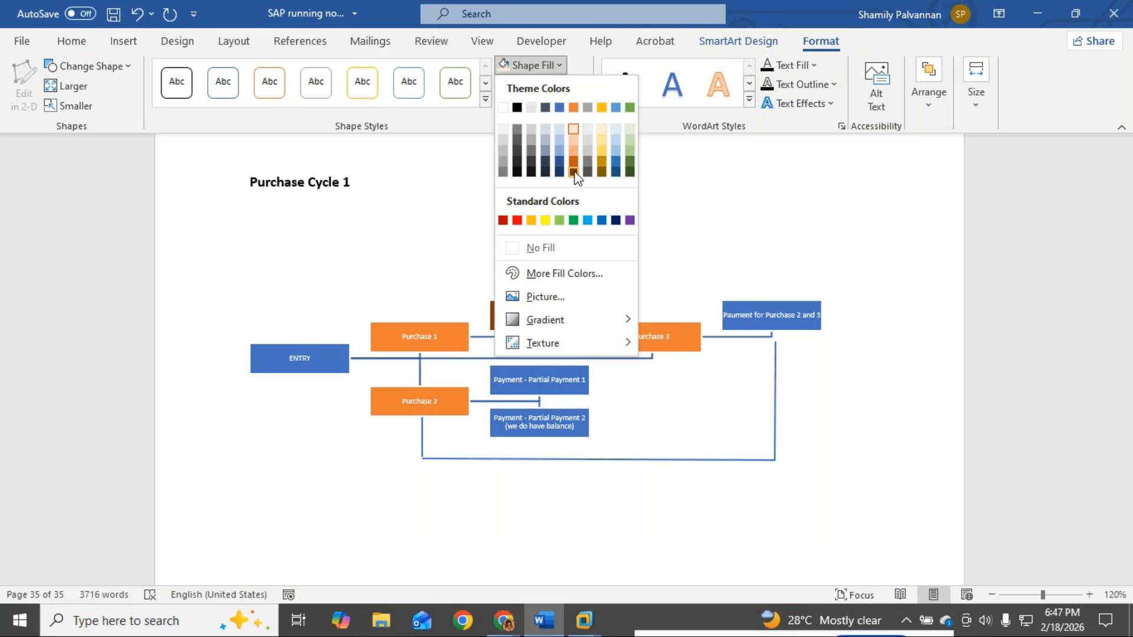
Step: Fill Payment - clear dark brown, and Purchase 2 and both partial payment boxes dark green
click(635, 417)
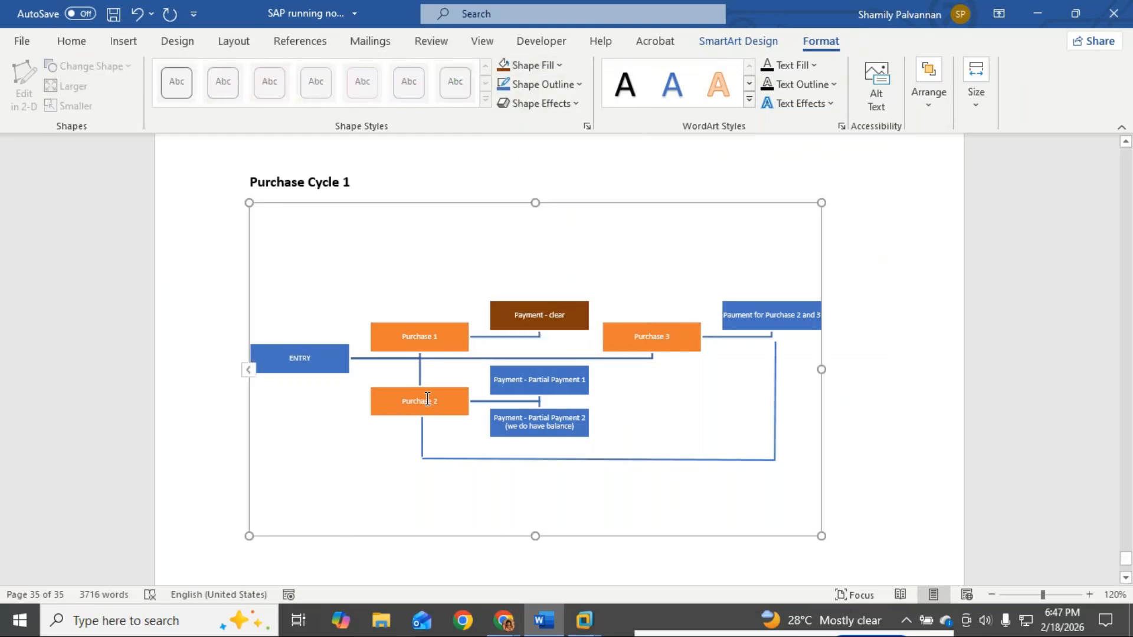
click(427, 399)
click(531, 65)
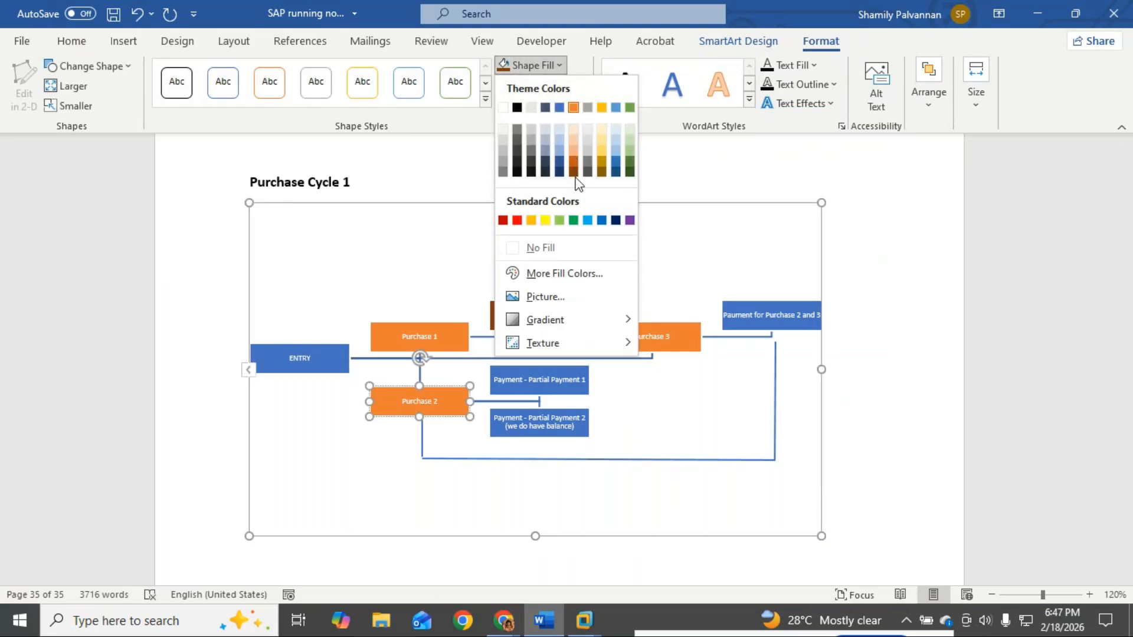
click(629, 162)
click(534, 386)
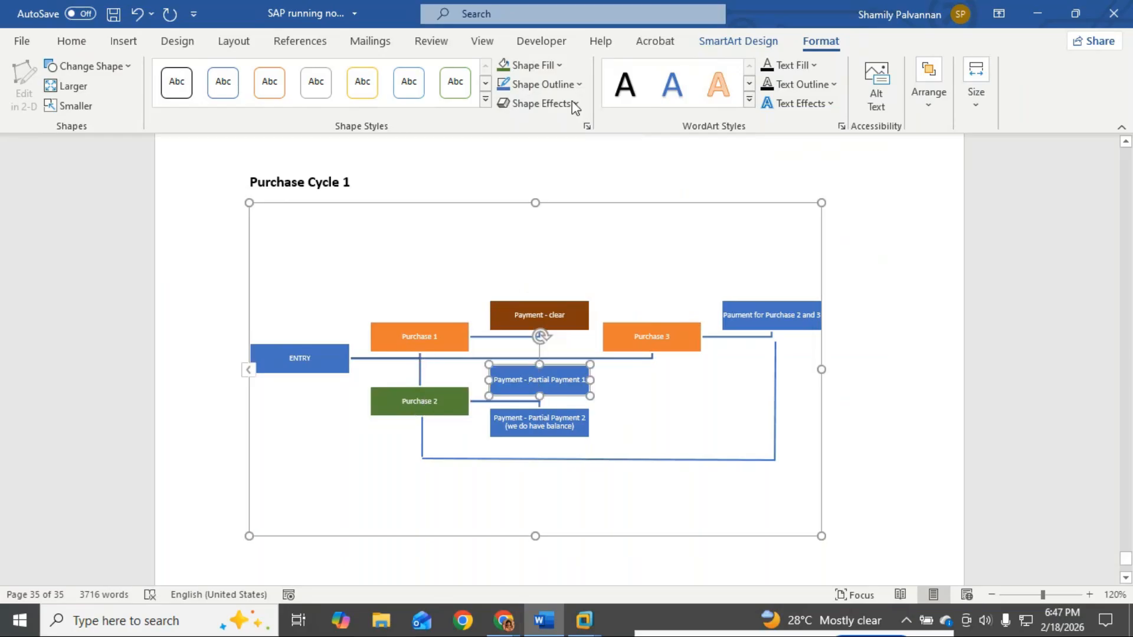
click(561, 66)
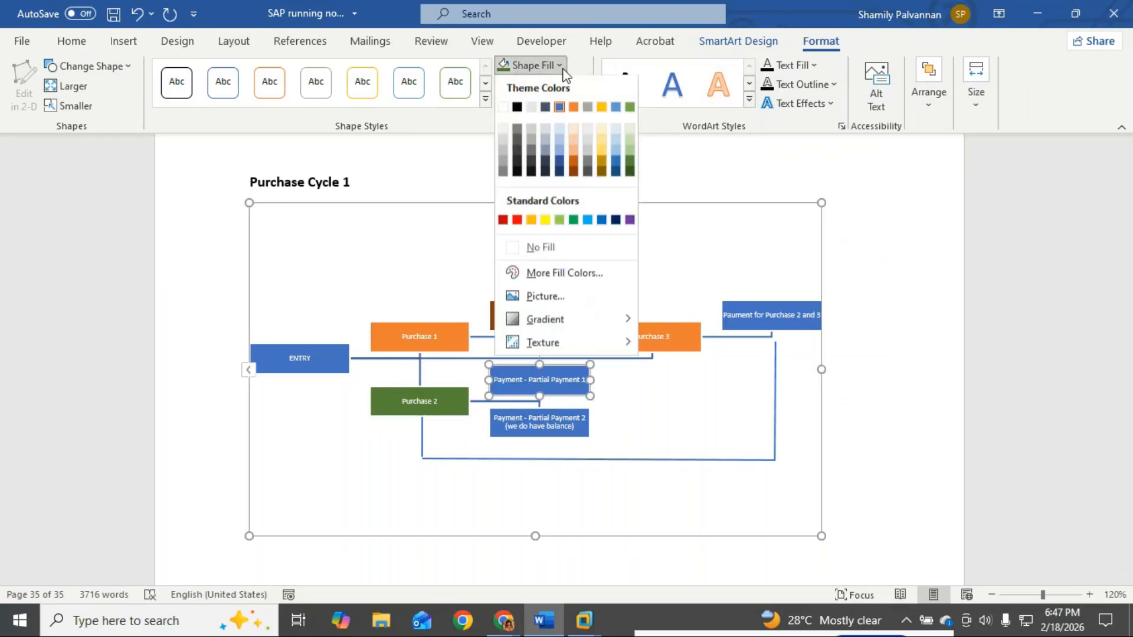
click(630, 172)
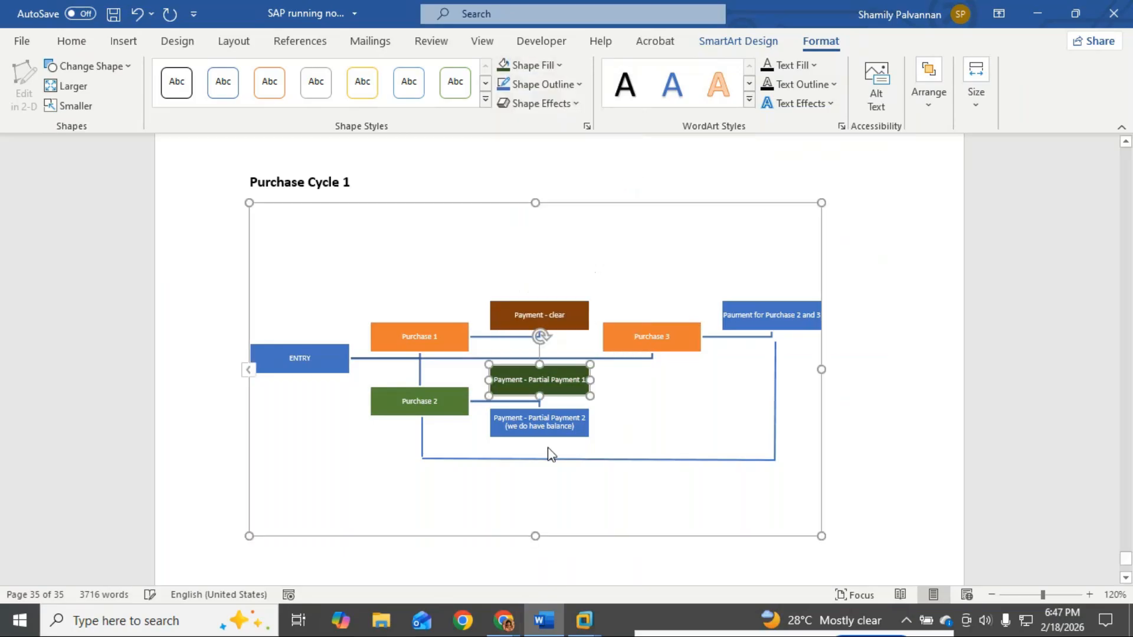
click(547, 426)
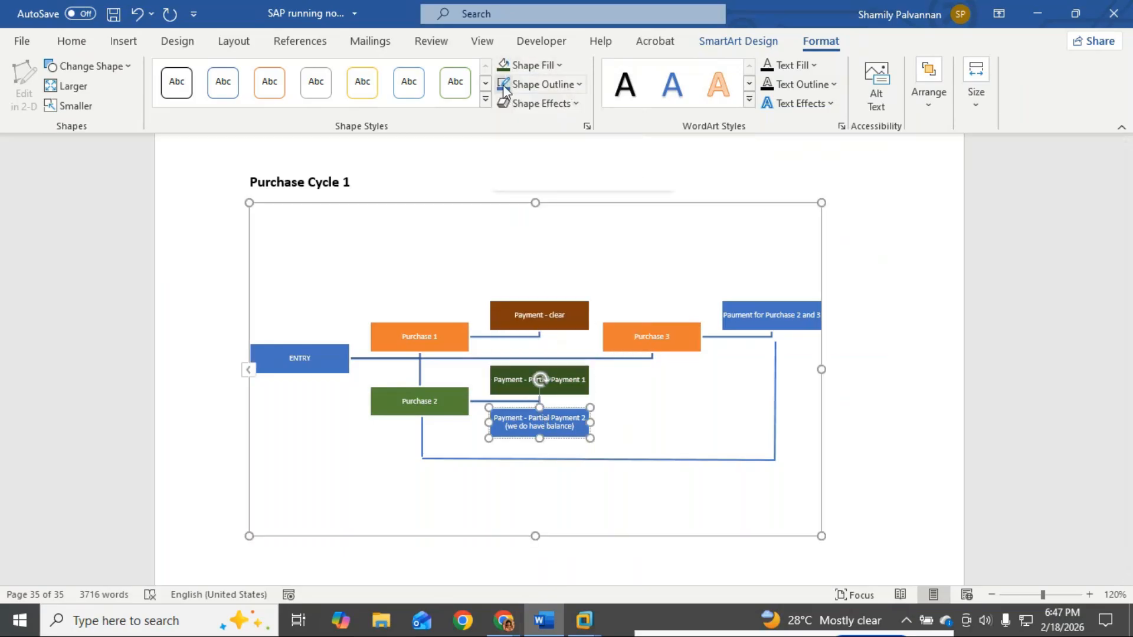
click(509, 66)
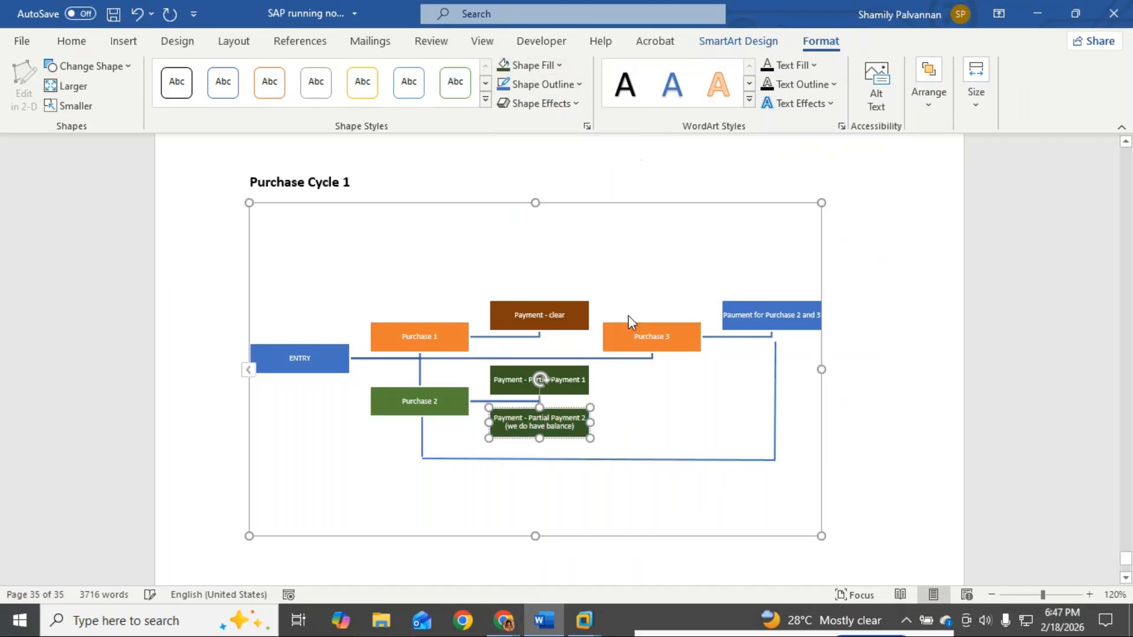
Step: Fill the Purchase 3 box dark navy and the final payment box dark grey
click(791, 319)
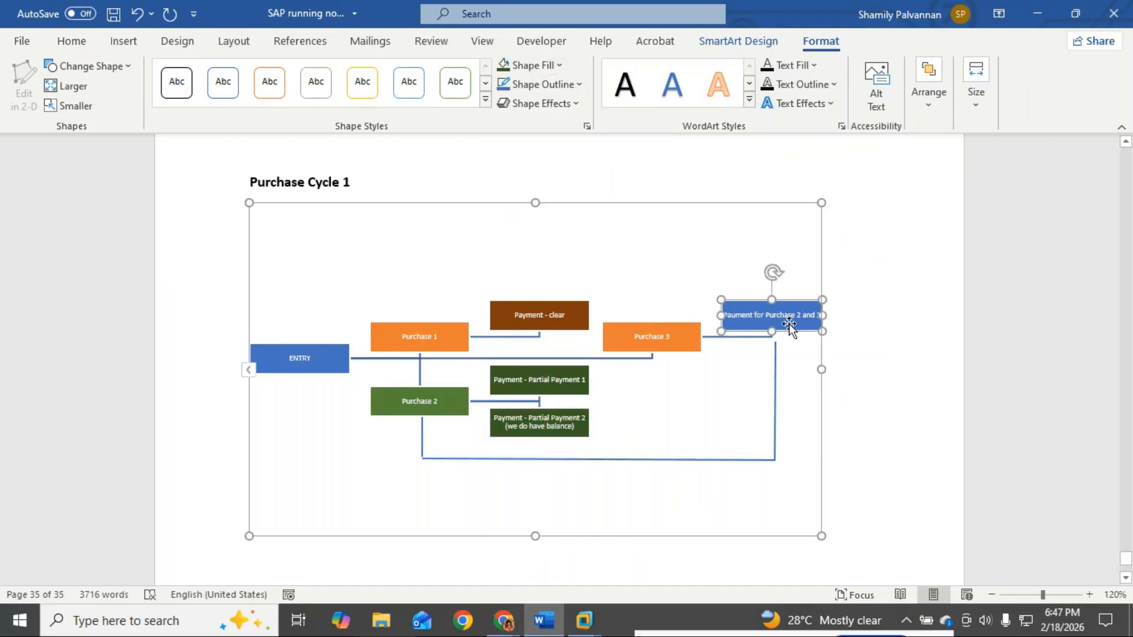
click(655, 341)
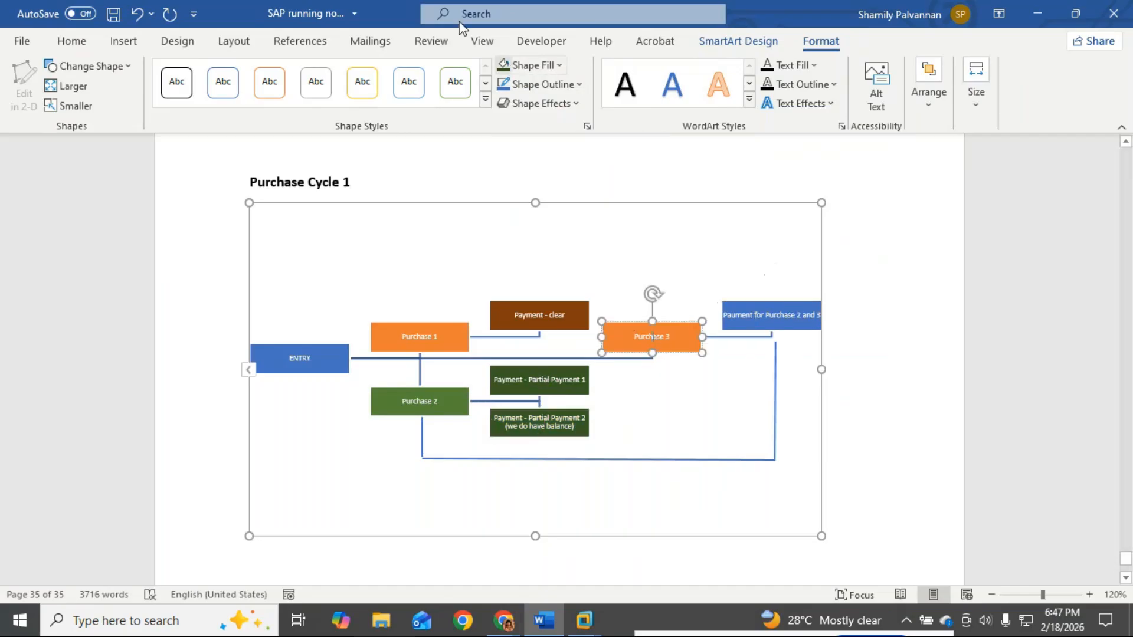
click(562, 66)
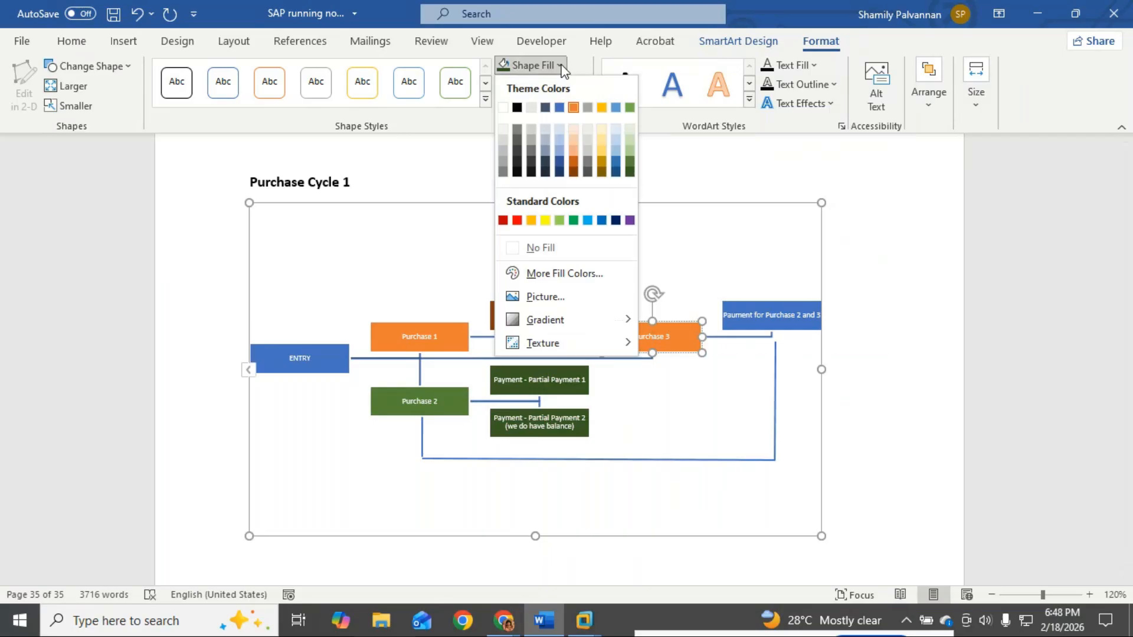
click(546, 164)
click(766, 323)
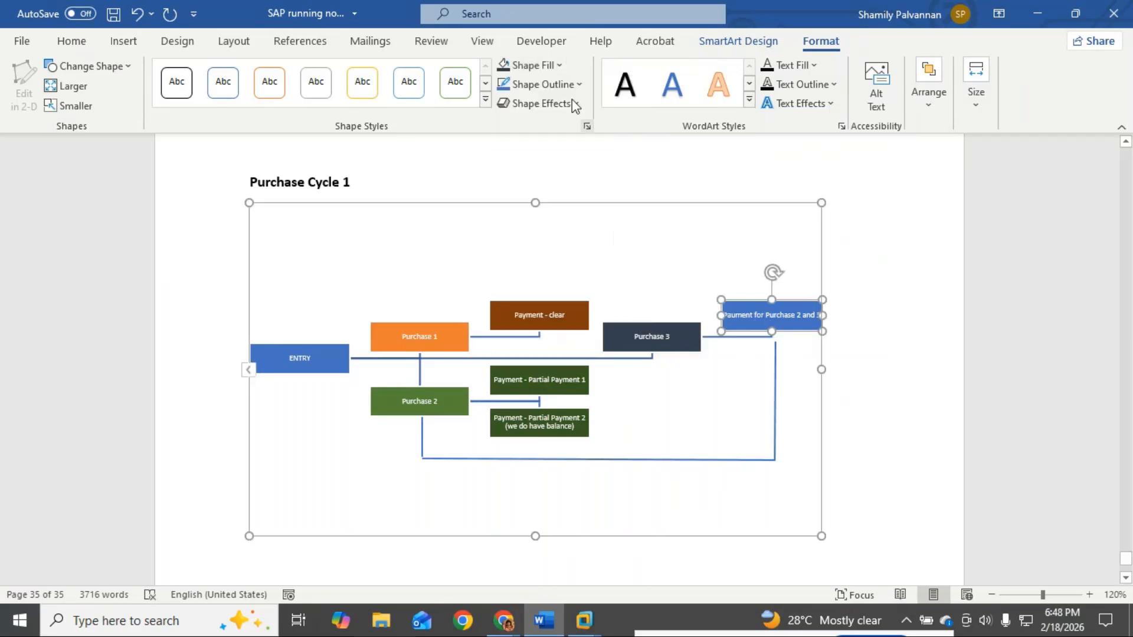
click(559, 67)
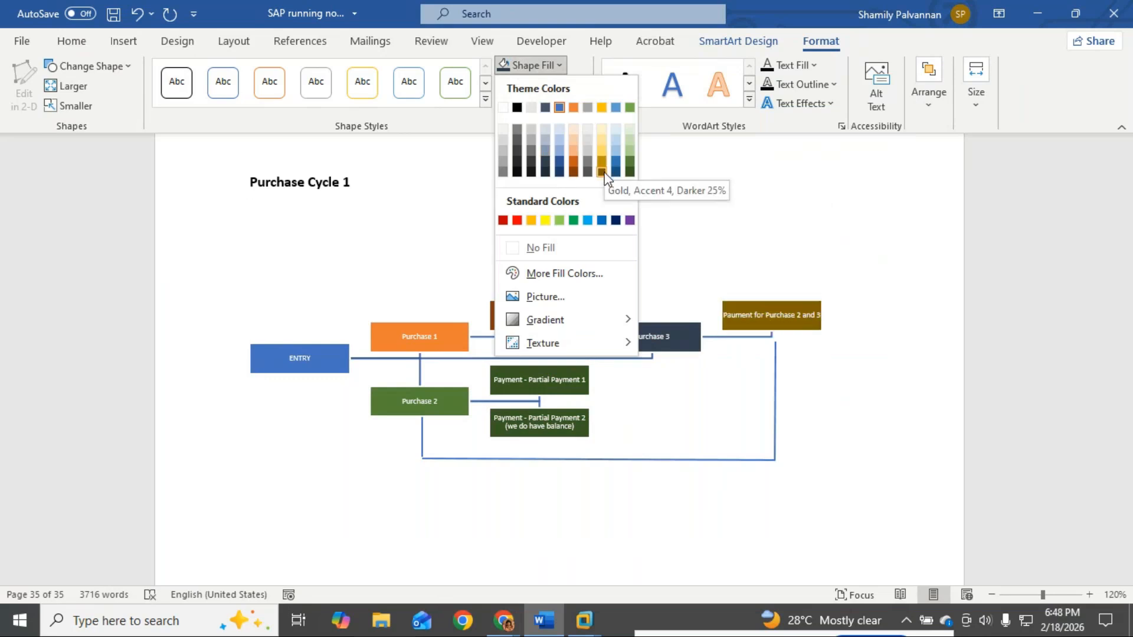
click(533, 154)
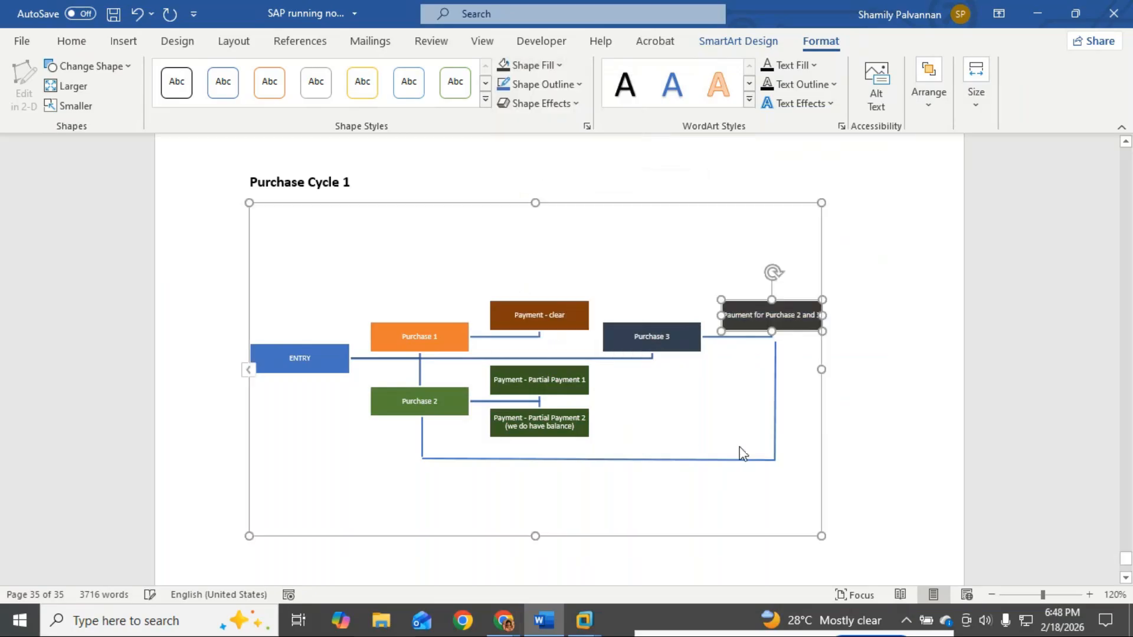
click(713, 416)
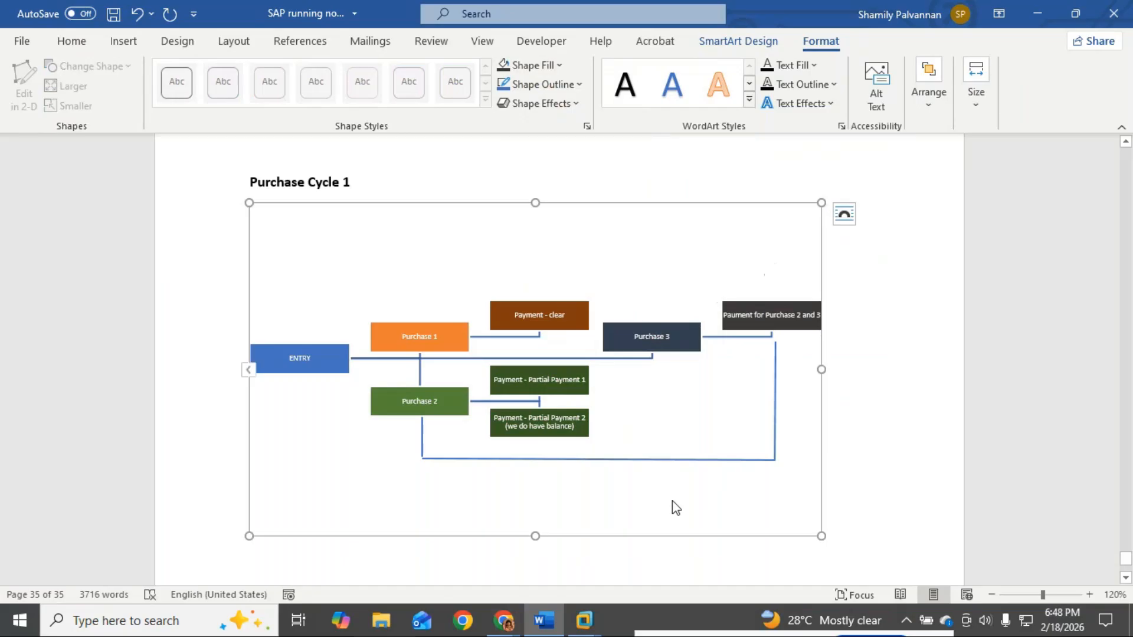
Step: Type the bold heading 'Purchase Cycle 2' below the first diagram and start a new line
scroll(286, 390, down, 3)
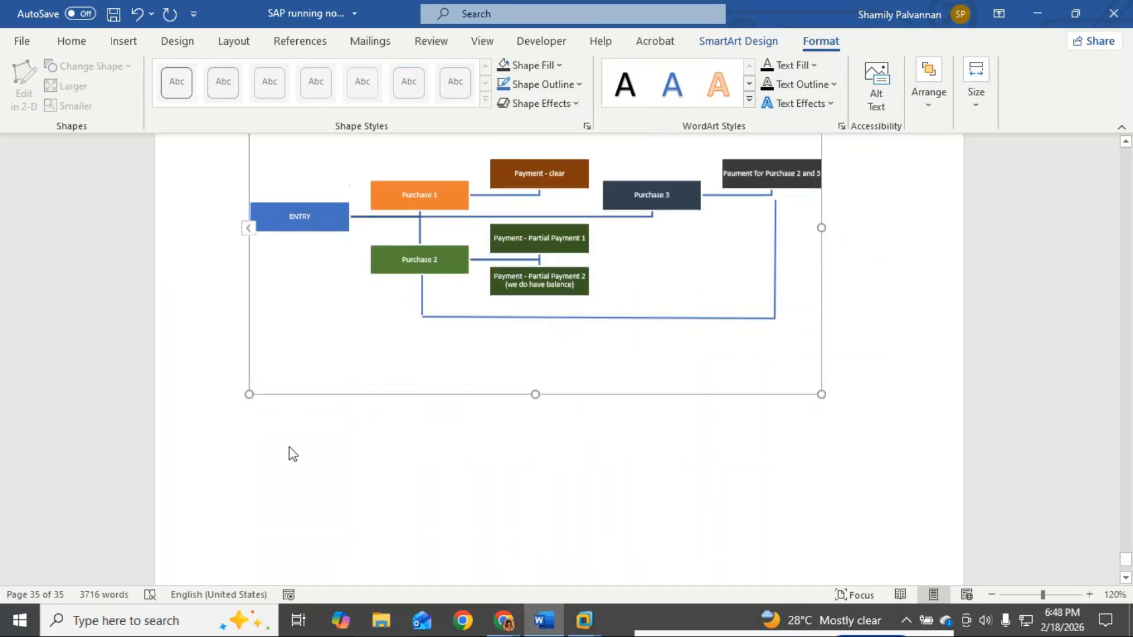
scroll(289, 457, up, 1)
drag(298, 471, 767, 481)
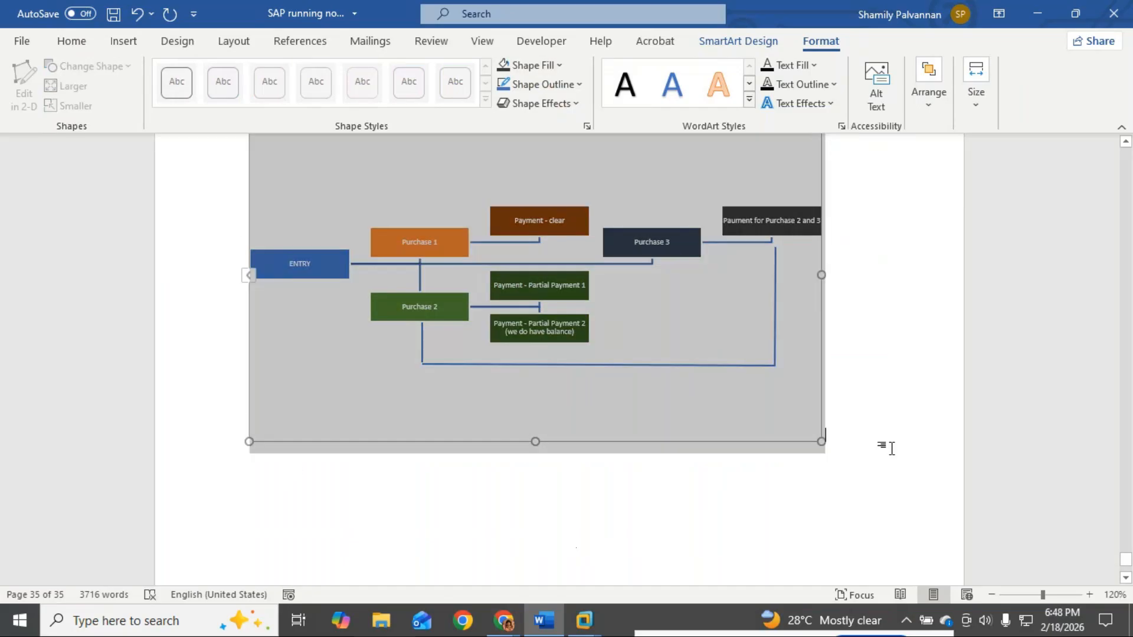
click(885, 448)
text(Purchase)
text( Clyc)
key(BackSpace)
key(BackSpace)
key(BackSpace)
text(c)
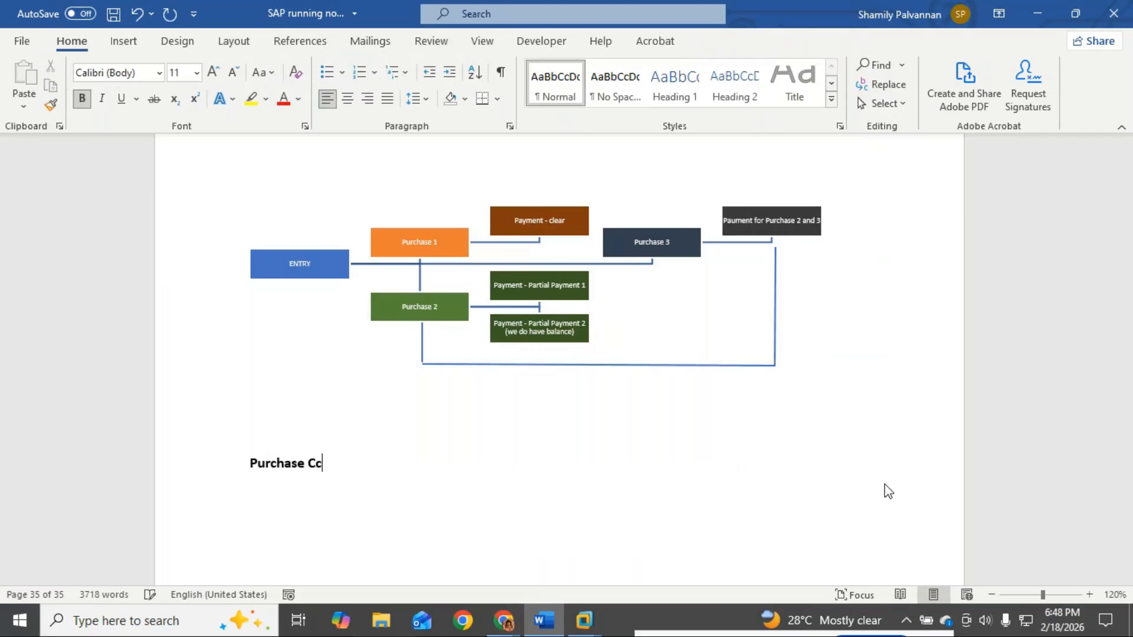
text(le 2)
key(Return)
Step: Insert a SmartArt Organization Chart from the Hierarchy layouts under the heading
click(125, 42)
click(313, 70)
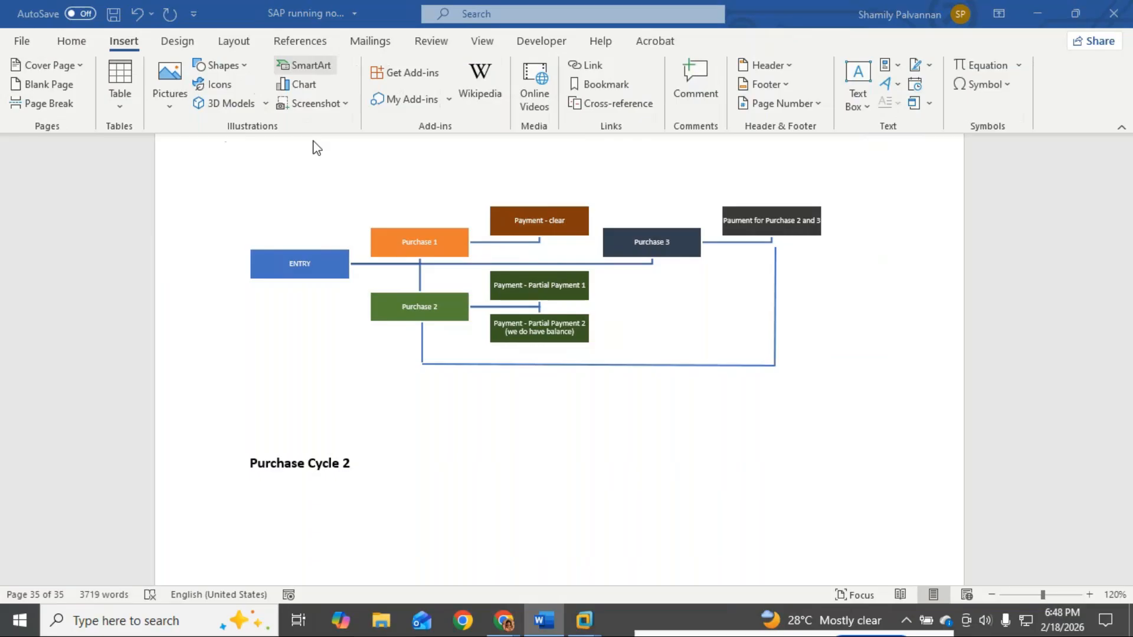
click(325, 273)
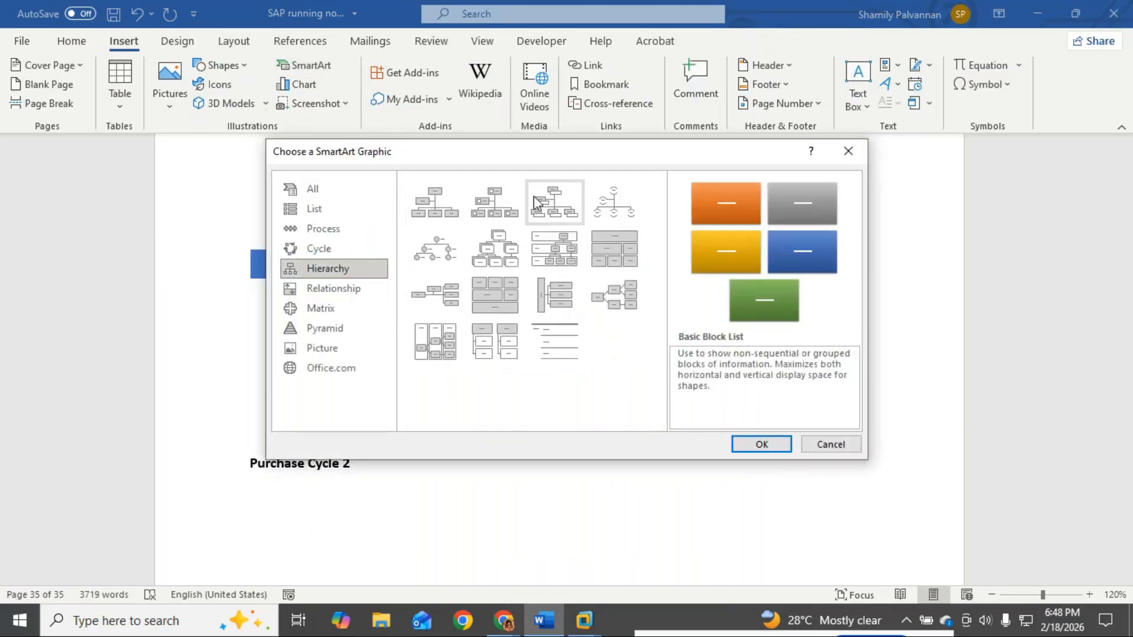
click(434, 297)
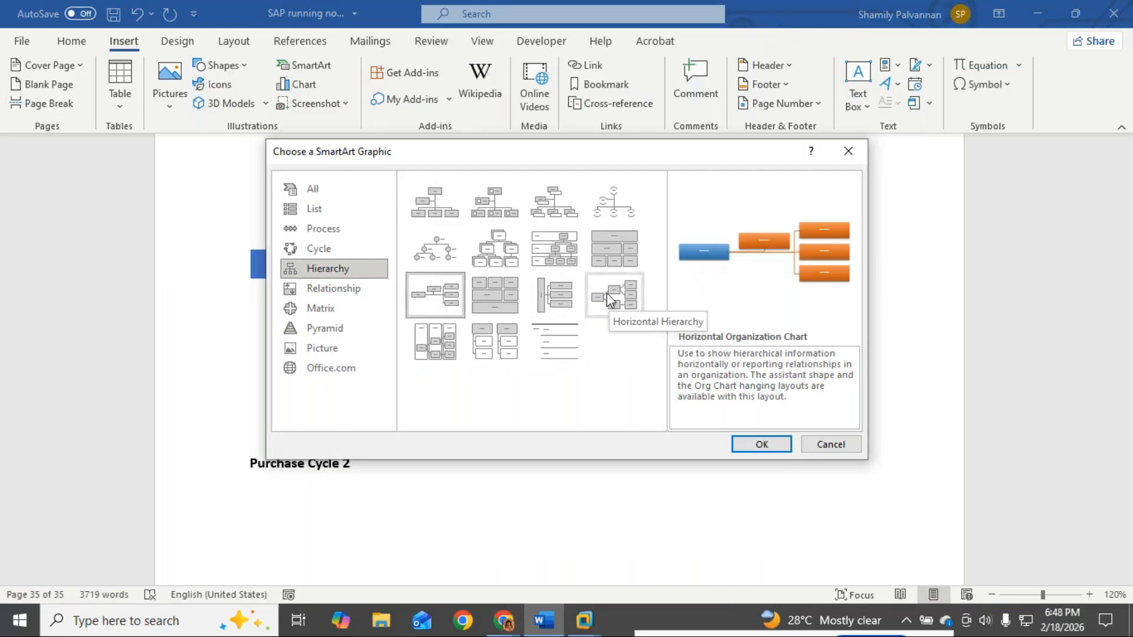
click(452, 215)
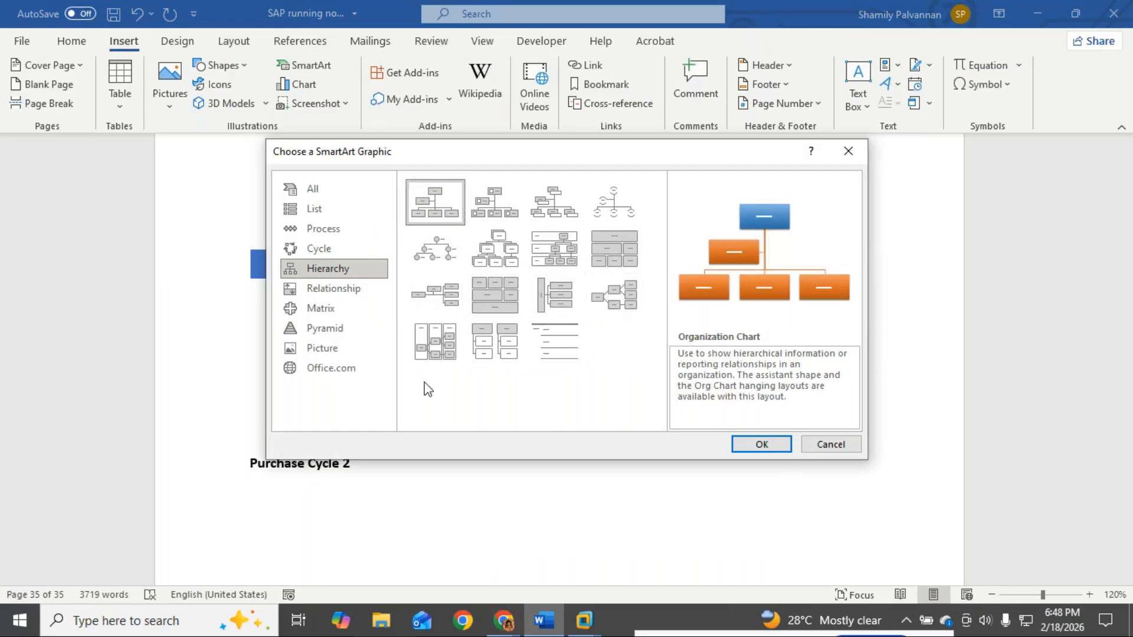
click(762, 444)
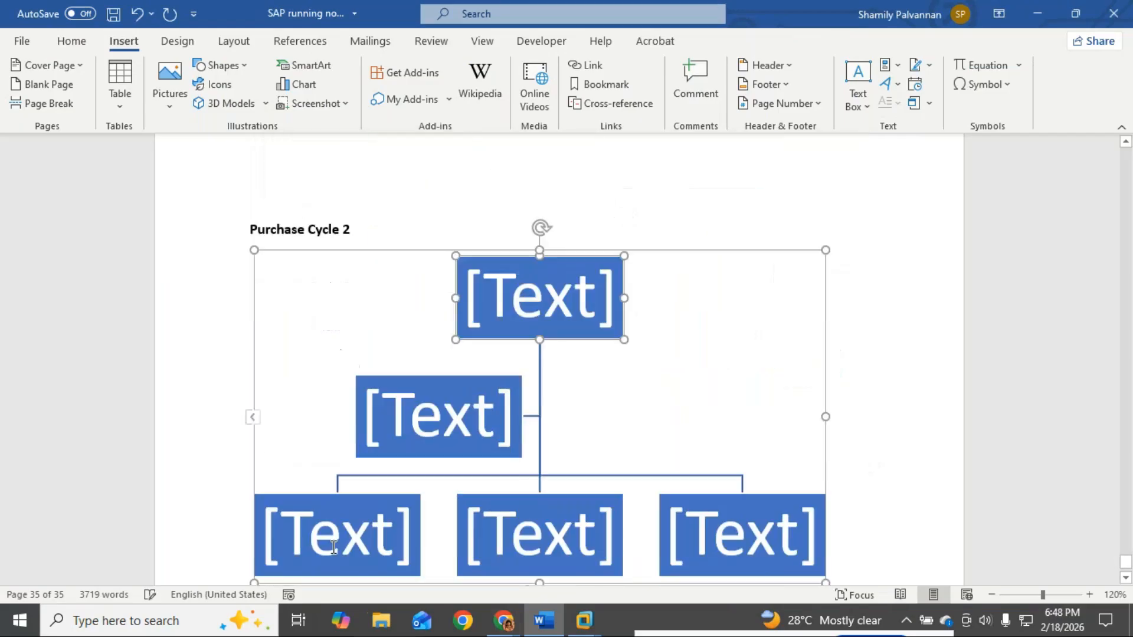
Step: Label the top box 'Entry' and the next box 'Purchase', deleting the unused placeholder bullets
click(540, 316)
text(Entry)
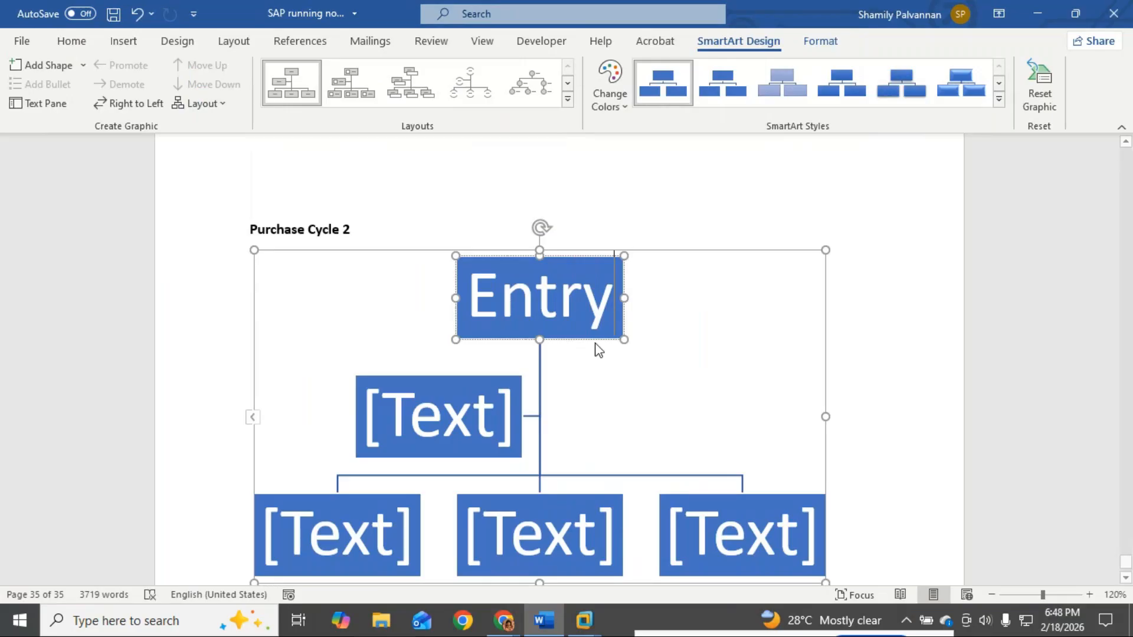
click(460, 407)
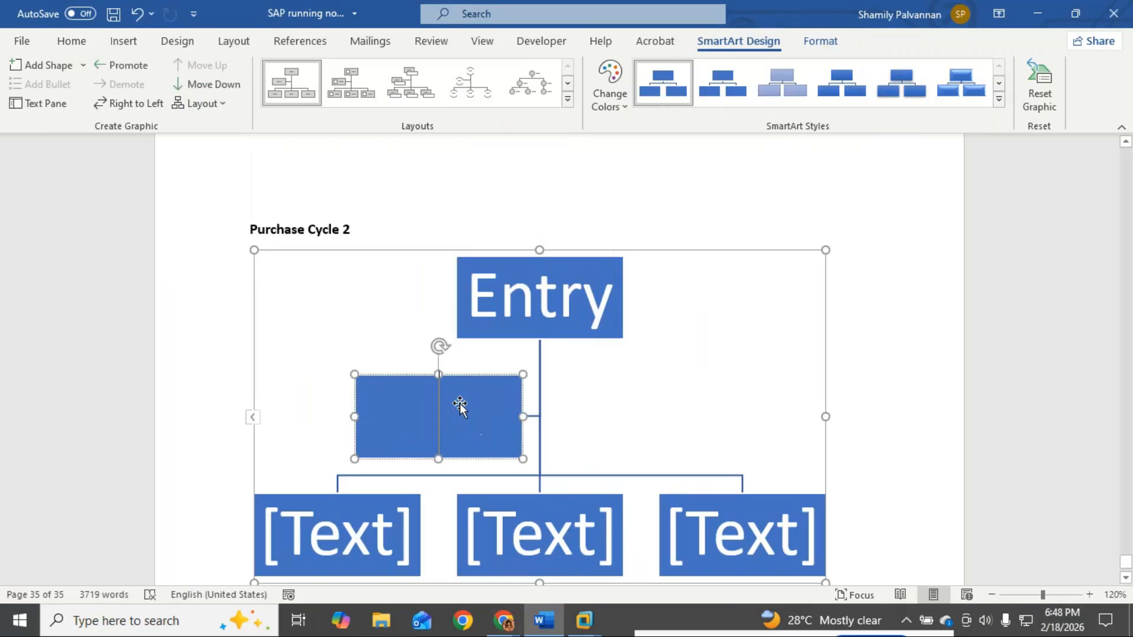
click(253, 418)
text(Pu)
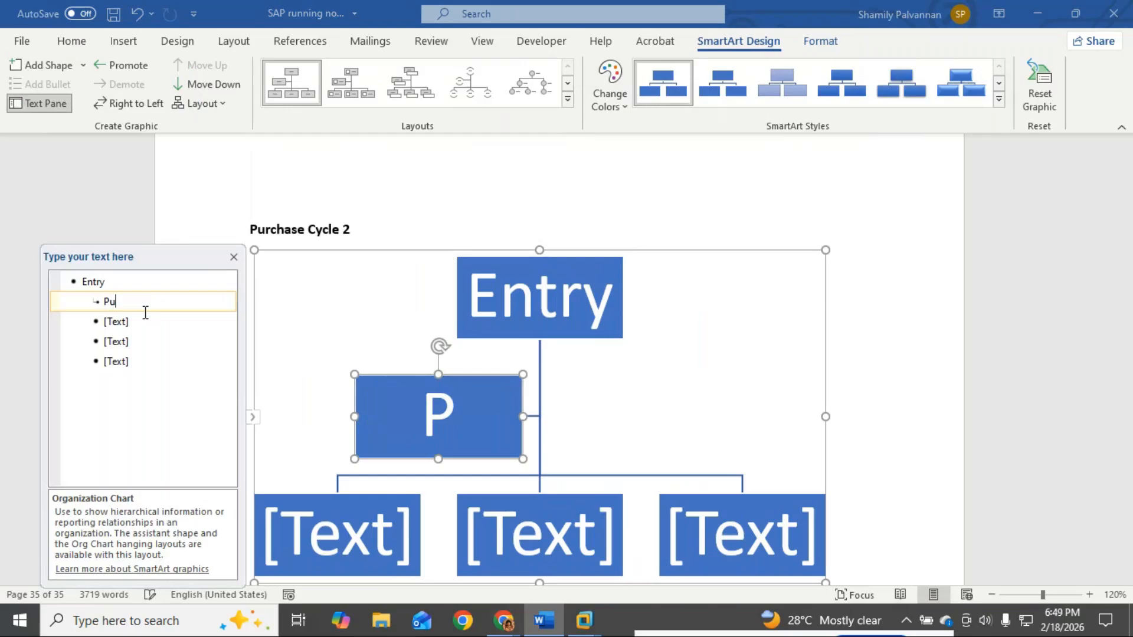
text(rchase )
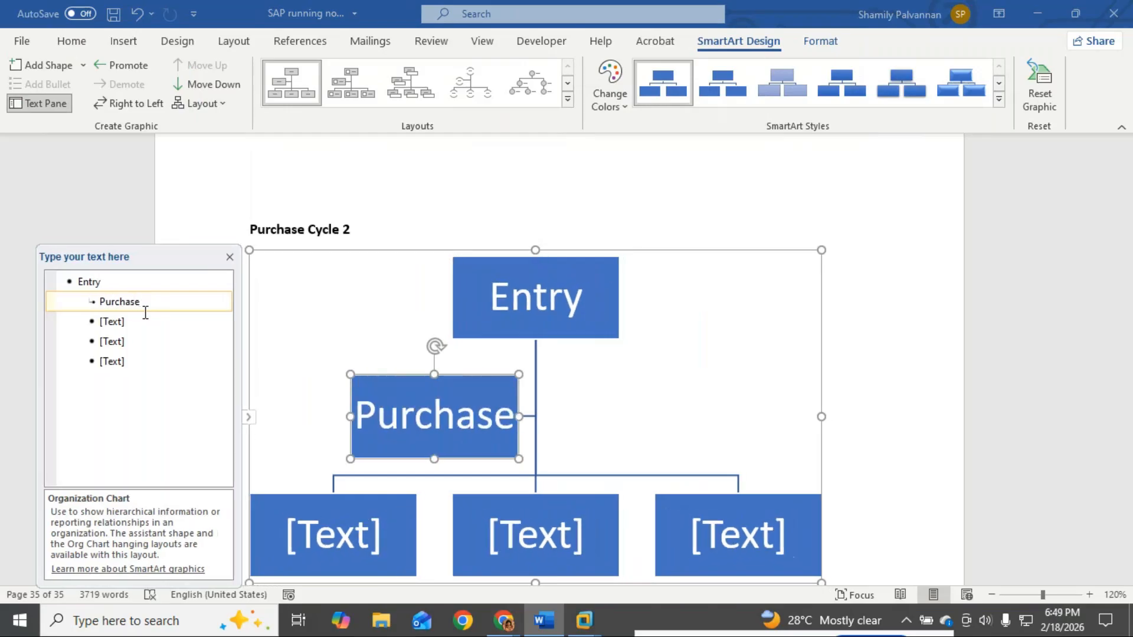
text(entry)
key(BackSpace)
key(BackSpace)
key(BackSpace)
key(BackSpace)
key(BackSpace)
click(139, 362)
drag(100, 341, 97, 328)
key(BackSpace)
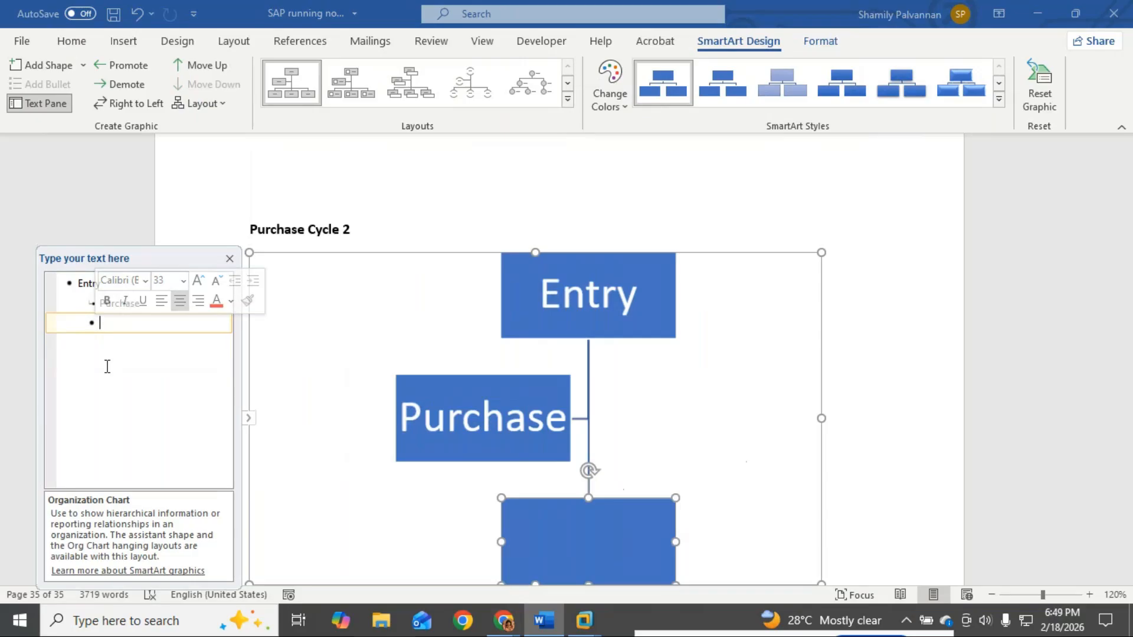
key(shift+Tab)
key(BackSpace)
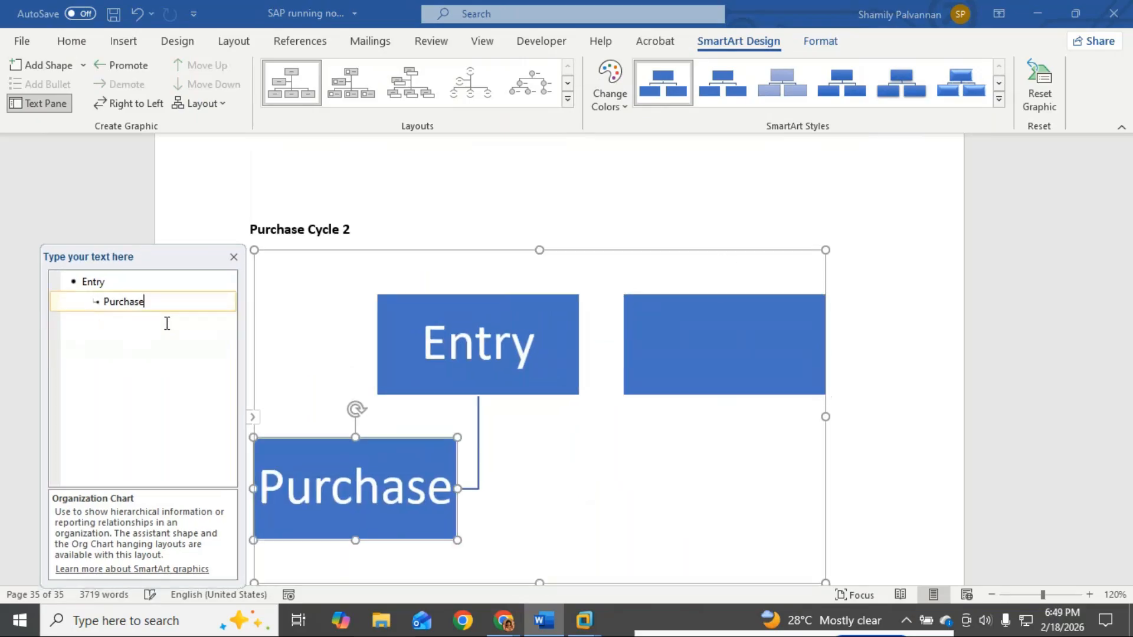
Step: Add 'Purchase Return' under Purchase, with child 'Payment - partial Payment 1'
key(Return)
key(Tab)
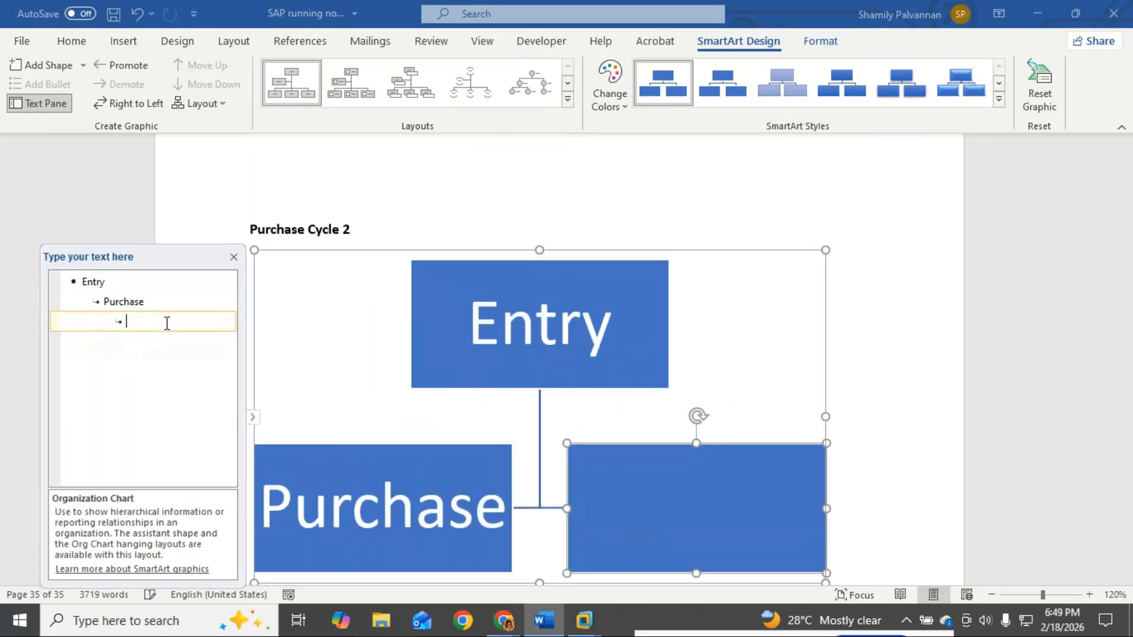
text(Pur)
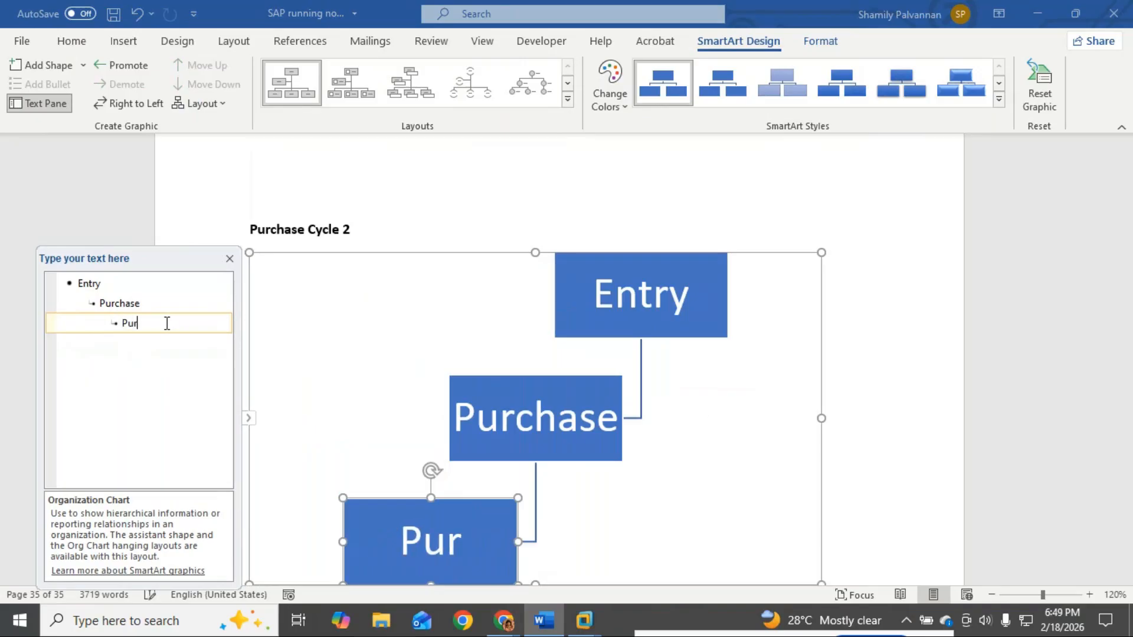
text(chase Return)
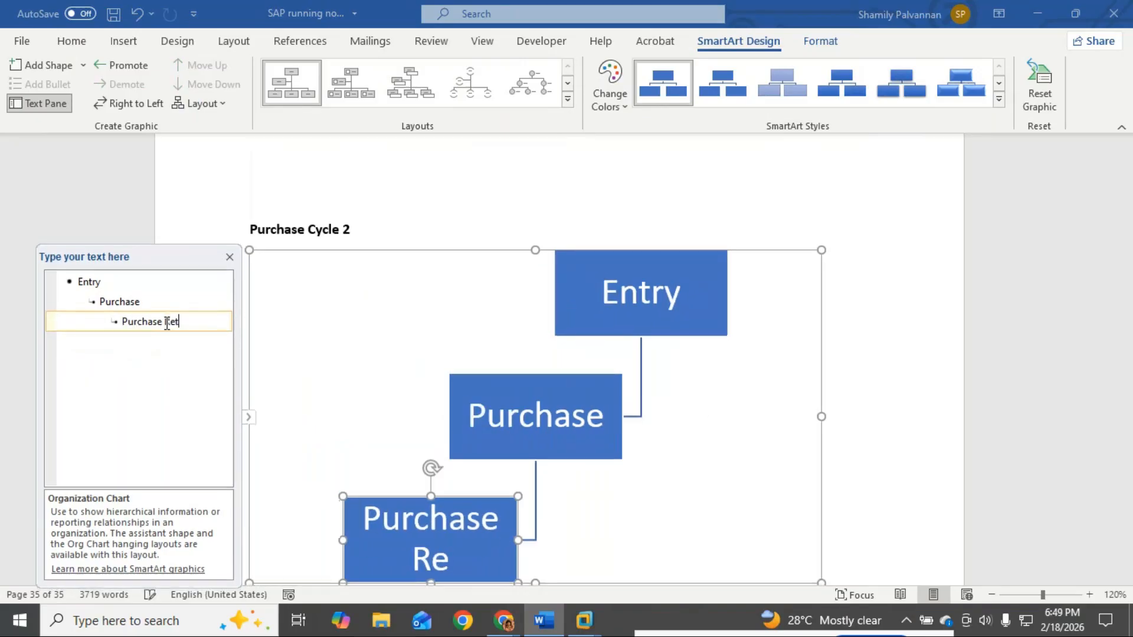
key(Return)
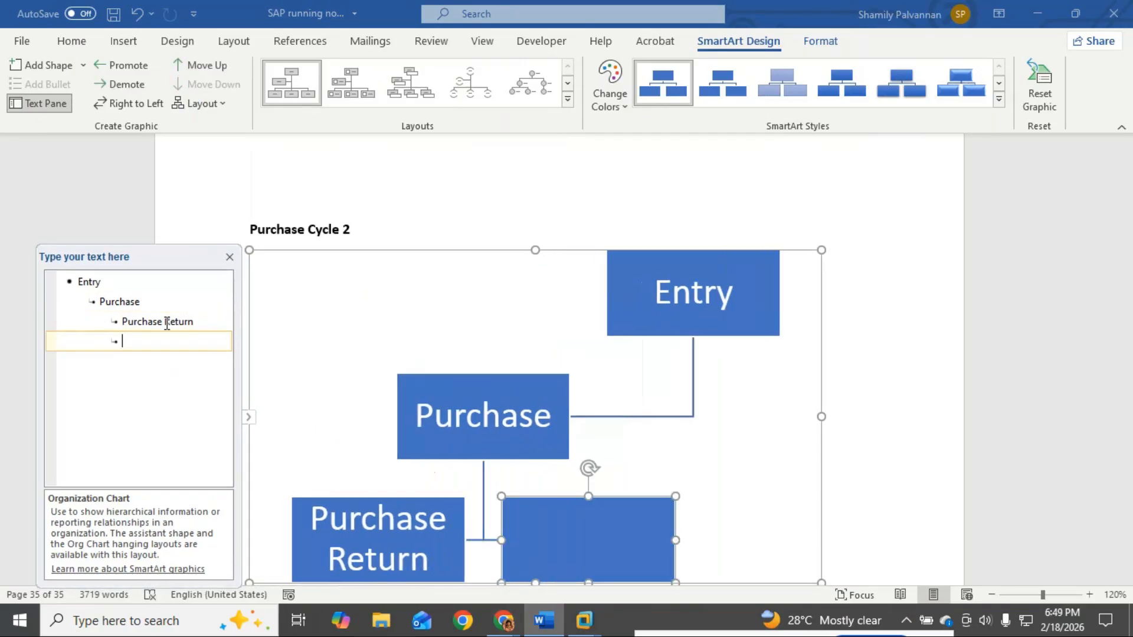
key(Tab)
text(P)
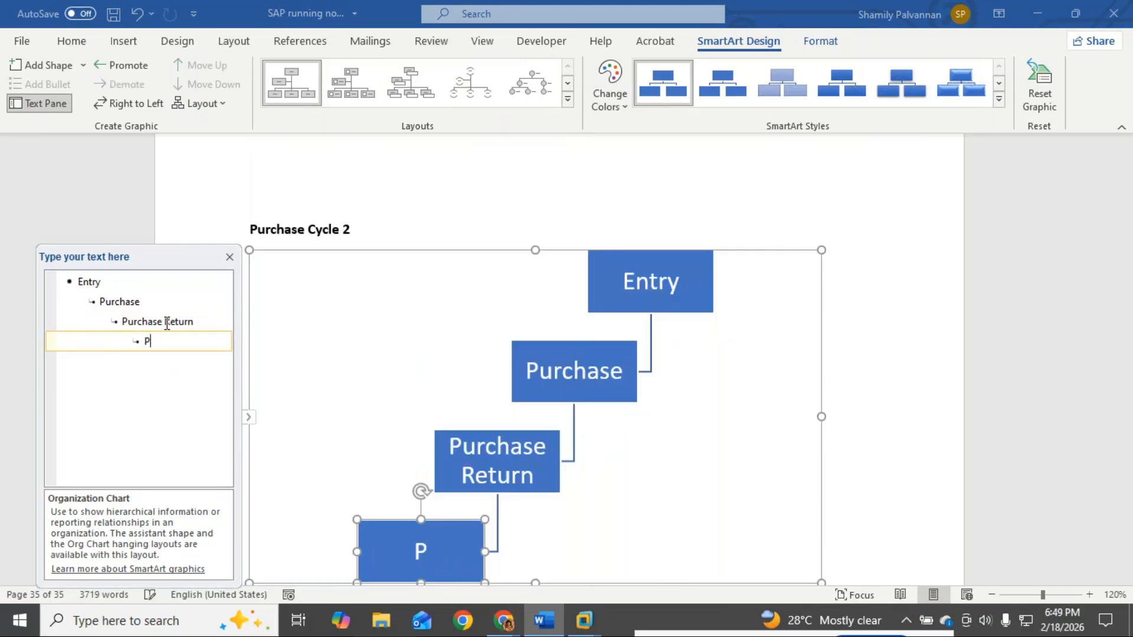
text(ayment -)
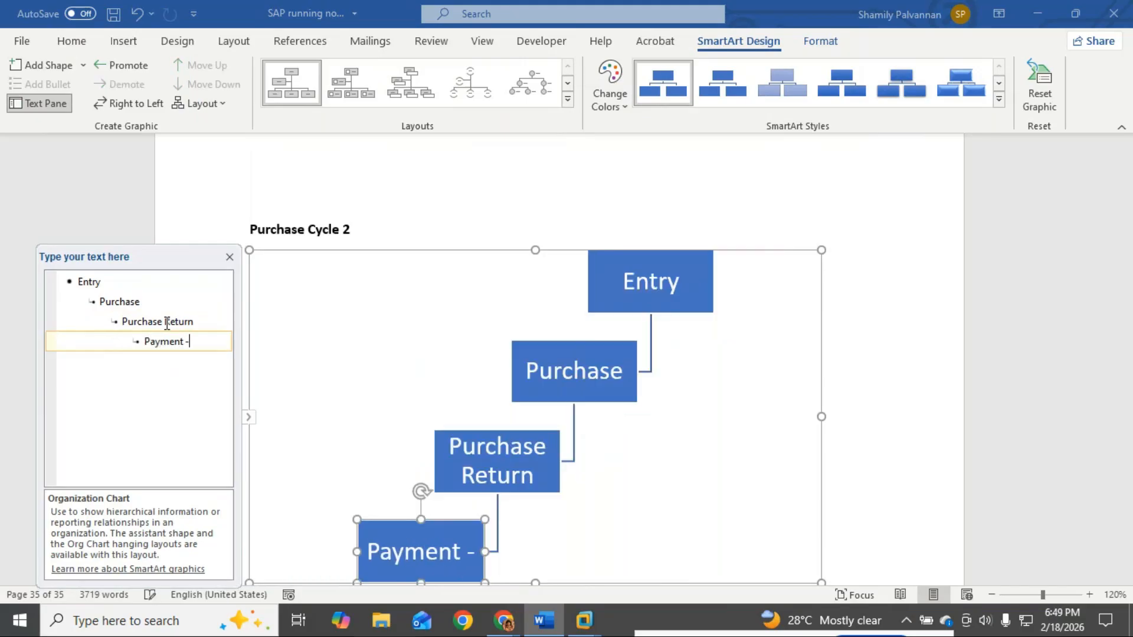
text( par)
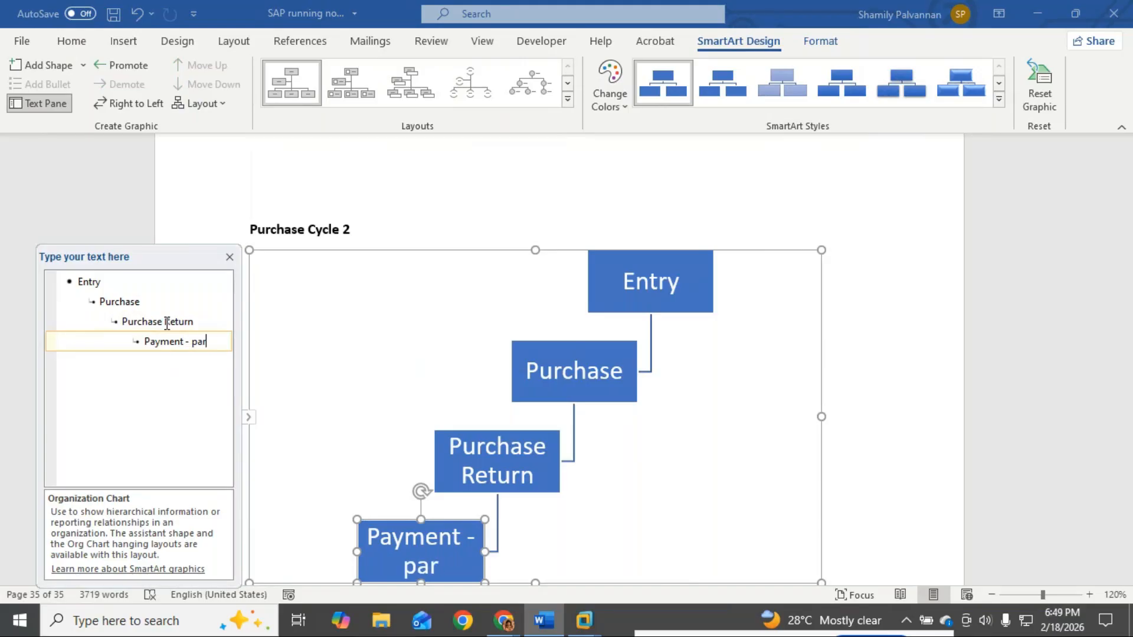
text(tial Payment 1)
Step: Add sibling payments 'Payment - Partial payment 2' and 'Payment - Partial Payment 3 - settlement'
key(Return)
text(Pr)
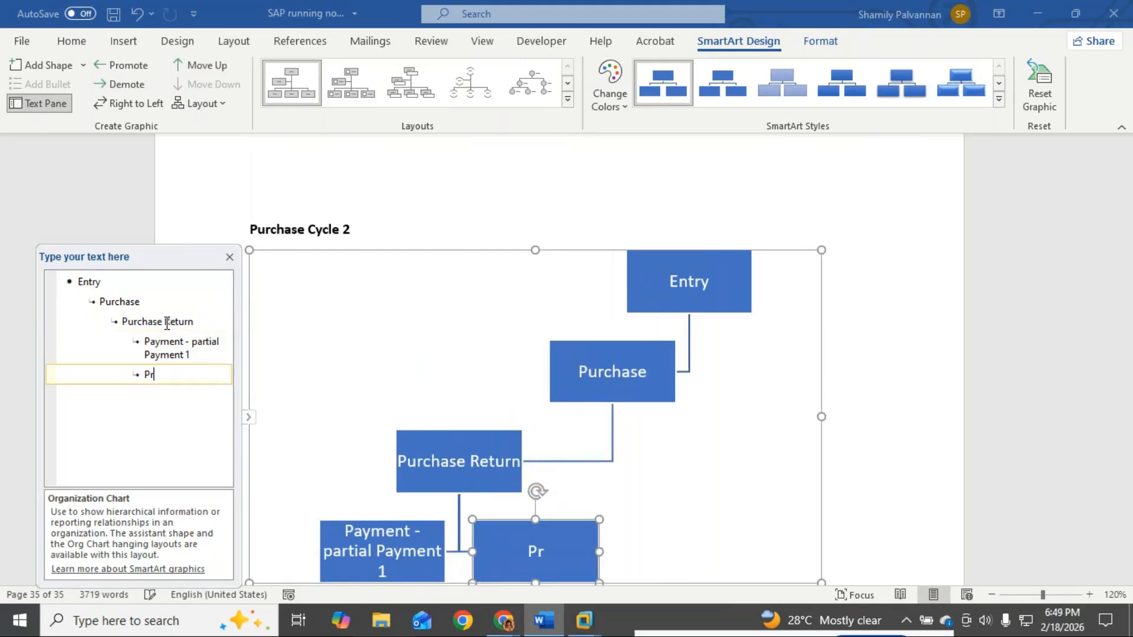
key(BackSpace)
text(ayment)
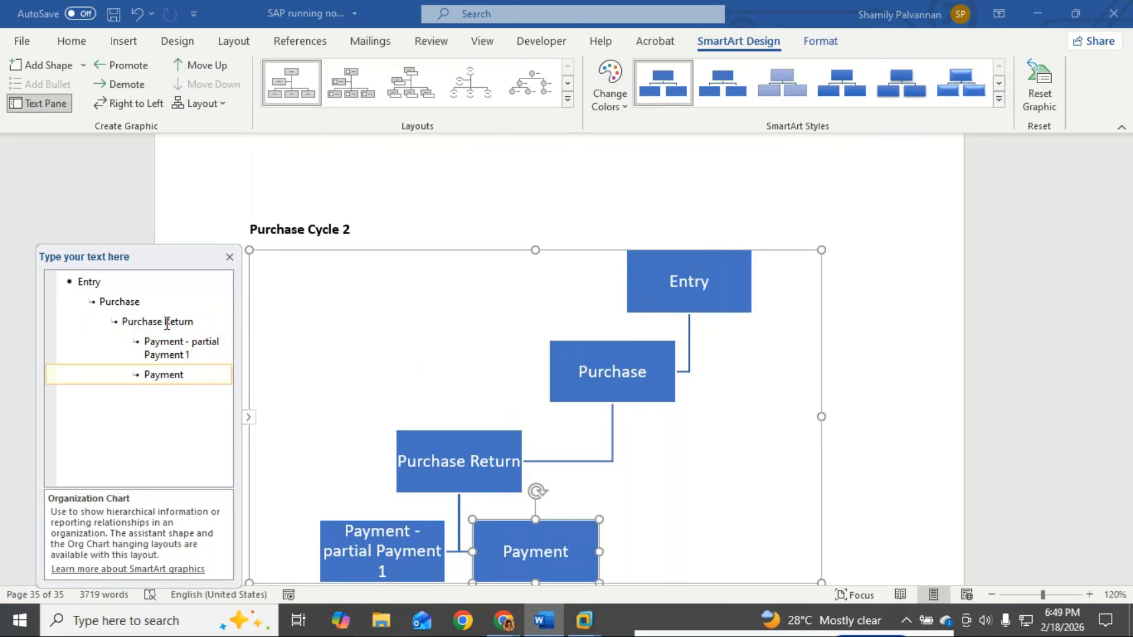
text( - Part)
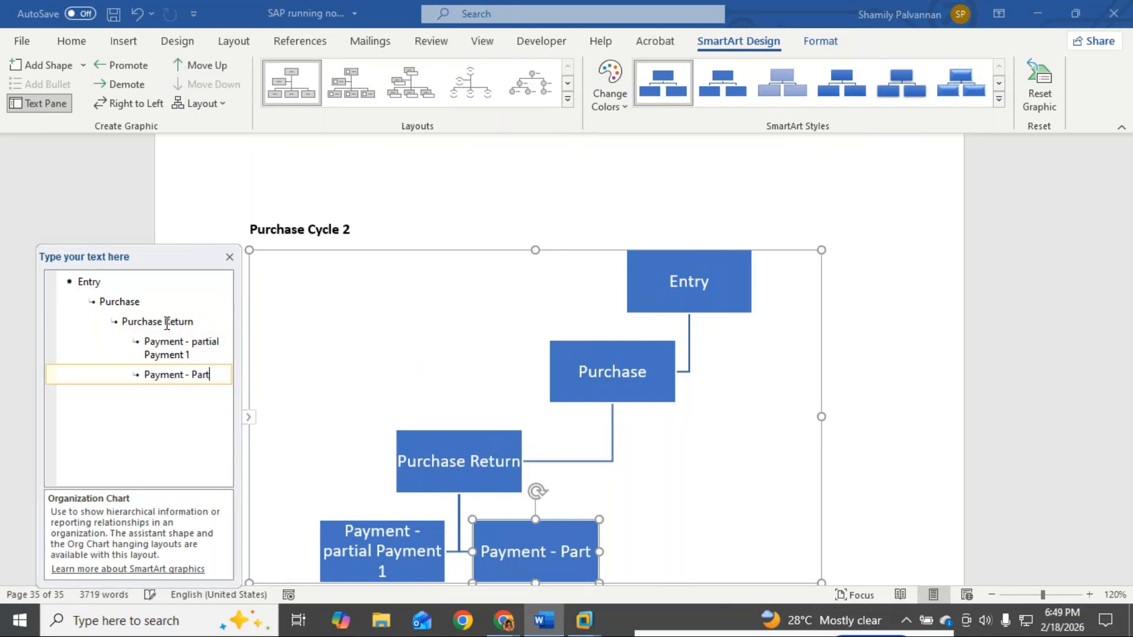
text(ial payment )
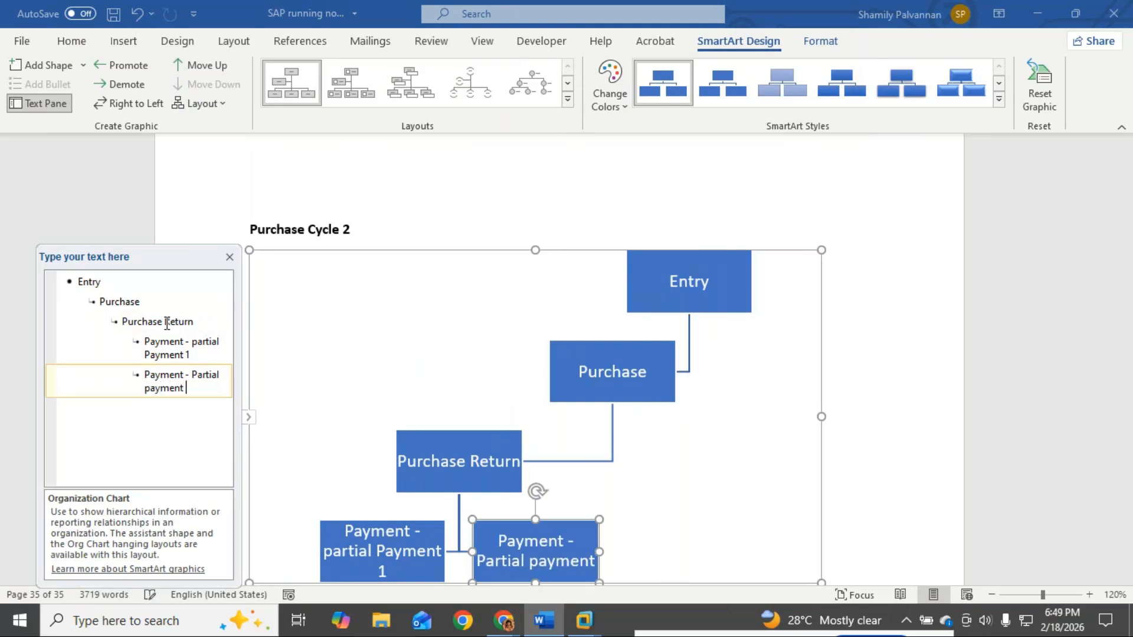
text(2)
key(Return)
text(Partial)
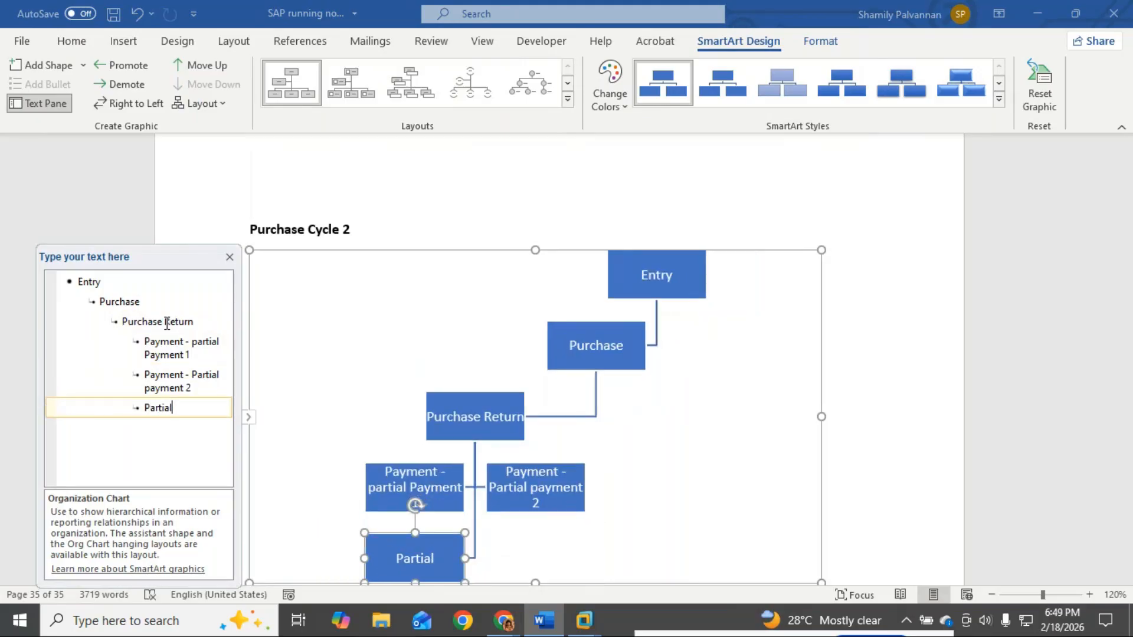
key(BackSpace)
key(BackSpace)
key(BackSpace)
key(BackSpace)
key(BackSpace)
key(BackSpace)
key(BackSpace)
text(Payment -)
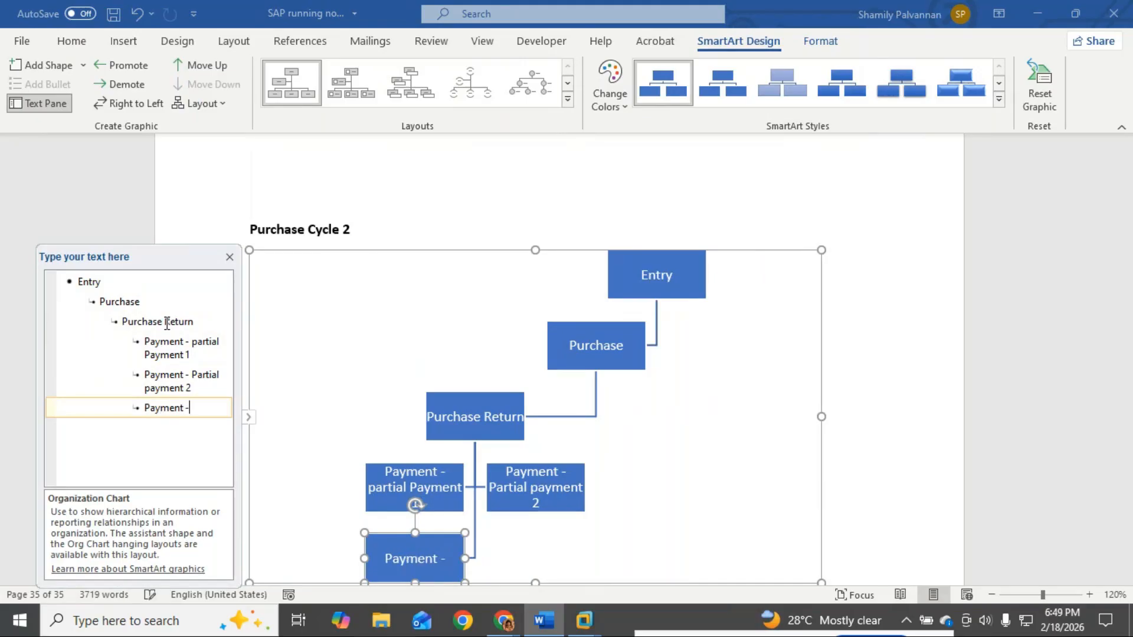
text( Partial )
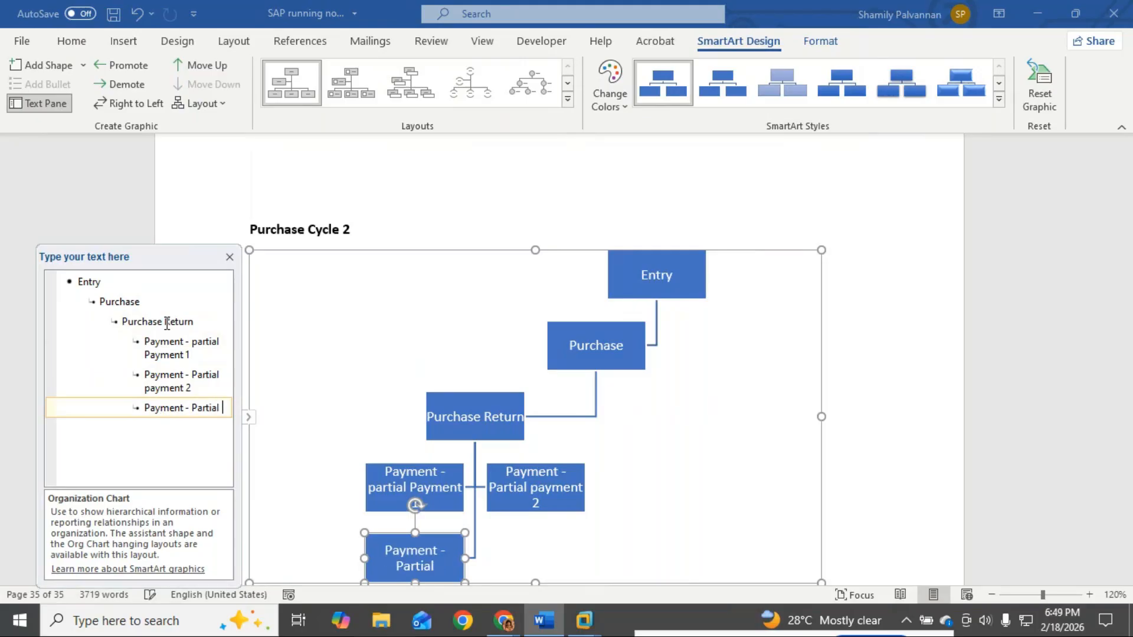
text(Payment)
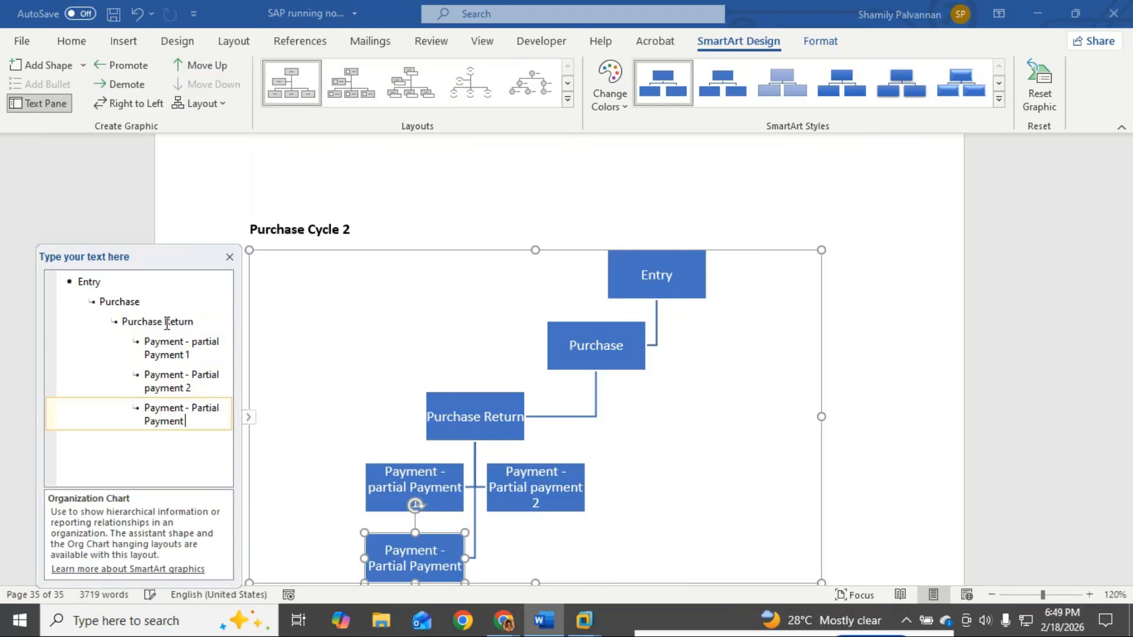
text( 3 - see)
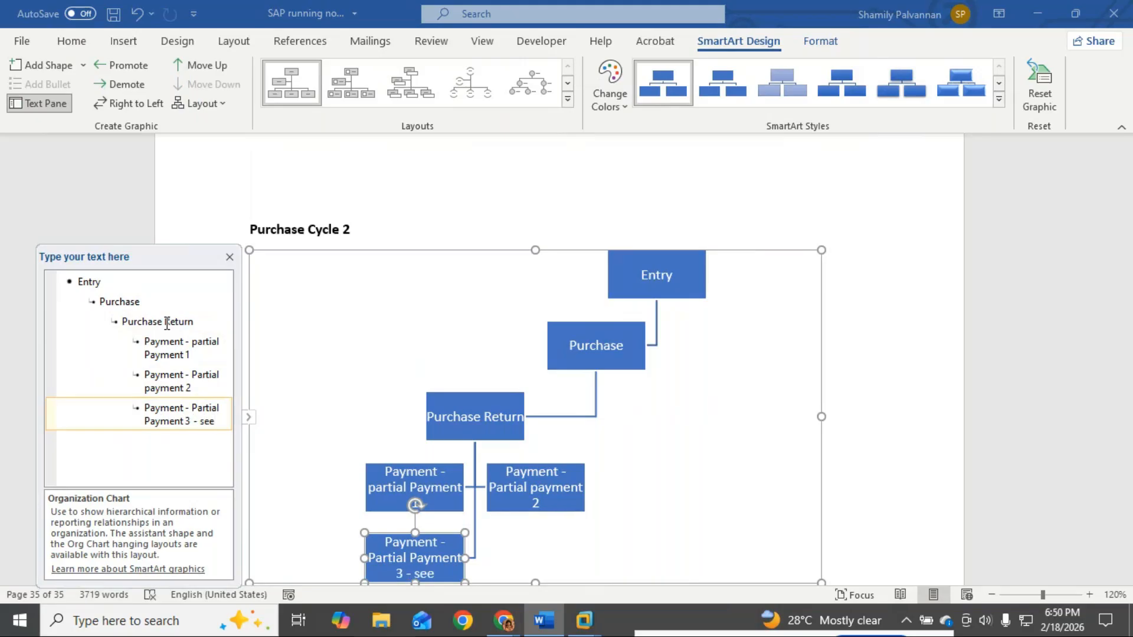
key(BackSpace)
text(ttlemtnt)
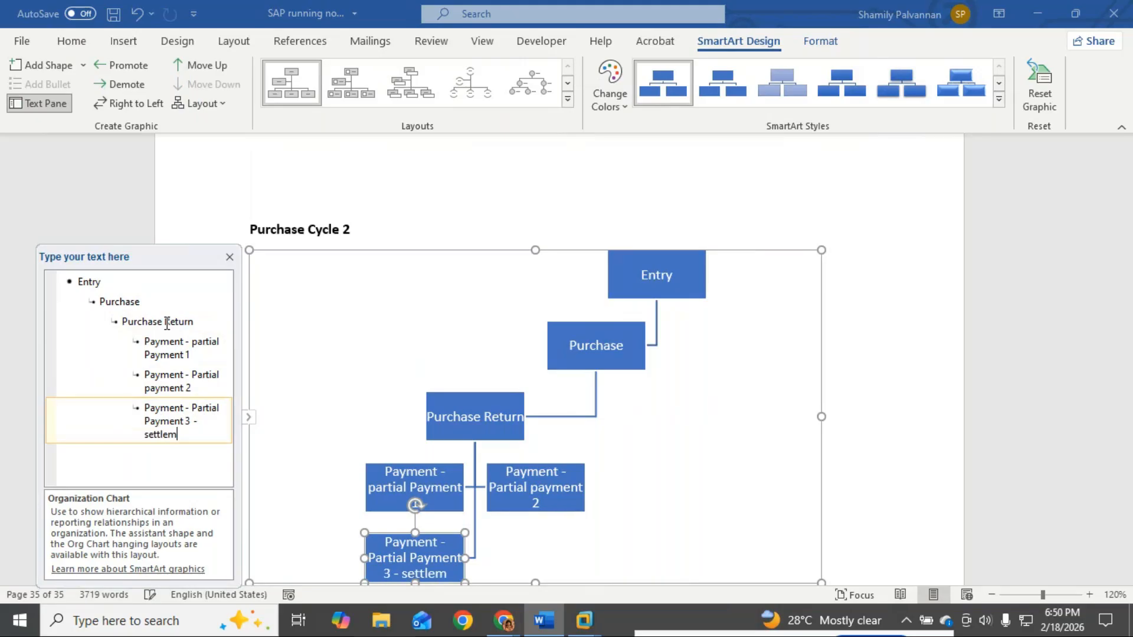
key(BackSpace)
key(BackSpace)
key(BackSpace)
key(BackSpace)
key(BackSpace)
key(BackSpace)
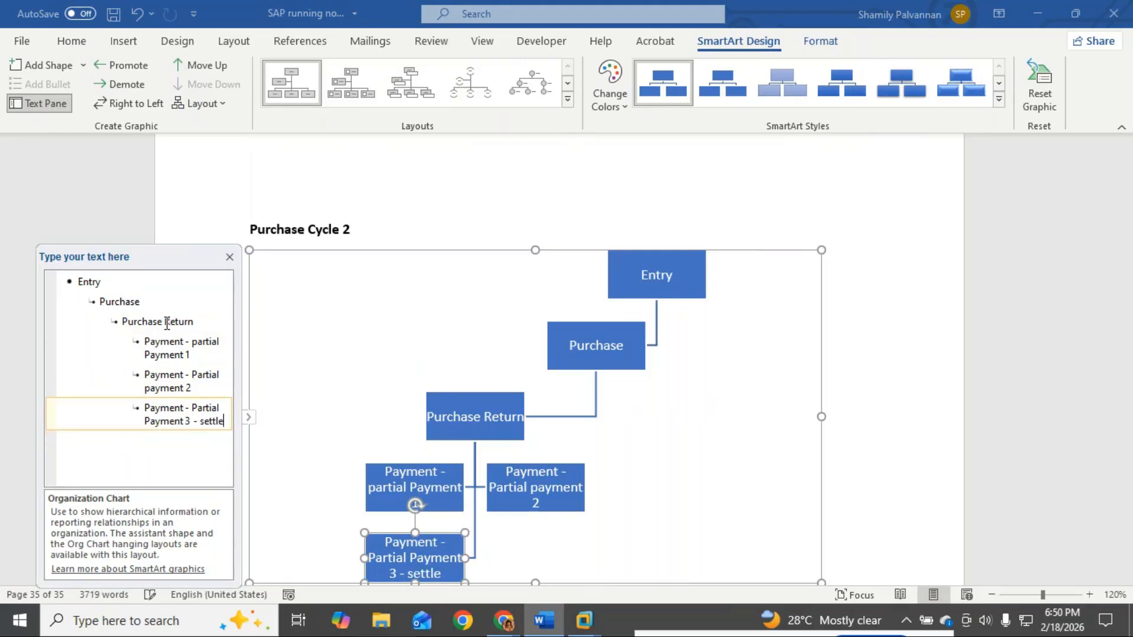
text(lement)
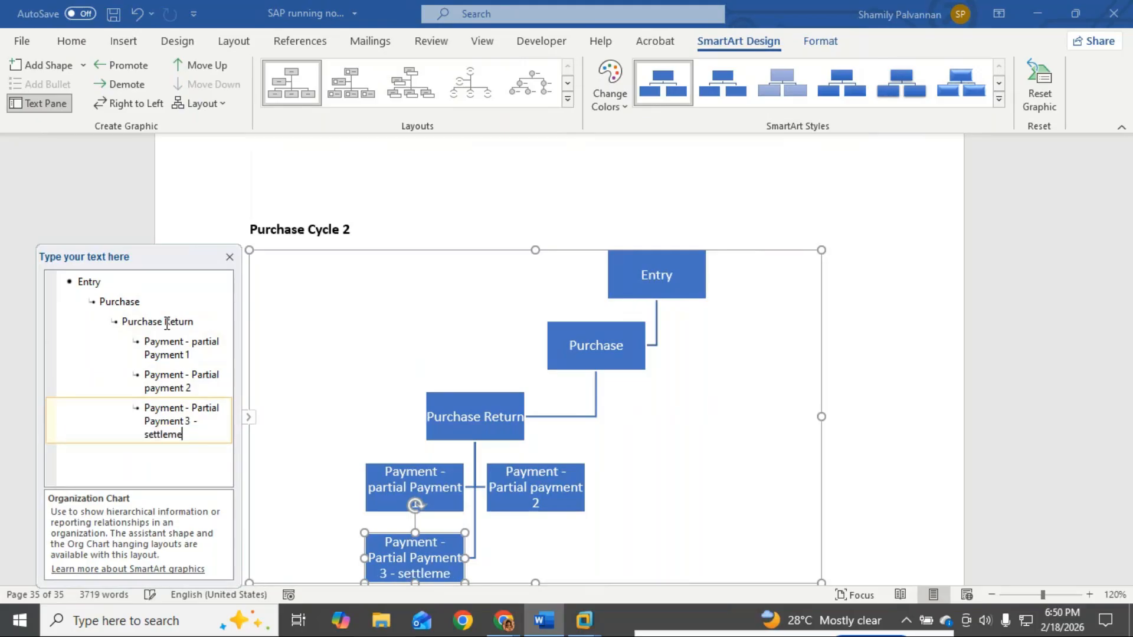
Step: Add a second 'Purchase' branch with 'Purchase return' and 'payment - full payment', then close the pane
key(Return)
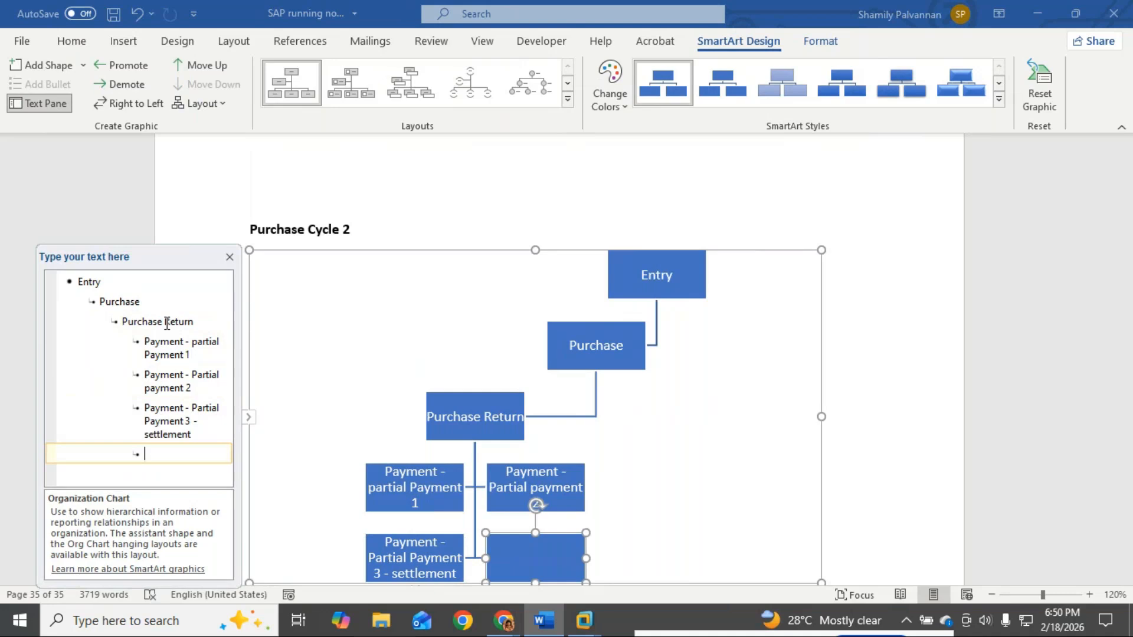
key(Return)
key(shift+Tab)
key(shift+Tab)
key(shift+Tab)
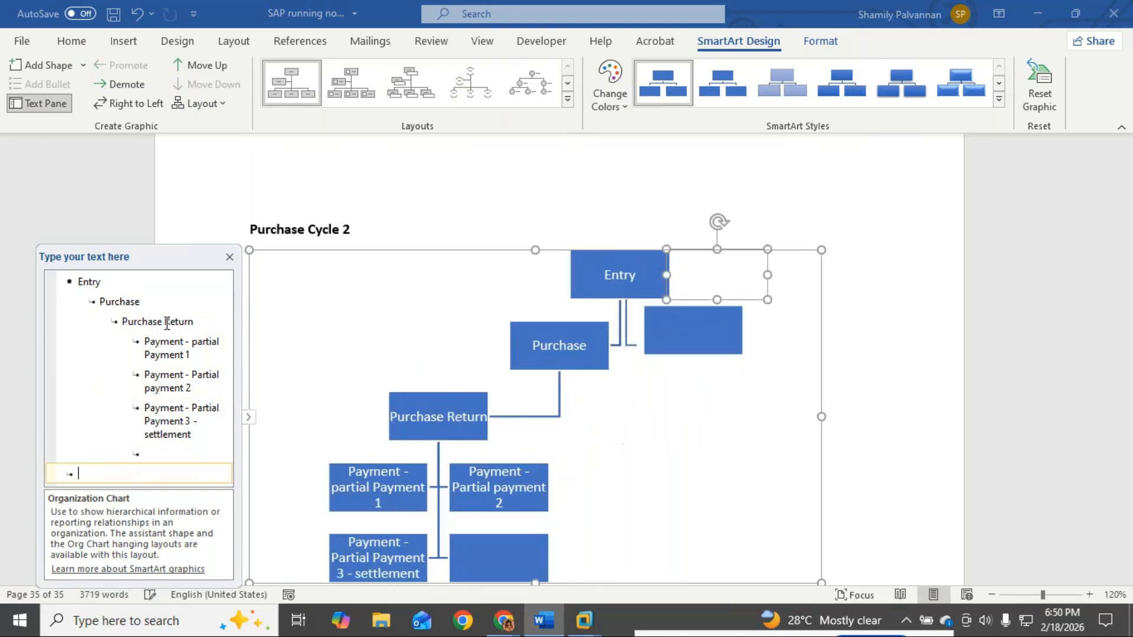
key(BackSpace)
key(shift+Tab)
key(shift+Tab)
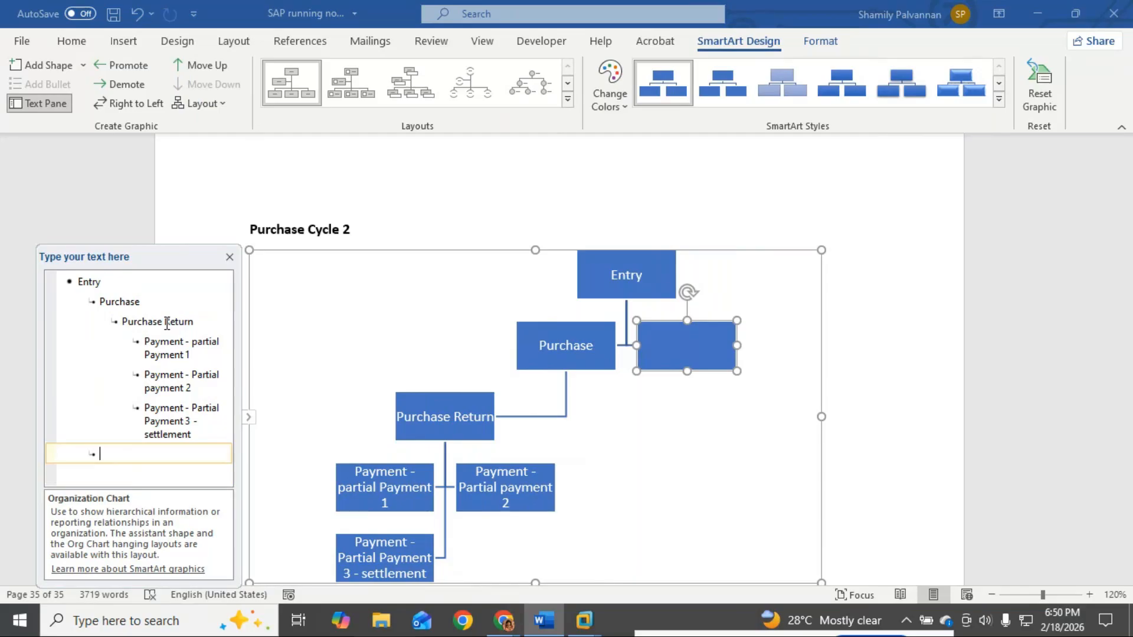
text(Purchase)
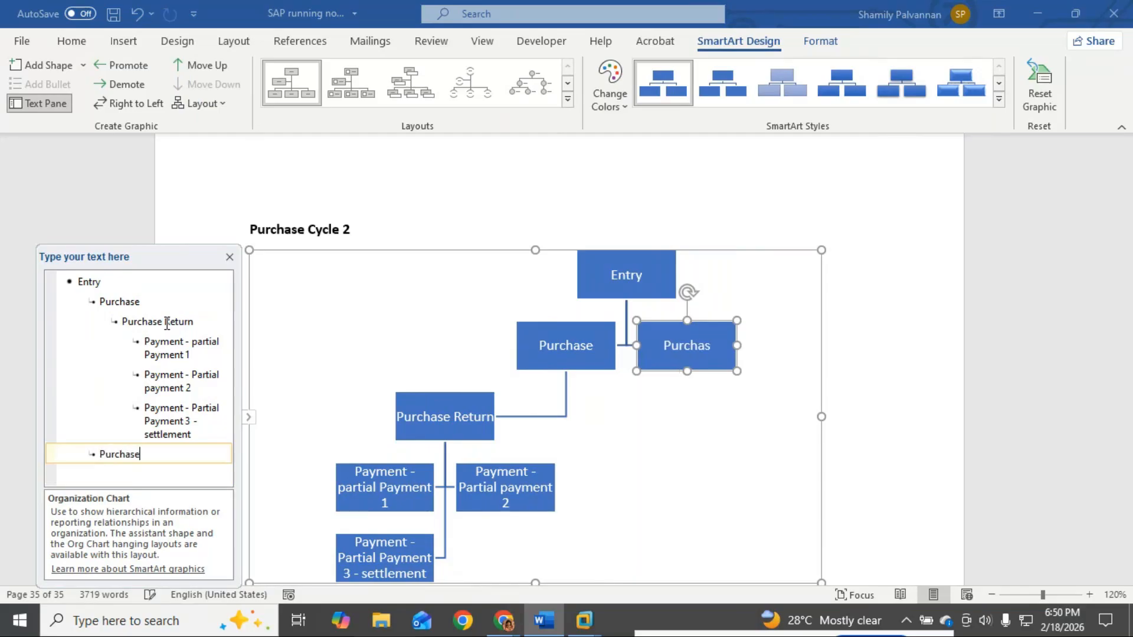
key(Return)
key(Tab)
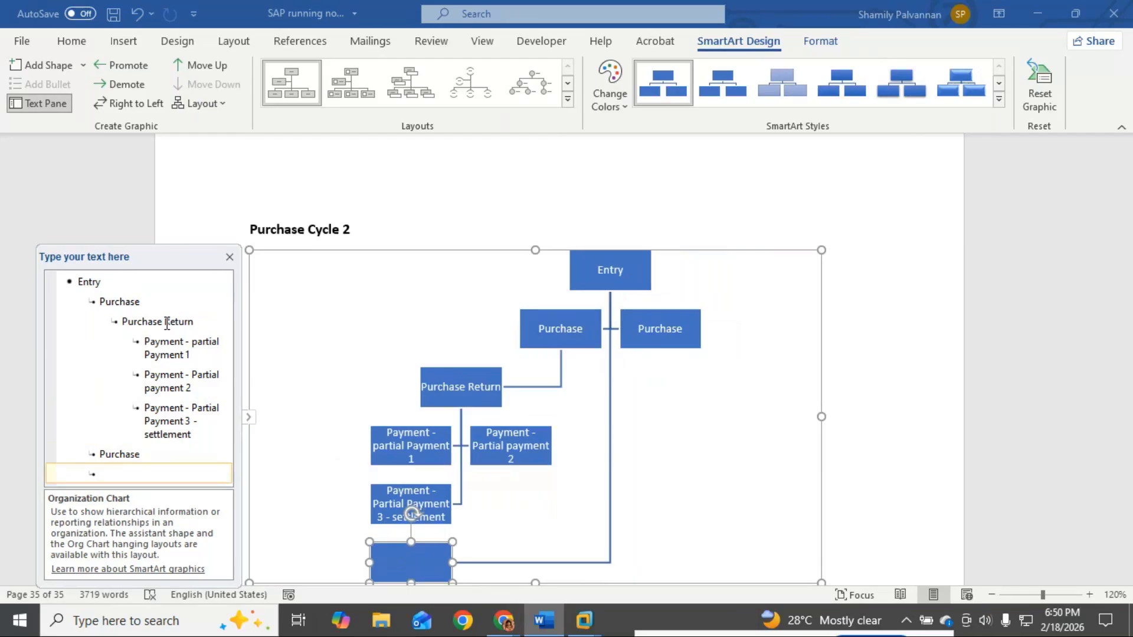
text(Pur)
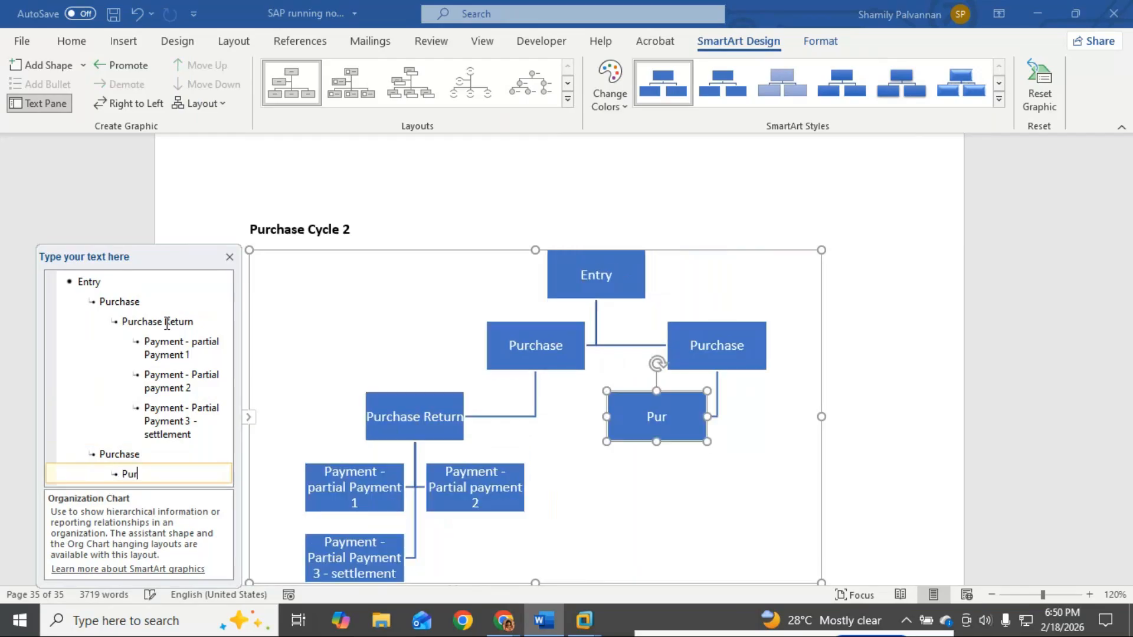
text(chase)
text( re)
text(turn)
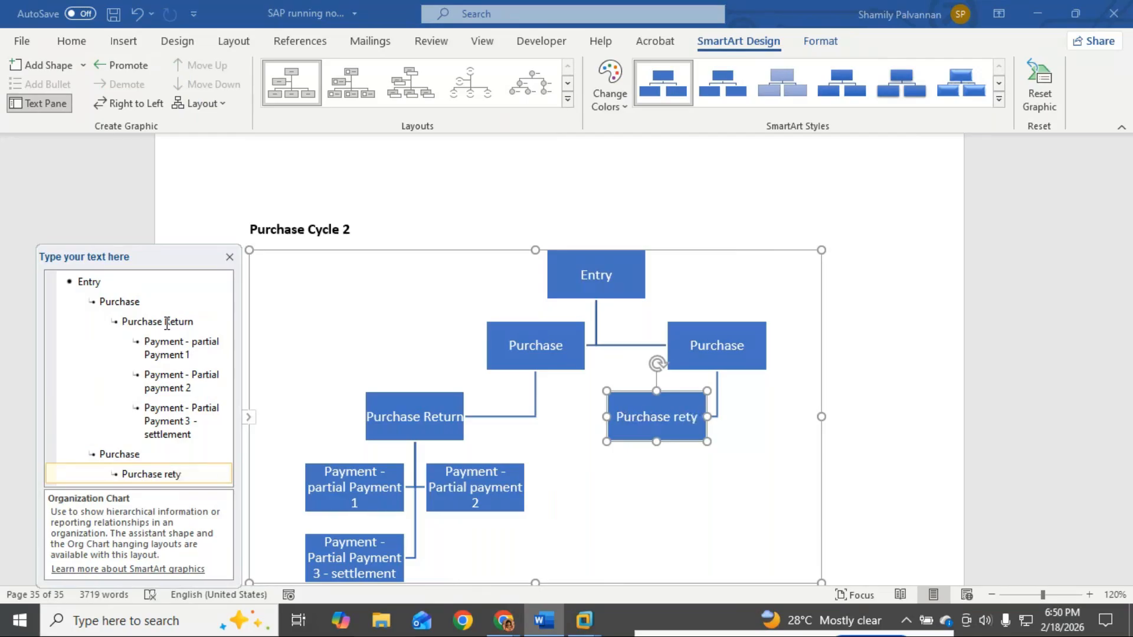
key(Return)
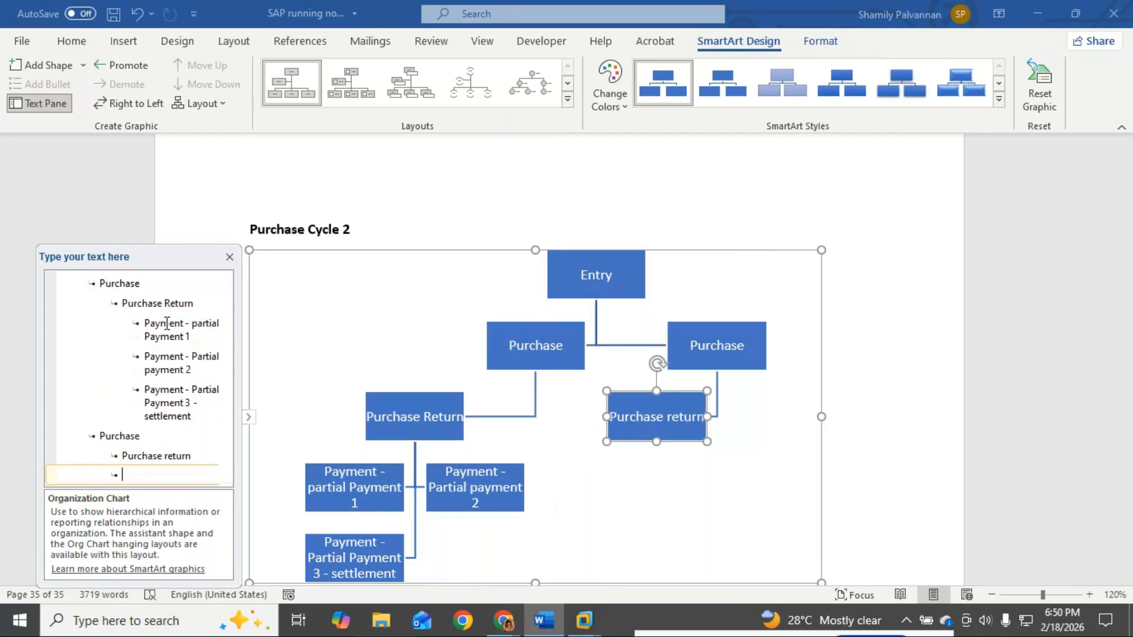
key(Tab)
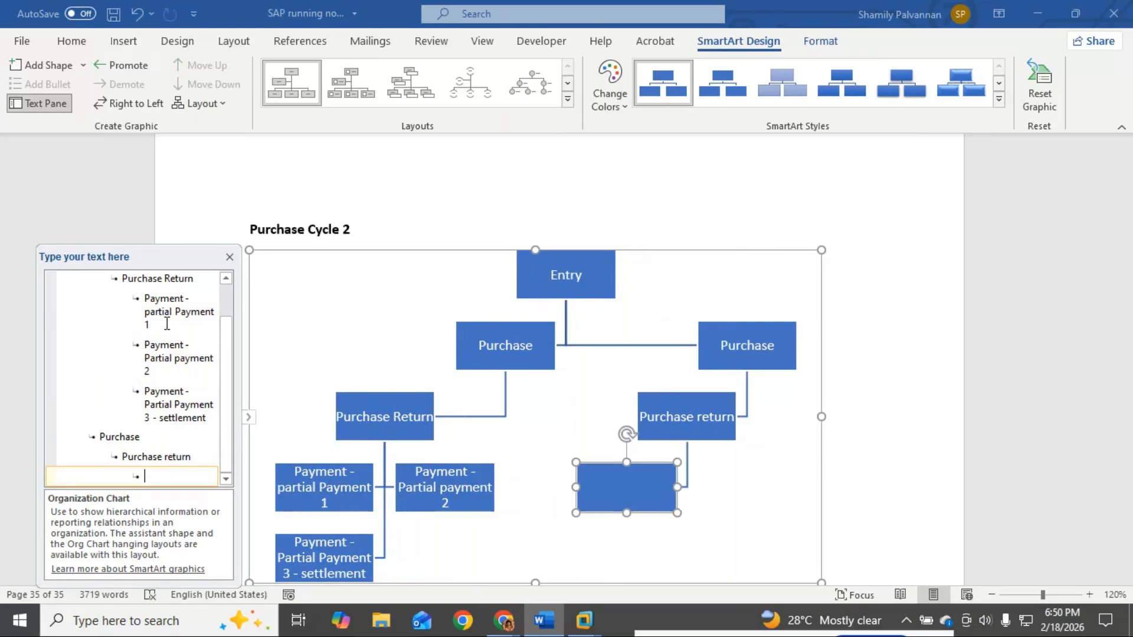
text(payment - )
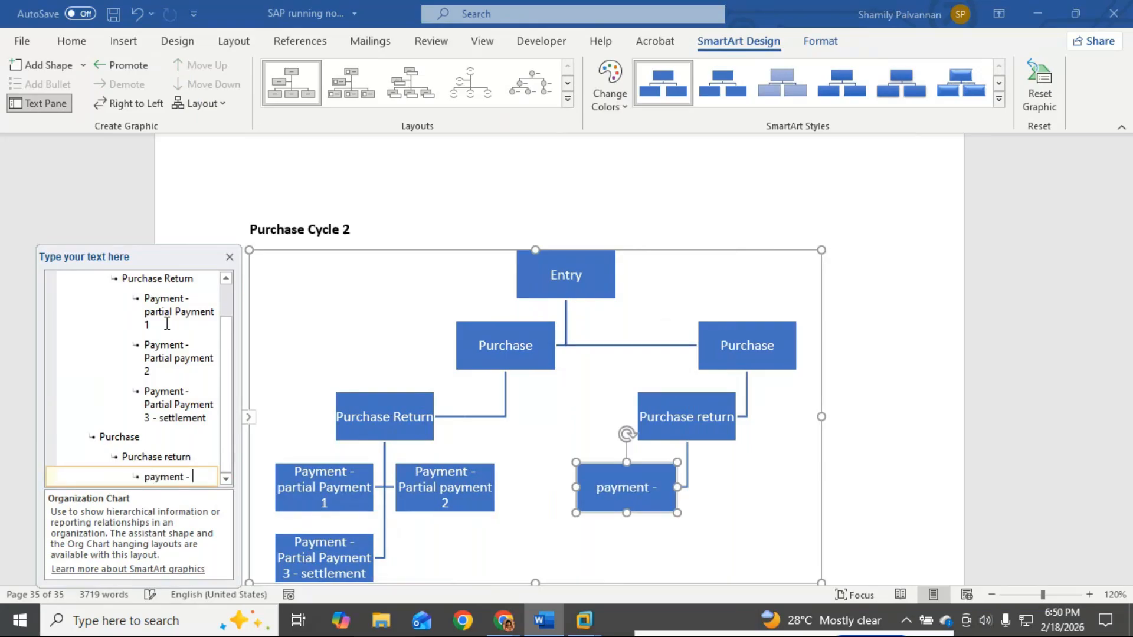
text(full payment)
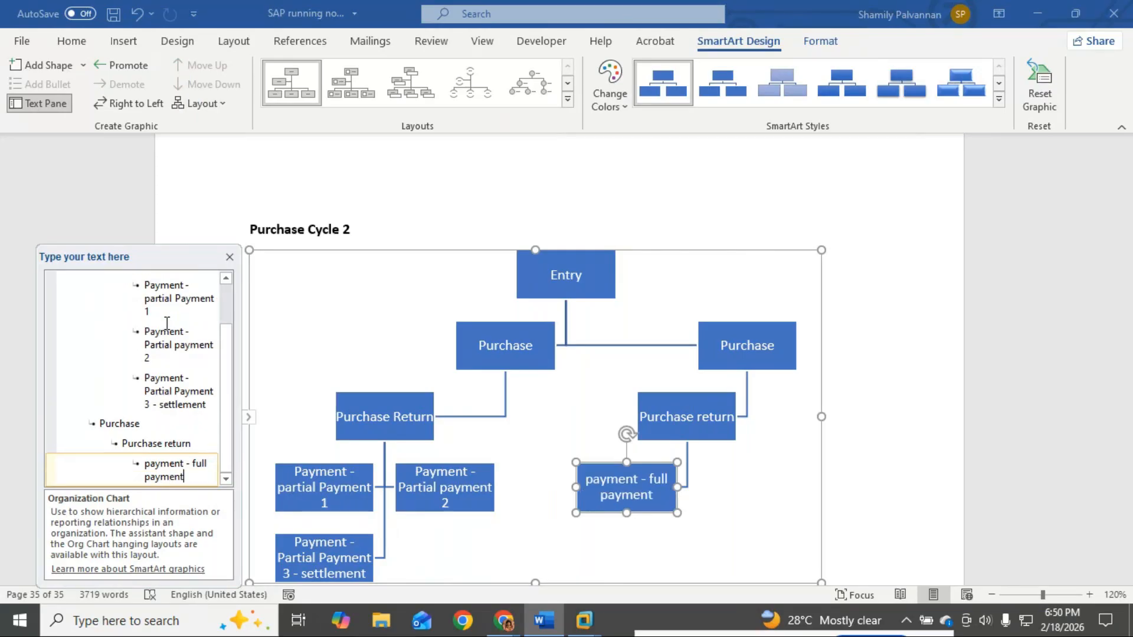
click(230, 257)
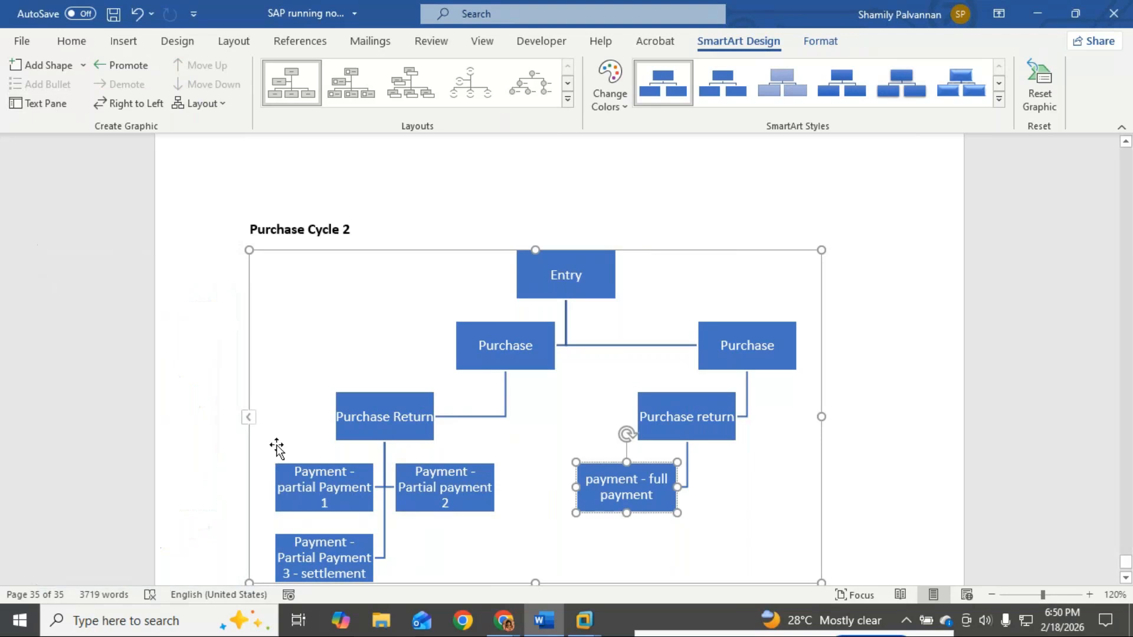
Step: Switch the Purchase Cycle 2 chart to the Horizontal Multi-Level Hierarchy layout
scroll(273, 455, down, 3)
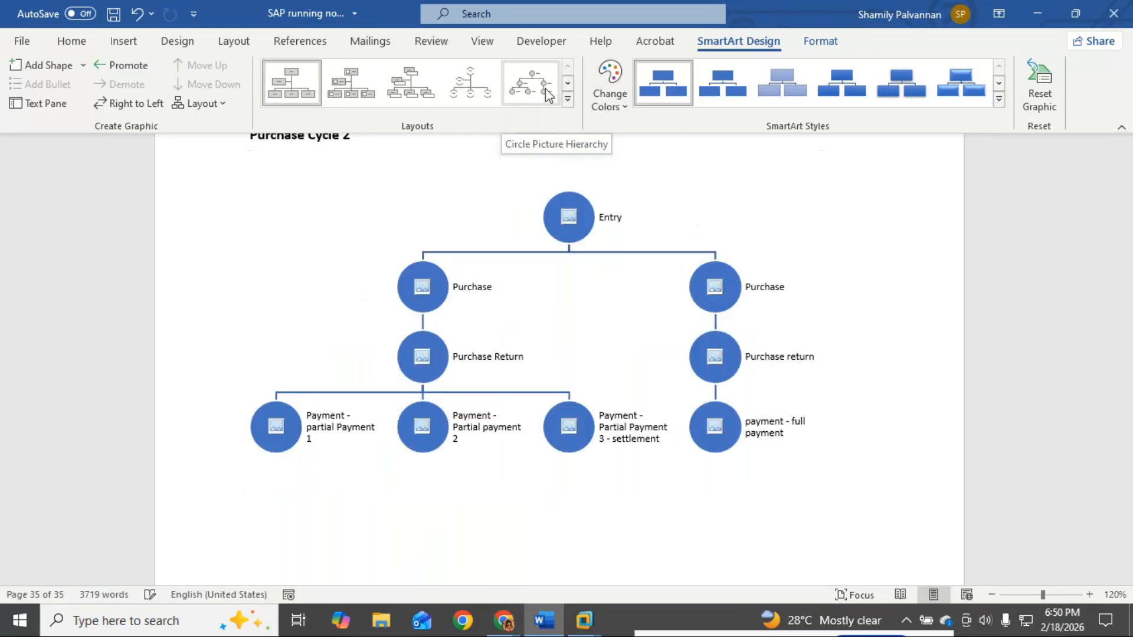
click(568, 99)
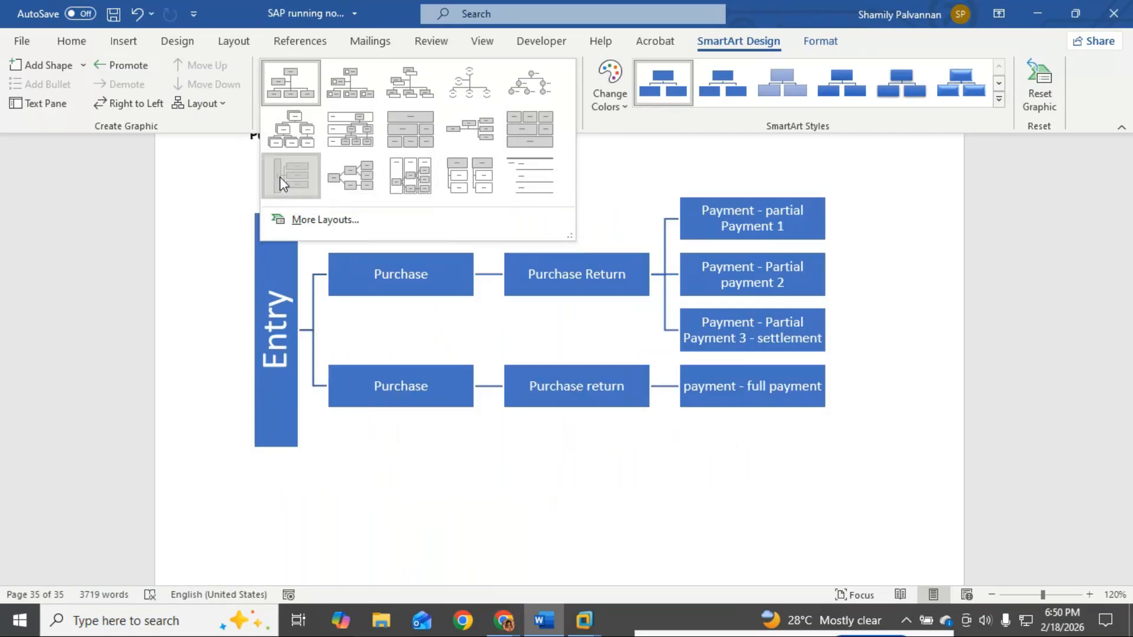
click(280, 176)
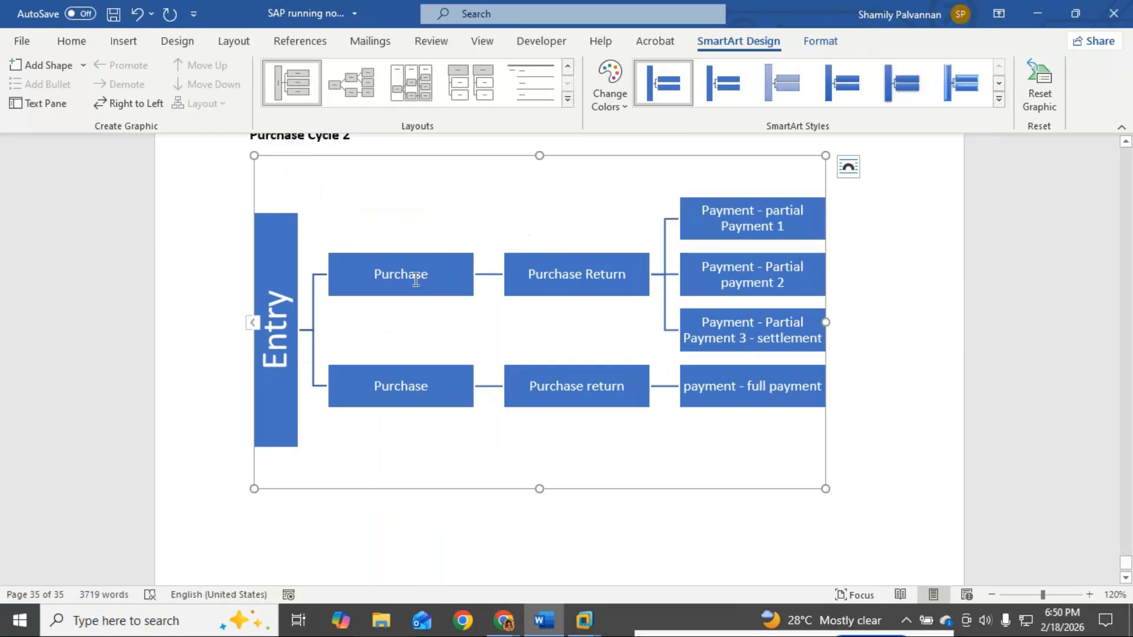
Step: In the text pane, append 1 and 2 to the two Purchase lines, then reselect the Purchase 1 box
click(417, 277)
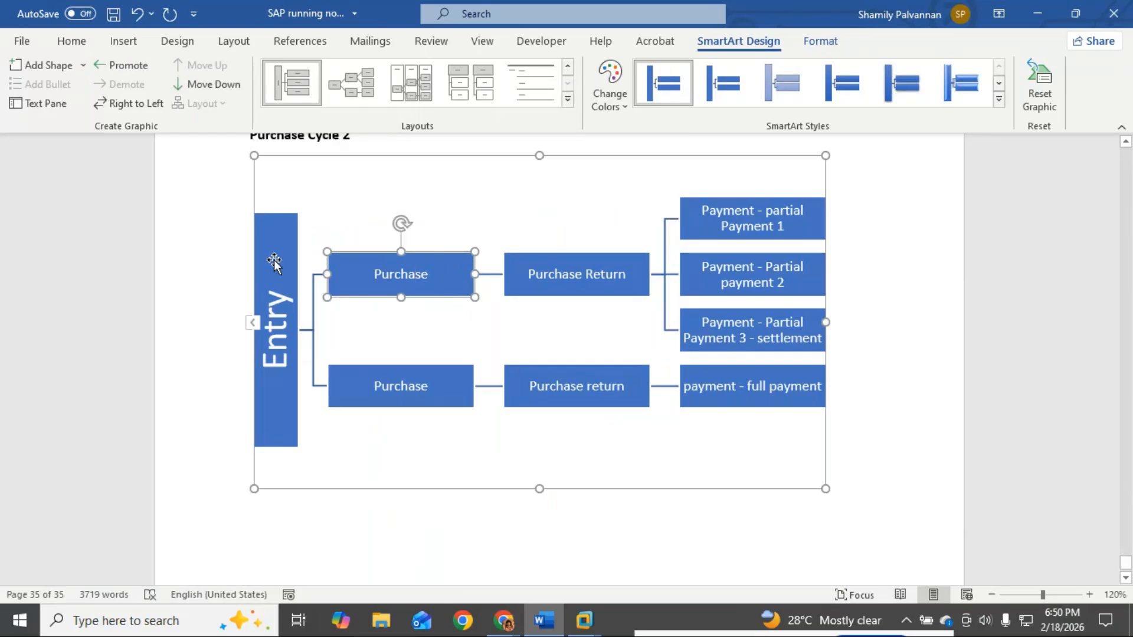
click(252, 322)
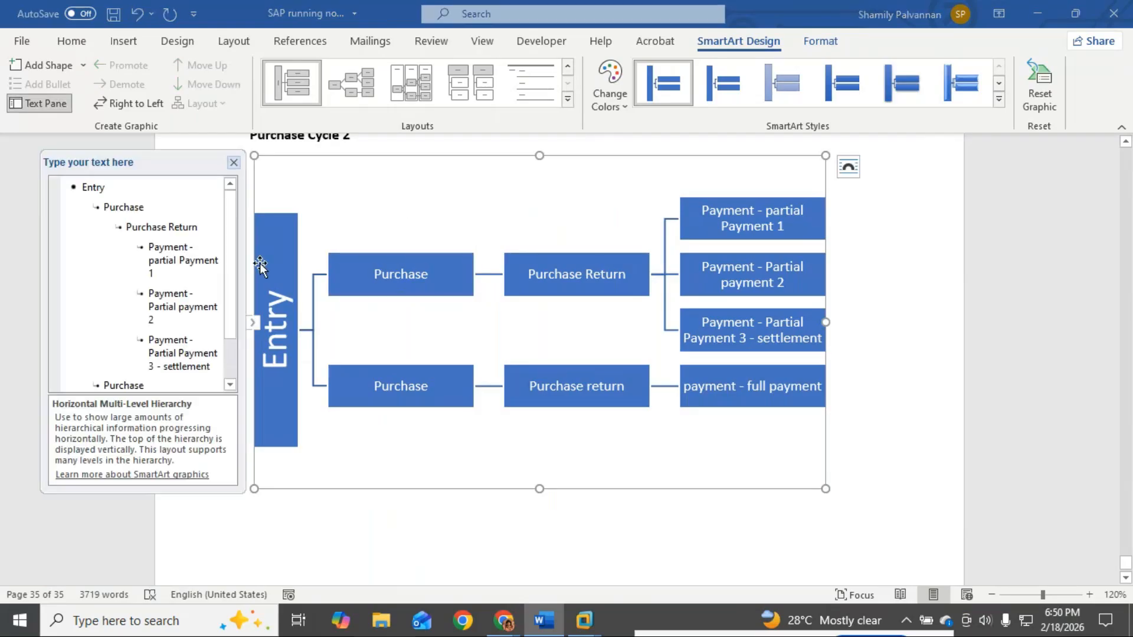
click(150, 208)
text(1)
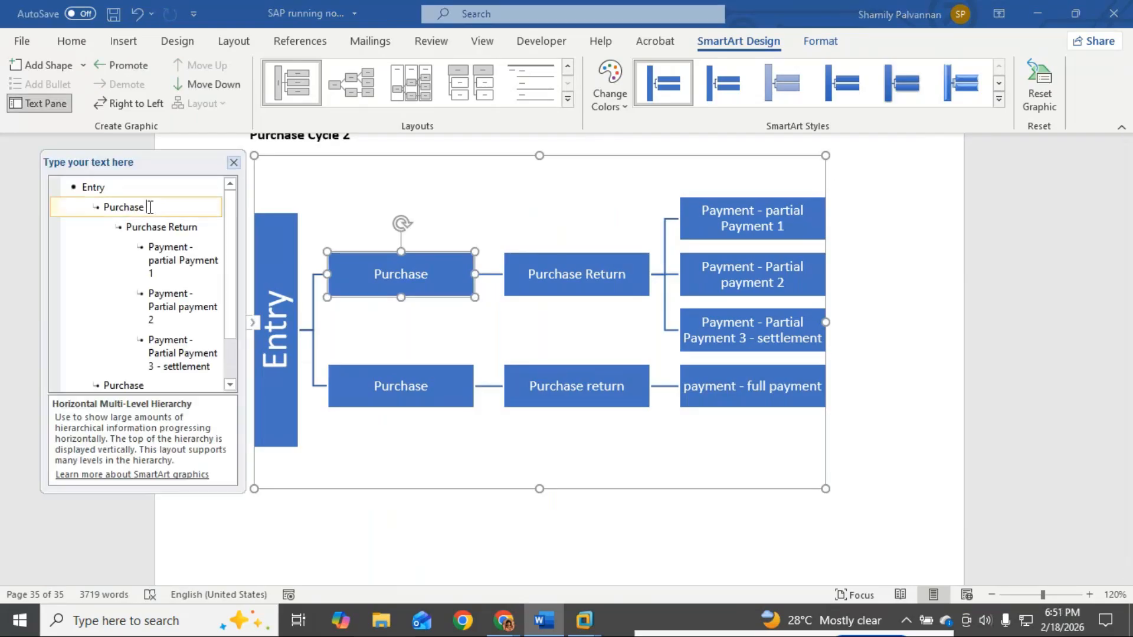
click(160, 385)
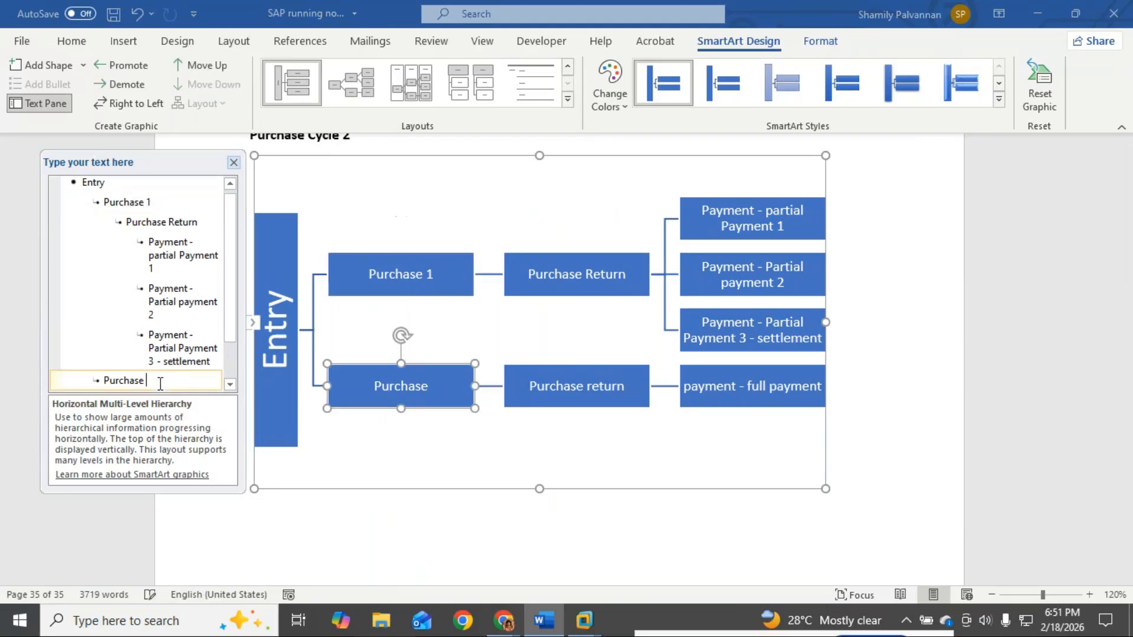
text(2)
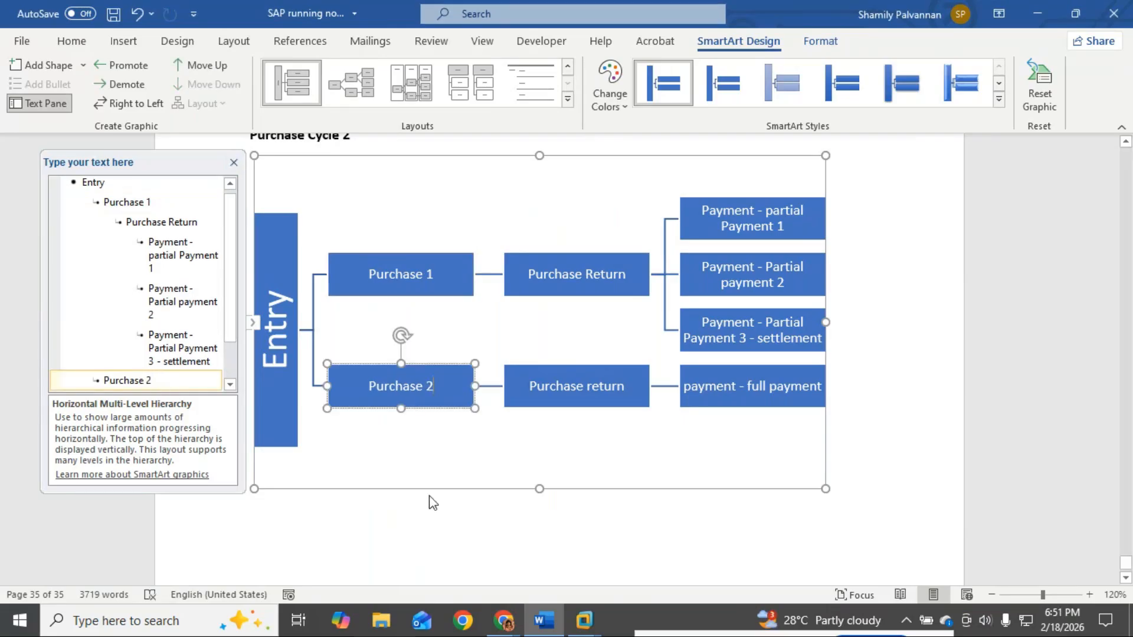
drag(350, 549, 182, 538)
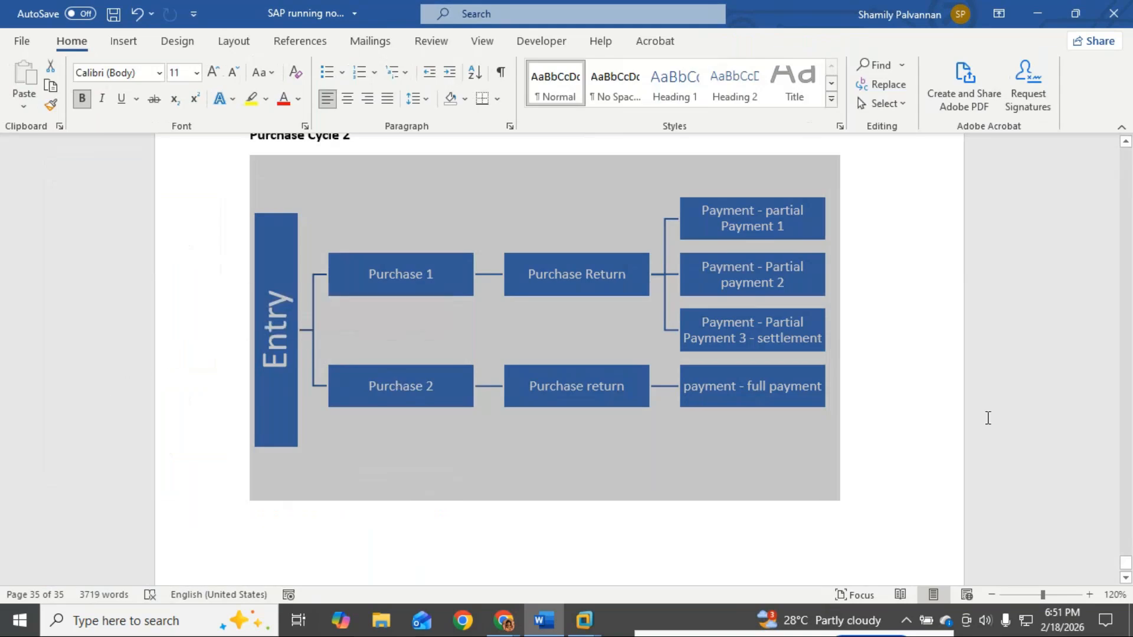
click(912, 371)
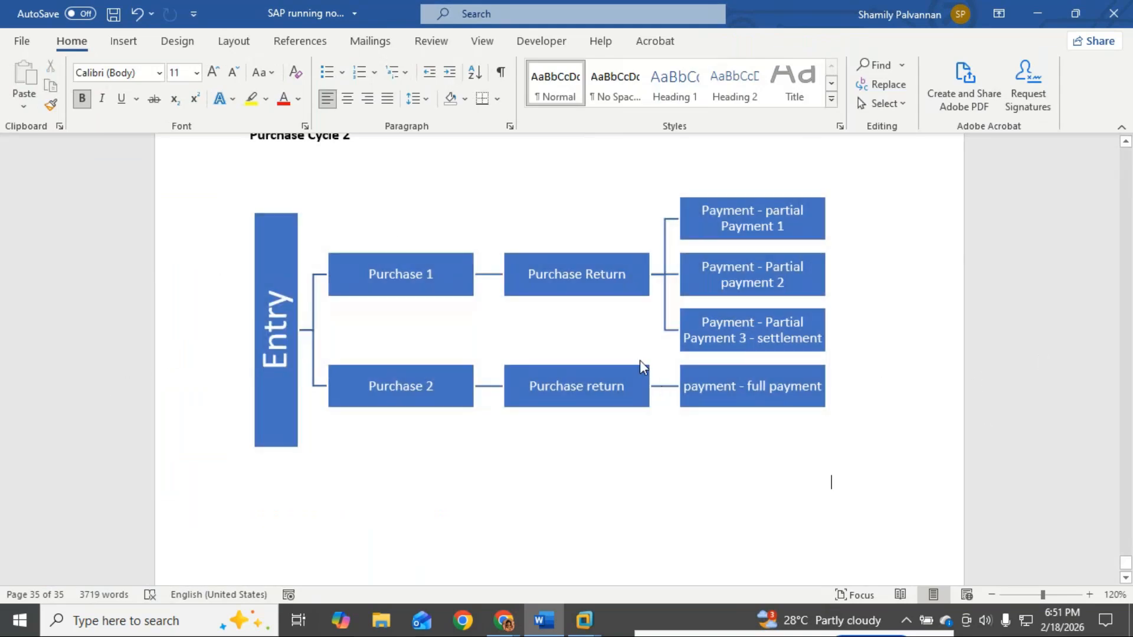
click(402, 273)
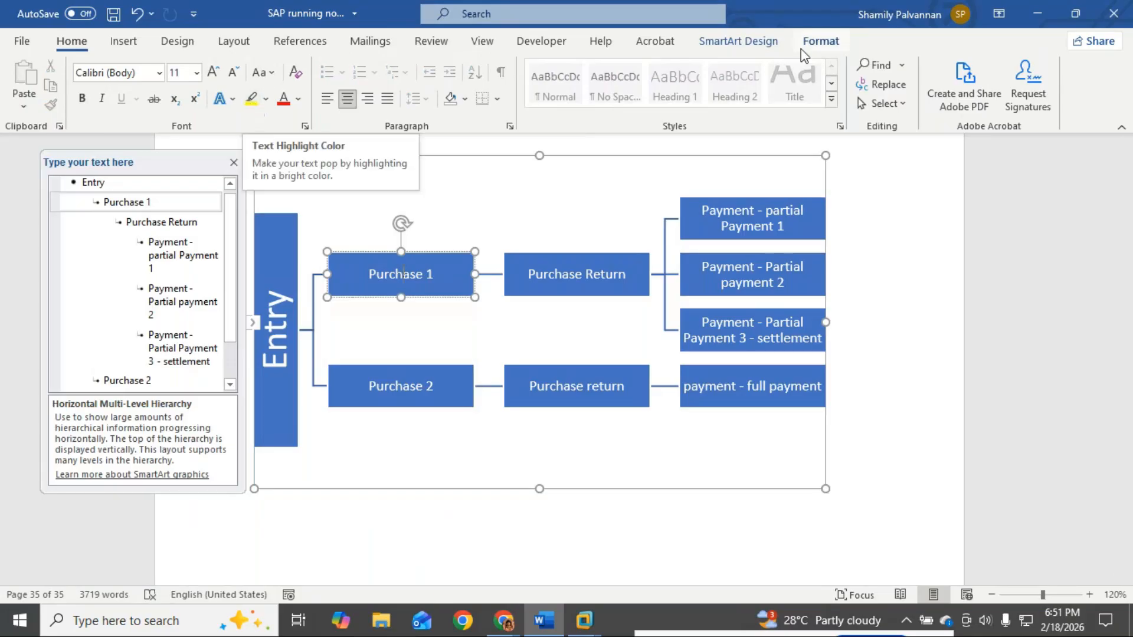
Step: Fill Purchase 1 dark grey and its Purchase Return box grey
click(820, 41)
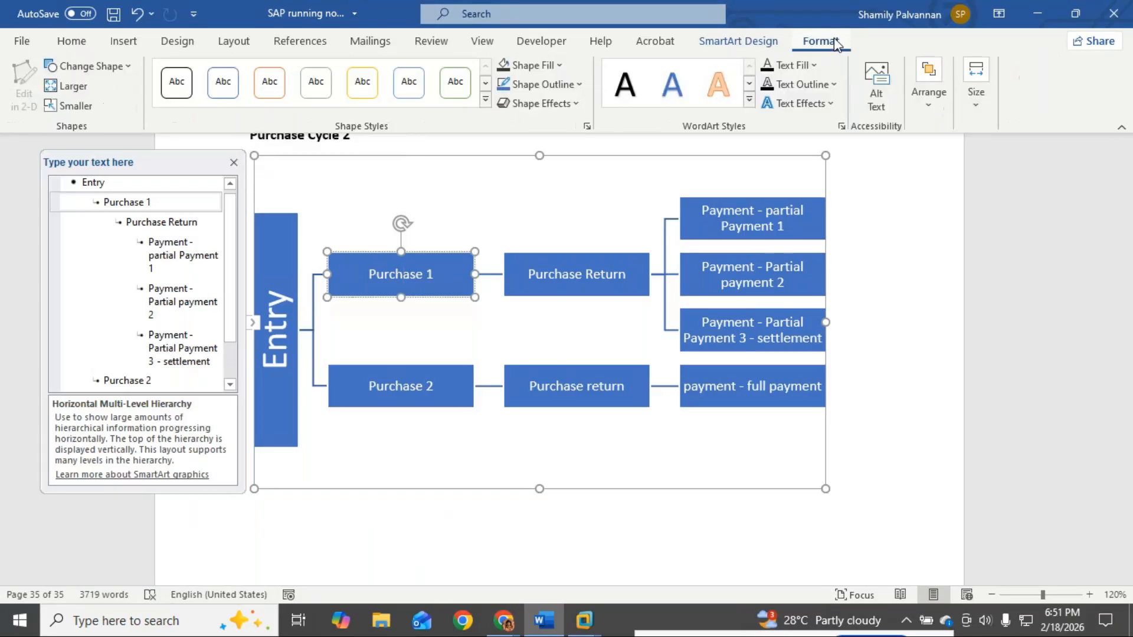
click(512, 65)
click(401, 401)
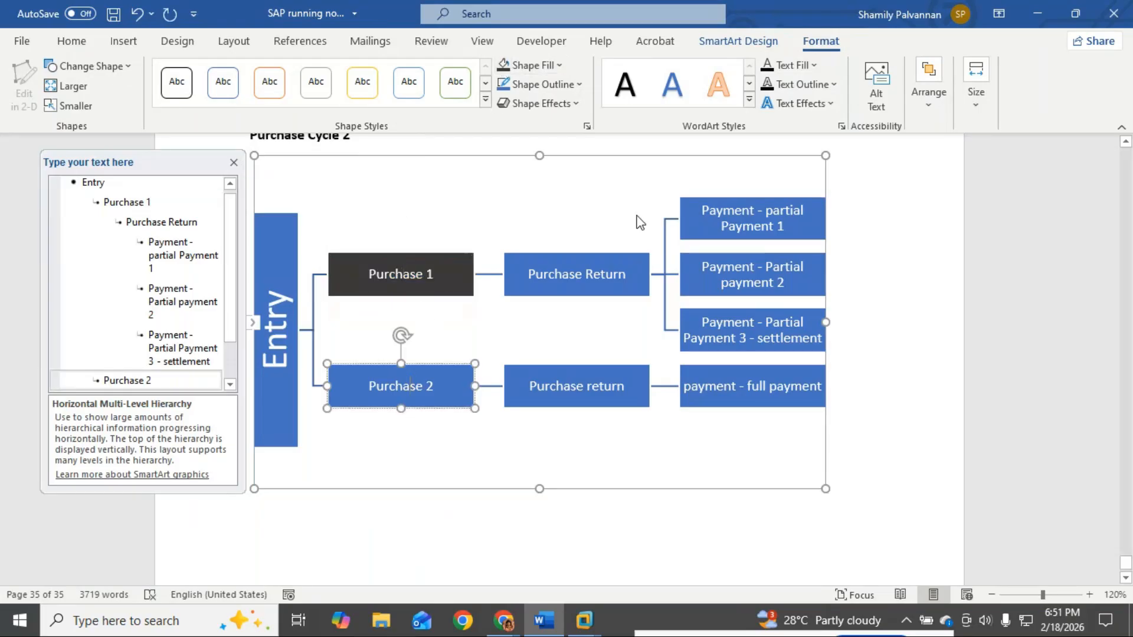
click(569, 282)
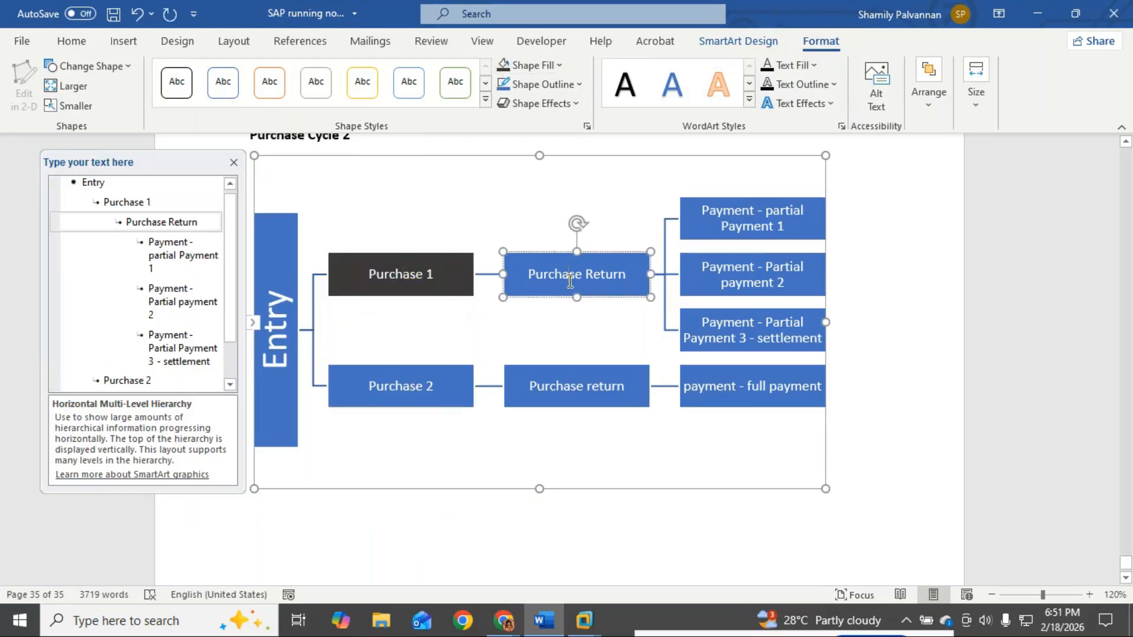
click(559, 65)
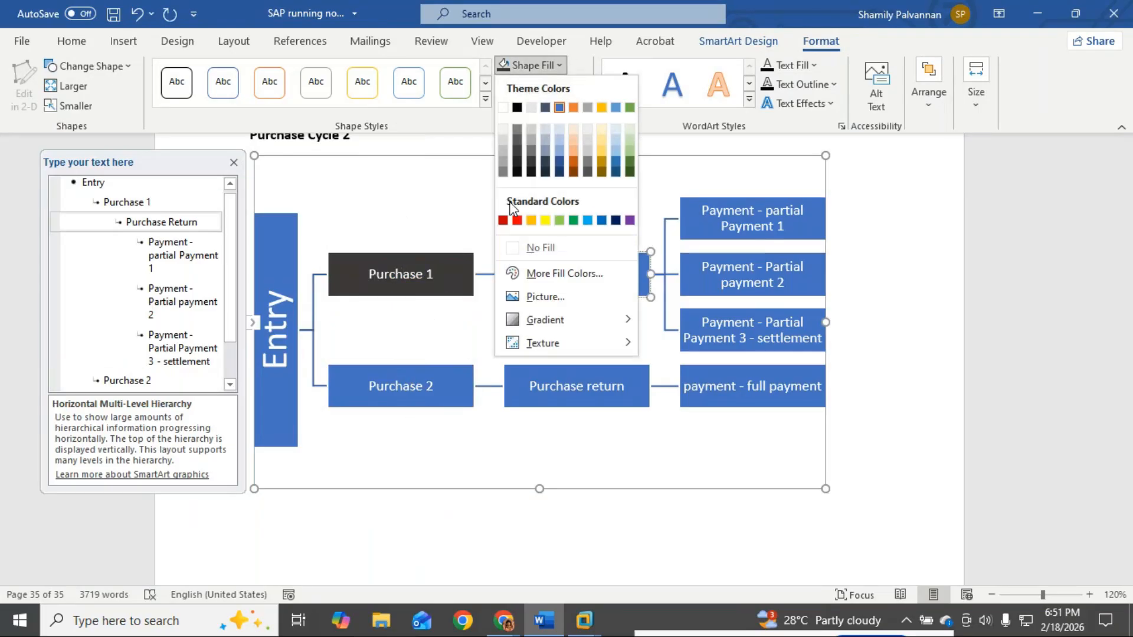
click(531, 141)
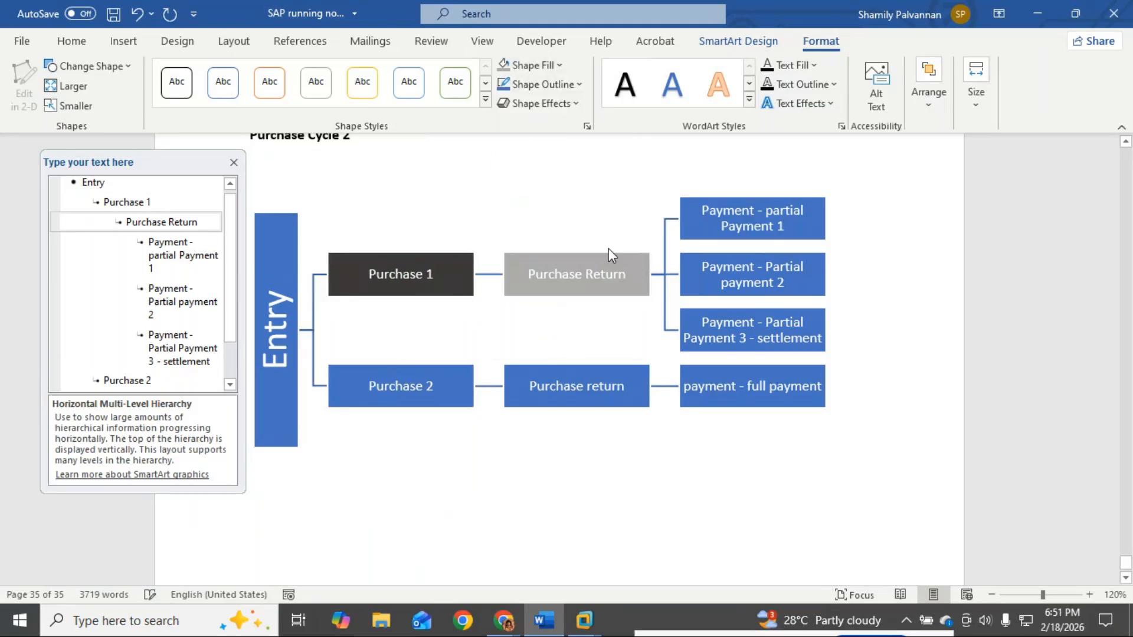
Step: Give the three partial payment boxes the same dark fill
click(730, 226)
click(559, 66)
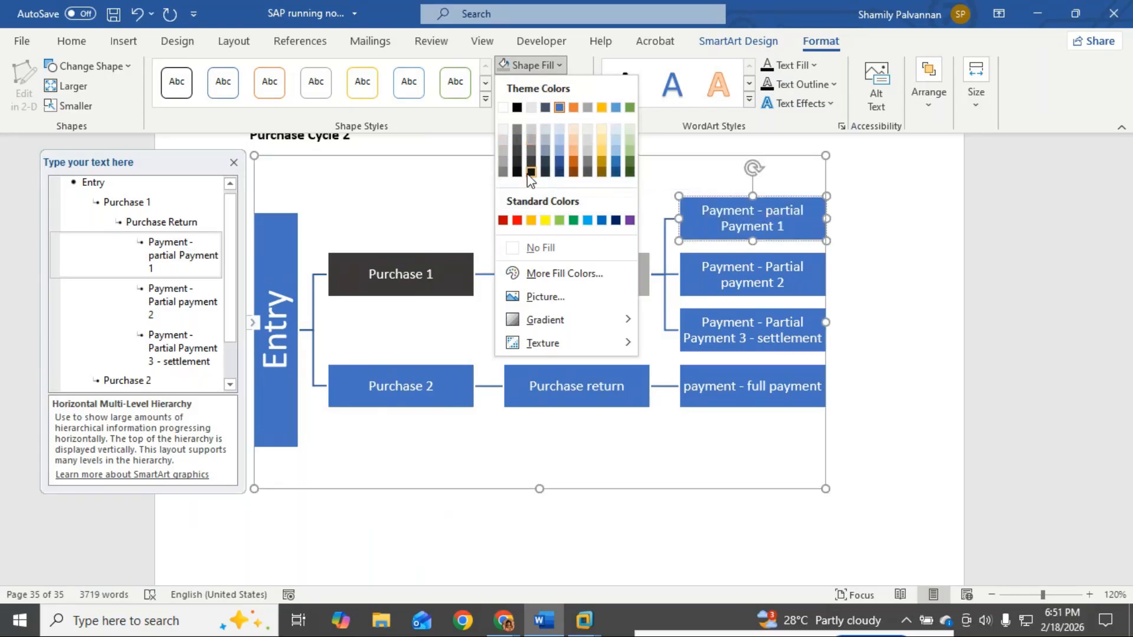
click(547, 176)
click(761, 282)
click(503, 65)
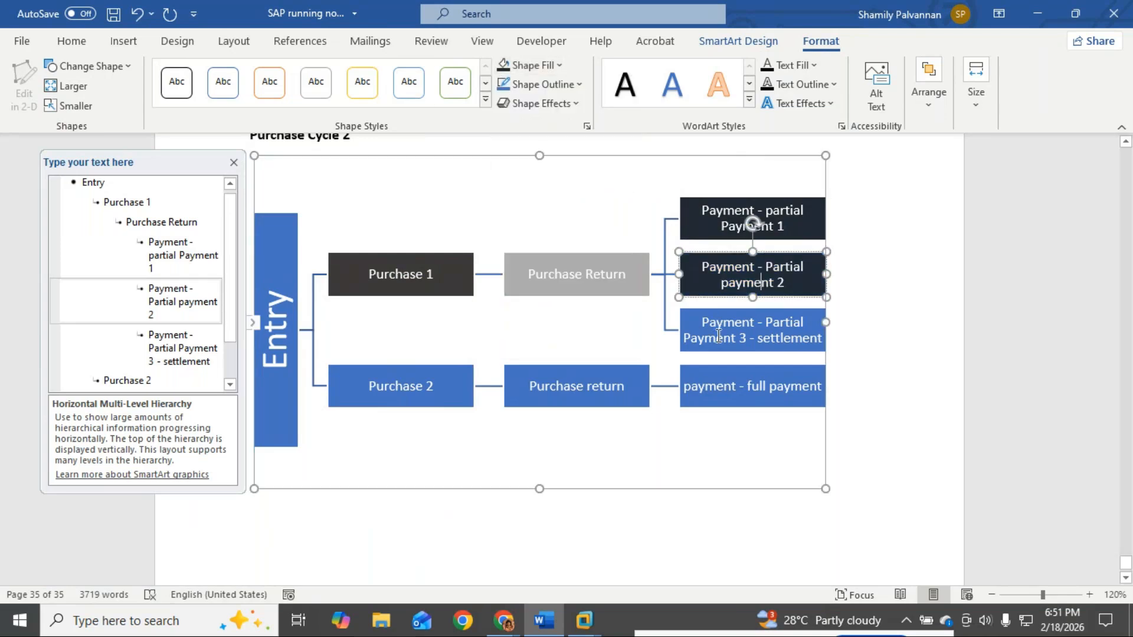
click(715, 331)
click(503, 64)
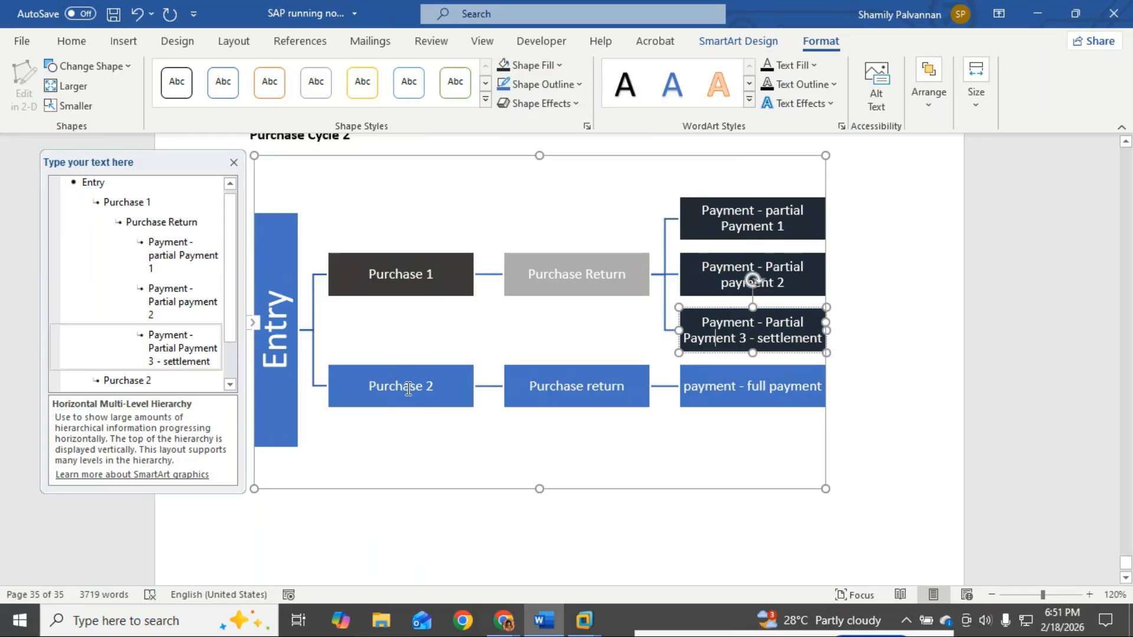
Step: Fill Purchase 2 dark gold and its Purchase return box gold
click(404, 392)
click(558, 65)
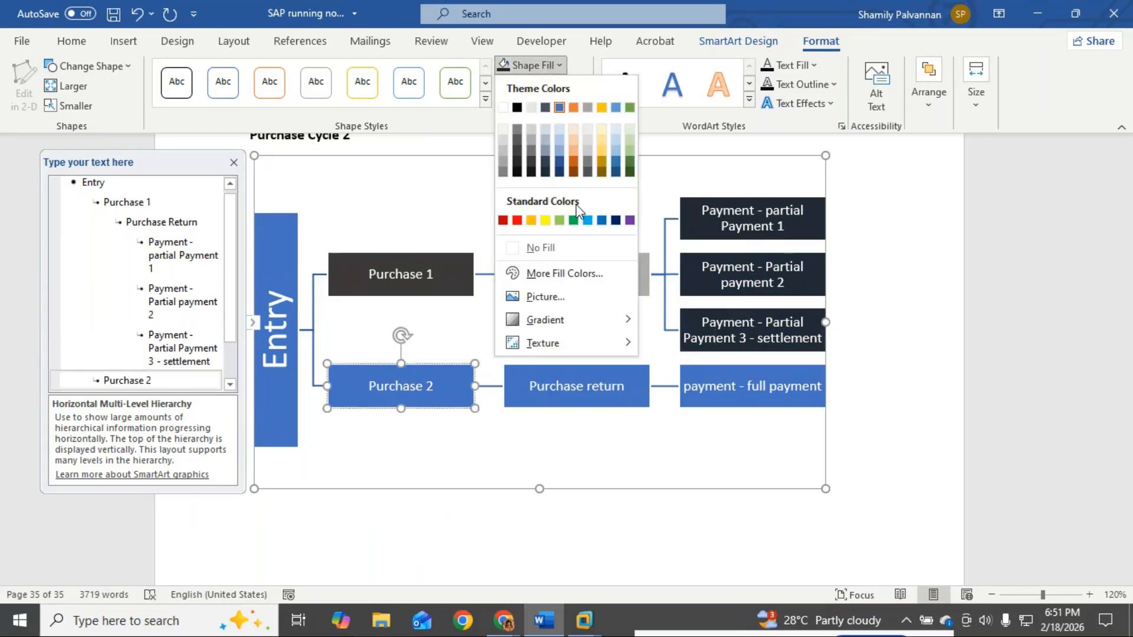
click(602, 174)
click(550, 386)
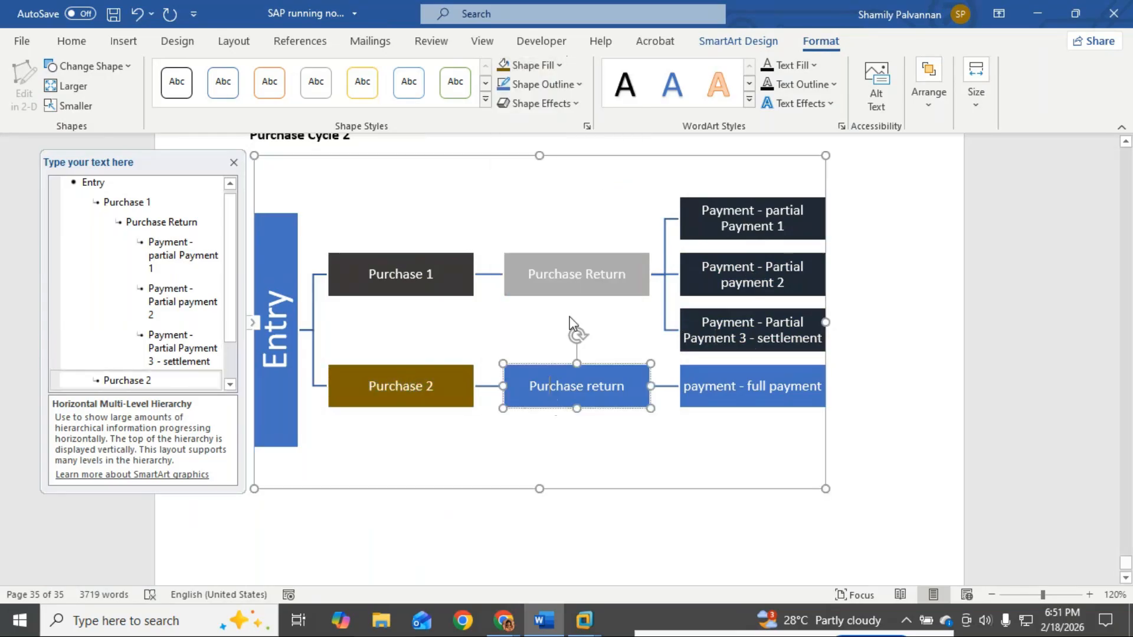
click(564, 65)
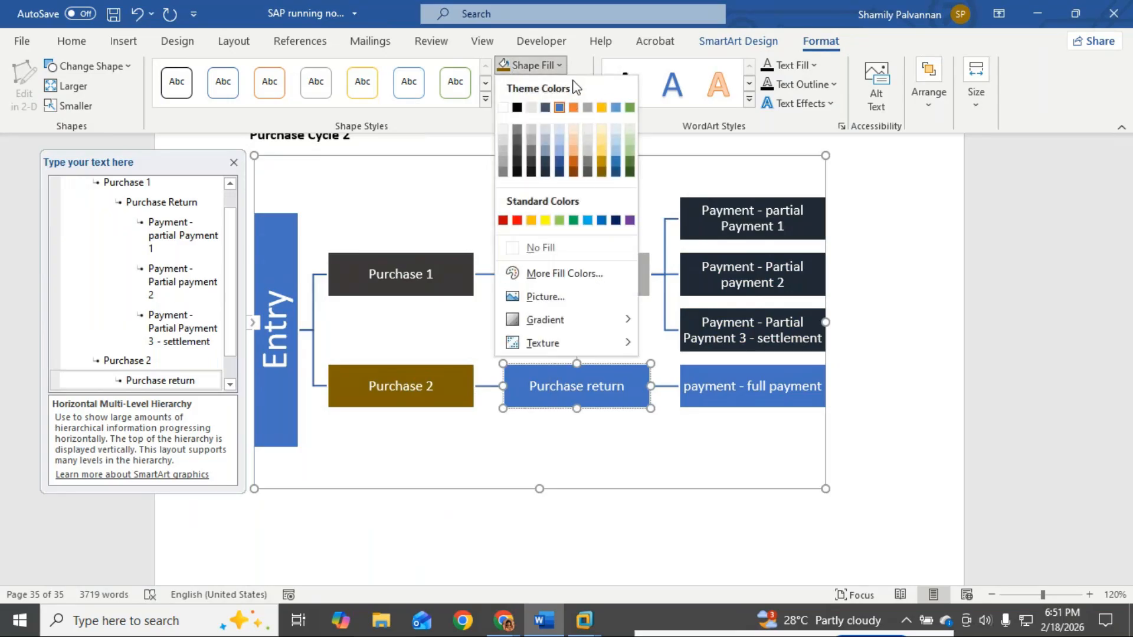
click(602, 165)
click(722, 393)
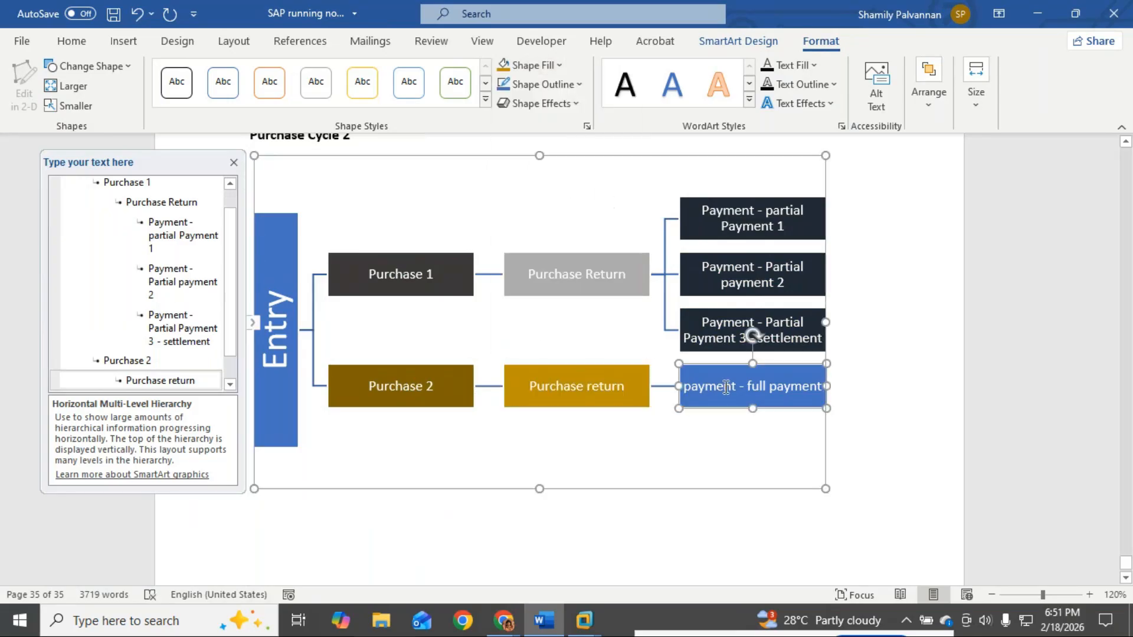
click(534, 66)
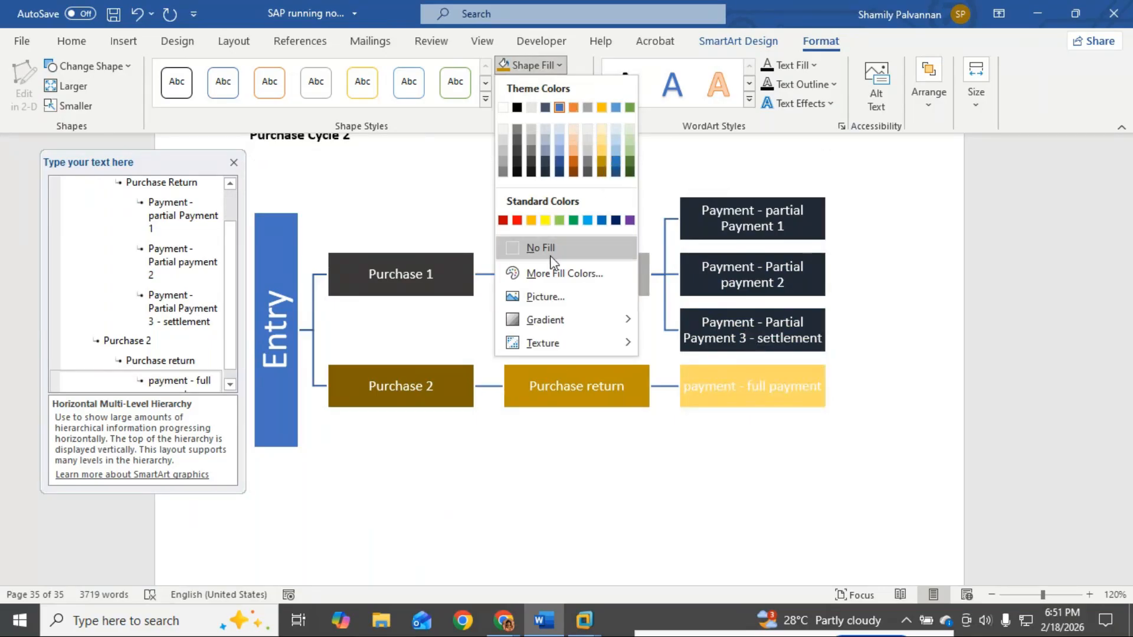
click(555, 274)
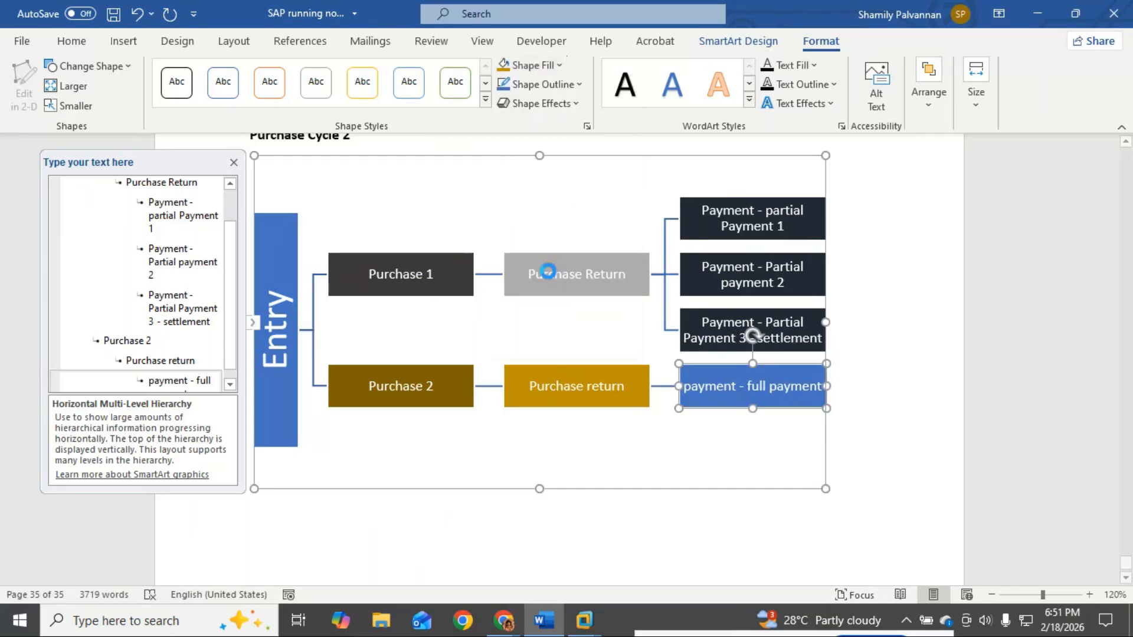
Step: Fill the 'payment - full payment' box red-orange using More Fill Colors
click(465, 163)
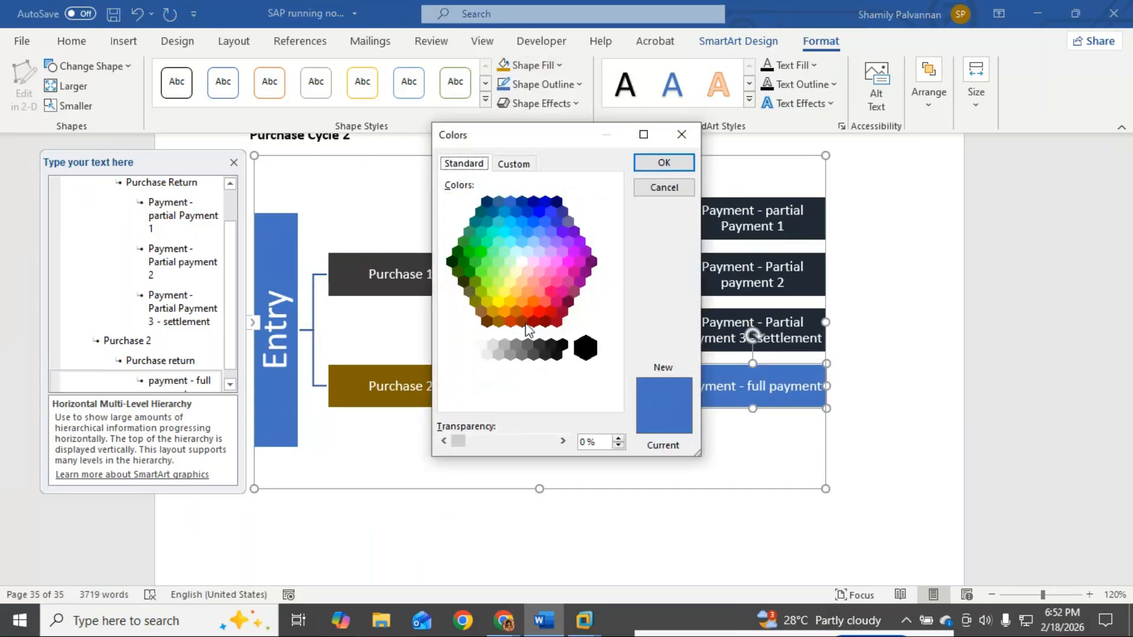
click(510, 302)
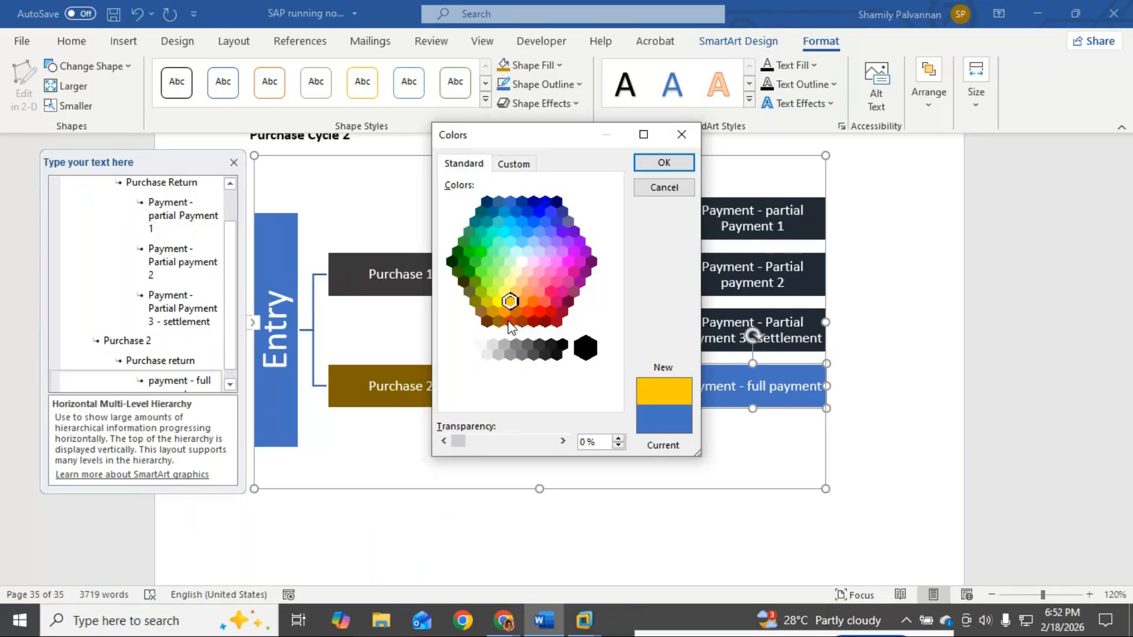
click(511, 322)
click(527, 311)
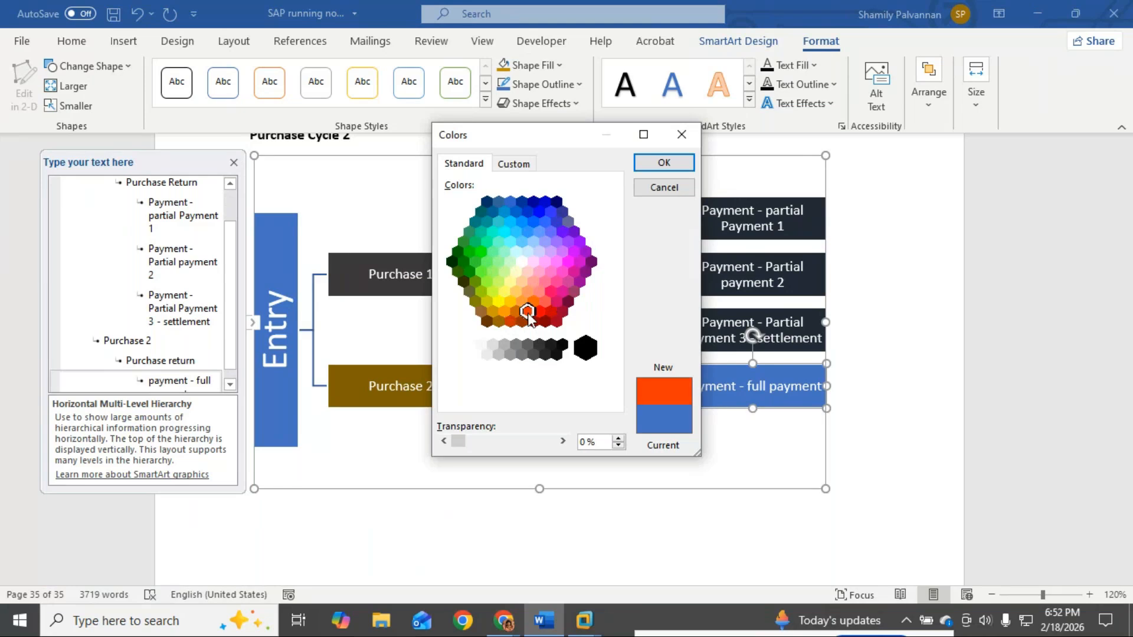
click(505, 311)
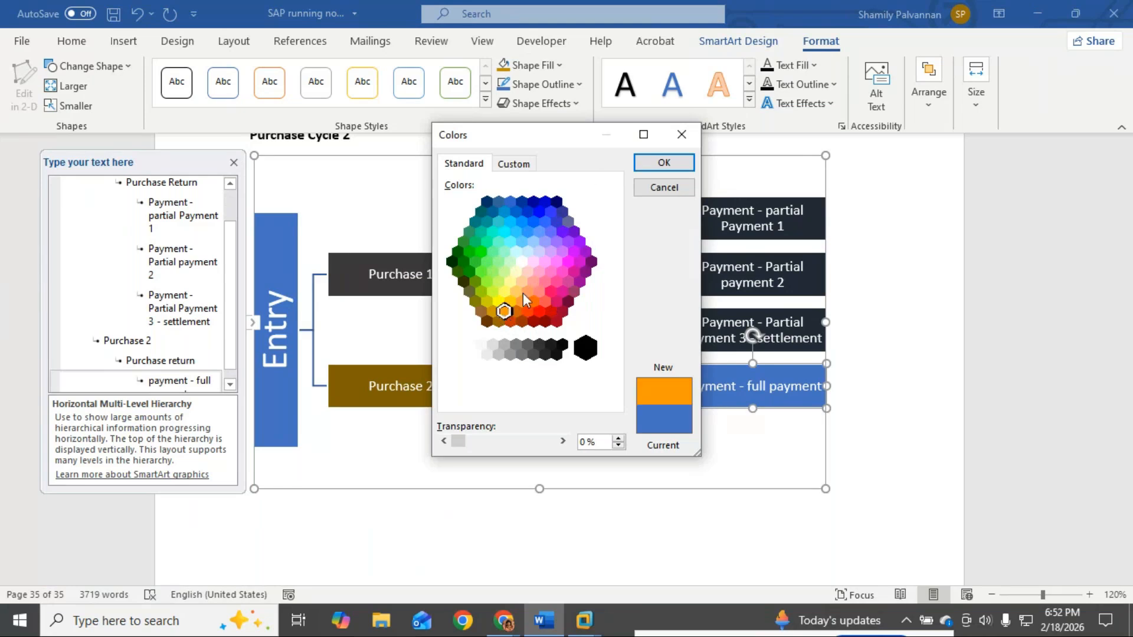
click(493, 312)
click(665, 166)
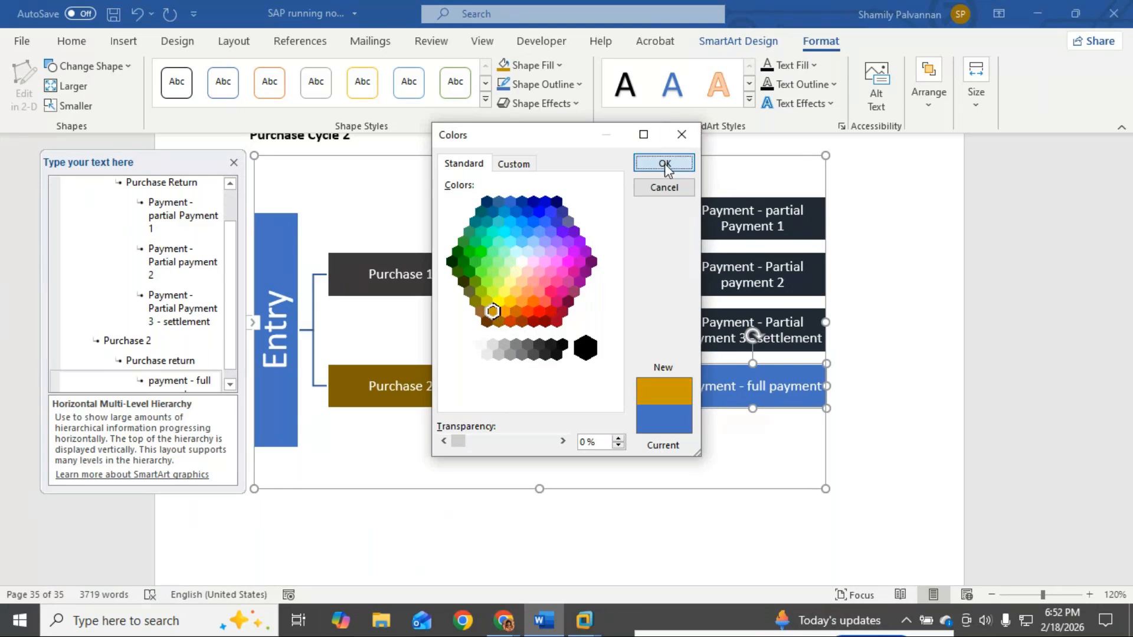
click(560, 66)
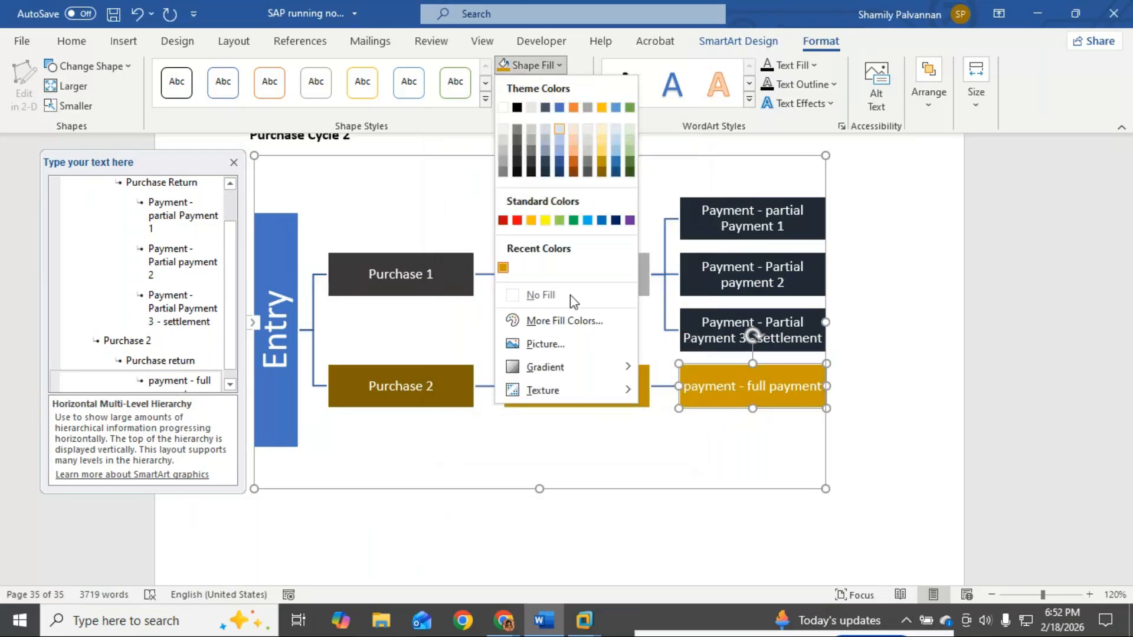
click(547, 319)
click(505, 311)
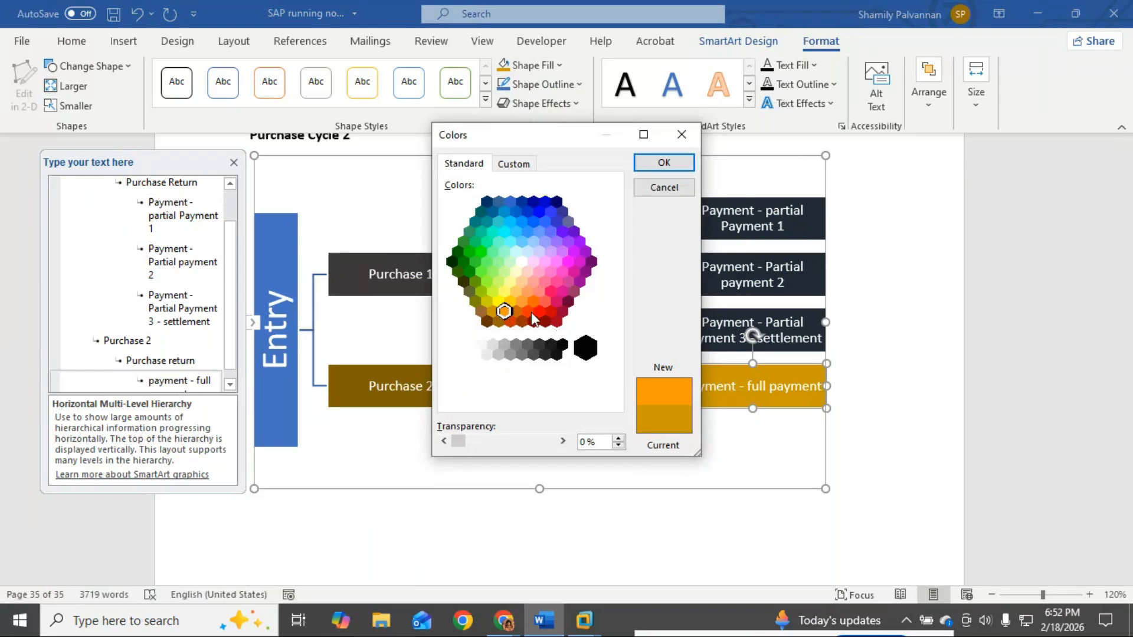
click(511, 322)
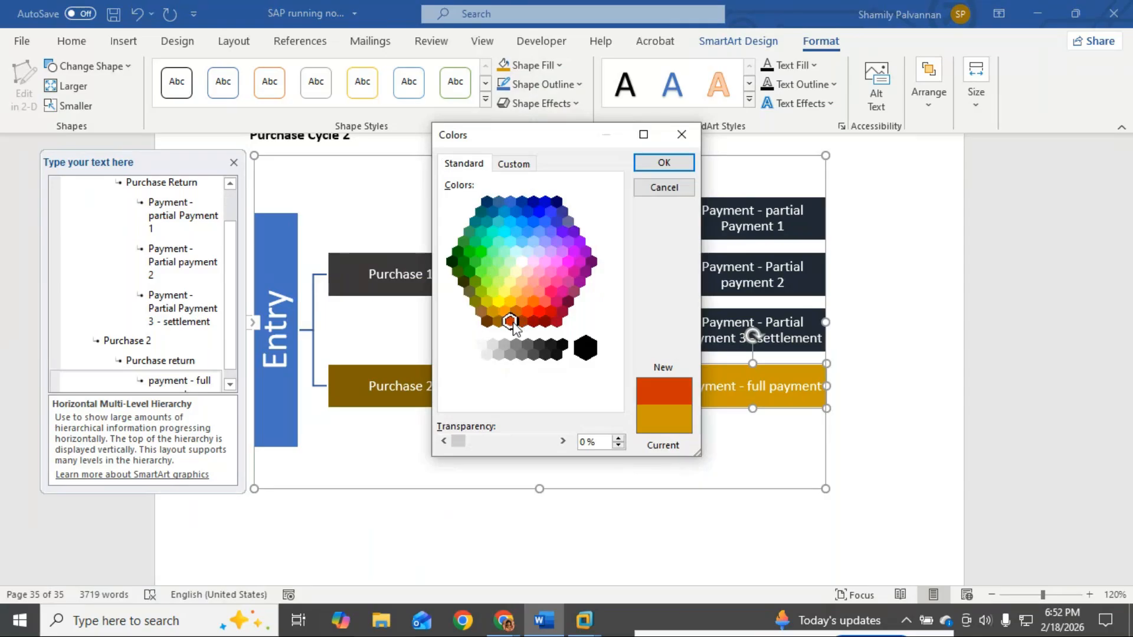
click(660, 163)
Step: Close the SmartArt Text Pane and scroll up to the Purchase Cycle 1 diagram
click(525, 458)
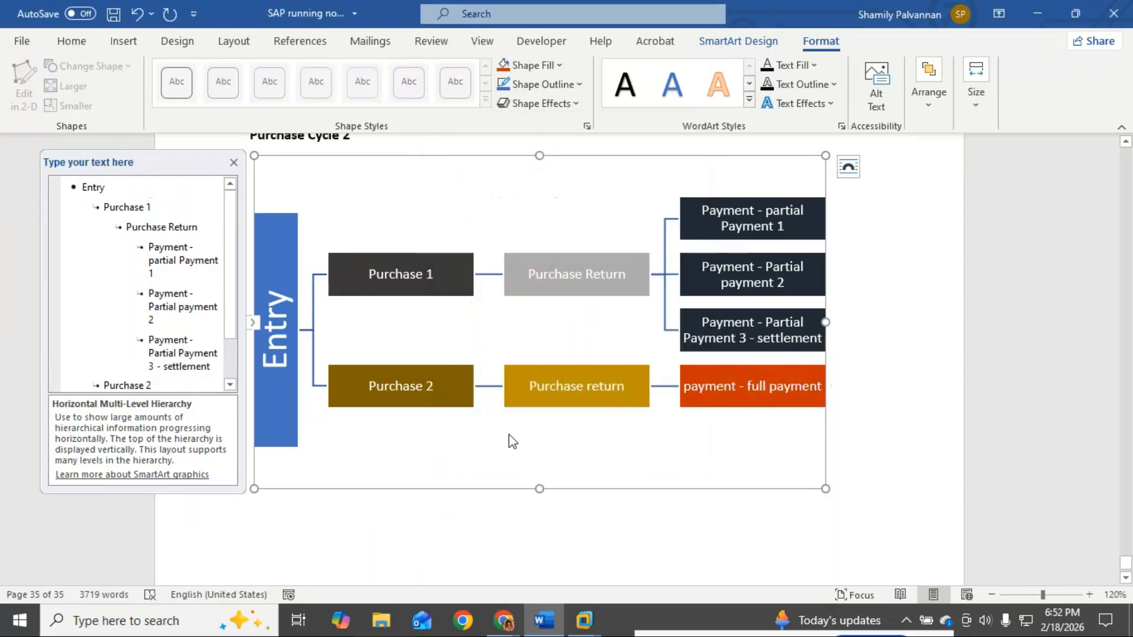
click(233, 163)
scroll(313, 328, up, 8)
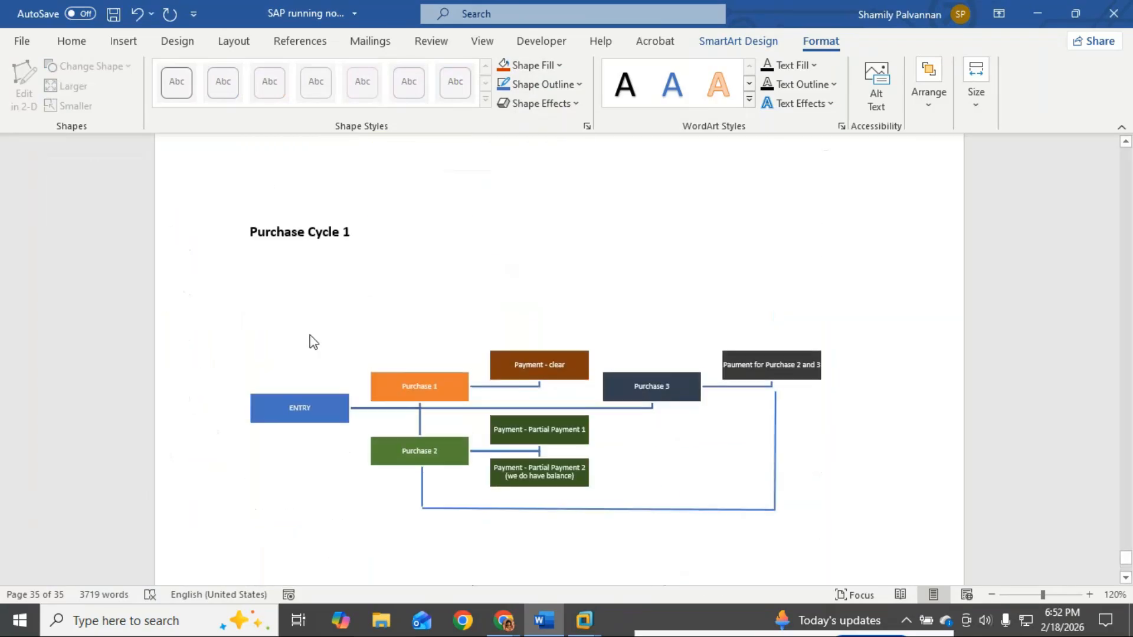
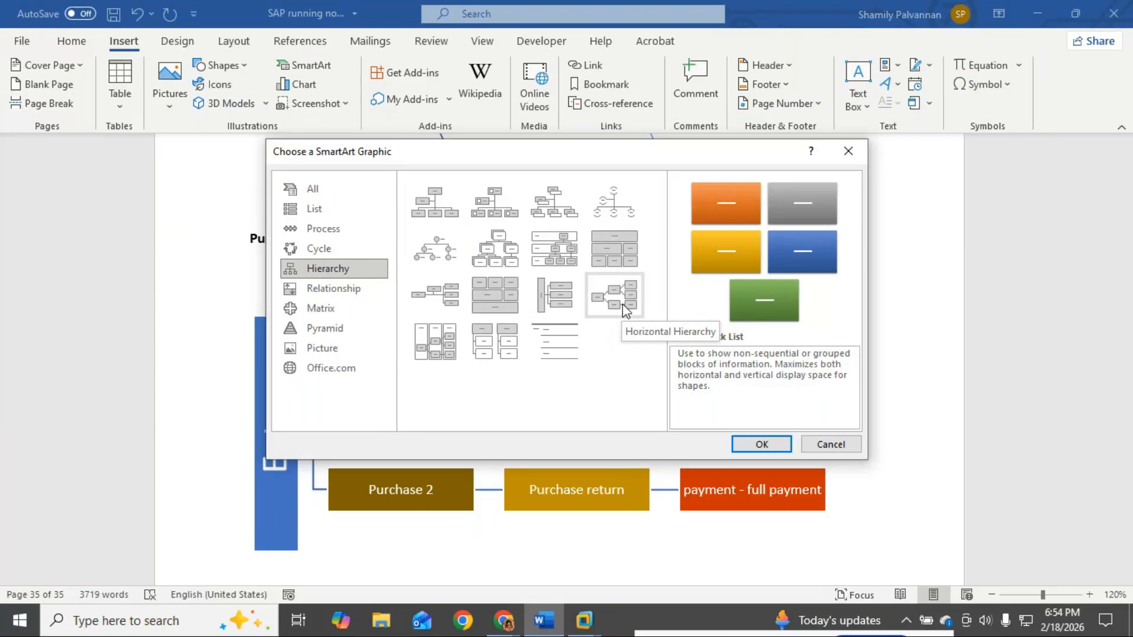
Step: Insert a Horizontal Hierarchy SmartArt and label its first box ENTRY
click(614, 295)
click(761, 444)
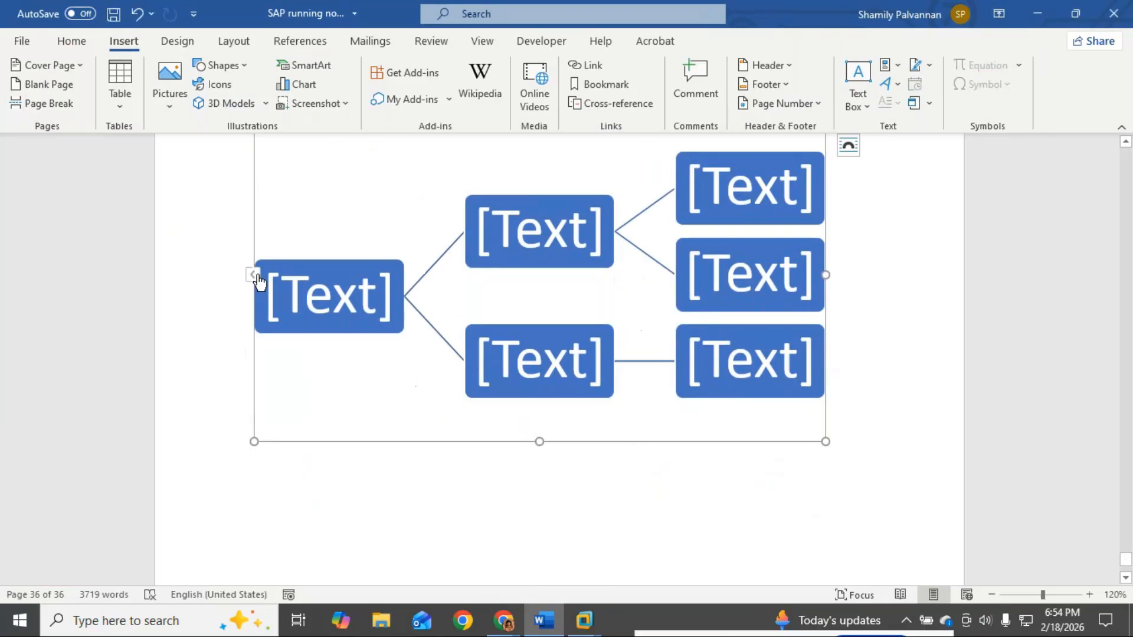
click(252, 274)
text(Entry)
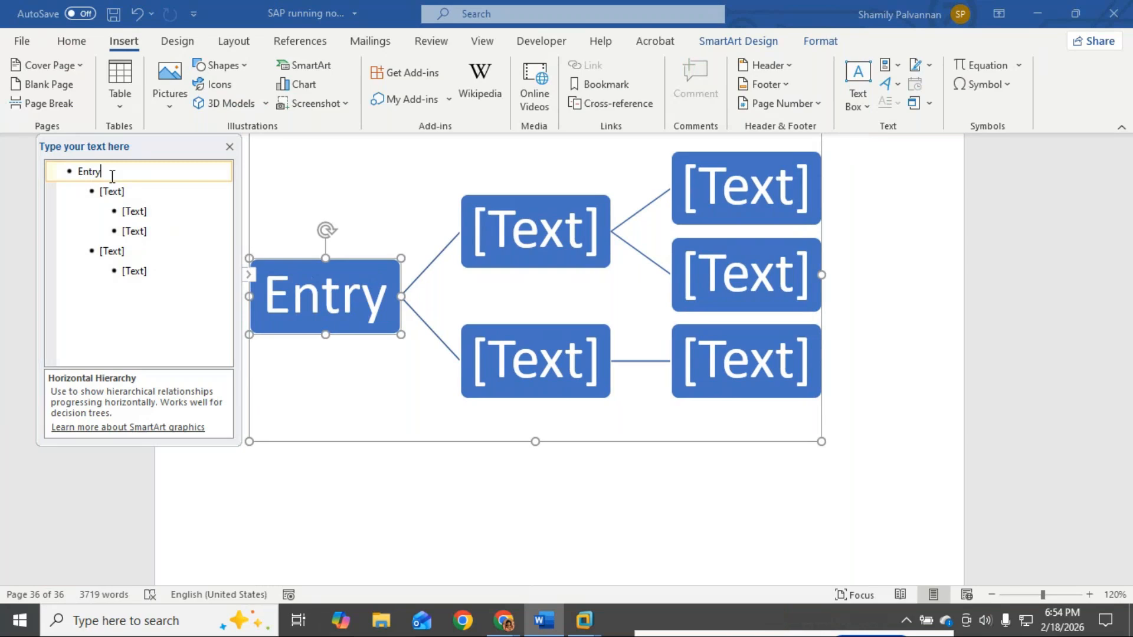
key(BackSpace)
key(BackSpace)
key(BackSpace)
key(BackSpace)
text(NTRY)
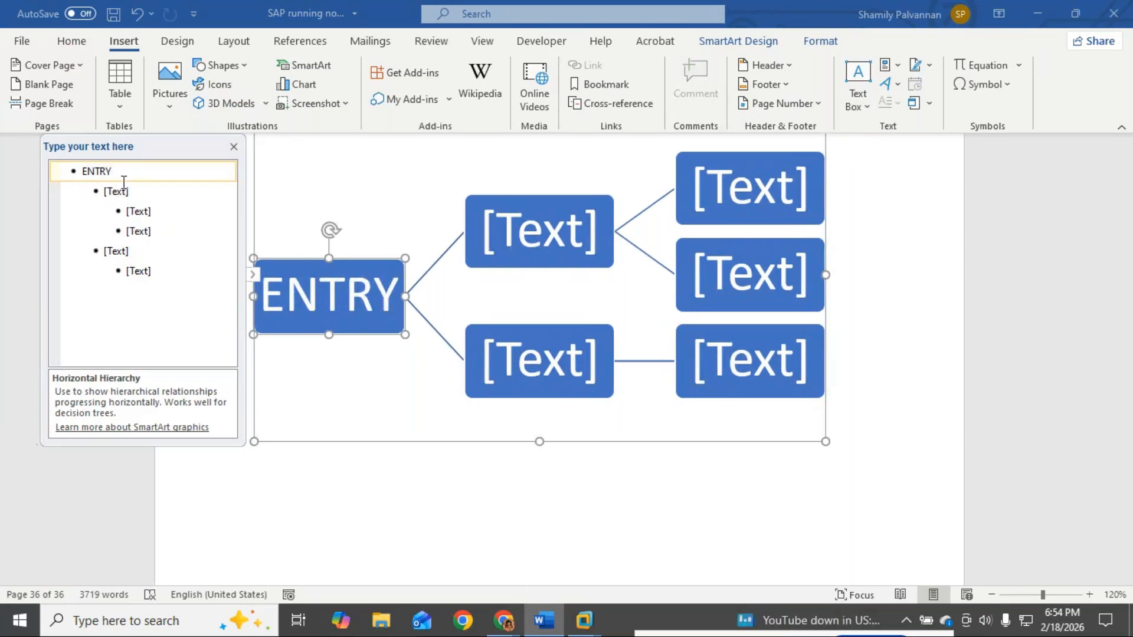
Step: Label the next boxes 'Down Payment - Advance' and 'Purchase'
click(142, 195)
text(Downpa)
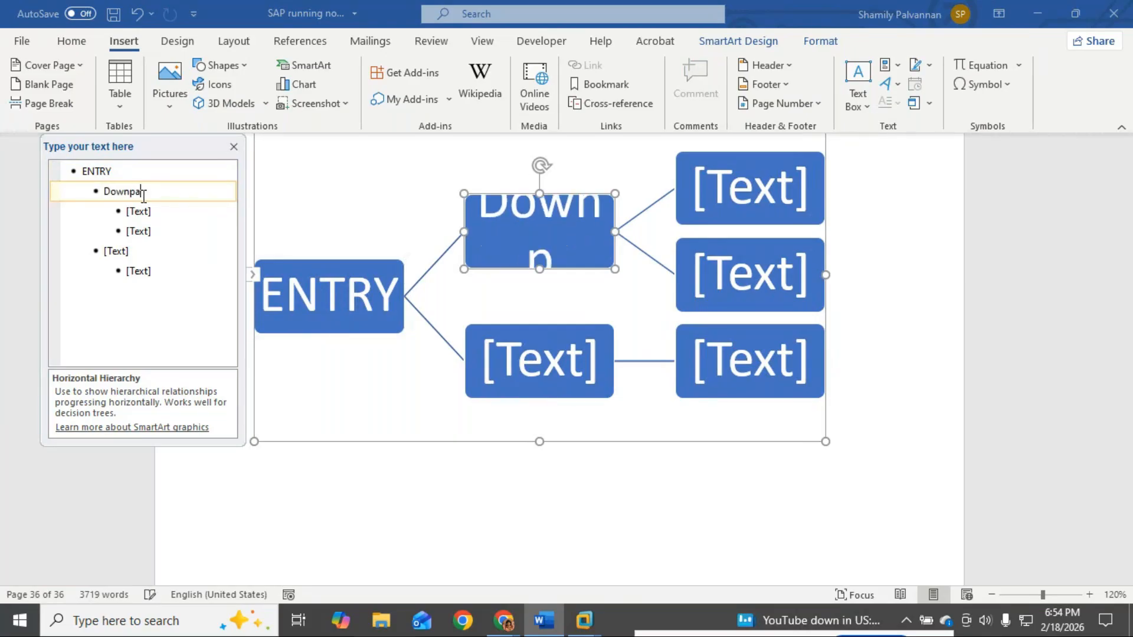
text(yment)
key(BackSpace)
key(BackSpace)
key(BackSpace)
key(BackSpace)
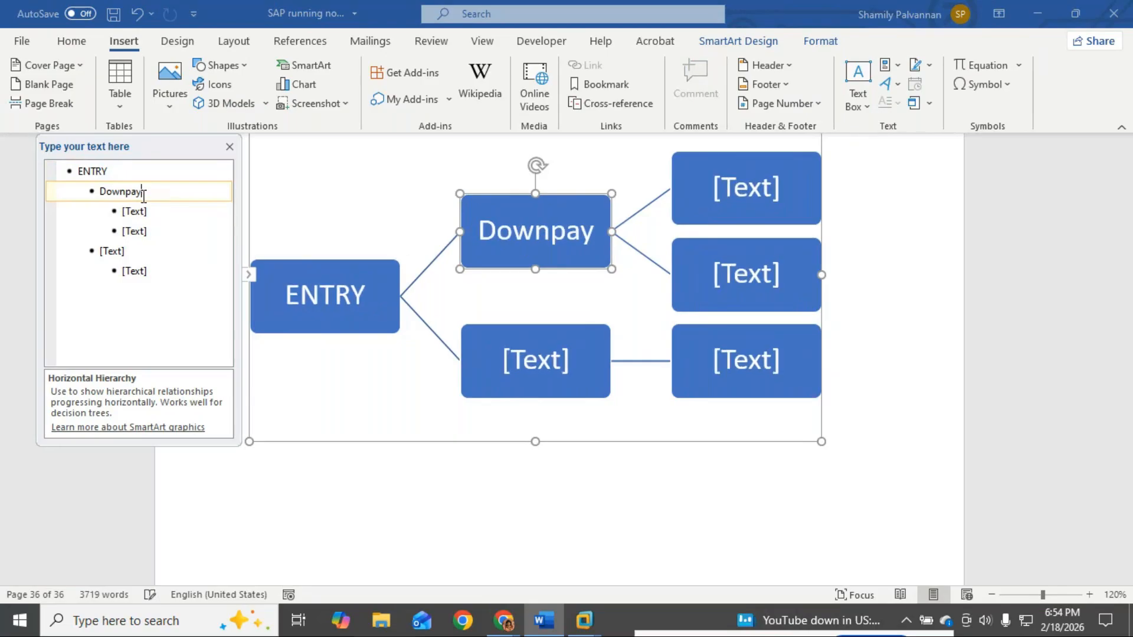
key(BackSpace)
key(BackSpace)
key(BackSpace)
text(Paym)
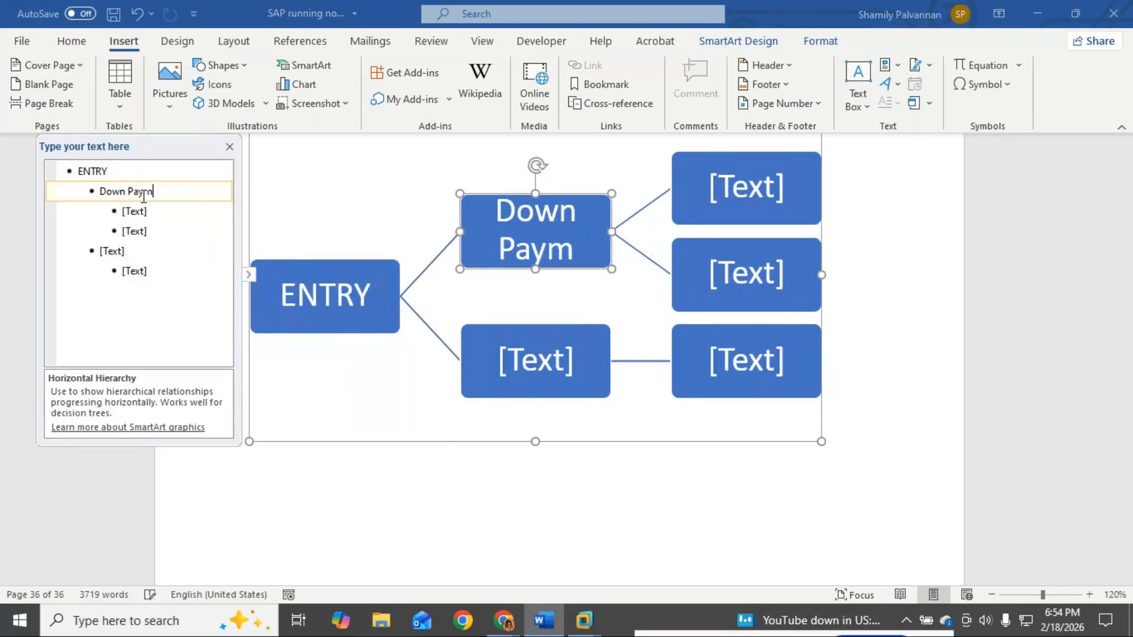
key(BackSpace)
text(ment -)
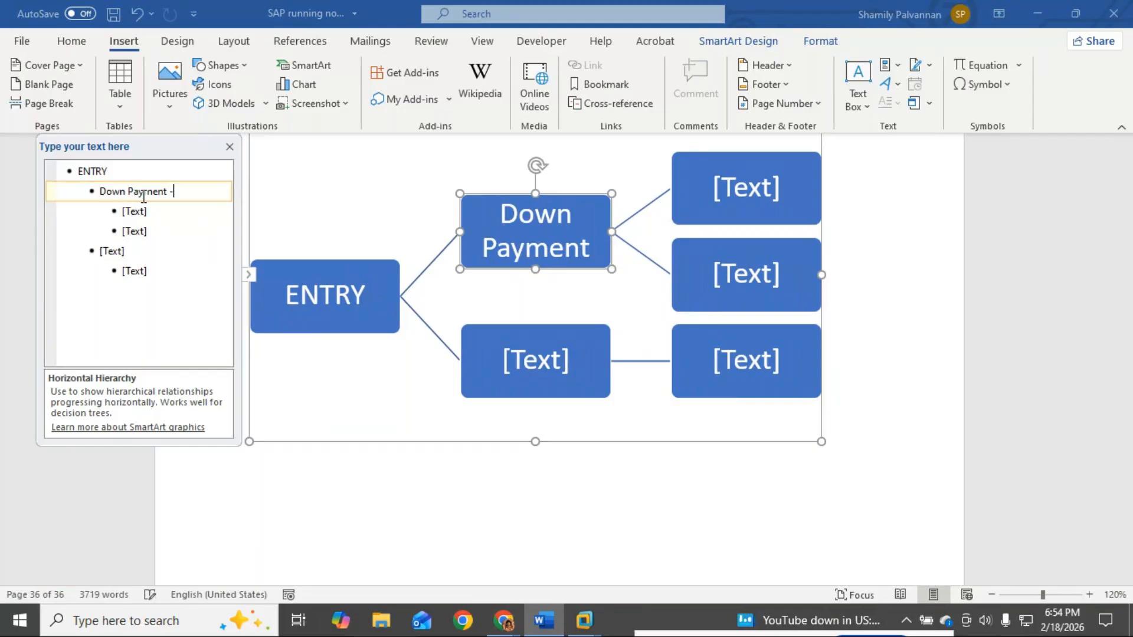
text( Advance)
click(150, 208)
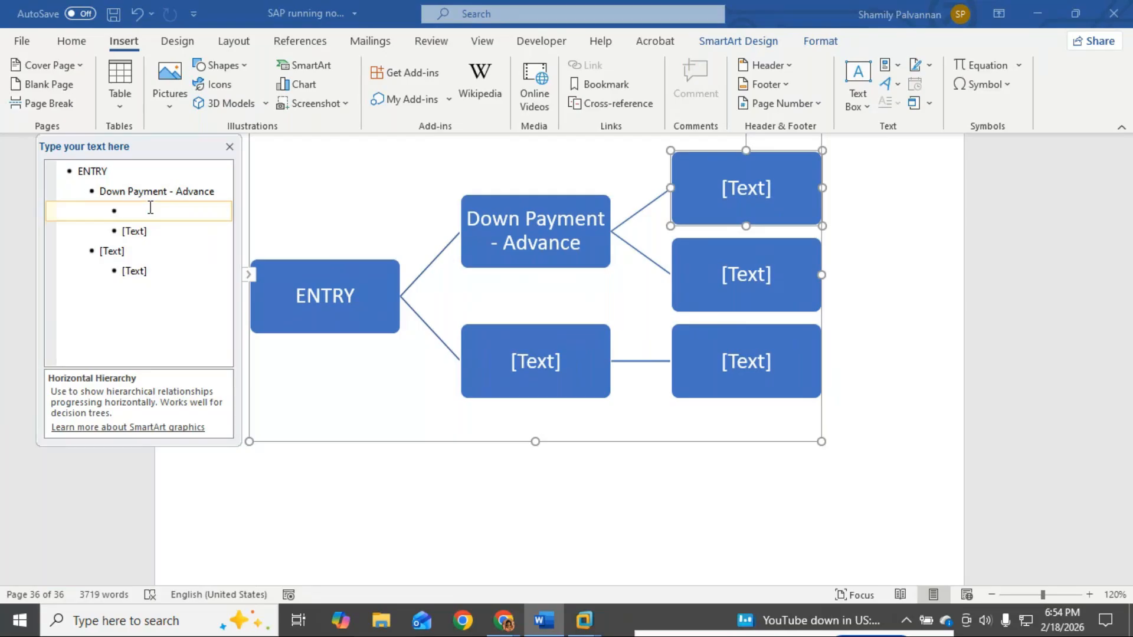
text(Purchase)
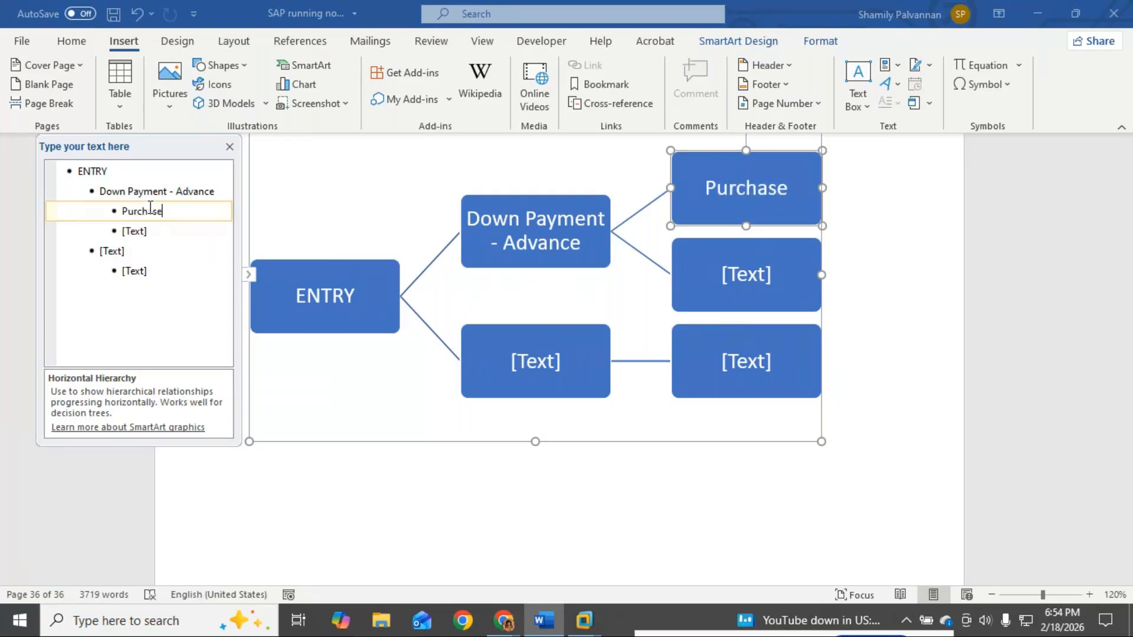
click(178, 230)
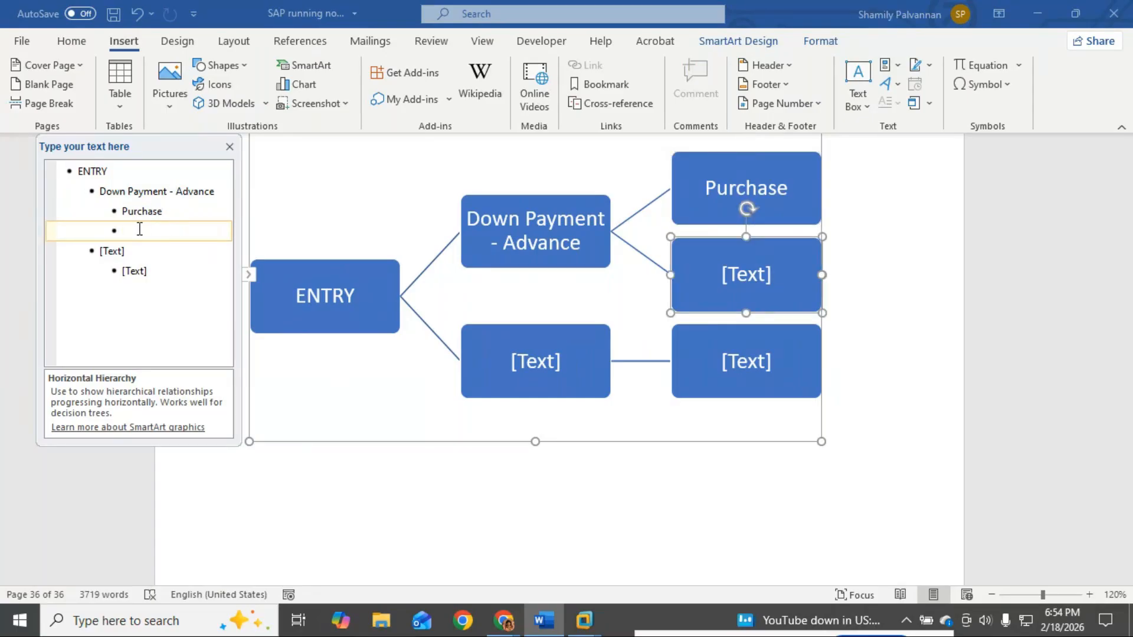
Step: Add 'Clear Downpayment' as an indented entry under Purchase
key(Tab)
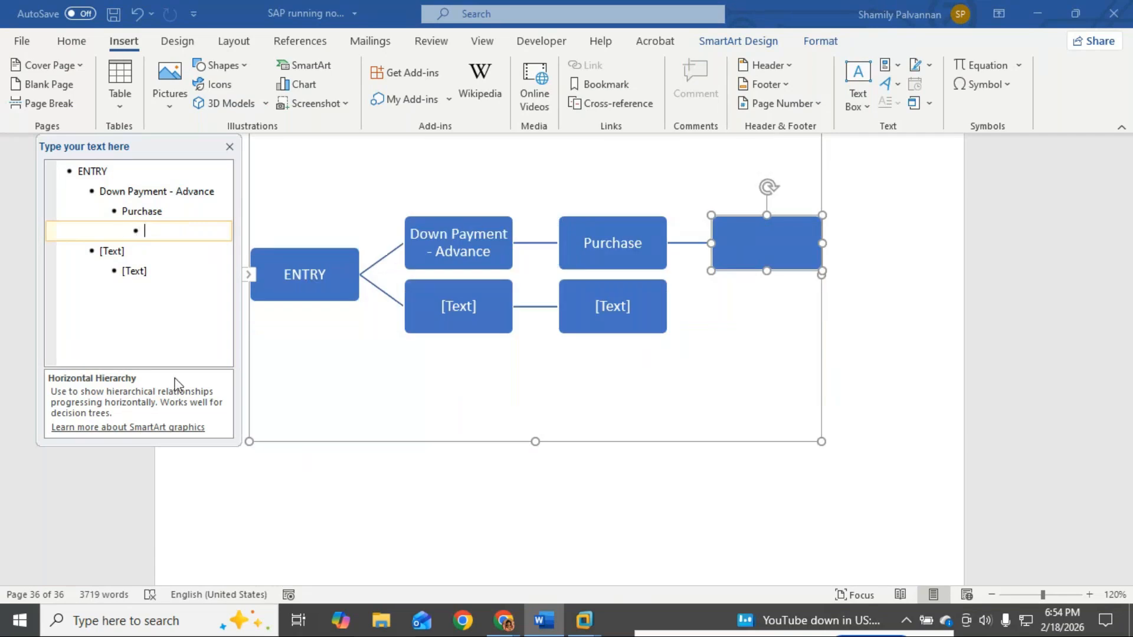
text(T)
key(BackSpace)
text(clea)
key(BackSpace)
key(BackSpace)
key(BackSpace)
key(BackSpace)
text(Clear Dowm)
key(BackSpace)
text(npayment)
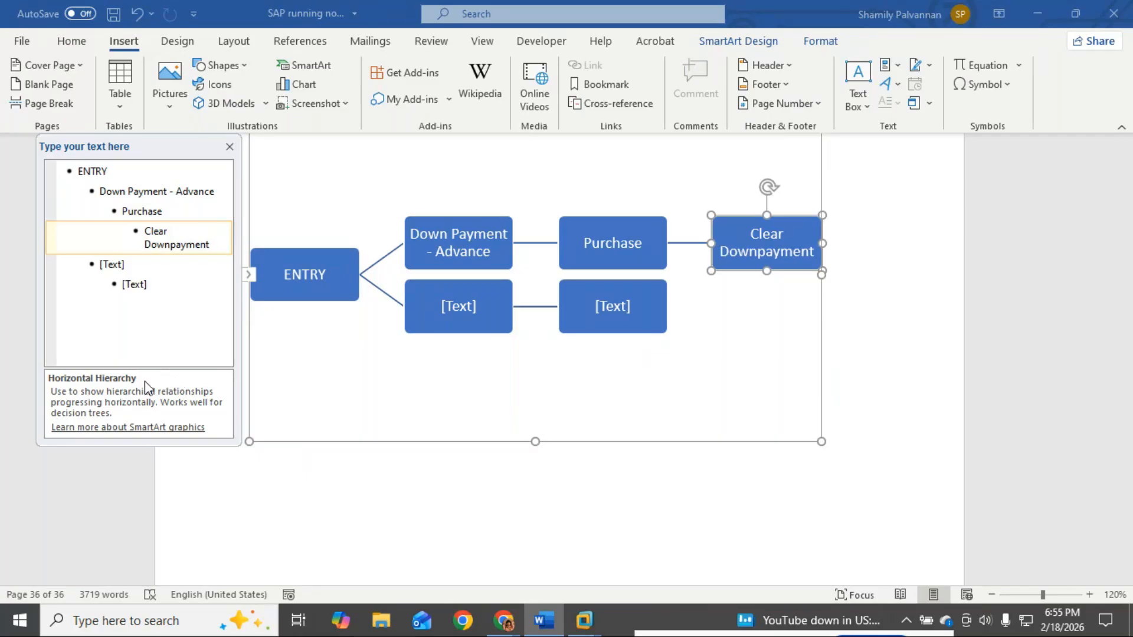
Step: Add 'Payment' after Clear Downpayment and delete the leftover empty entries
key(Return)
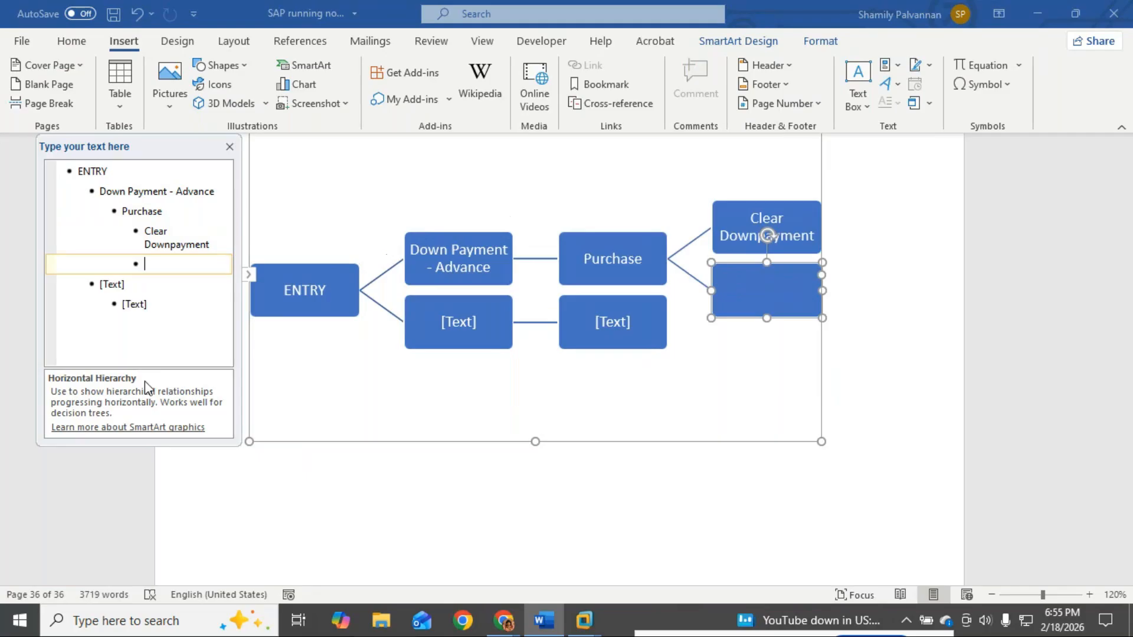
key(Tab)
text(Payment)
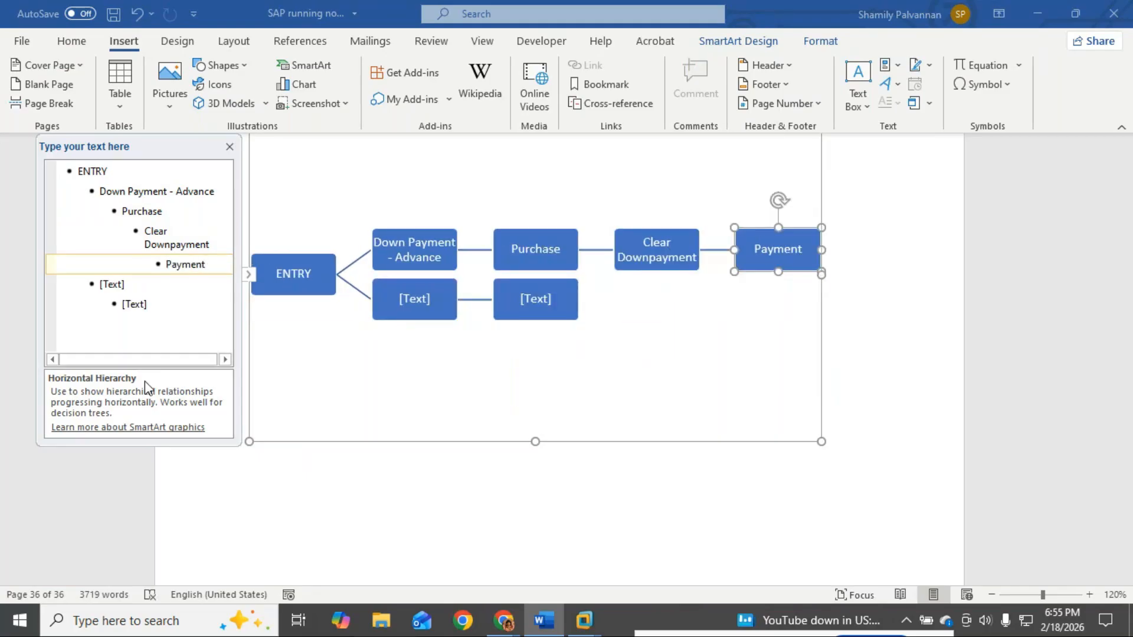
click(154, 311)
key(BackSpace)
key(BackSpace)
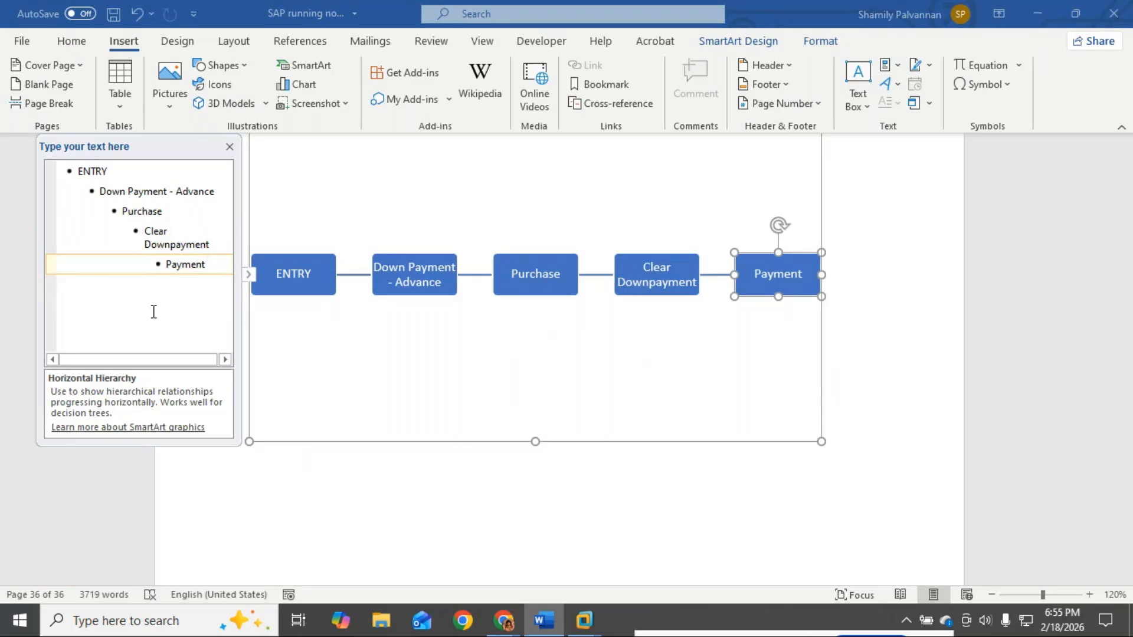
Step: Change the diagram layout to Process > Continuous Block Process
click(720, 37)
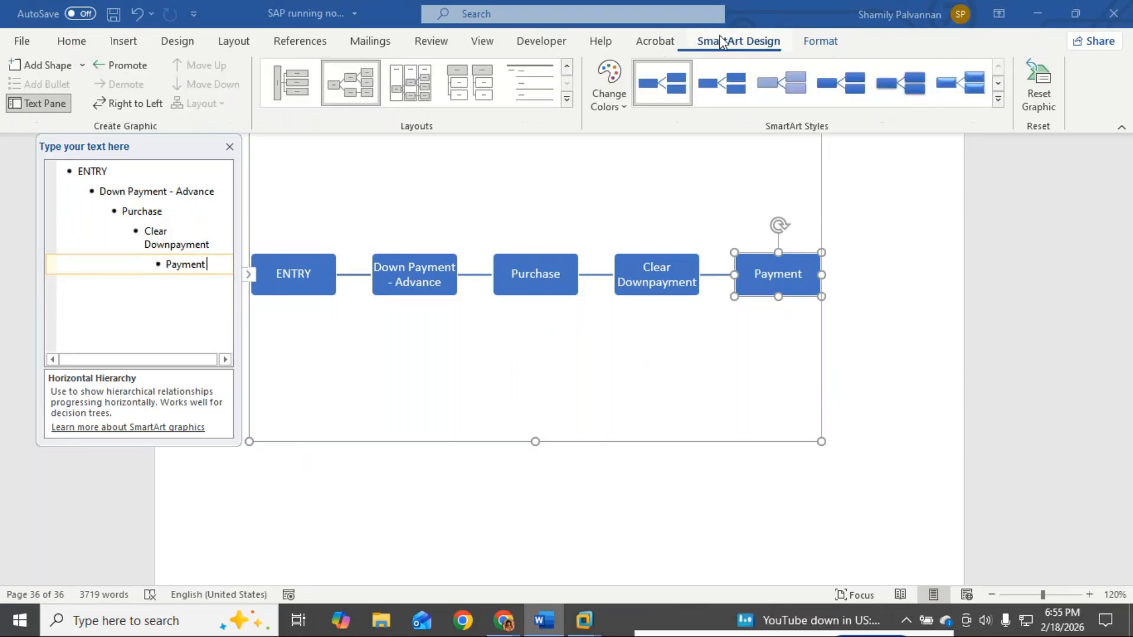
click(567, 100)
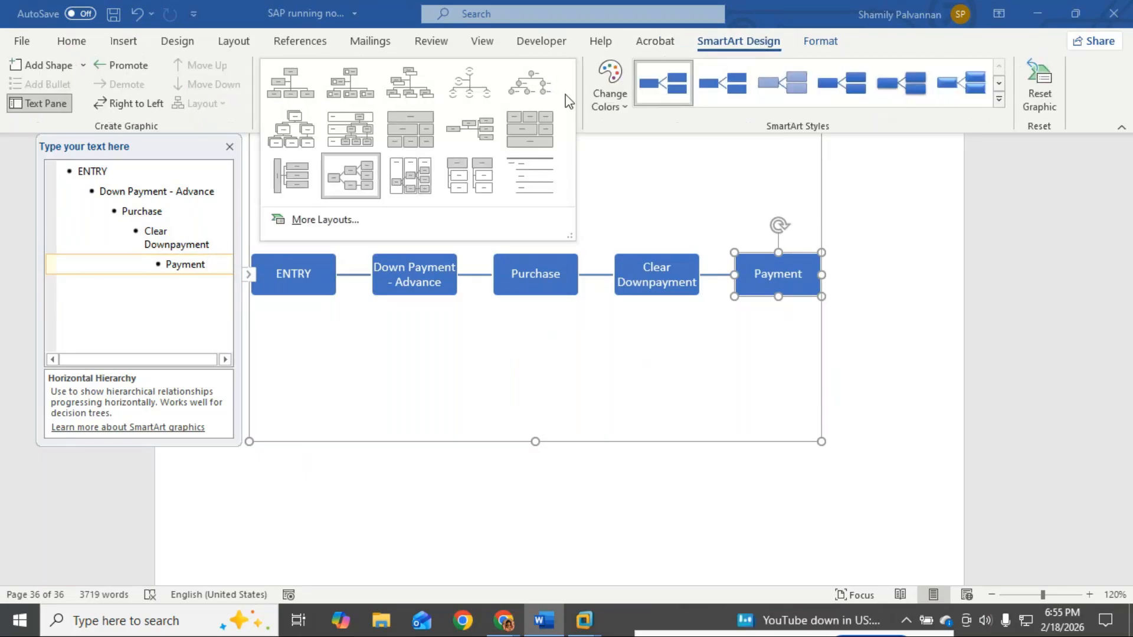
click(332, 217)
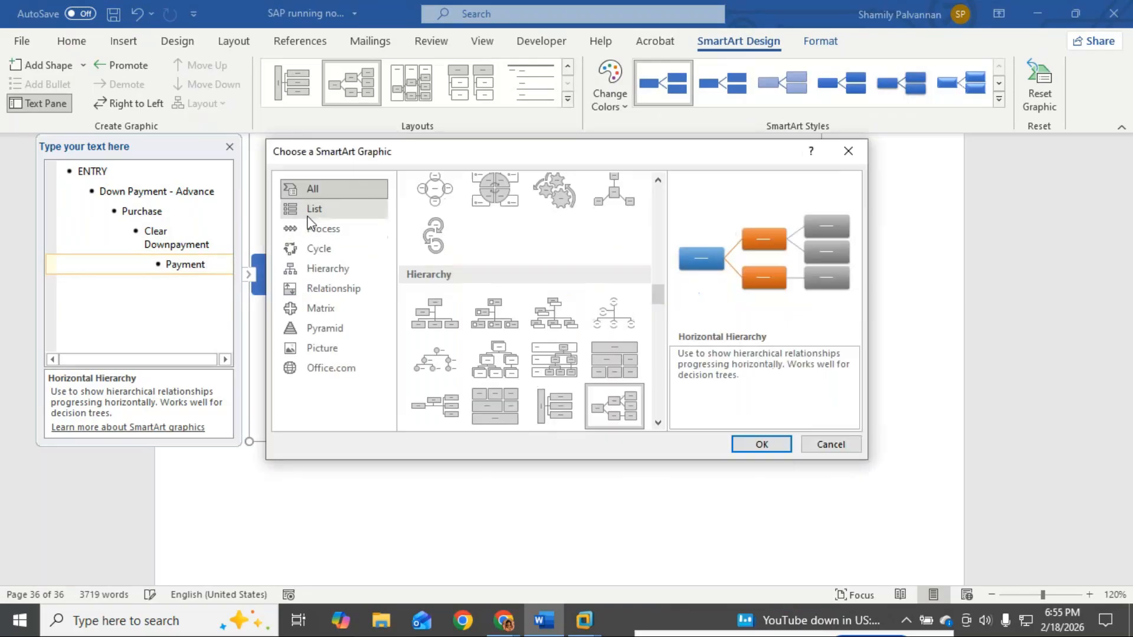
click(327, 232)
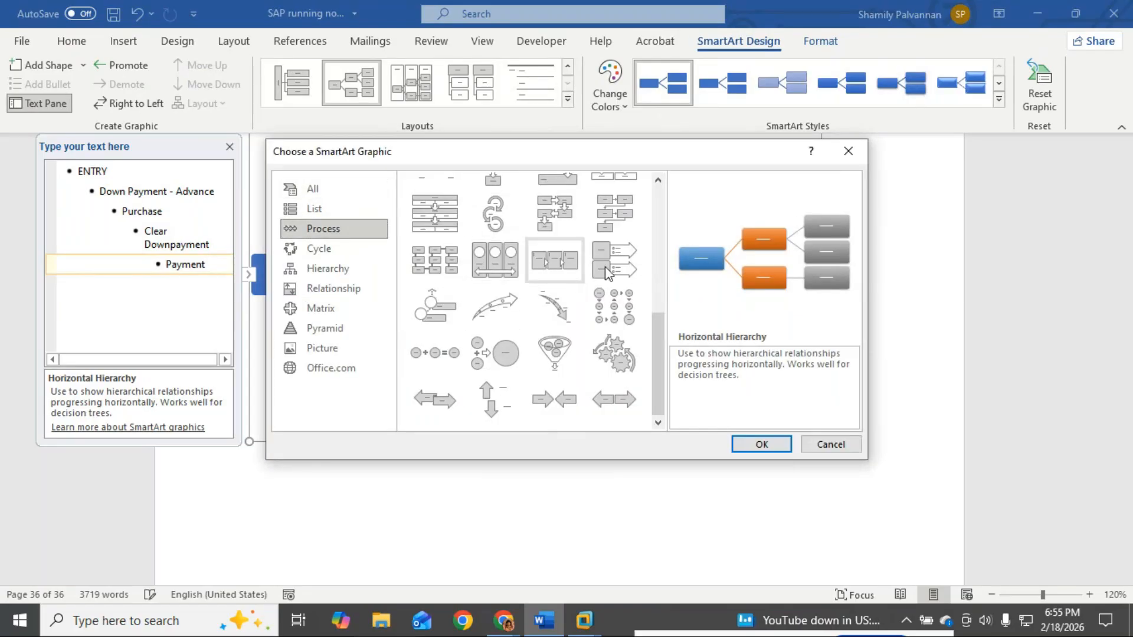
scroll(466, 260, up, 3)
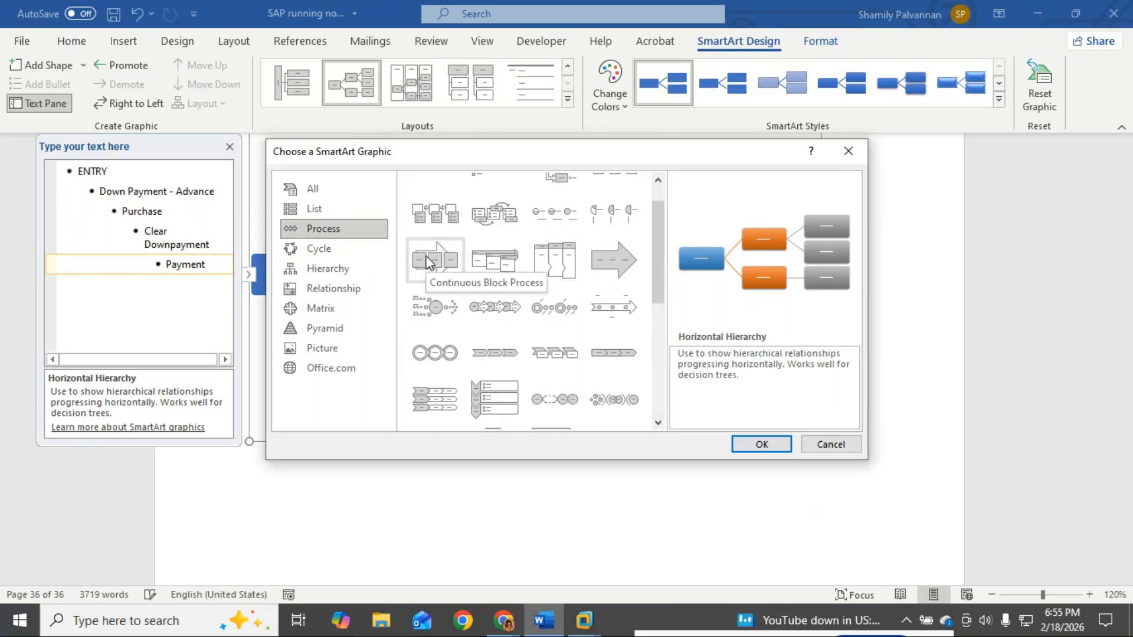
click(435, 268)
click(762, 445)
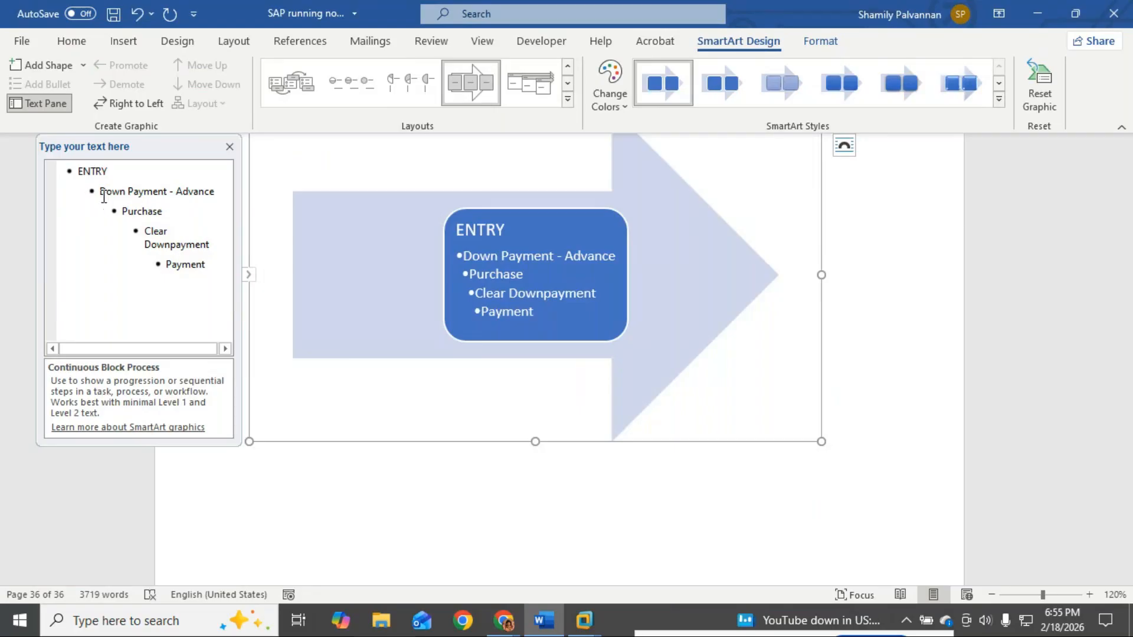
Step: Promote Purchase, Clear Downpayment and Payment to the same level as Down Payment - Advance
click(124, 211)
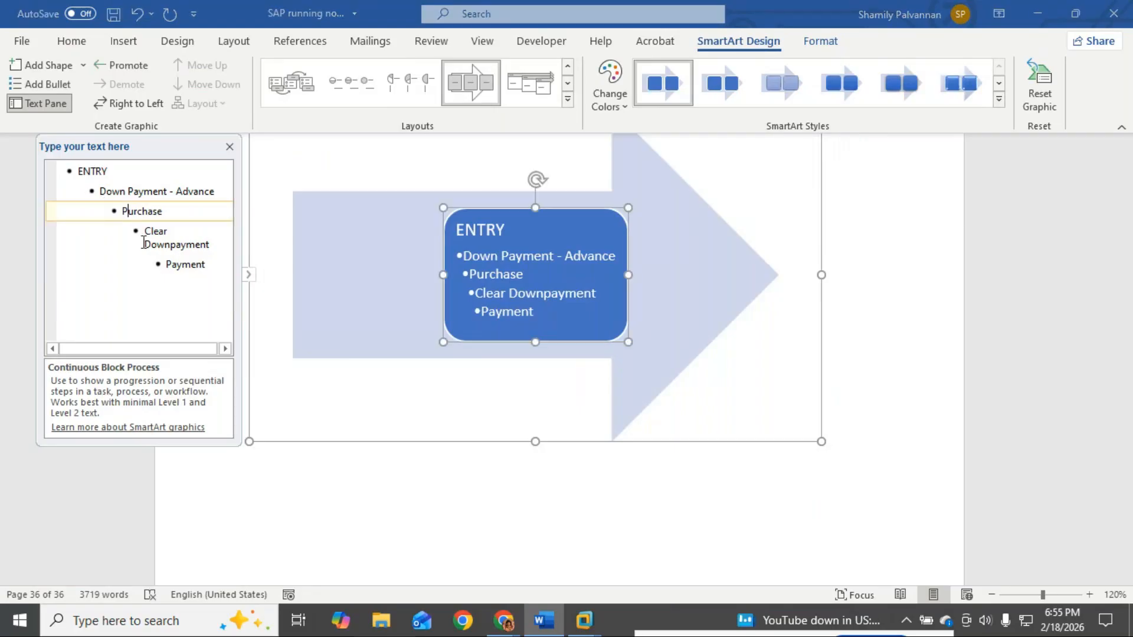
key(shift+Tab)
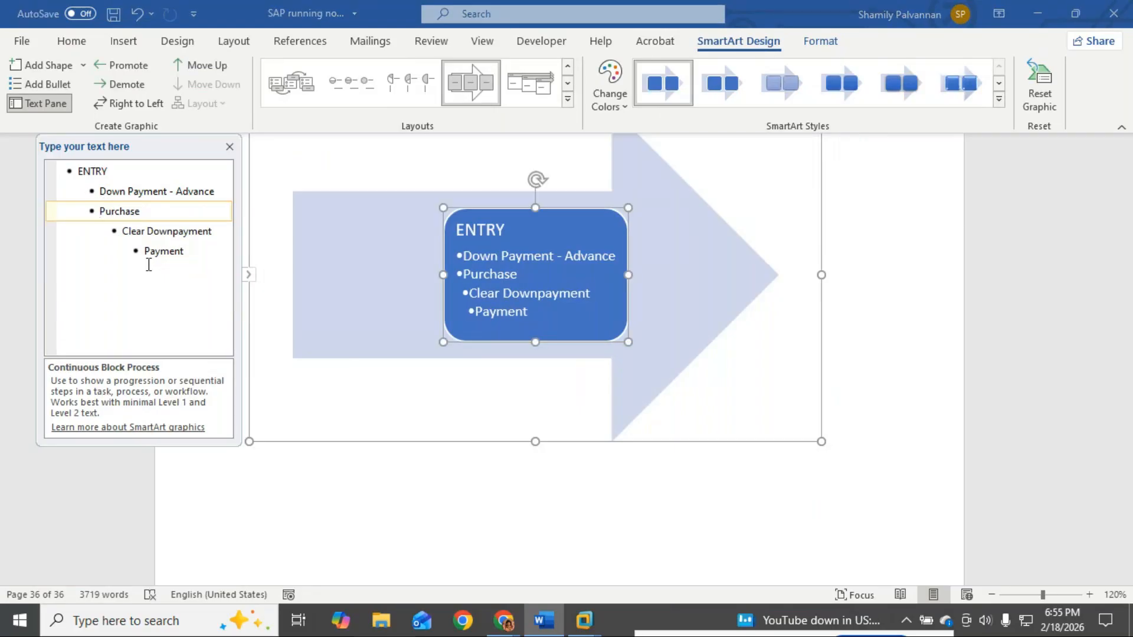
click(124, 234)
key(shift+Tab)
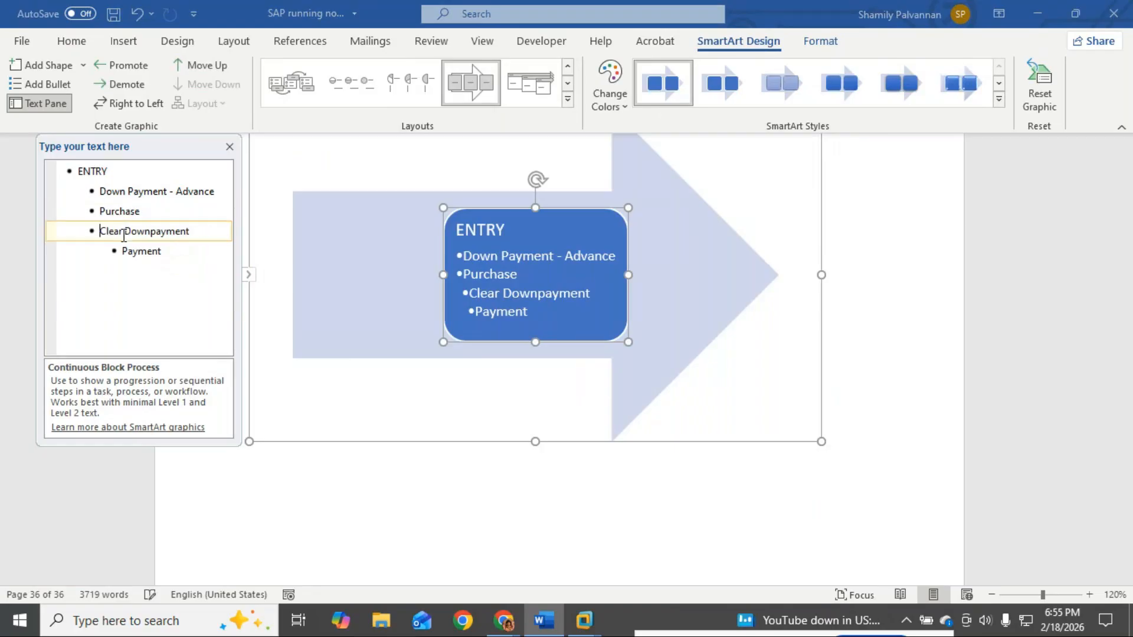
click(122, 253)
key(shift+Tab)
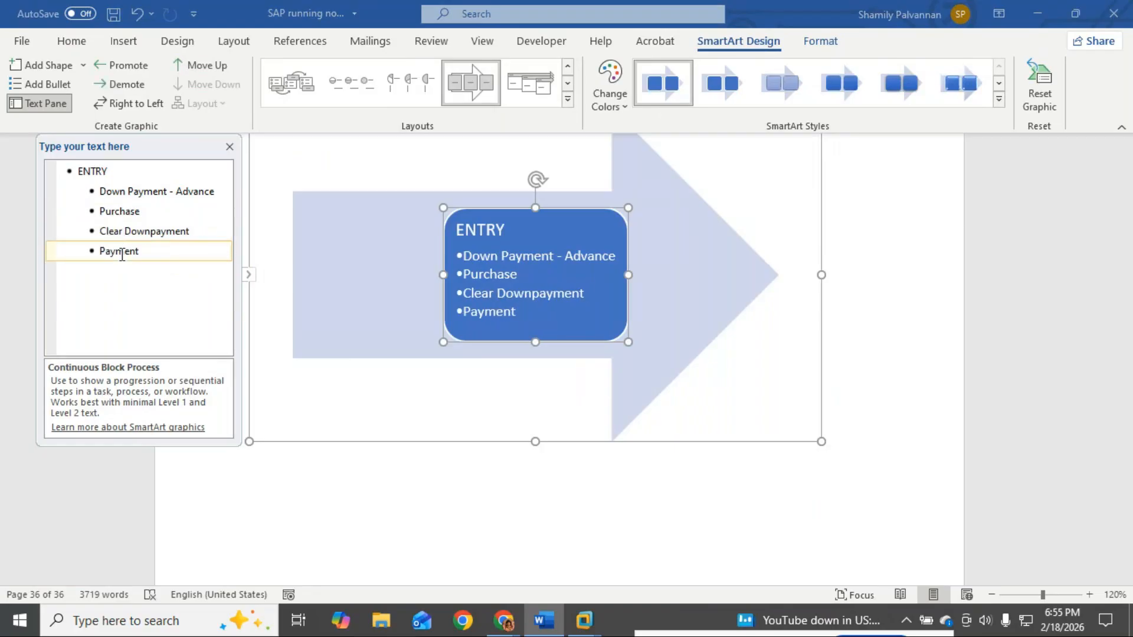
click(567, 100)
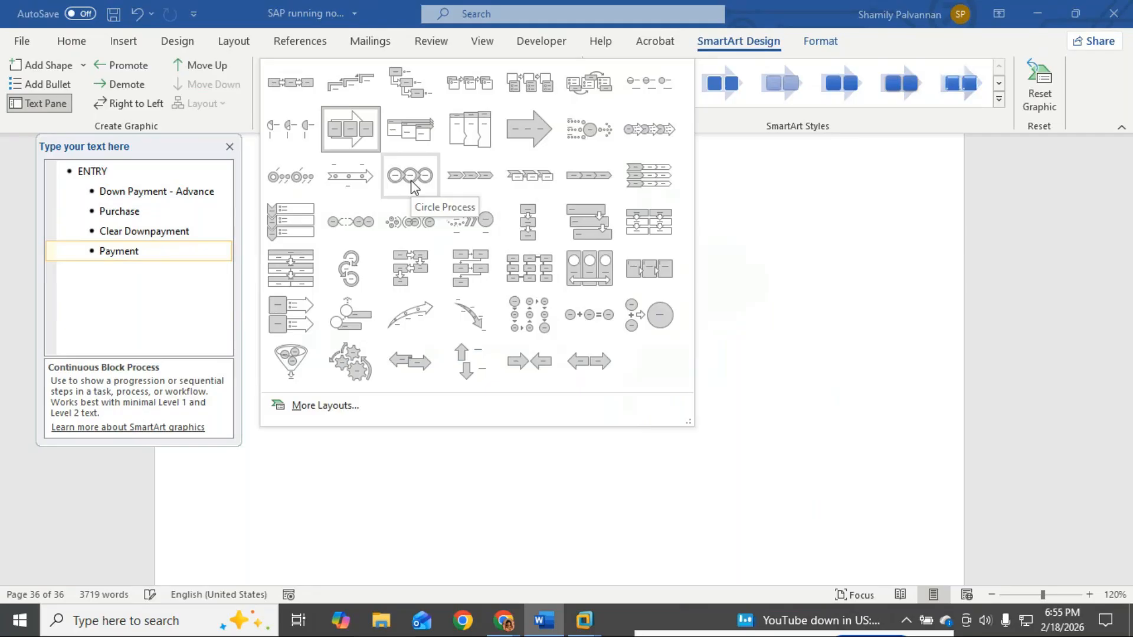
Step: Try the Sub-Step Process and Detailed Process layouts, then apply Circle Accent Timeline
click(354, 227)
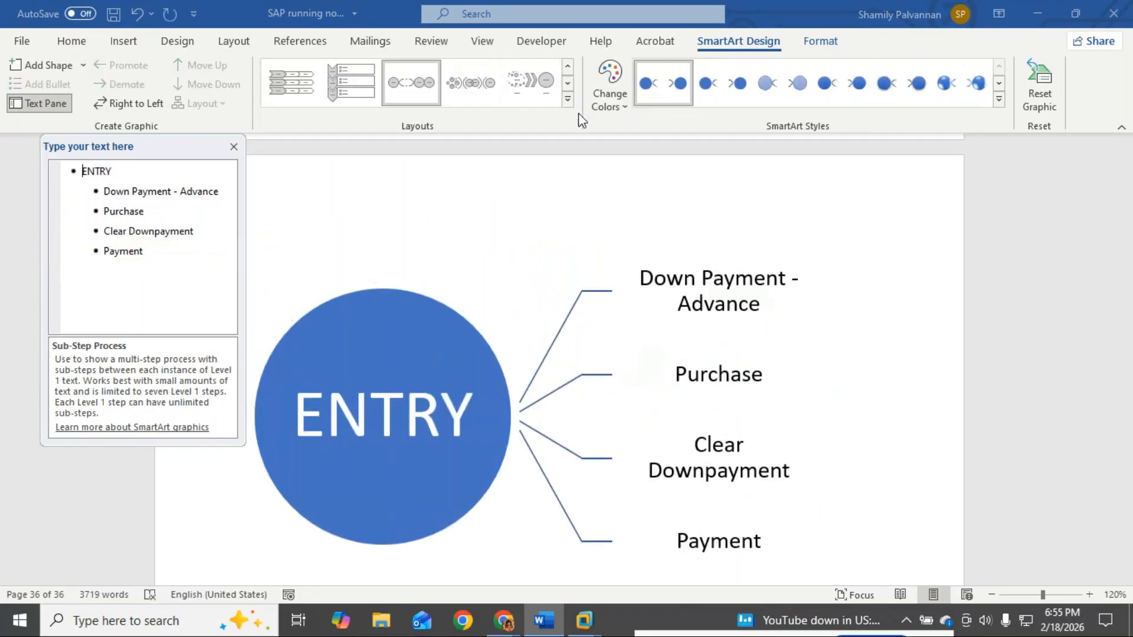
click(567, 98)
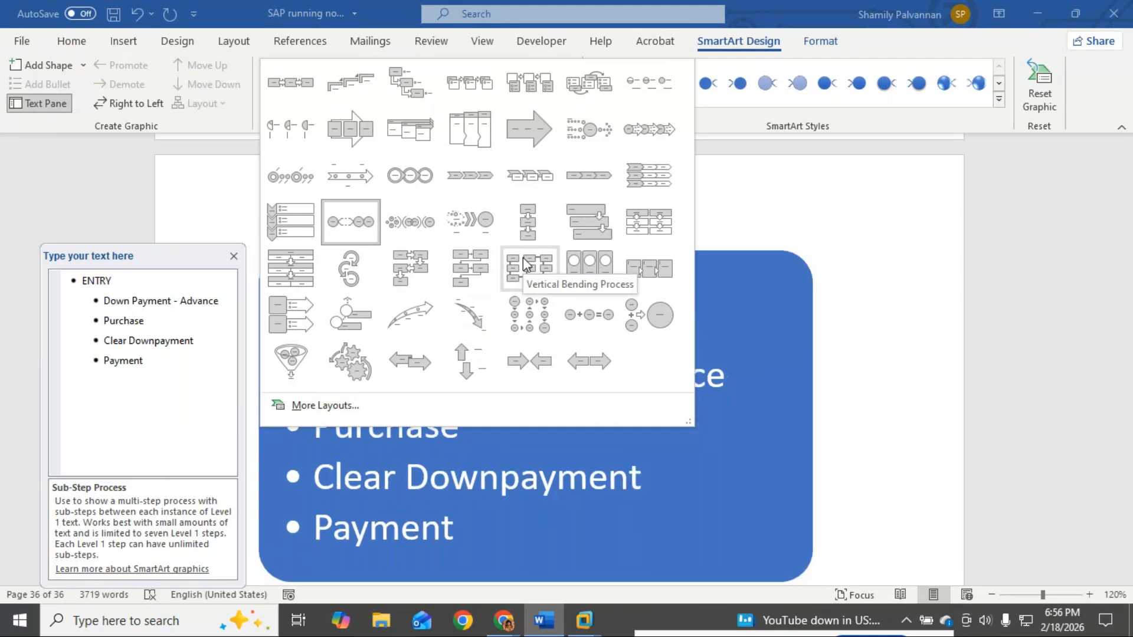
click(642, 275)
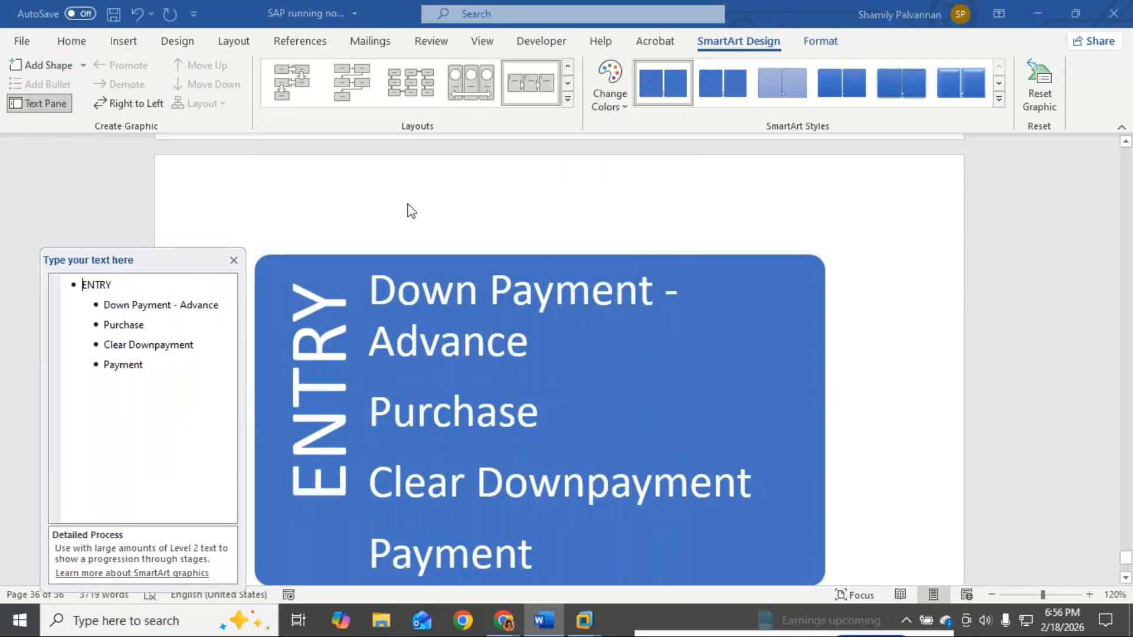
click(568, 99)
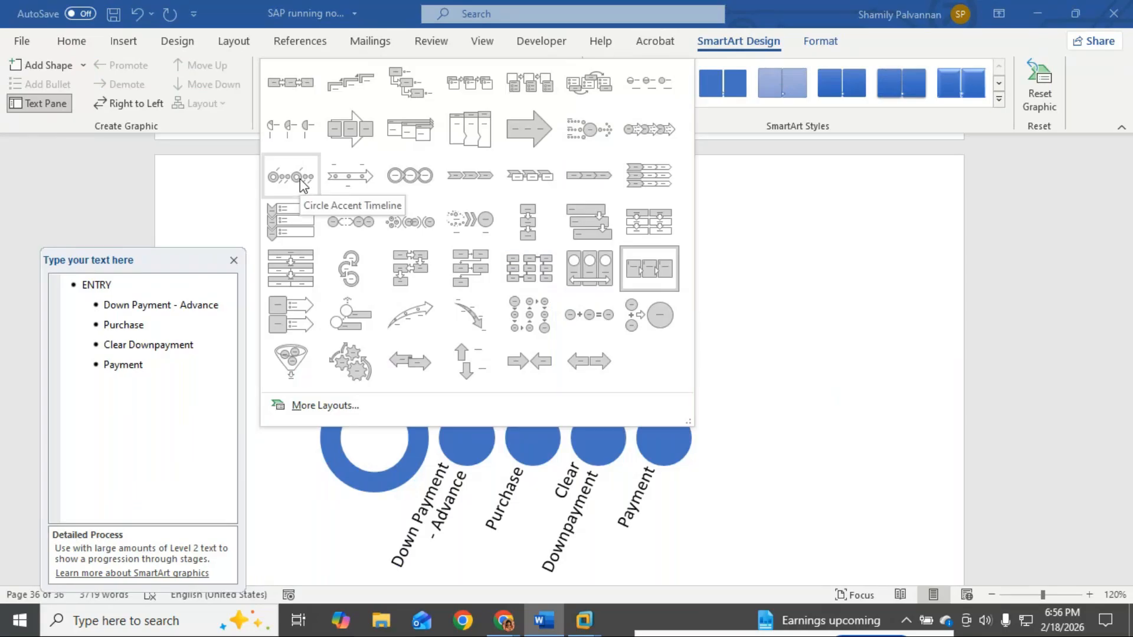
click(301, 179)
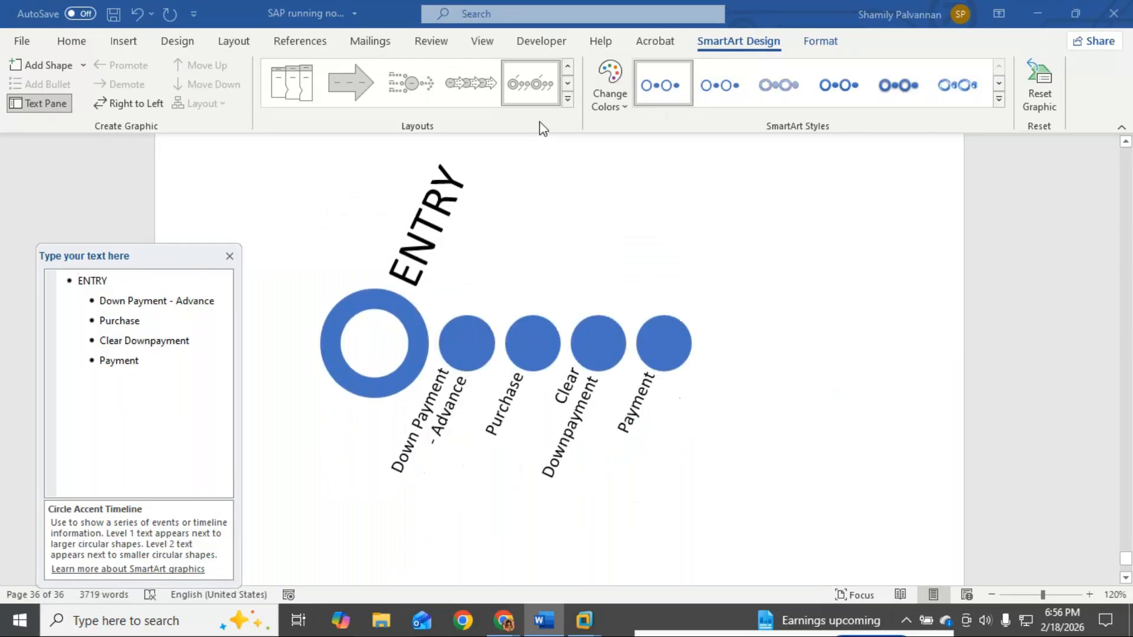
Step: Recolour the timeline with a Colorful scheme that gives a yellow ring
click(605, 82)
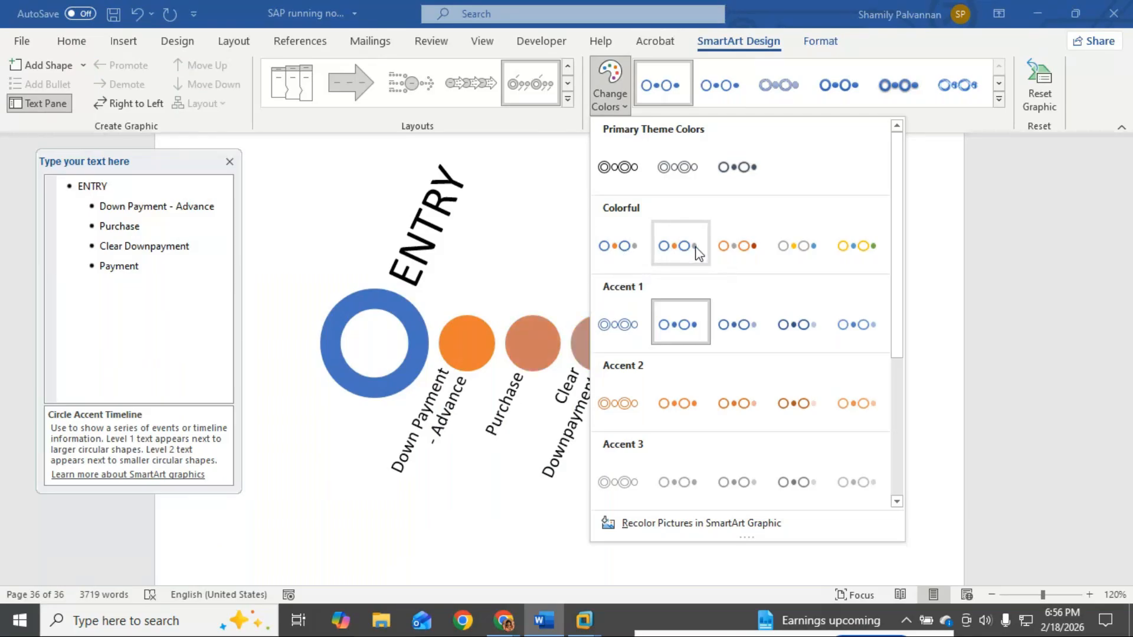
click(797, 247)
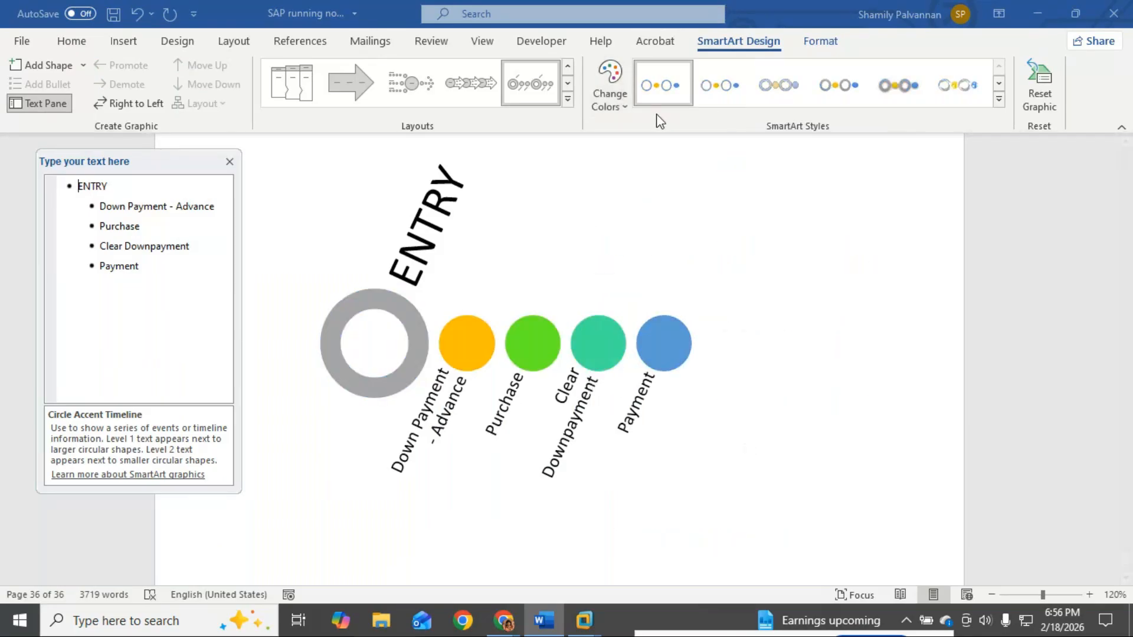
click(625, 106)
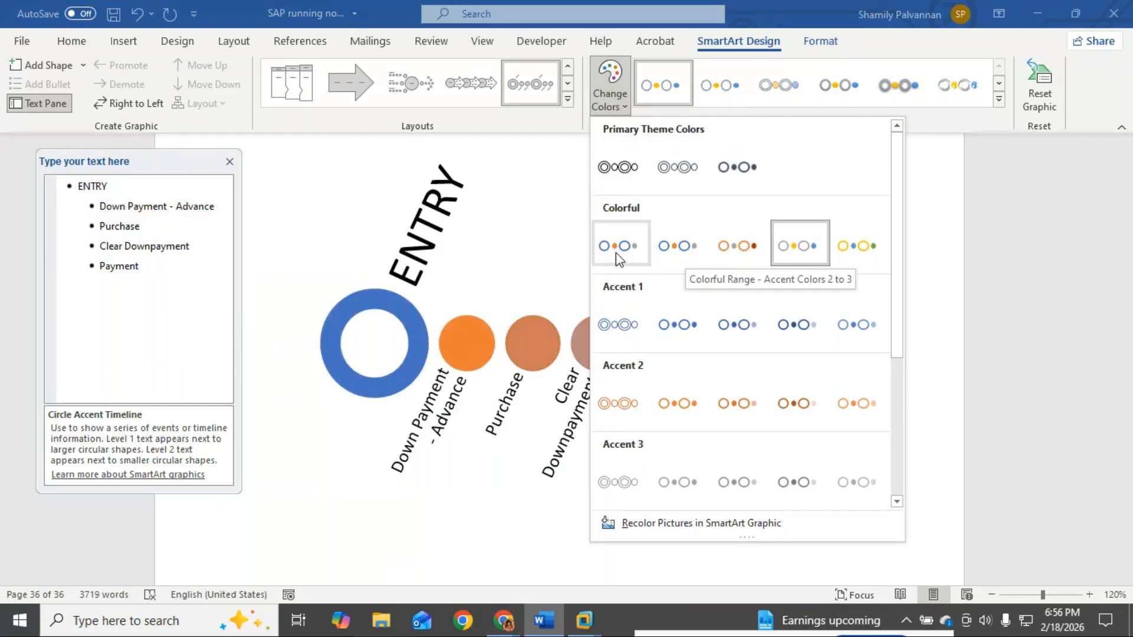
click(859, 253)
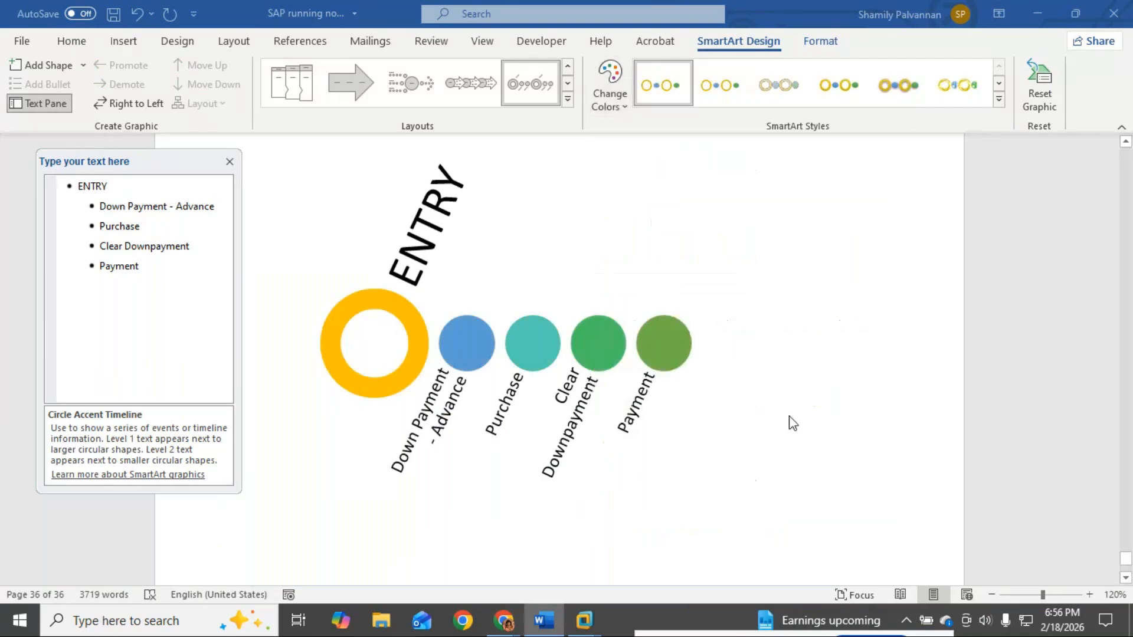
click(566, 99)
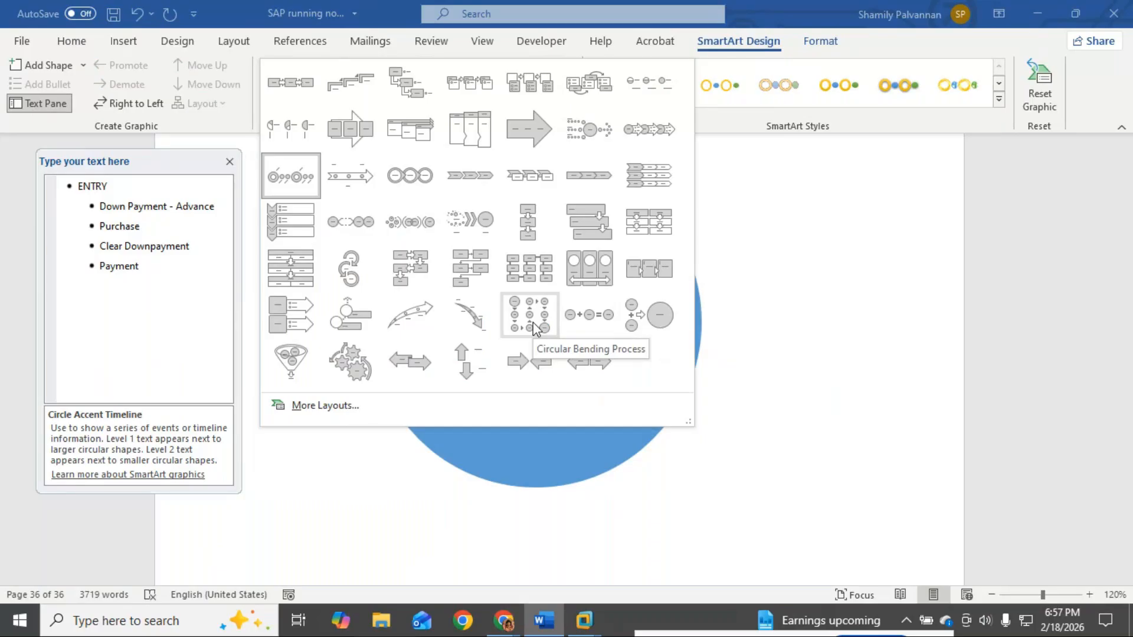
Step: Try the Equation layout, then close the text pane and scroll up to Purchase Cycle 1
click(582, 324)
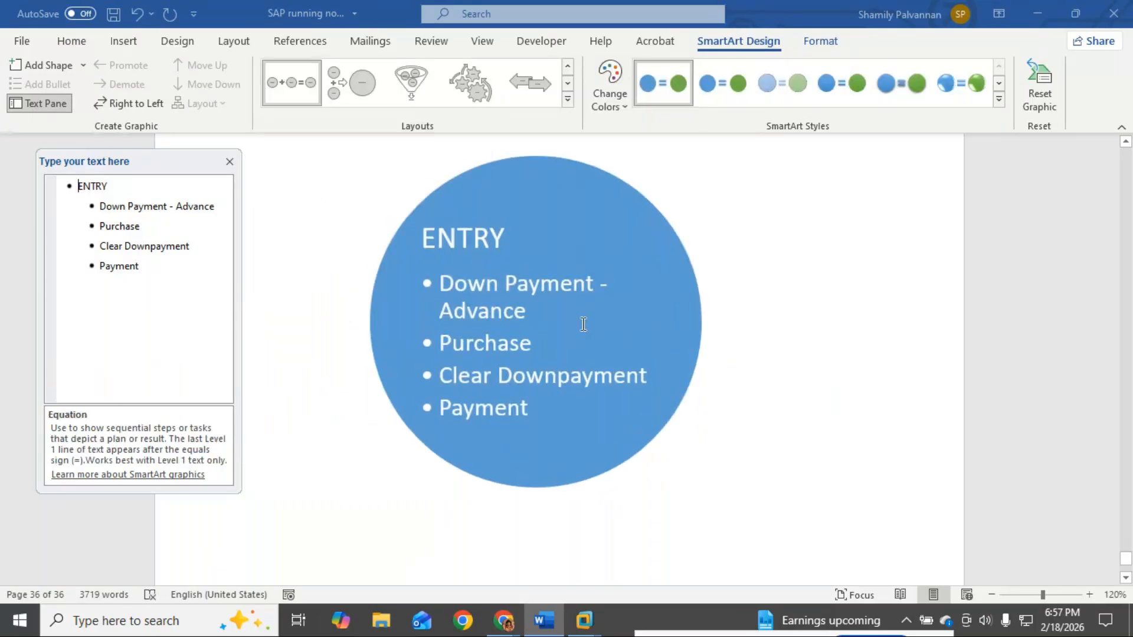
scroll(529, 535, down, 3)
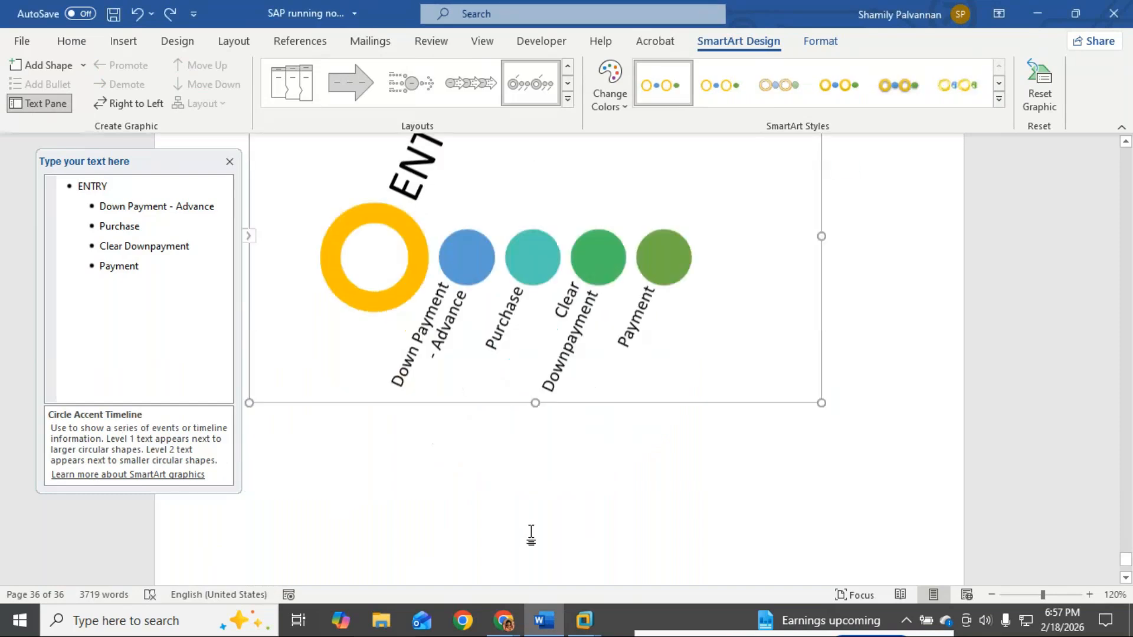
click(230, 161)
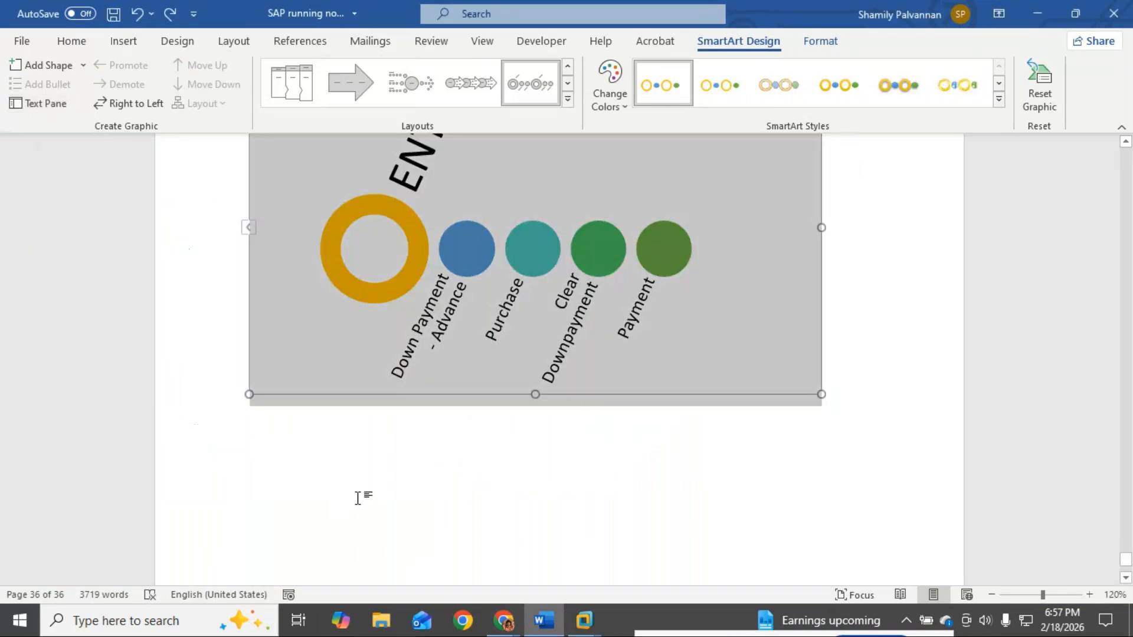
scroll(357, 499, up, 10)
scroll(358, 499, up, 10)
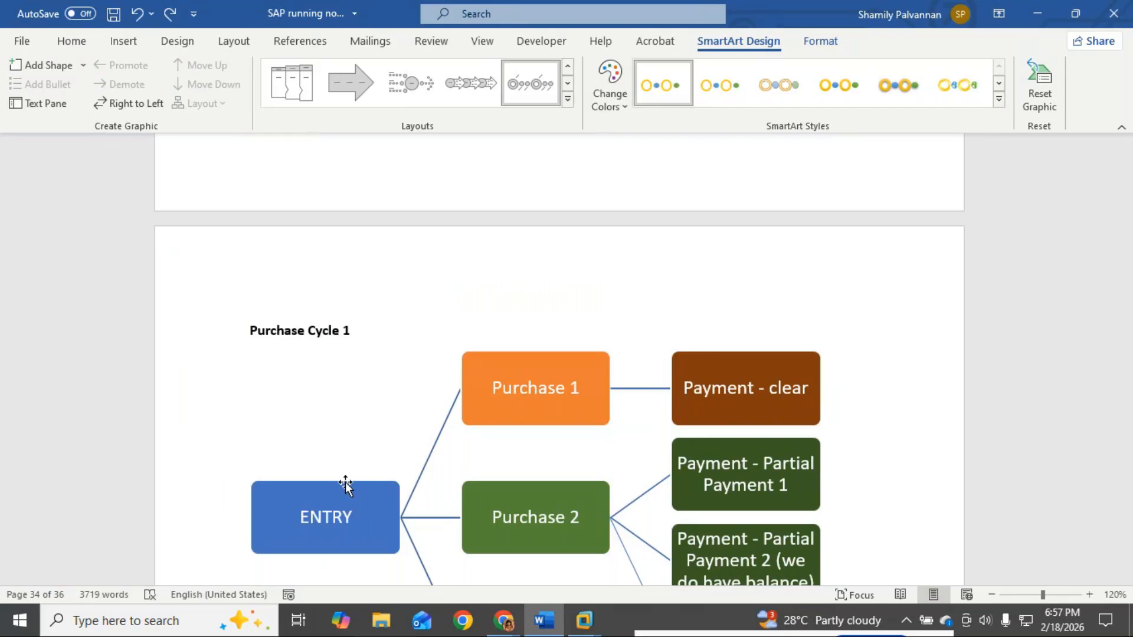
Step: Scroll down to the ENTRY timeline and deselect it to view it plainly
scroll(488, 256, down, 3)
scroll(587, 346, down, 3)
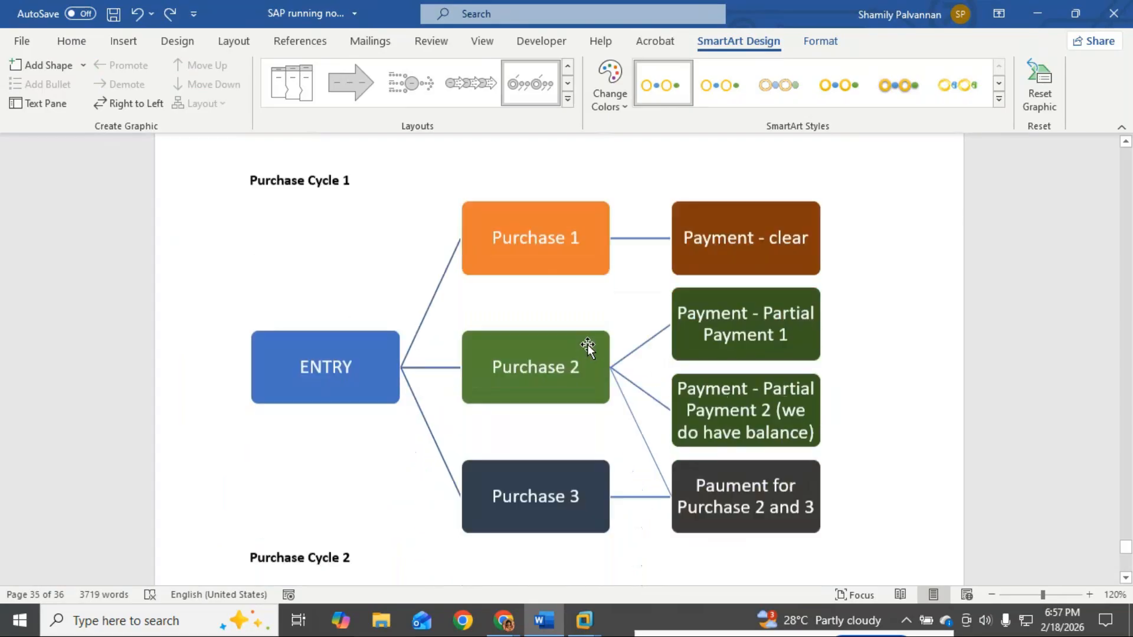
scroll(587, 346, down, 3)
scroll(587, 346, down, 5)
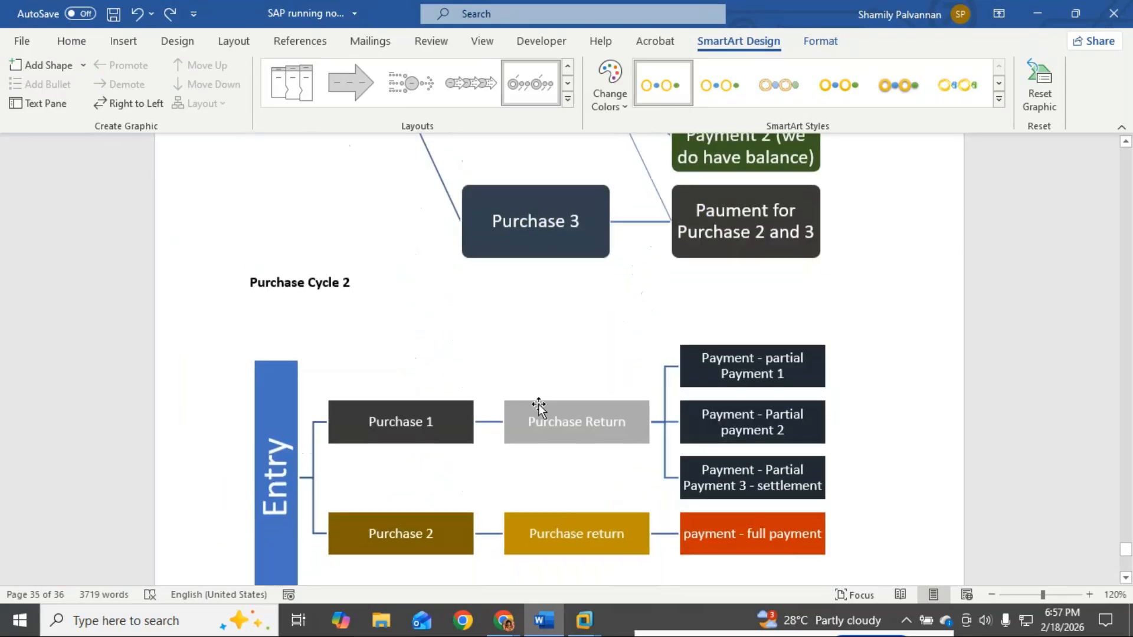
scroll(516, 411, down, 2)
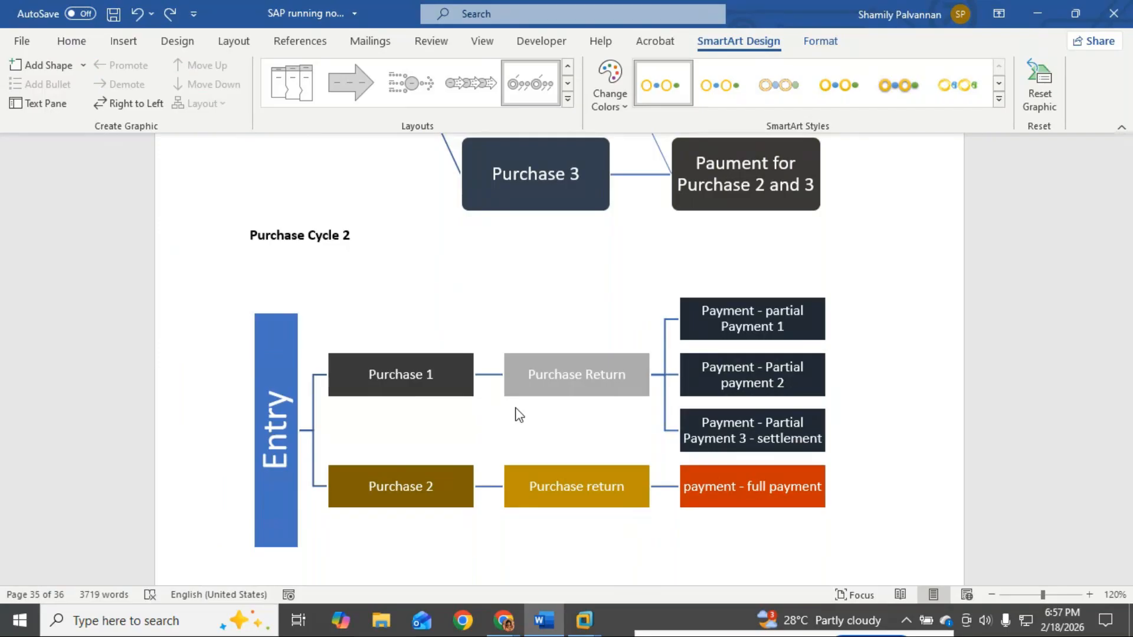
scroll(517, 408, down, 8)
scroll(517, 407, down, 7)
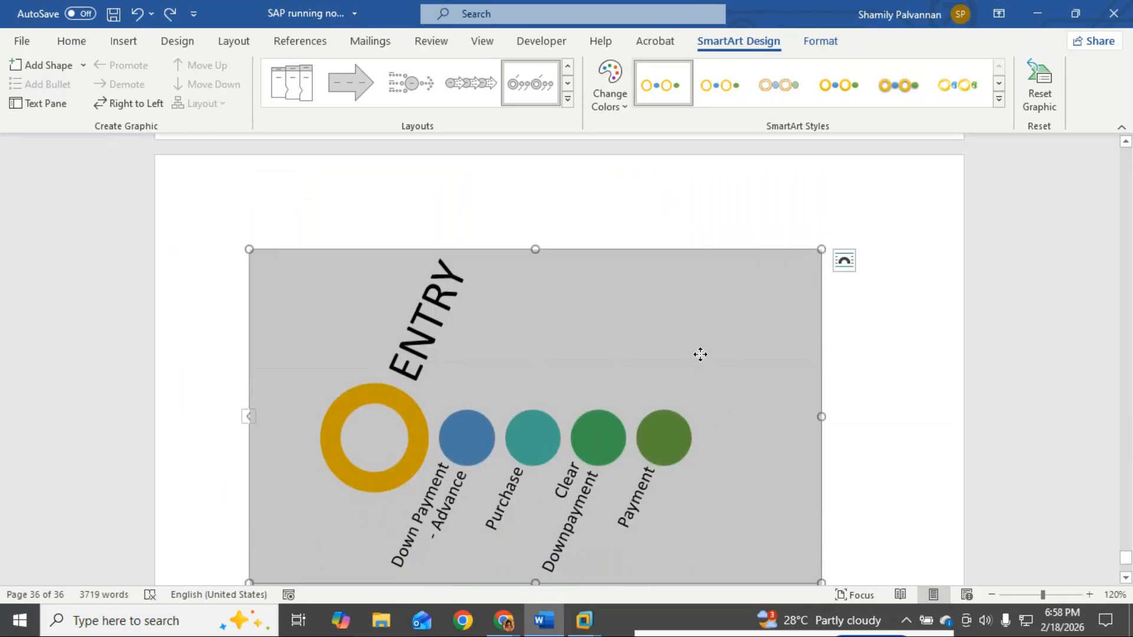
click(873, 476)
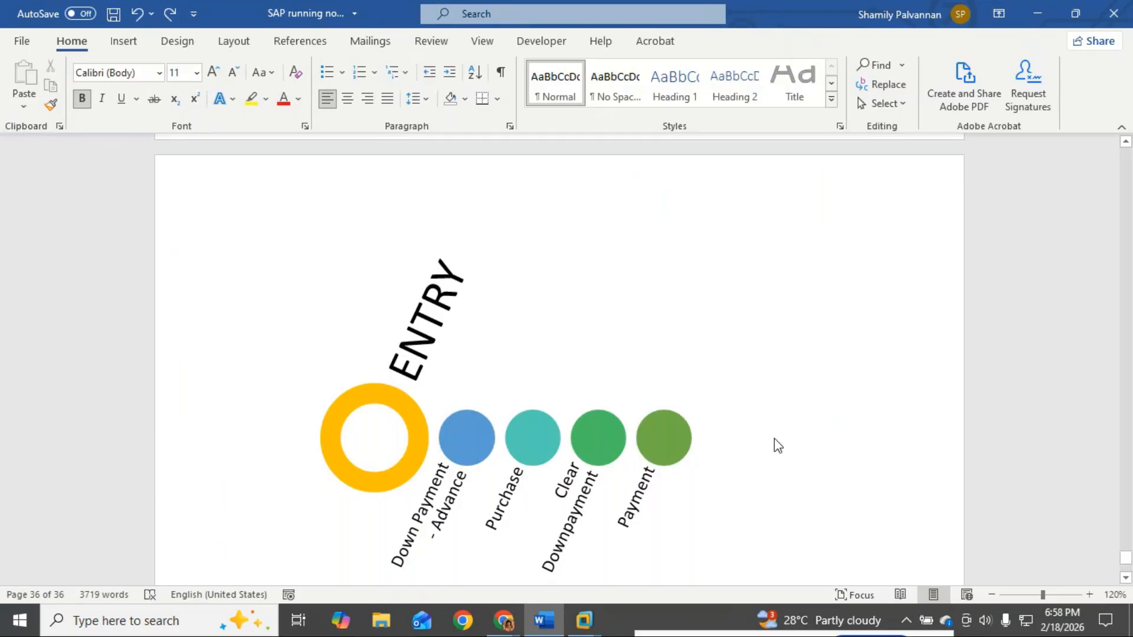
Step: Review the vendor notes' Rs. 10000, Rs. 90000 and 80000 lines and SAP screenshot, then return
scroll(488, 458, up, 8)
scroll(485, 460, up, 20)
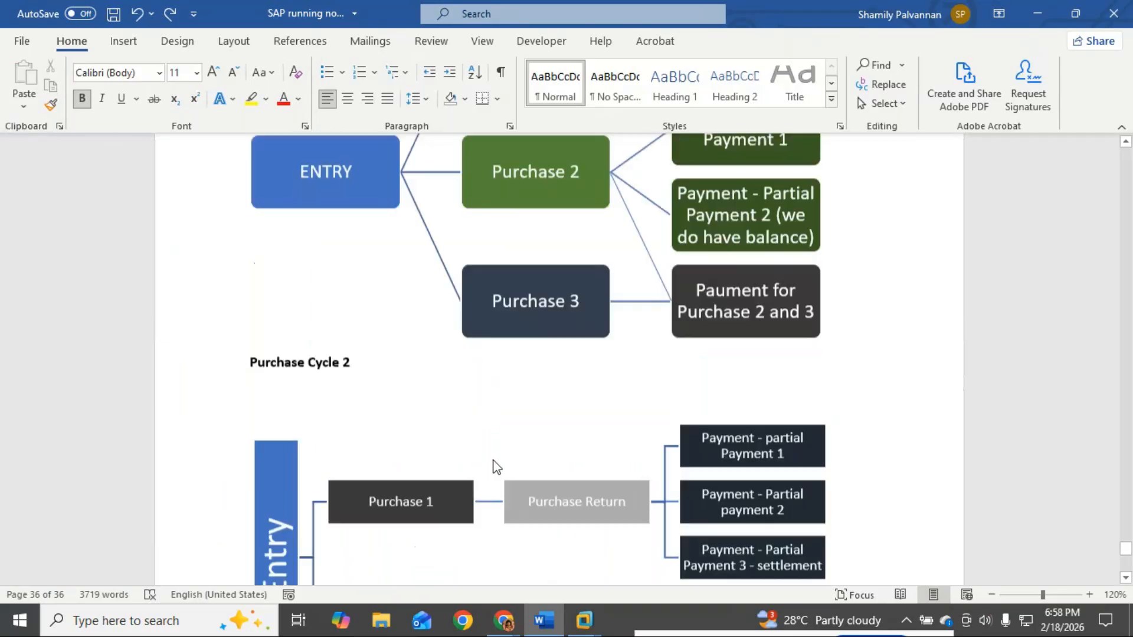
scroll(496, 461, up, 6)
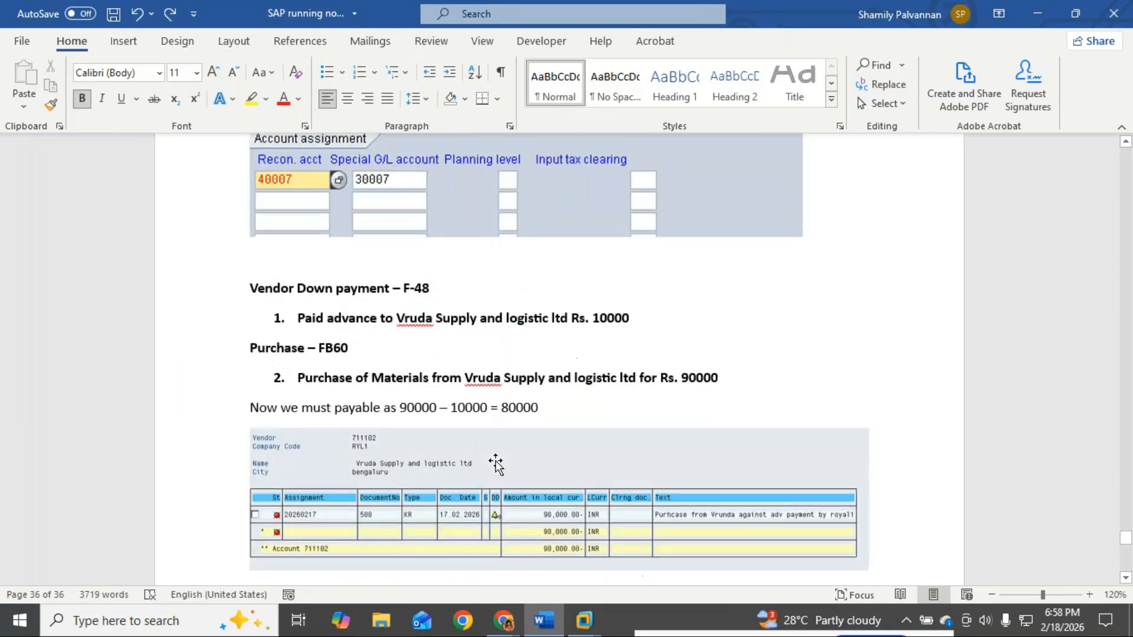
drag(296, 364, 700, 384)
drag(297, 425, 737, 440)
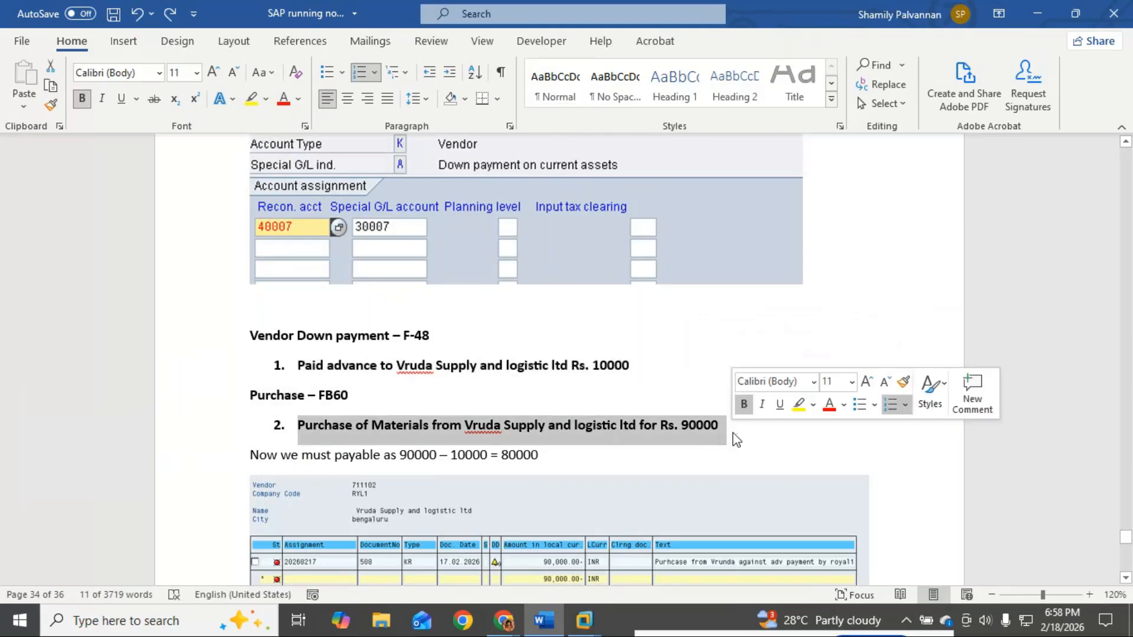
drag(390, 458, 561, 456)
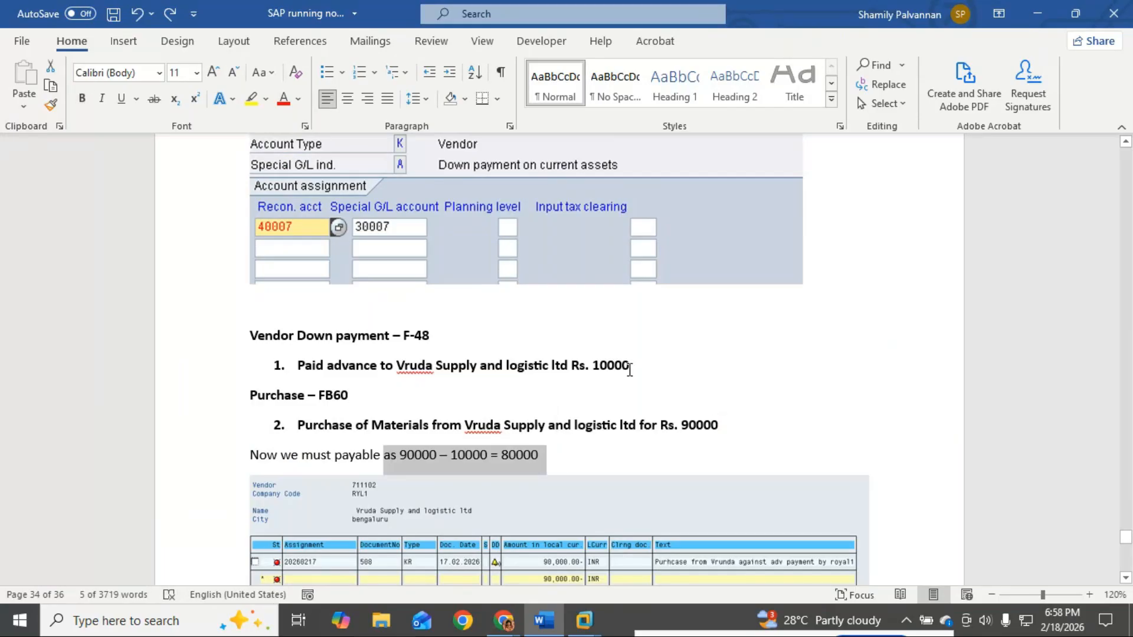
scroll(629, 370, down, 3)
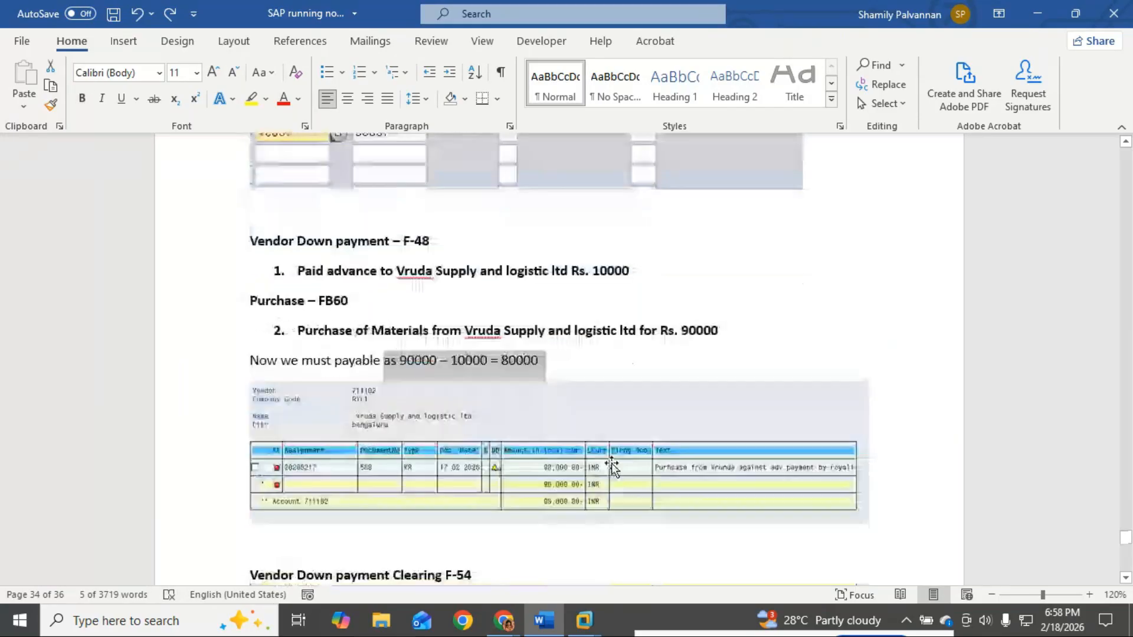
click(588, 491)
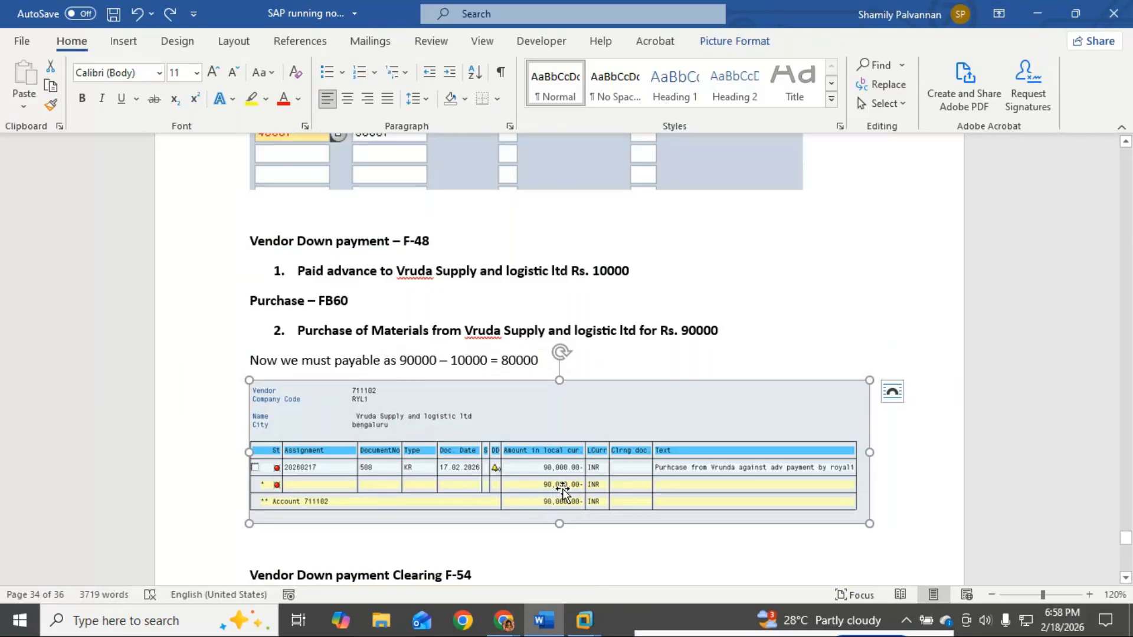
scroll(562, 489, down, 6)
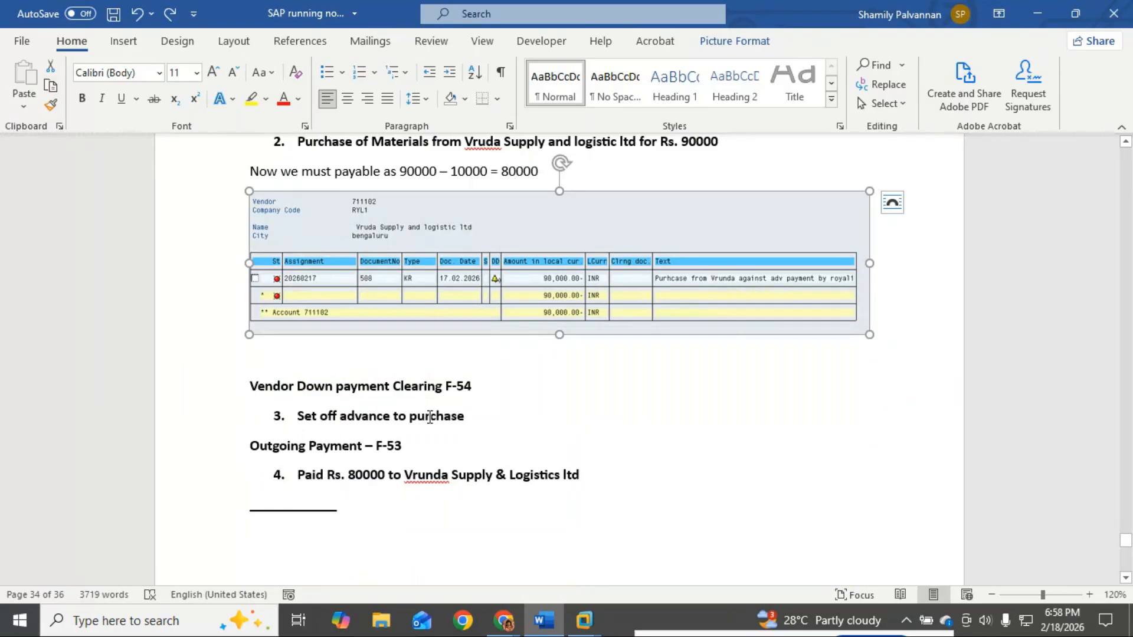
scroll(478, 452, down, 20)
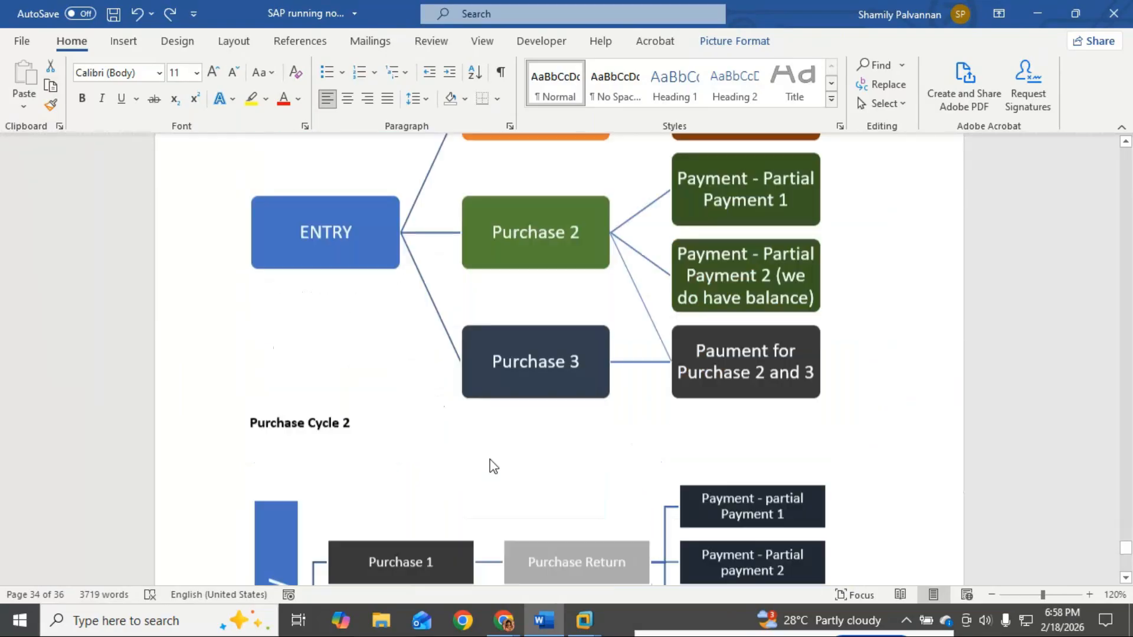
scroll(492, 459, down, 20)
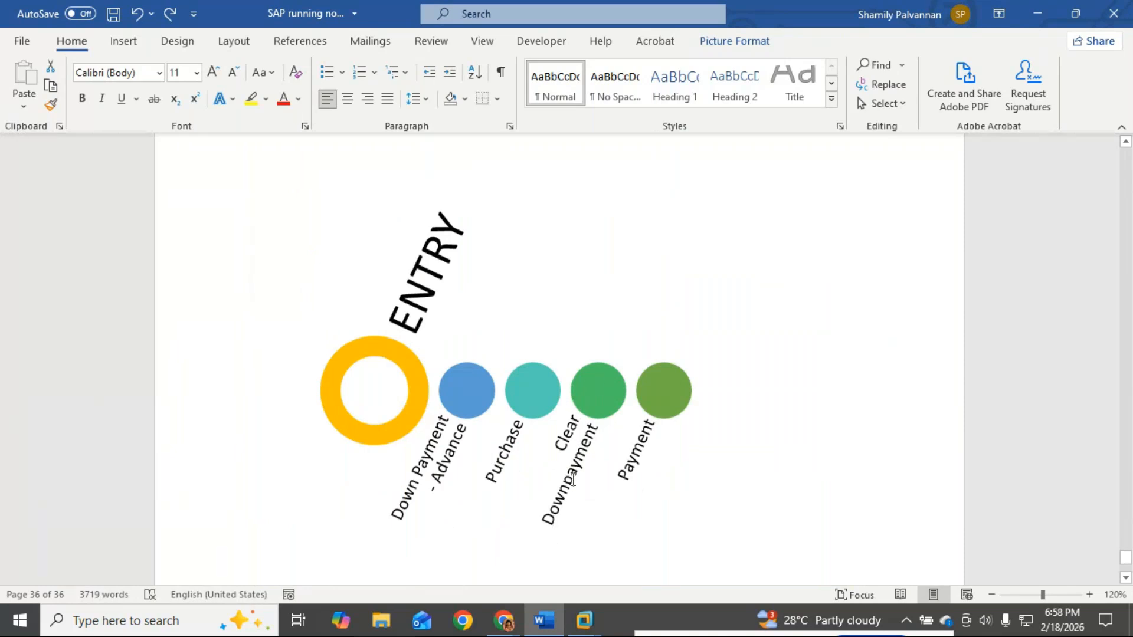
Step: Rename the Clear Downpayment label to 'Down payment clearing' in the text pane
click(592, 412)
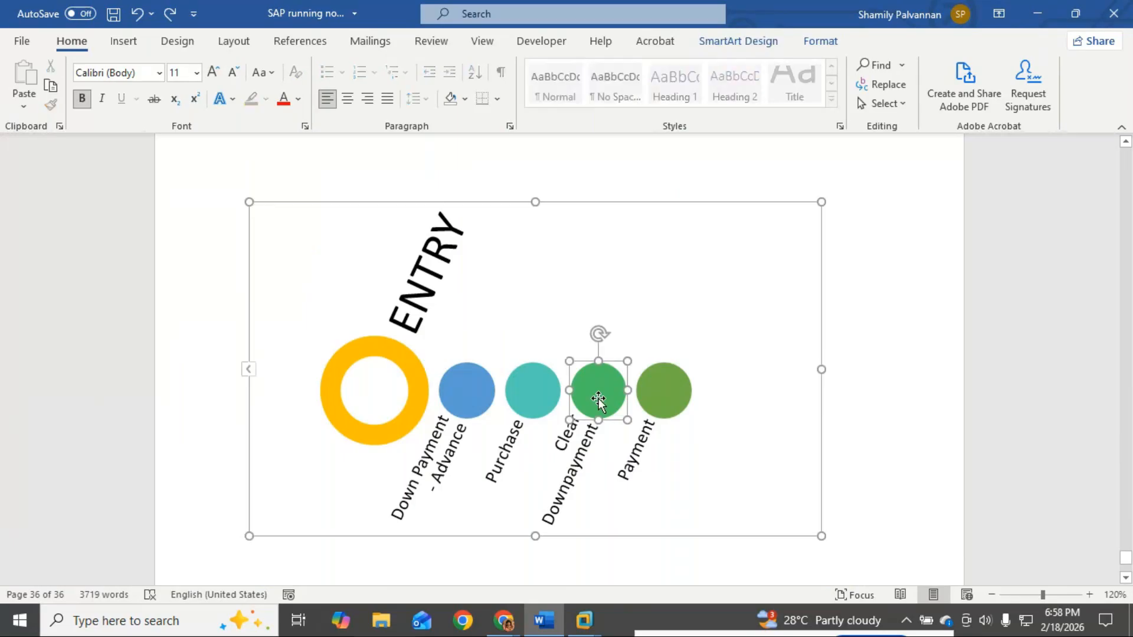
click(645, 398)
click(253, 373)
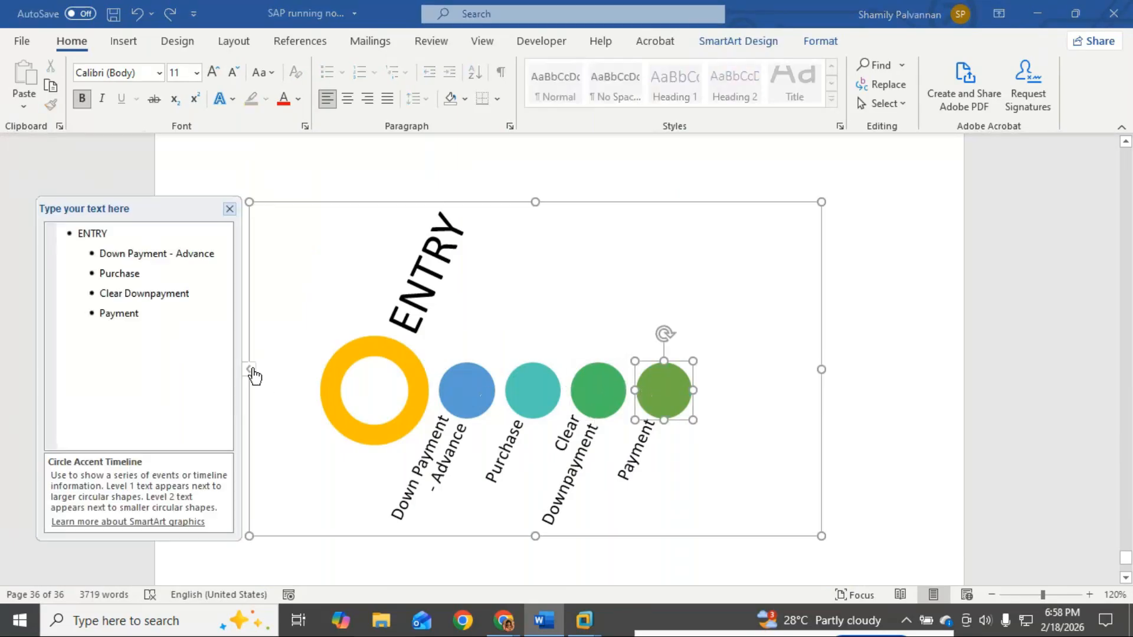
click(125, 294)
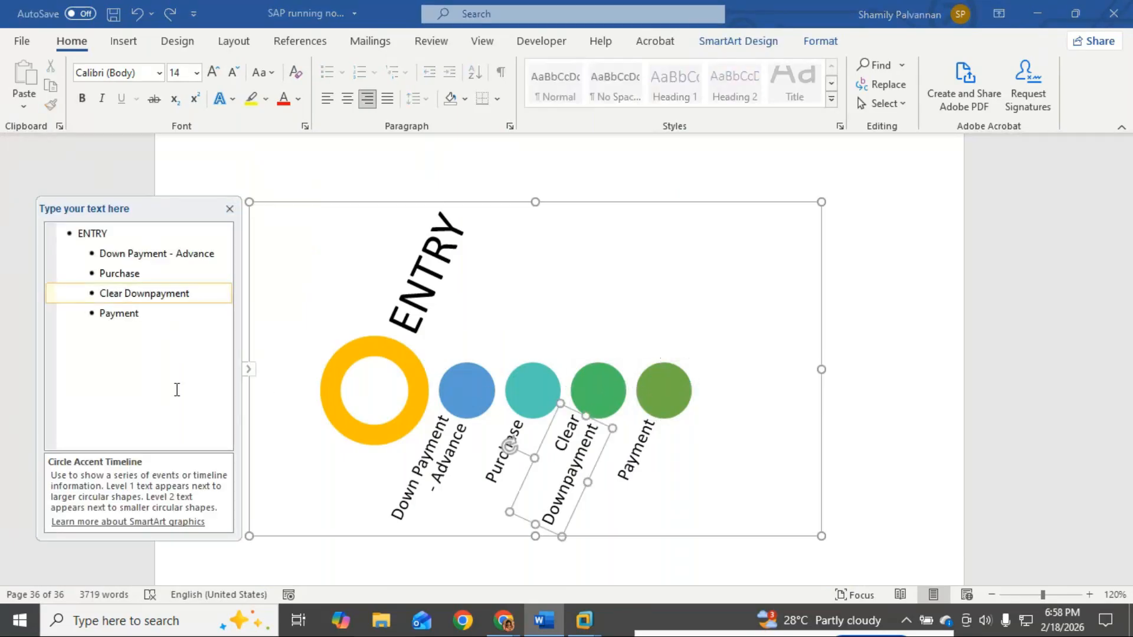
key(BackSpace)
key(BackSpace)
key(BackSpace)
key(BackSpace)
key(BackSpace)
key(BackSpace)
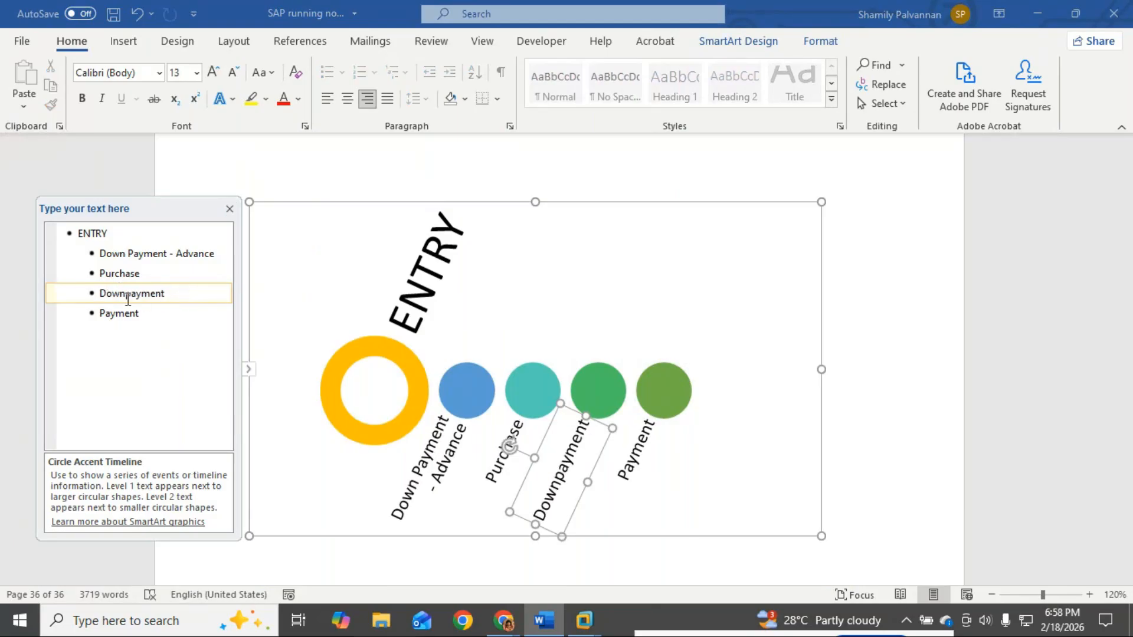
click(127, 295)
click(198, 298)
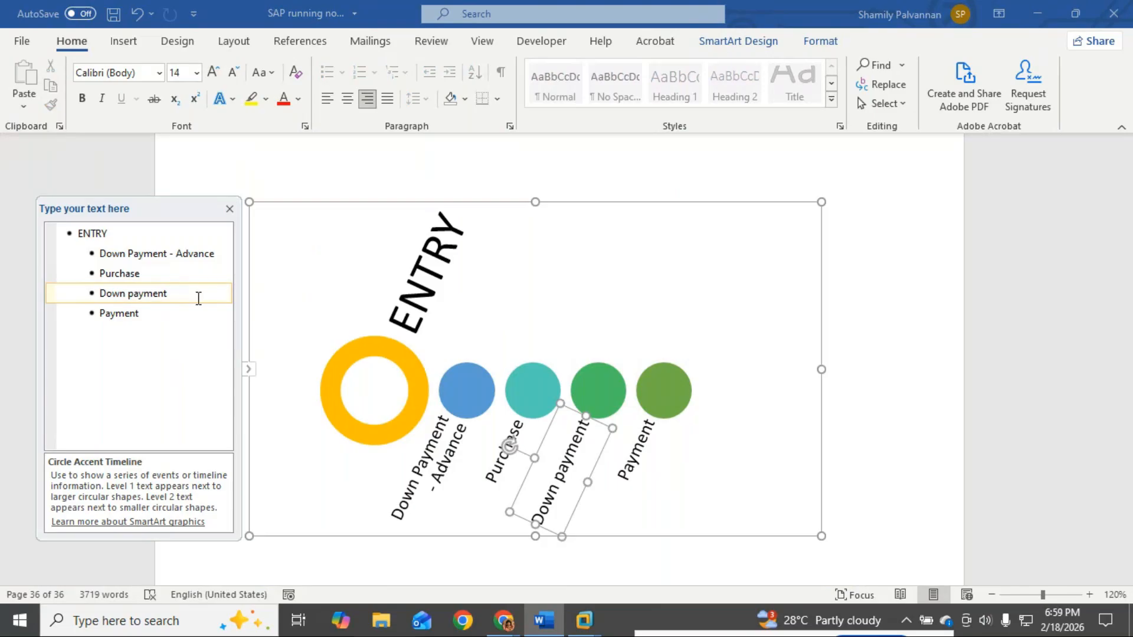
text(clearing)
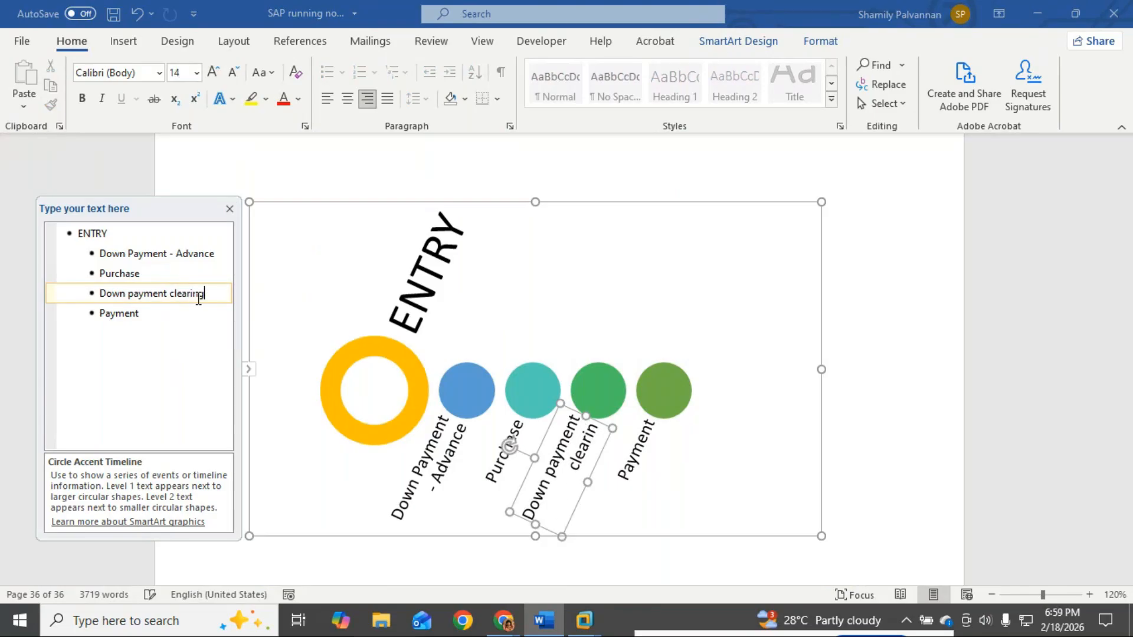
click(278, 566)
click(885, 506)
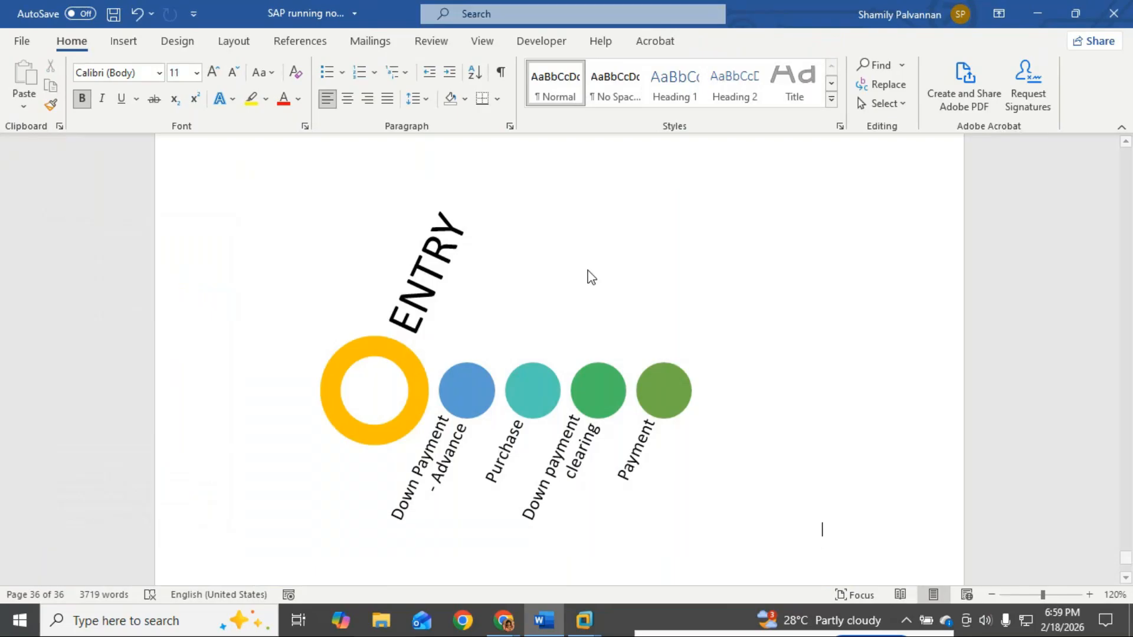
click(558, 317)
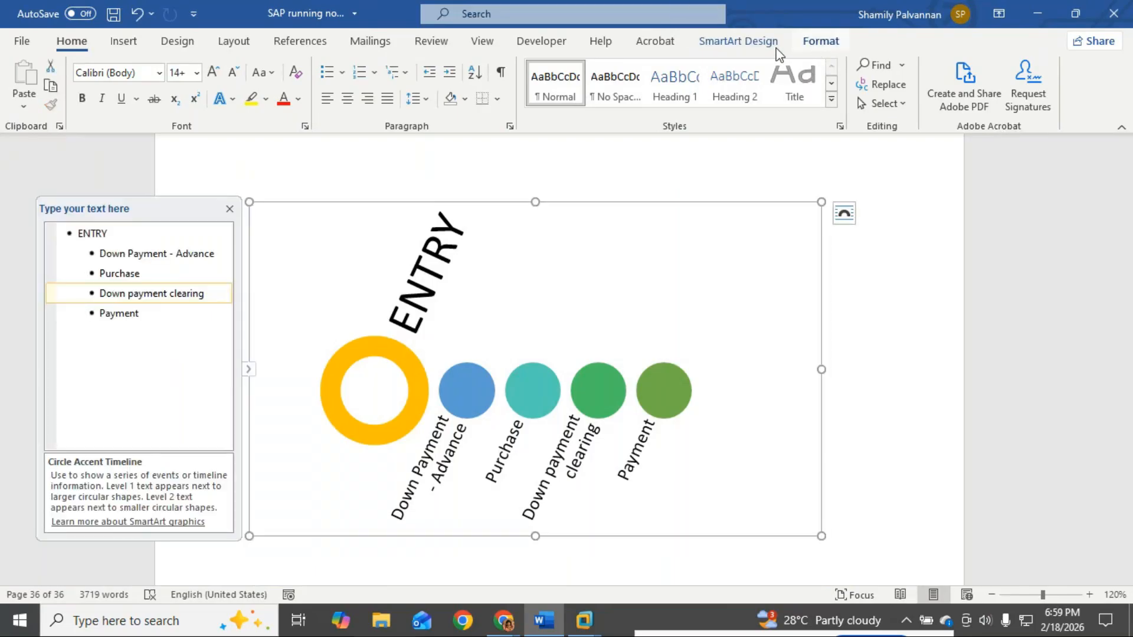
Step: Browse the Layouts gallery without changing the layout, then close the diagram's text pane
click(739, 41)
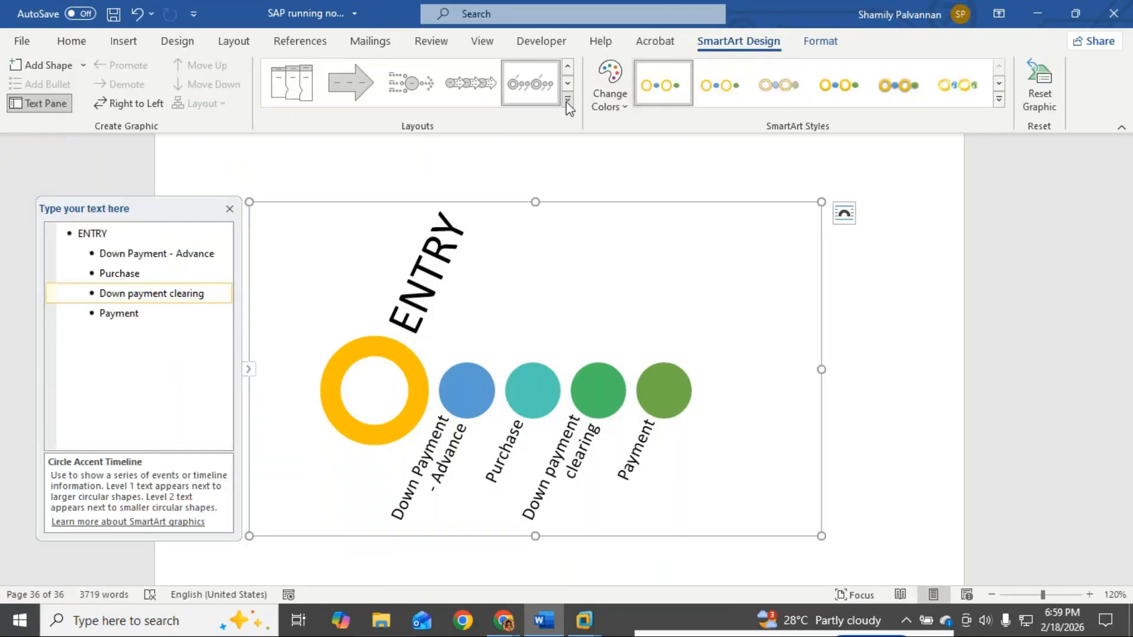
click(566, 100)
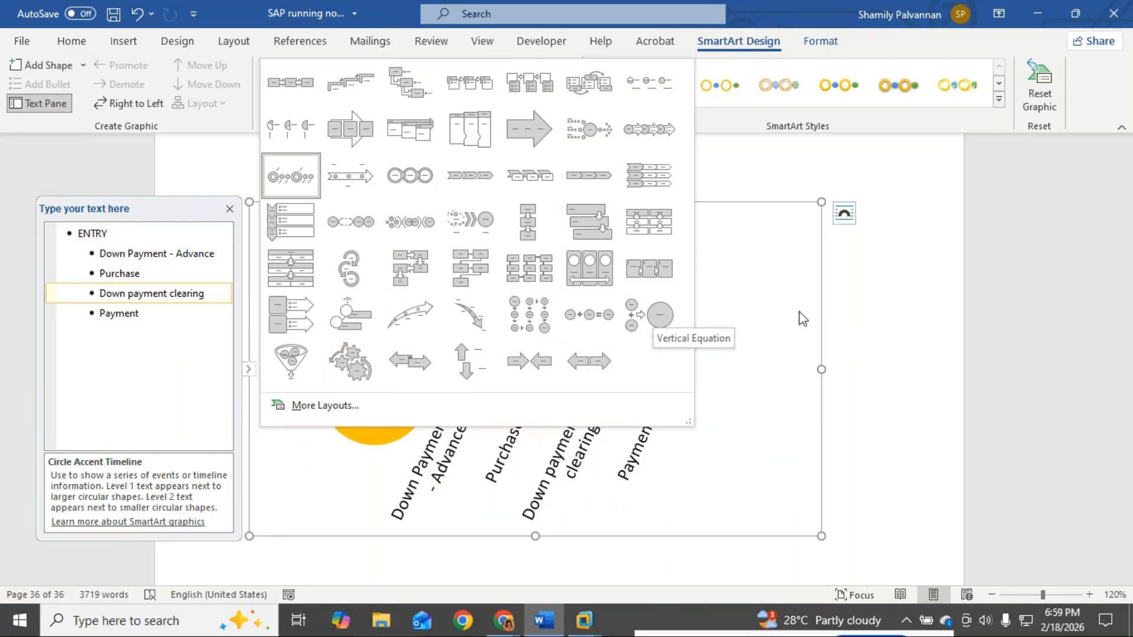
click(839, 328)
scroll(682, 507, down, 1)
scroll(681, 507, down, 3)
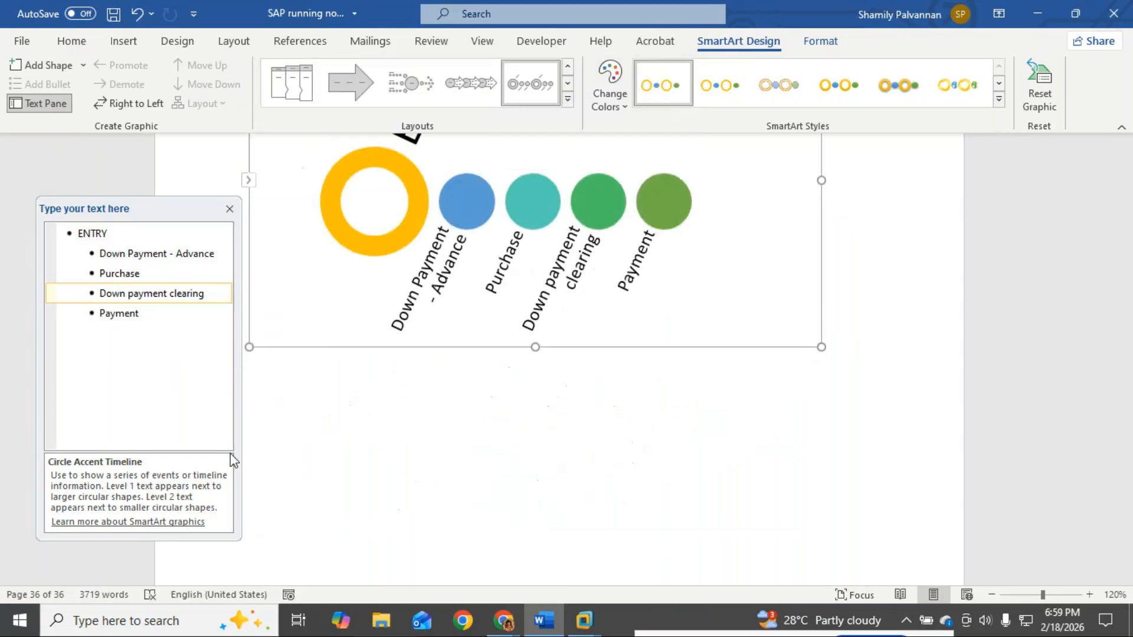
click(229, 147)
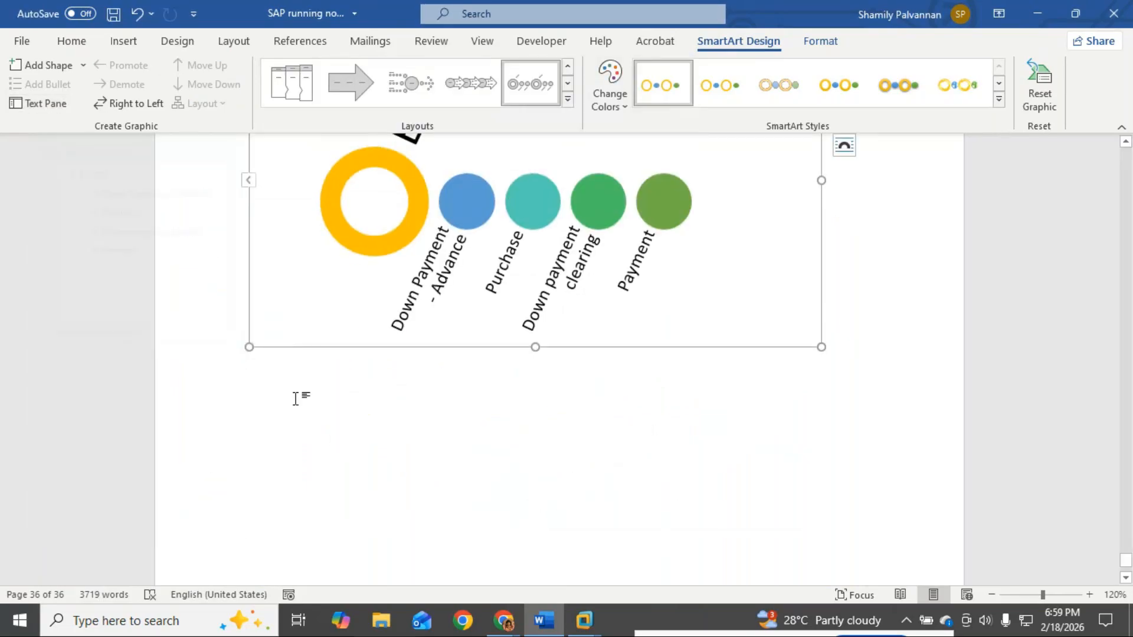
Step: Below the diagram, type the line 'Sales --> Accounts Receivables'
click(933, 341)
key(Return)
key(Return)
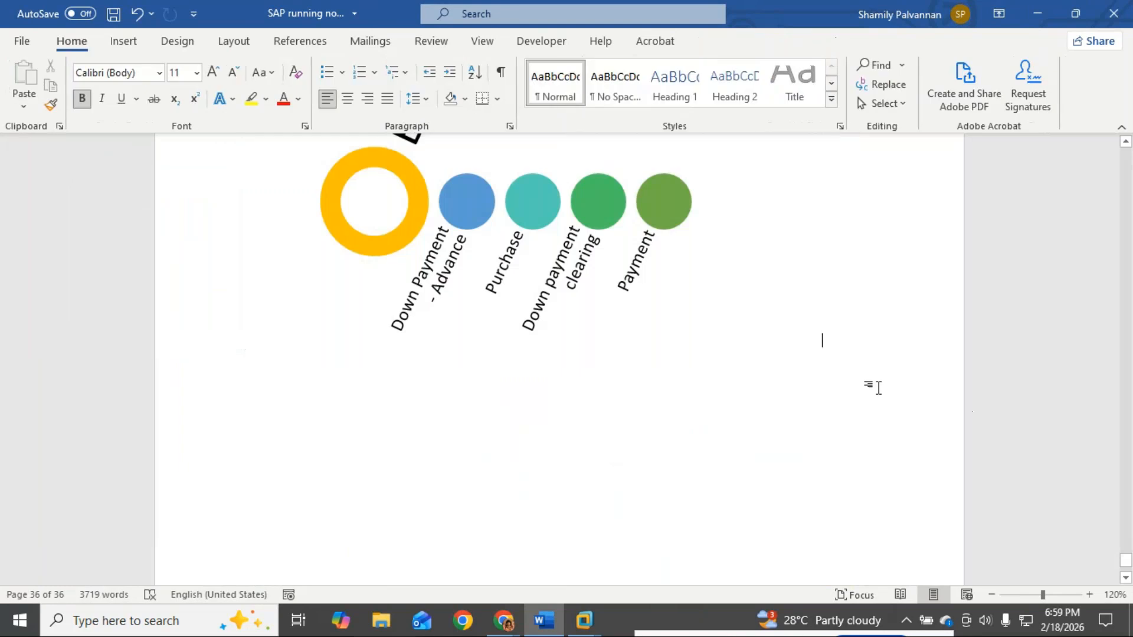
text(sales)
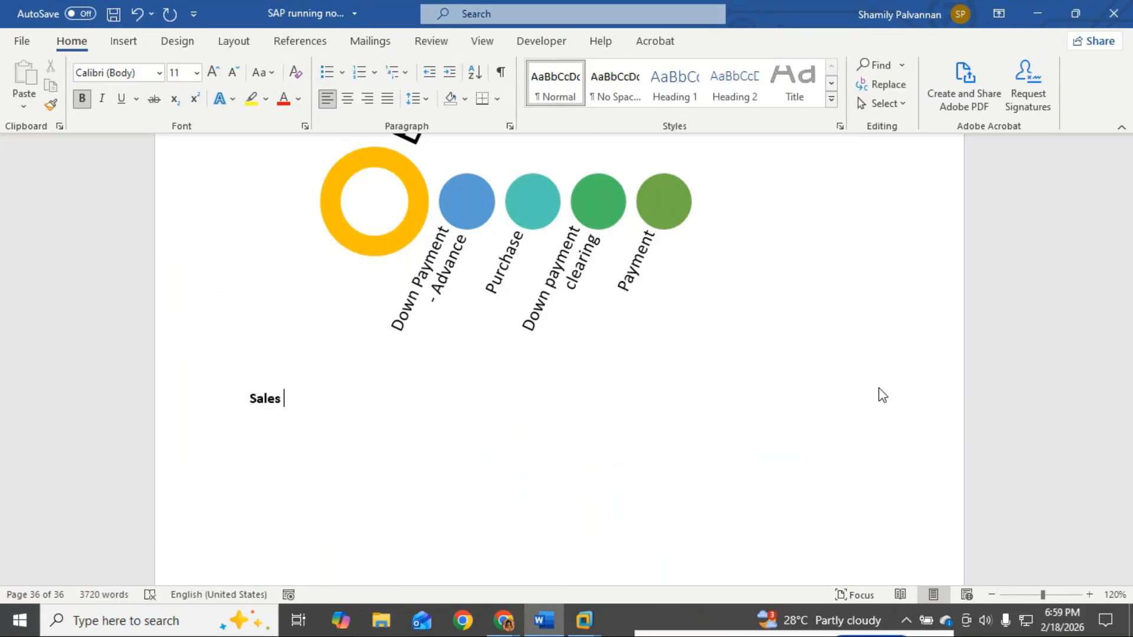
key(Return)
text(Accounts Receiva;)
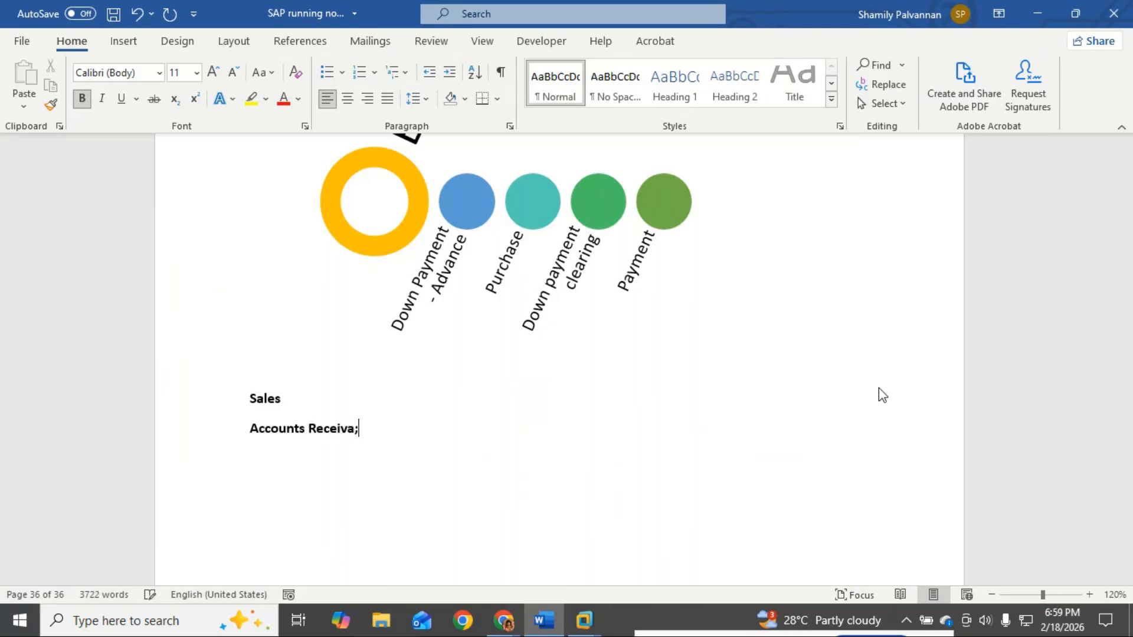
key(BackSpace)
text(bles)
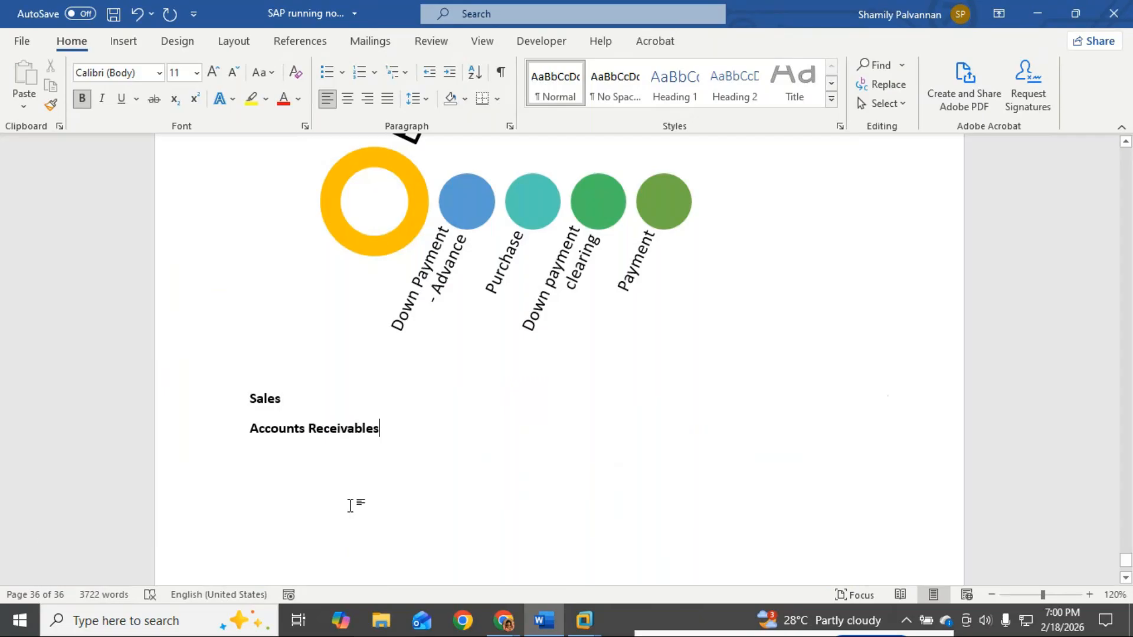
click(251, 427)
key(BackSpace)
text(-->)
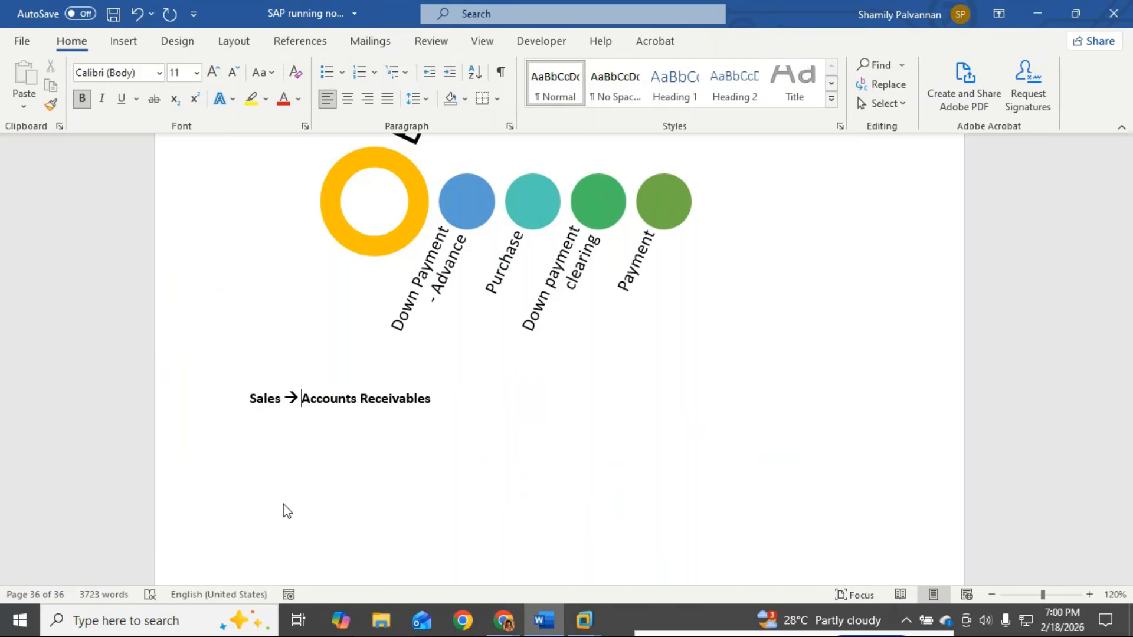
Step: Glance at the GoTo Meeting chat, then bring up the VMware ECC Windows Server 2003 machine
mouse_move(511, 627)
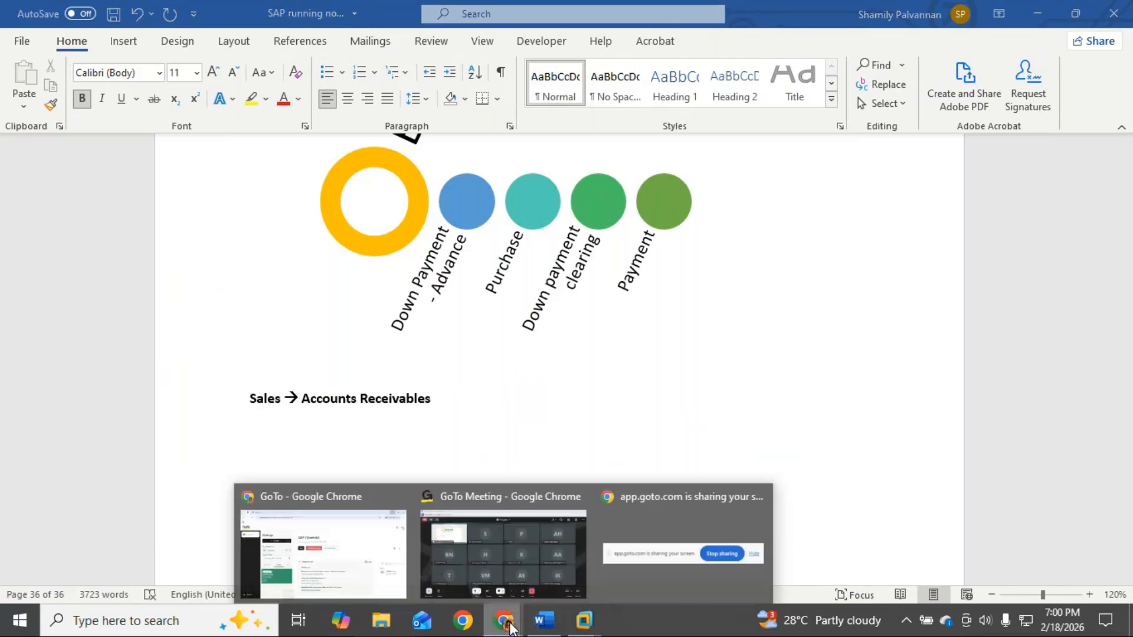
click(550, 592)
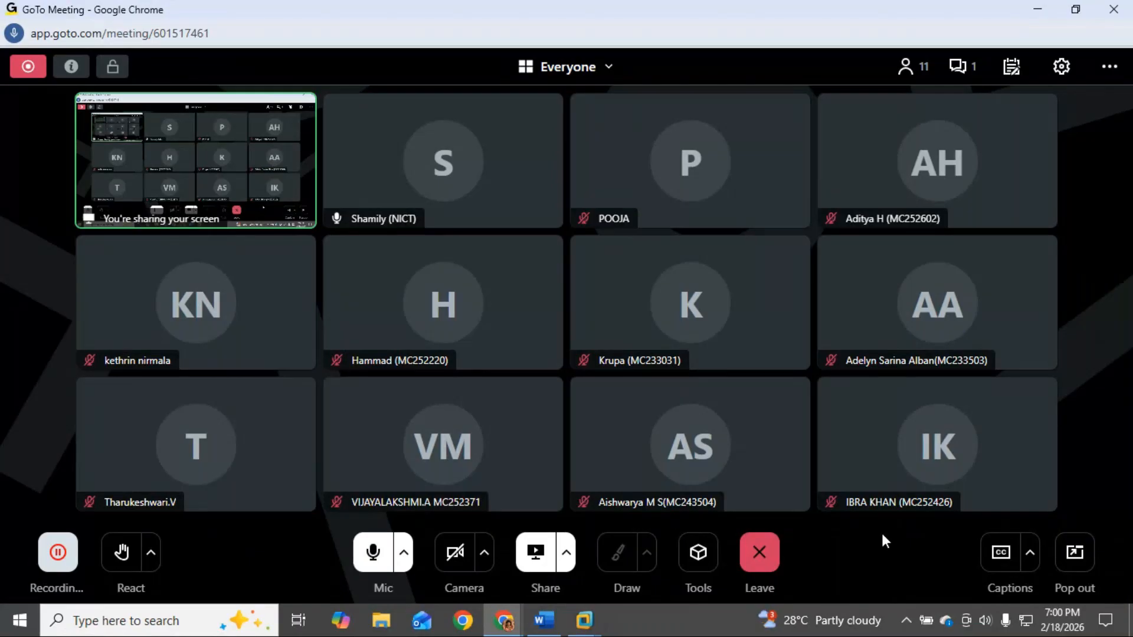
click(962, 66)
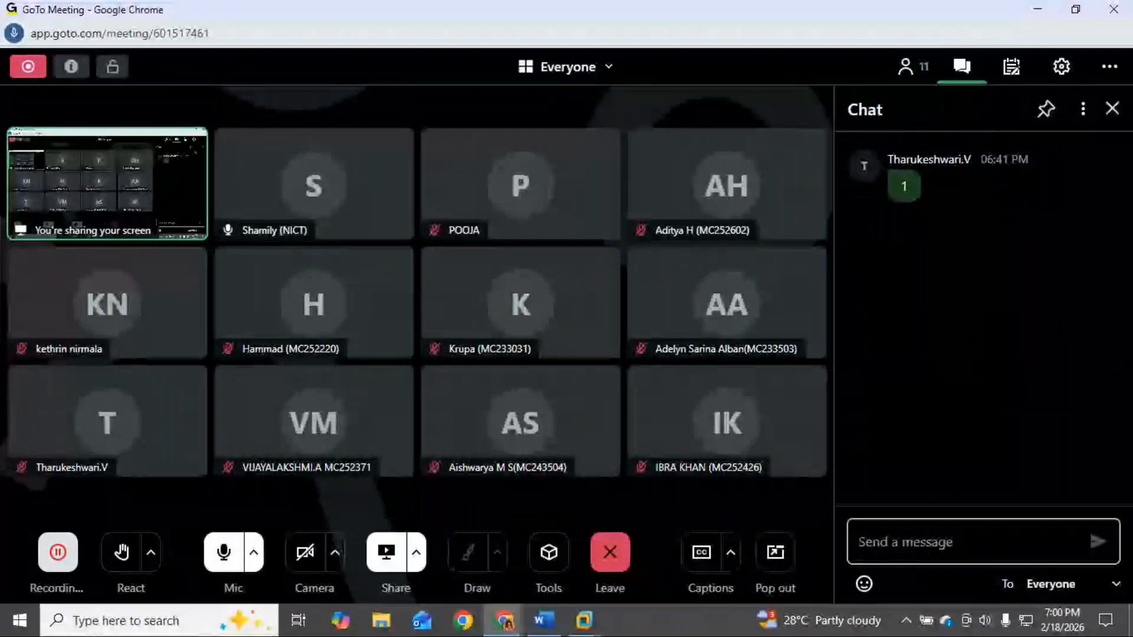
click(1113, 108)
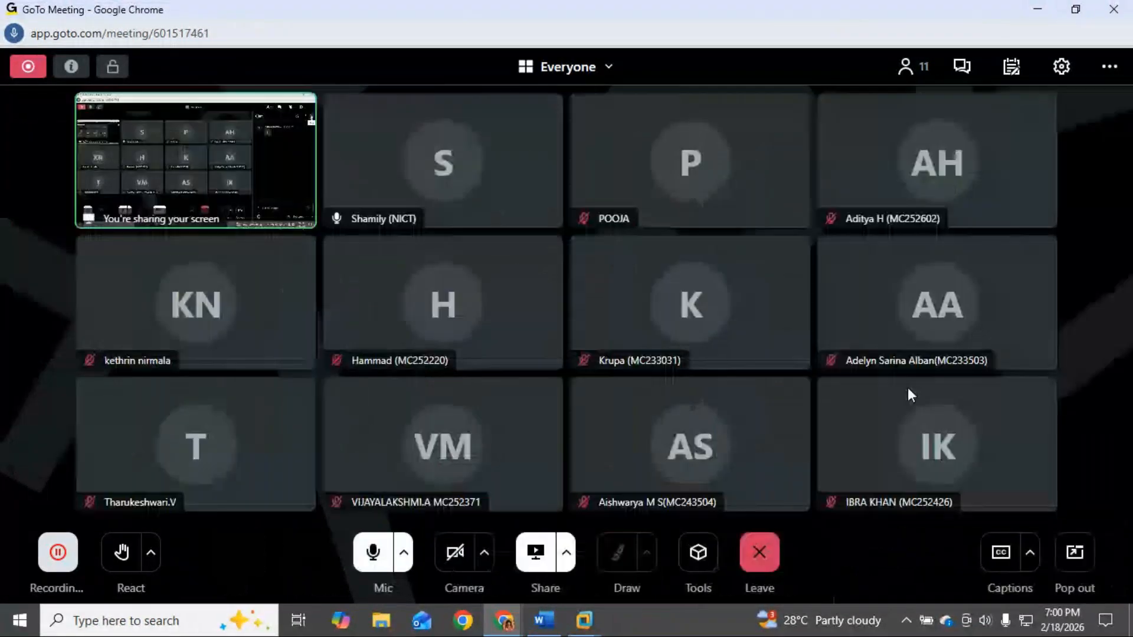
click(583, 620)
click(735, 551)
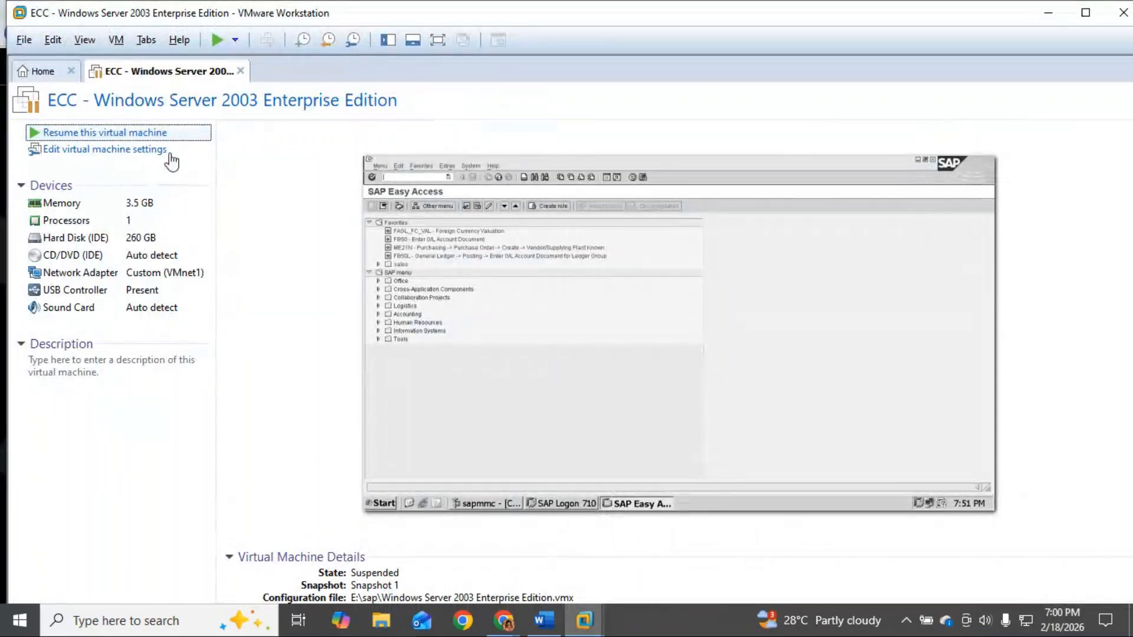
Step: Resume the suspended ECC virtual machine and go back to the Word notes while it restores
click(158, 134)
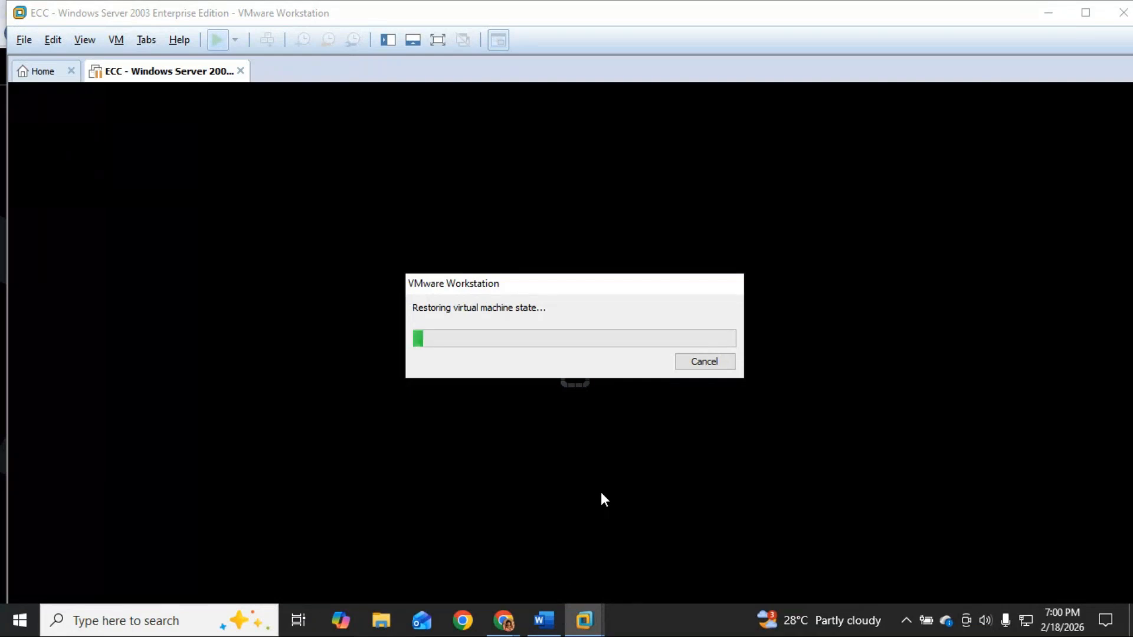
click(548, 619)
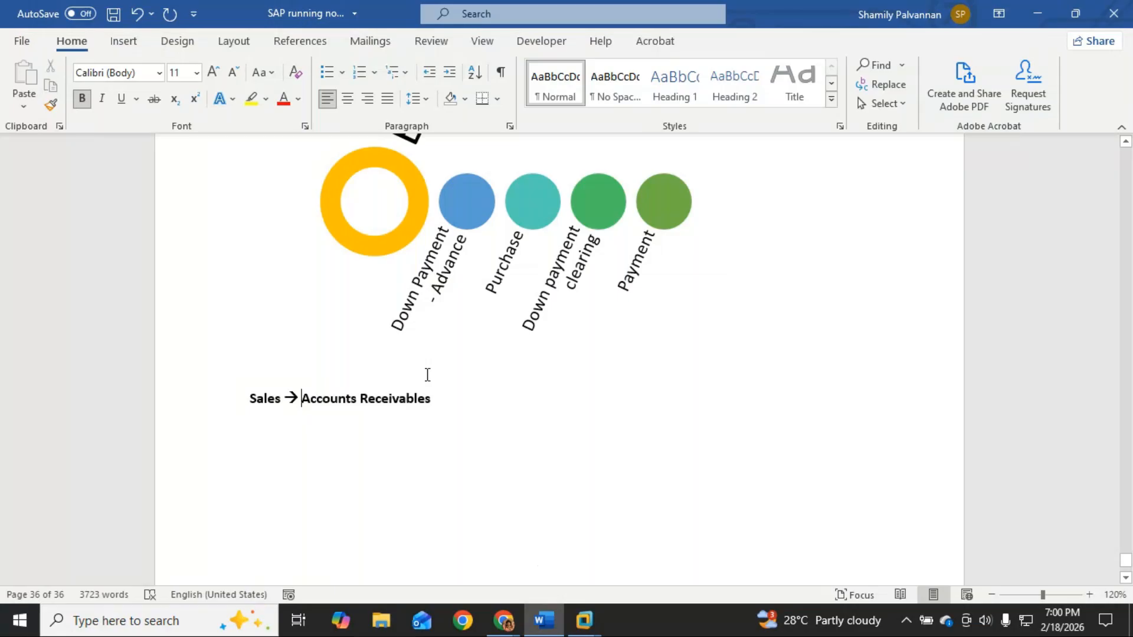
Step: Draw a horizontal line above the Sales heading, styled solid black at 4½ pt weight
click(121, 40)
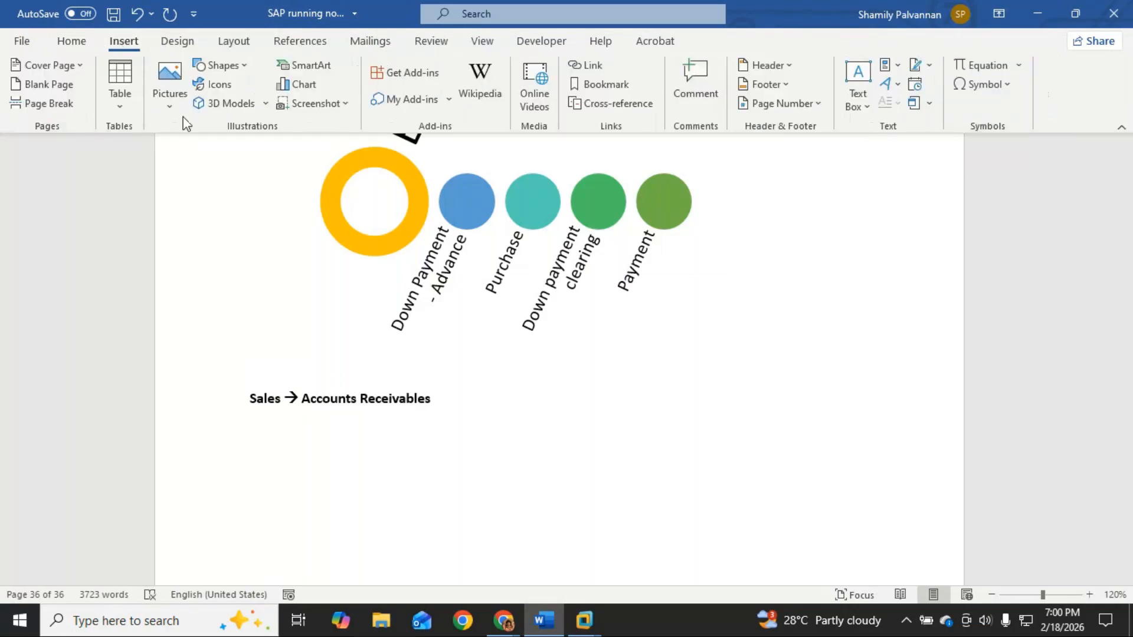
click(250, 67)
click(233, 111)
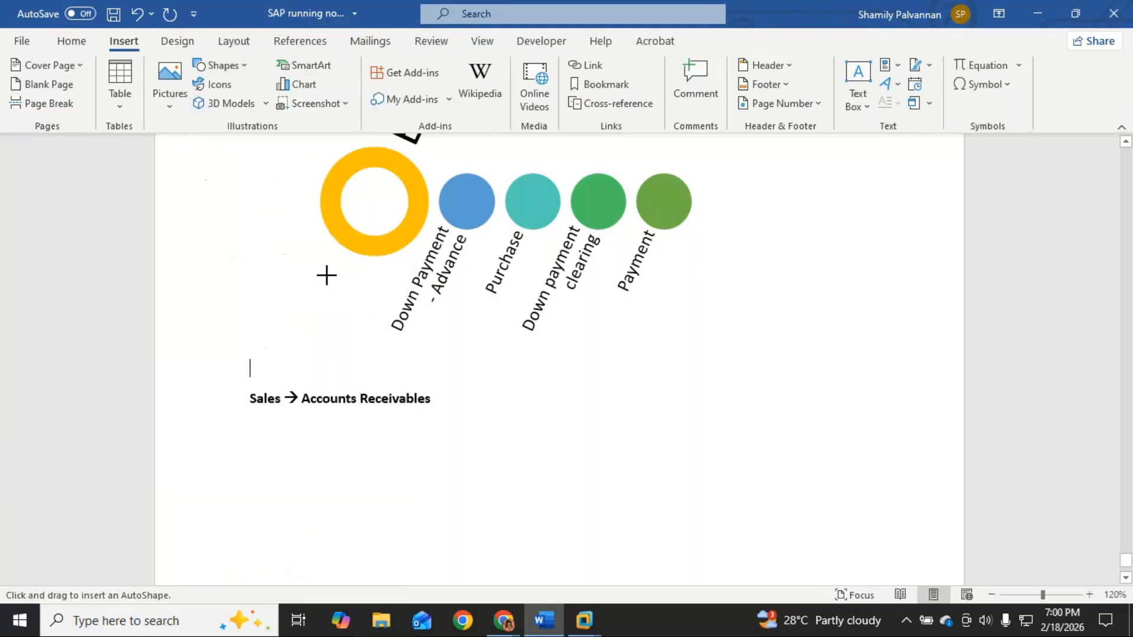
drag(294, 373, 718, 373)
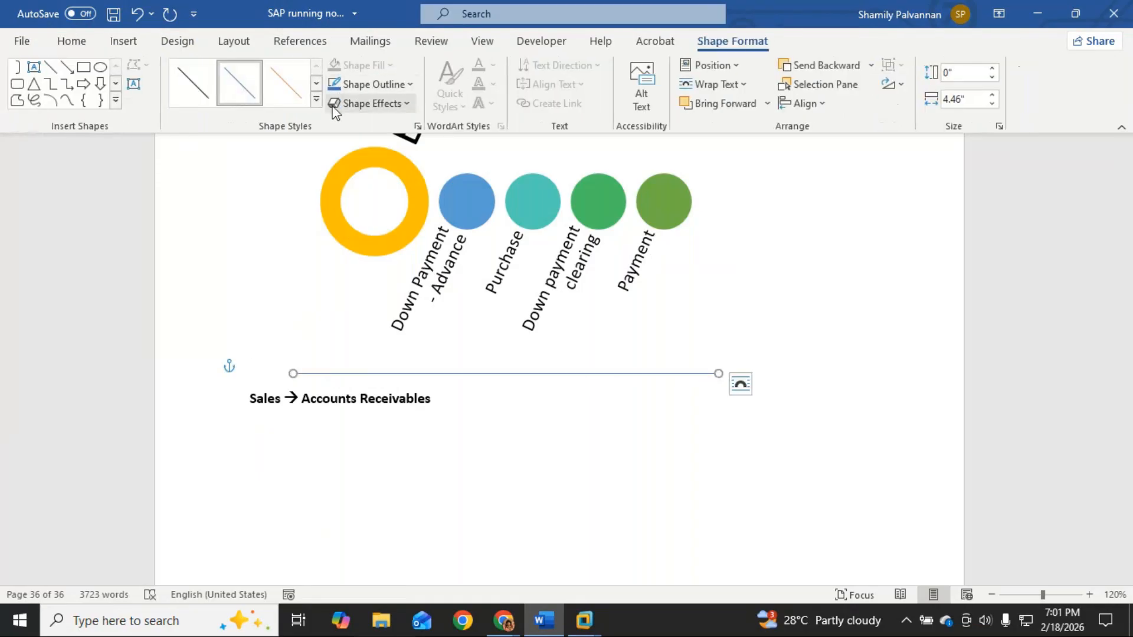
click(315, 99)
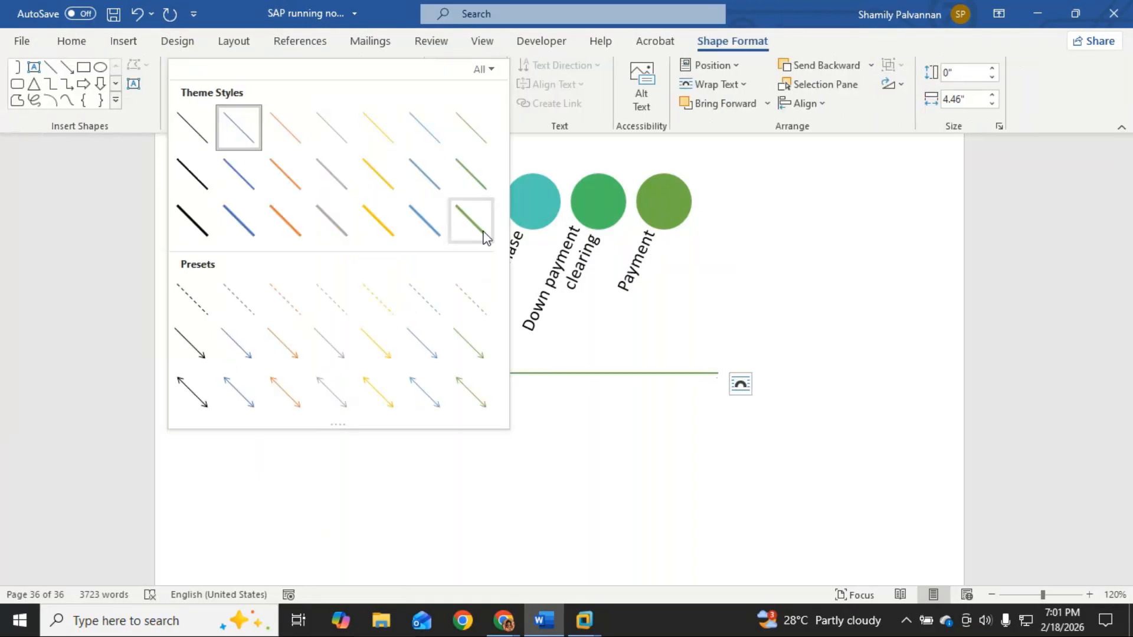
click(194, 233)
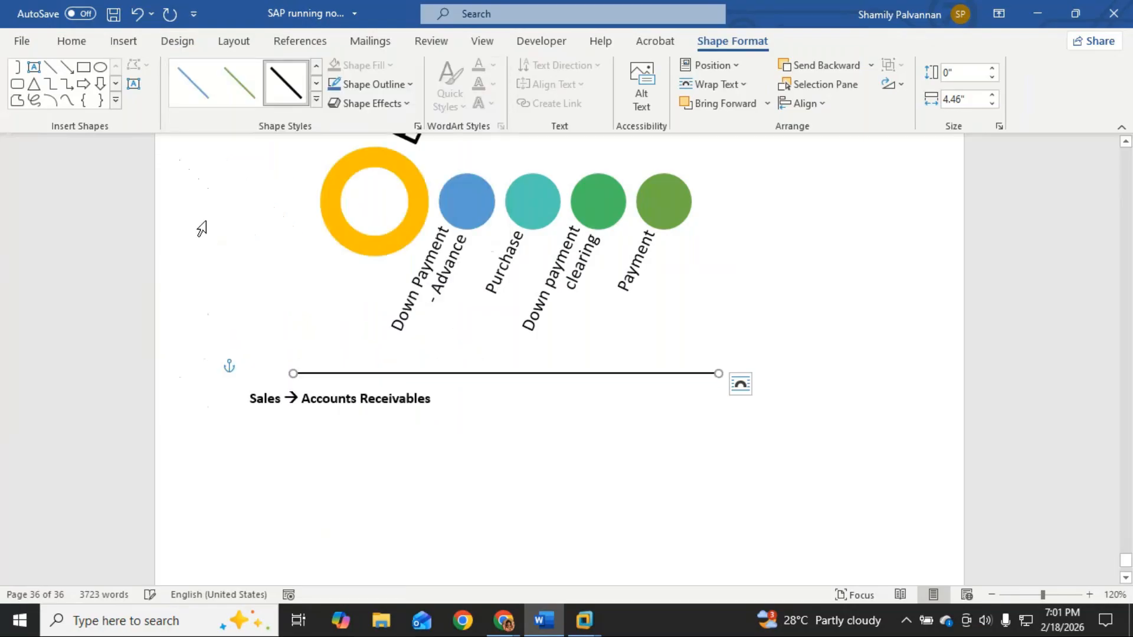
click(410, 85)
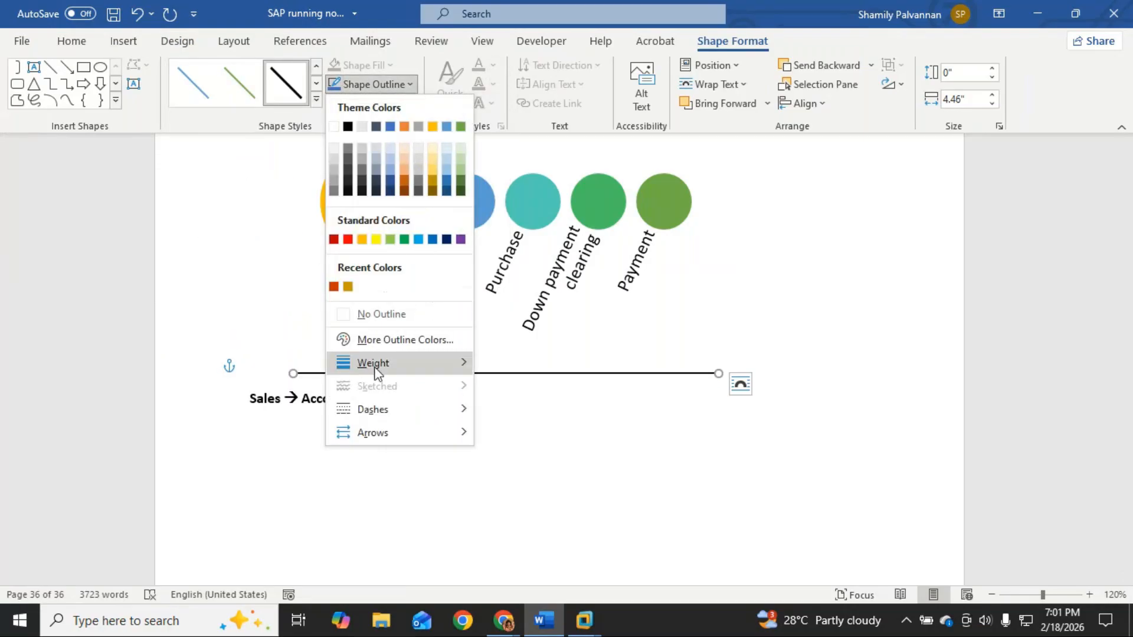
mouse_move(377, 363)
click(565, 517)
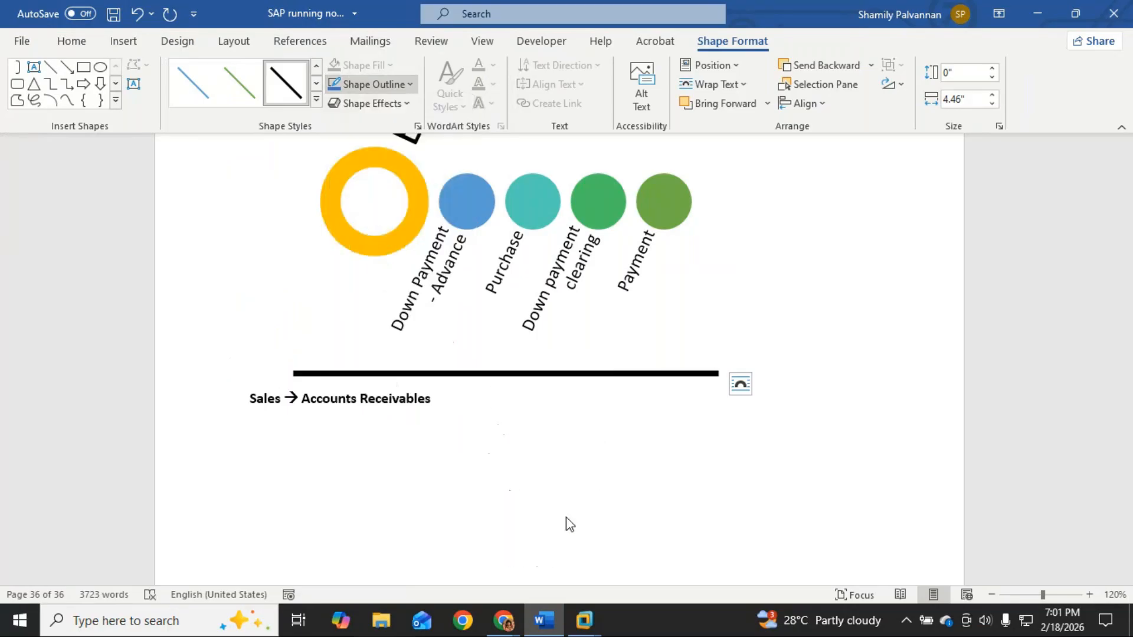
click(247, 401)
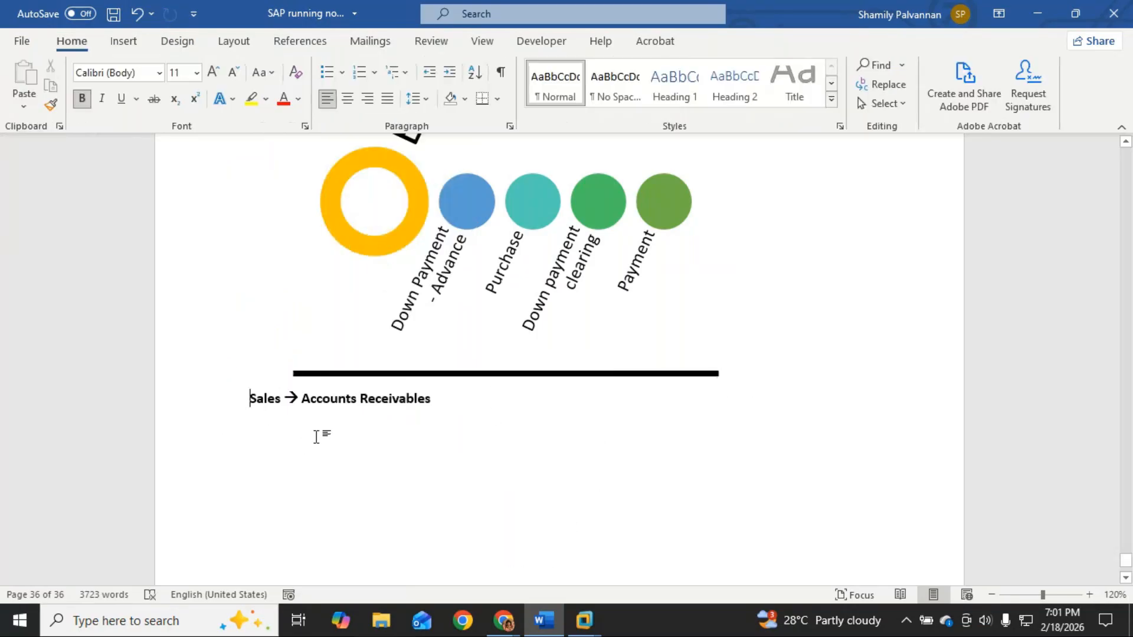
Step: Type a bold 'Sundry Debtors (Customers)' line under the Sales → Accounts Receivables heading
key(Return)
key(Return)
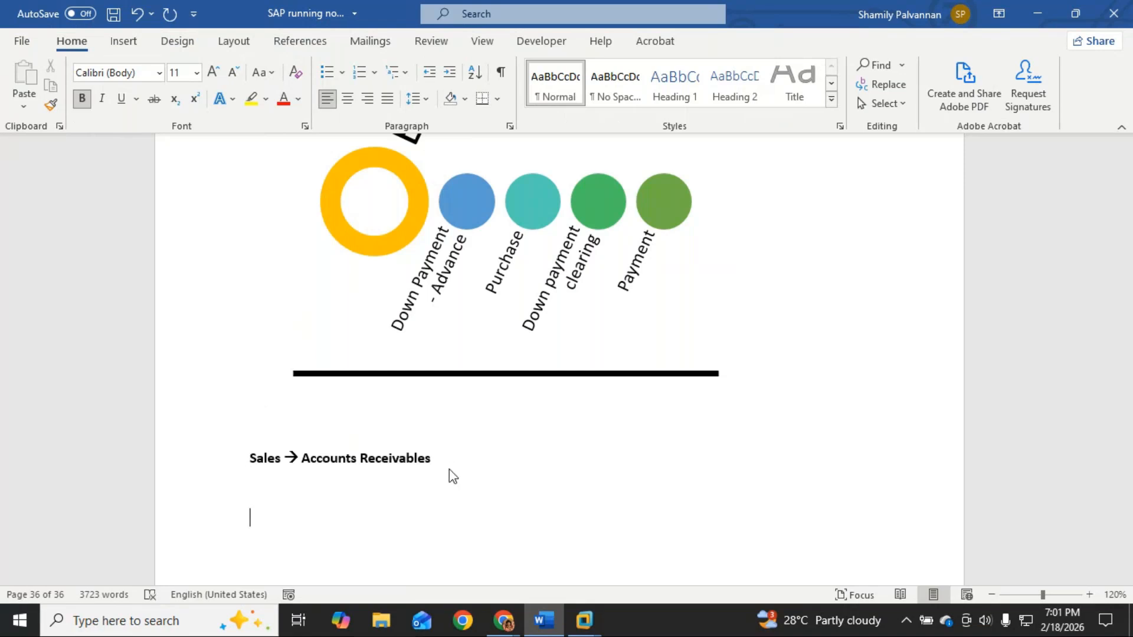
text(Sudnry)
key(BackSpace)
key(BackSpace)
key(BackSpace)
text(unts)
key(BackSpace)
key(BackSpace)
text(ry Debtors ()
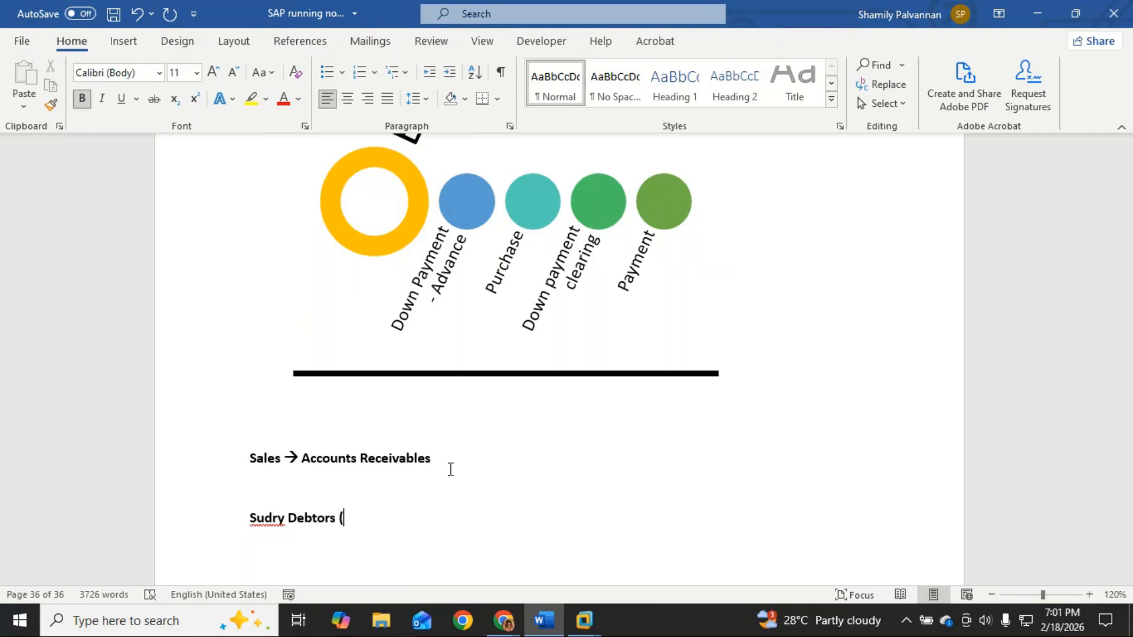
text(Customers))
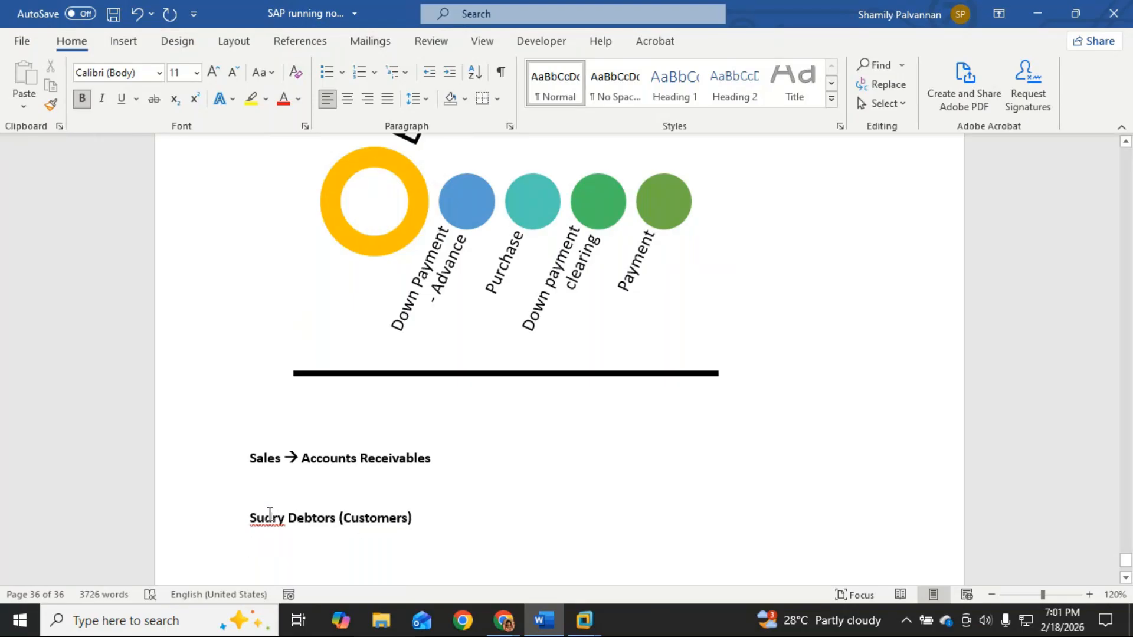
scroll(268, 522, up, 10)
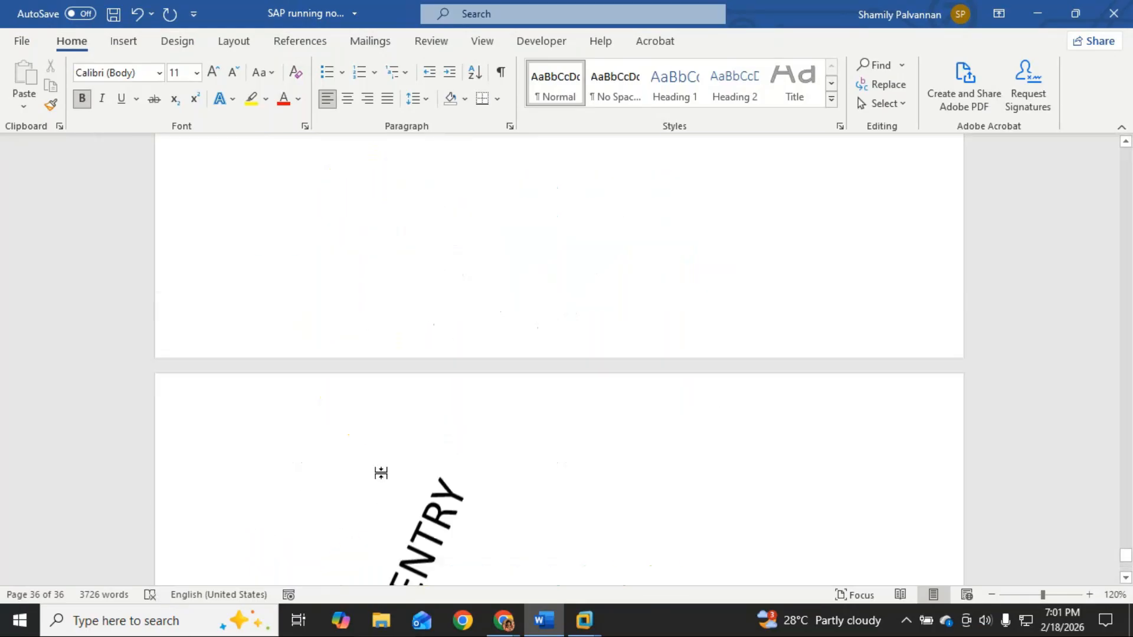
Step: Scroll up from page 36 to page 25 to reach the Sundry Debtors customer and Sundry Creditor vendor lists
scroll(394, 477, up, 15)
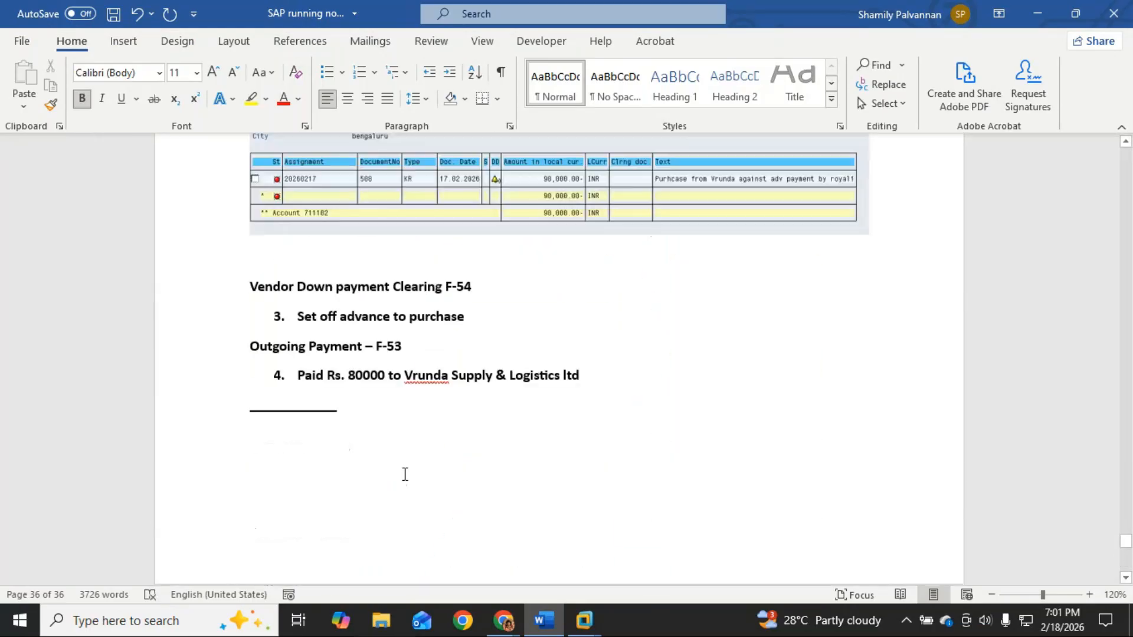
scroll(405, 475, up, 15)
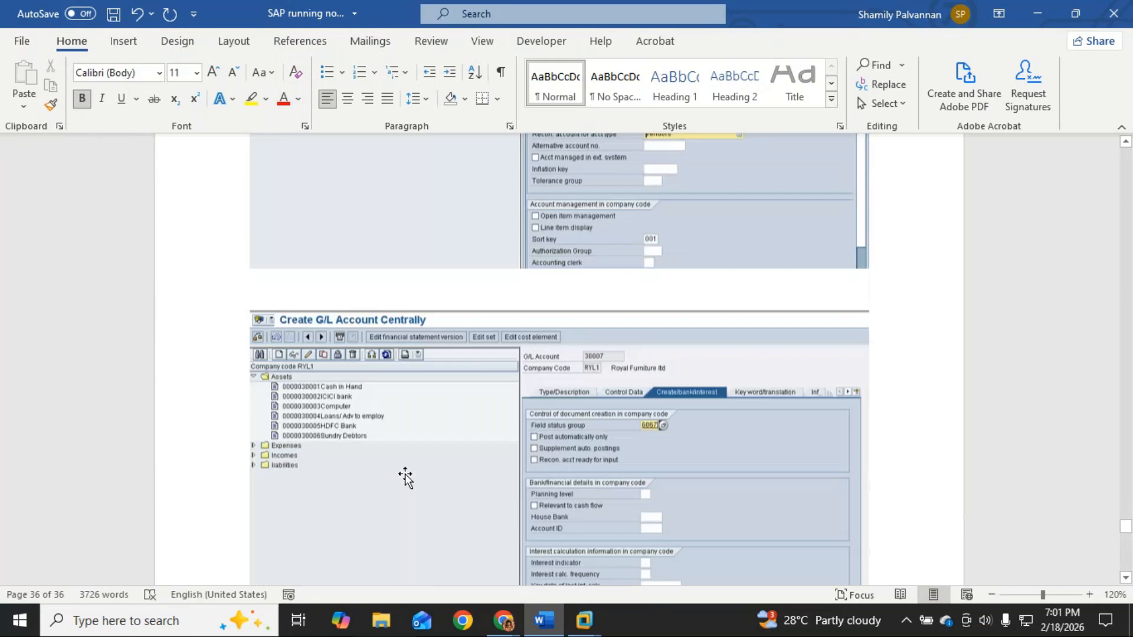
scroll(405, 477, up, 15)
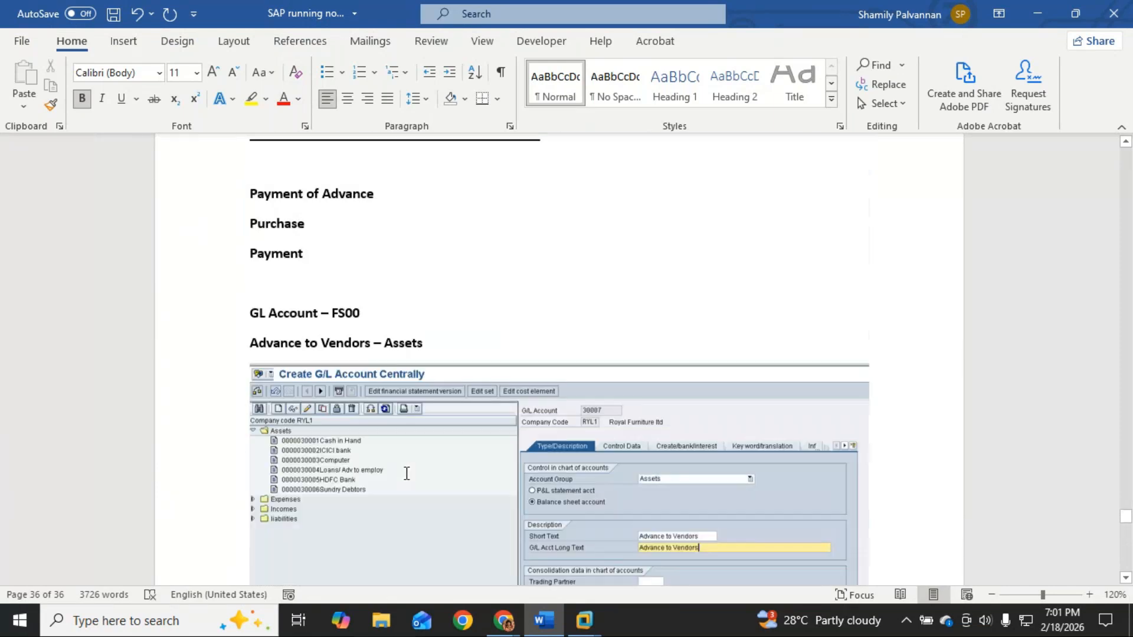
scroll(406, 473, up, 15)
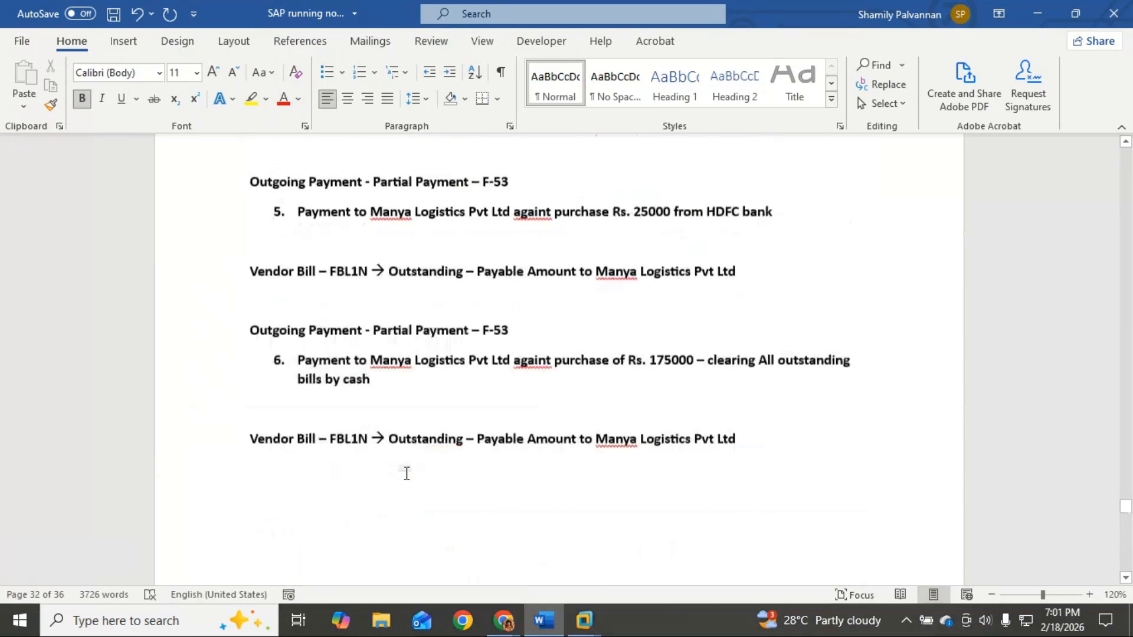
scroll(406, 473, up, 15)
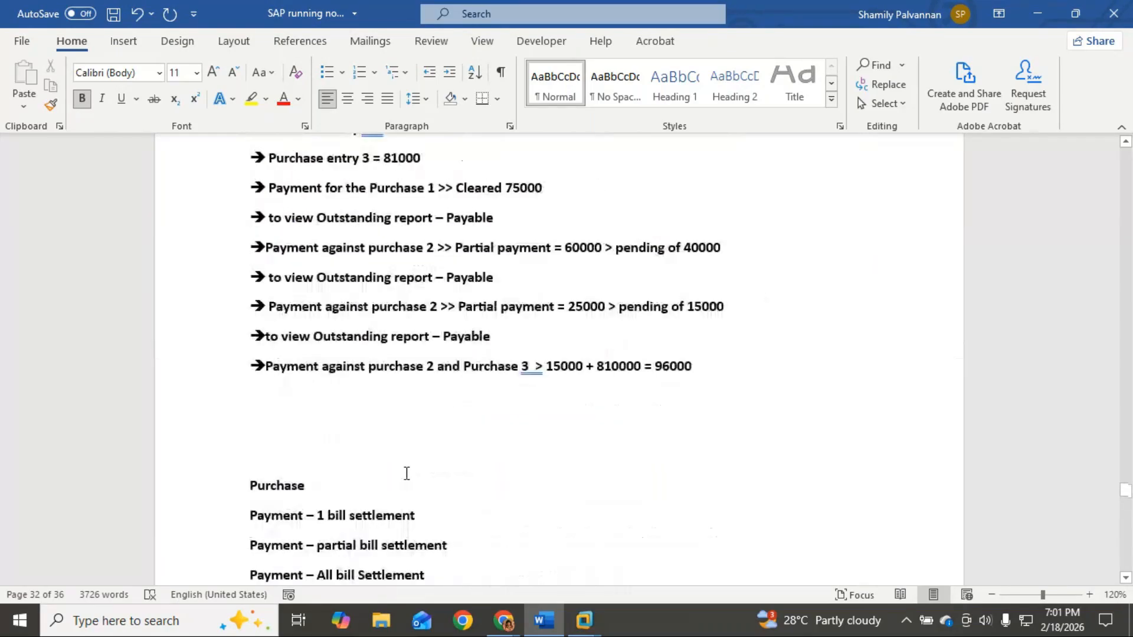
scroll(405, 473, up, 10)
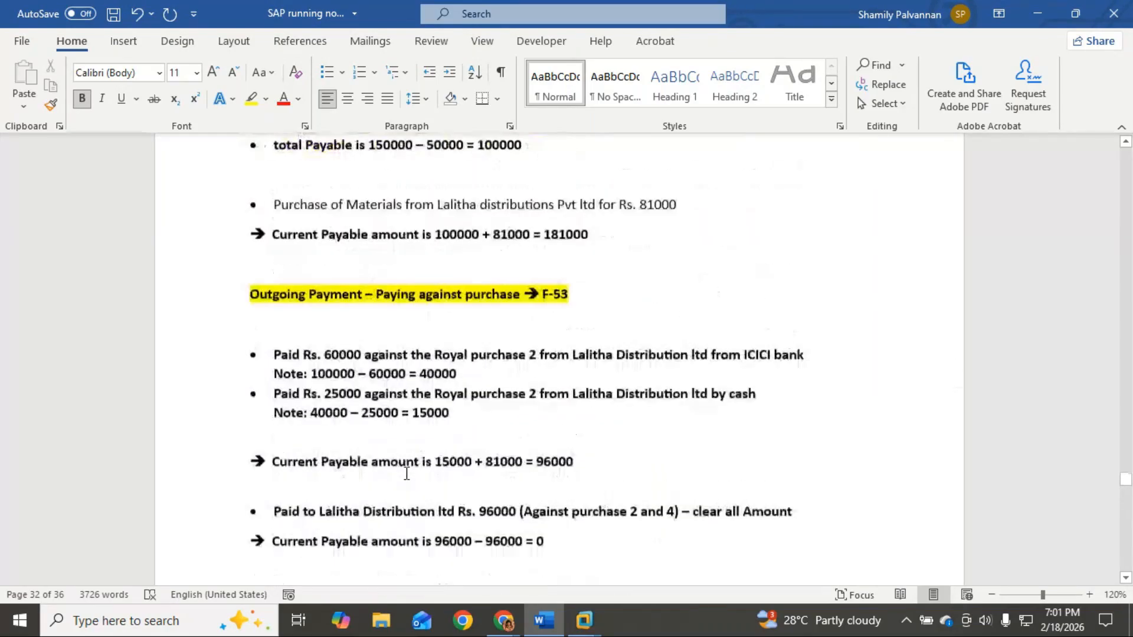
scroll(406, 473, up, 4)
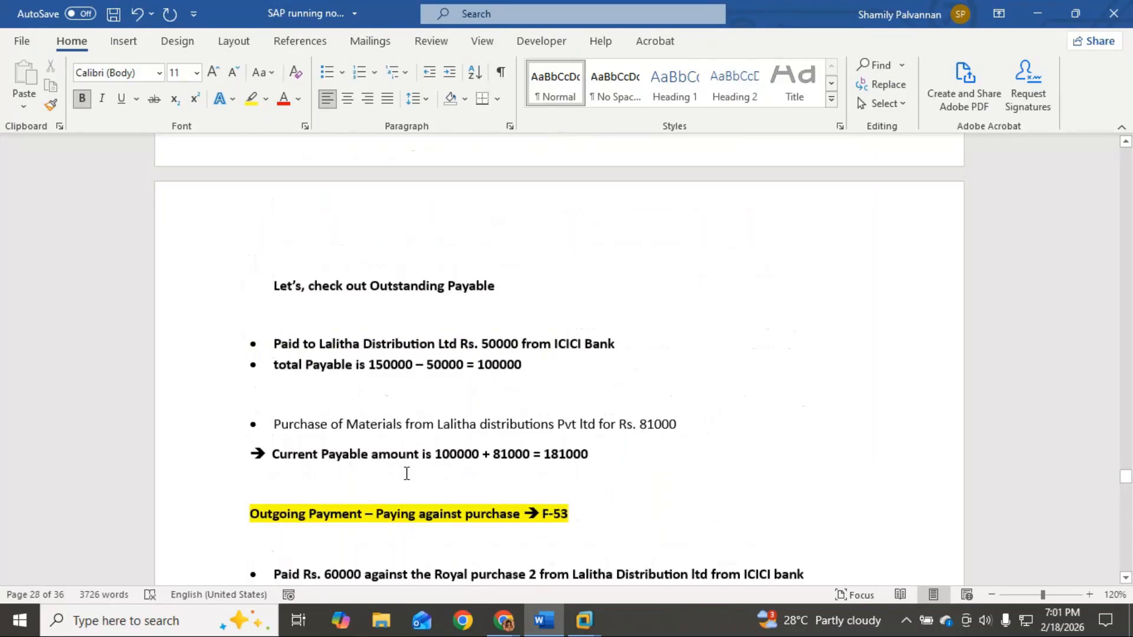
scroll(406, 473, up, 12)
scroll(406, 473, up, 10)
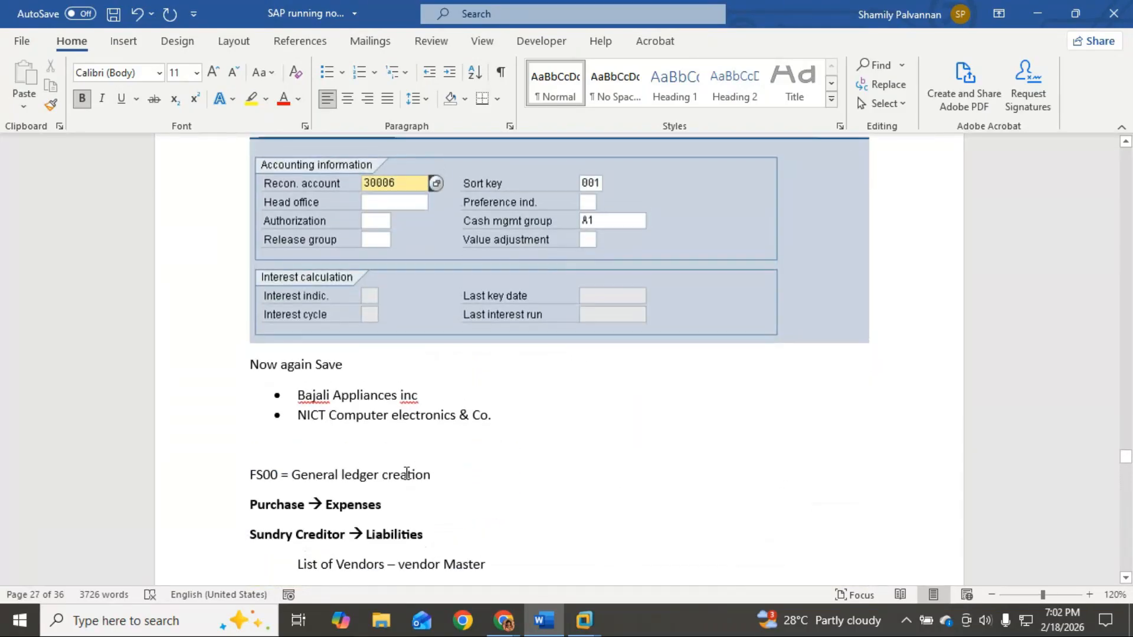
scroll(406, 474, up, 10)
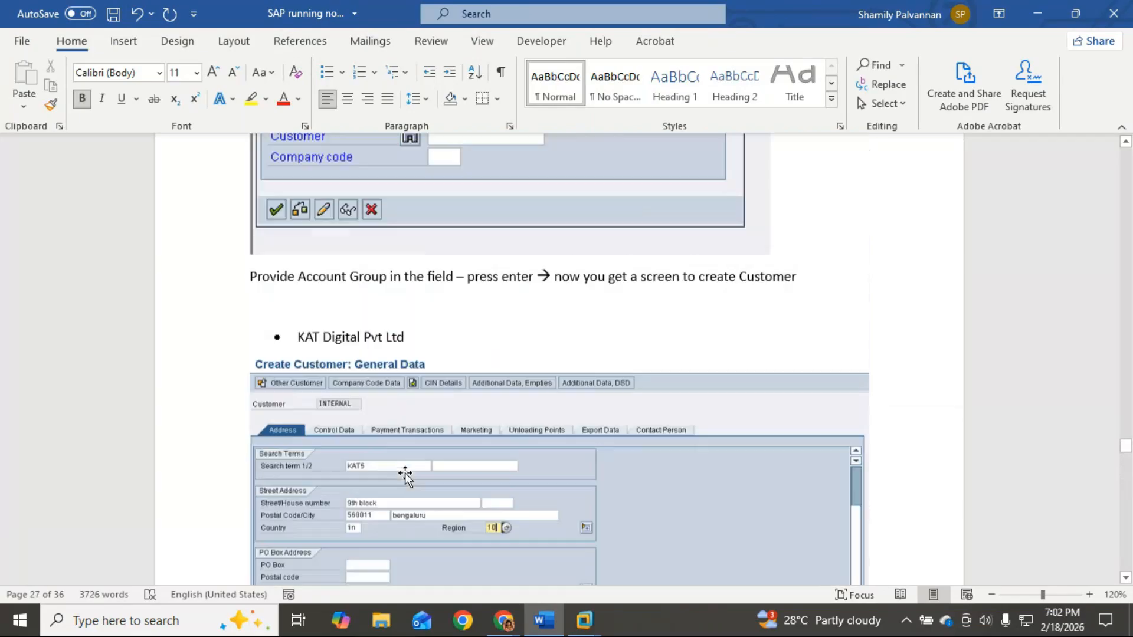
scroll(405, 473, up, 8)
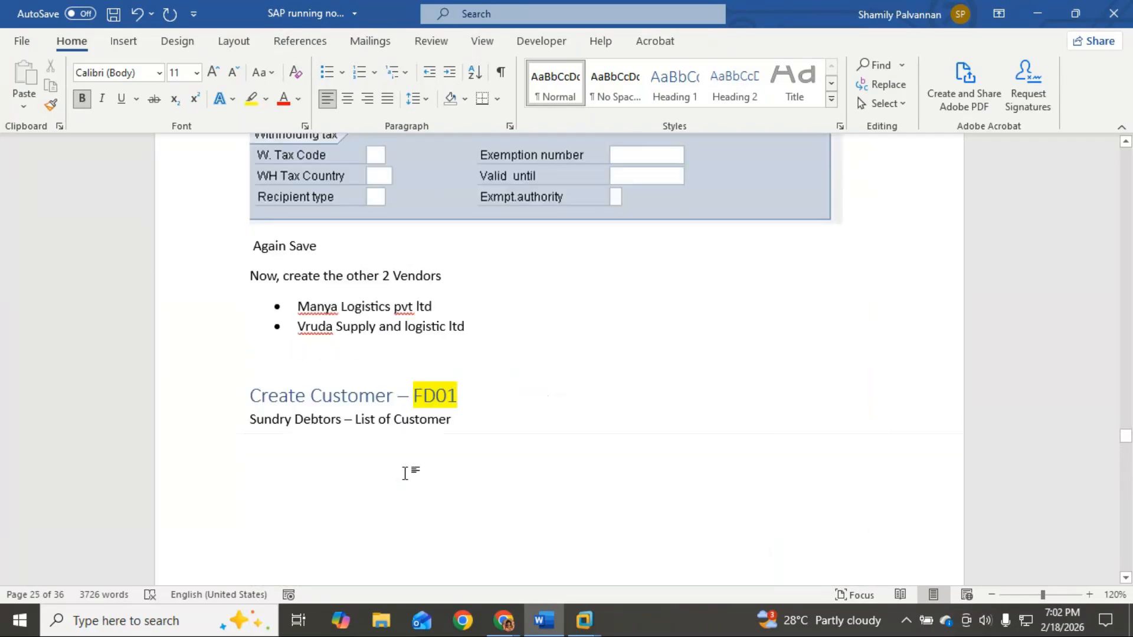
scroll(405, 473, up, 10)
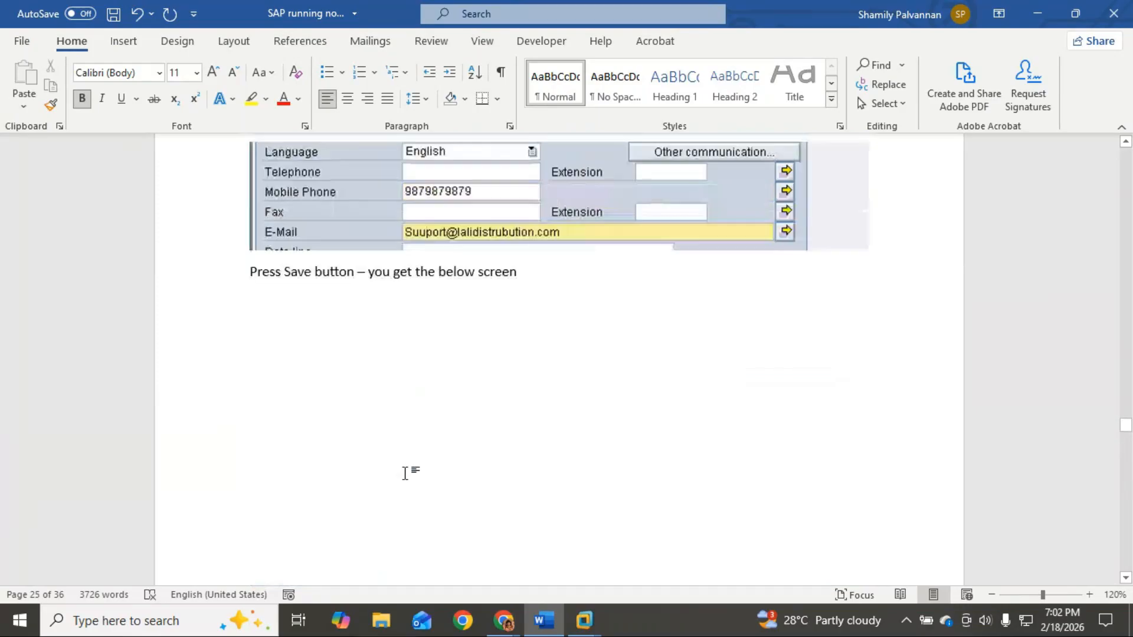
scroll(405, 473, up, 10)
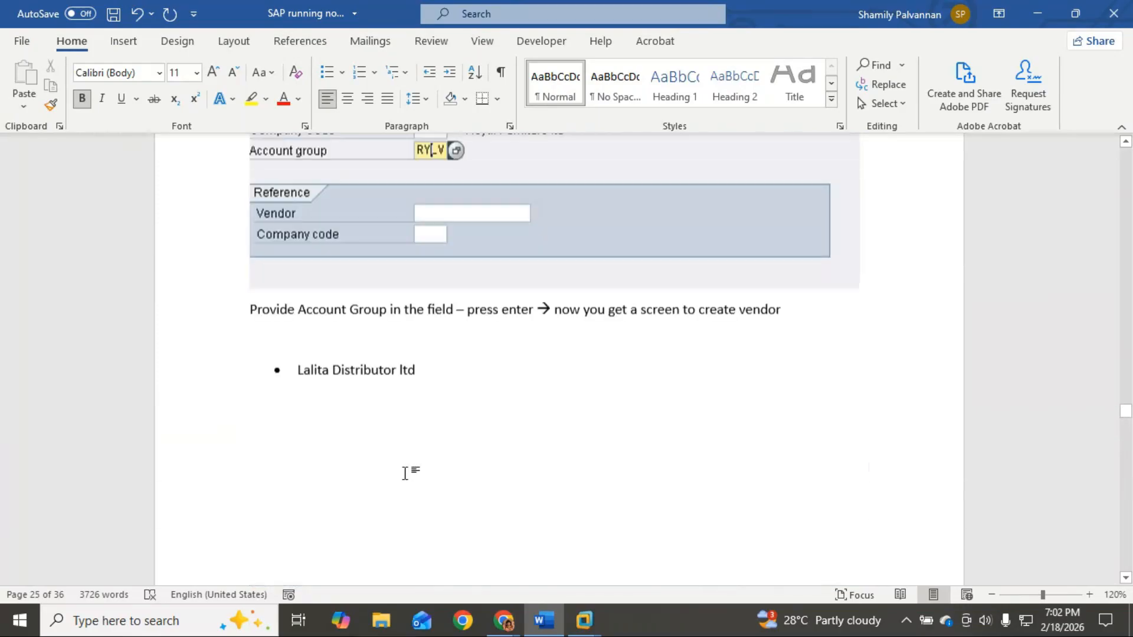
scroll(405, 473, up, 10)
scroll(406, 474, up, 10)
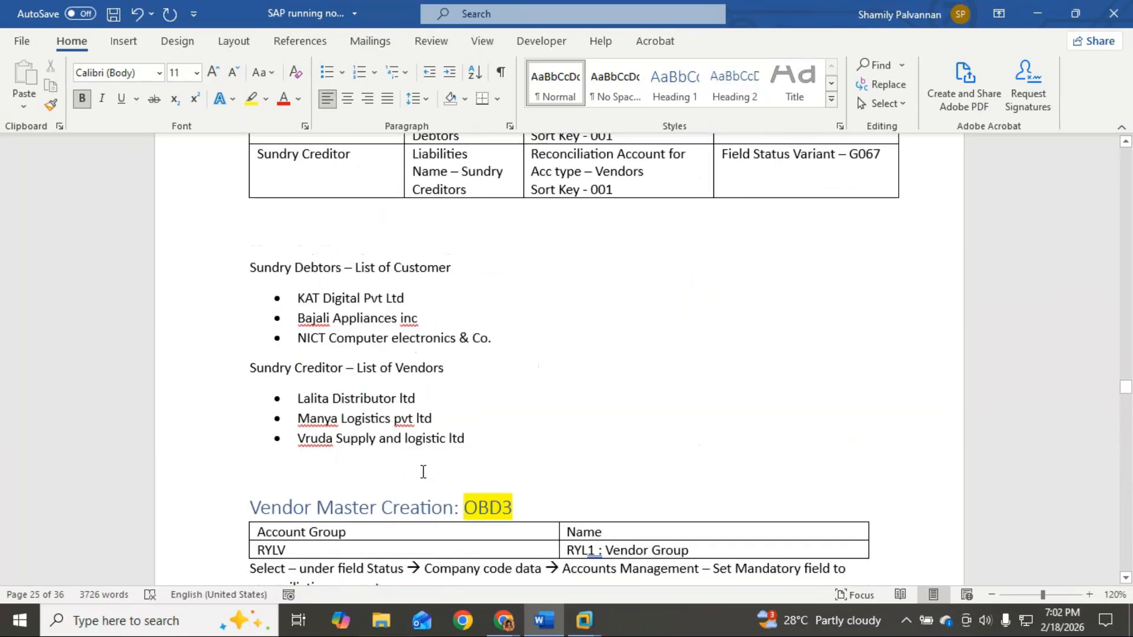
Step: Copy the three customer bullets and paste them below the Sundry Debtors (Customers) heading
drag(514, 338, 282, 298)
key(ctrl+c)
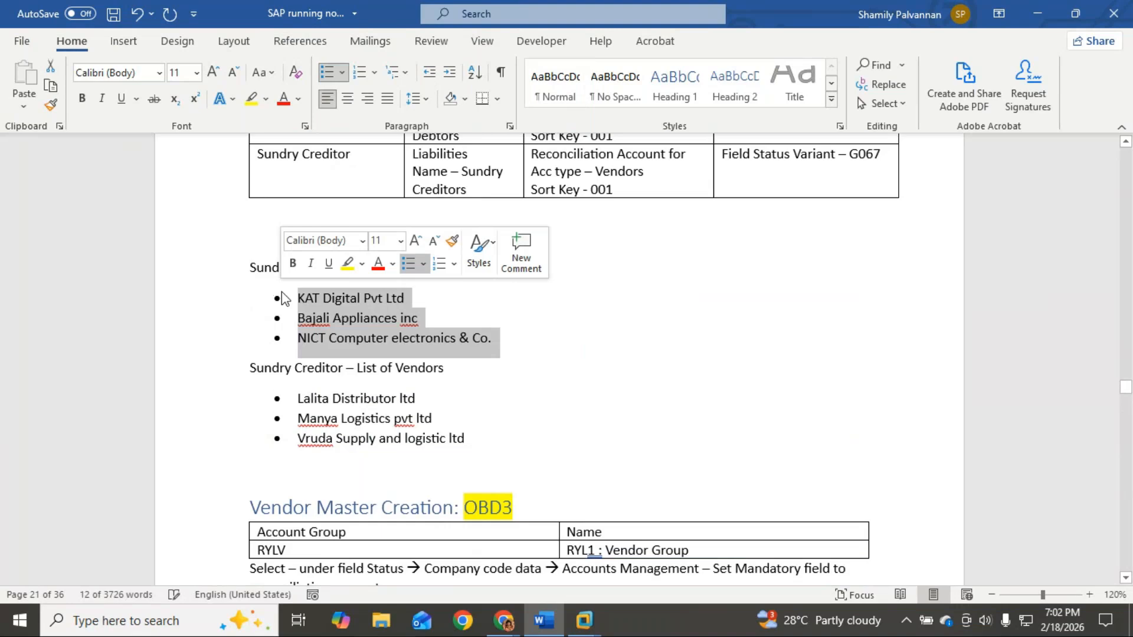
scroll(1087, 489, down, 4)
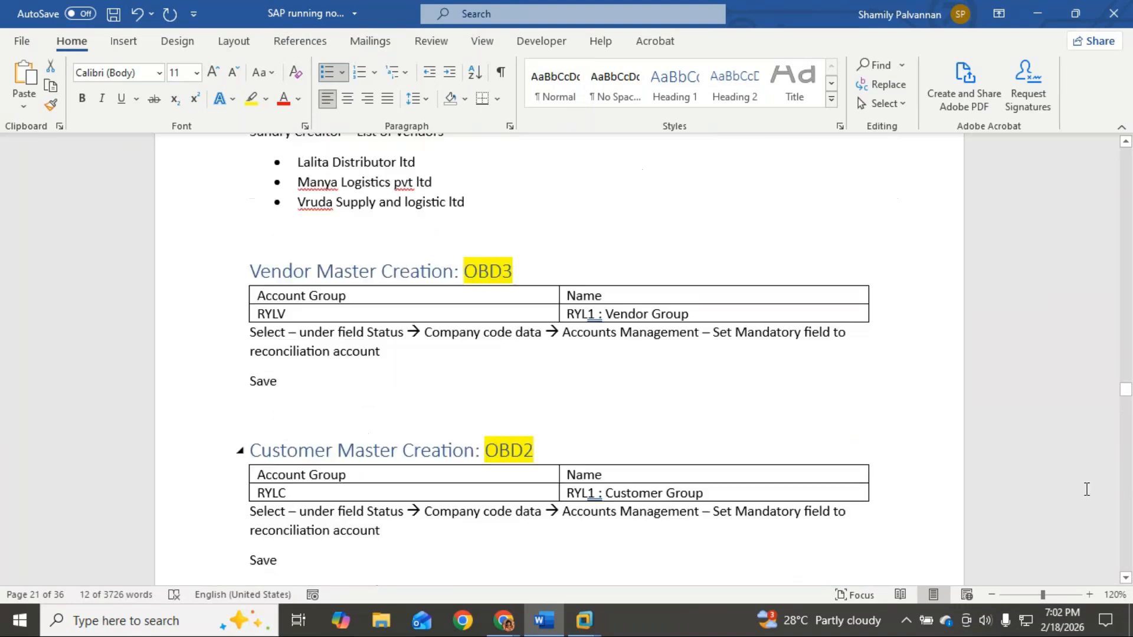
drag(1126, 392, 1123, 569)
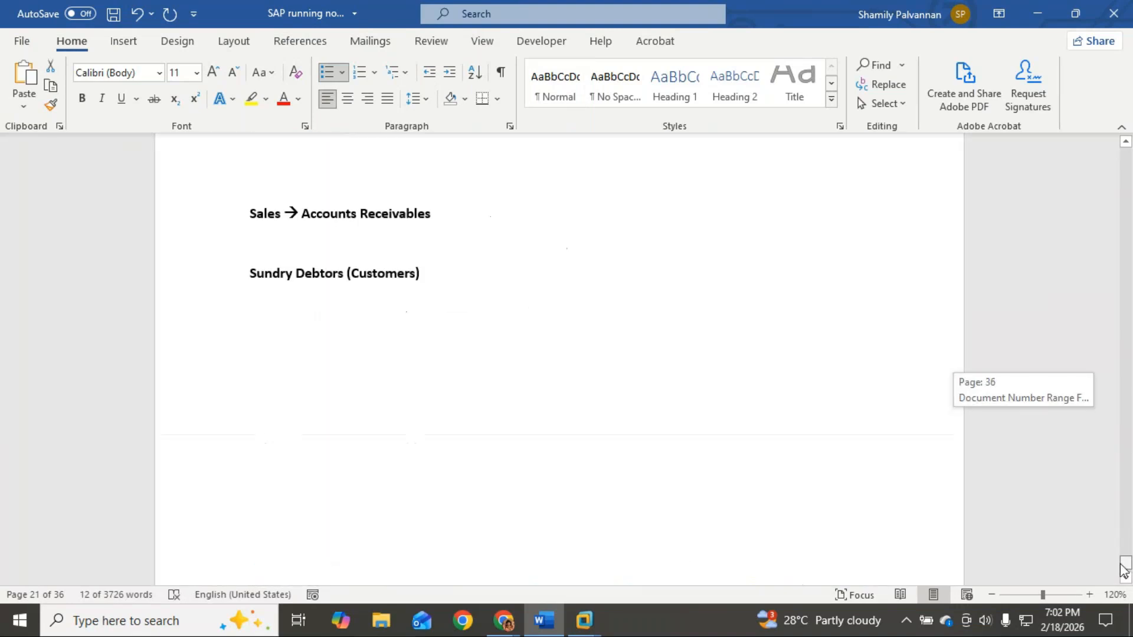
click(420, 274)
key(Return)
key(ctrl+v)
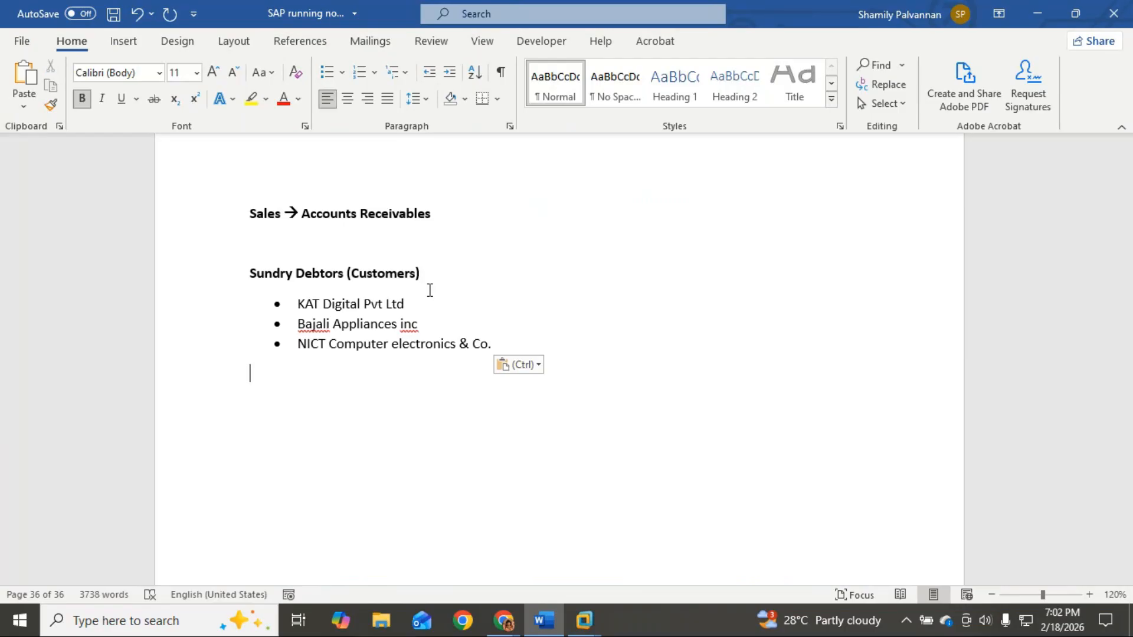
Step: Undo the automatic '1.' numbering and leave an empty paragraph below the pasted list
text(1.)
key(BackSpace)
key(Return)
key(Return)
key(BackSpace)
key(BackSpace)
key(BackSpace)
key(BackSpace)
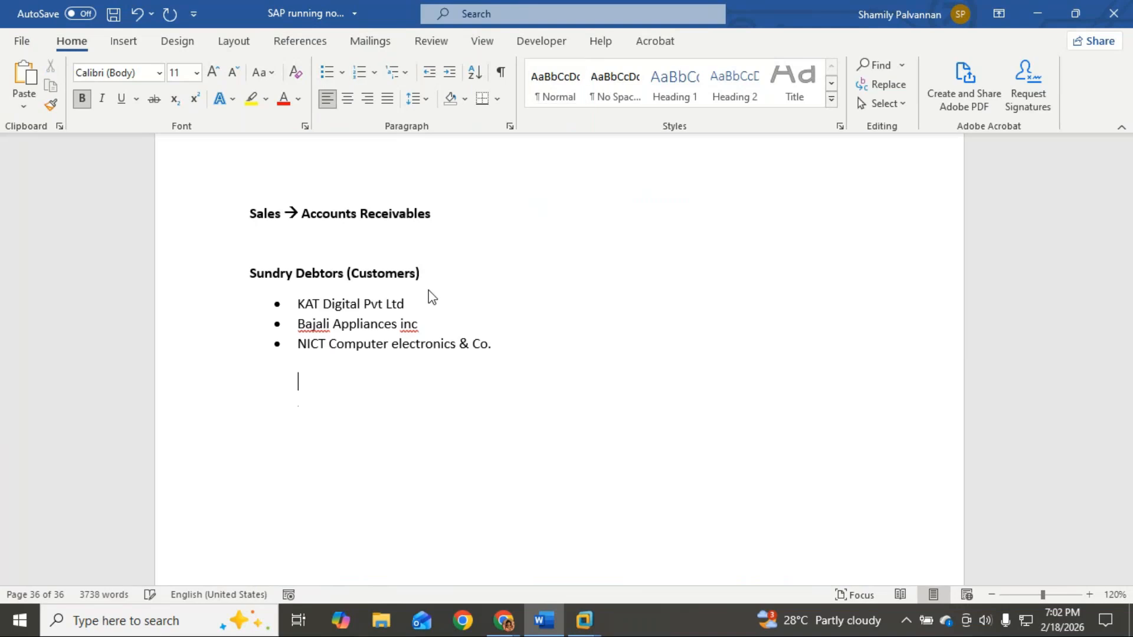
key(BackSpace)
key(Return)
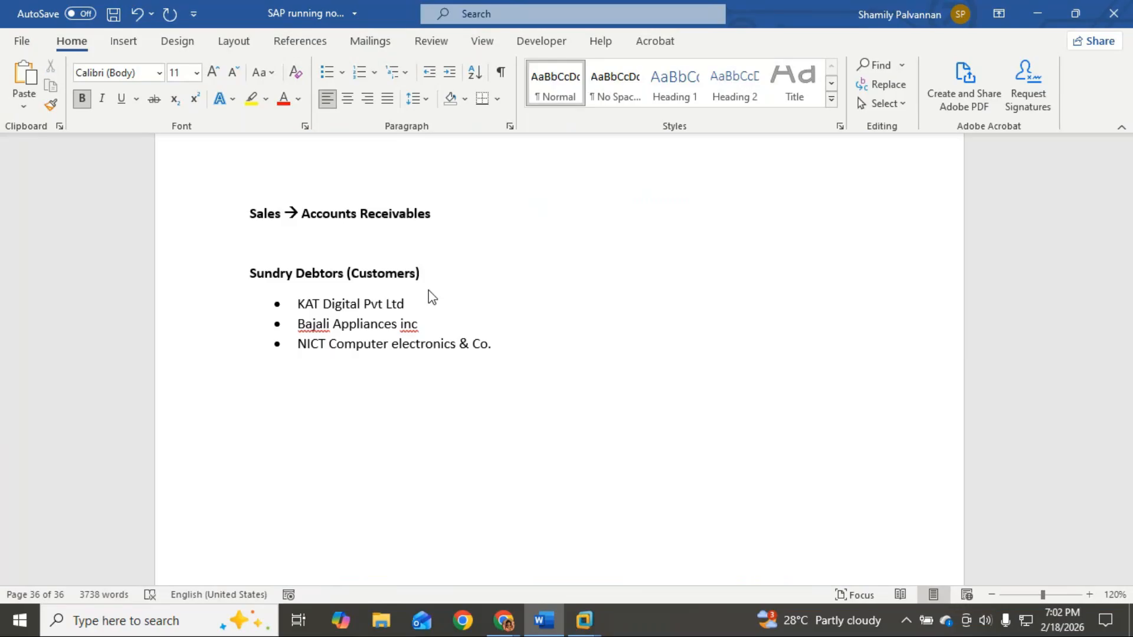
Step: Type the numbered item '1. Sales to KAT Digitals Pvt ltd Rs. 66000 on credit'
text(1. Sales to )
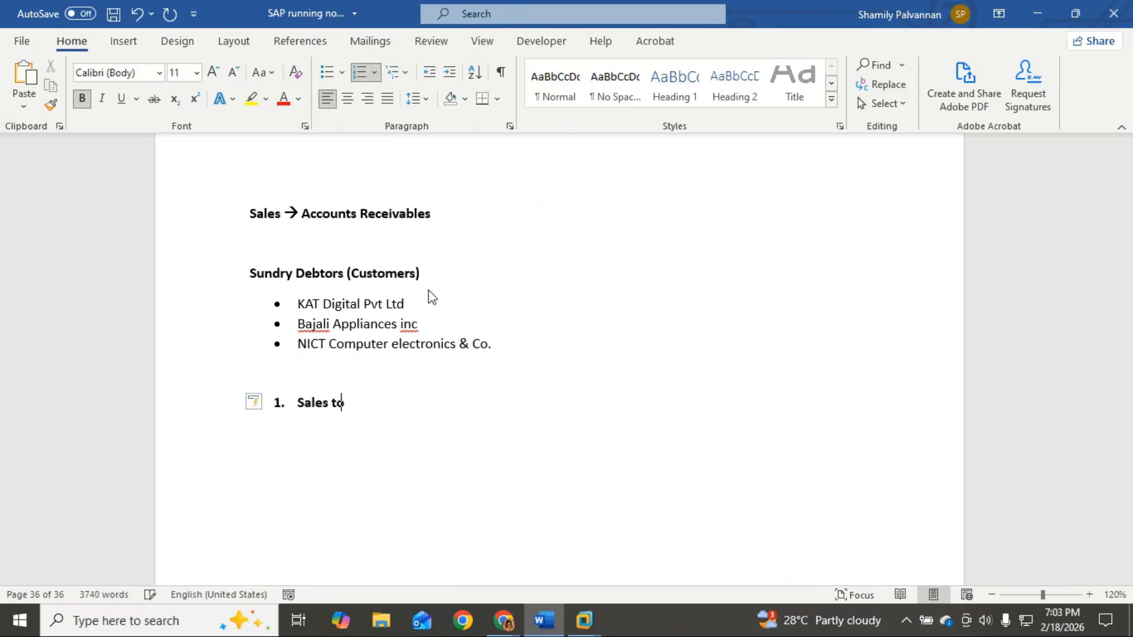
text(KAT Digitals )
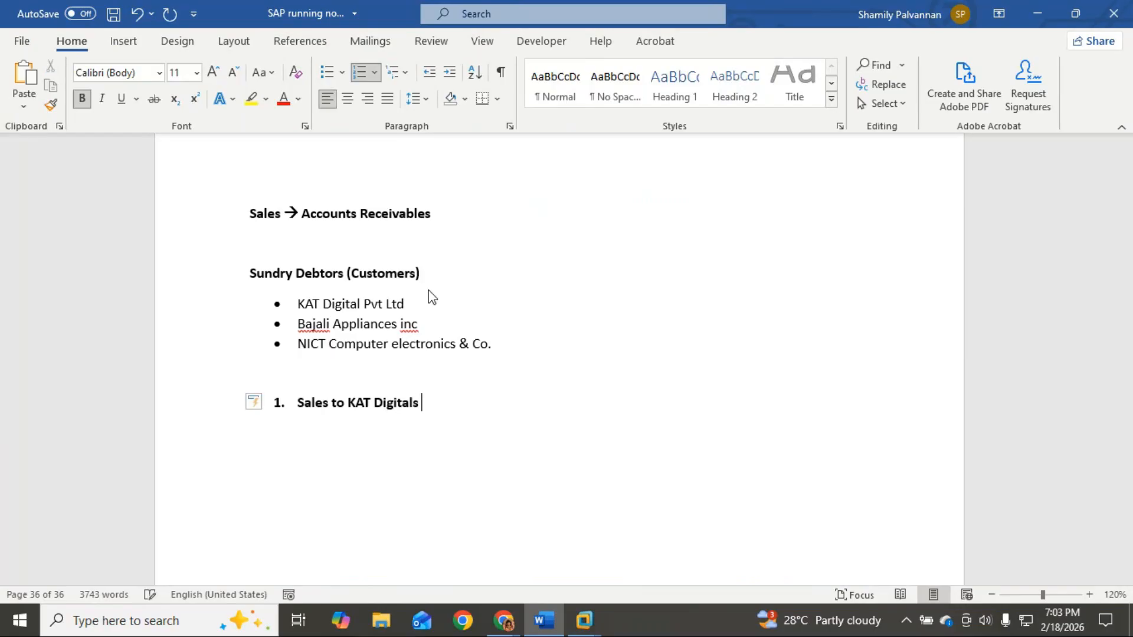
text(Pvt )
text(ltd)
text( Rs.)
text(75)
key(BackSpace)
key(BackSpace)
text(66000)
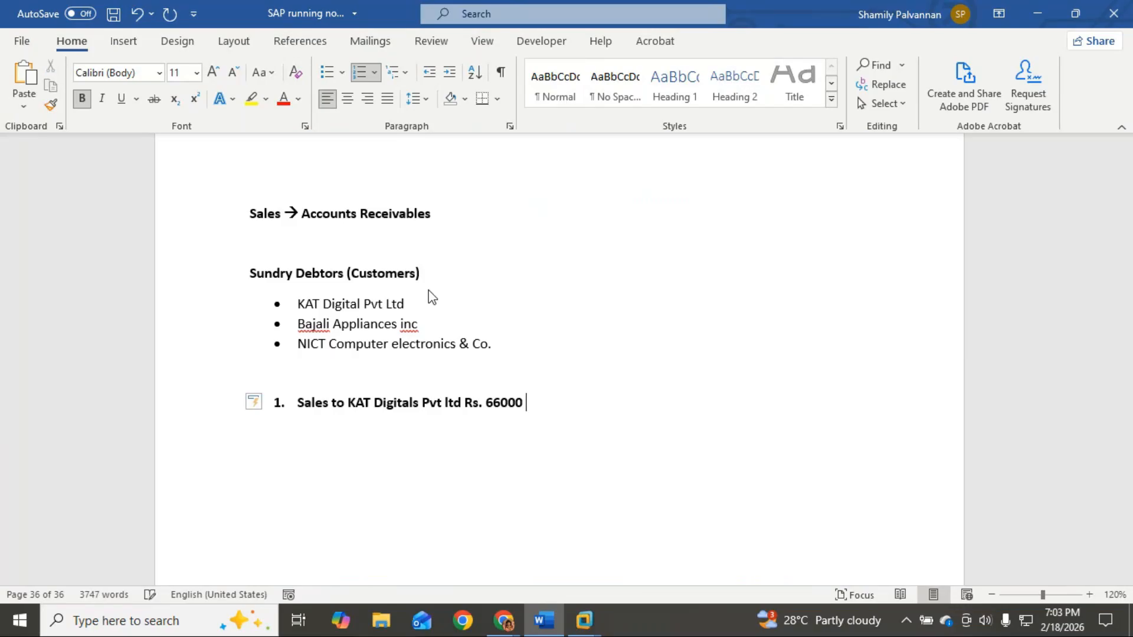
text( on credit)
Step: Scroll back to the document type number range table and copy it
scroll(464, 215, up, 5)
scroll(480, 236, up, 15)
scroll(483, 245, up, 15)
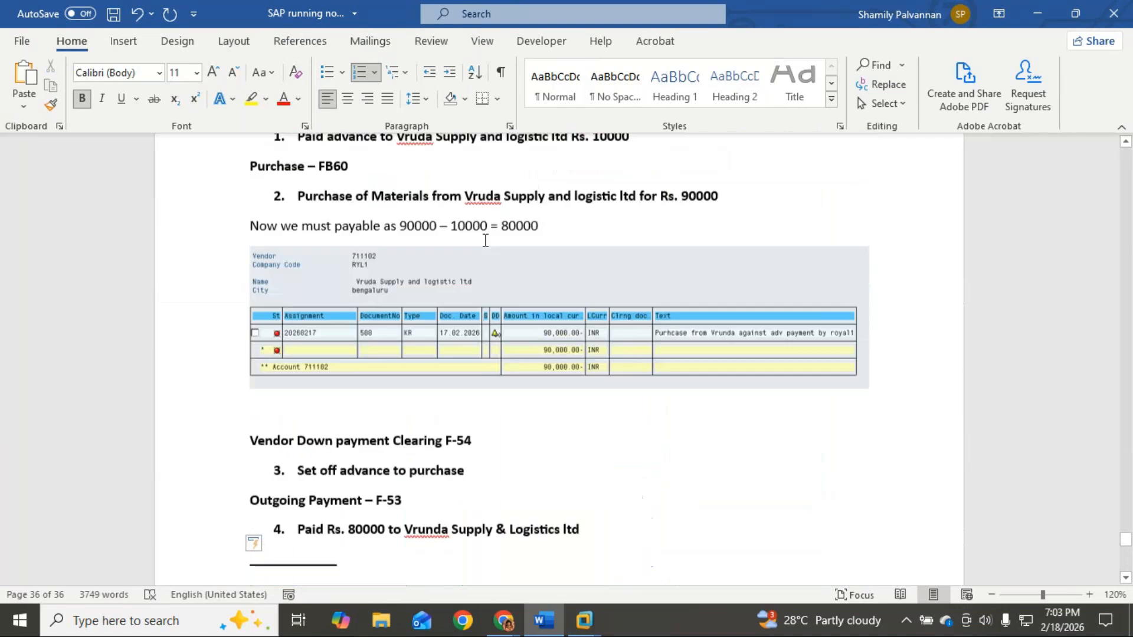
scroll(485, 241, up, 15)
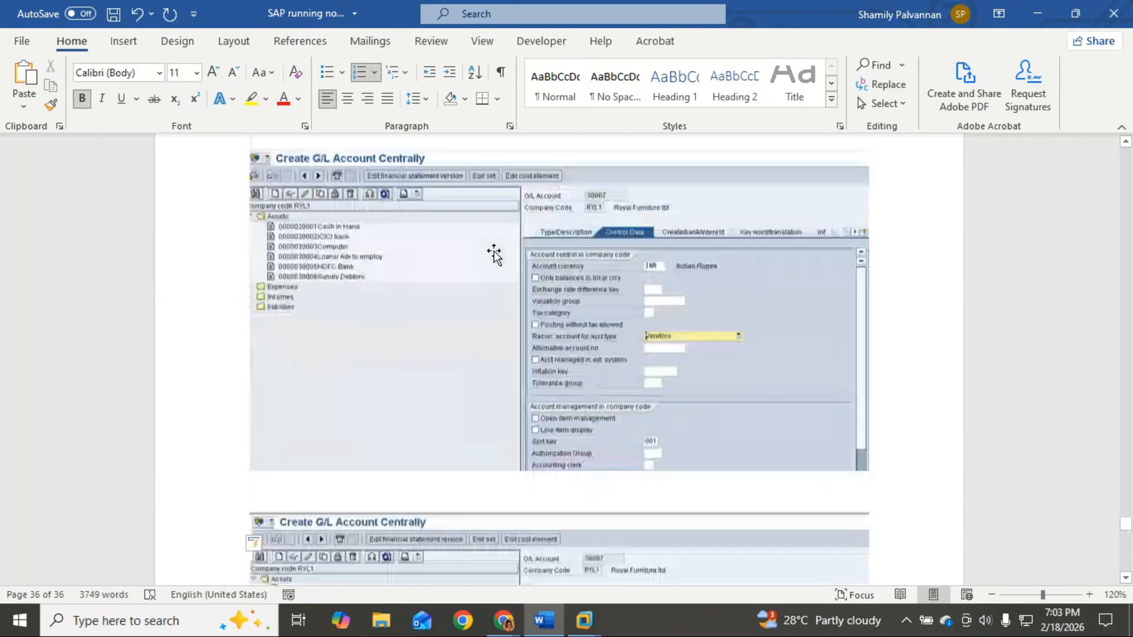
scroll(495, 255, up, 15)
scroll(495, 251, up, 15)
scroll(495, 252, up, 1)
click(259, 249)
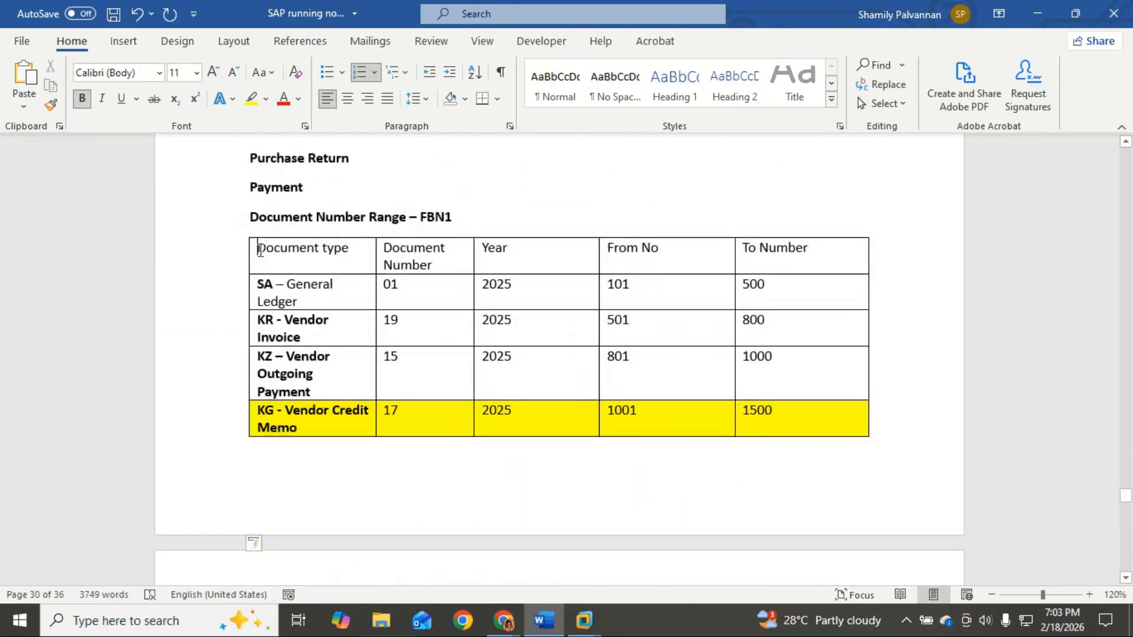
drag(260, 251, 802, 250)
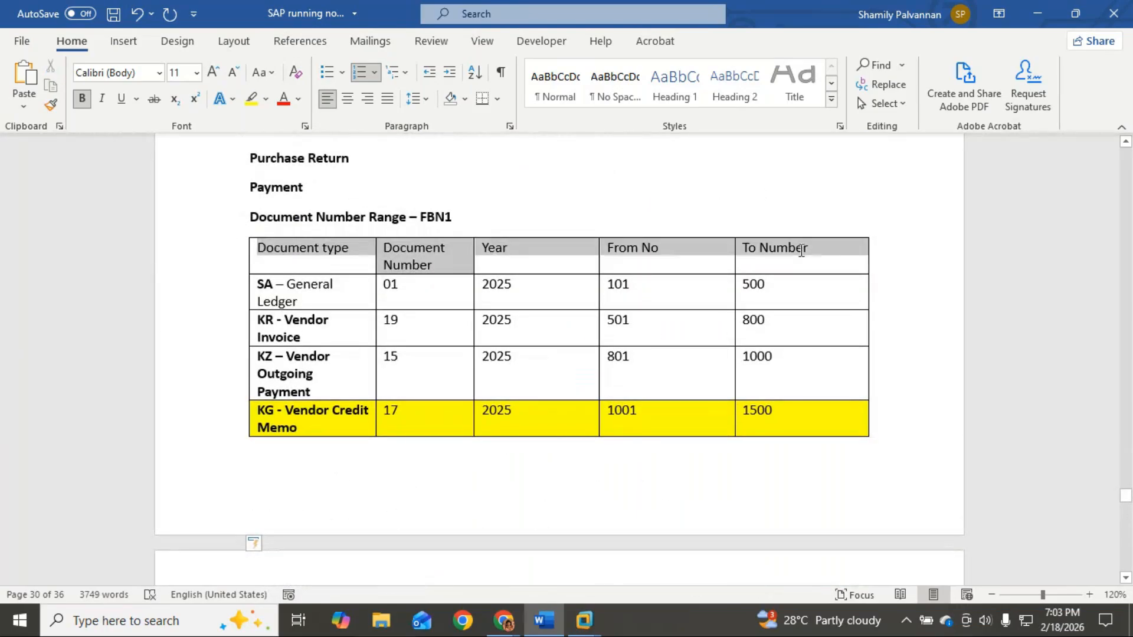
right_click(821, 293)
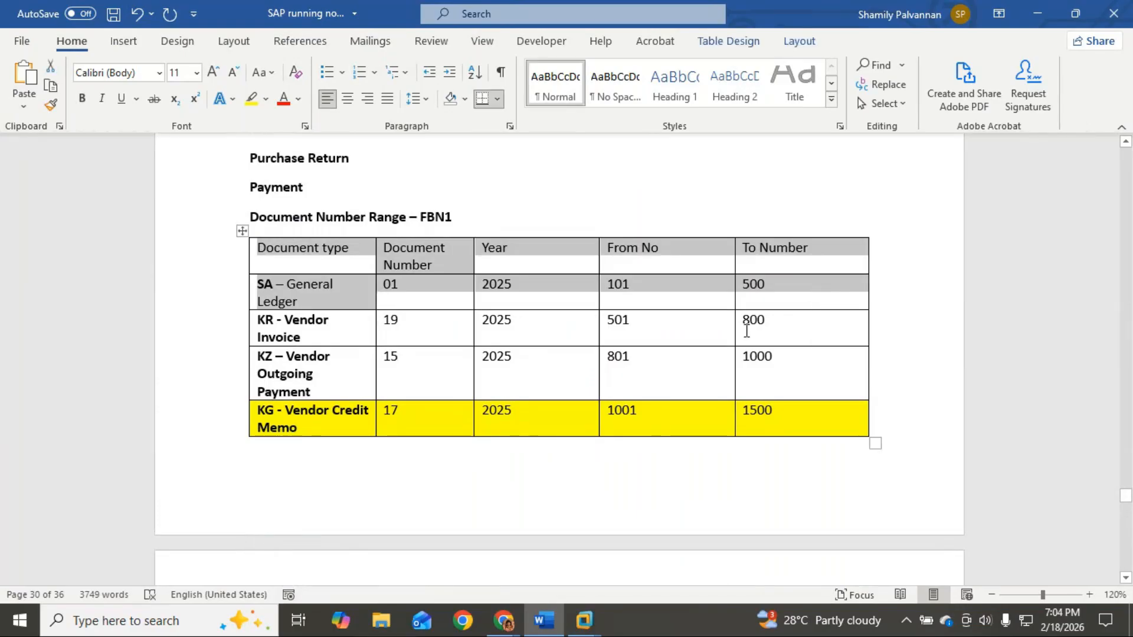
Step: Paste the SA – General Ledger table (01, 2025, 101–500) after the NICT bullet, with a blank line above the sales item
scroll(683, 357, down, 3)
scroll(684, 359, down, 8)
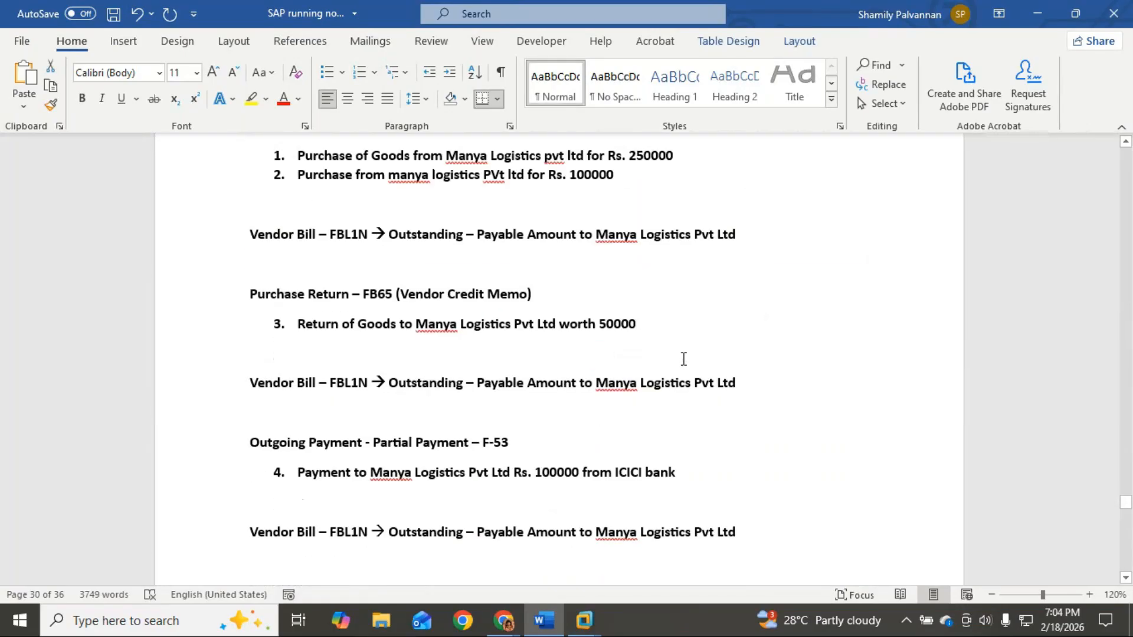
scroll(683, 358, down, 20)
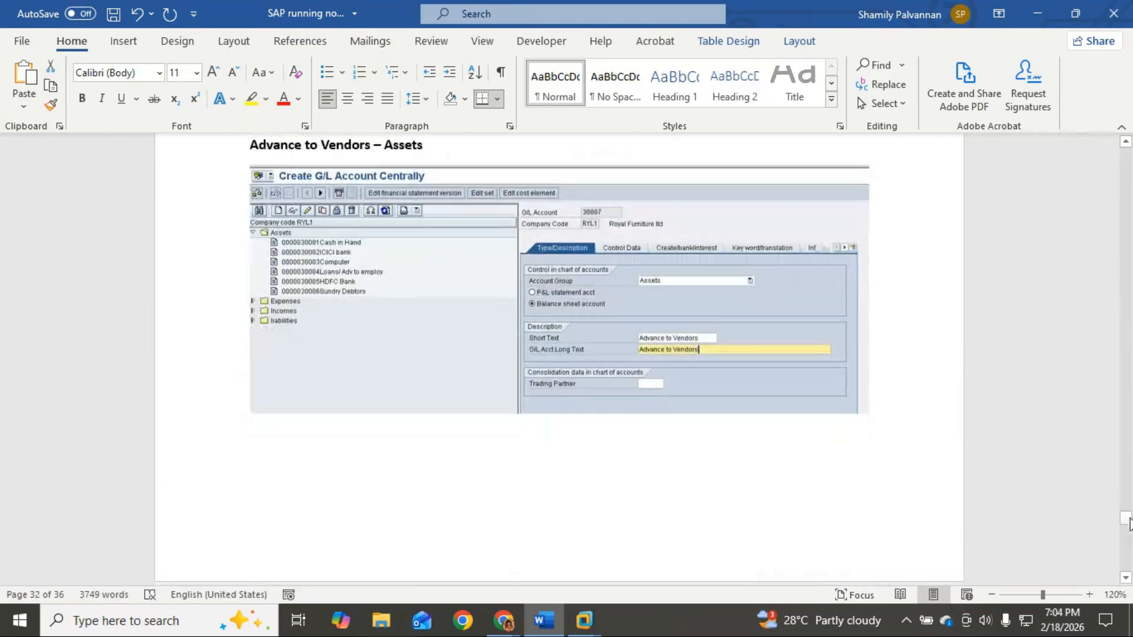
drag(1129, 522, 1127, 563)
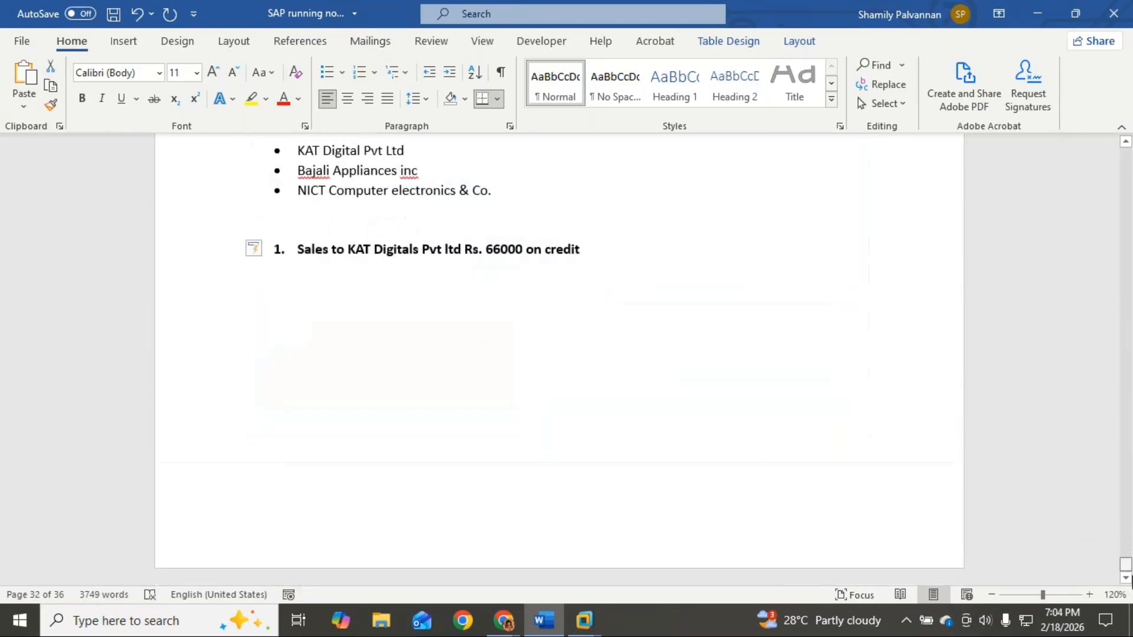
click(338, 311)
click(519, 210)
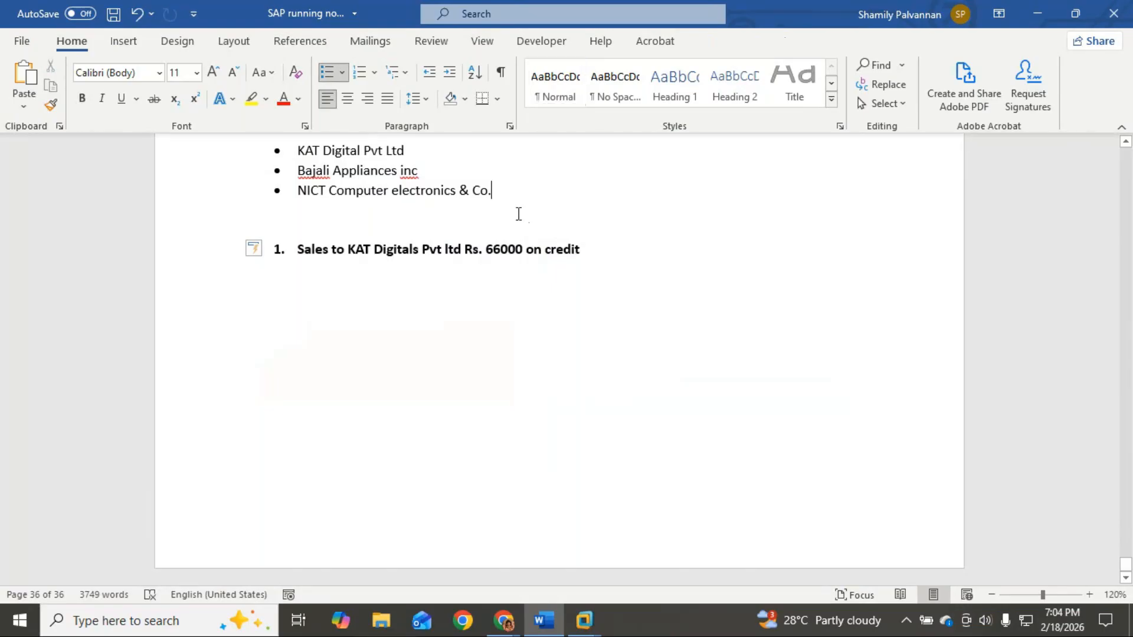
key(Return)
key(Return)
key(ctrl+v)
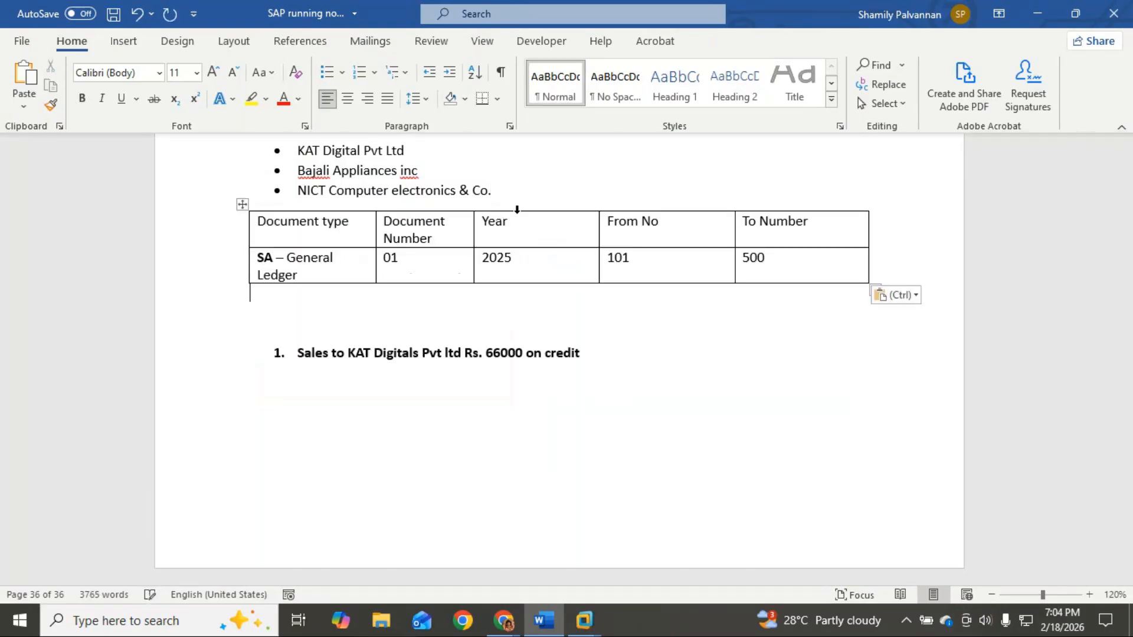
click(357, 263)
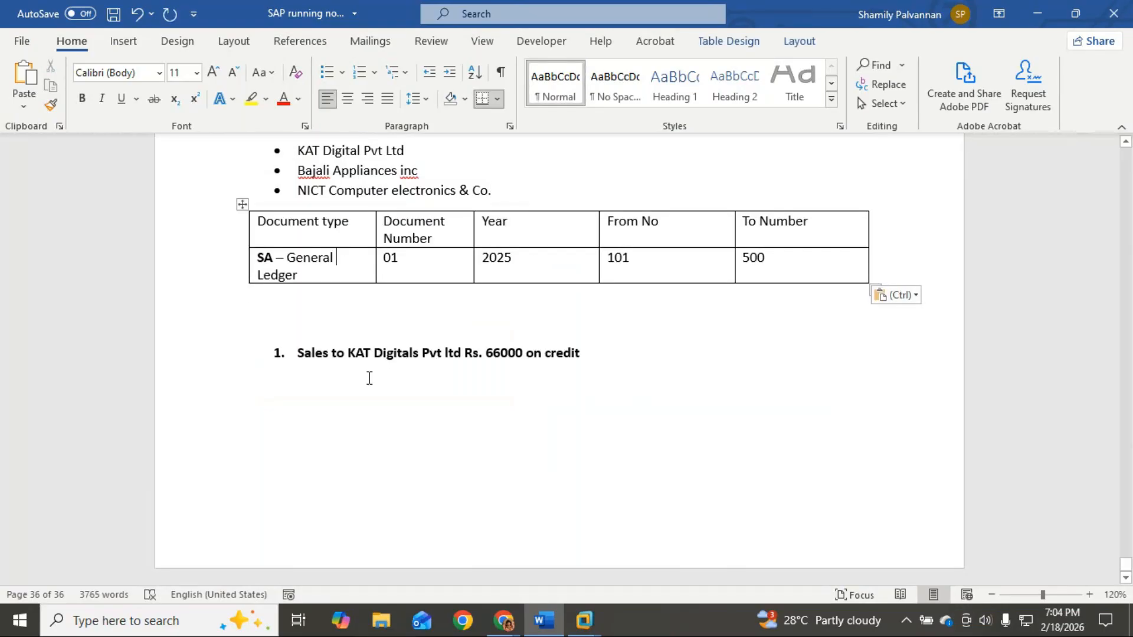
click(602, 367)
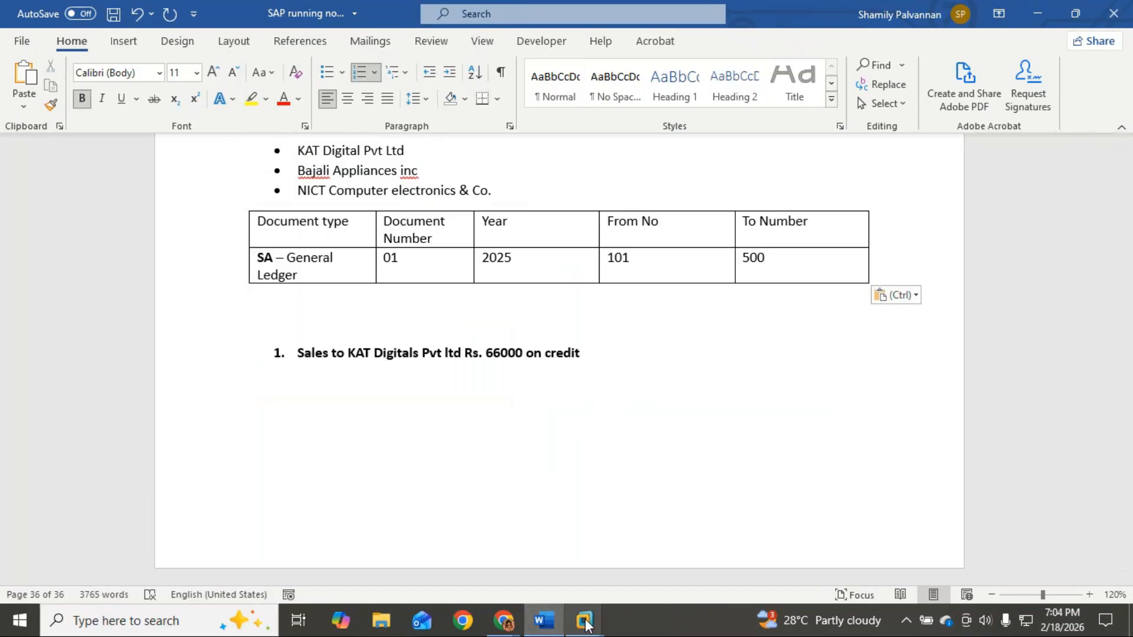
click(372, 321)
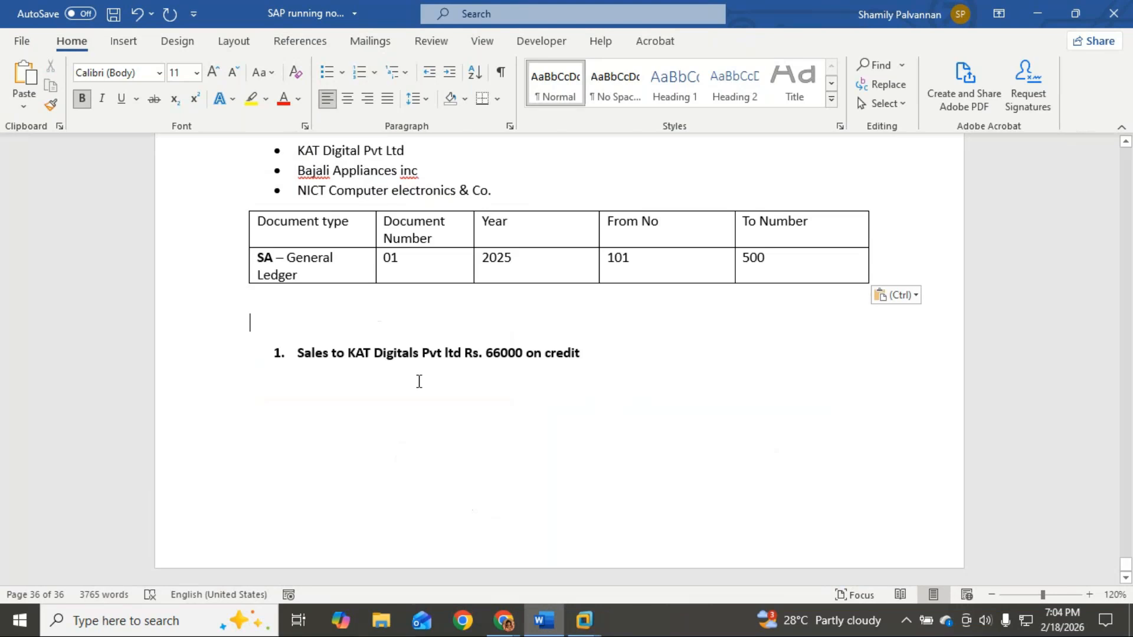
key(Return)
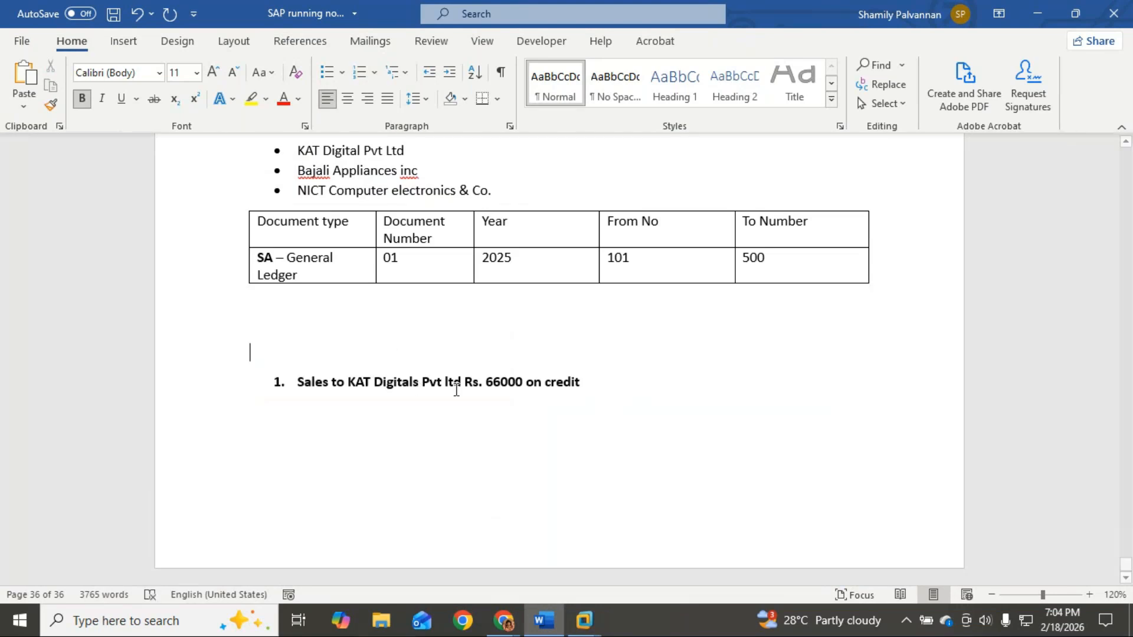
Step: In the ECC VM, enter /nfb70 to open Enter Customer Invoice for A101, then minimize the VM
mouse_move(584, 620)
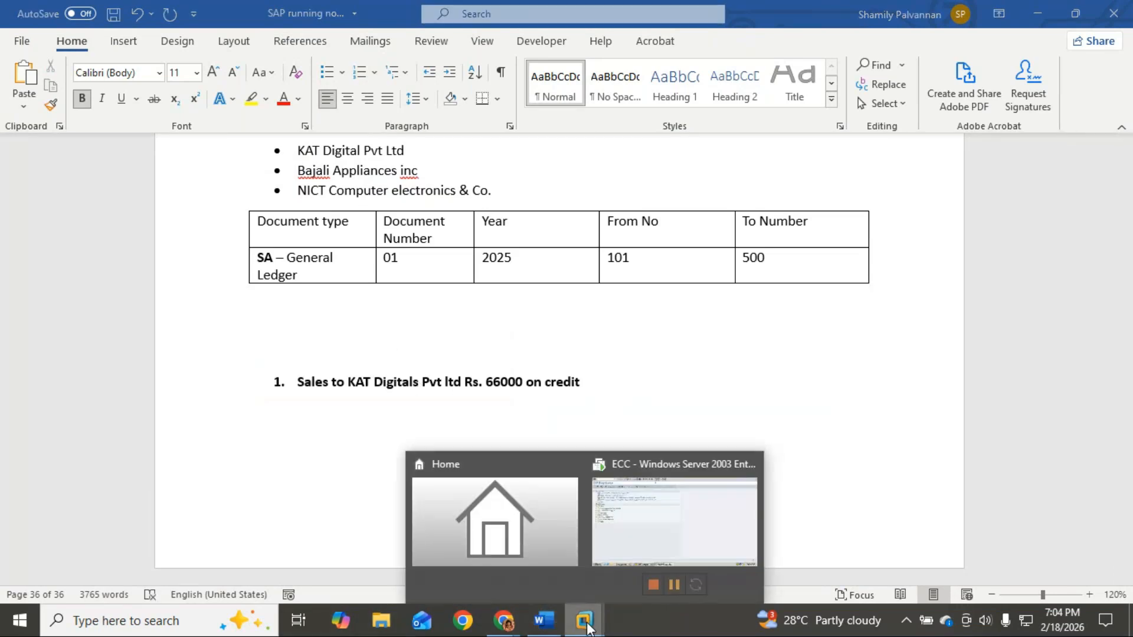
click(636, 546)
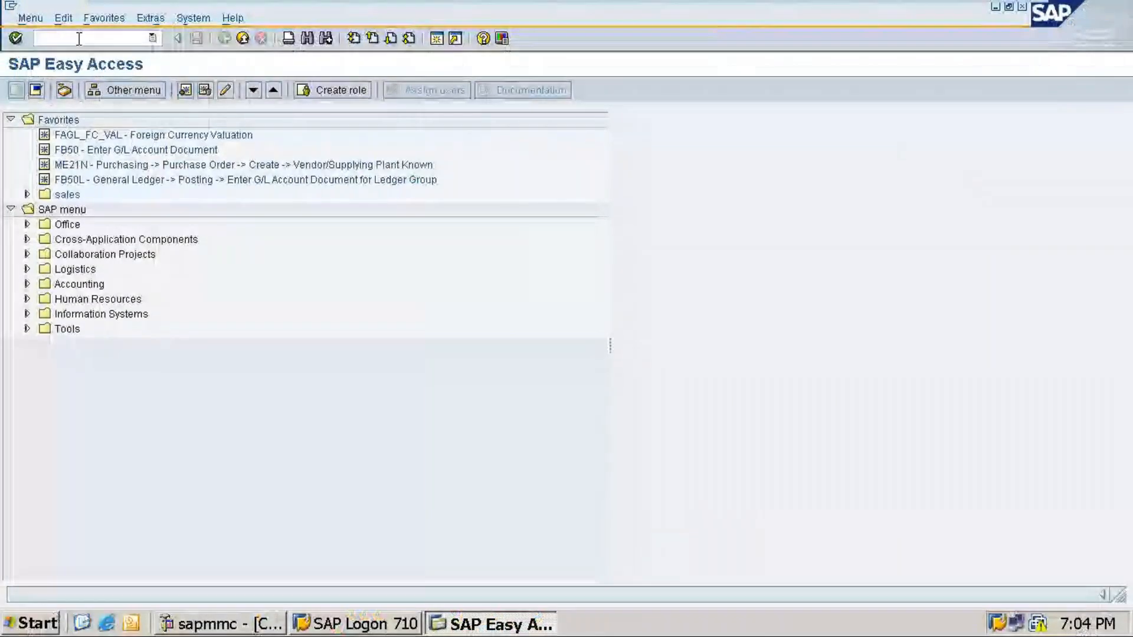
text(/)
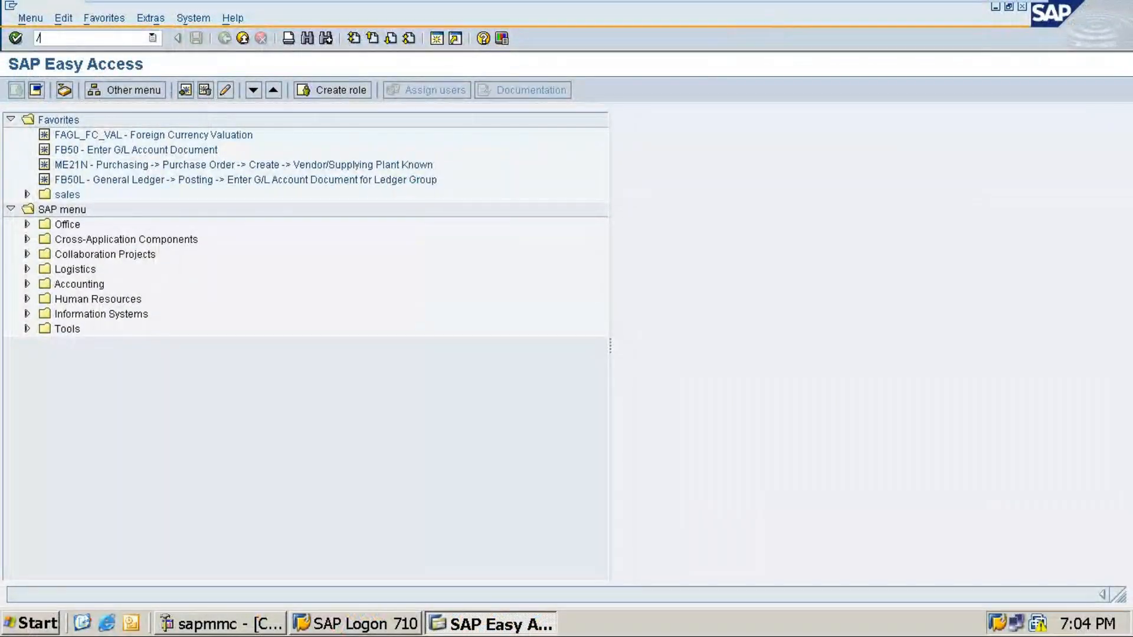
text(nfb70)
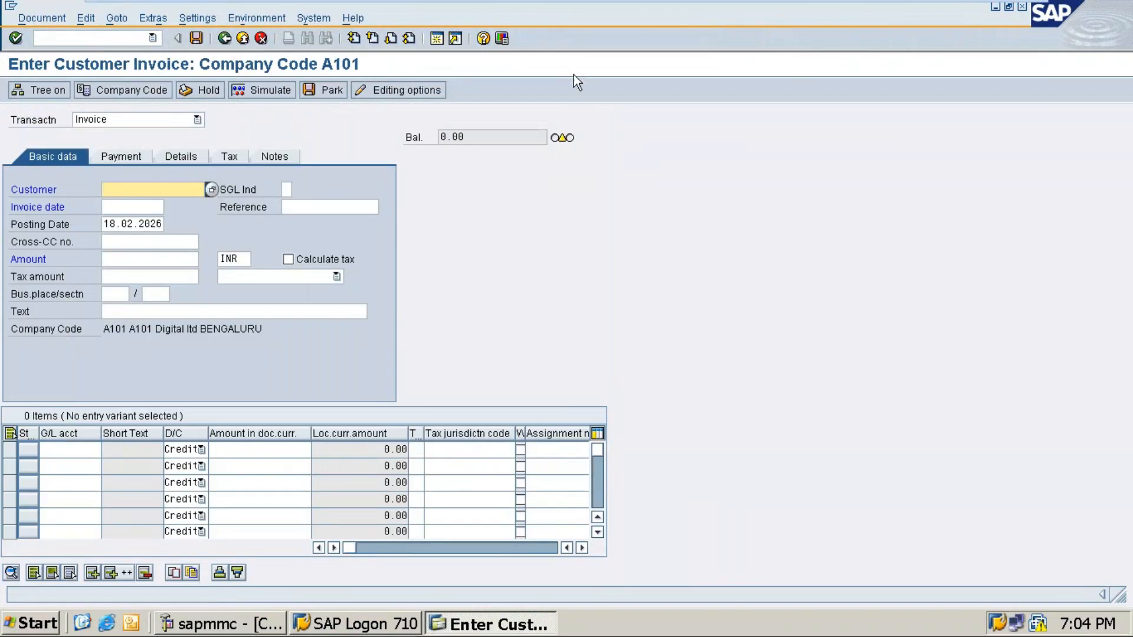
click(984, 3)
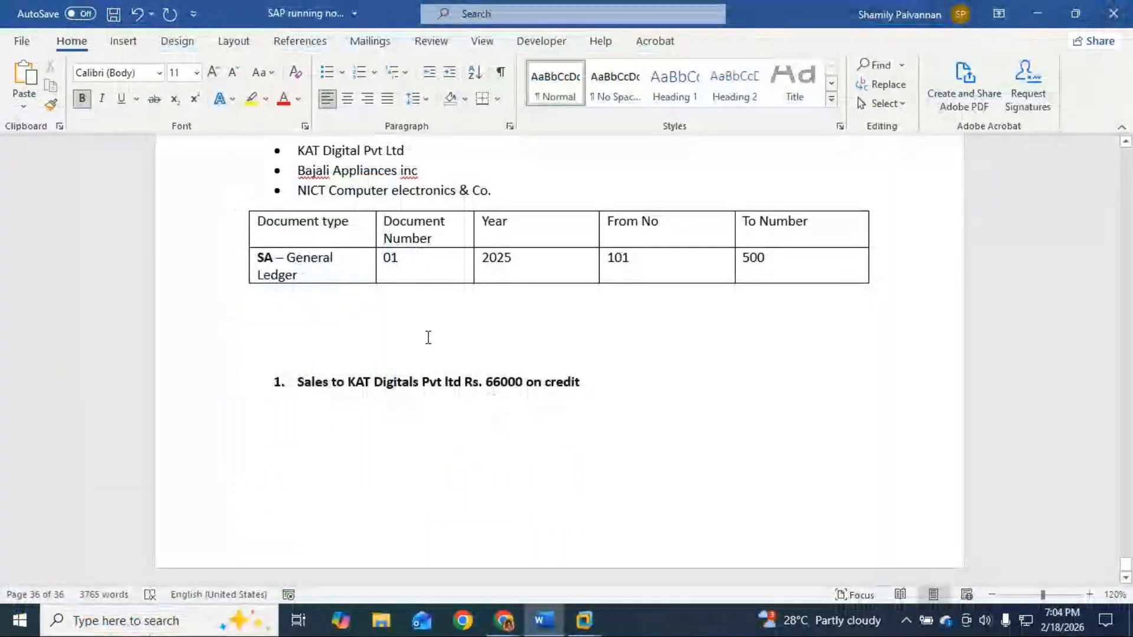
Step: Add 'Customer Document entry - Invoice --> FB70' as a Heading 1 above the sales item, then return to SAP
text(Cous)
key(BackSpace)
key(BackSpace)
key(BackSpace)
text(u)
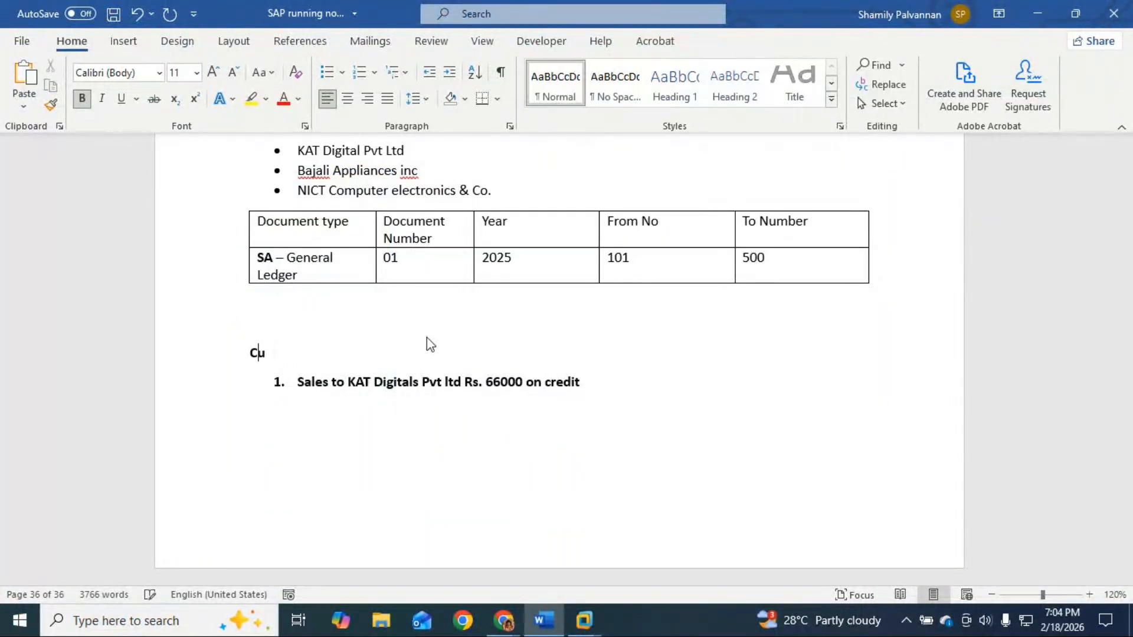
text(stomer Invou)
key(BackSpace)
key(BackSpace)
text(o)
key(BackSpace)
key(BackSpace)
key(BackSpace)
key(BackSpace)
key(BackSpace)
text(Document)
text( entr)
text(y -)
text( Invoice )
text(--> FB7)
text(0)
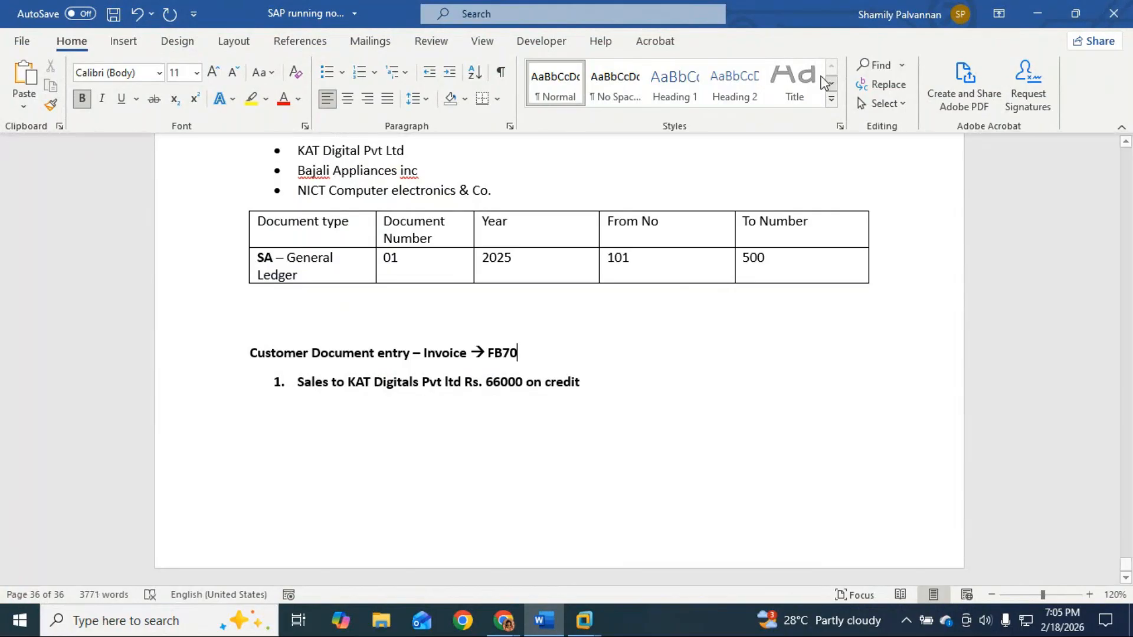
click(675, 88)
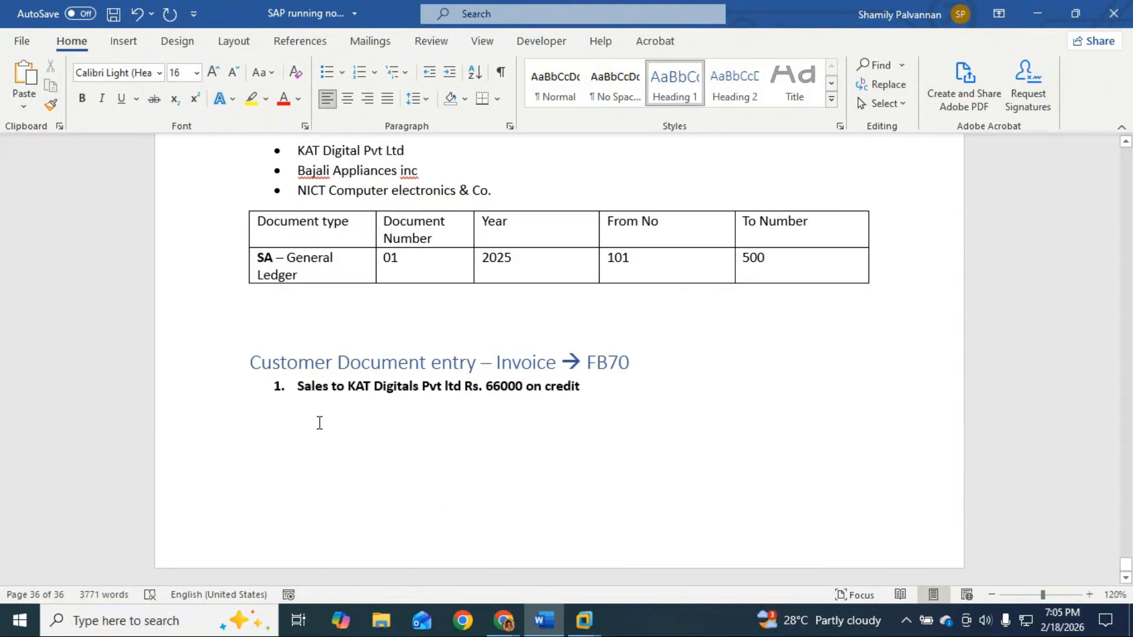
click(586, 387)
key(alt+Tab)
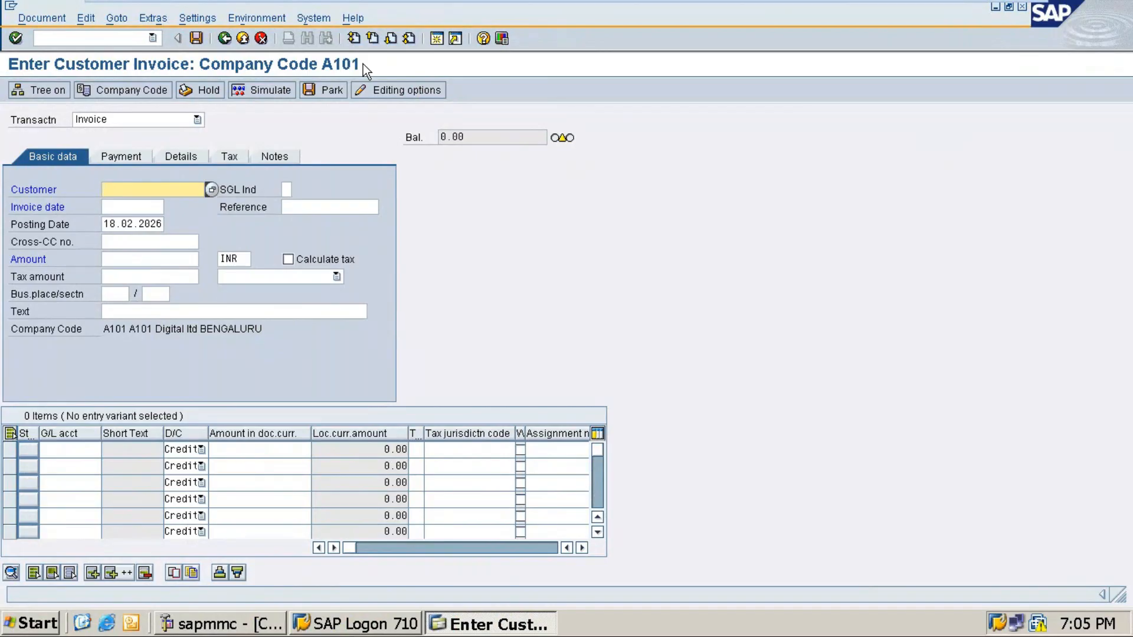
Step: Change the invoice company code from A101 to RYL1, Royal Furniture ltd Bengaluru
click(148, 94)
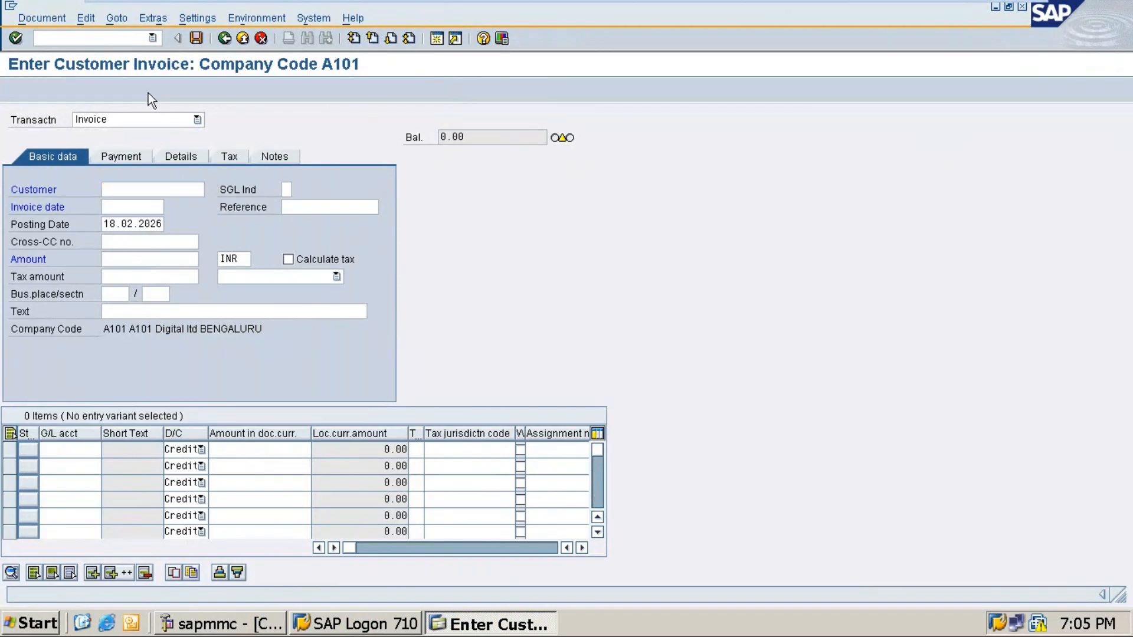
key(Right)
key(Right)
key(Right)
key(Right)
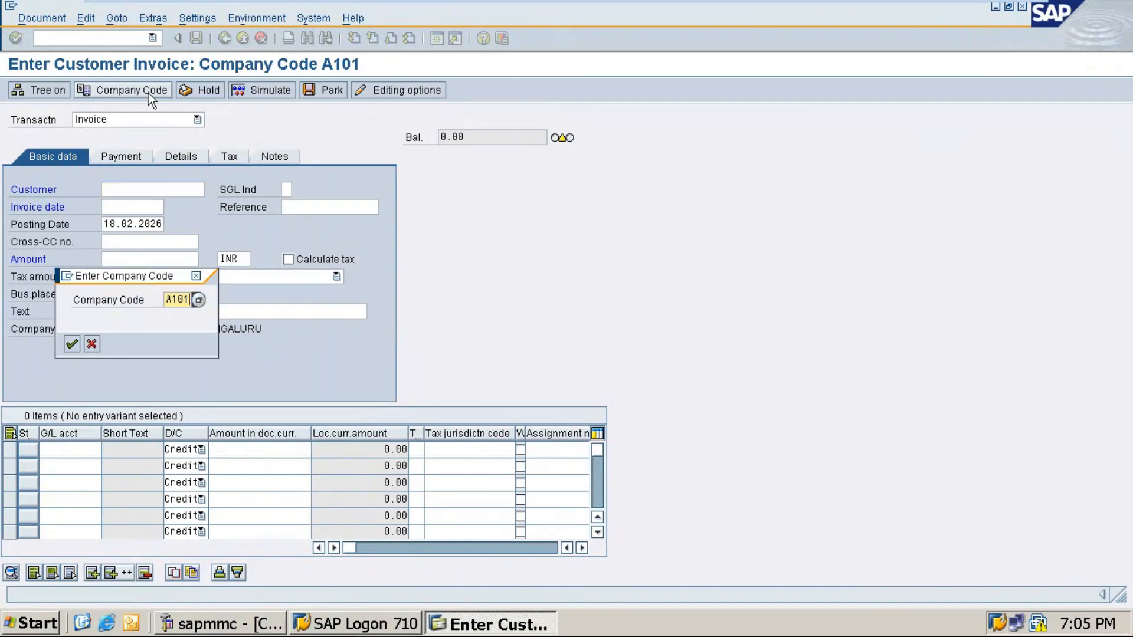
key(BackSpace)
key(BackSpace)
key(BackSpace)
key(BackSpace)
text(ry)
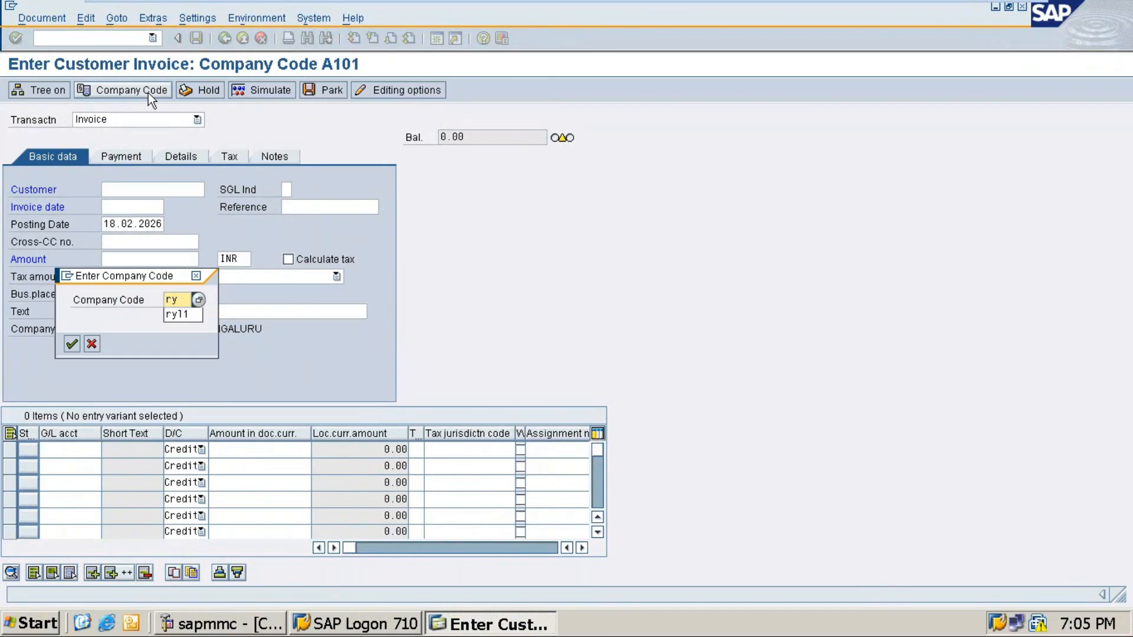
text(11)
key(Return)
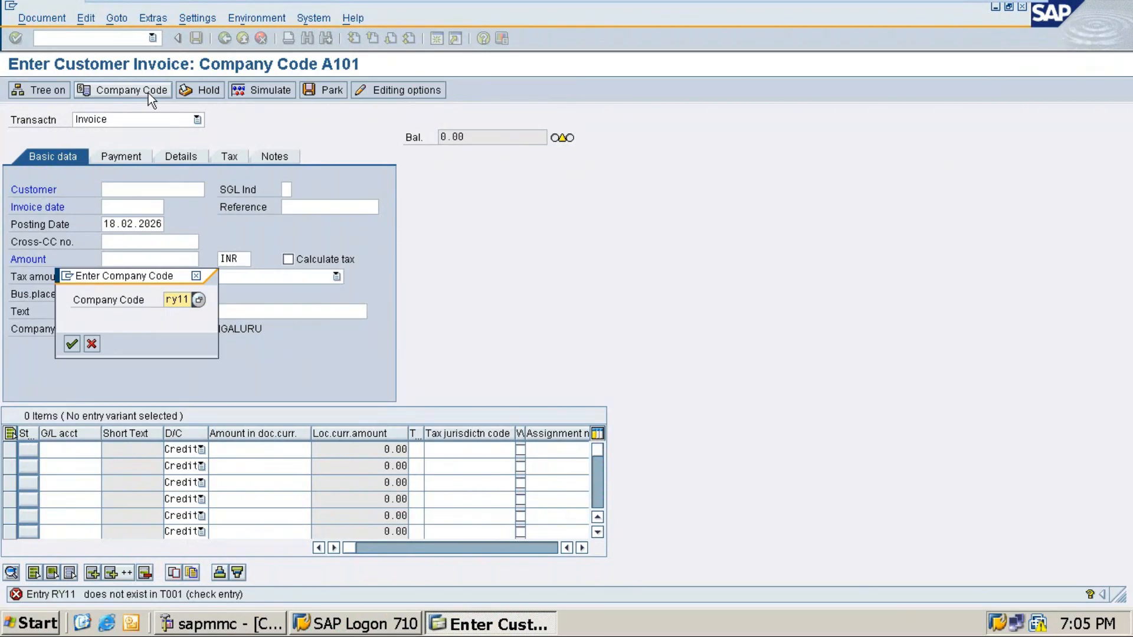
key(Right)
key(Right)
key(Right)
key(Right)
key(BackSpace)
key(BackSpace)
text(11)
key(Return)
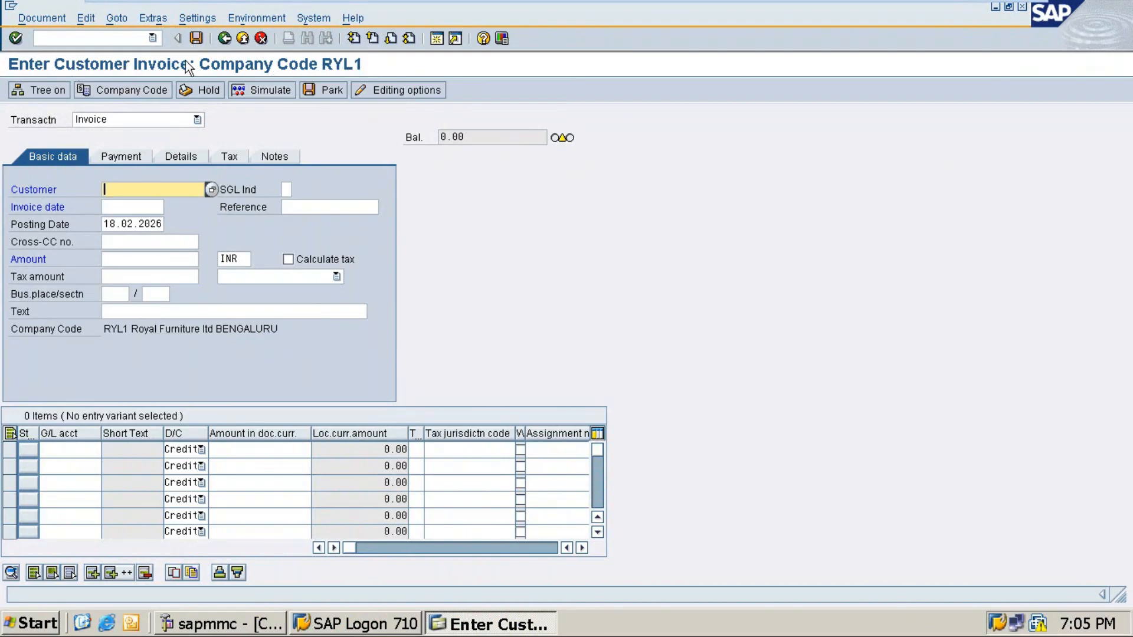
Step: Search the RYL1 customers and select KAT DIGITAL PVT LTD as the invoice customer
drag(103, 329, 314, 330)
click(326, 330)
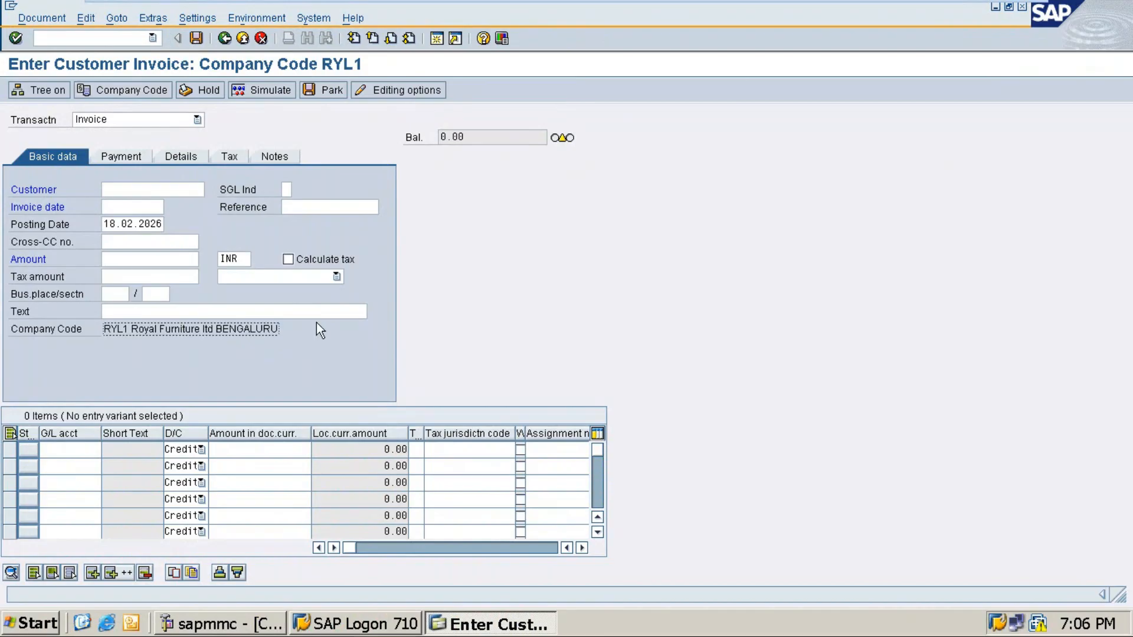
click(125, 194)
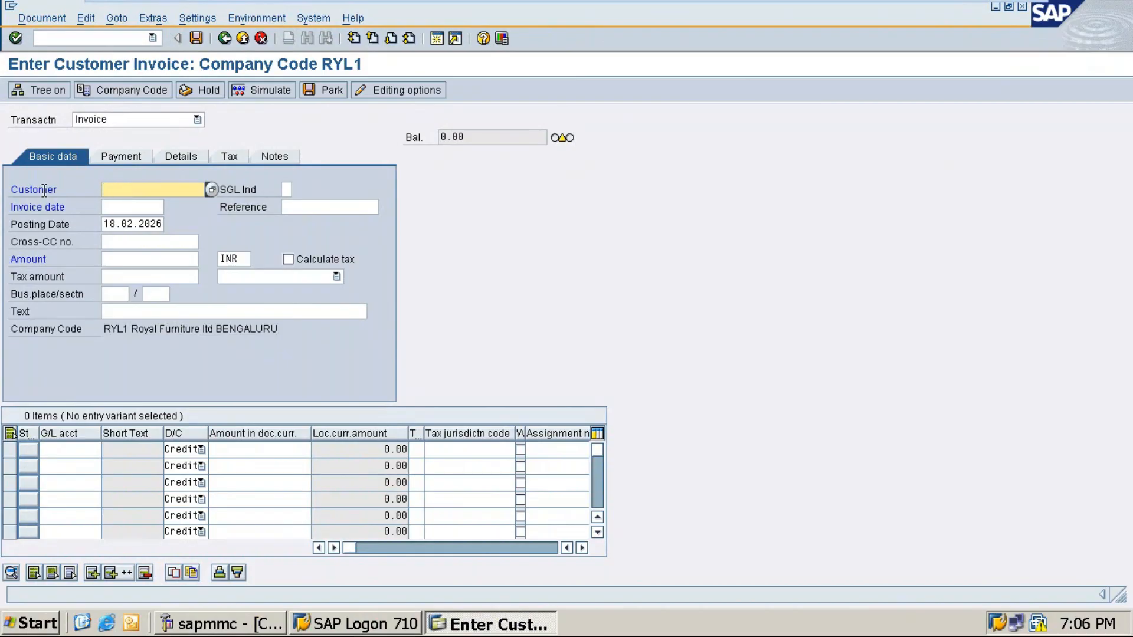
click(211, 189)
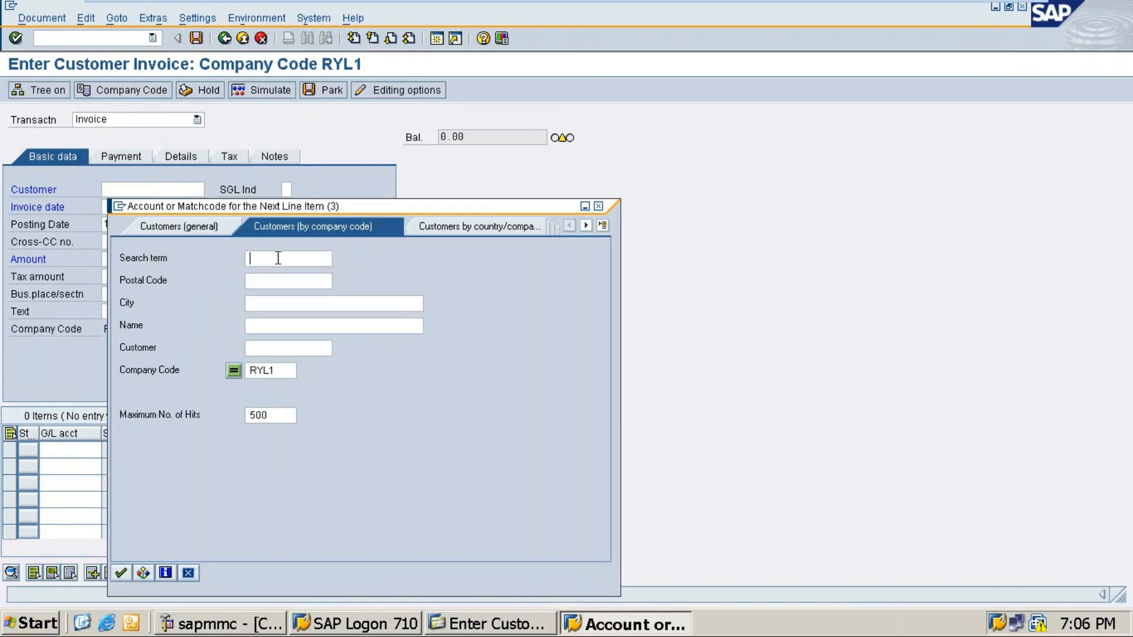
key(Return)
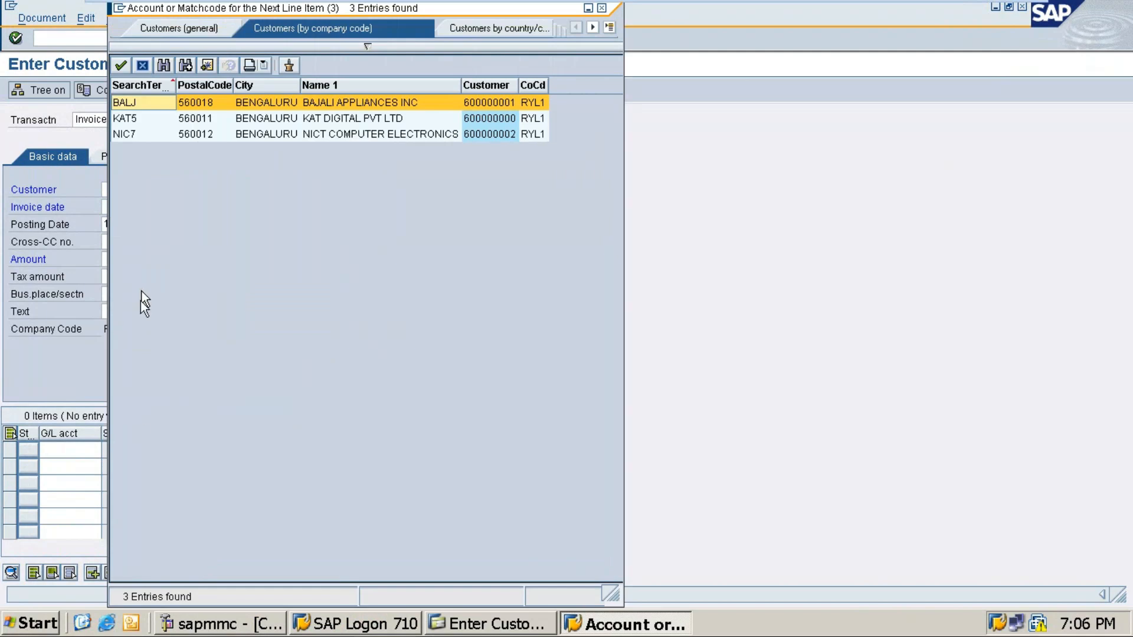
double_click(335, 121)
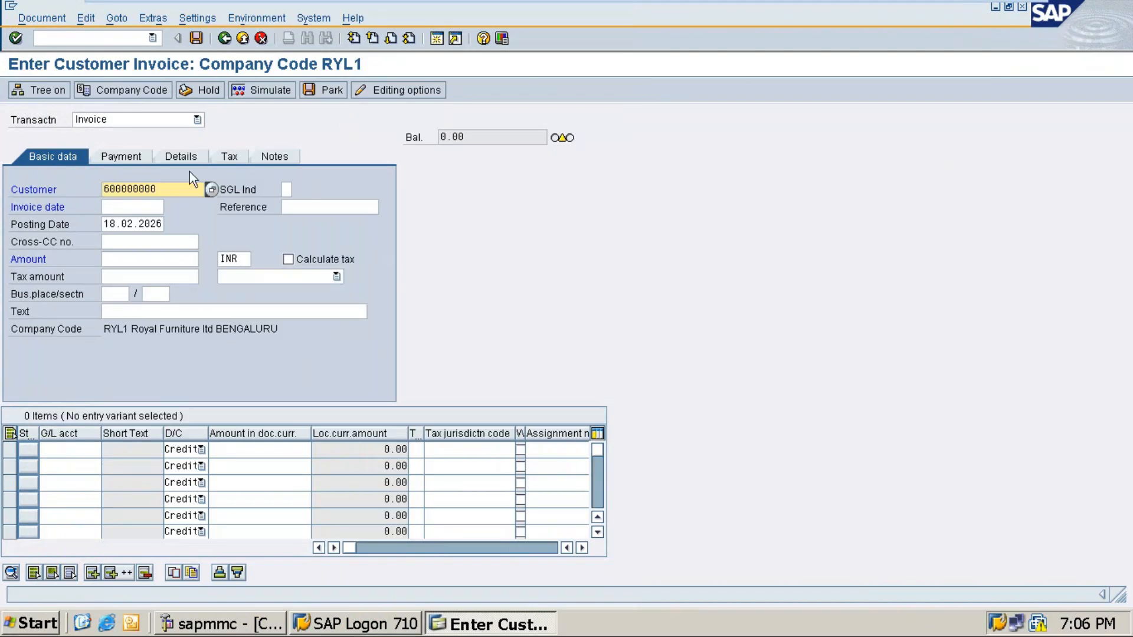
Step: Enter invoice date 17.02.2026, amount 66000 and the description text 'Royal Sale'
click(132, 210)
text(1)
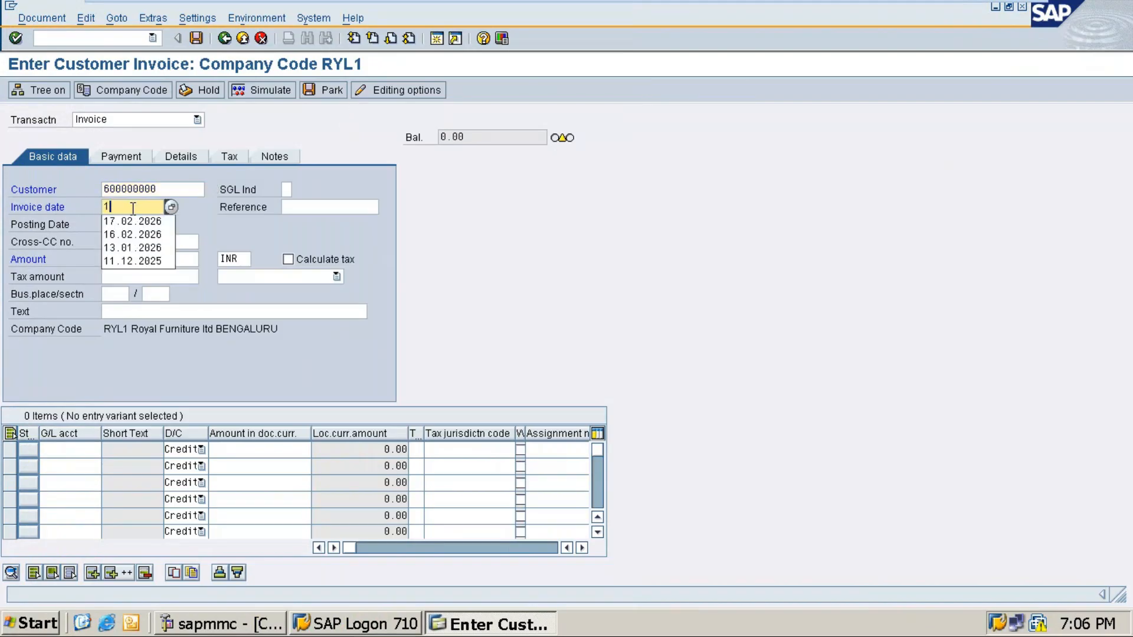
text(7.02.)
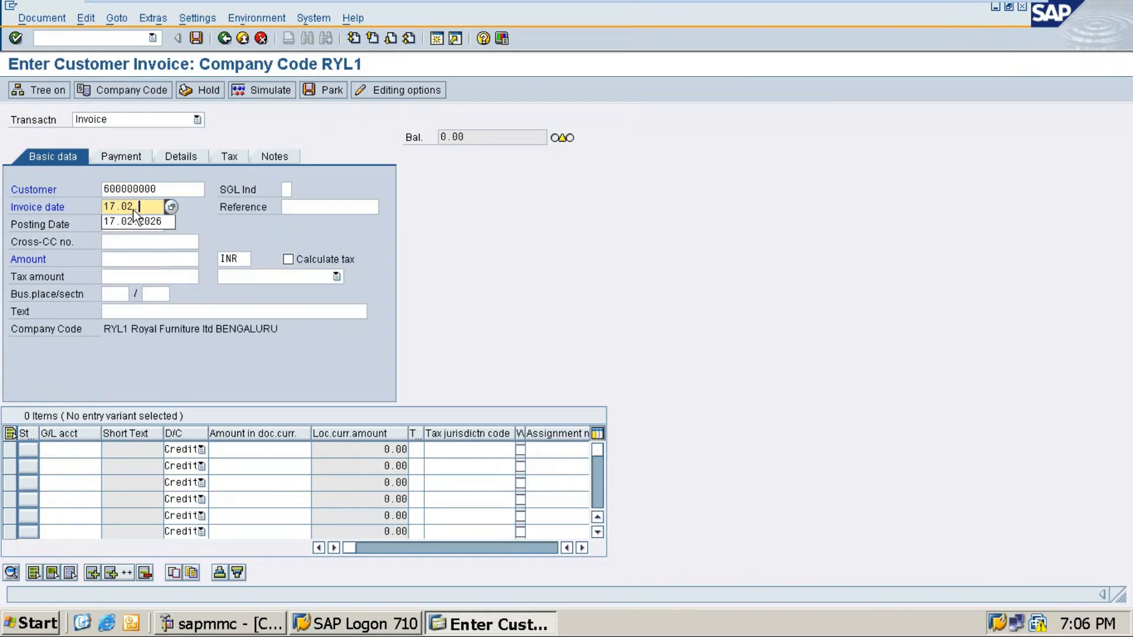
text(2026)
click(113, 224)
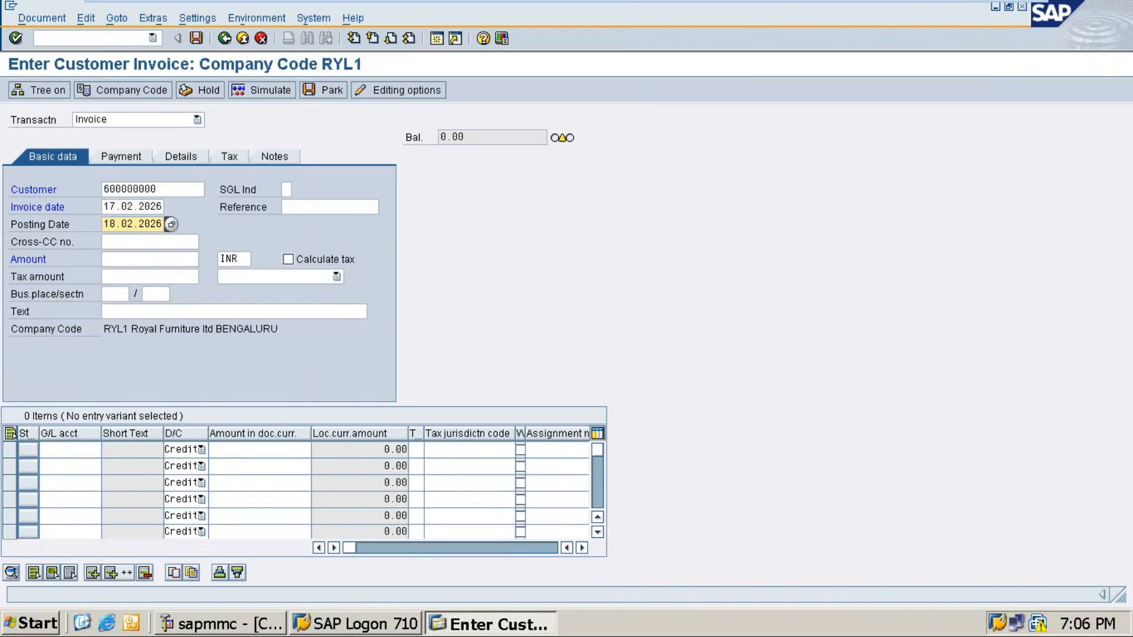
click(147, 257)
text(66000)
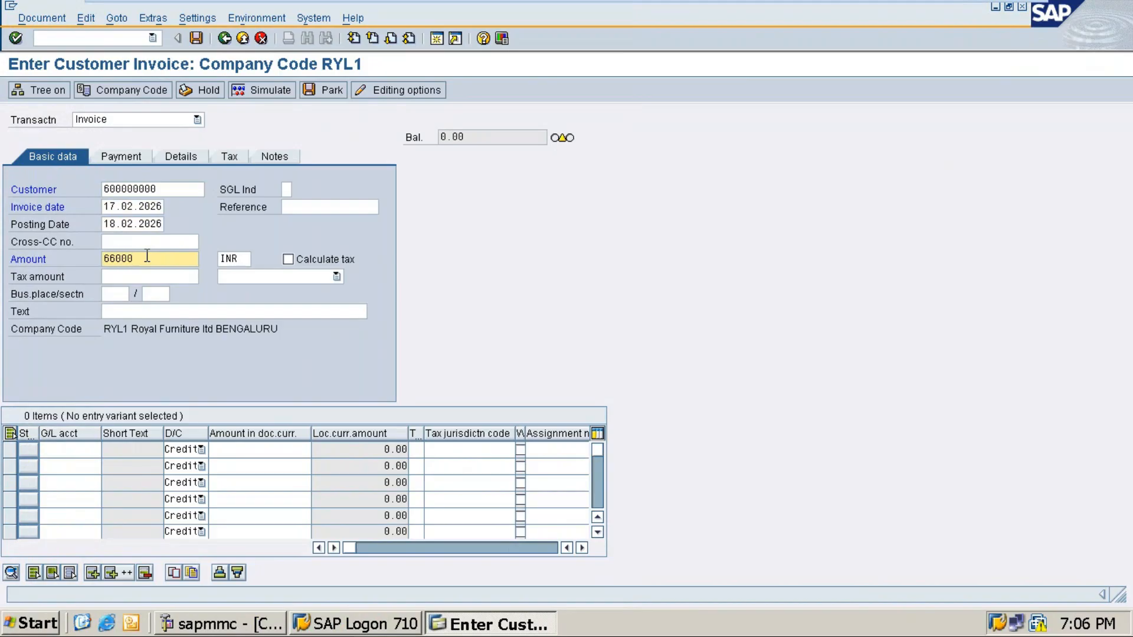
click(141, 311)
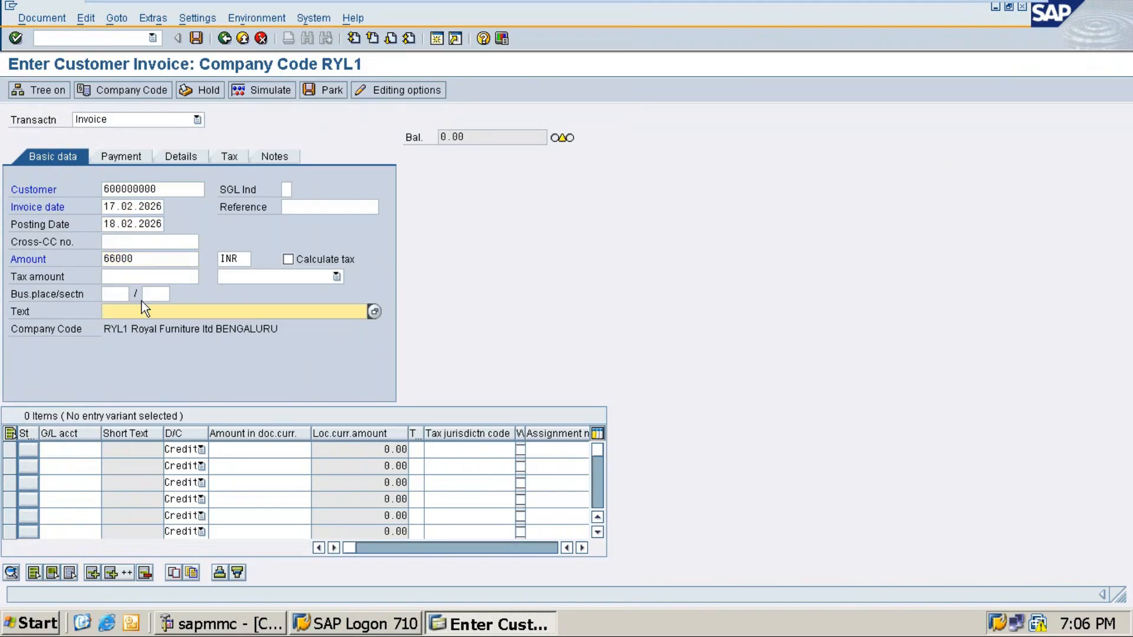
text(Sap)
key(BackSpace)
key(BackSpace)
key(BackSpace)
text(R)
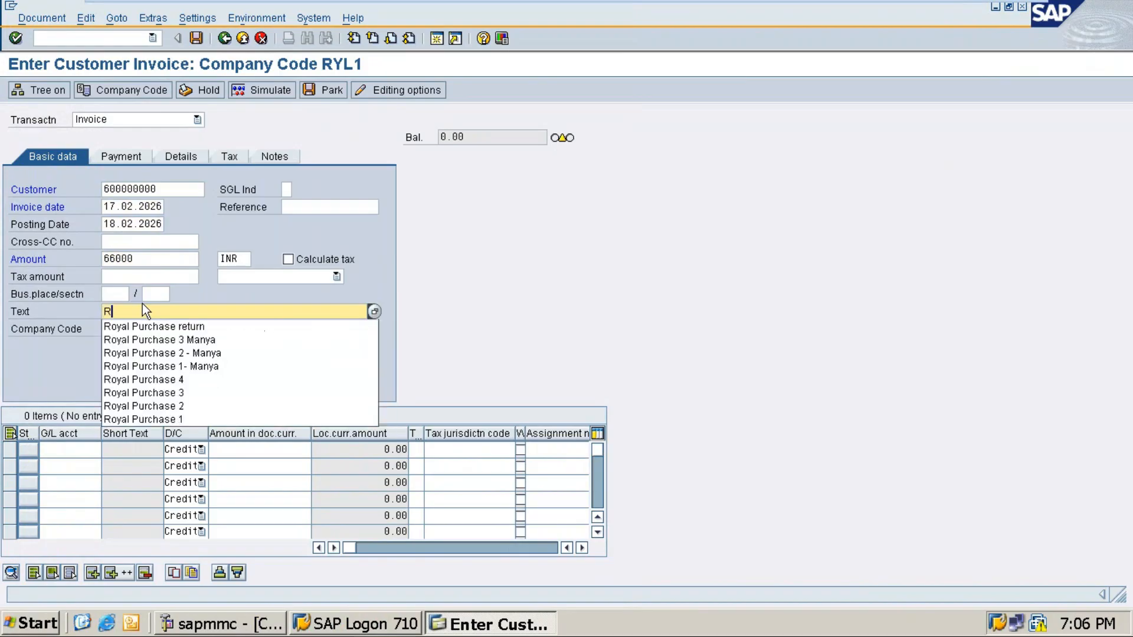
text(oyal Sale)
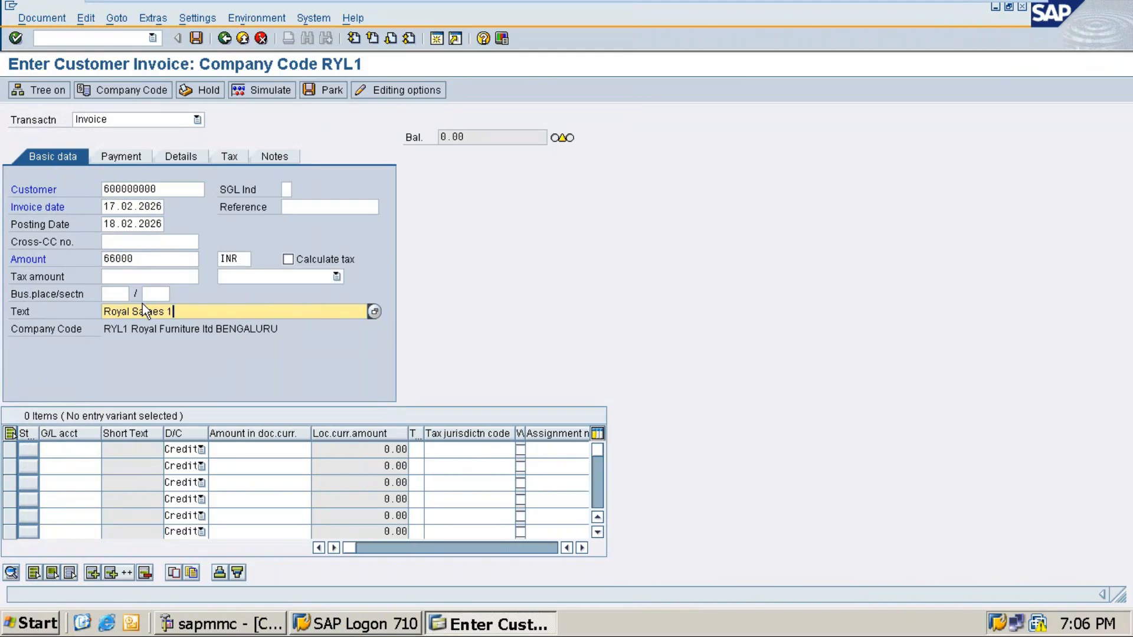
Step: Assign the Sales G/L account 20001 to the first line item
click(70, 450)
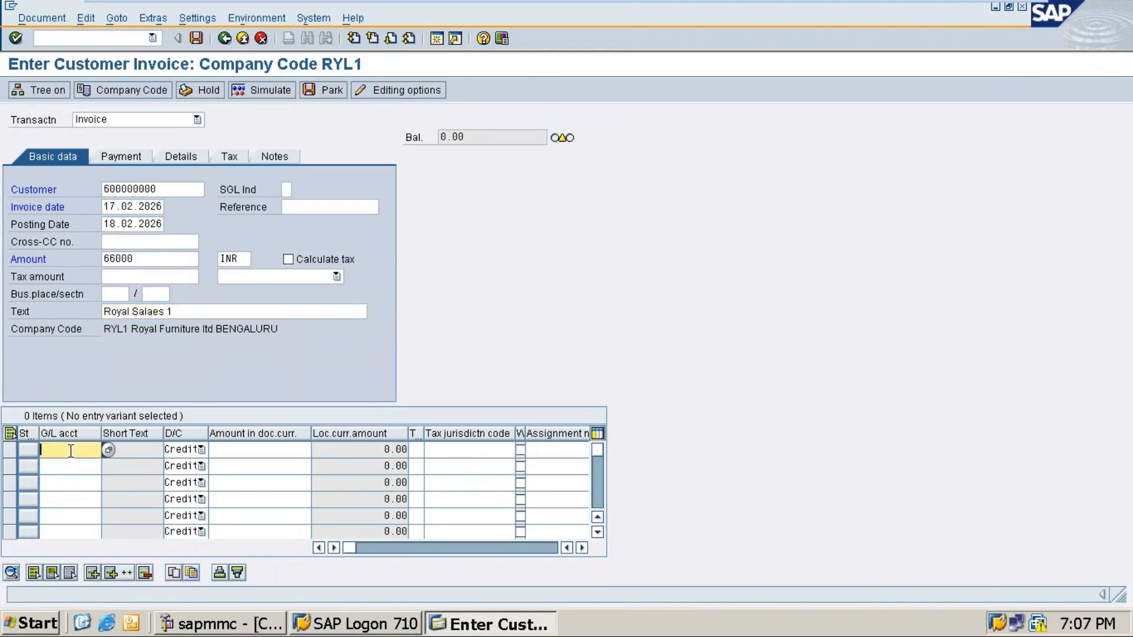
click(108, 450)
key(Return)
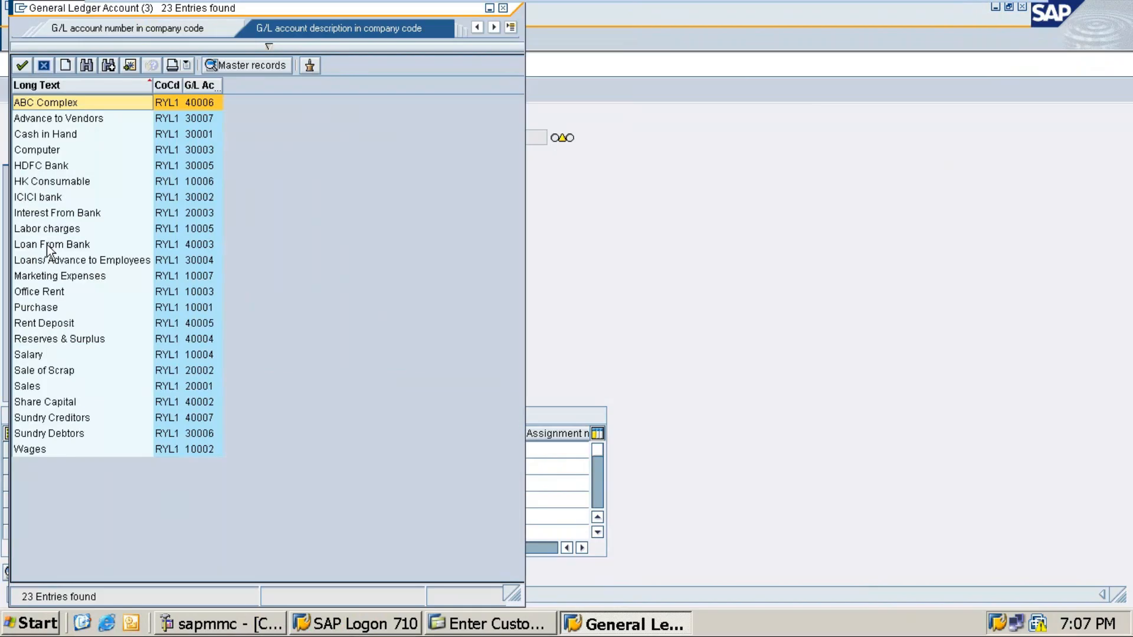
click(28, 388)
double_click(29, 388)
Step: Enter '+' as the line item text and validate the invoice, exposing missing number range 18 for 2025
click(255, 449)
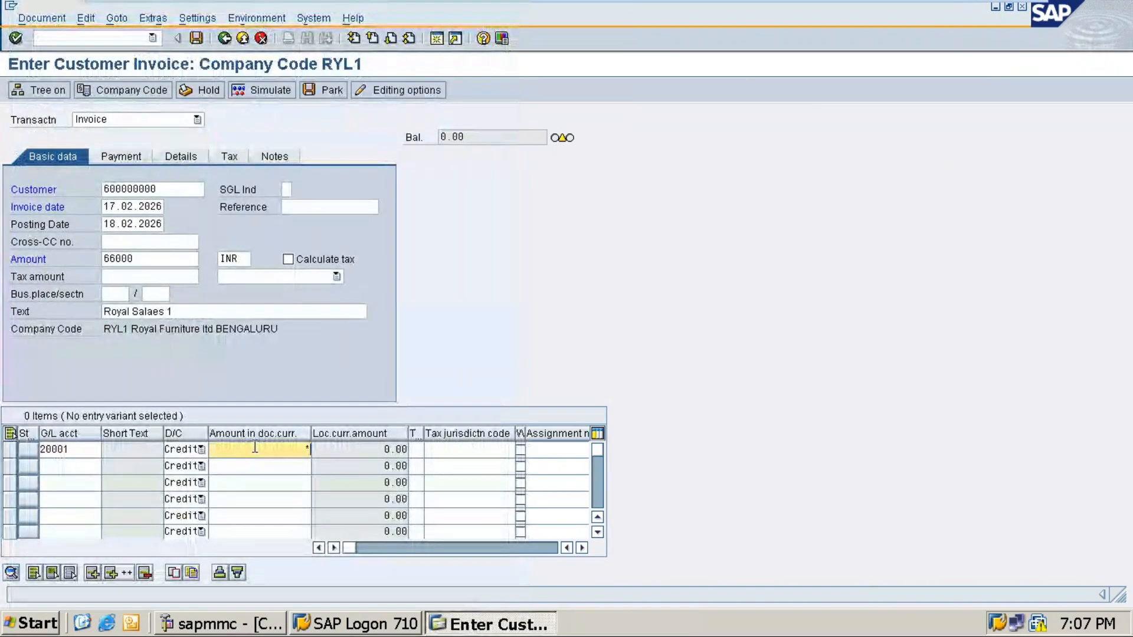
key(Tab)
key(Tab)
key(Tab)
key(Tab)
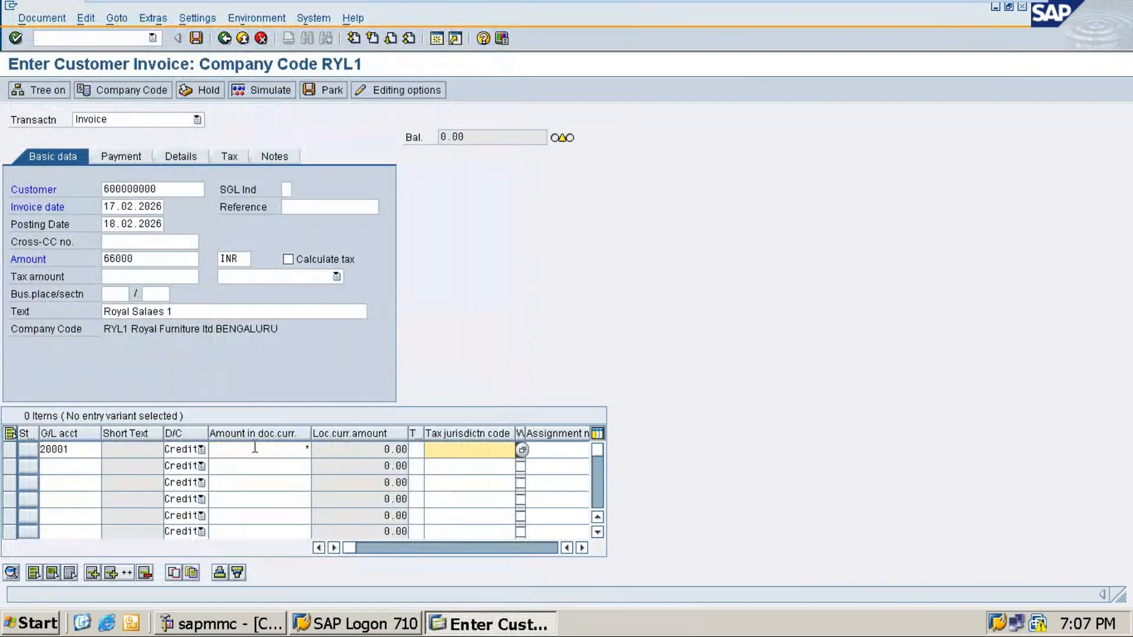
key(Tab)
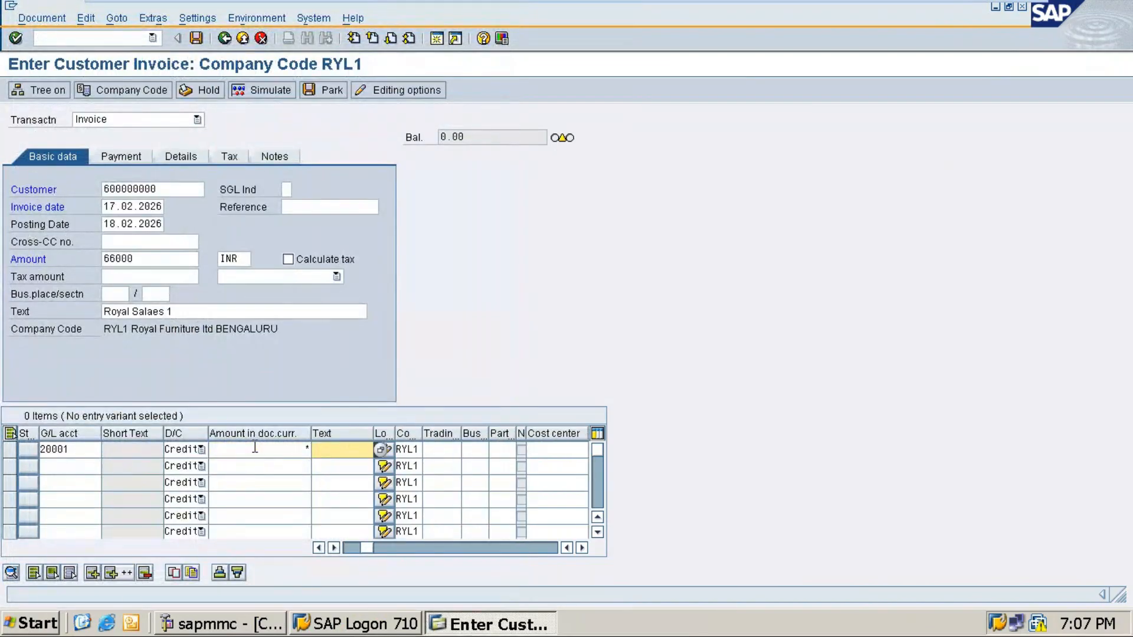
text(+)
key(Return)
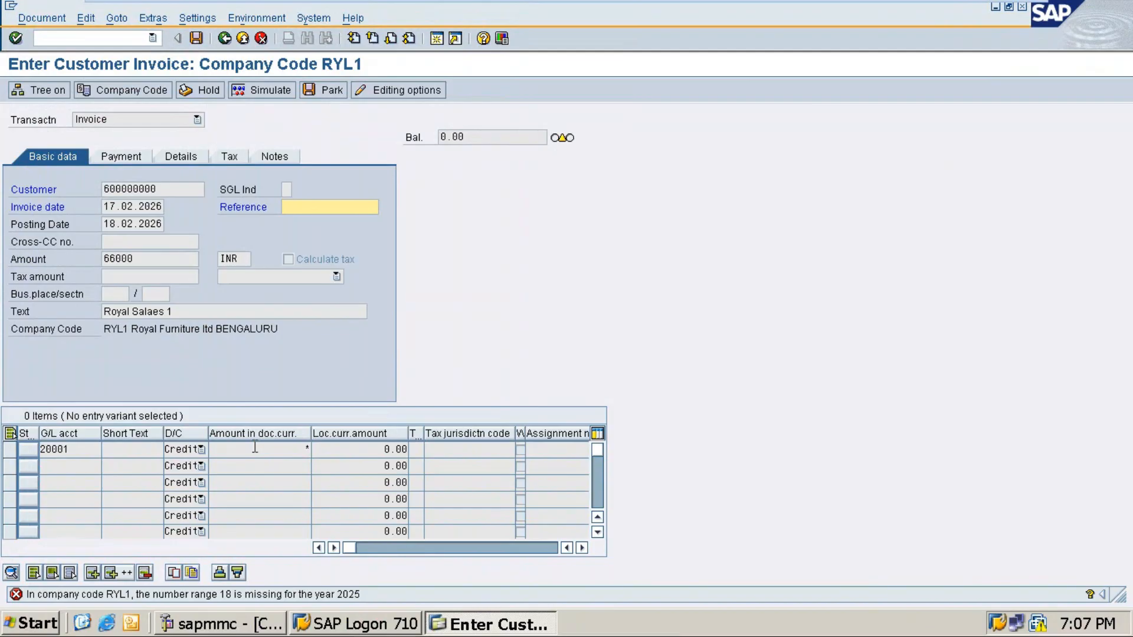
Step: Run /oFBN1 to open document number ranges in a new session with company code ry11
click(68, 37)
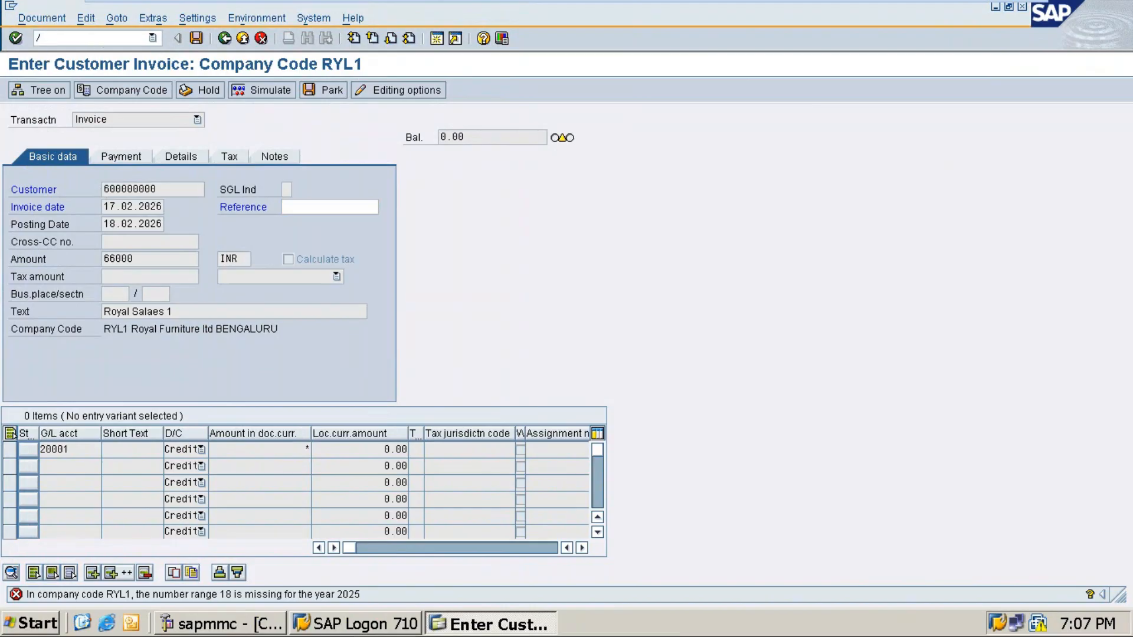
text(ofbn1)
key(Return)
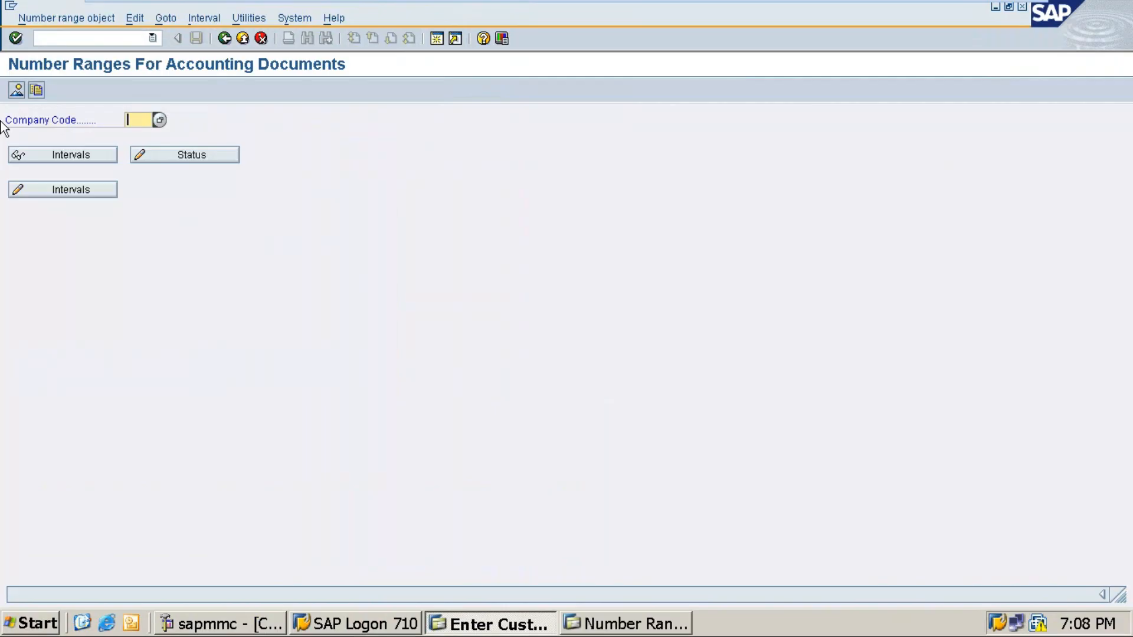
text(ry11)
Step: Insert a new number range interval numbered 18 for the year 2025
click(66, 190)
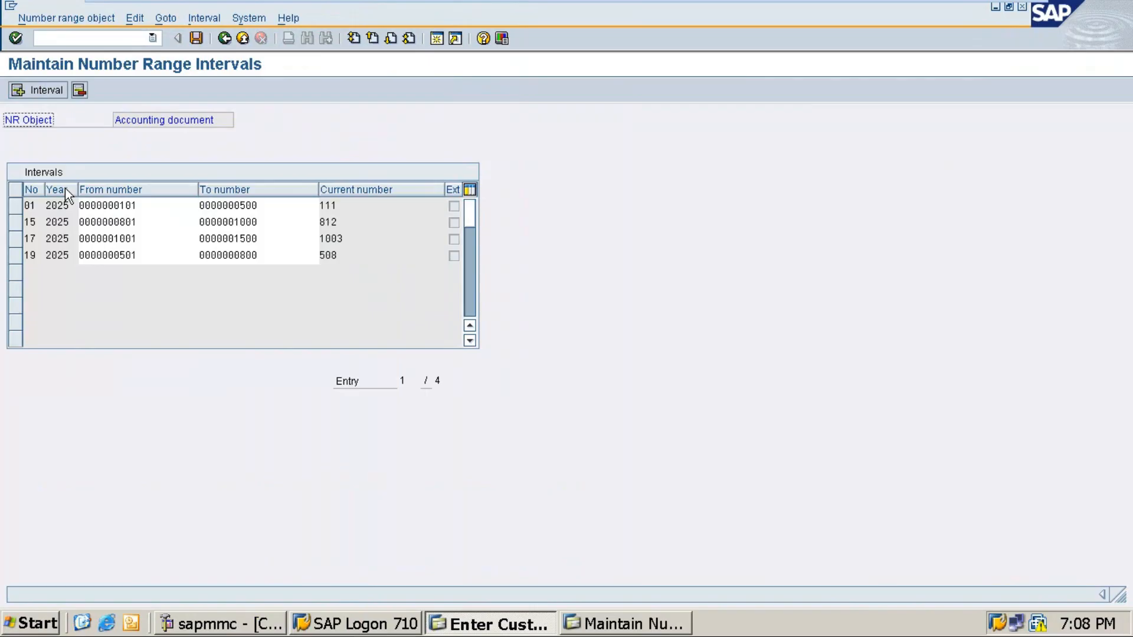
click(42, 88)
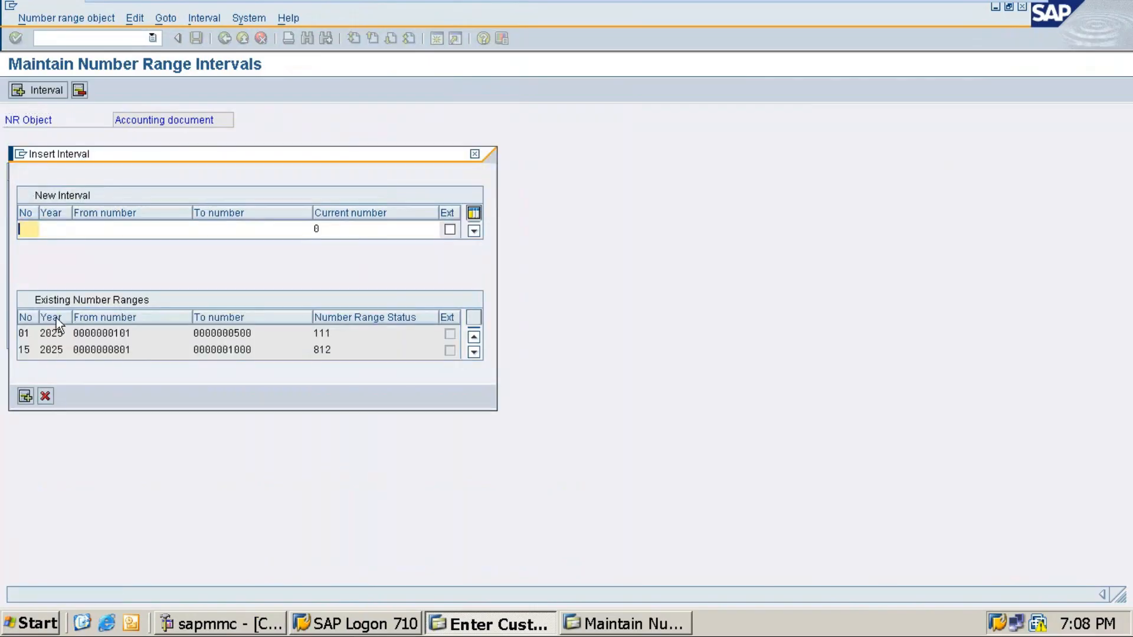
click(608, 625)
click(538, 627)
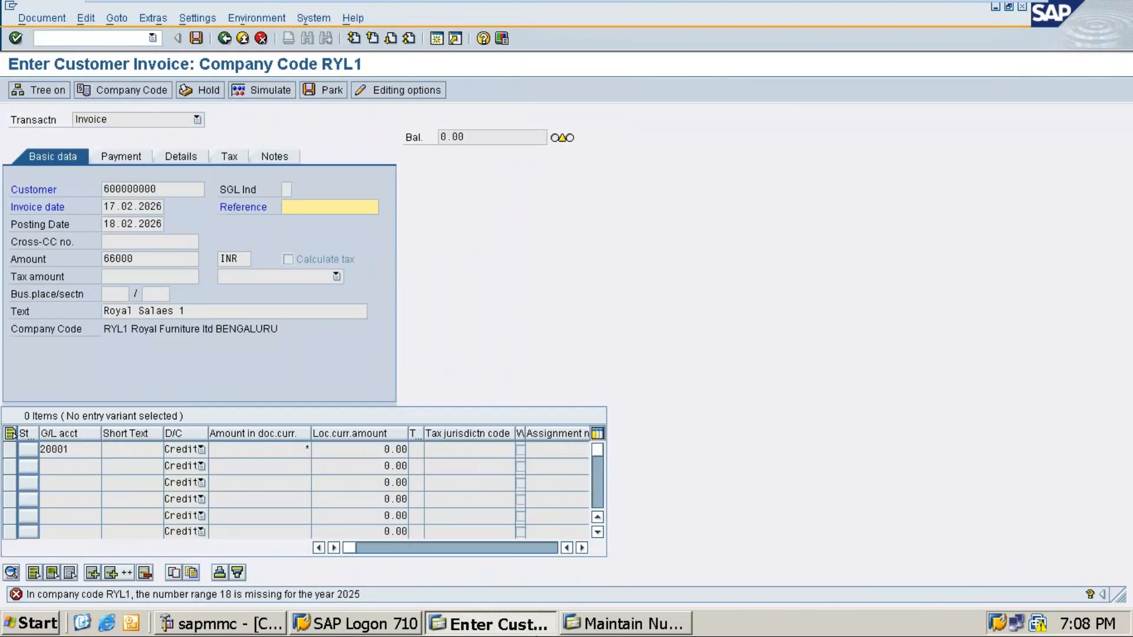
click(593, 627)
text(18)
key(Tab)
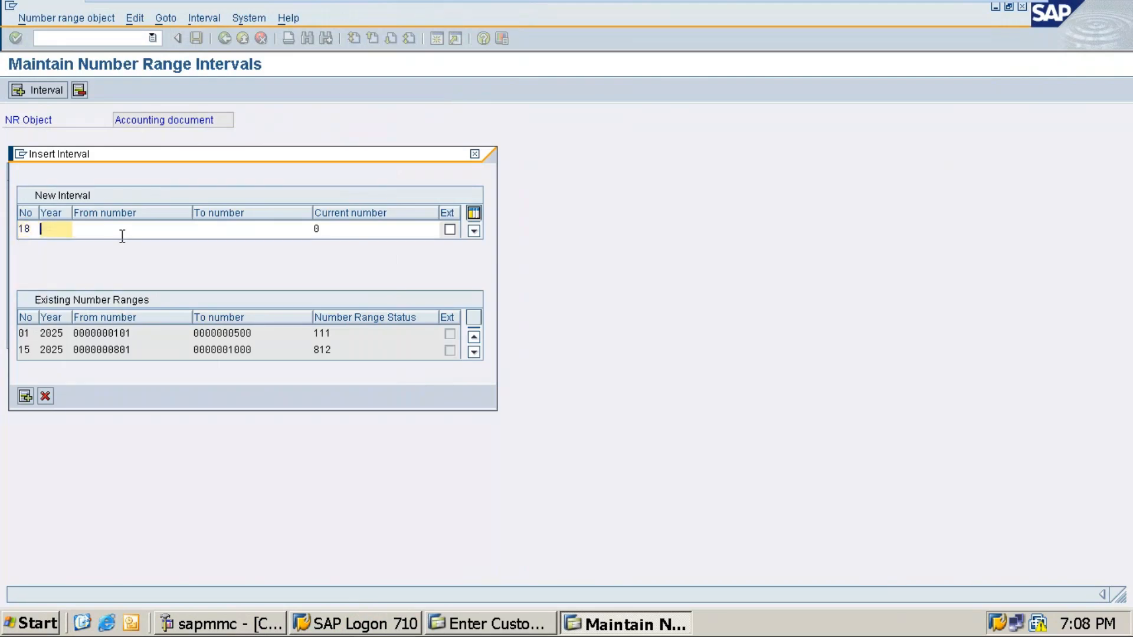
text(2025)
key(Tab)
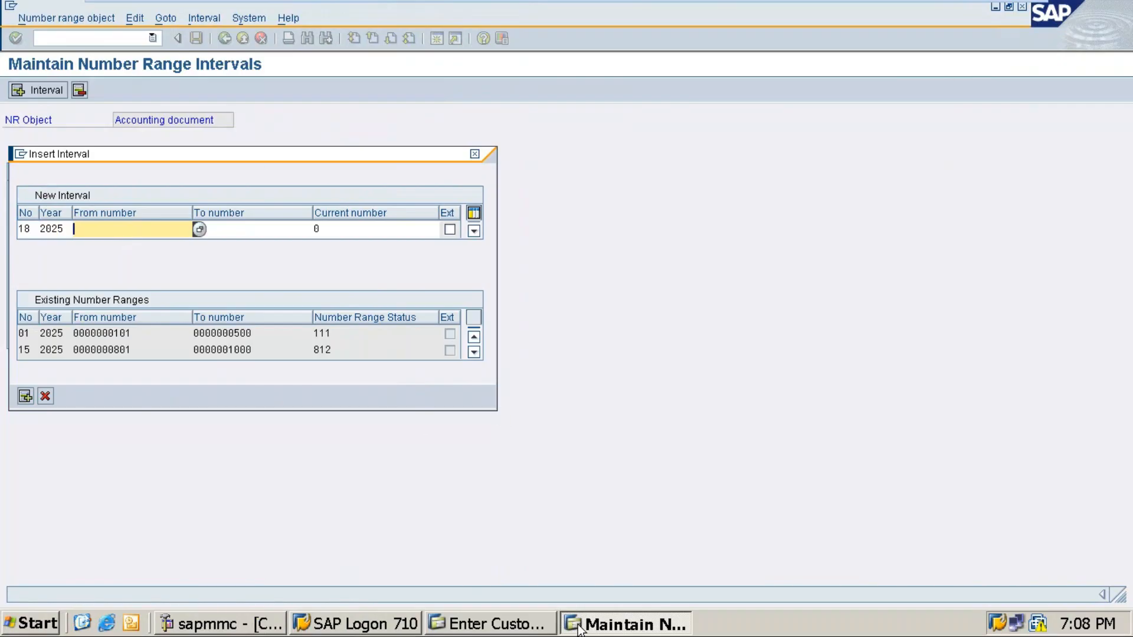
Step: In the Word notes, scroll up to the Document Number Range – FBN1 table, then back to FB70
click(984, 13)
scroll(577, 349, up, 6)
scroll(577, 352, up, 15)
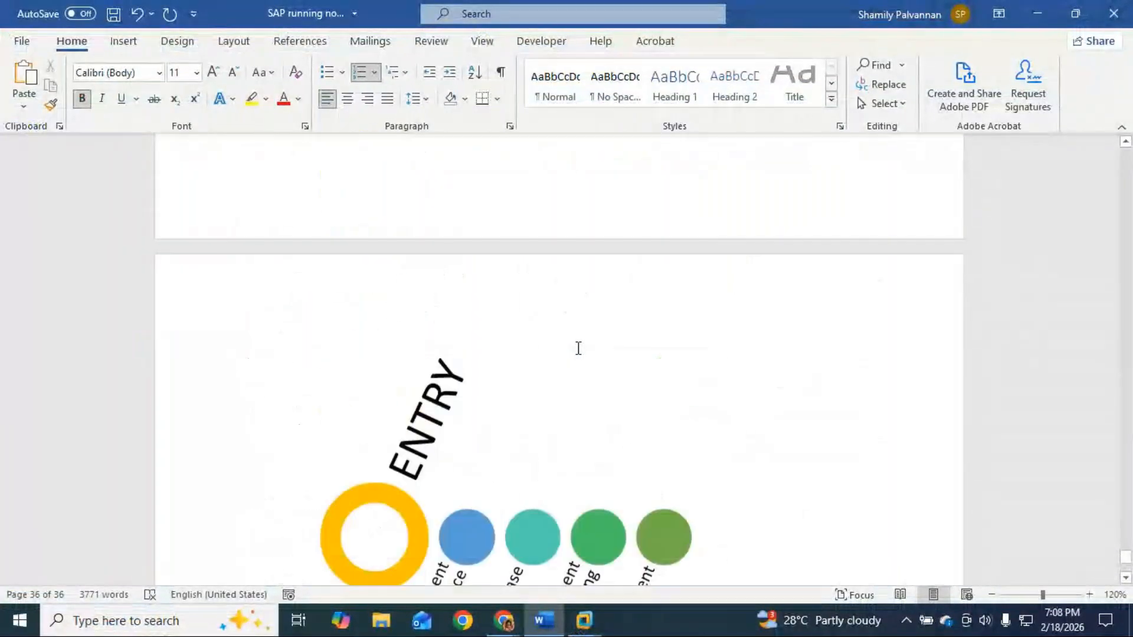
scroll(579, 352, up, 14)
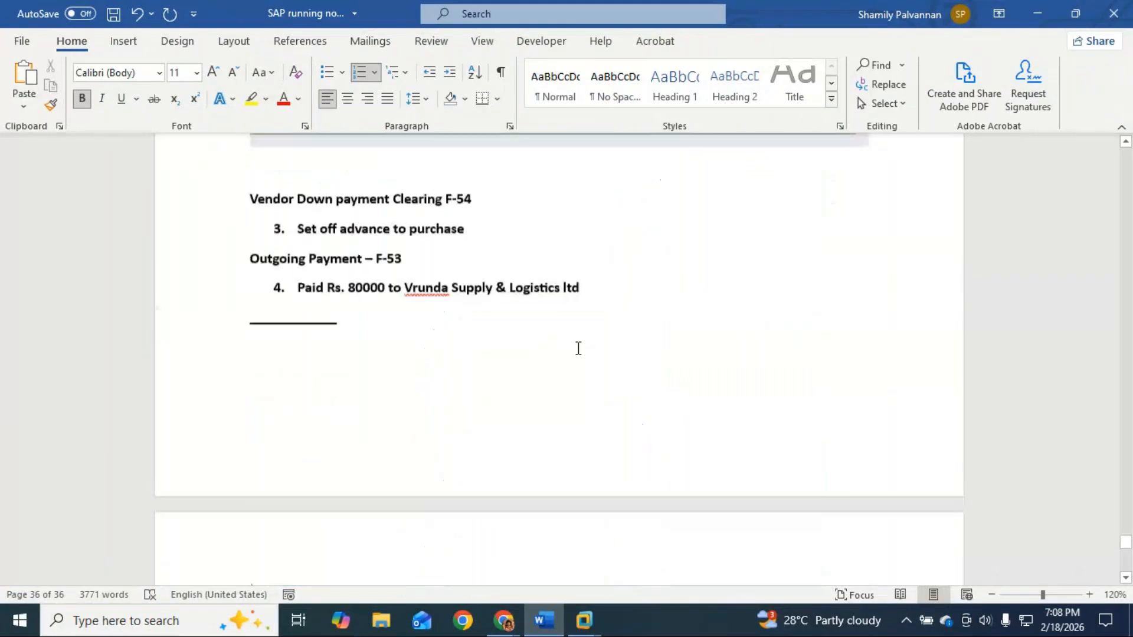
scroll(579, 349, up, 14)
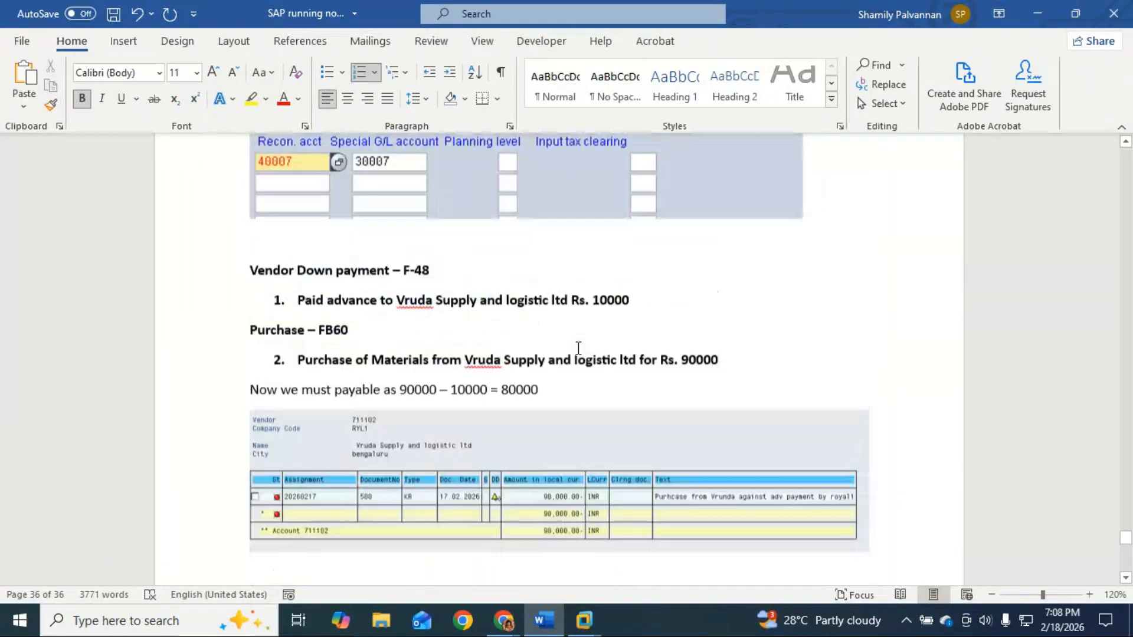
scroll(577, 352, up, 14)
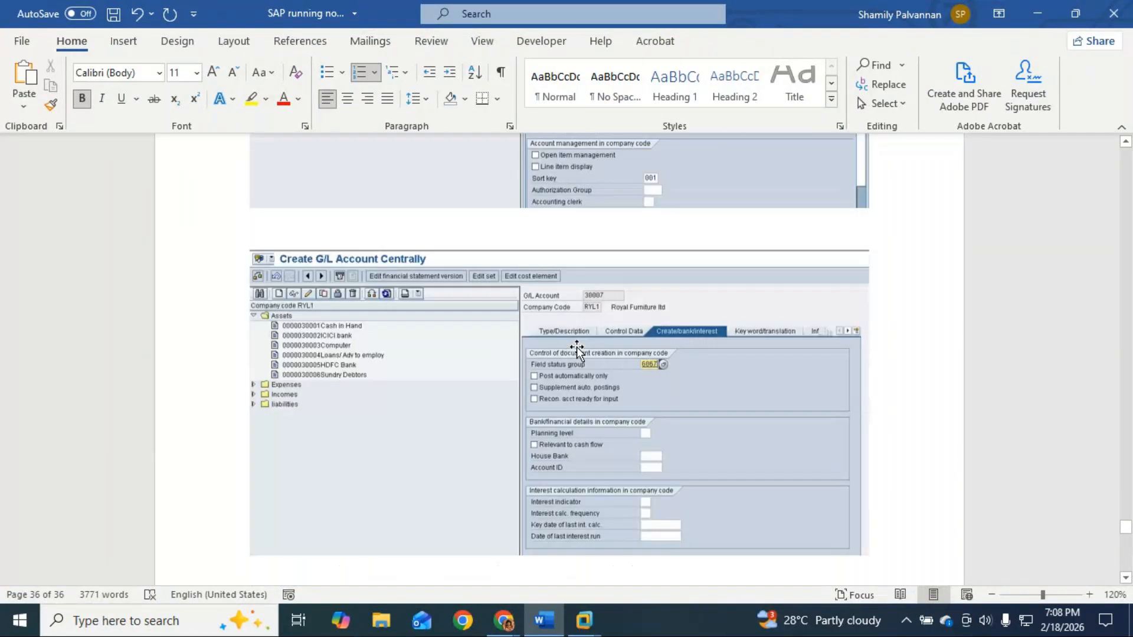
scroll(578, 348, up, 14)
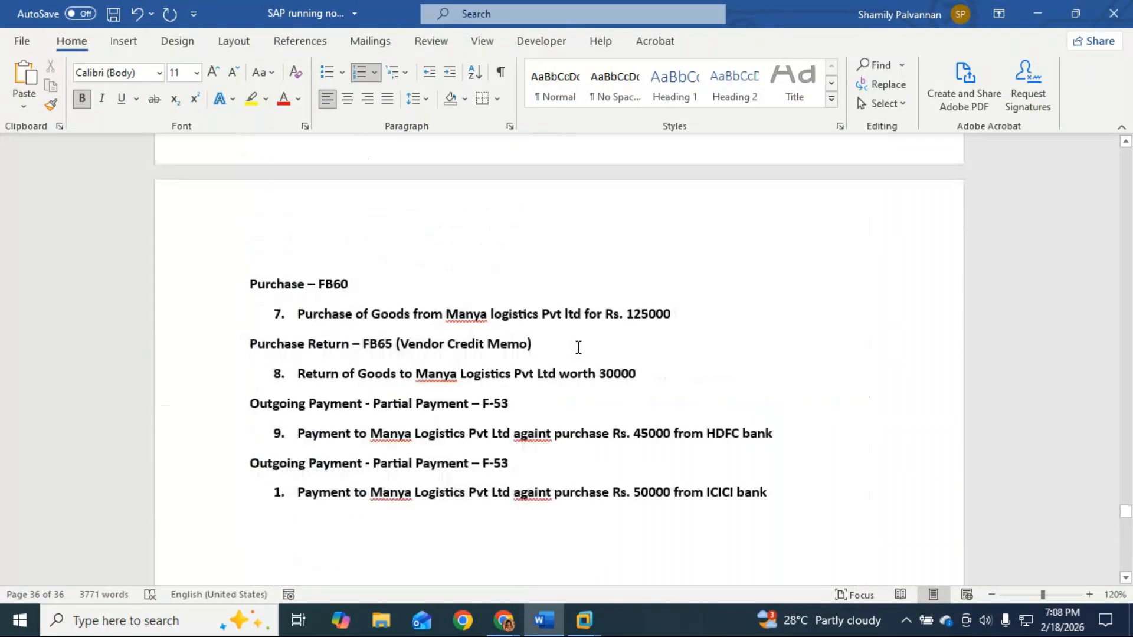
scroll(579, 348, up, 15)
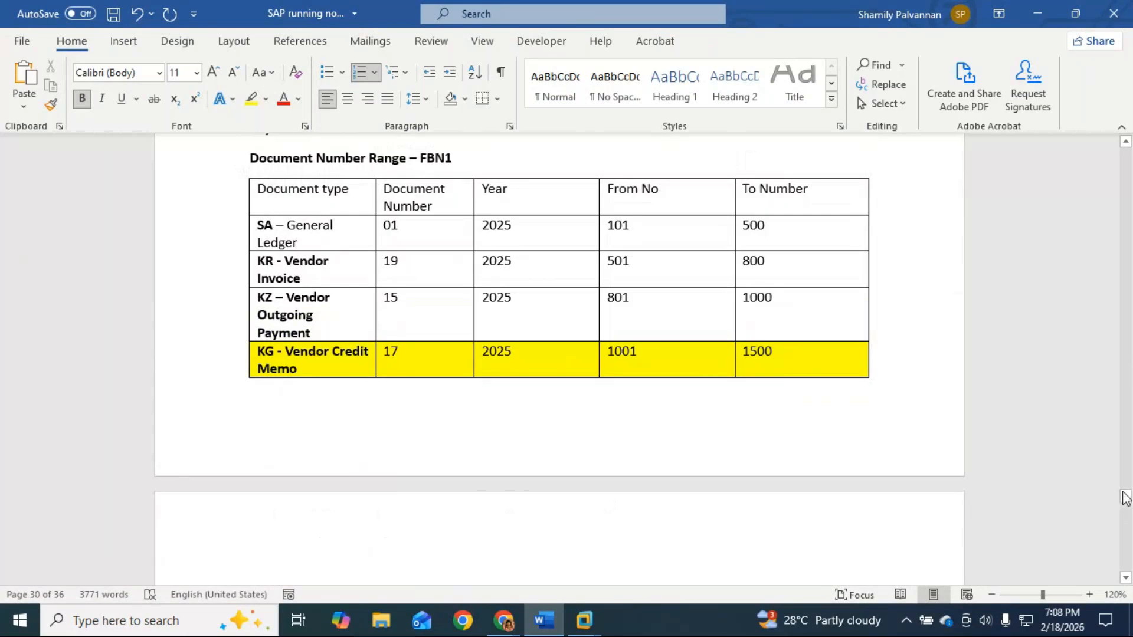
drag(1126, 498, 1125, 568)
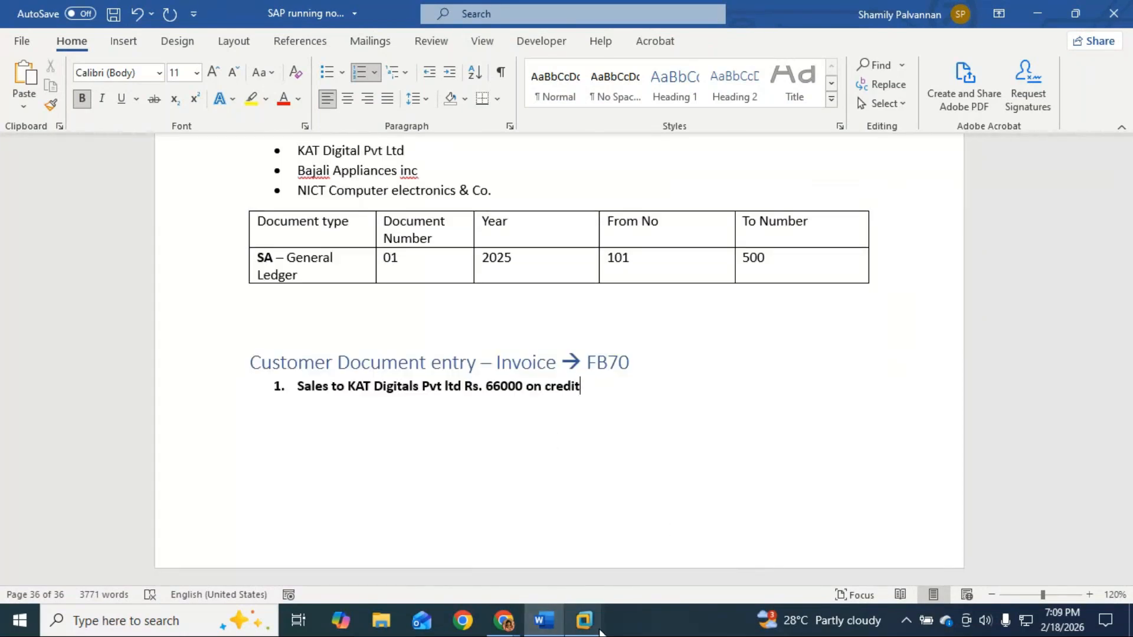
Step: Give interval 18 the number range 1501 to 1600
mouse_move(600, 632)
click(674, 523)
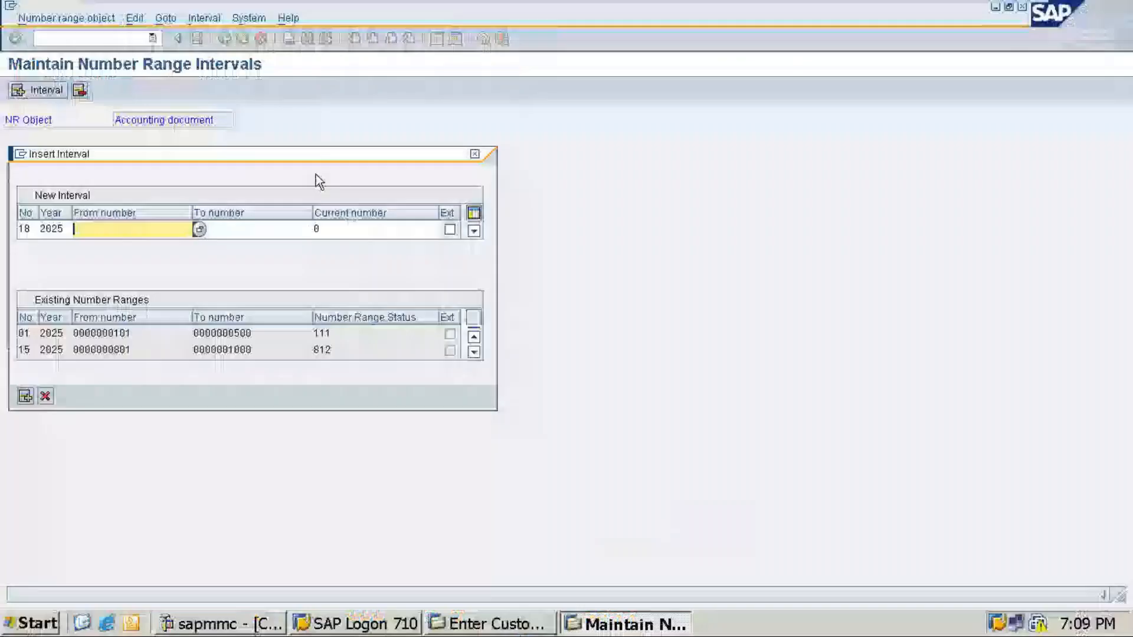
key(Tab)
click(89, 233)
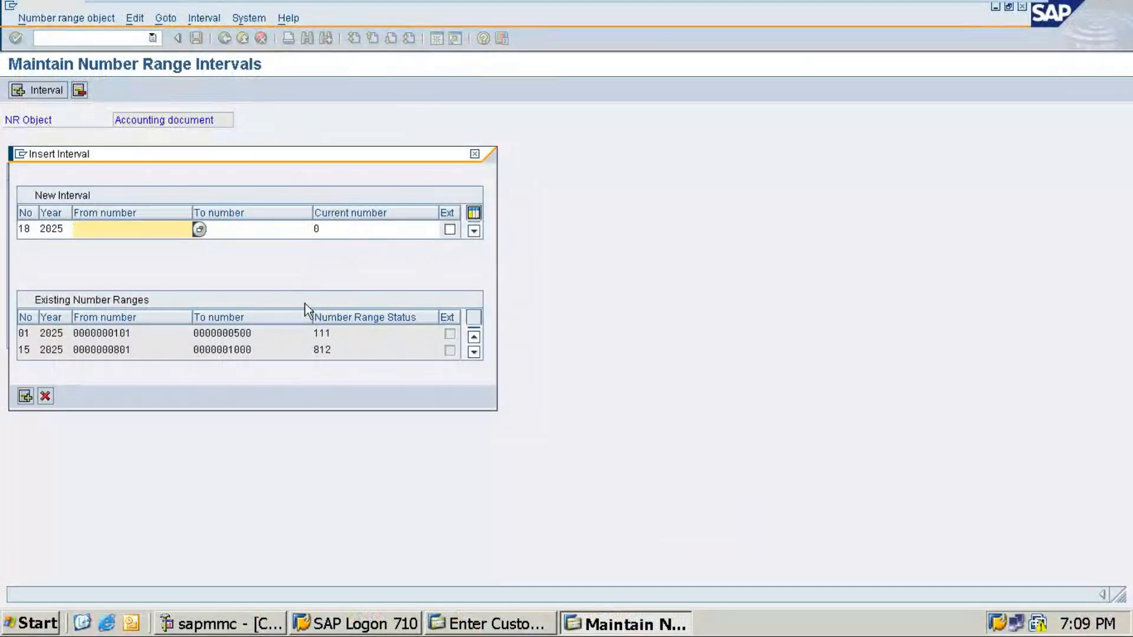
text(1501)
key(Tab)
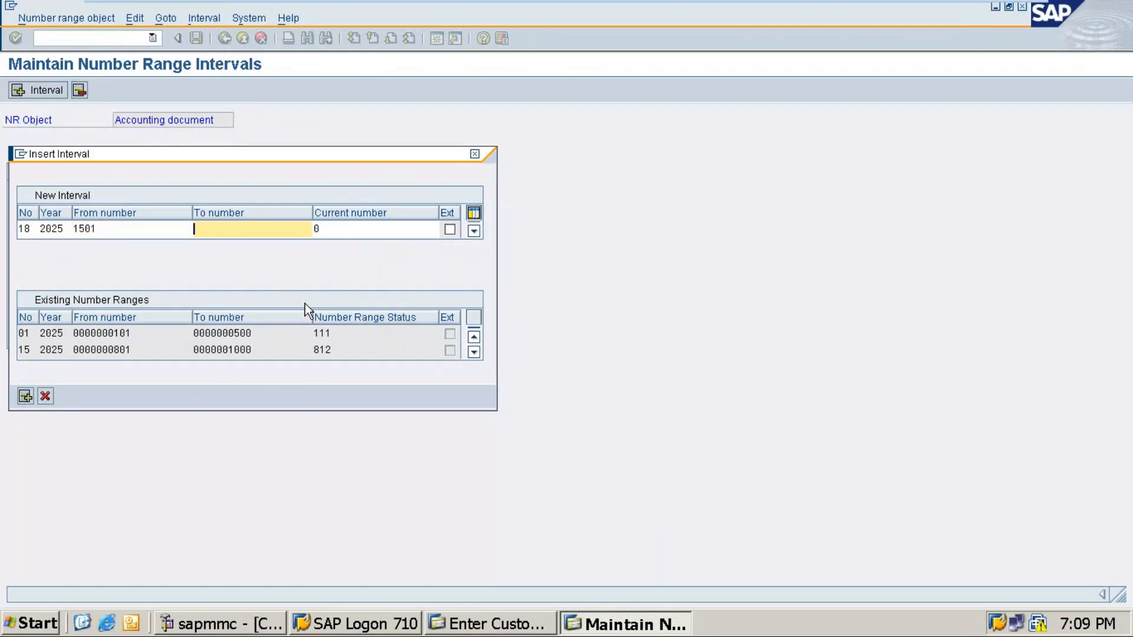
text(1)
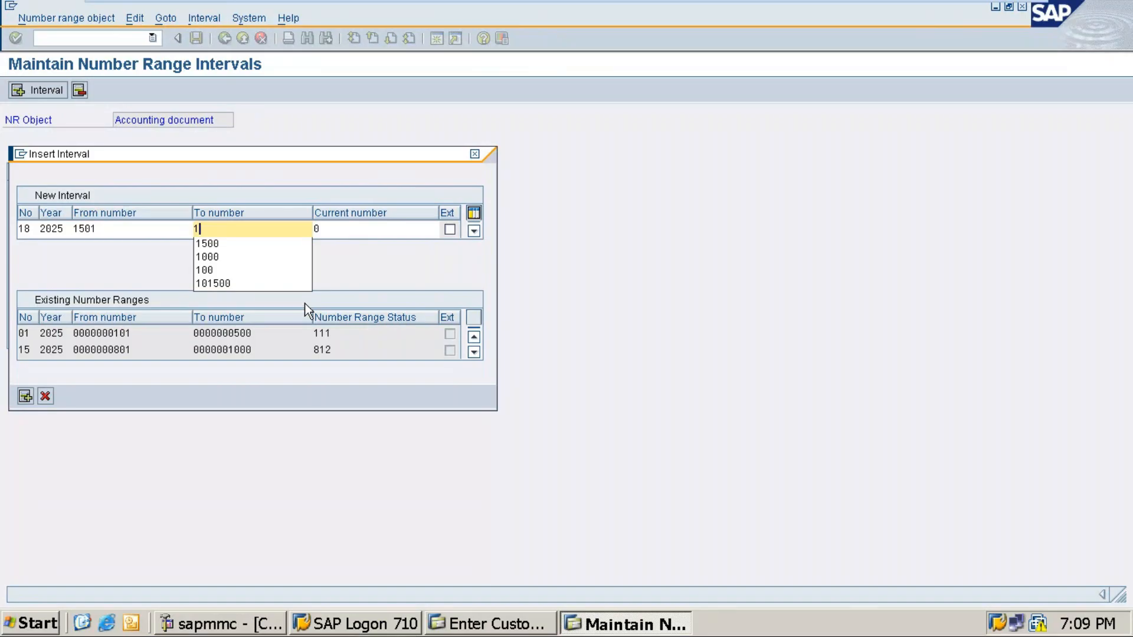
text(800)
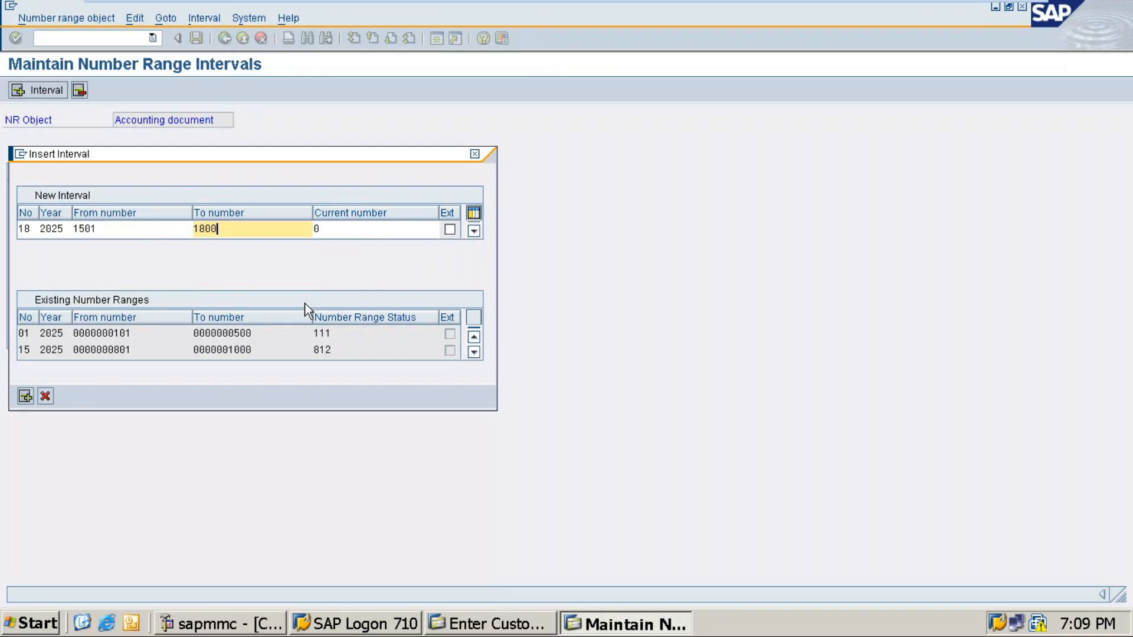
key(BackSpace)
key(BackSpace)
key(BackSpace)
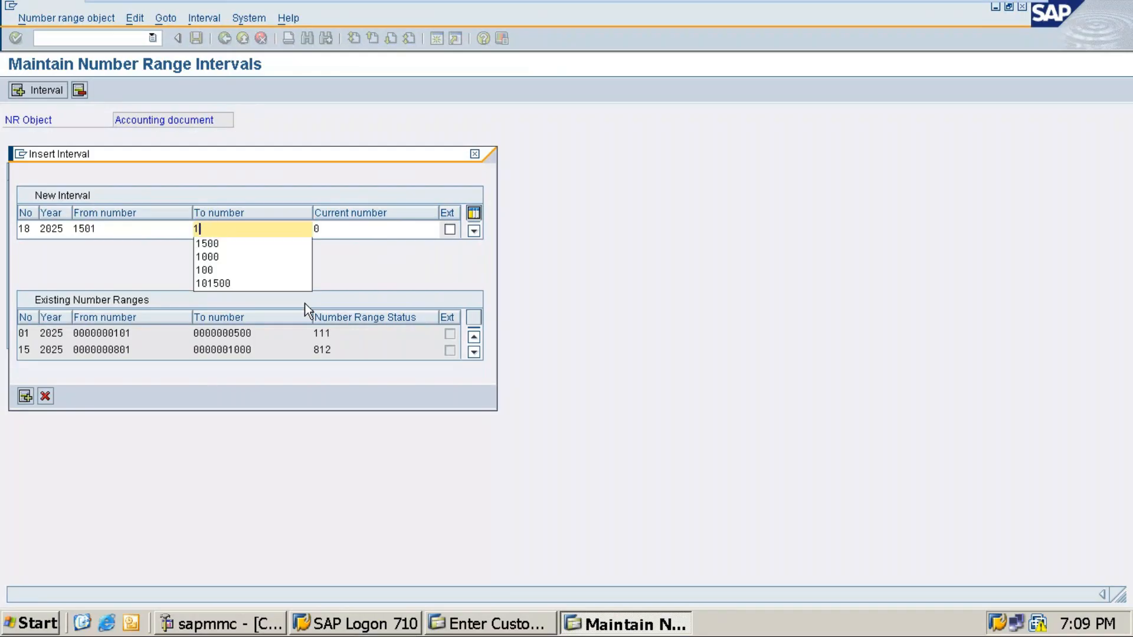
text(600)
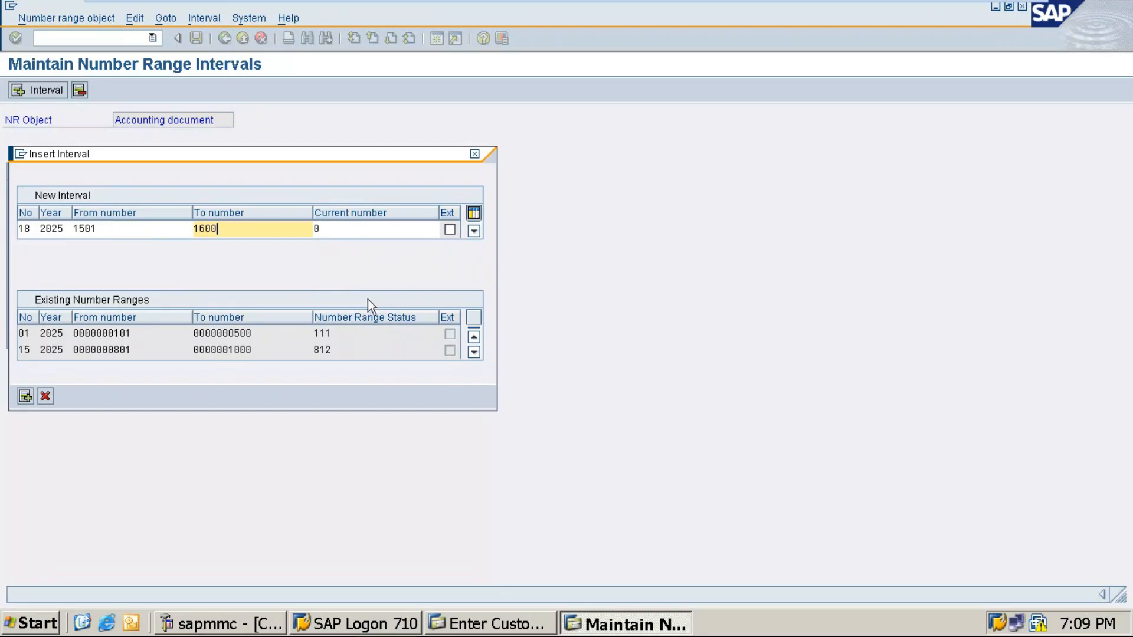
key(Return)
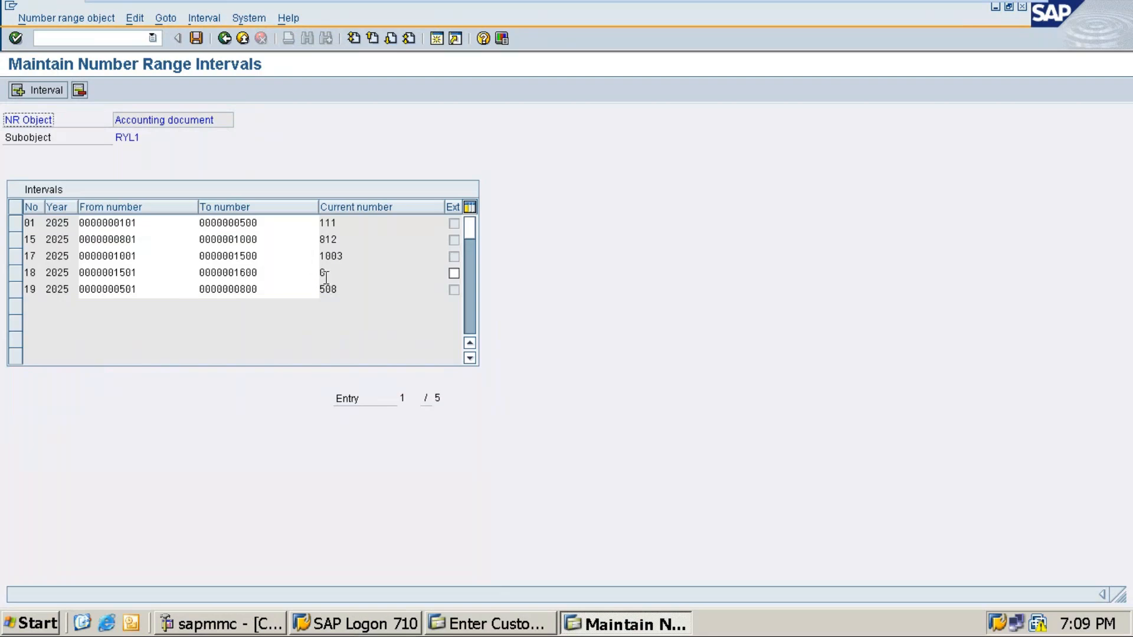
Step: Save the new interval, acknowledge the transport notice, and return to the customer invoice
click(197, 38)
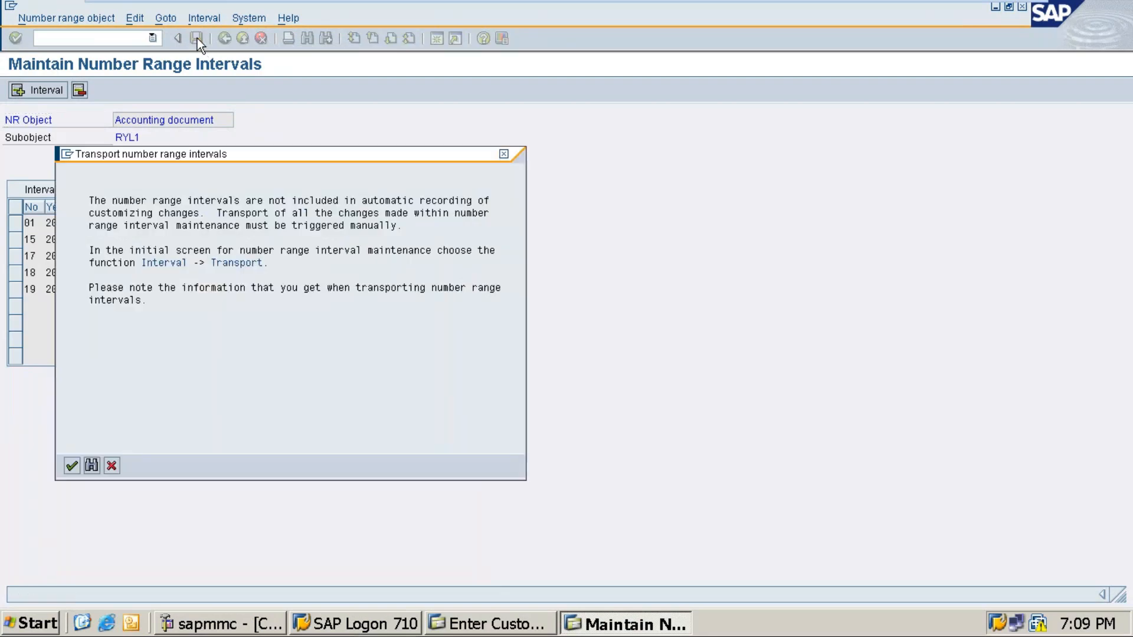
click(66, 465)
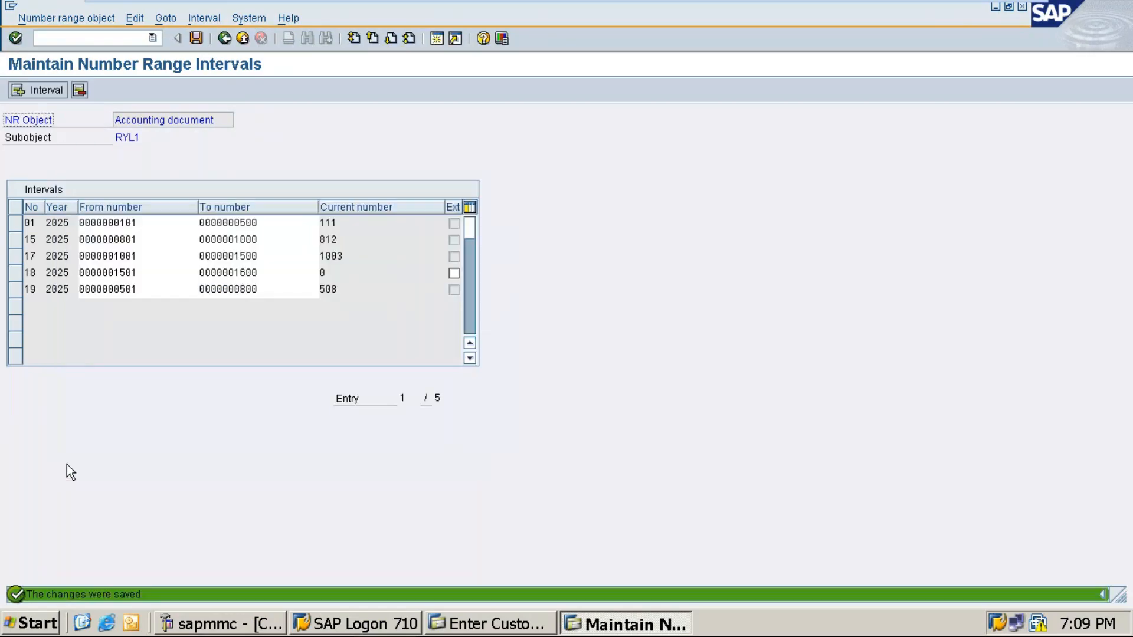
click(511, 625)
click(631, 626)
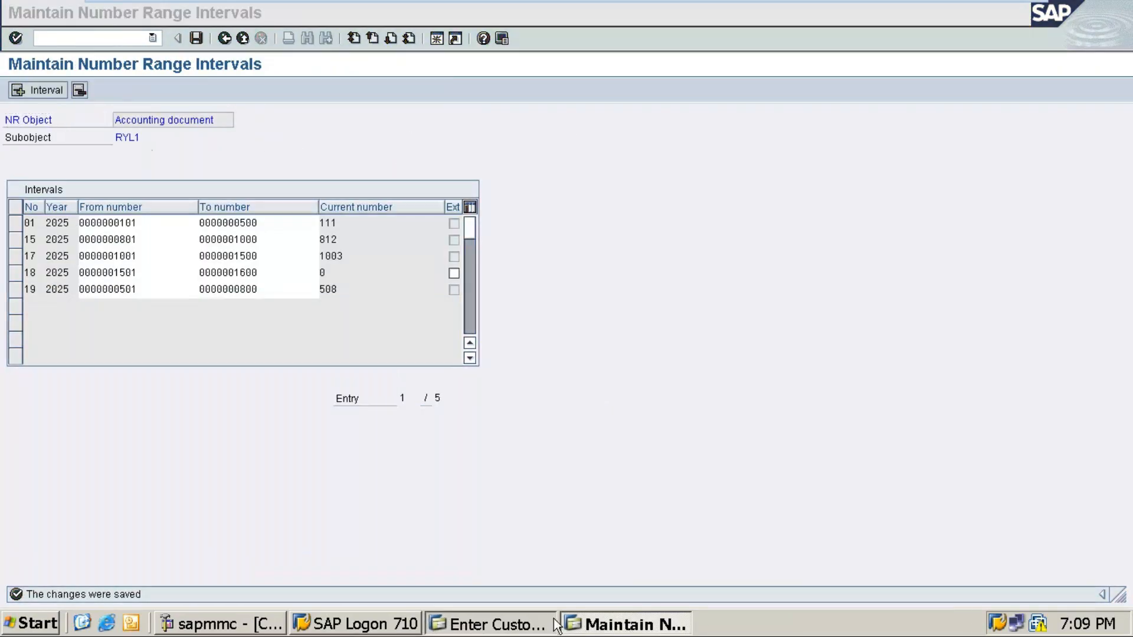
click(554, 623)
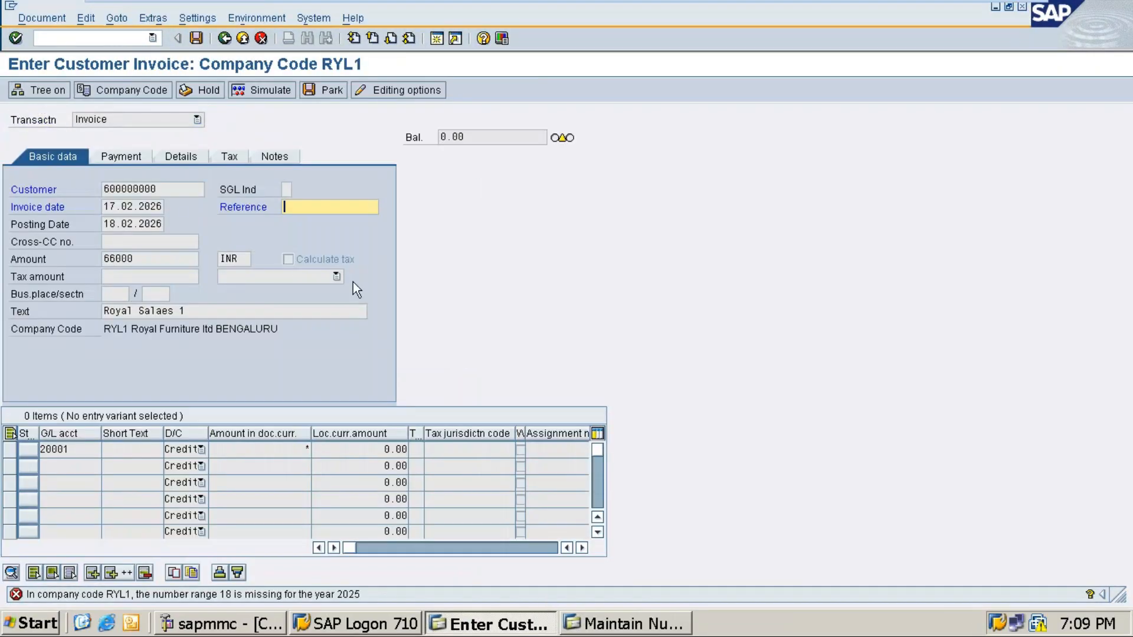
Step: Set business area RYLB in the invoice details and post the 66000 invoice as document 1501
click(173, 157)
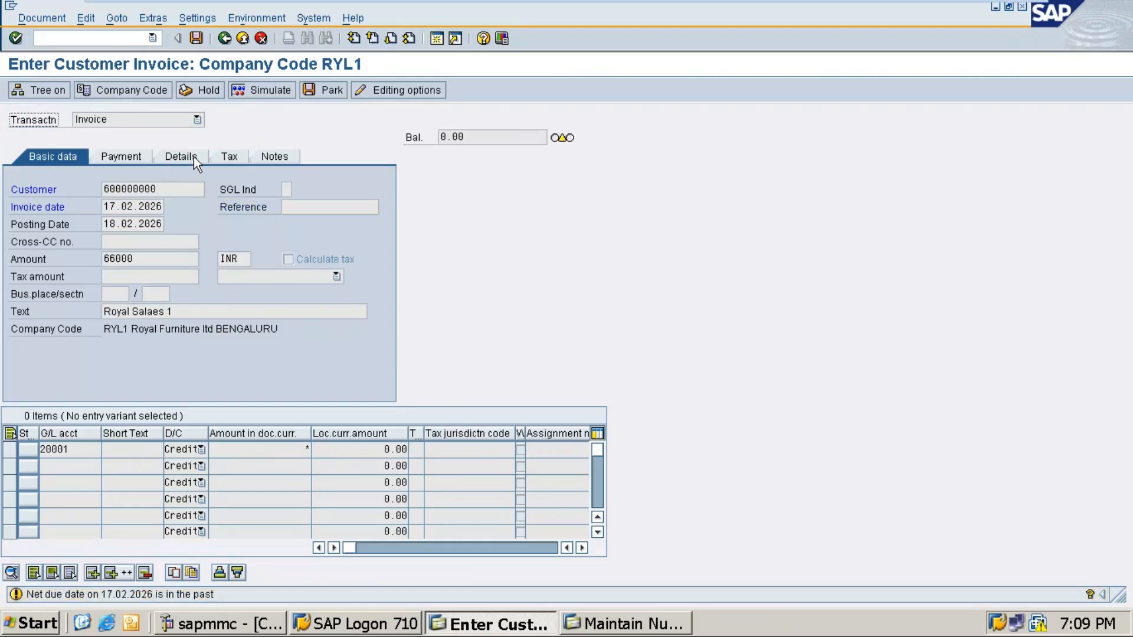
click(194, 157)
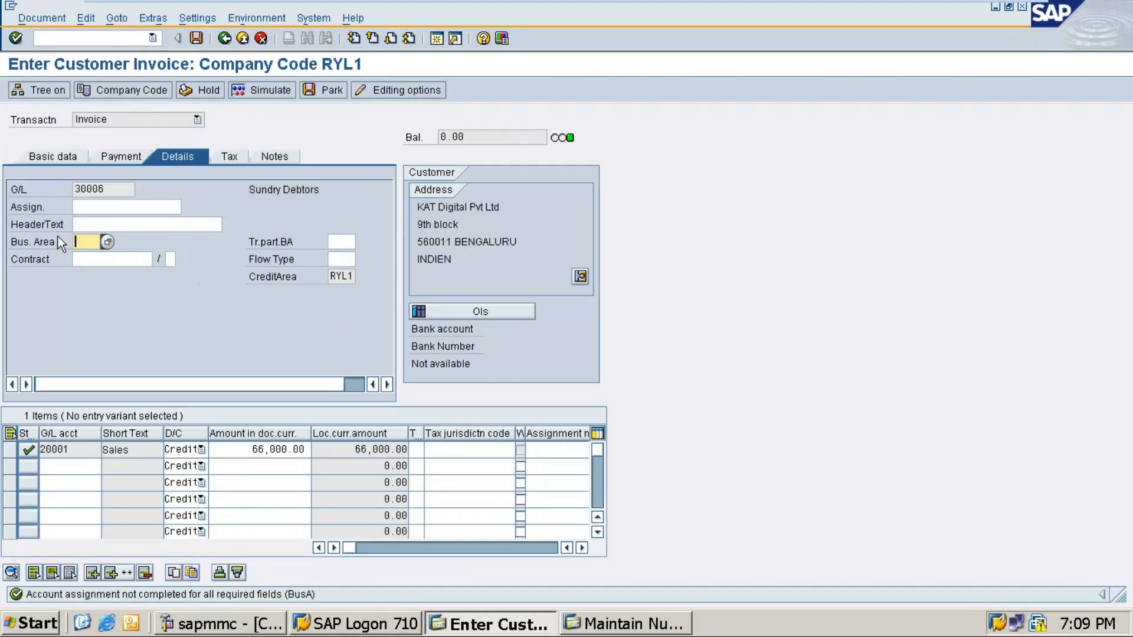
text(rlyb)
click(196, 39)
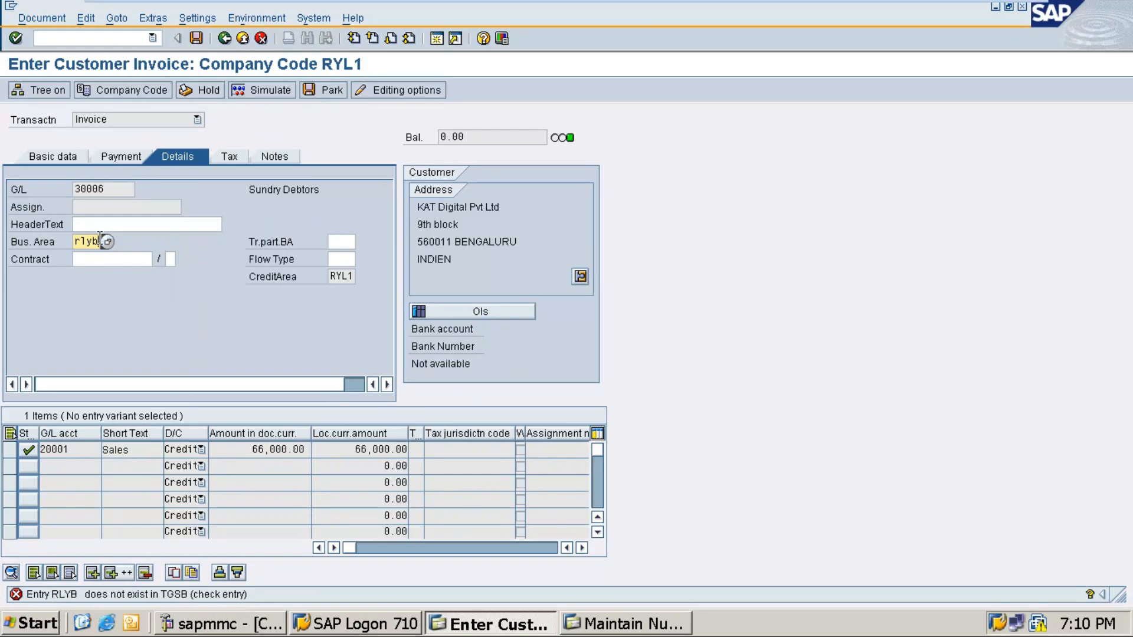
key(BackSpace)
key(BackSpace)
key(BackSpace)
key(Down)
key(Down)
key(Return)
key(ctrl+s)
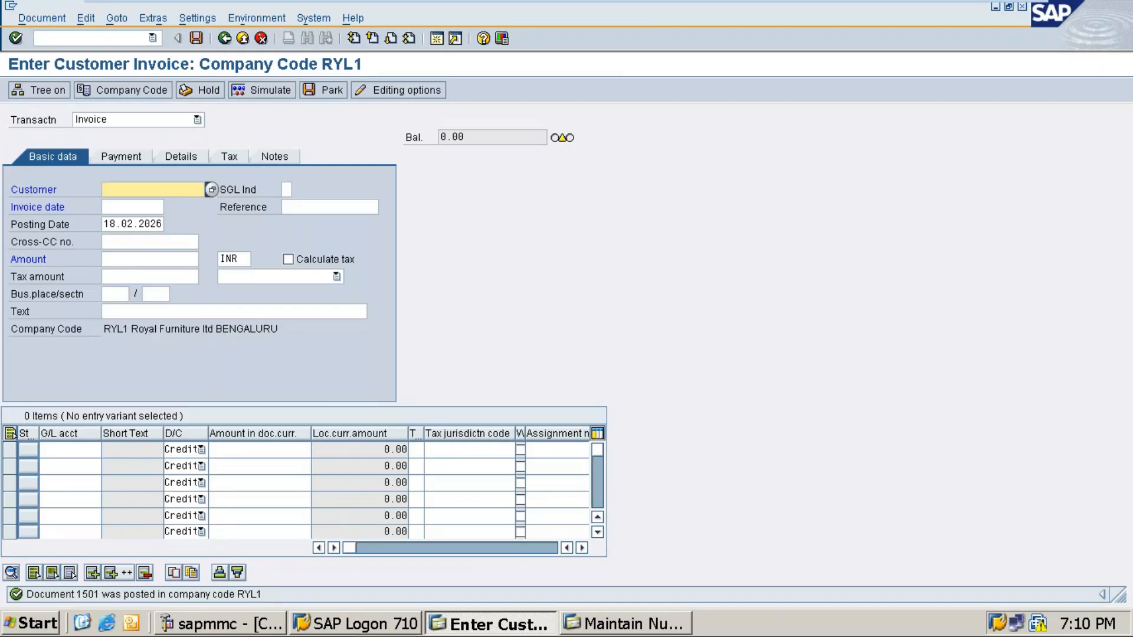
click(626, 624)
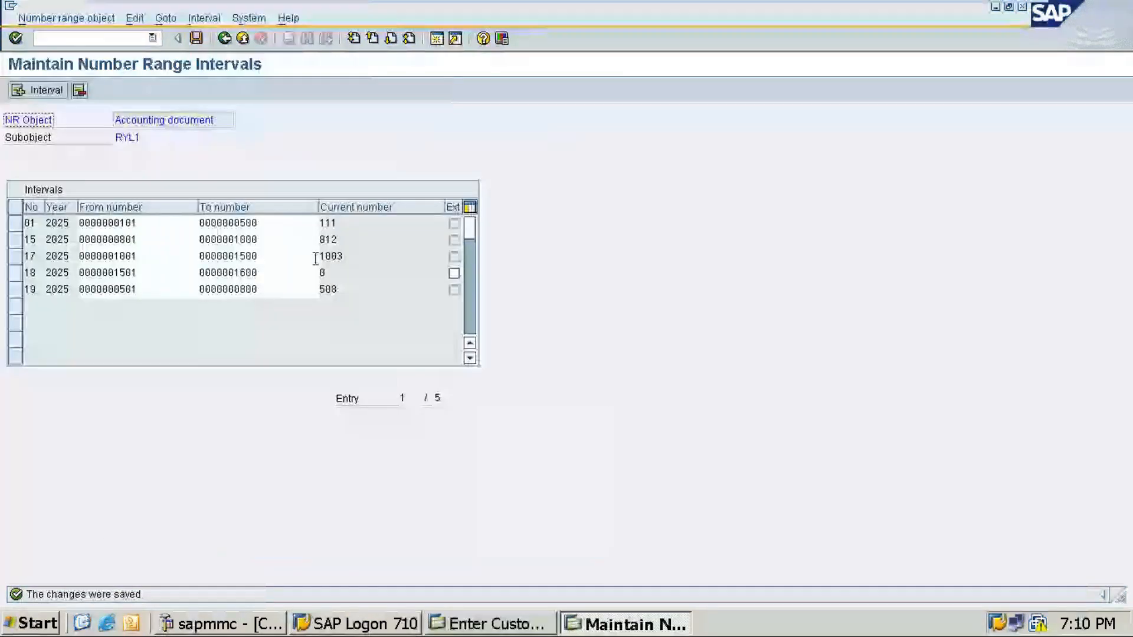
Step: Verify interval 18 shows current number 1501, close number range maintenance, and minimise the invoice window
click(224, 40)
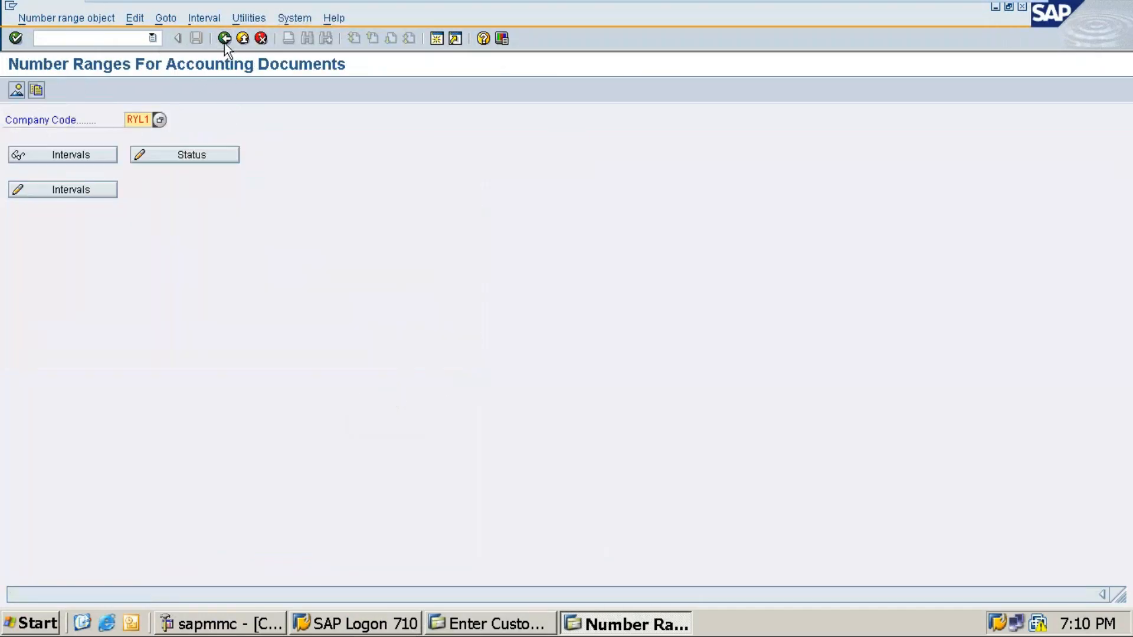
click(83, 190)
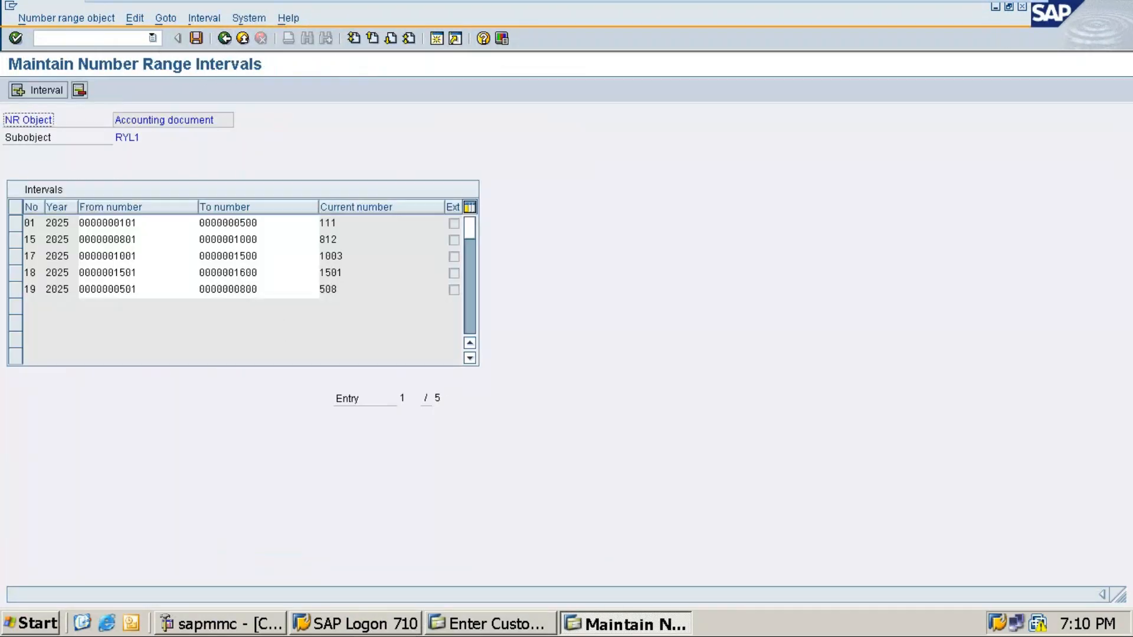
click(320, 273)
click(1024, 8)
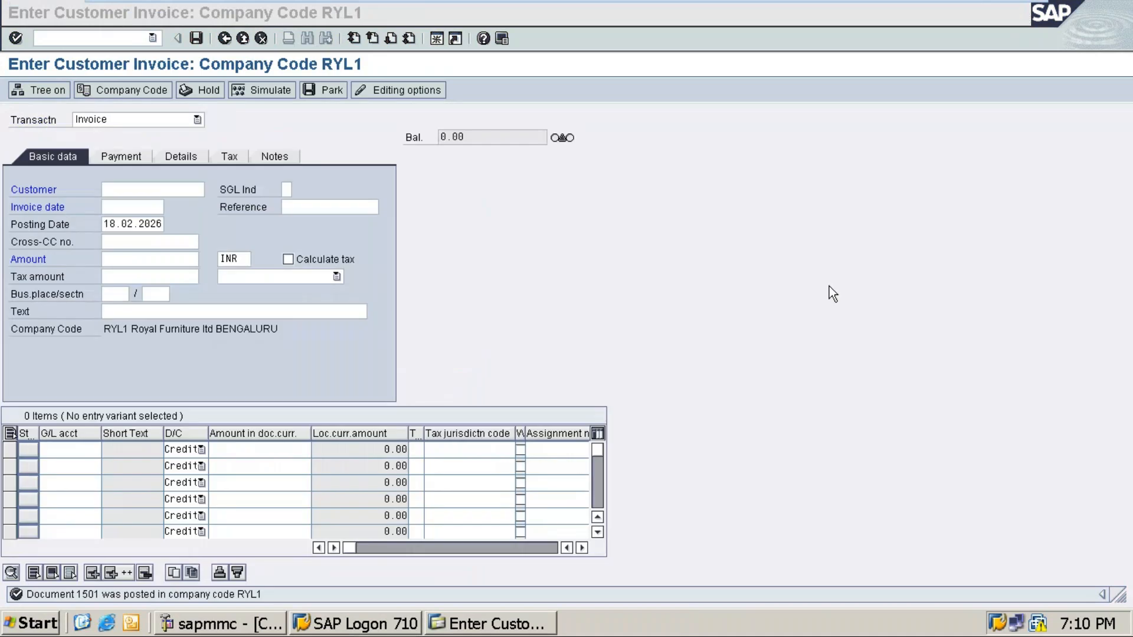
click(883, 387)
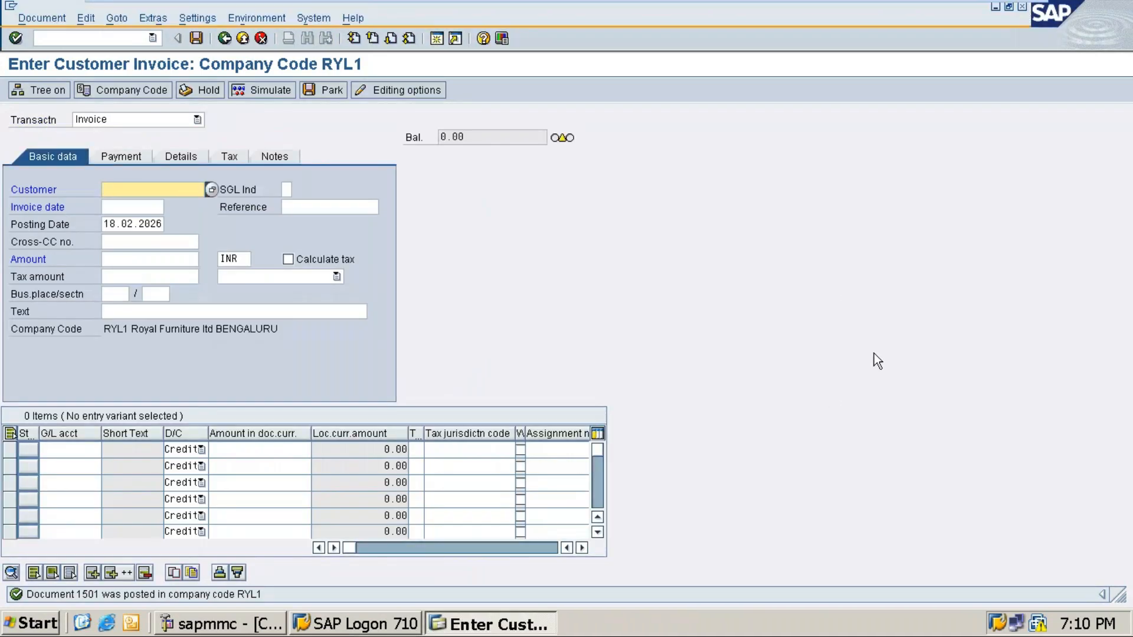
click(997, 5)
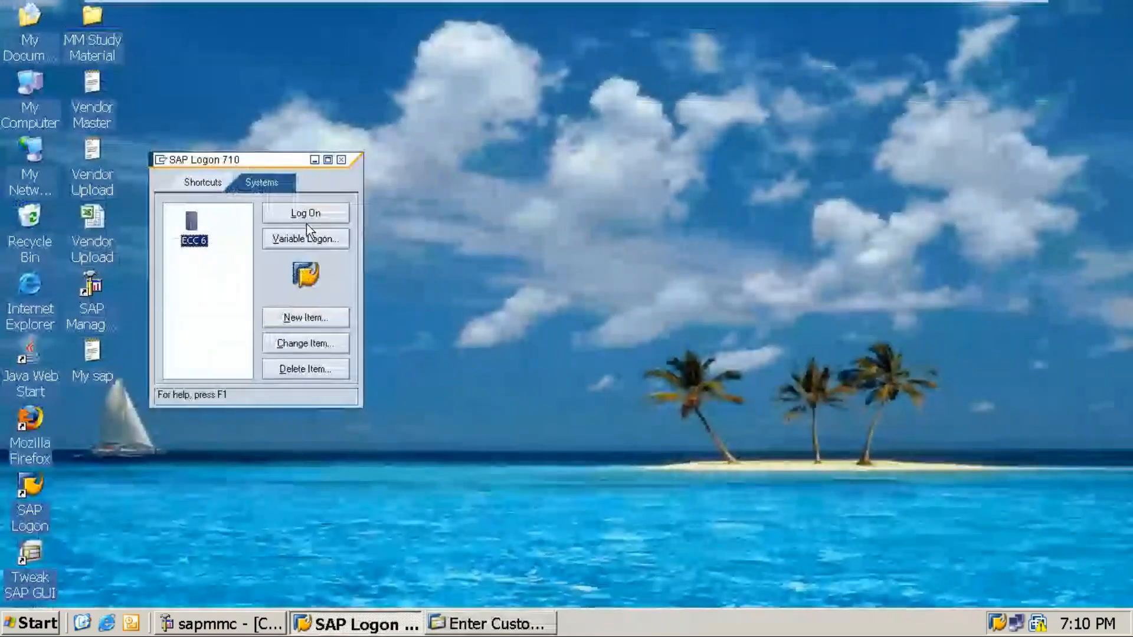
Step: Add FB70 item 2 in Word, 'Sale of good to KAT Digital Pvt Ltd Rs. 115000', then return to SAP
click(317, 160)
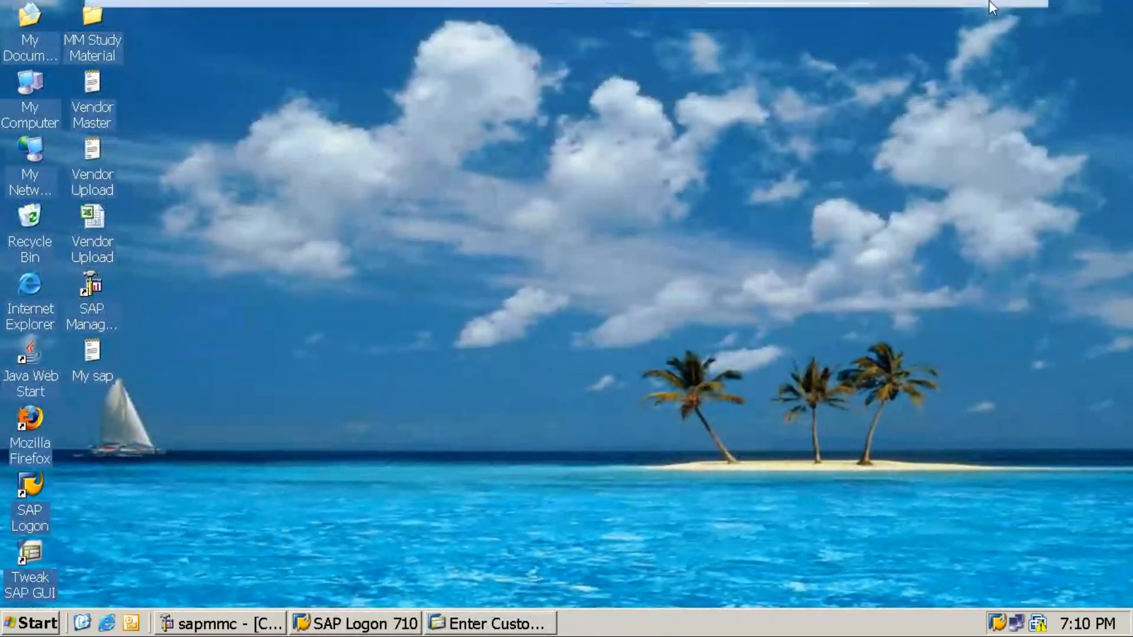
click(991, 5)
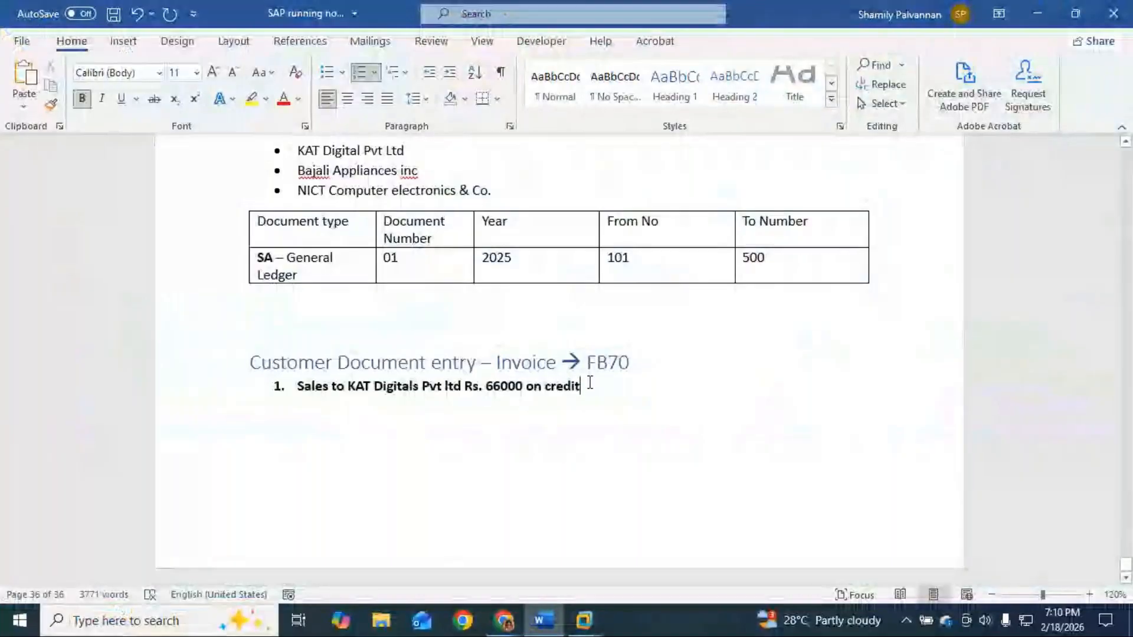
key(Return)
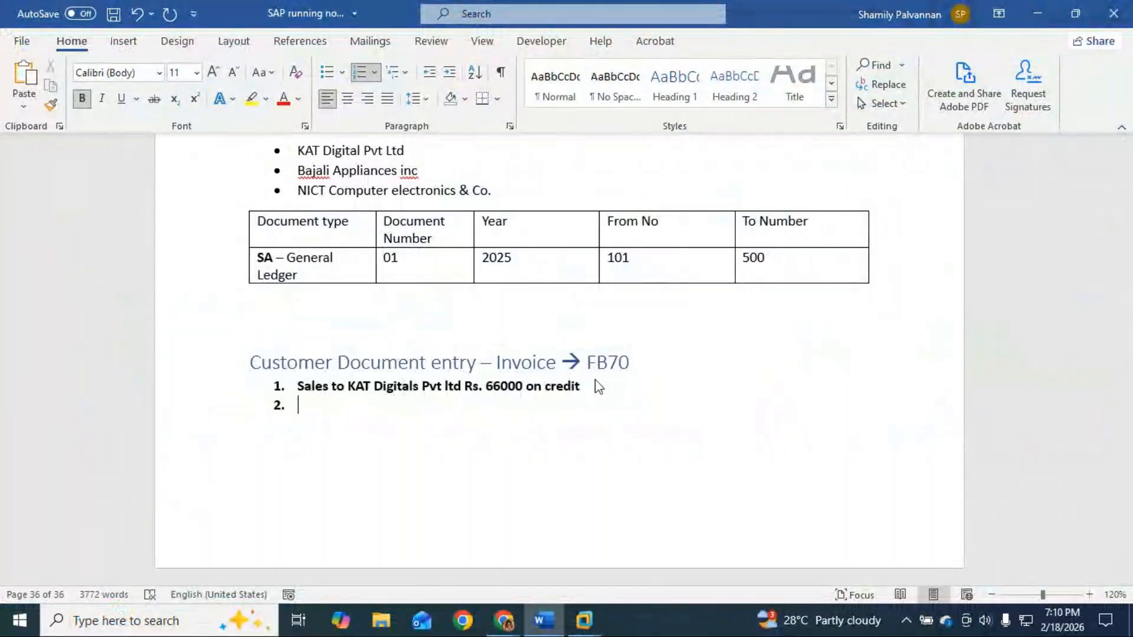
text(Sales)
key(BackSpace)
key(BackSpace)
text(of good to Di)
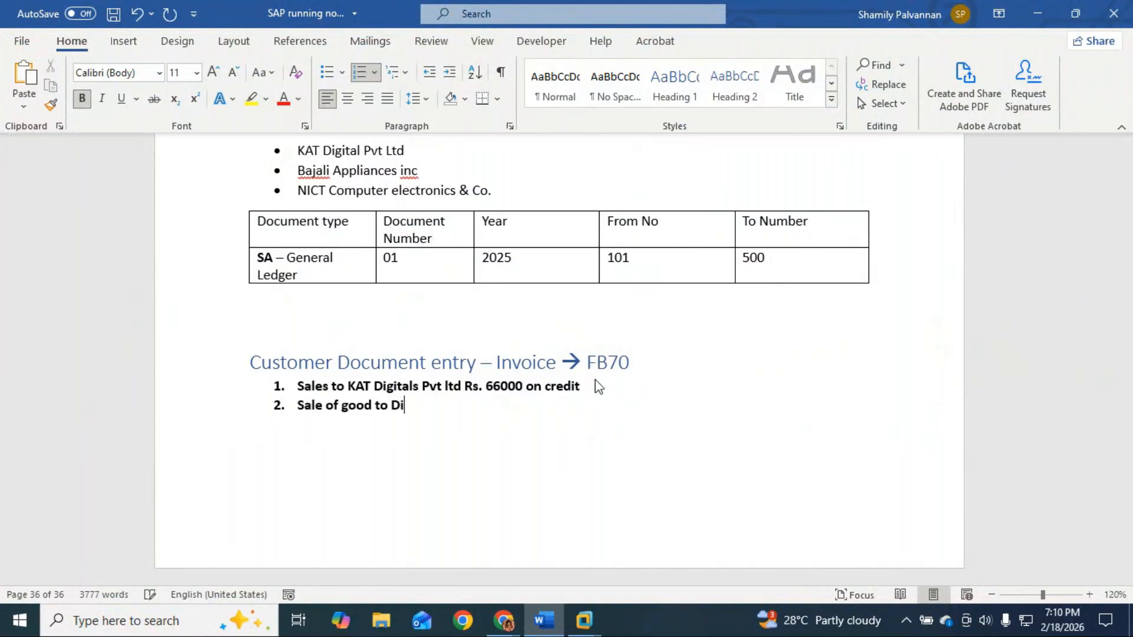
key(BackSpace)
text(KAT Digital Pvt )
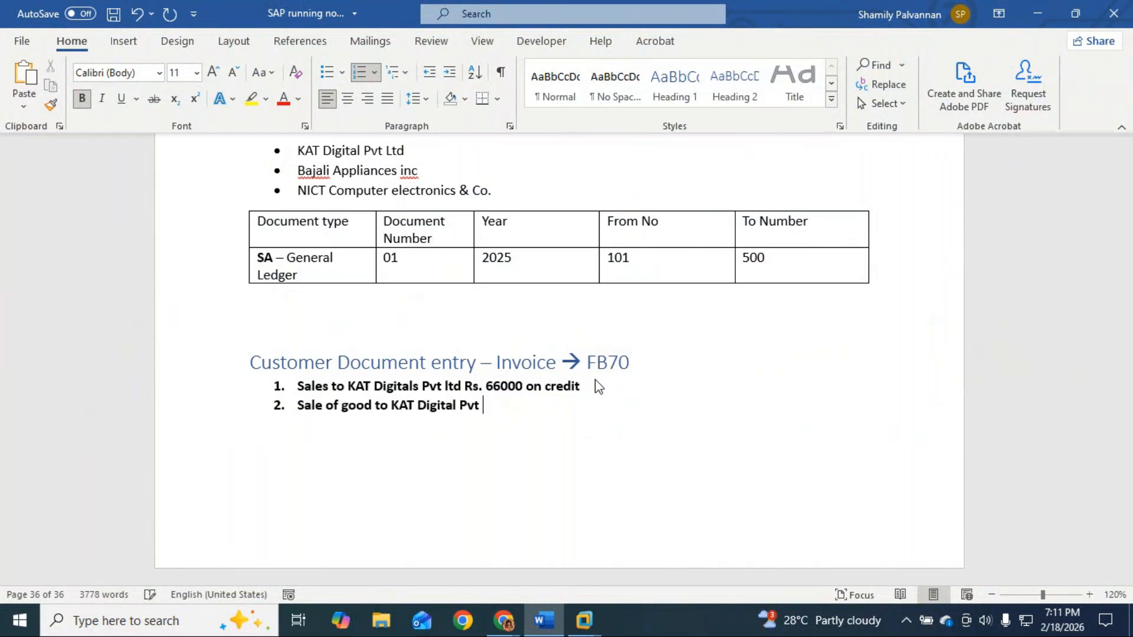
text(Ltd Rs. 115000)
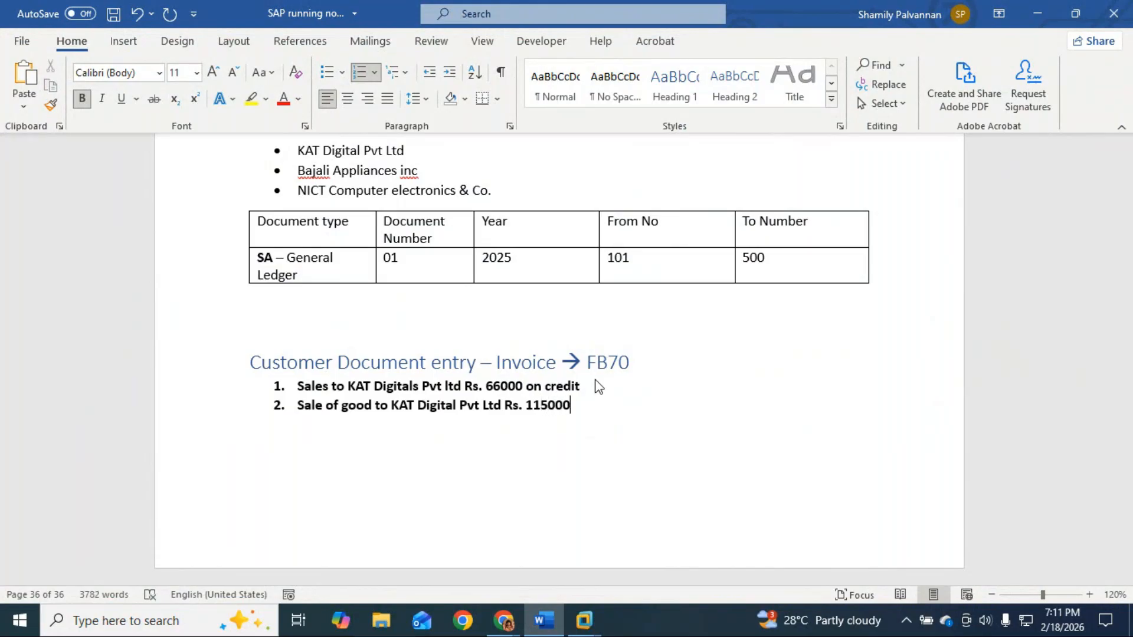
key(Return)
key(alt+Tab)
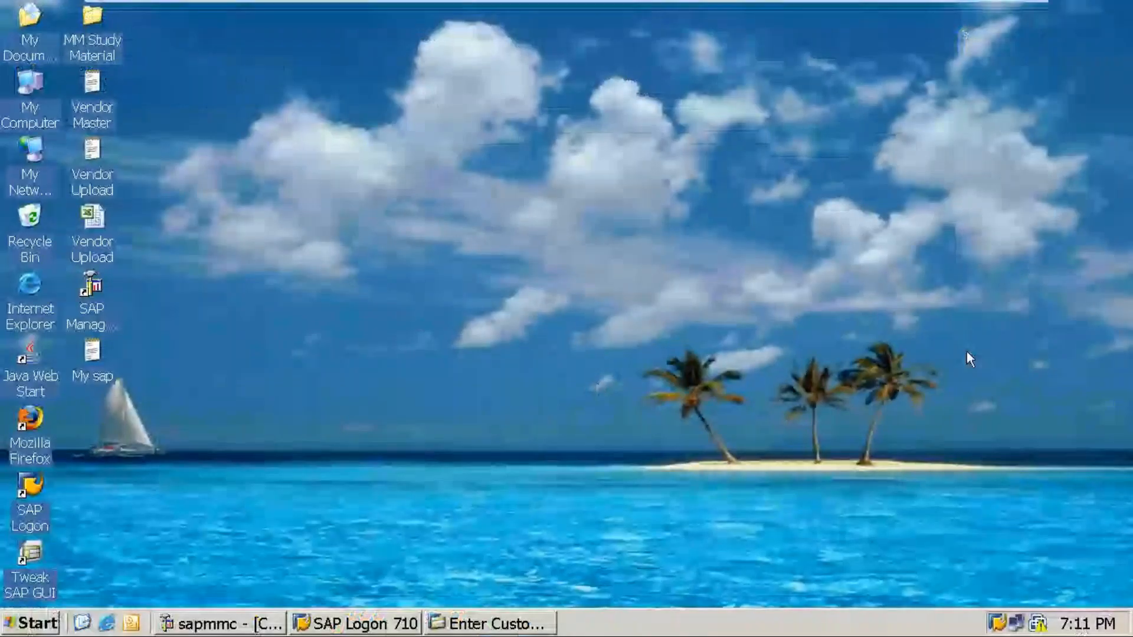
Step: Start a fresh FB70 customer invoice using /nfb70 from the transaction history
click(485, 625)
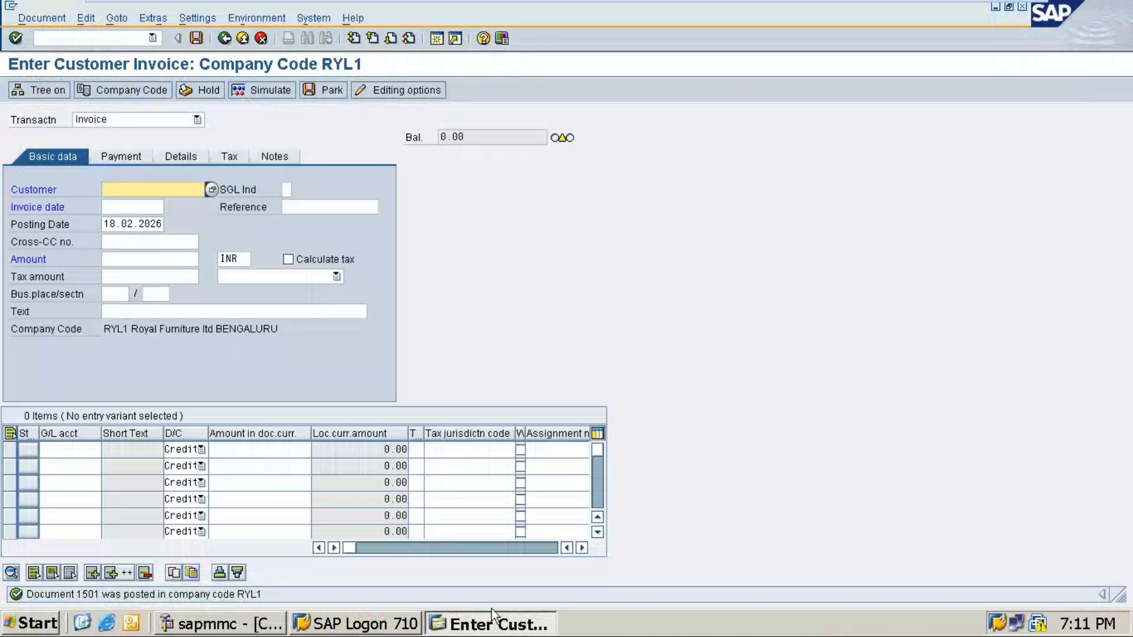
click(129, 41)
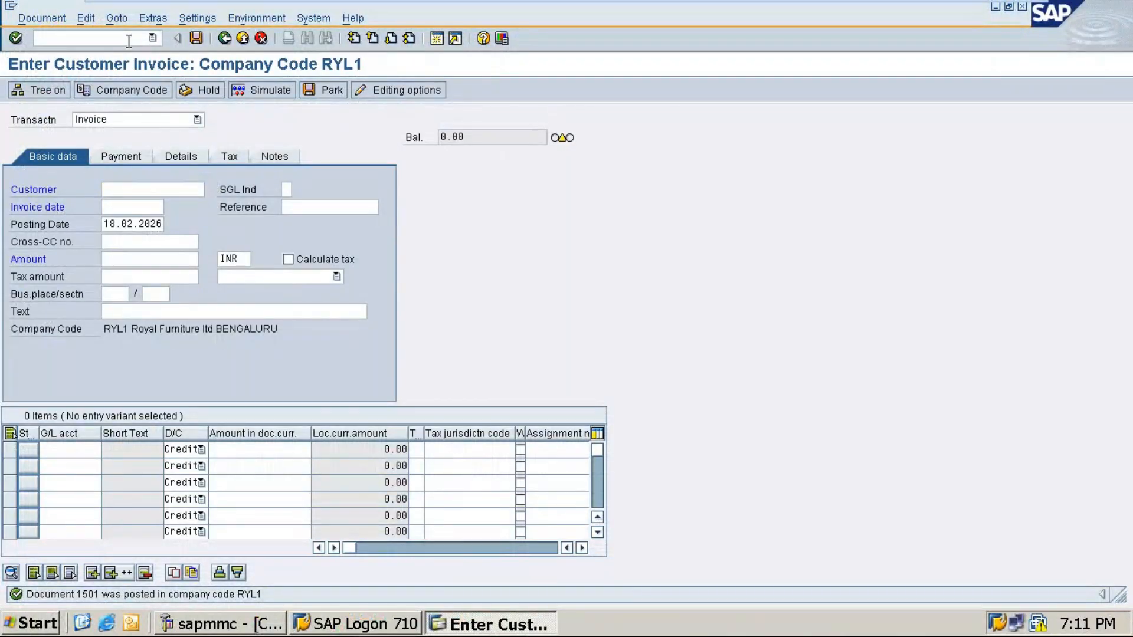
text(/)
key(BackSpace)
click(153, 39)
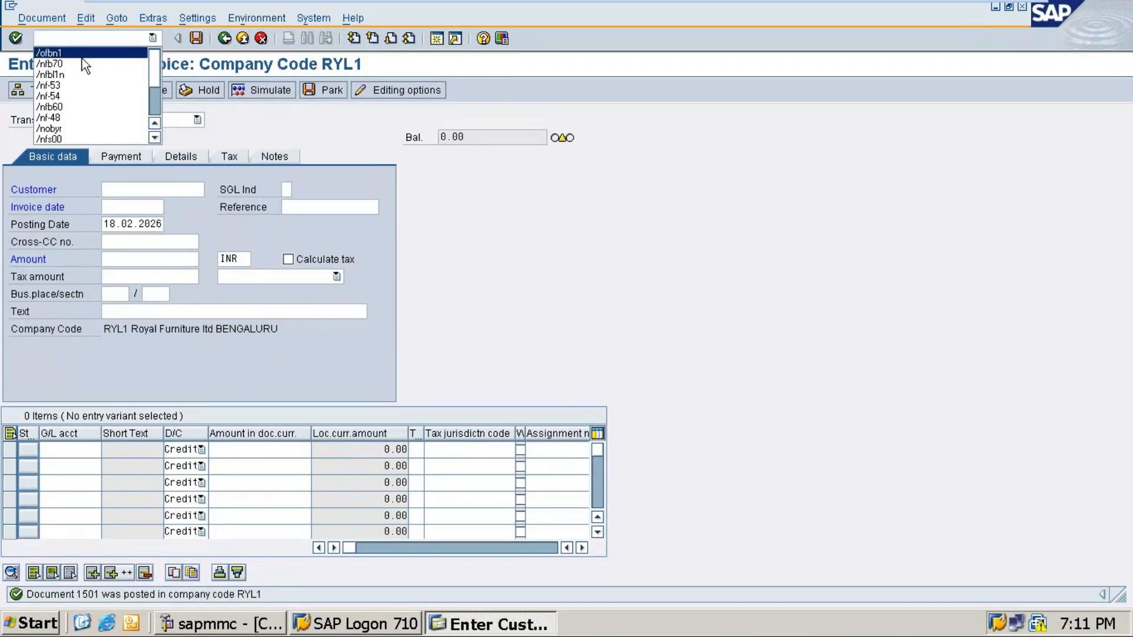
click(83, 54)
click(153, 38)
click(87, 66)
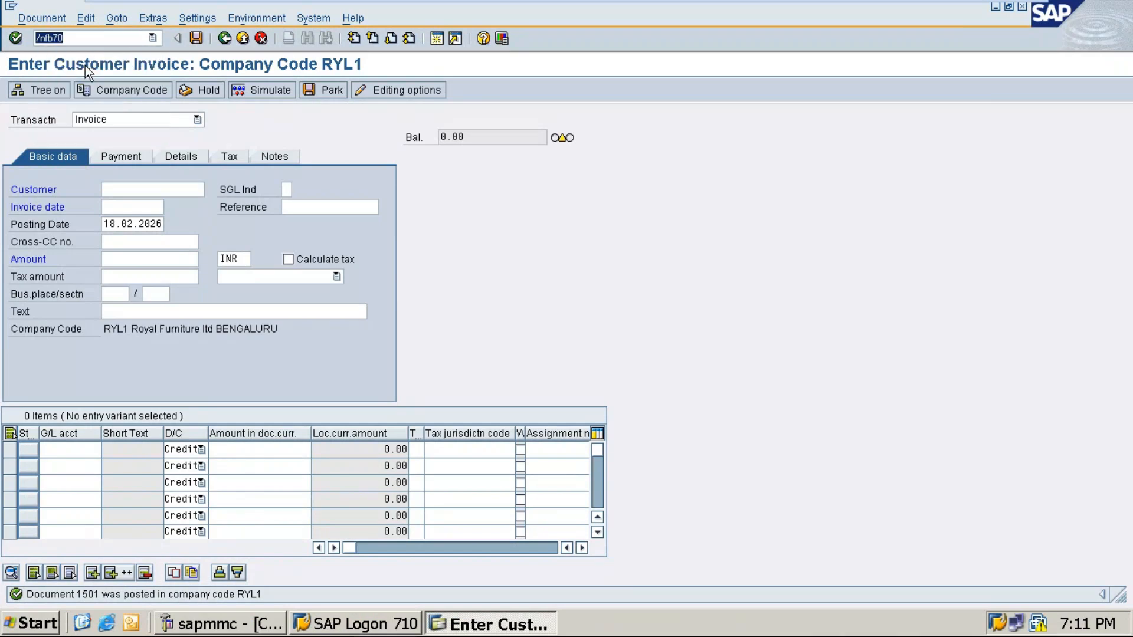
key(Return)
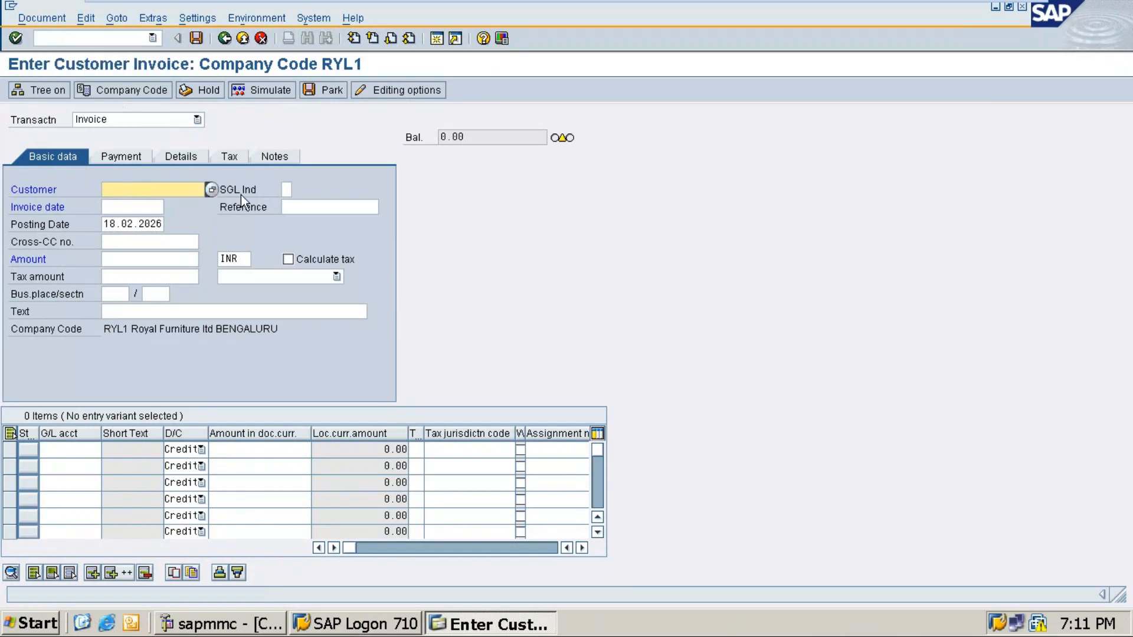
Step: Choose customer KAT Digital, invoice date 18.02.2026 and amount 115000
key(F4)
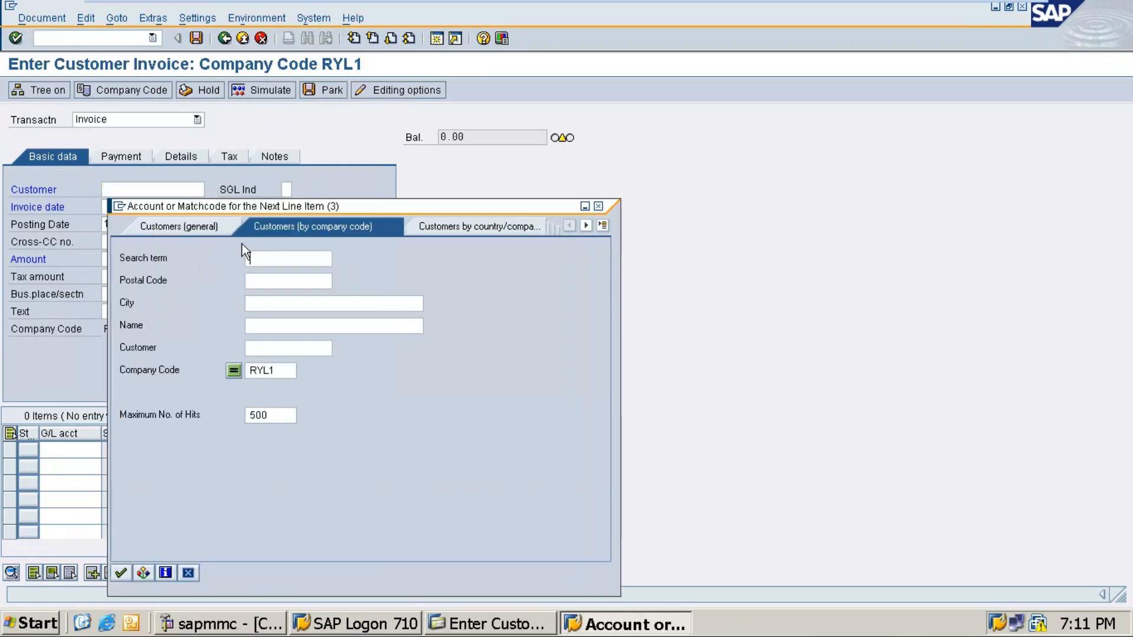
key(Return)
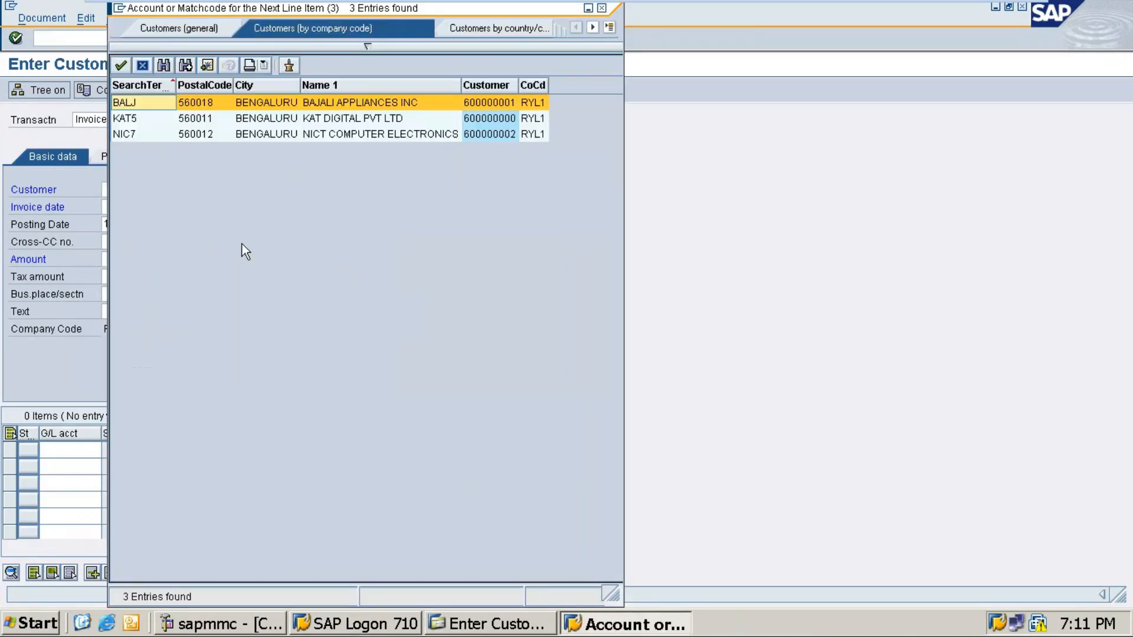
key(Down)
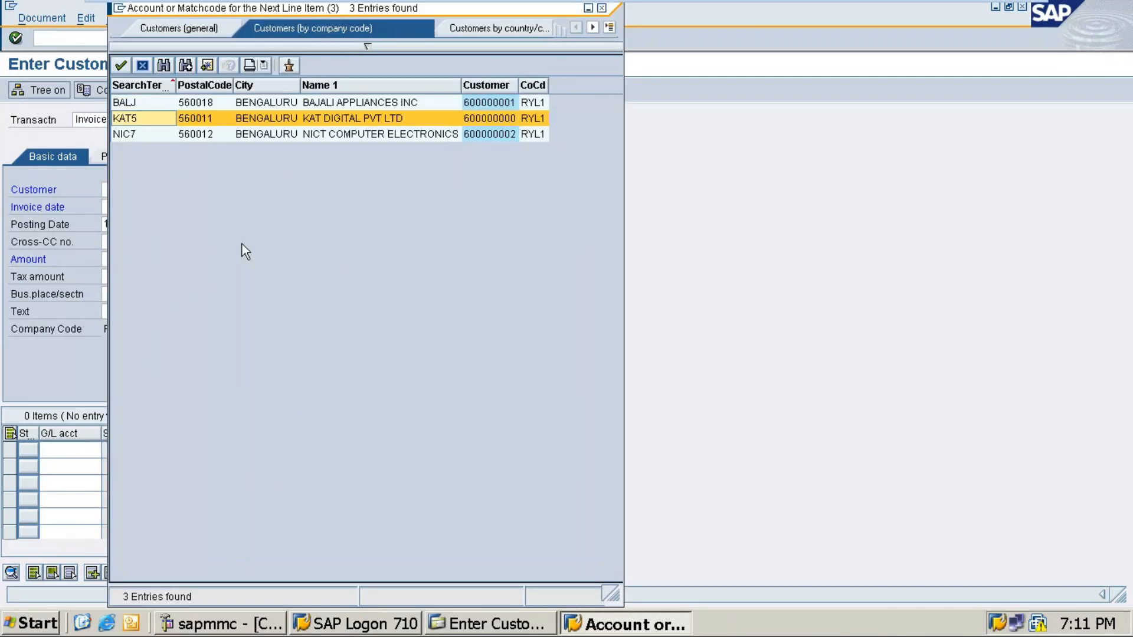
key(Return)
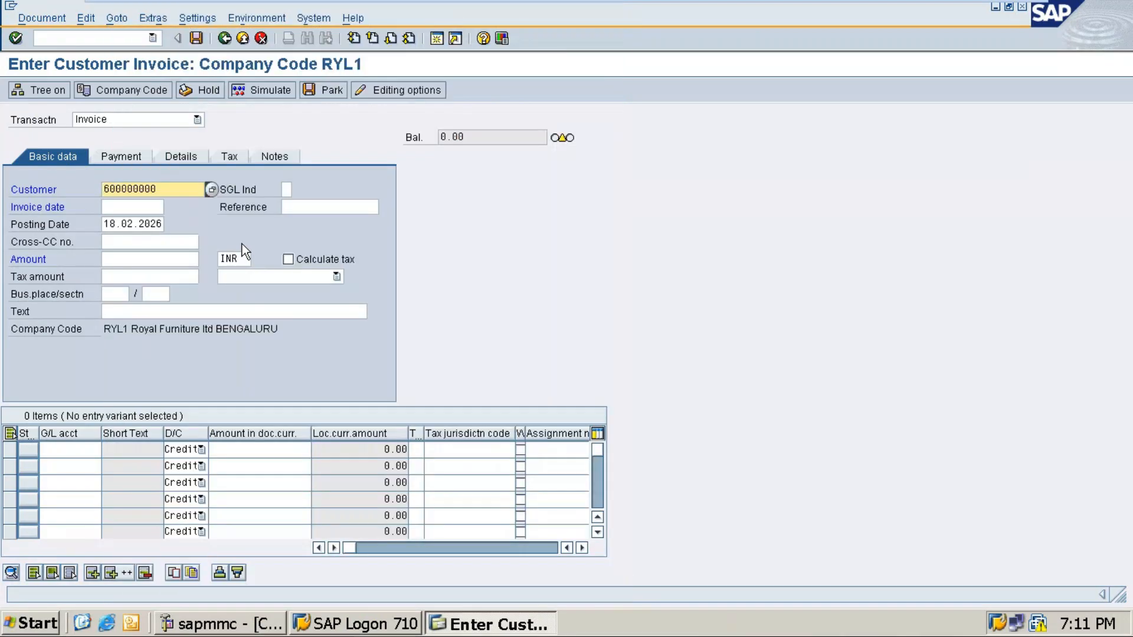
click(118, 209)
text(18)
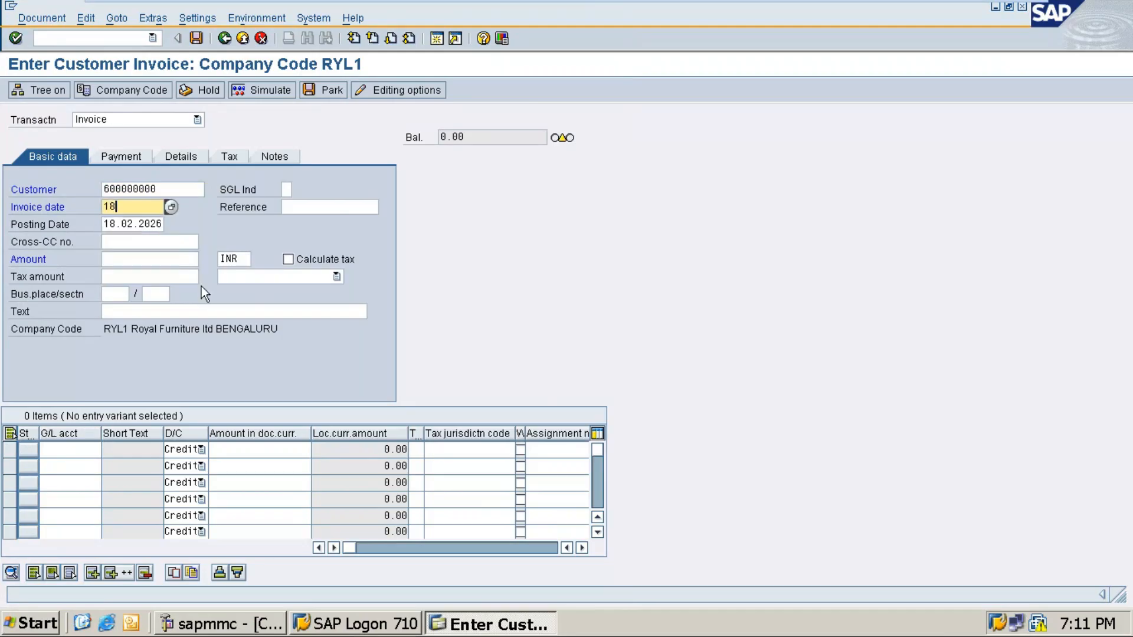
text(.02.2026)
click(144, 261)
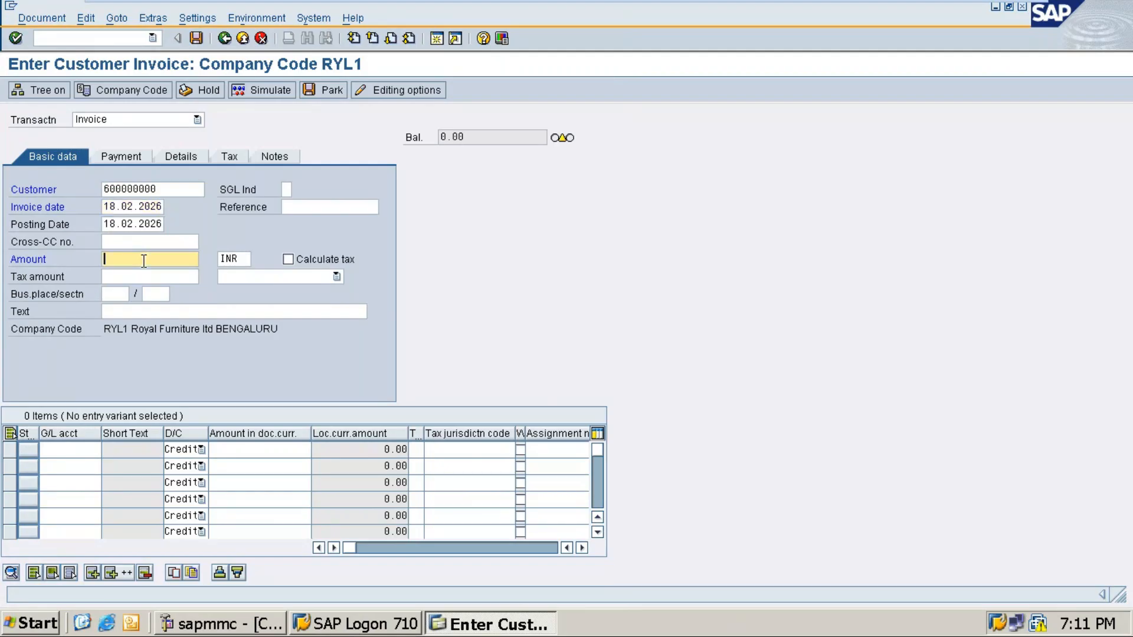
text(115000)
Step: Set the invoice header text to 'Royal Salaes 2'
click(124, 312)
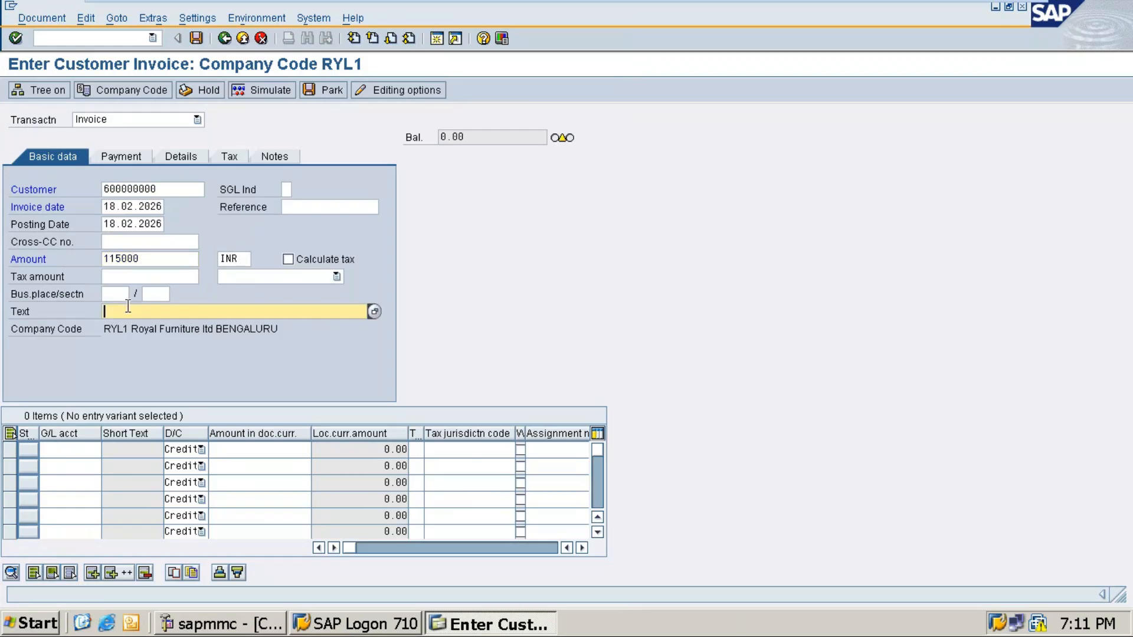
text(r)
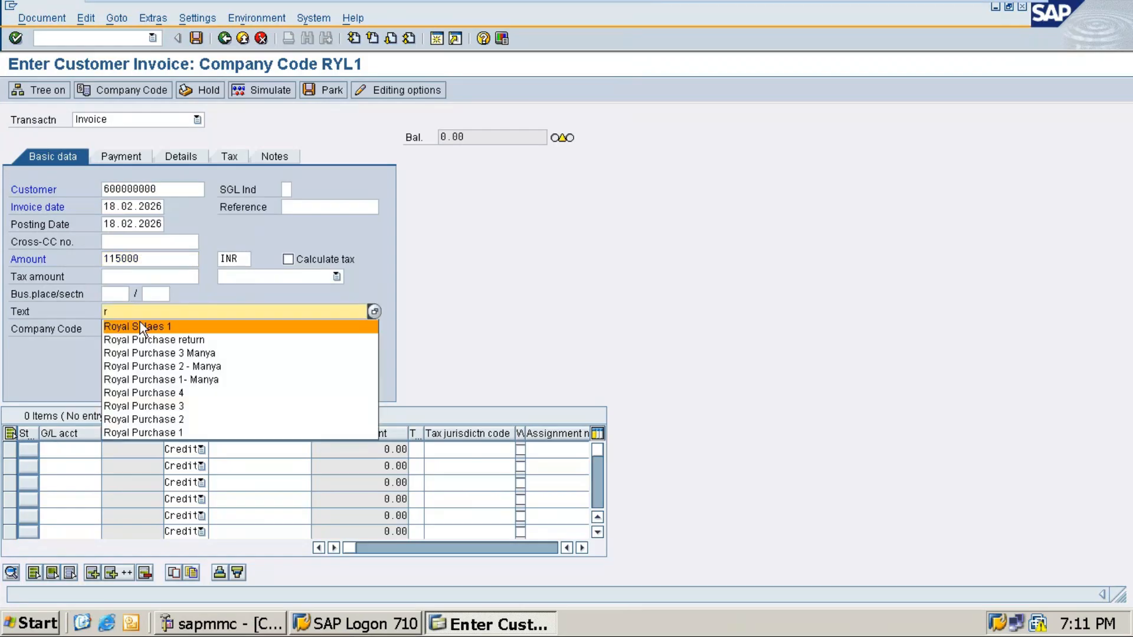
click(140, 326)
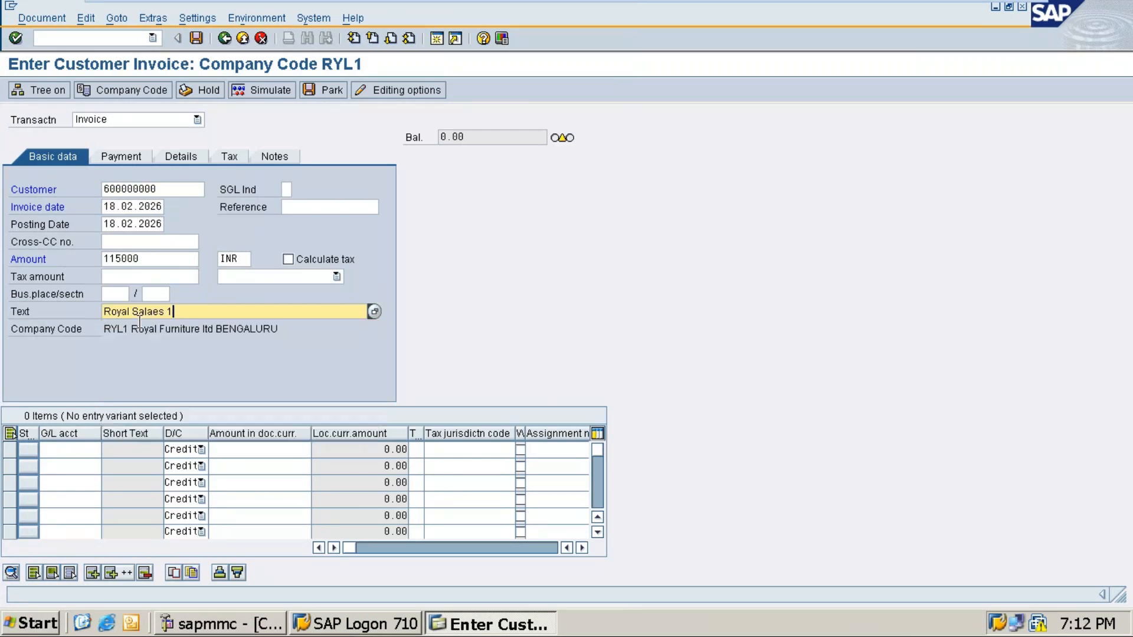
key(BackSpace)
text(2)
Step: Add a line item on Sales G/L account 20001 with amount '*', then check the entries
click(63, 449)
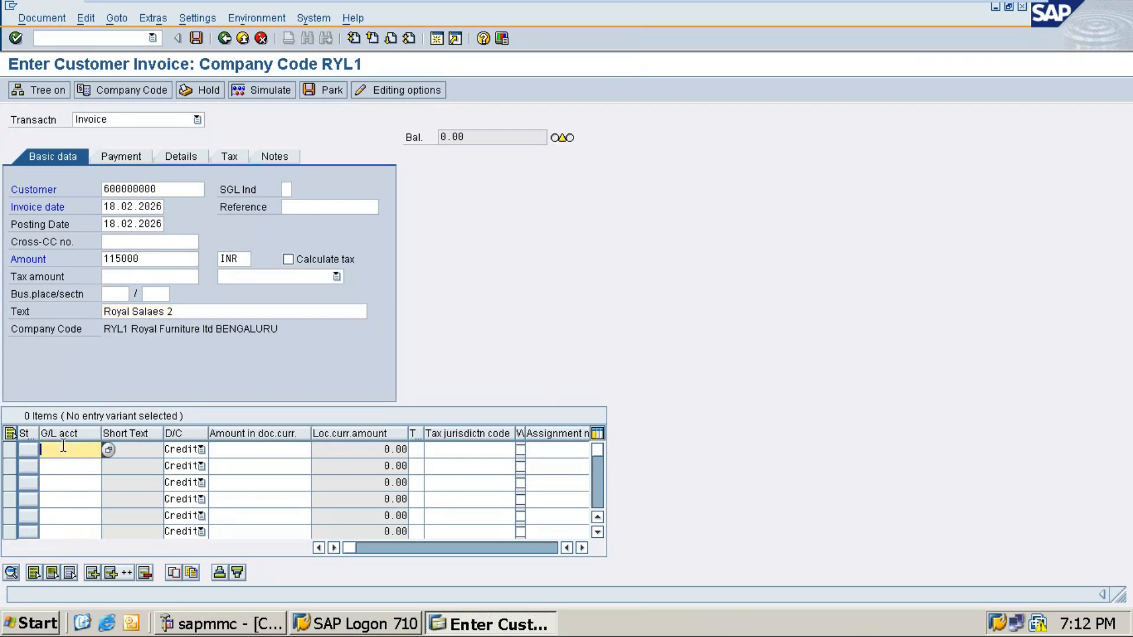
click(109, 451)
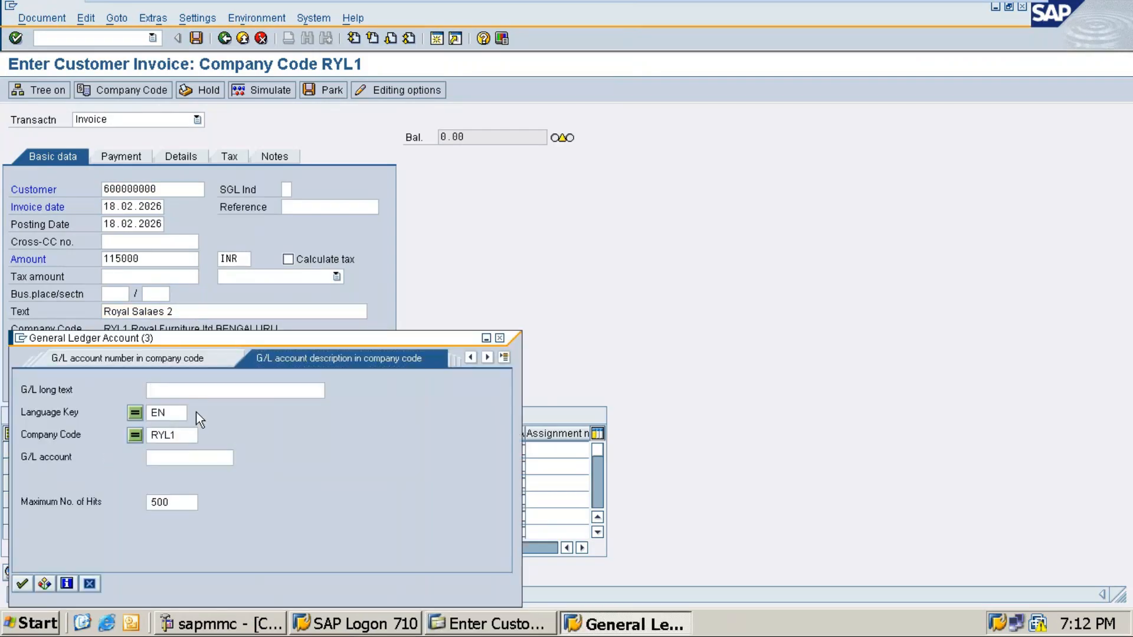
key(Return)
click(33, 355)
double_click(38, 386)
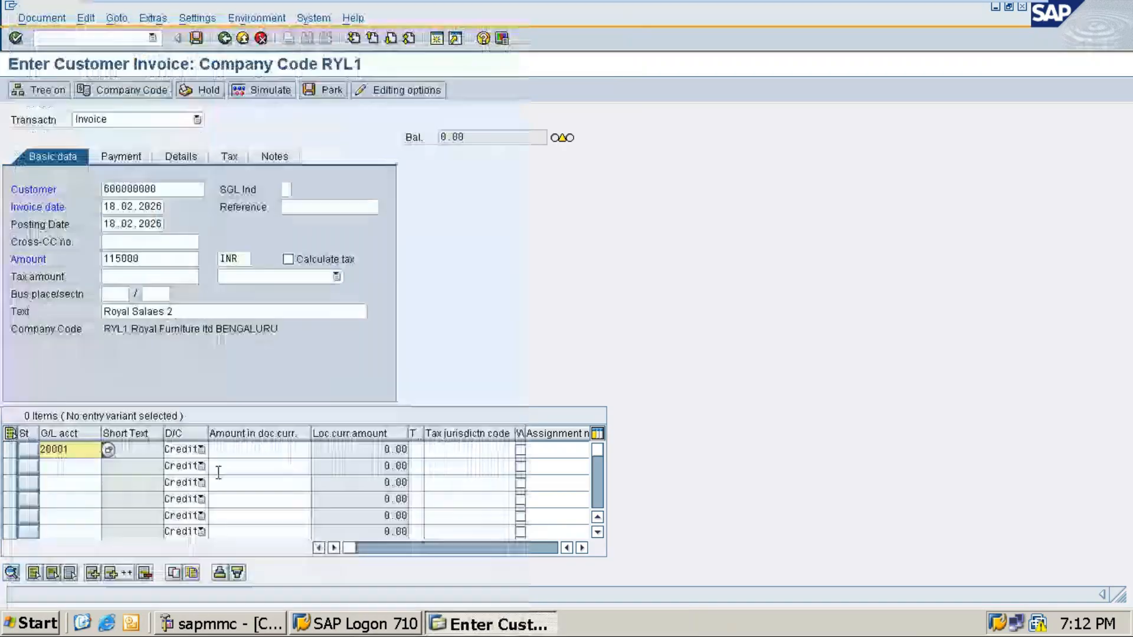
click(243, 455)
text(*)
key(Tab)
key(Tab)
key(Tab)
key(Tab)
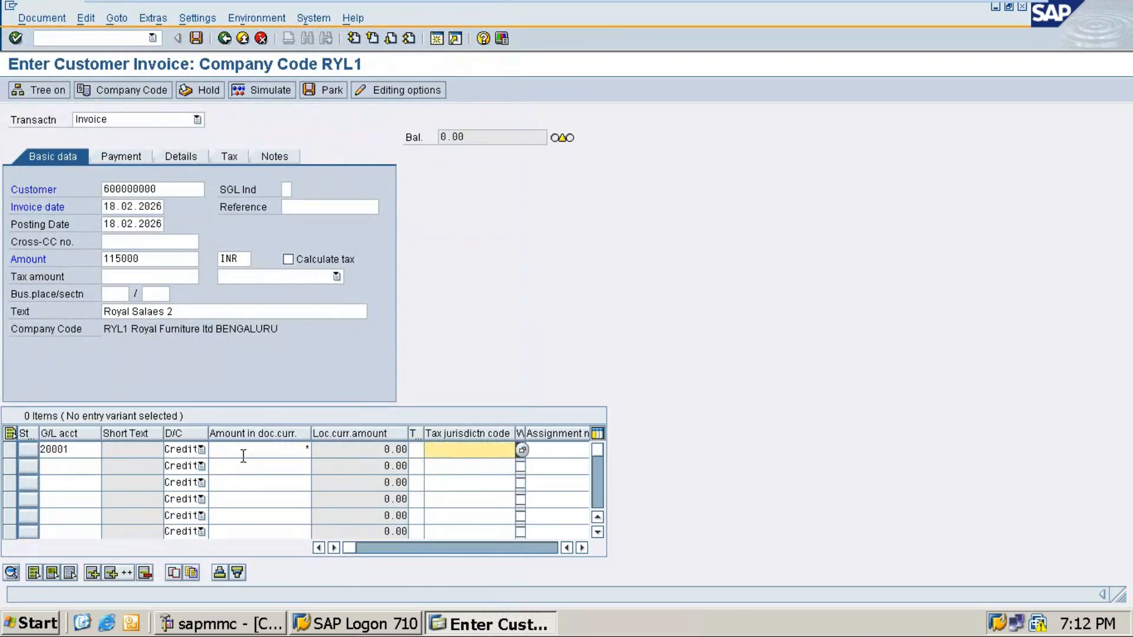
key(shift+Tab)
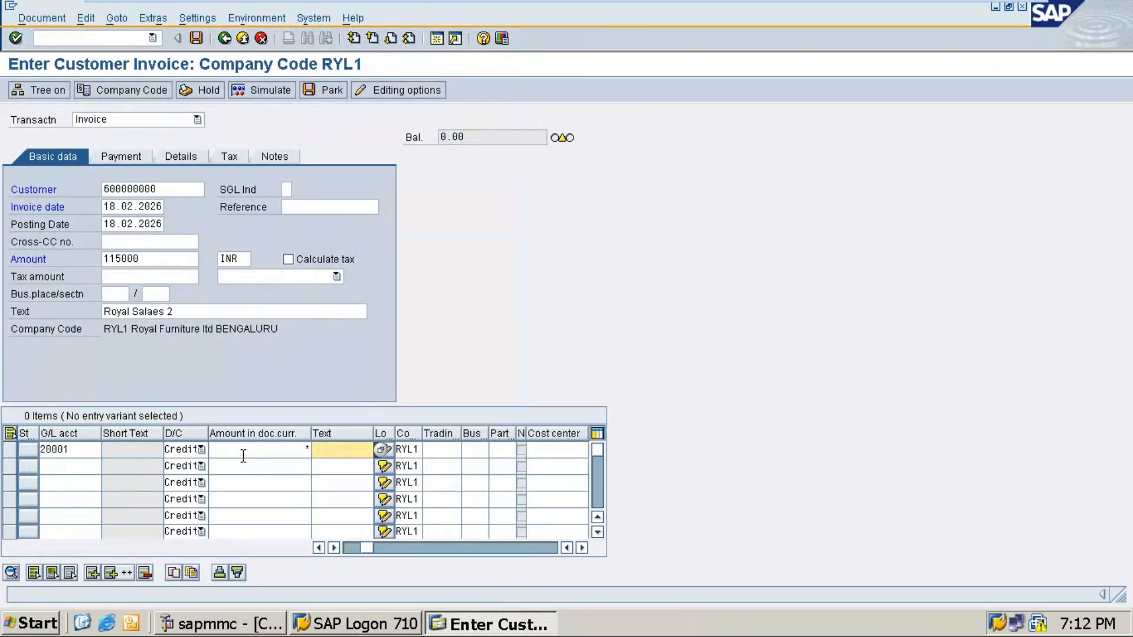
text(+)
click(187, 161)
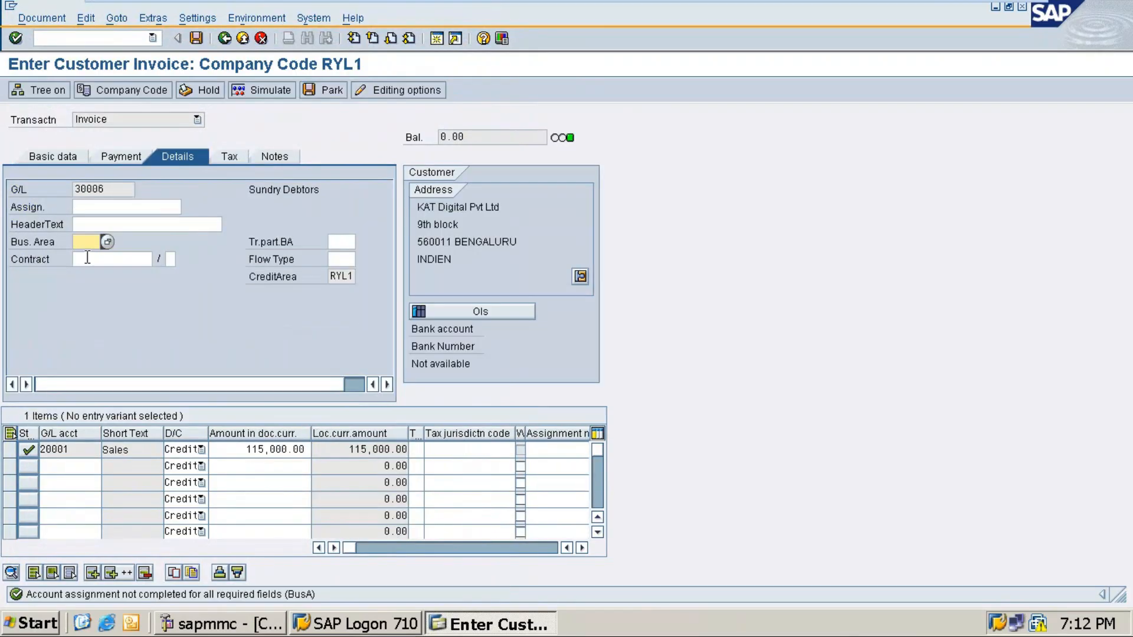
Step: Set business area RYLB and post the invoice as document 1502, then return to Word
text(rykb)
key(BackSpace)
key(BackSpace)
text(lb)
key(ctrl+s)
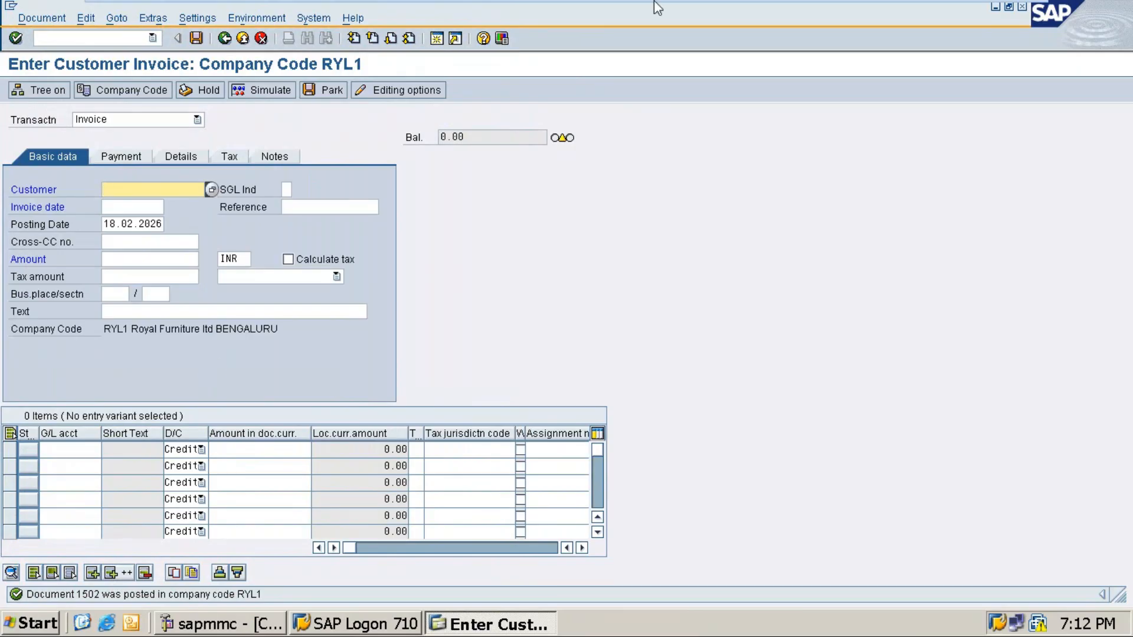
mouse_move(1003, 6)
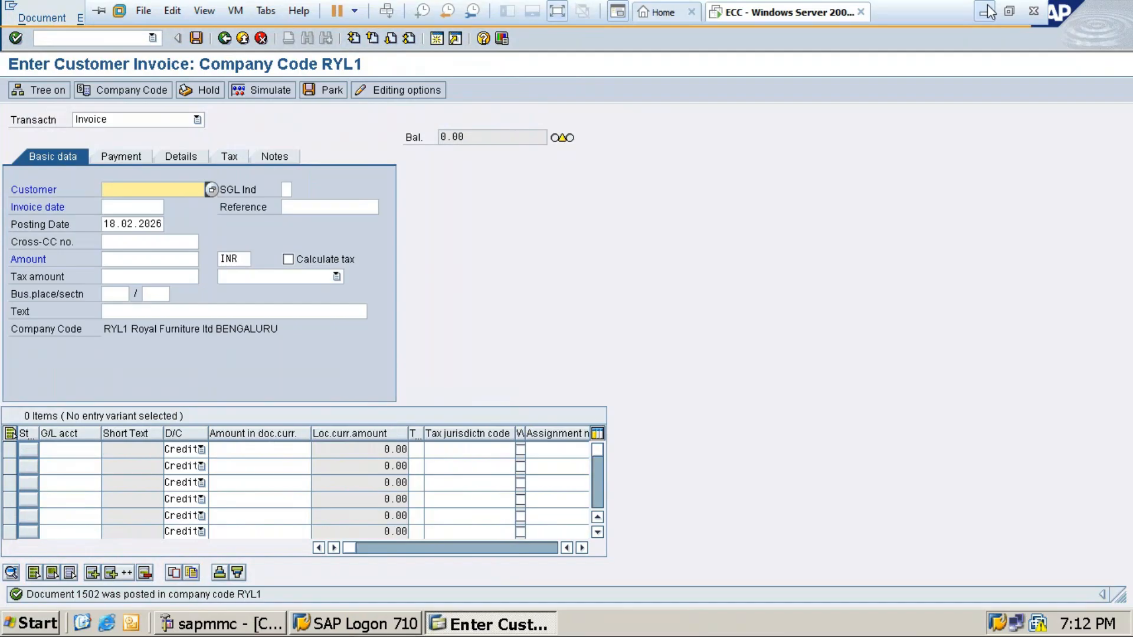
click(988, 10)
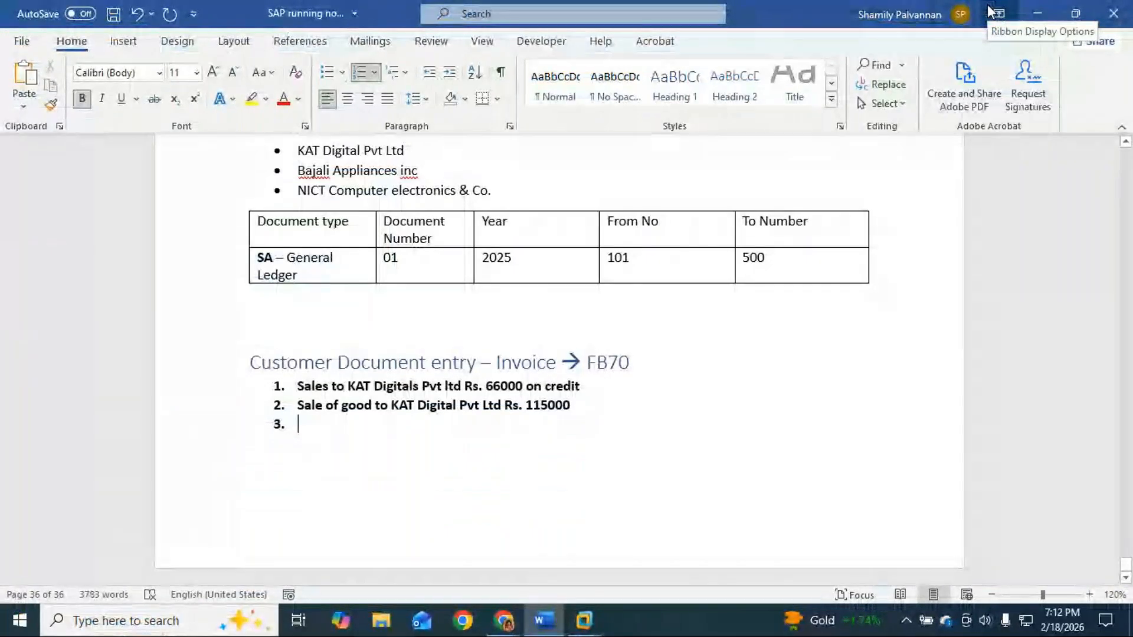
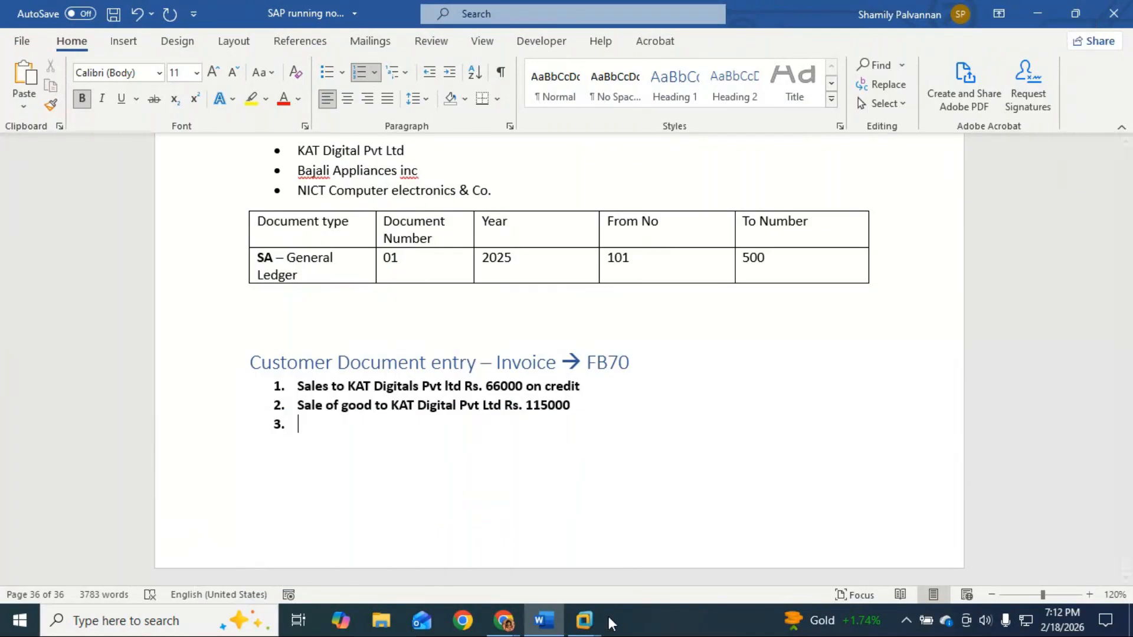
Step: In SAP, start transaction FBL5N for the Customer Line Item Display selection
mouse_move(607, 614)
click(653, 552)
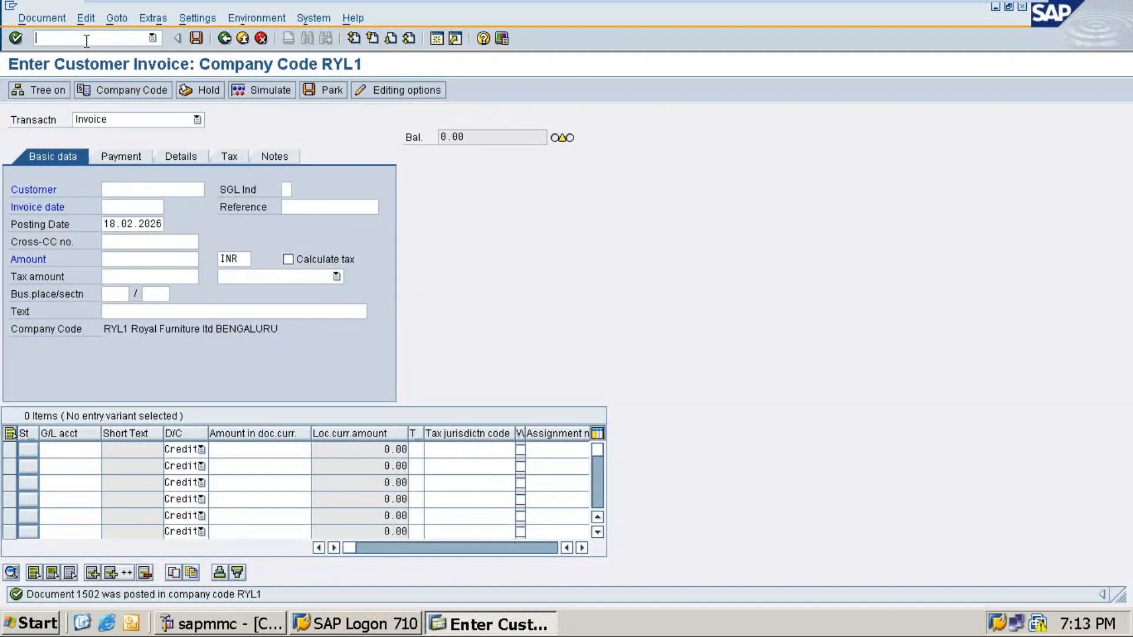
text(/nfbl5n)
key(Return)
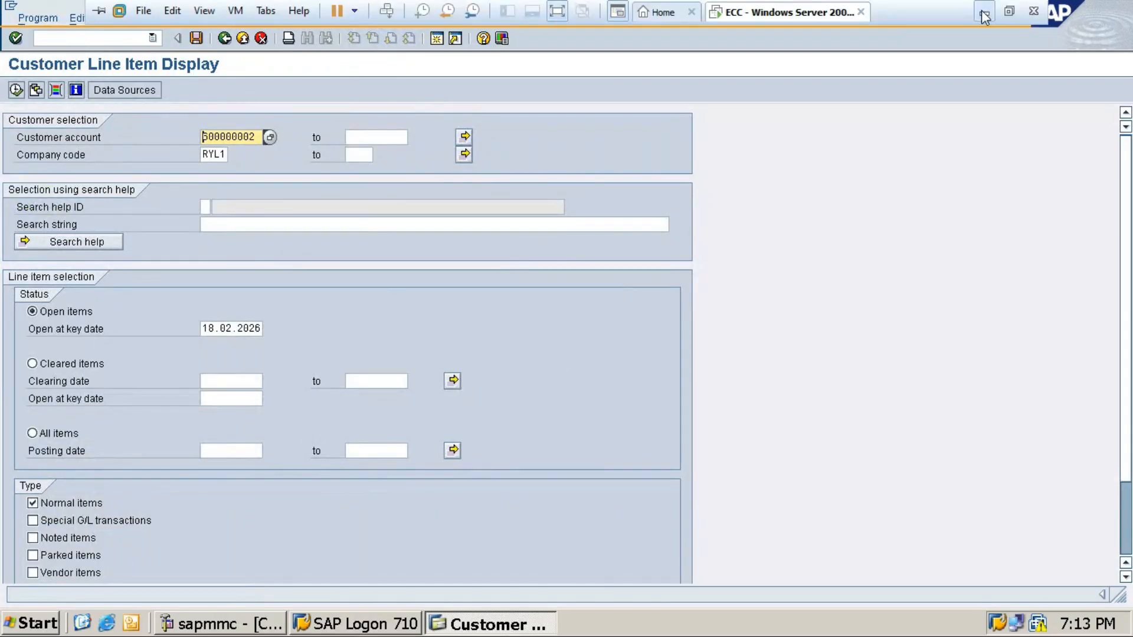
Step: Add the note 'We need to check the Outstanding - Bills Receivable of KAT Digital Pvt ltd'
click(983, 12)
key(BackSpace)
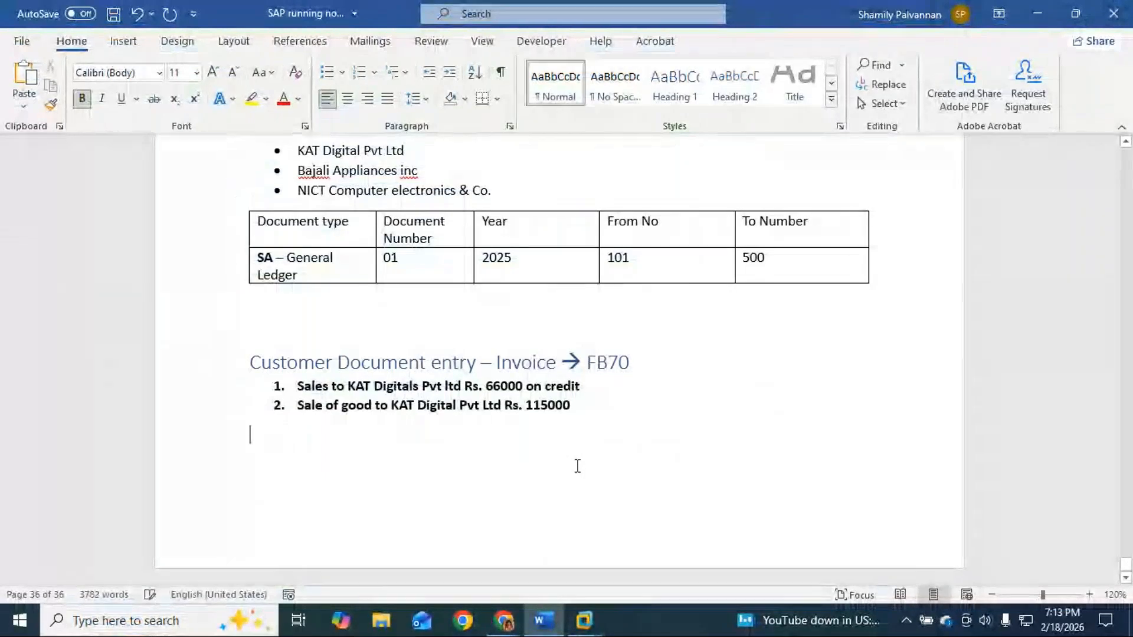
text(We )
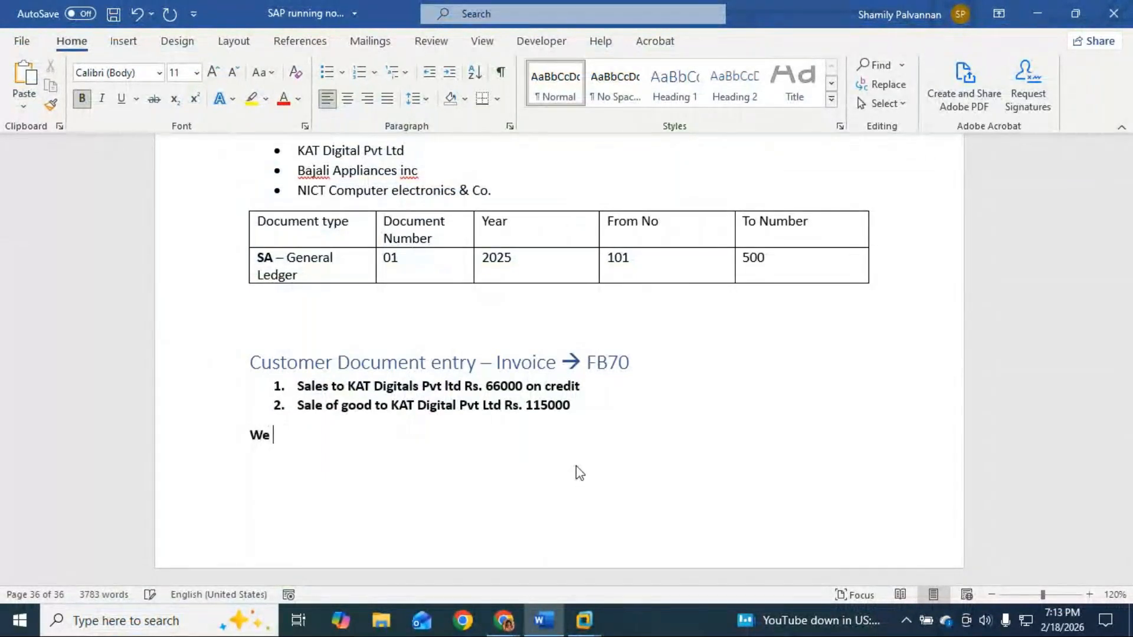
text(need to check the Outstat)
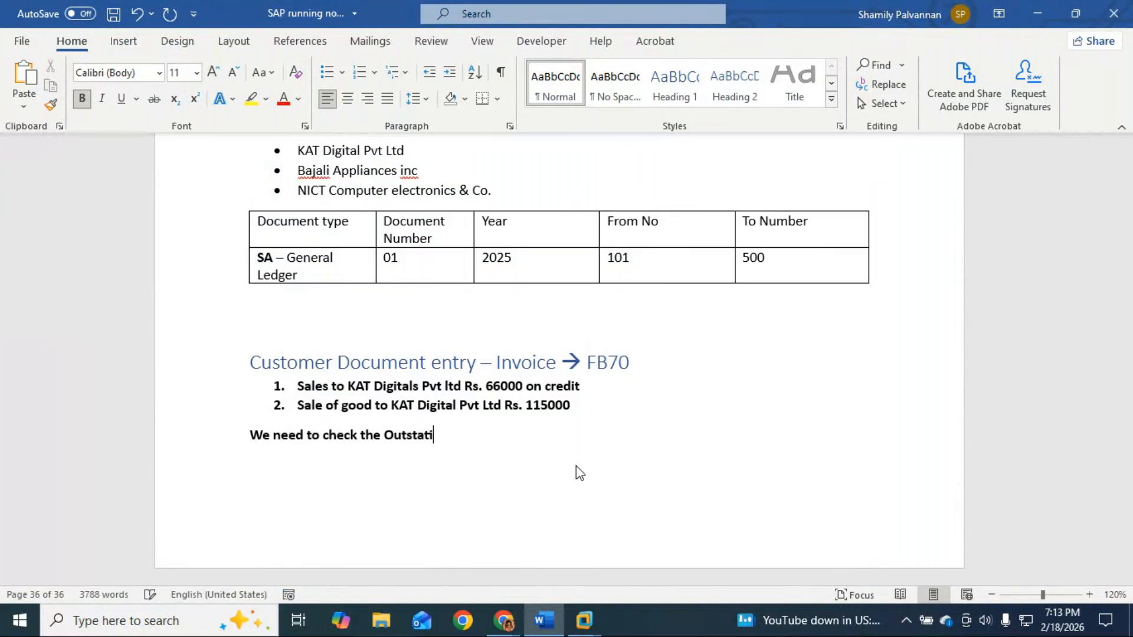
key(BackSpace)
text(nding - Bills Recei)
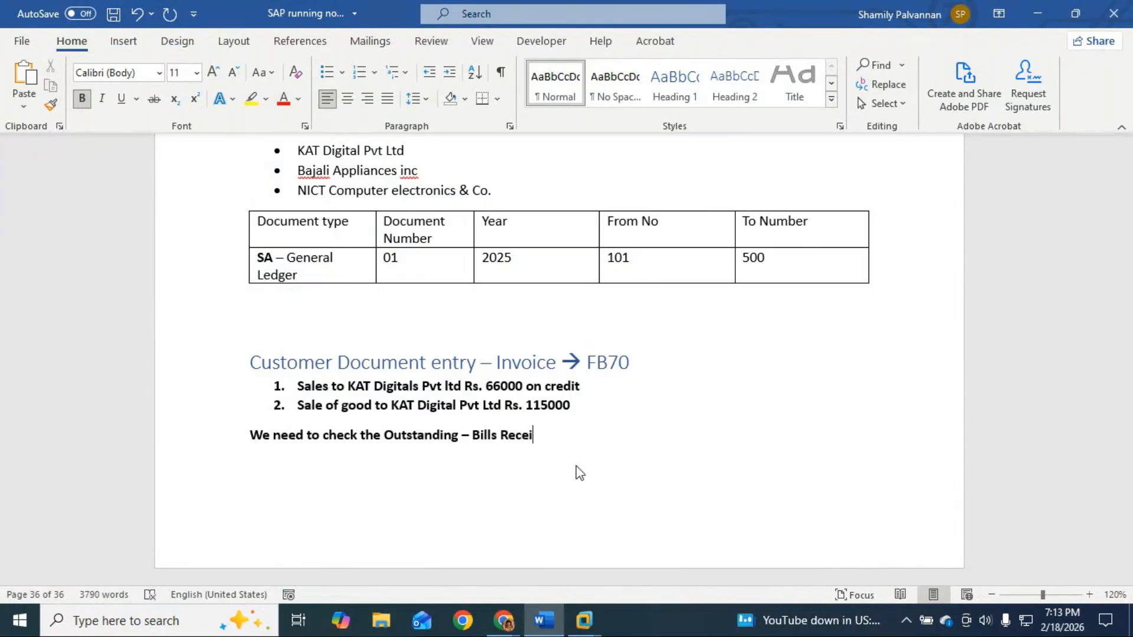
text(vavle )
text(le)
text(o)
text(f KAT Dita)
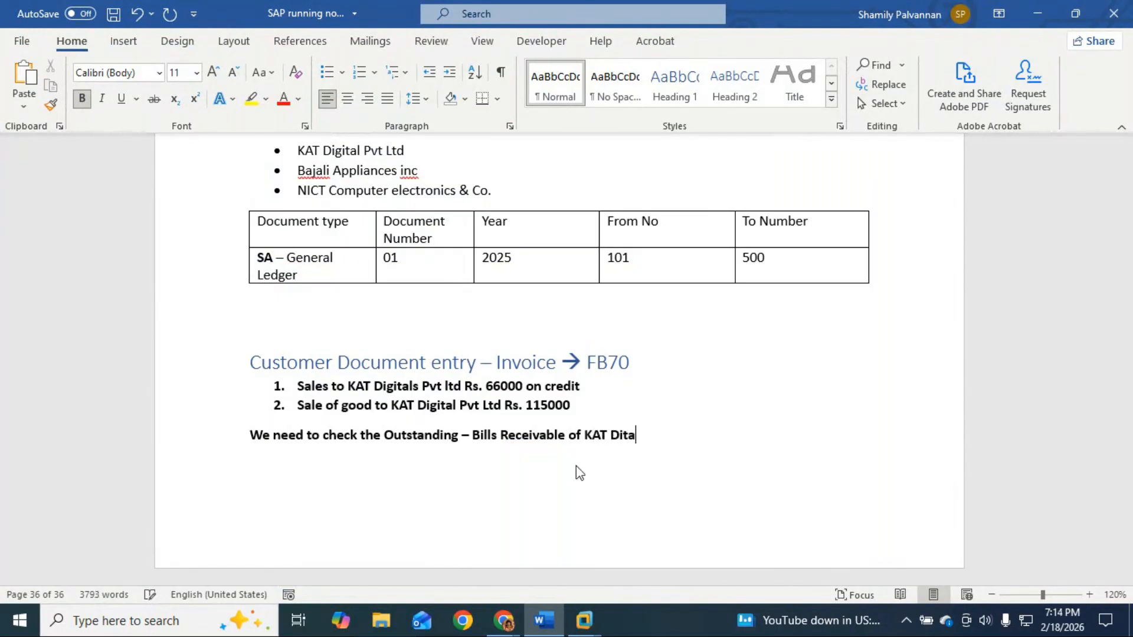
key(BackSpace)
key(BackSpace)
text(go)
key(BackSpace)
text(ital )
text(Pvt )
text(Te)
key(BackSpace)
key(BackSpace)
text(ltd)
key(Return)
key(BackSpace)
Step: On a new line, type 'Receivable as 66000 + 115000 ='
key(Return)
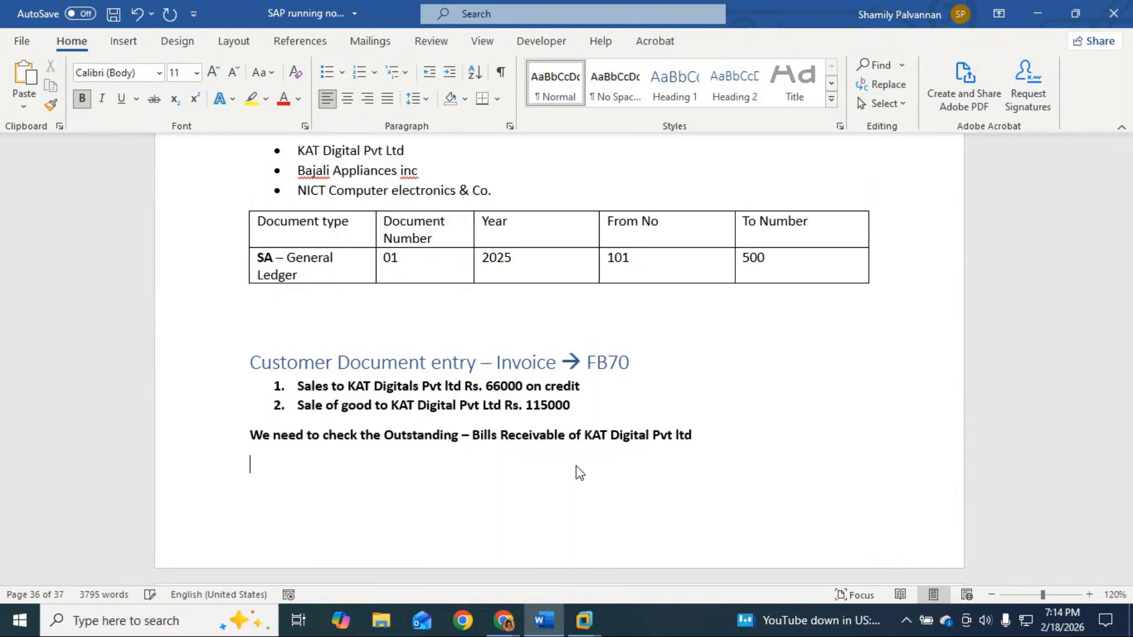
text(Receivalve)
key(Left)
key(Right)
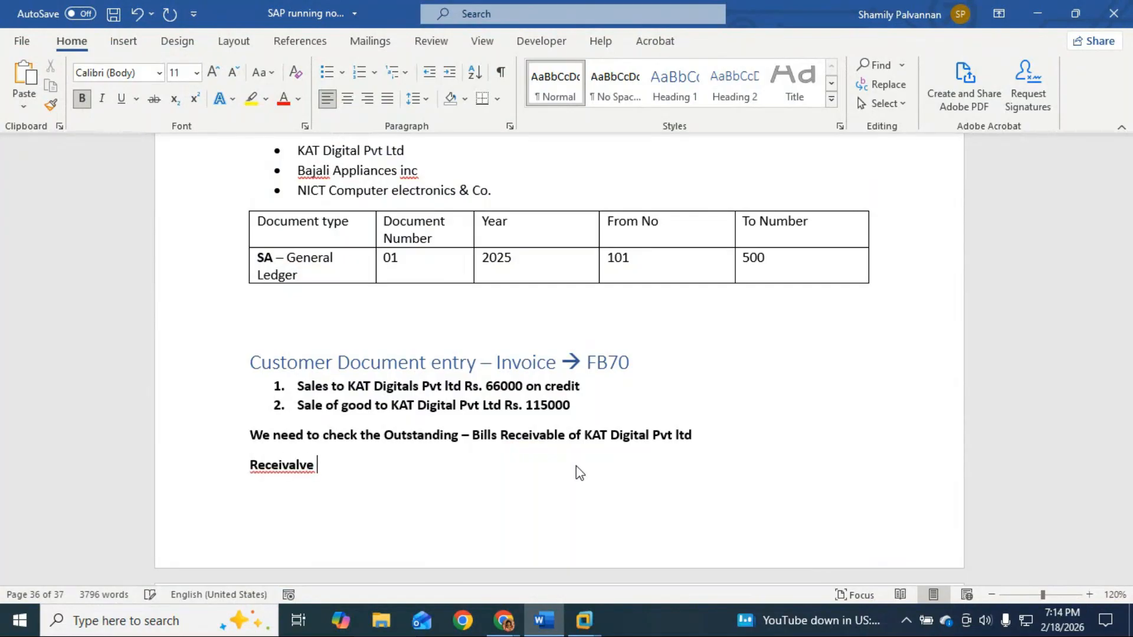
key(BackSpace)
key(BackSpace)
key(BackSpace)
text(ble as )
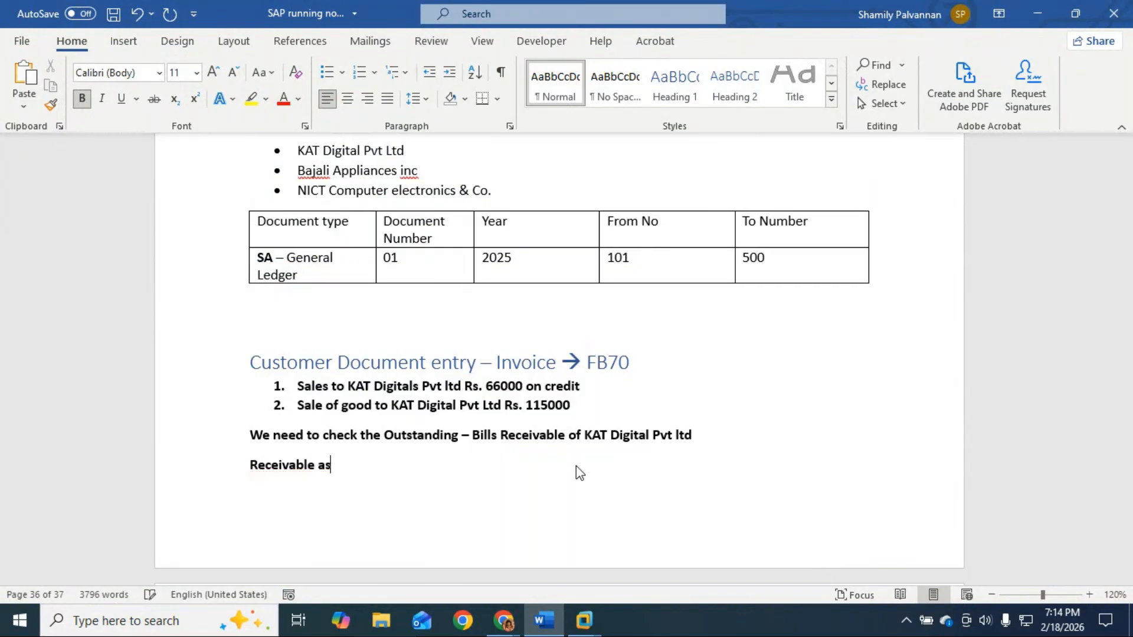
text(66)
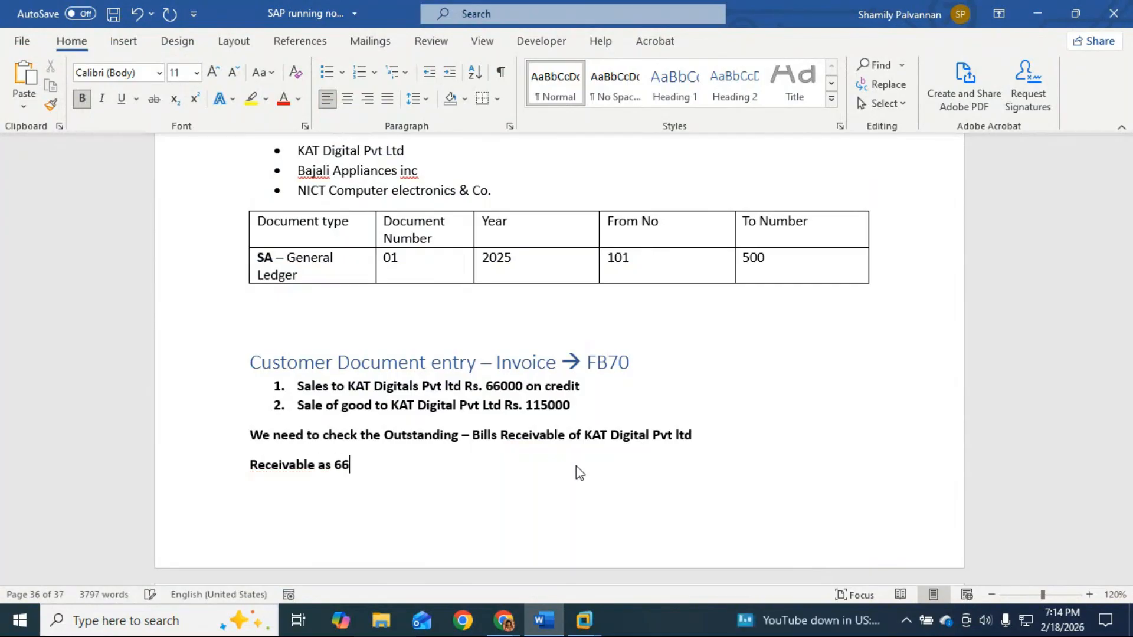
text(000+)
key(BackSpace)
text(+ 11500)
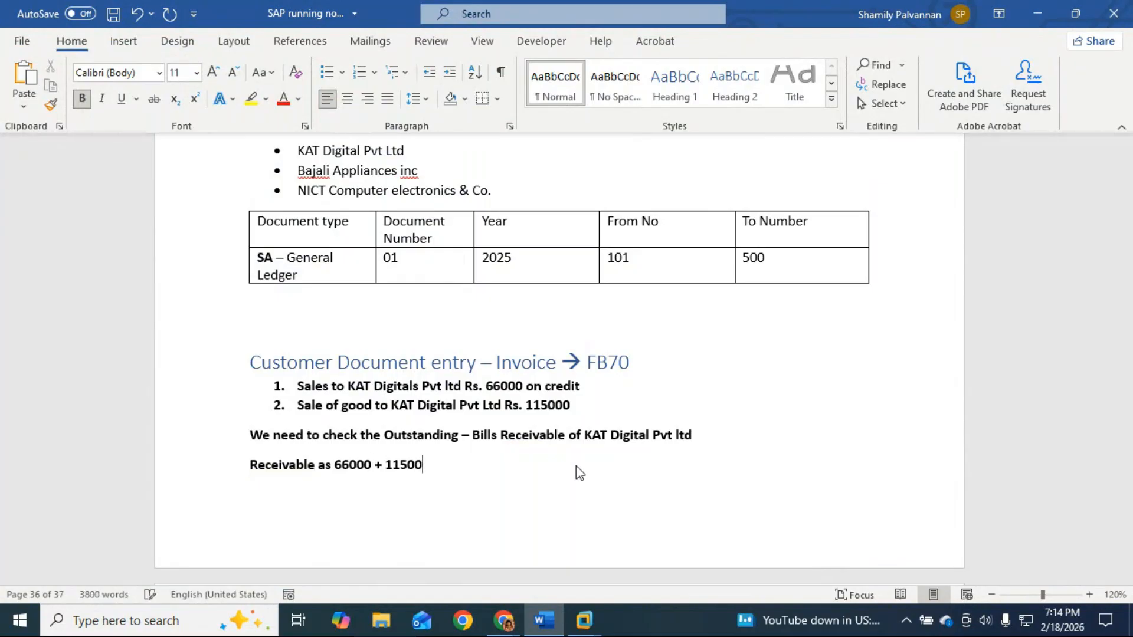
text(0 =)
key(alt+Tab)
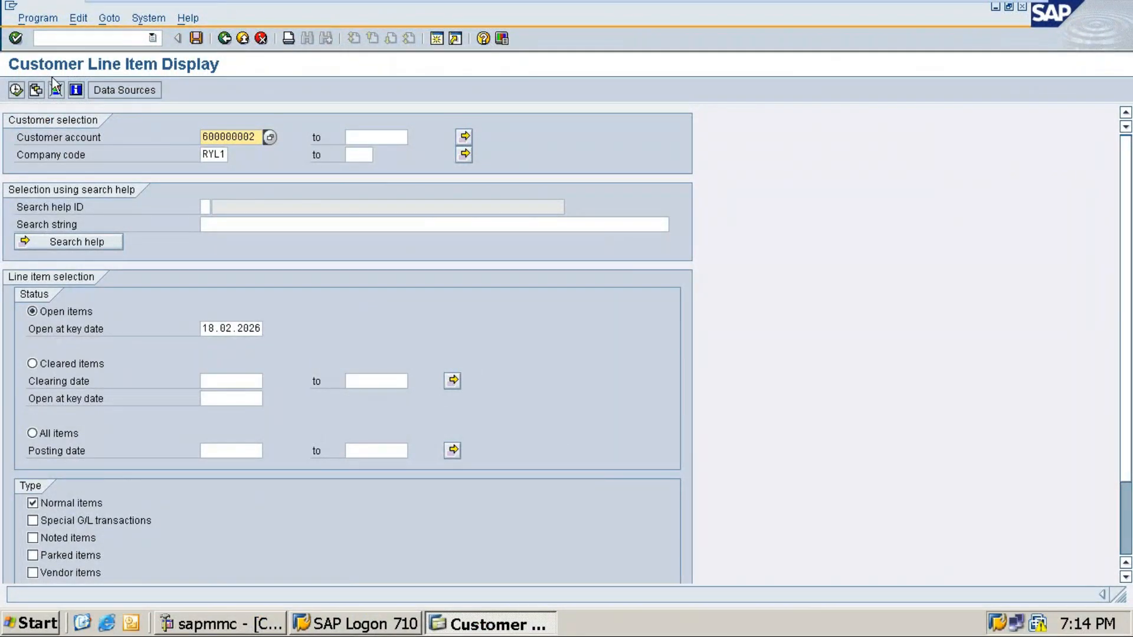
Step: Pick customer KAT Digital Pvt Ltd via search, choose All items, and execute the line item list
click(269, 137)
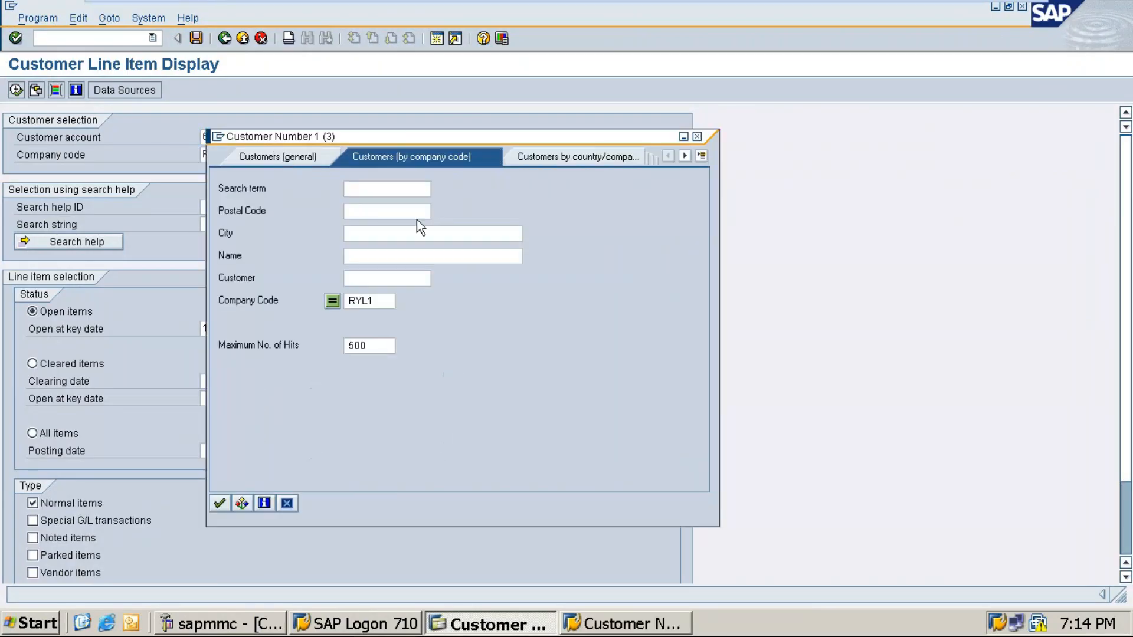
key(Return)
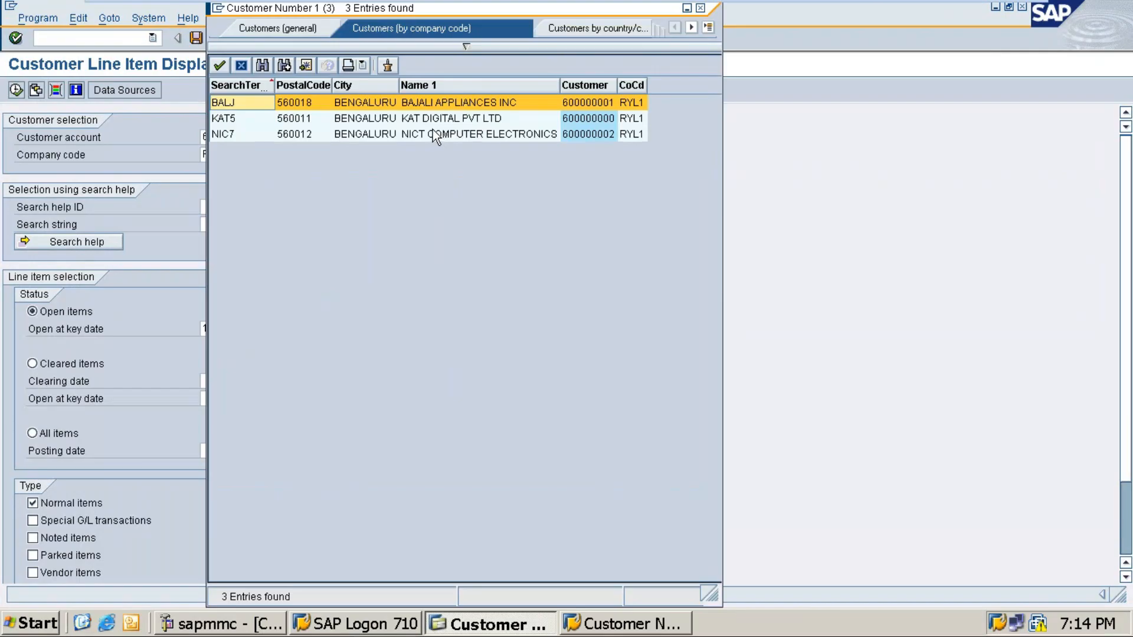
click(430, 119)
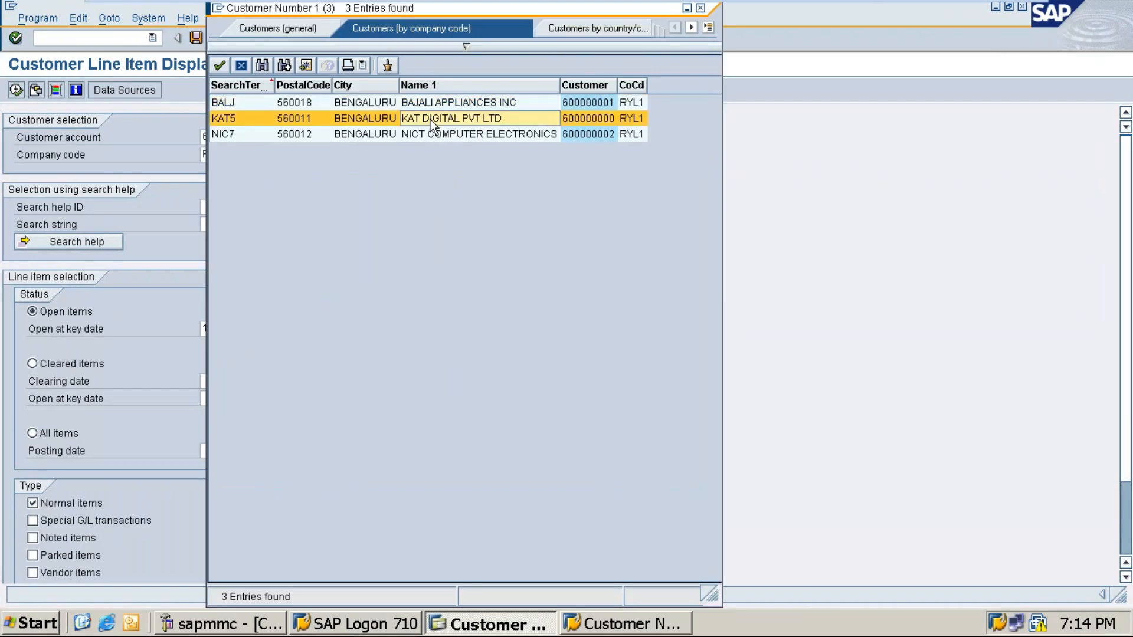
double_click(430, 120)
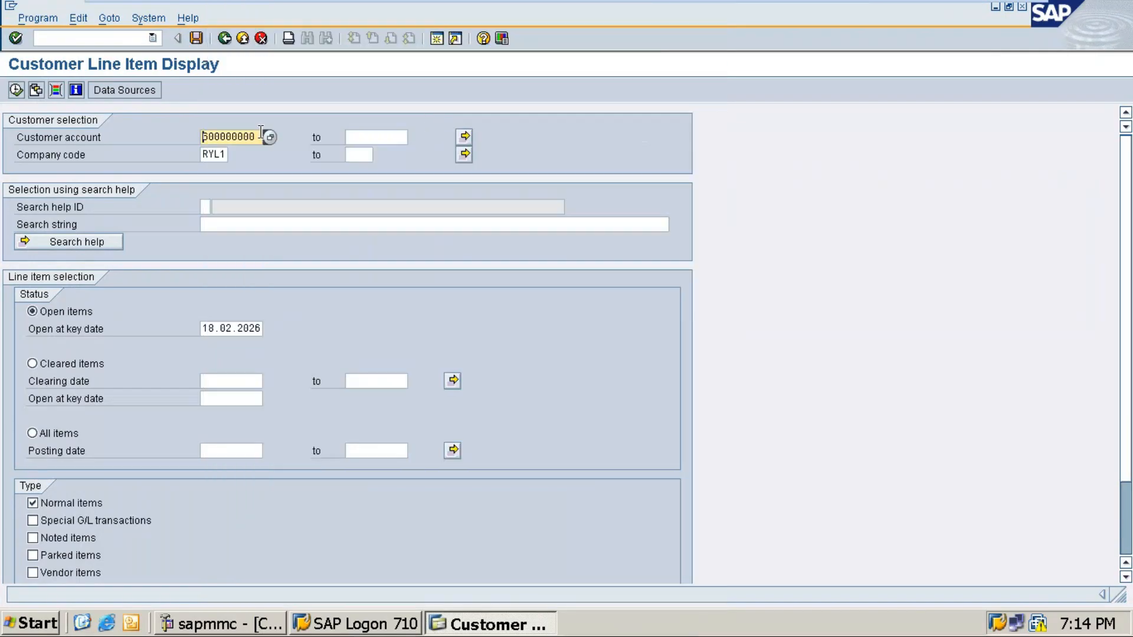
click(209, 154)
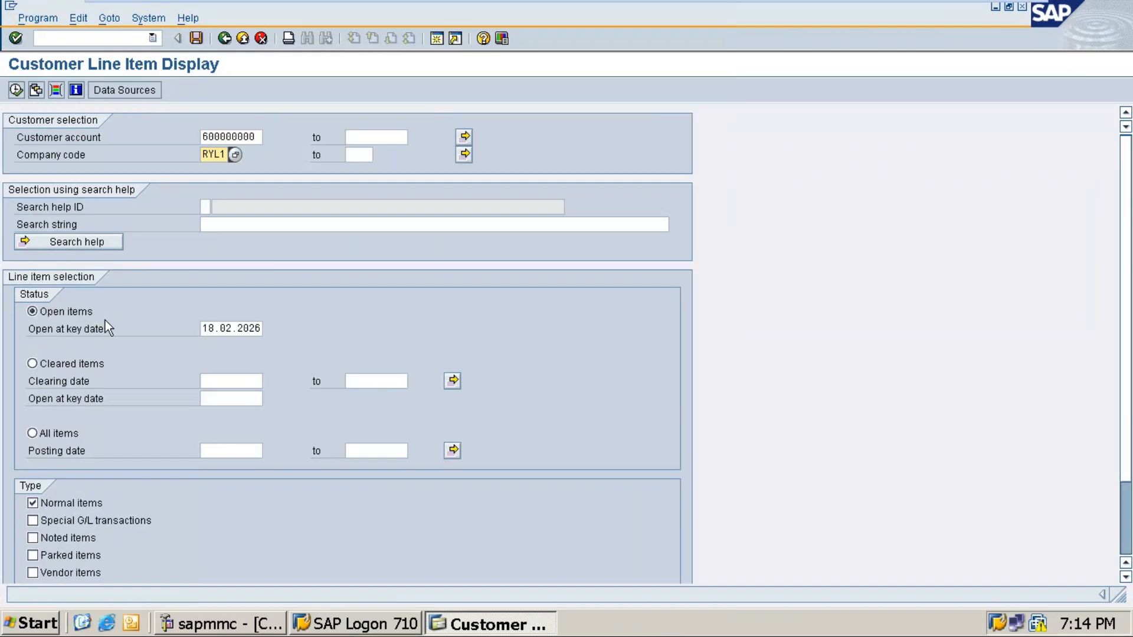
click(108, 363)
click(65, 436)
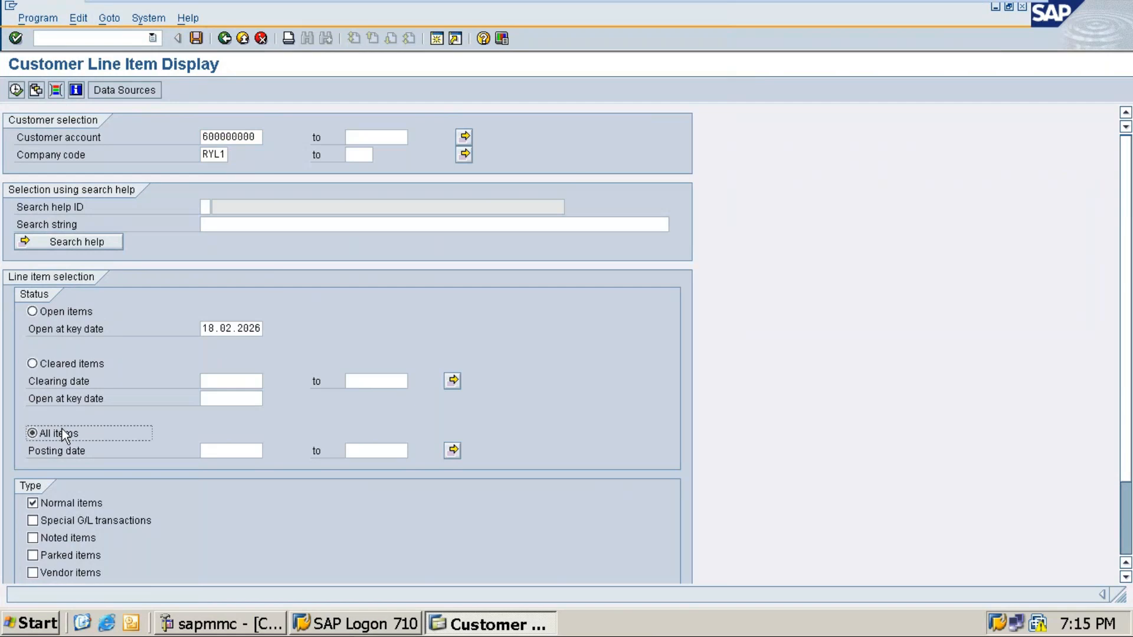
click(16, 89)
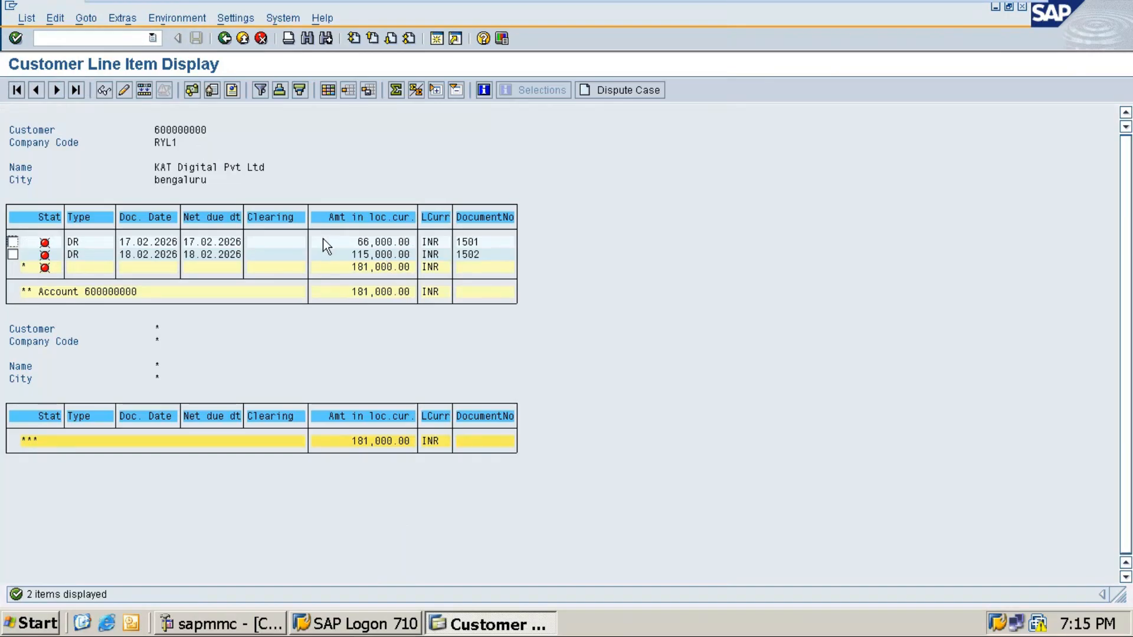
Step: Finish the sum with 181000 and begin numbered item '3.' on the next line
click(12, 255)
click(13, 255)
click(980, 7)
text(181000)
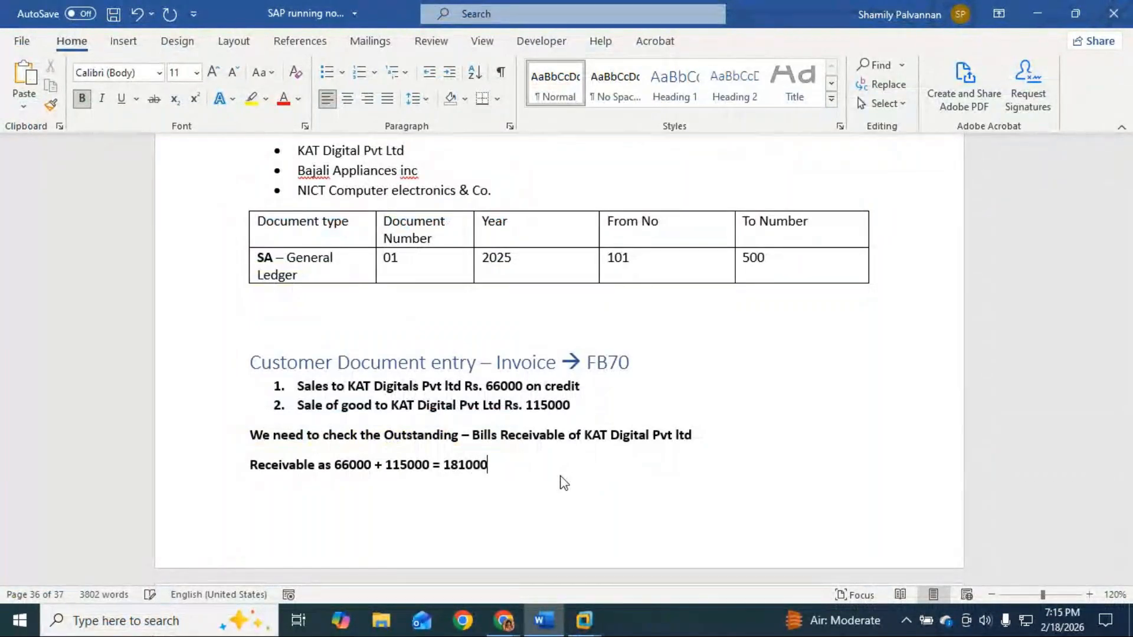
key(Return)
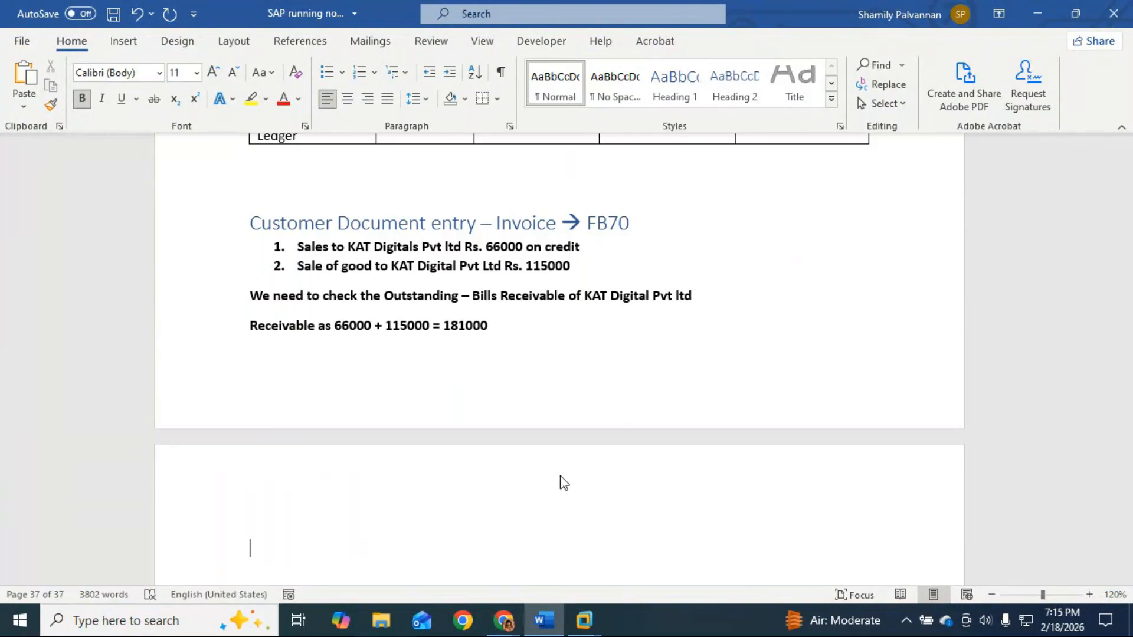
text(3.)
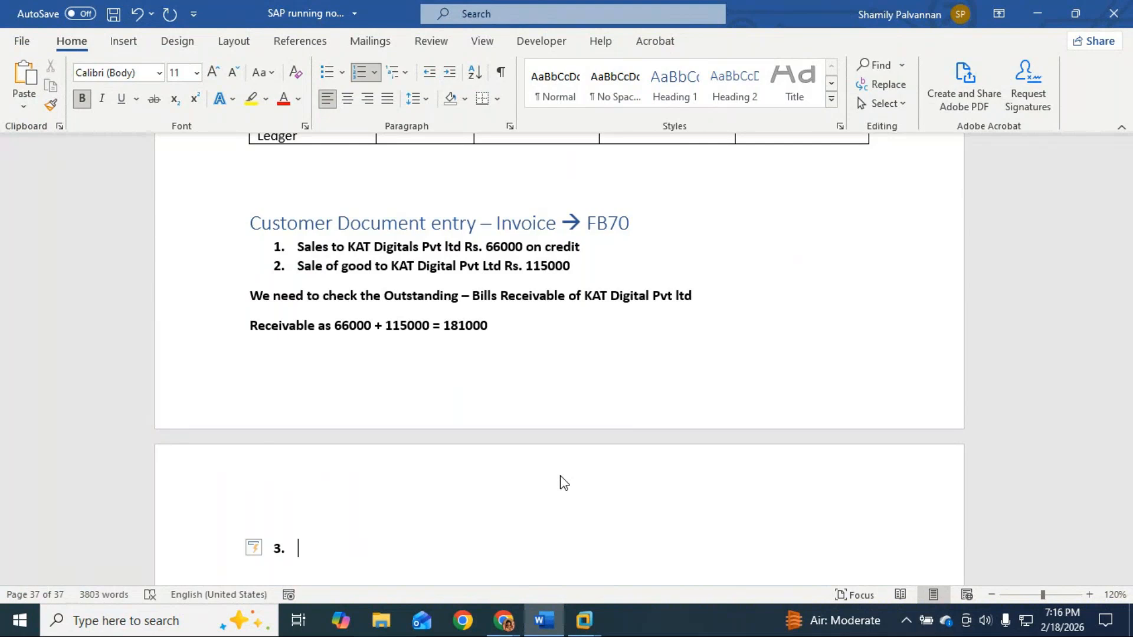
Step: Write item 3 as 'Received Rs. 66000 to ICICI Bank from KAT Digital Pvt Ltd against Sales 1' and start item 4
text(Recei)
key(BackSpace)
text(ived )
text(Rs. )
text(60000)
key(BackSpace)
key(BackSpace)
key(BackSpace)
key(BackSpace)
text(60)
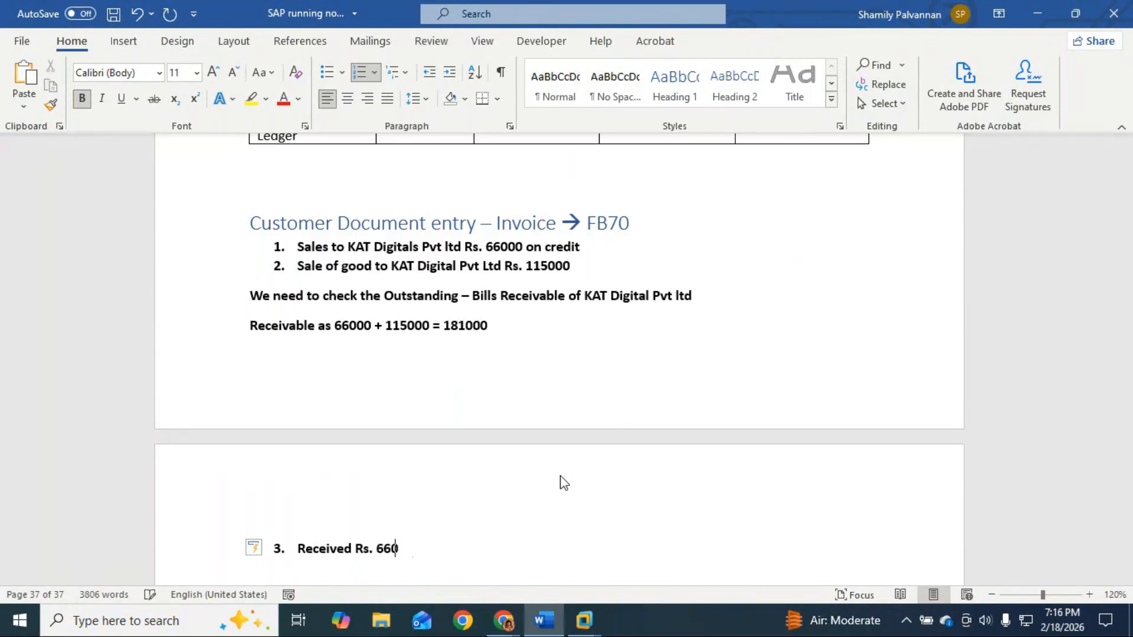
text(00 to ICICIC)
key(BackSpace)
text(Bank from)
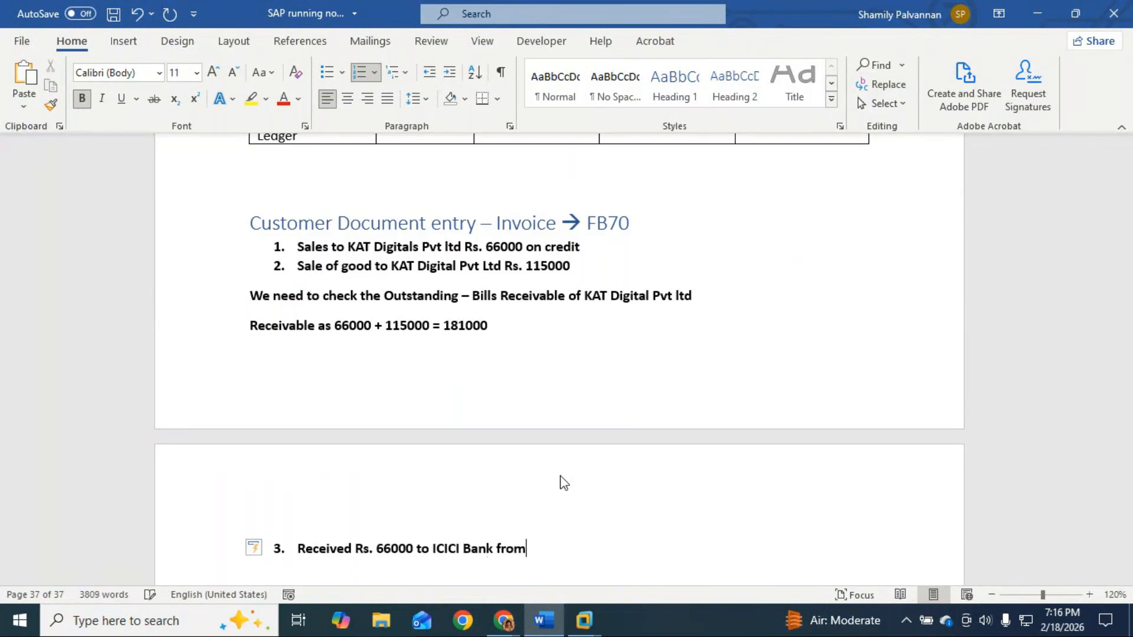
text( KAT Digitals PV)
key(BackSpace)
key(BackSpace)
key(BackSpace)
key(BackSpace)
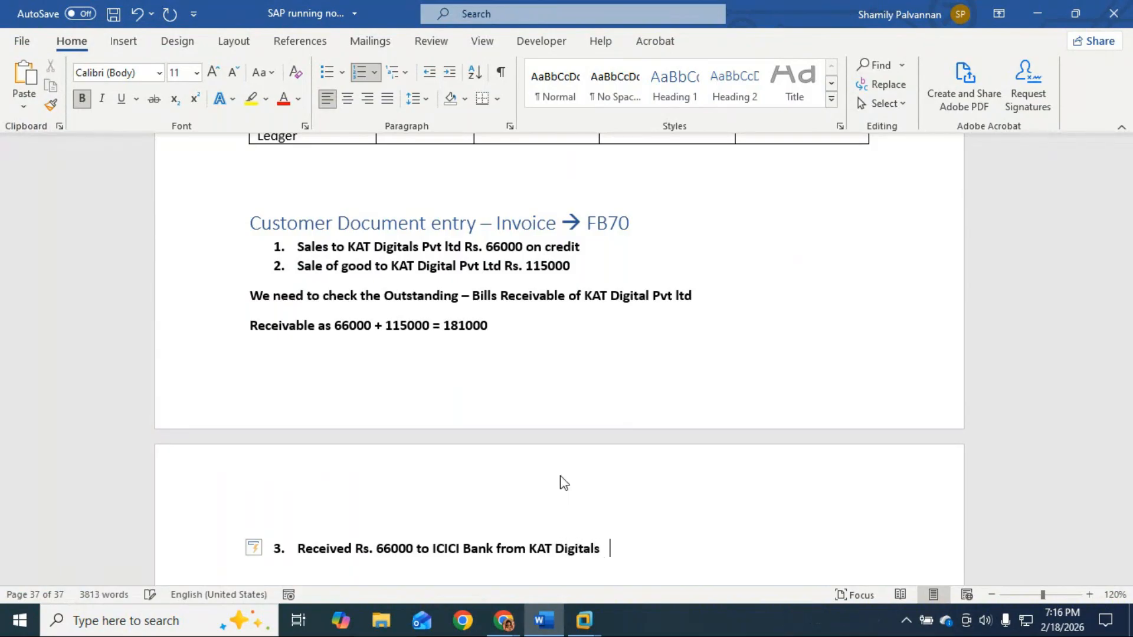
text(Pvt)
key(BackSpace)
key(BackSpace)
text(vt Ltd)
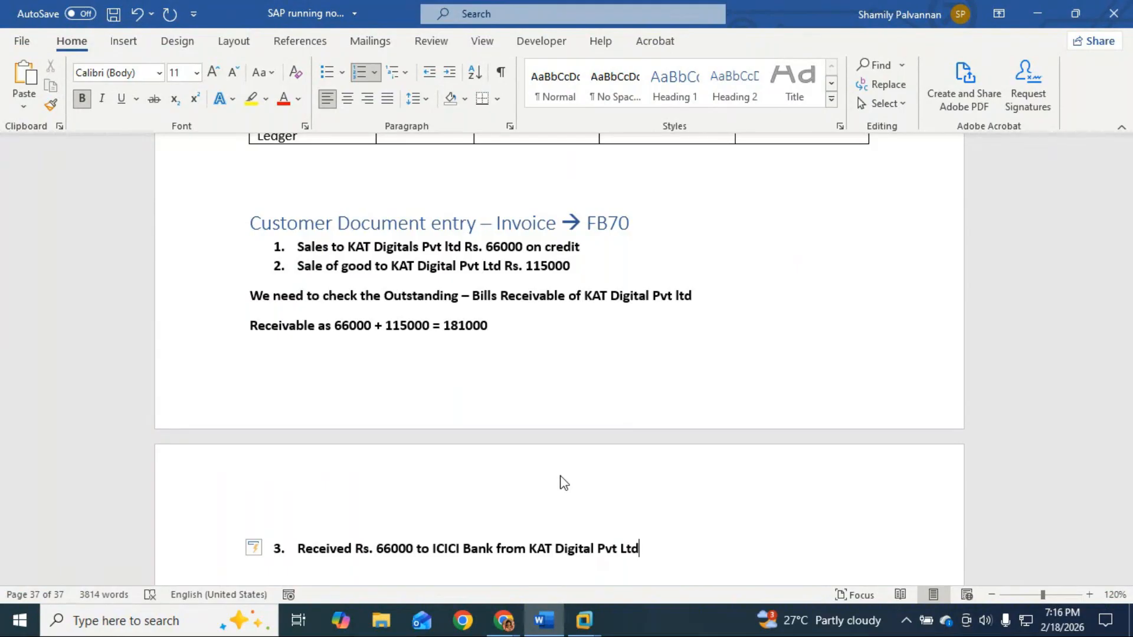
text(and)
key(BackSpace)
key(BackSpace)
text(gainst Sales 1)
key(Return)
key(alt+Tab)
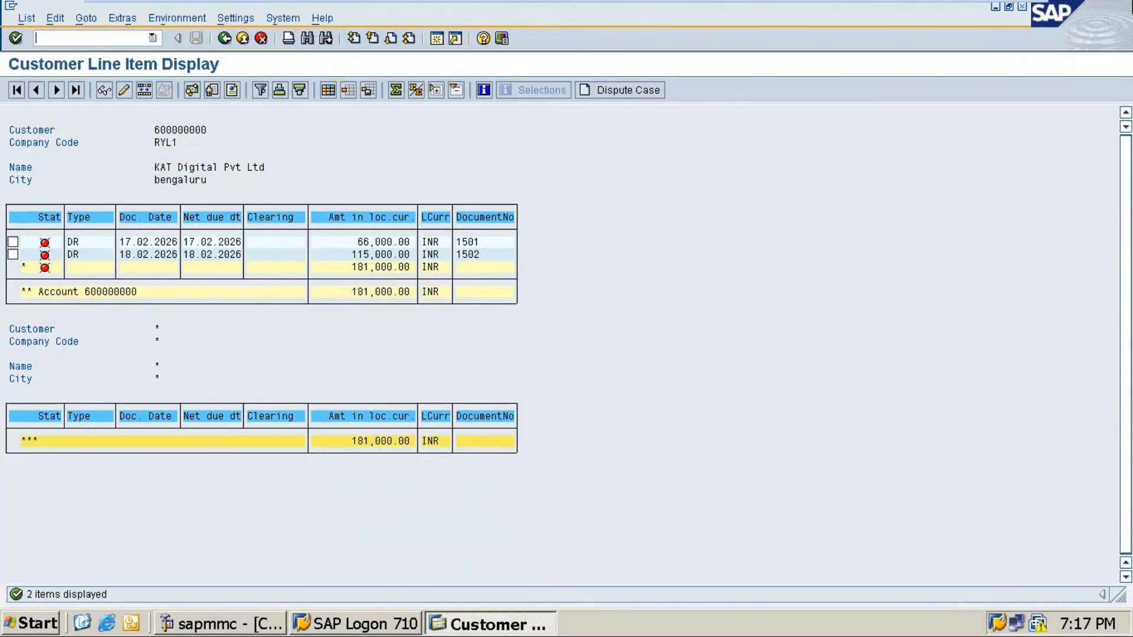
Step: Copy the number range table and paste it below item 3
mouse_move(1039, 3)
click(984, 12)
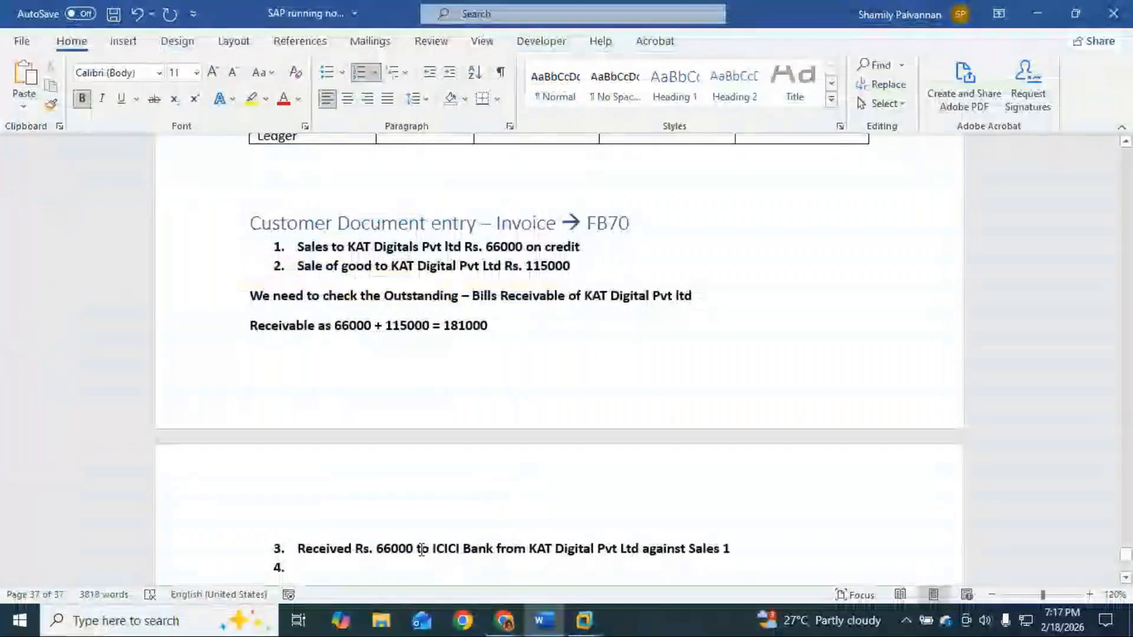
scroll(711, 557, down, 3)
key(BackSpace)
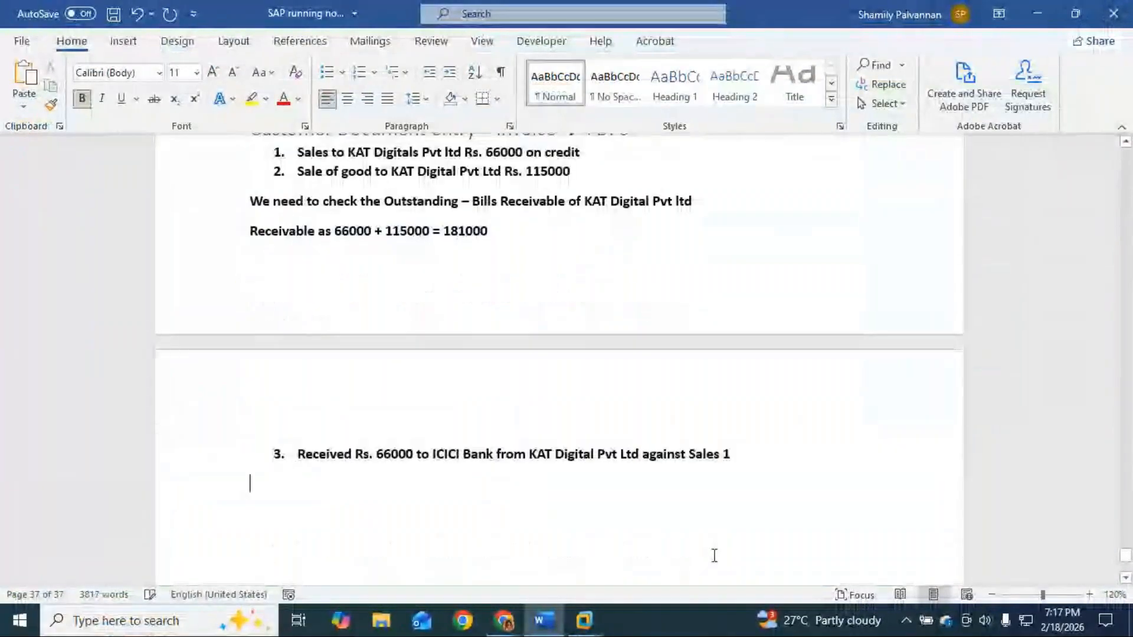
scroll(769, 502, up, 4)
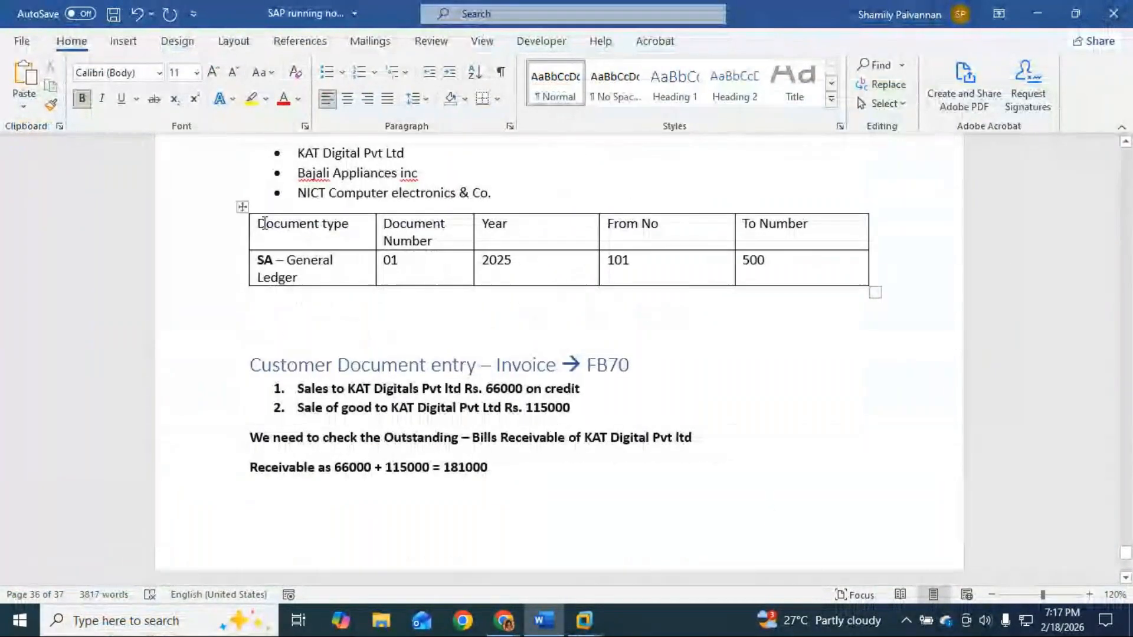
drag(260, 225, 792, 265)
key(ctrl+c)
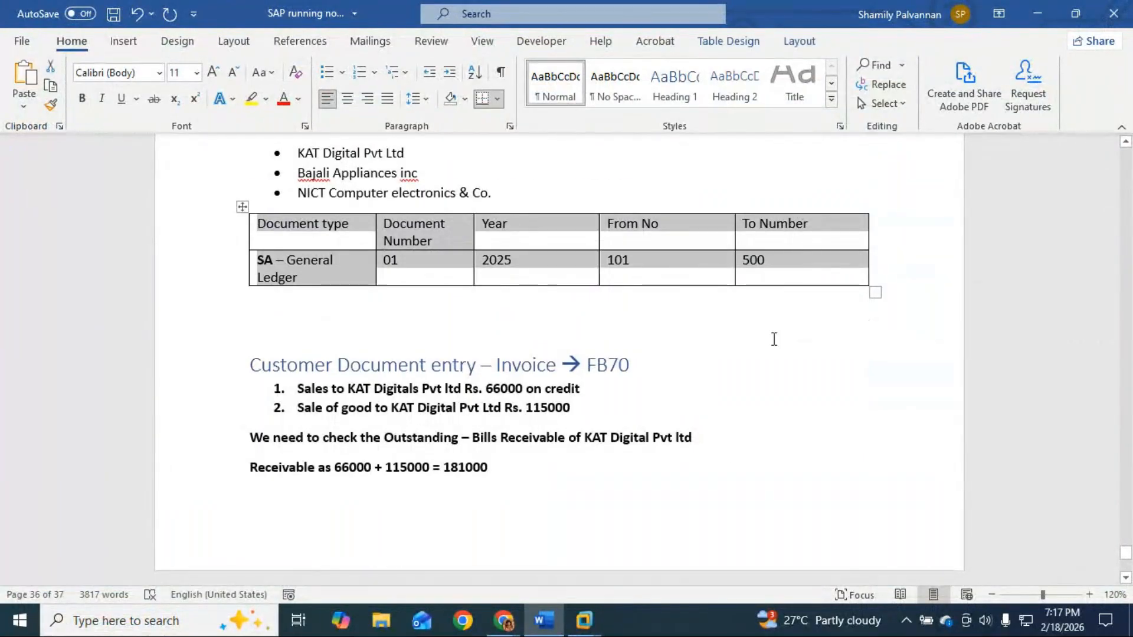
scroll(772, 337, down, 3)
click(298, 540)
key(ctrl+v)
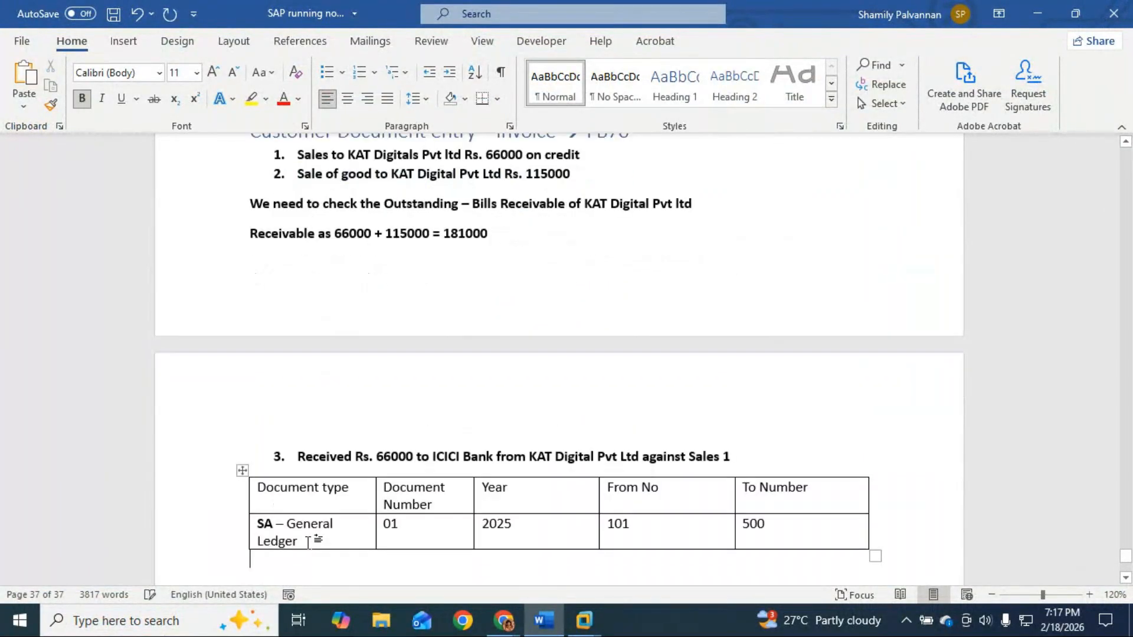
Step: Set the original row's document number to 18 with range 1501 to 1600
scroll(307, 537, up, 5)
scroll(448, 401, down, 4)
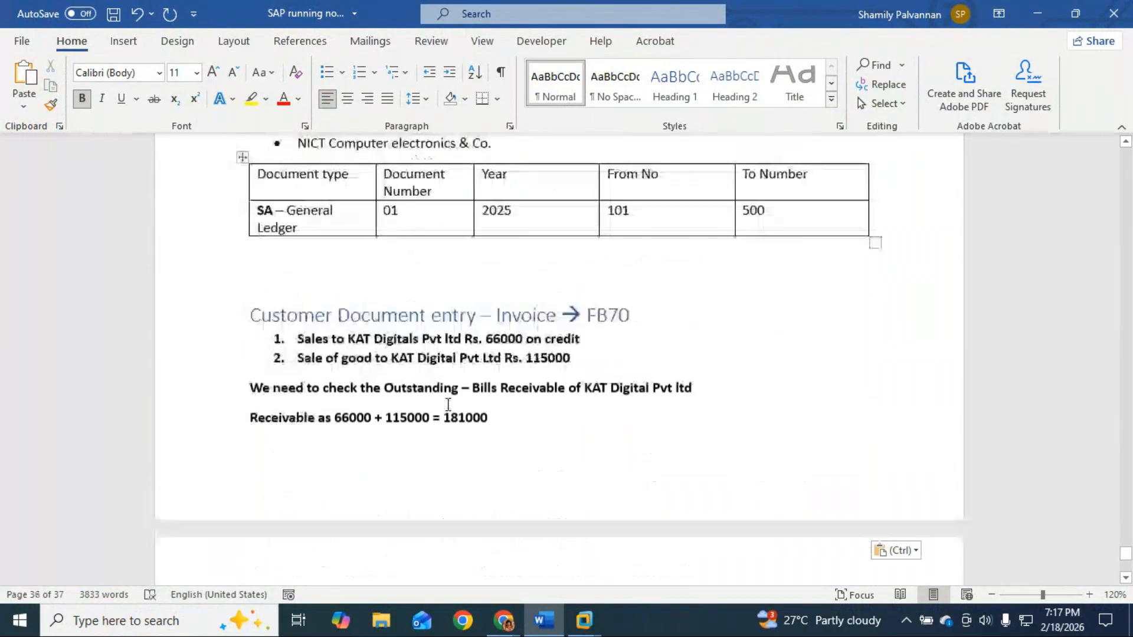
scroll(443, 389, up, 3)
click(424, 350)
key(BackSpace)
key(BackSpace)
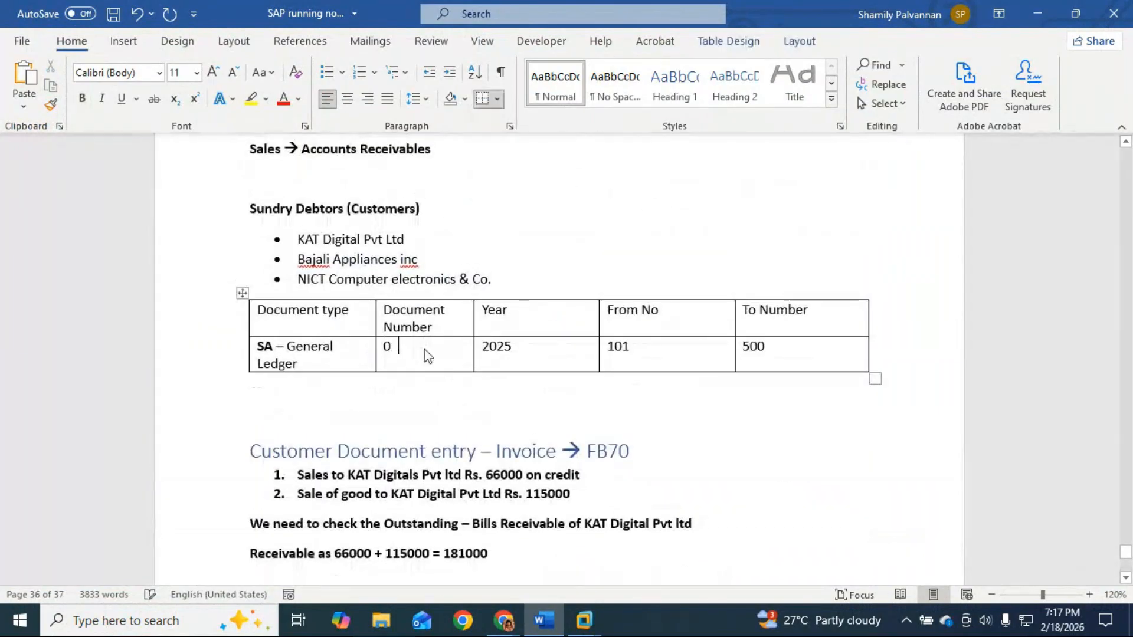
text(18)
click(635, 347)
key(BackSpace)
key(BackSpace)
key(BackSpace)
text(1501)
click(774, 347)
key(BackSpace)
key(BackSpace)
key(BackSpace)
text(16000)
key(BackSpace)
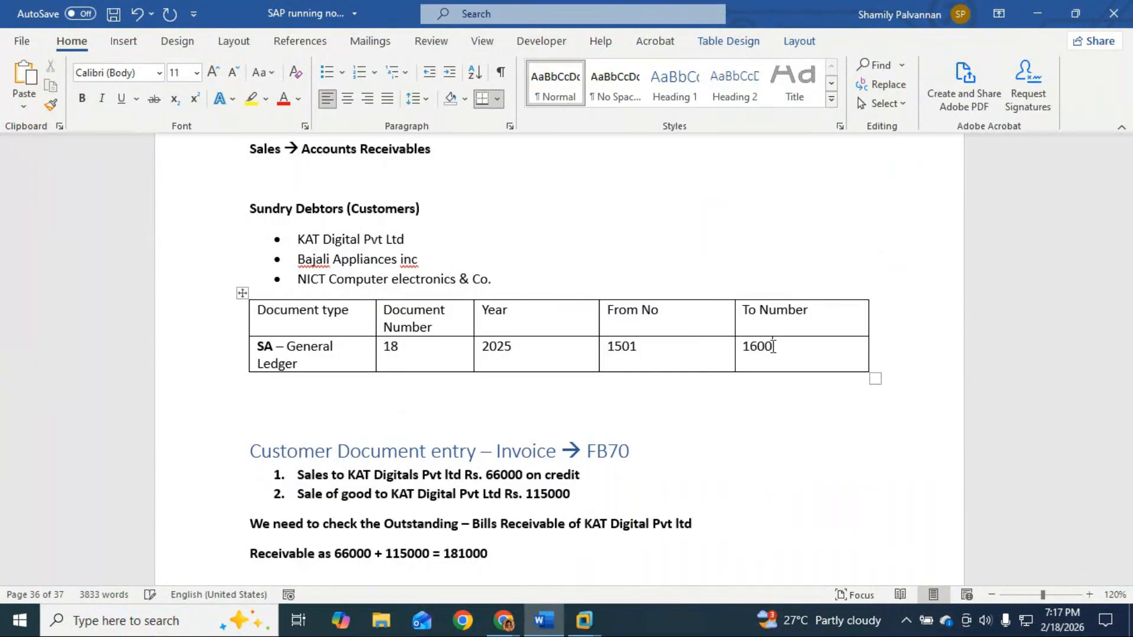
key(alt+Tab)
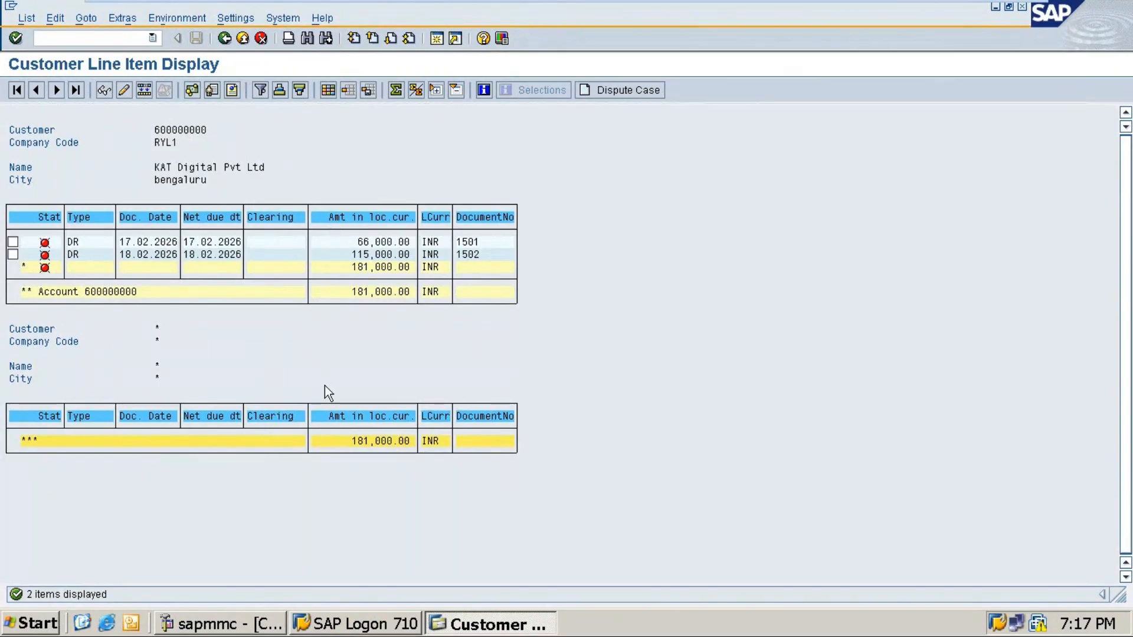
Step: Leave the SAP report and rename the row's document type to 'DR - Customer Invoice'
key(F3)
key(alt+Tab)
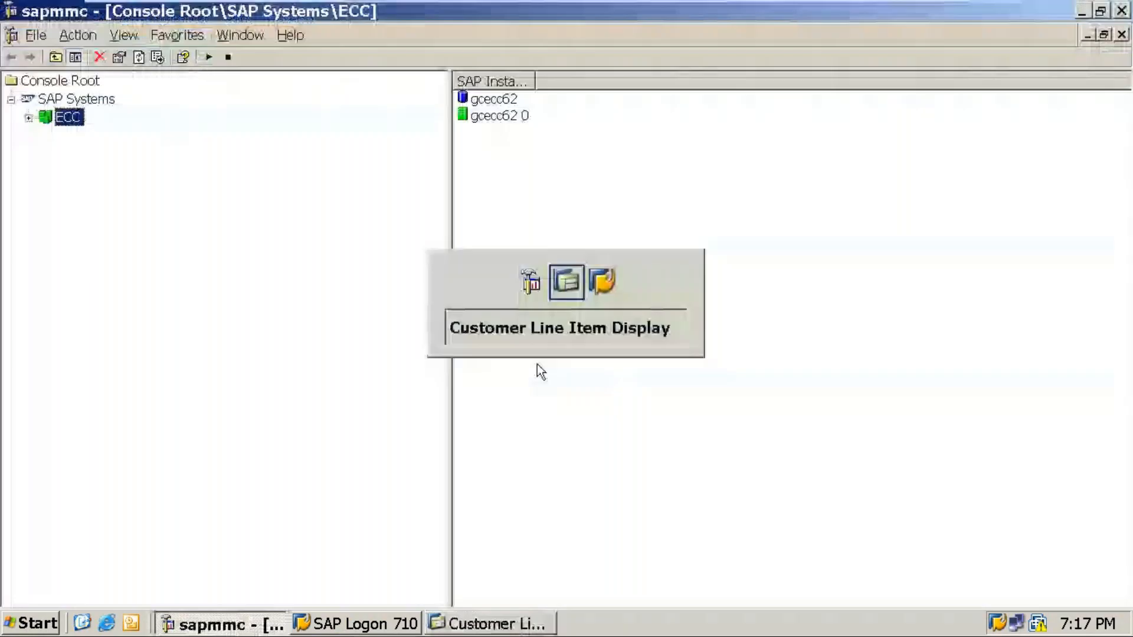
click(984, 16)
drag(307, 366, 254, 349)
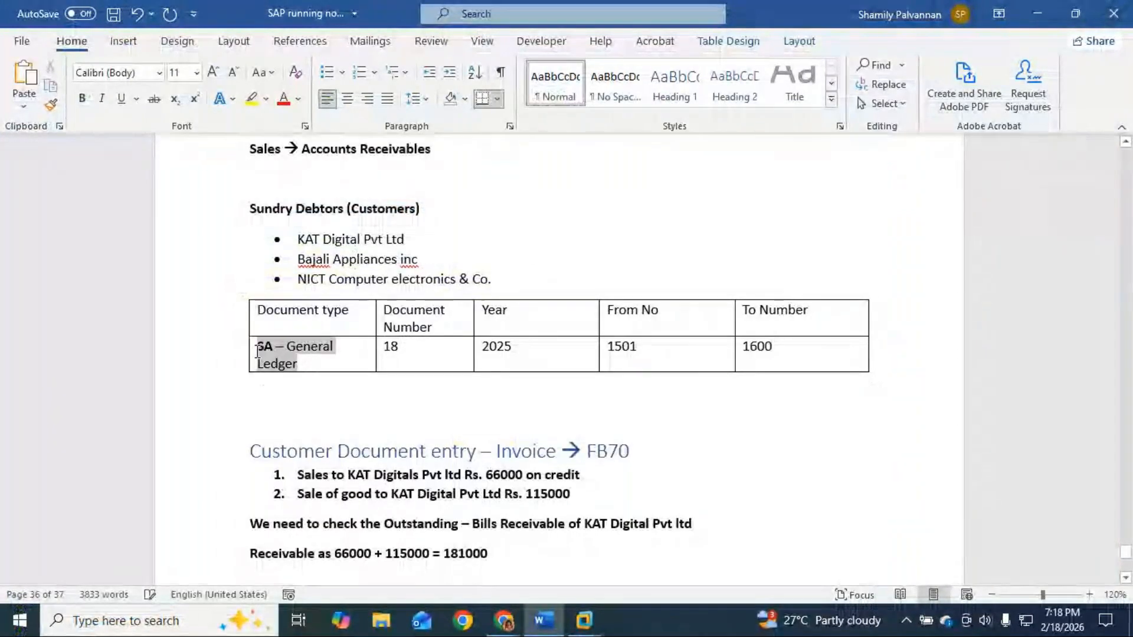
key(Delete)
text(Sales)
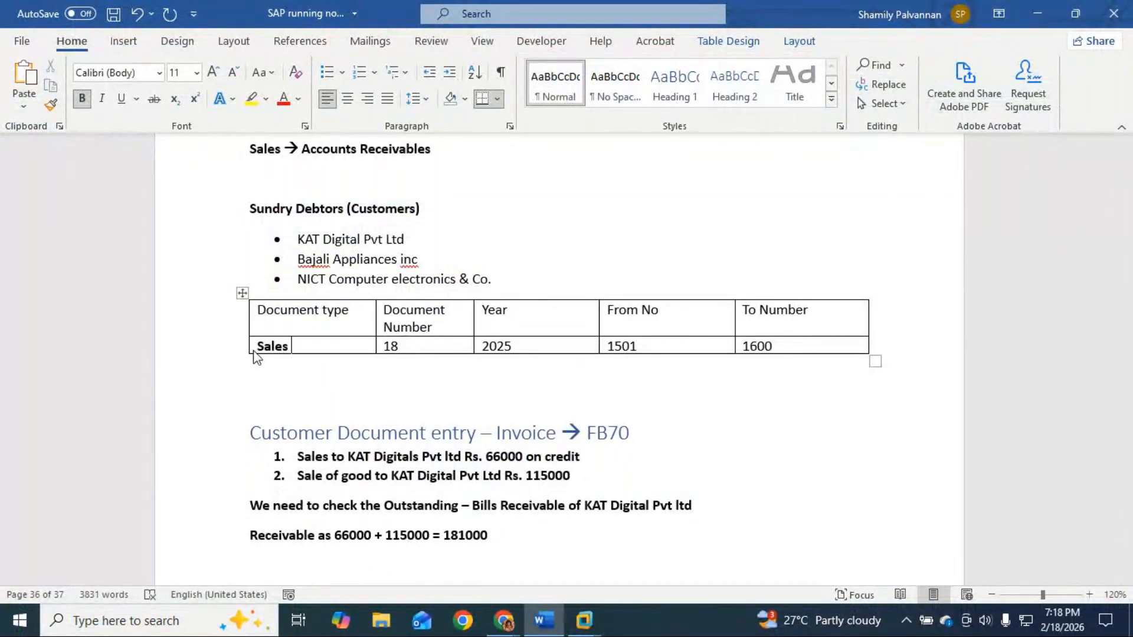
key(BackSpace)
key(BackSpace)
key(BackSpace)
key(BackSpace)
key(BackSpace)
text(Customer)
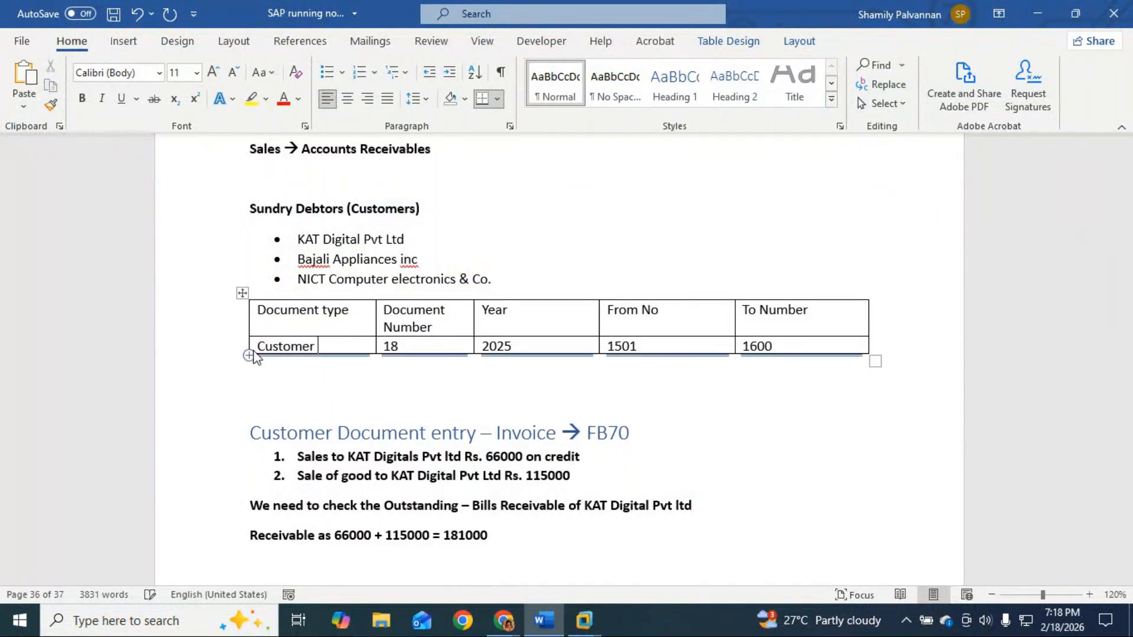
text( Invoice)
click(260, 346)
text(DR -)
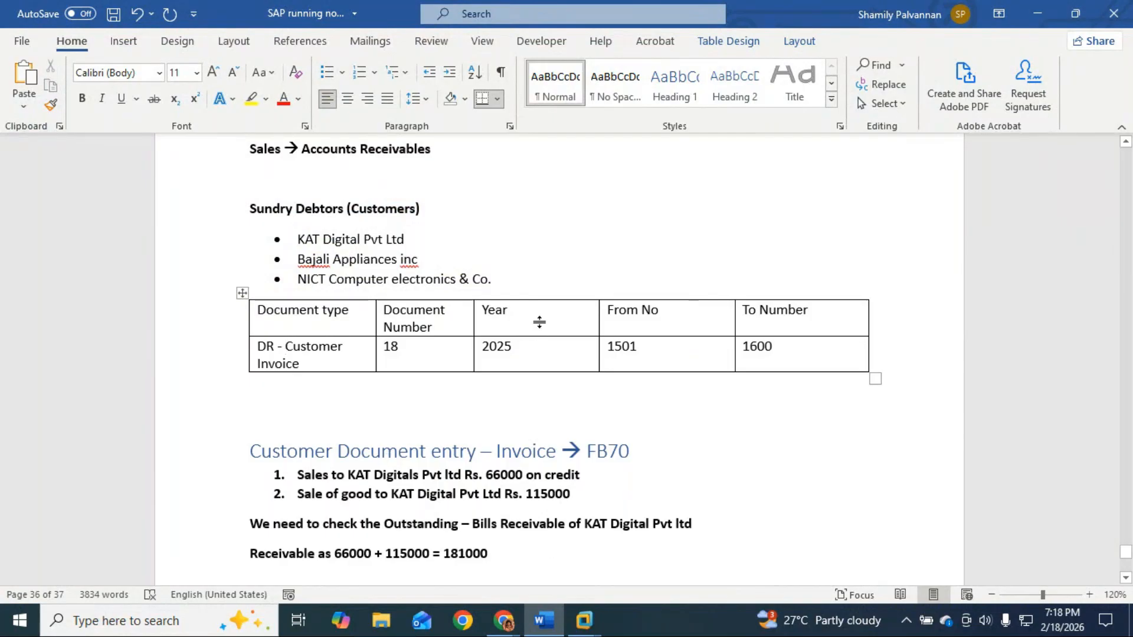
Step: Delete 'General Ledger' from the copied table's document type cell
scroll(539, 323, down, 2)
scroll(524, 414, down, 3)
scroll(524, 414, down, 3)
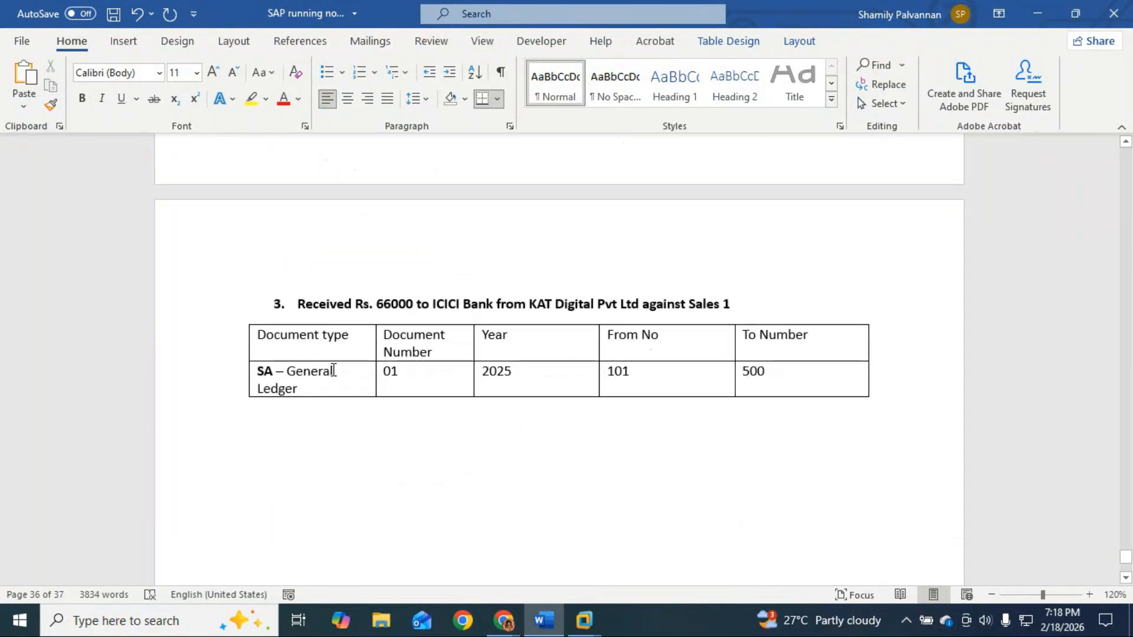
shift+click(304, 387)
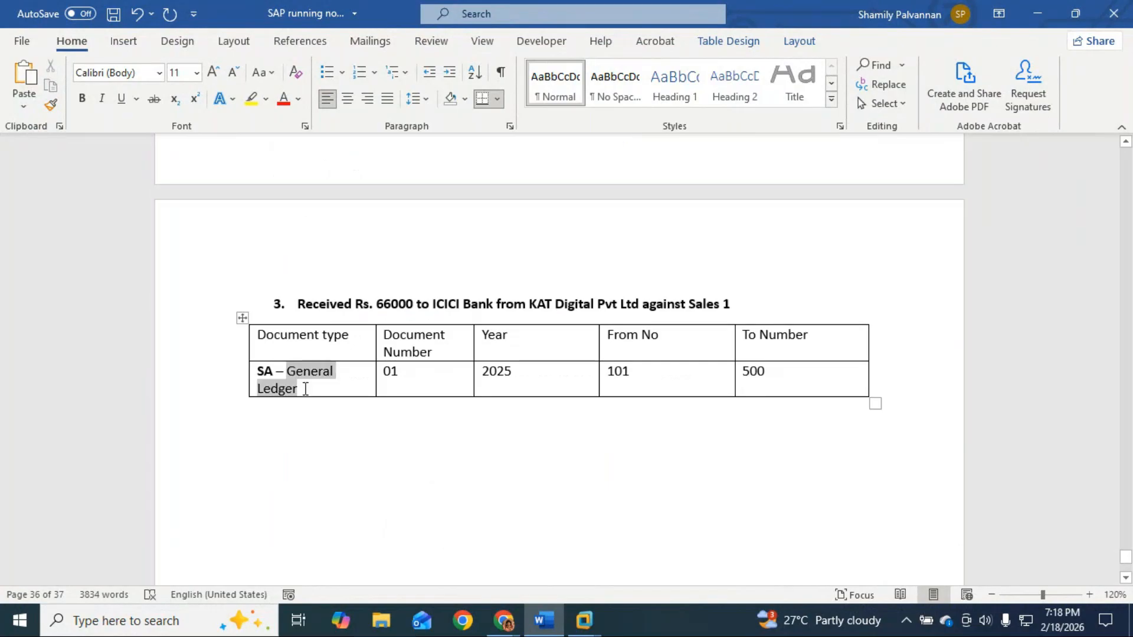
key(BackSpace)
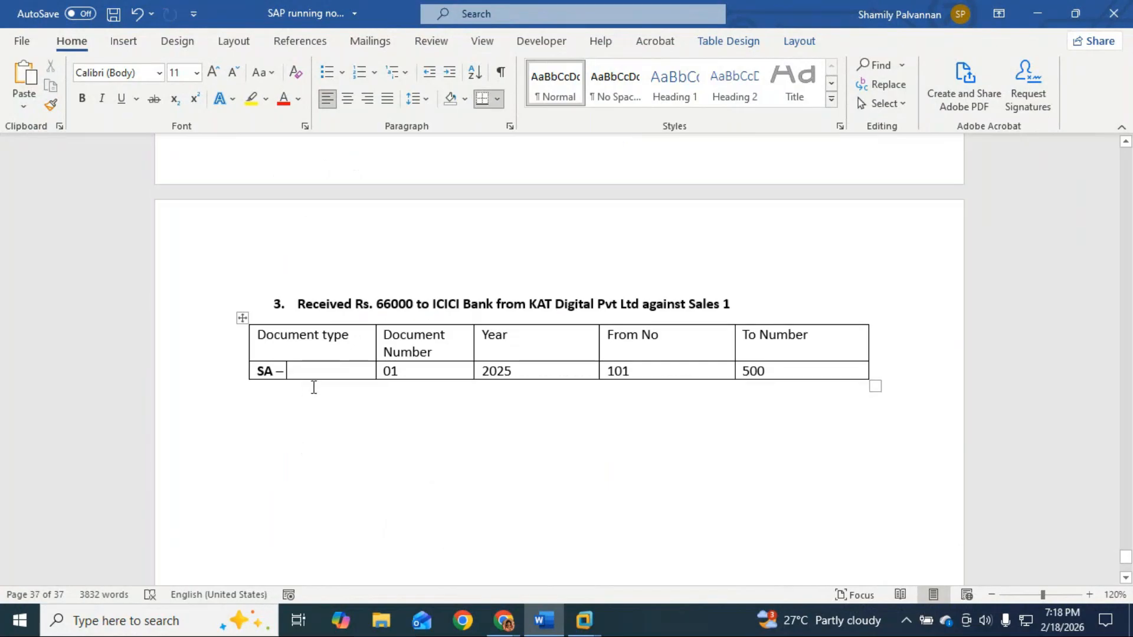
key(alt+Tab)
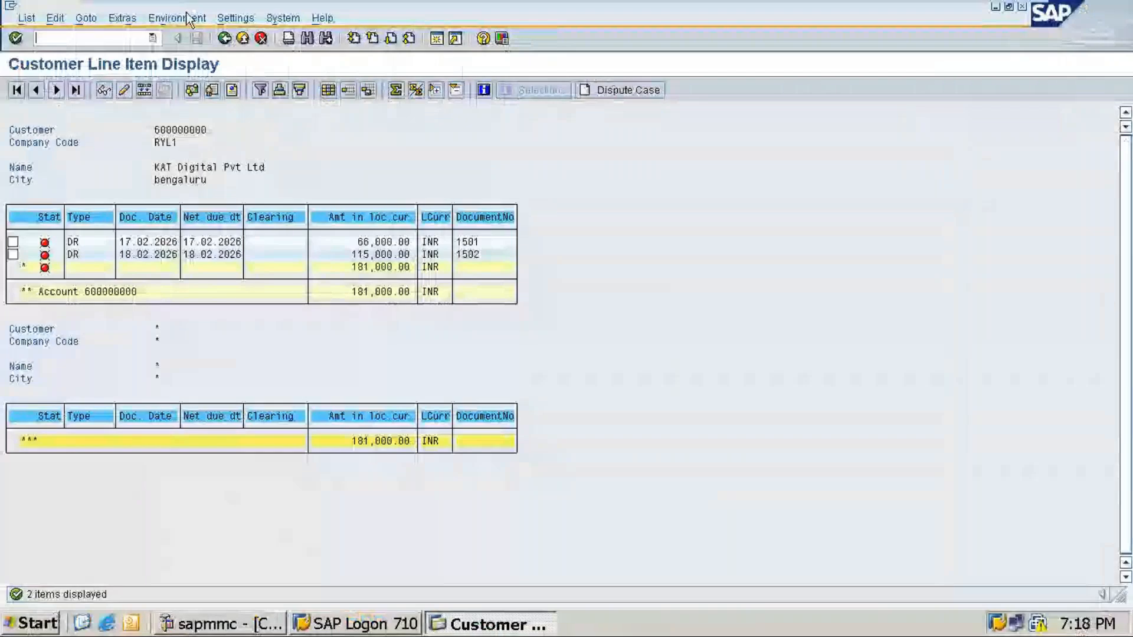
Step: Start F-28 Post Incoming Payments with document date 18.02.2026
text(/n)
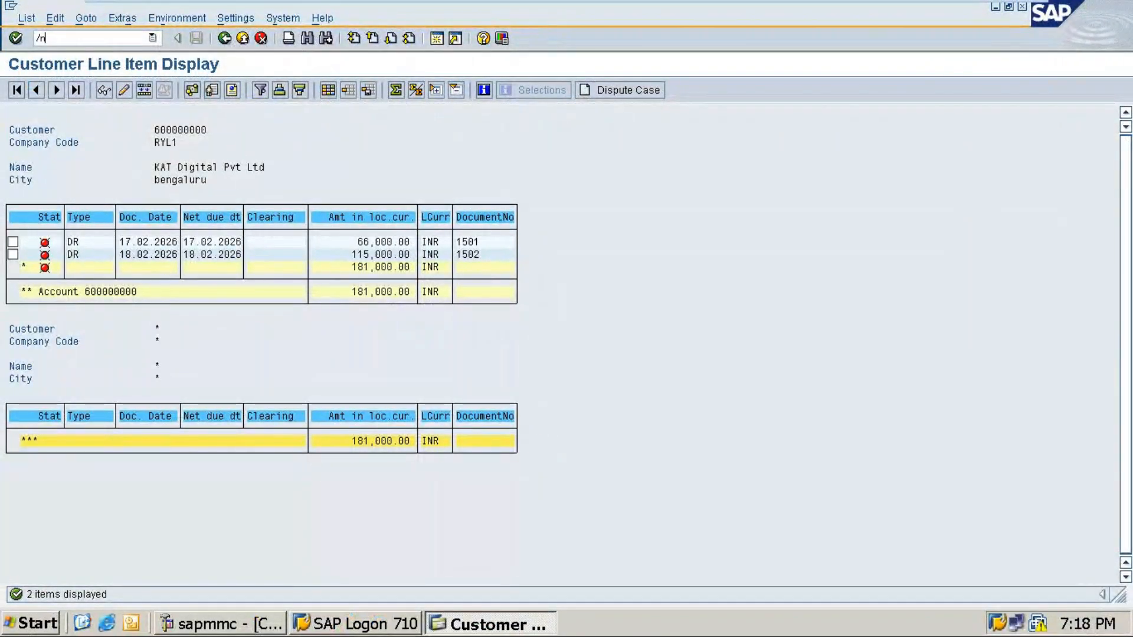
text(f-28)
key(Return)
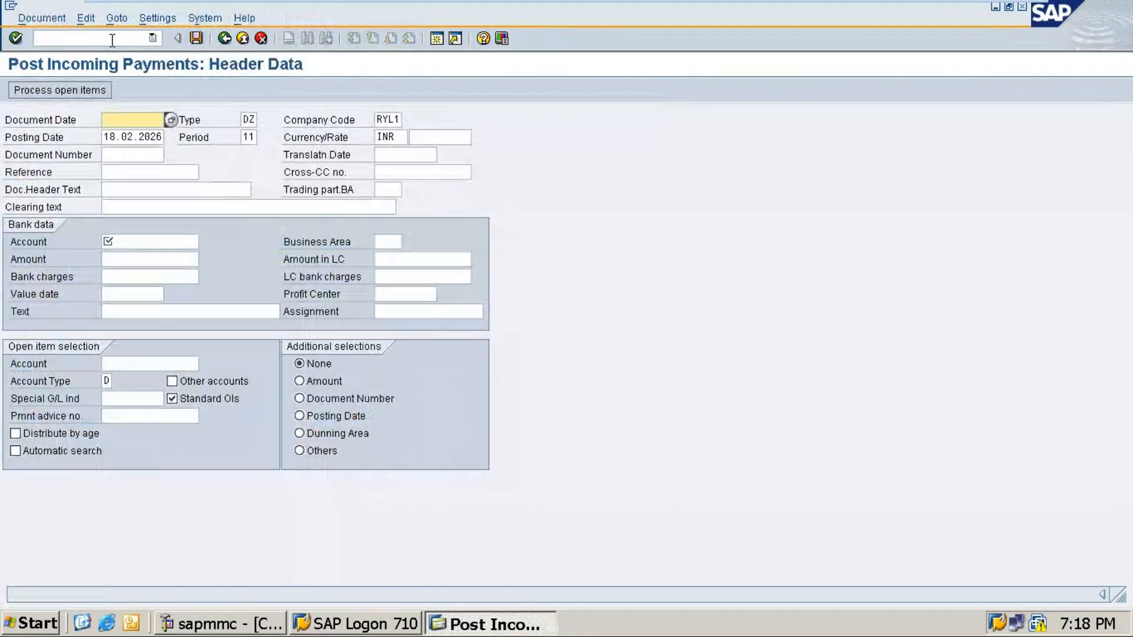
text(18.02.2026)
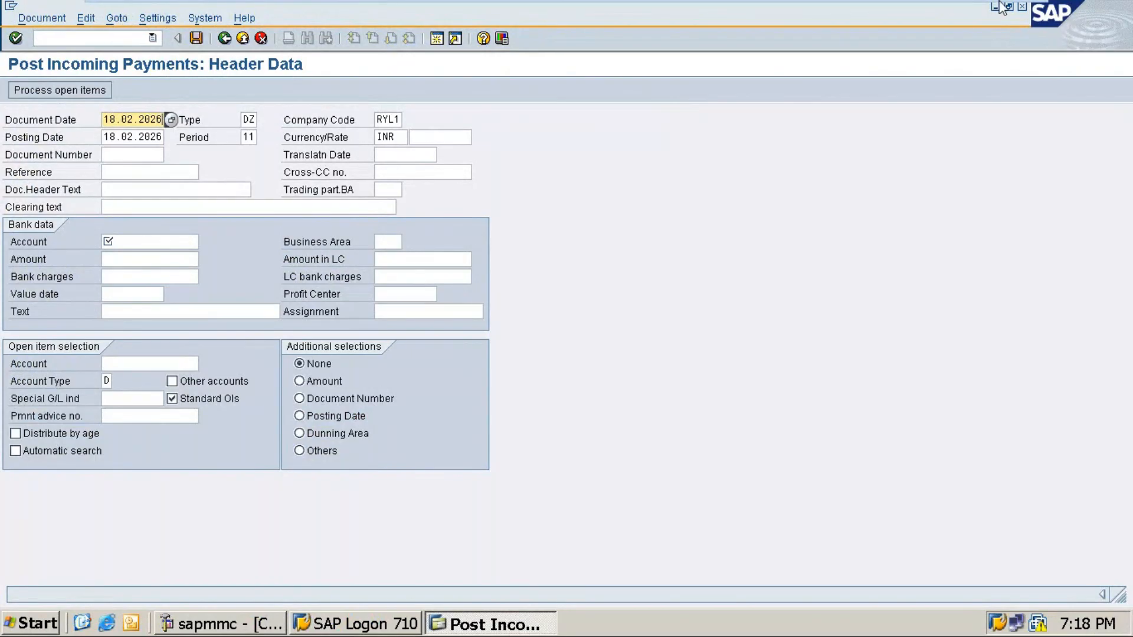
click(985, 16)
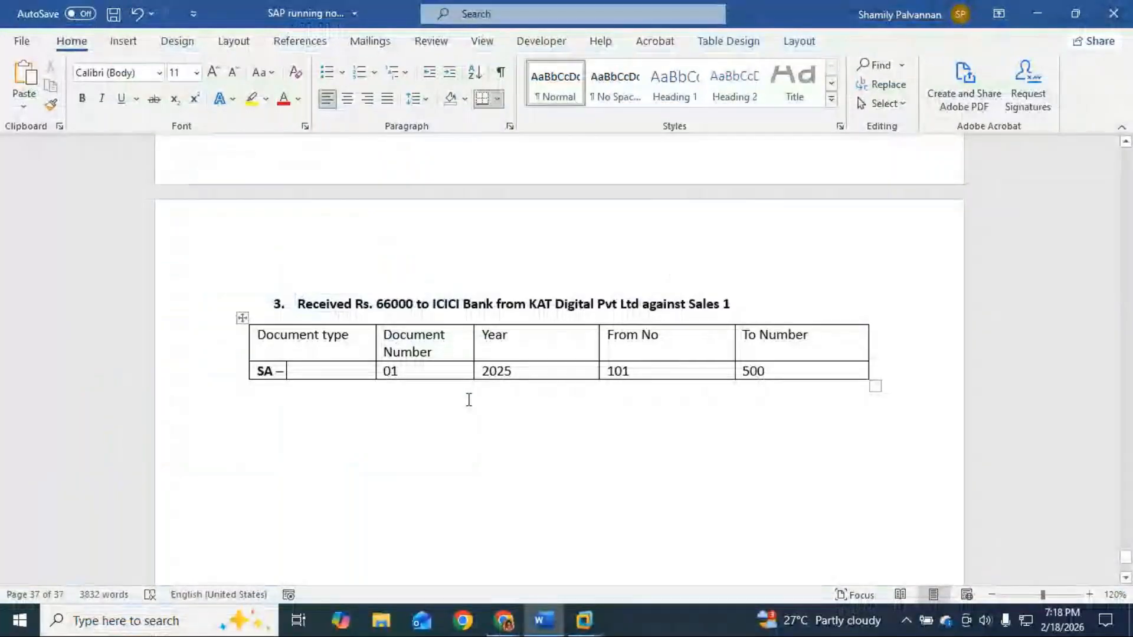
Step: Label the copied row 'DZ - Customer incoming Payment' and erase its document number 01
key(ctrl+z)
key(ctrl+z)
key(ctrl+z)
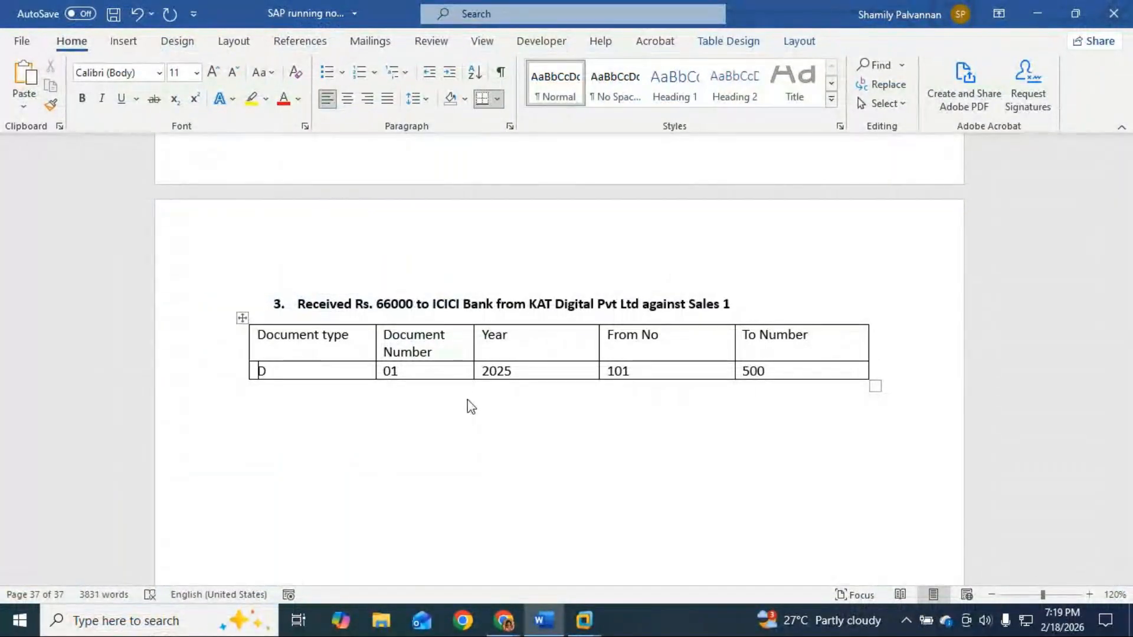
text(Z)
text( - )
text(Cu)
text(stomer)
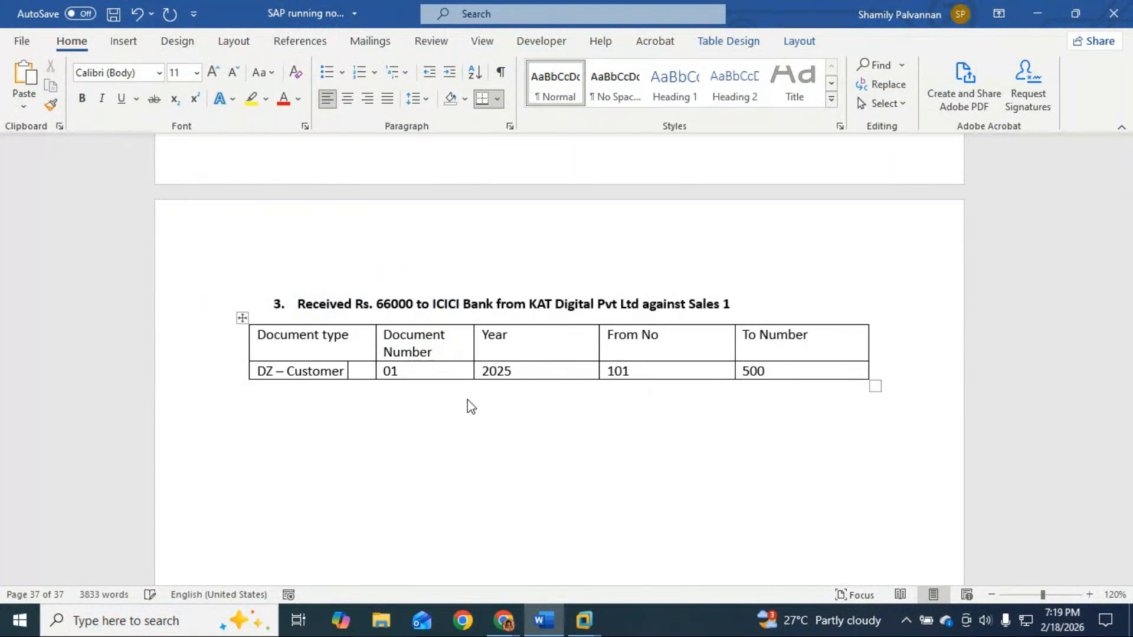
text( incom)
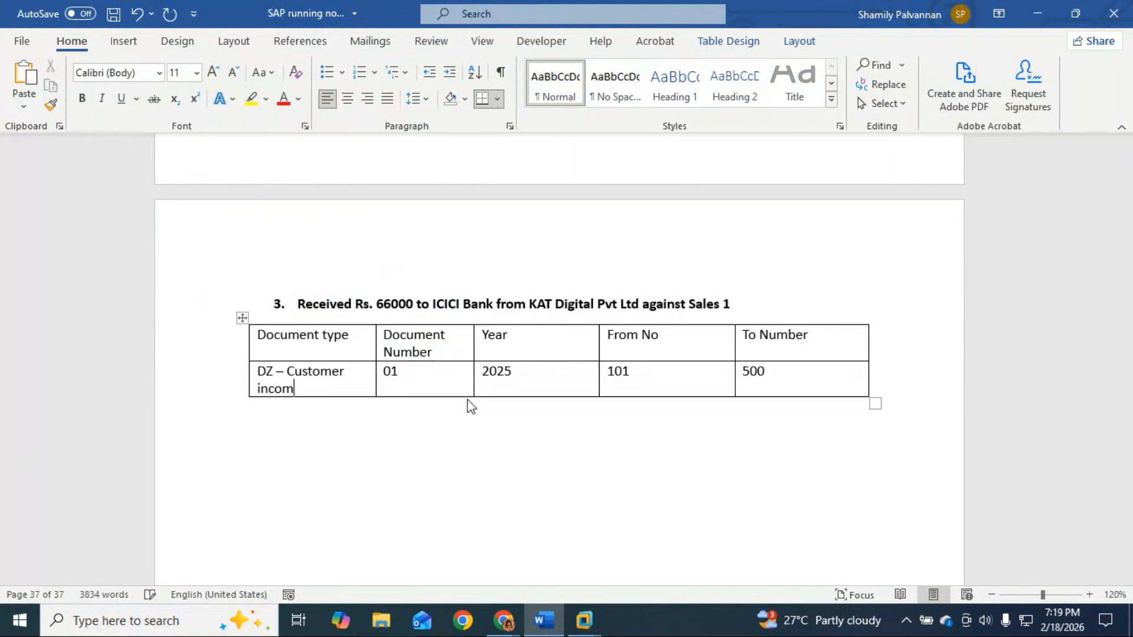
text(ing Payment)
click(430, 387)
key(BackSpace)
key(BackSpace)
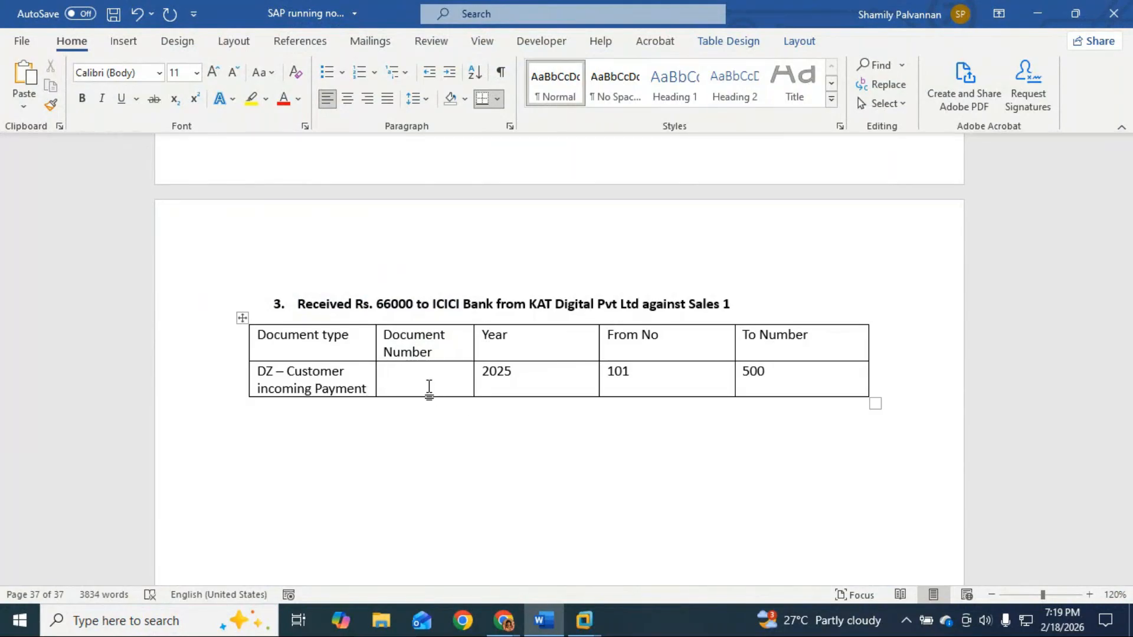
key(alt+Tab)
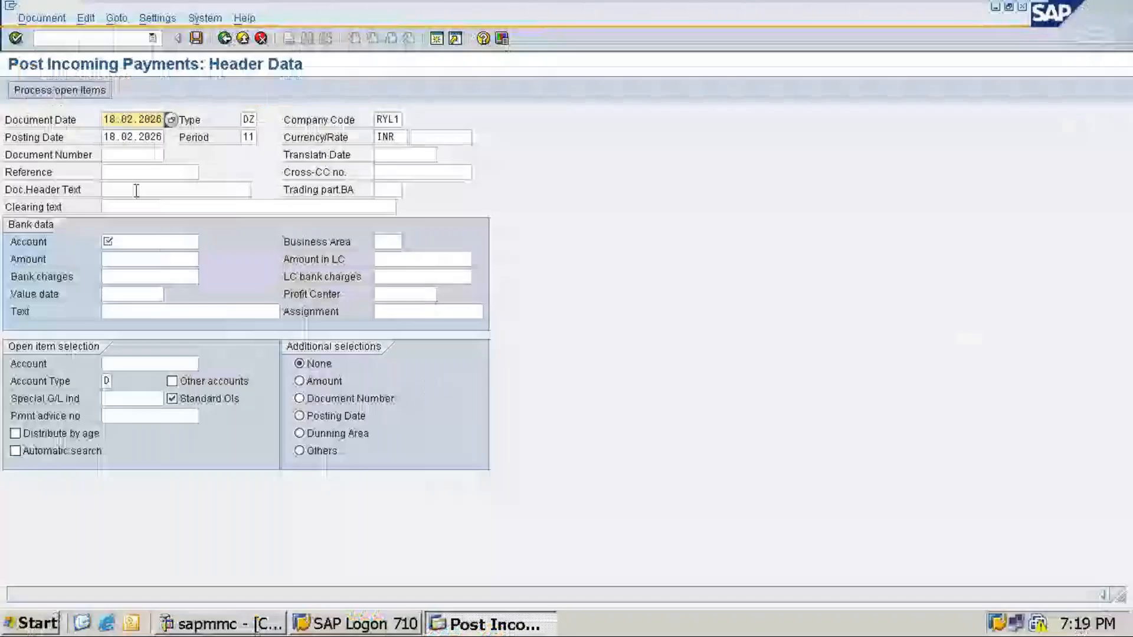
Step: Select ICICI bank as the bank account and enter amount 66000
click(131, 239)
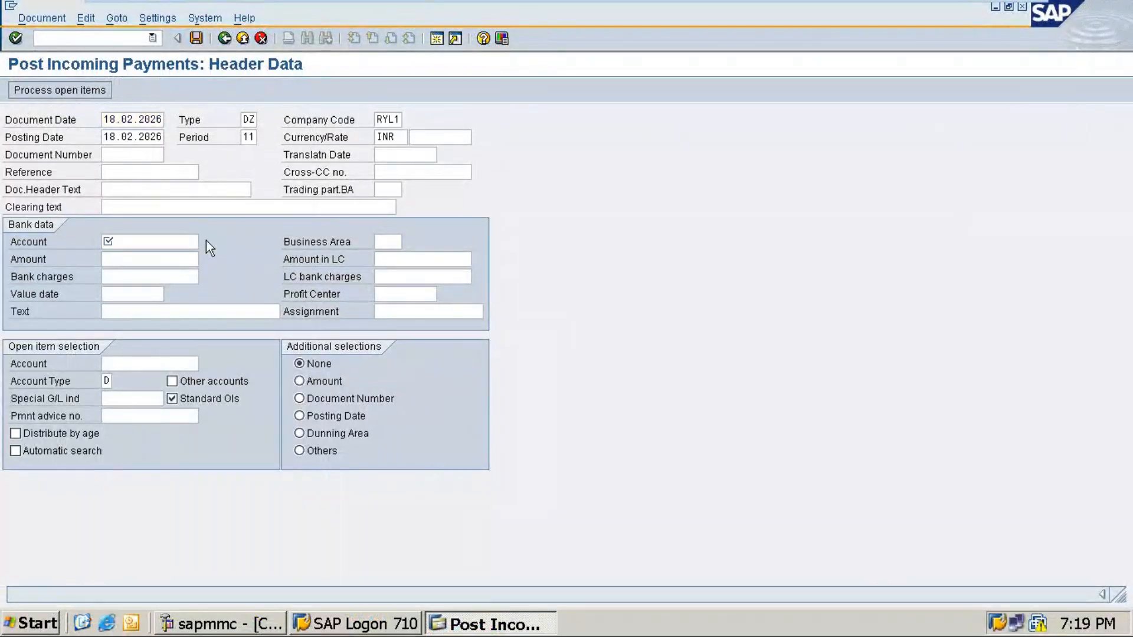
click(206, 242)
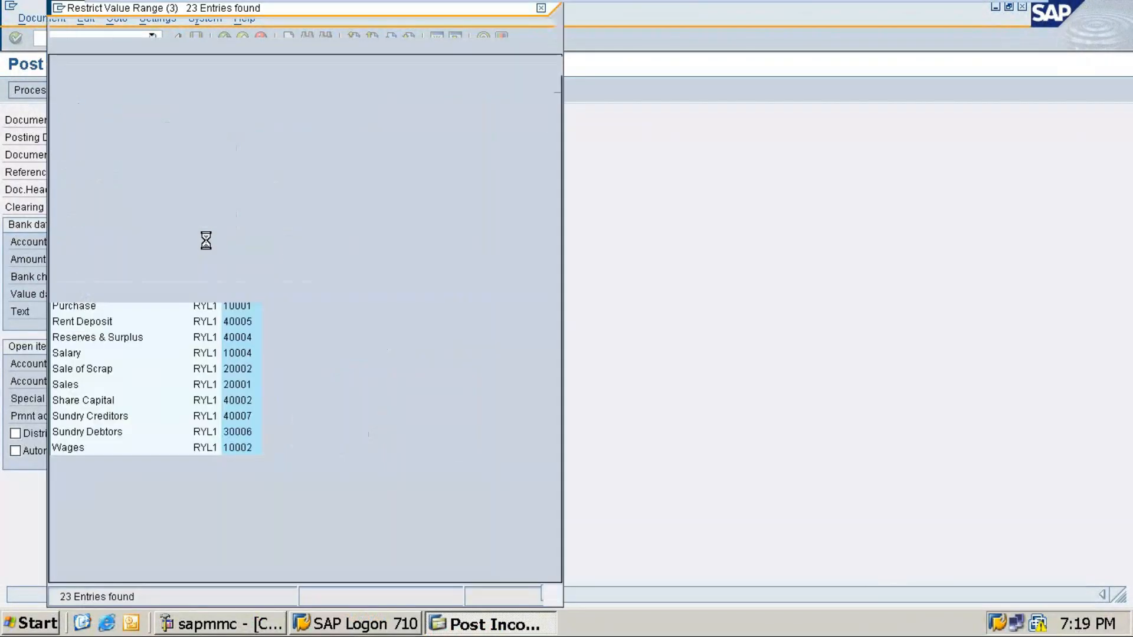
double_click(81, 200)
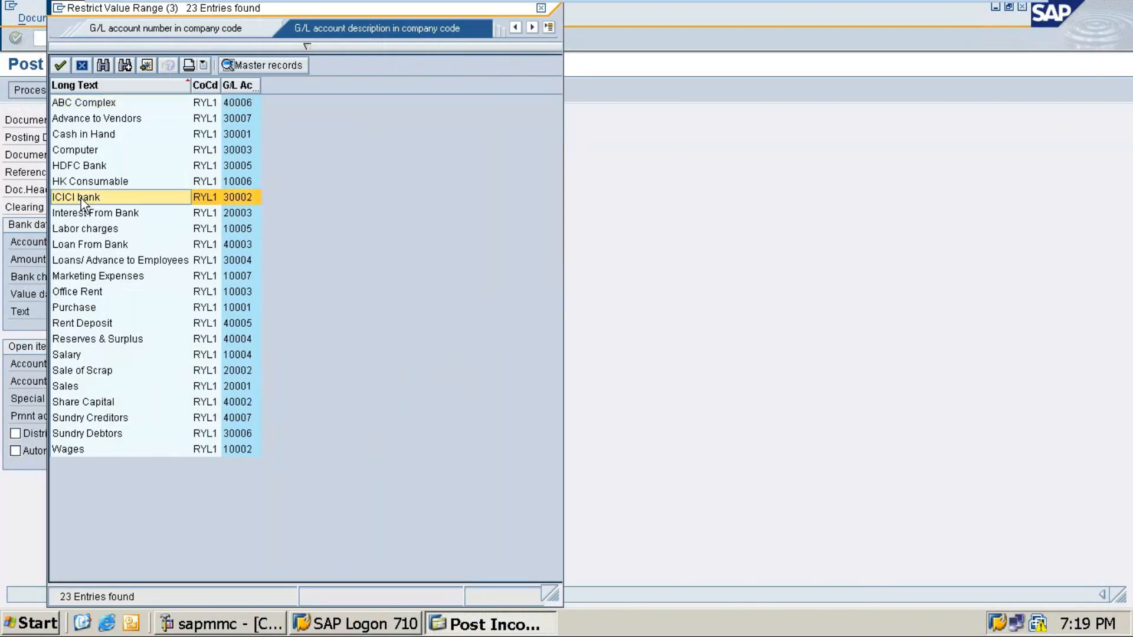
click(125, 260)
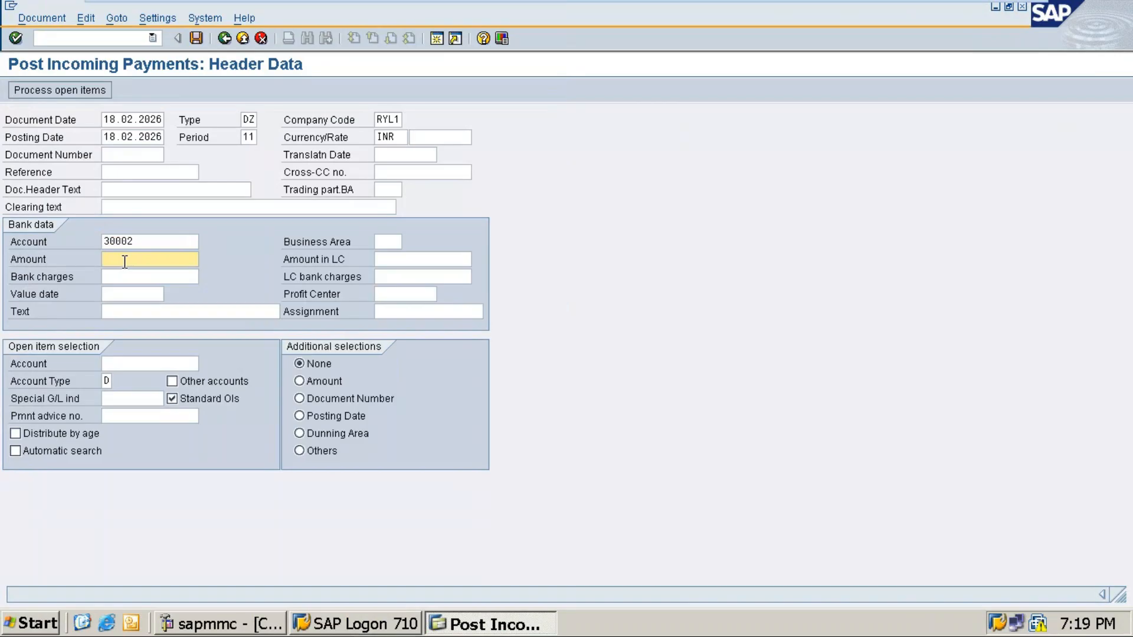
text(66000)
Step: Enter the payment text 'Royal sales 1 - Received'
click(181, 306)
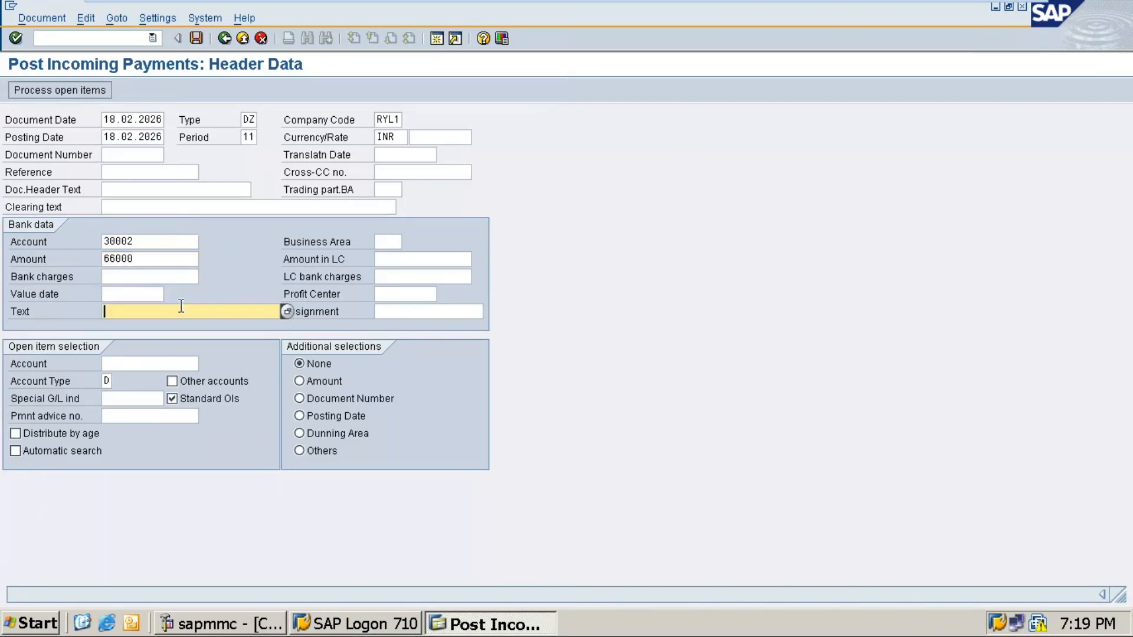
text(Royal sales 1 - Received)
Step: Choose customer KAT5 for the open items and proceed to process them
click(142, 366)
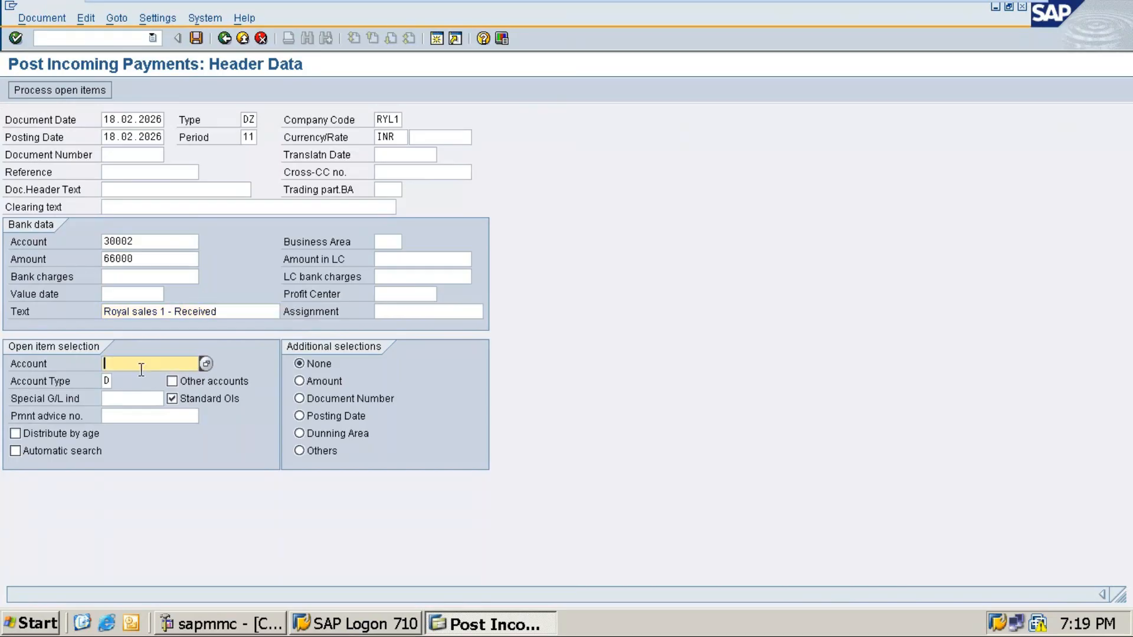
click(204, 365)
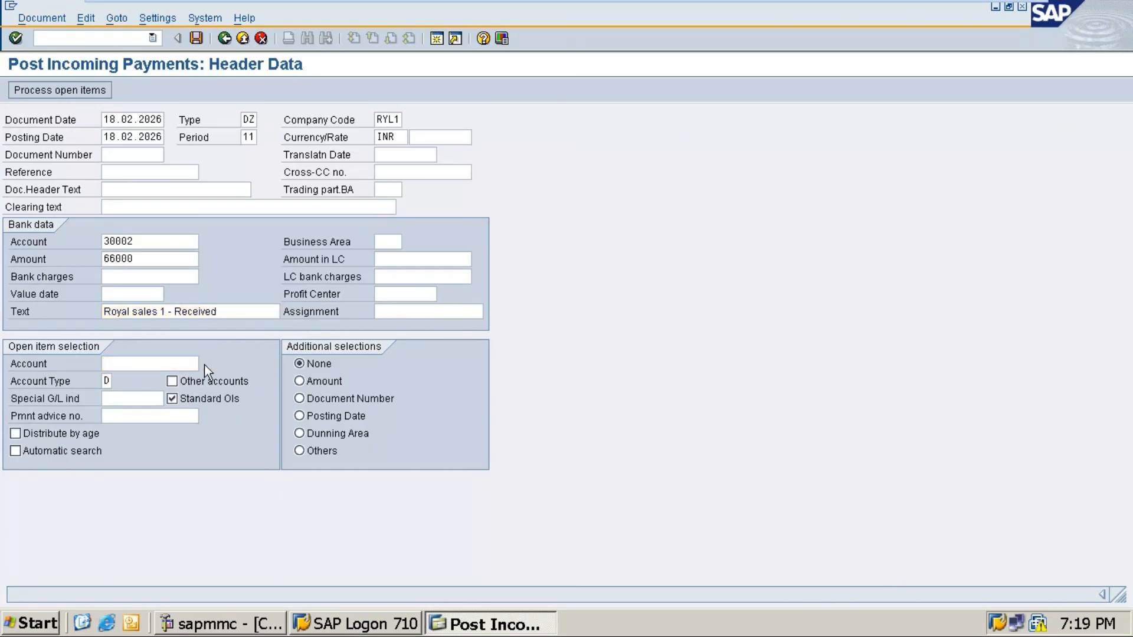
key(Return)
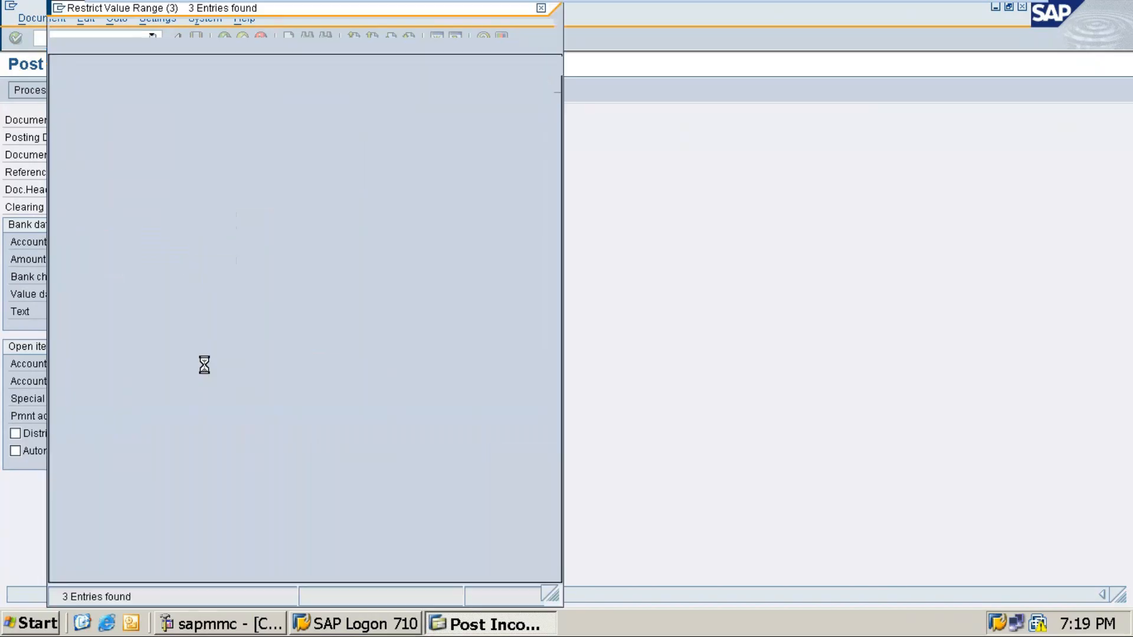
double_click(257, 119)
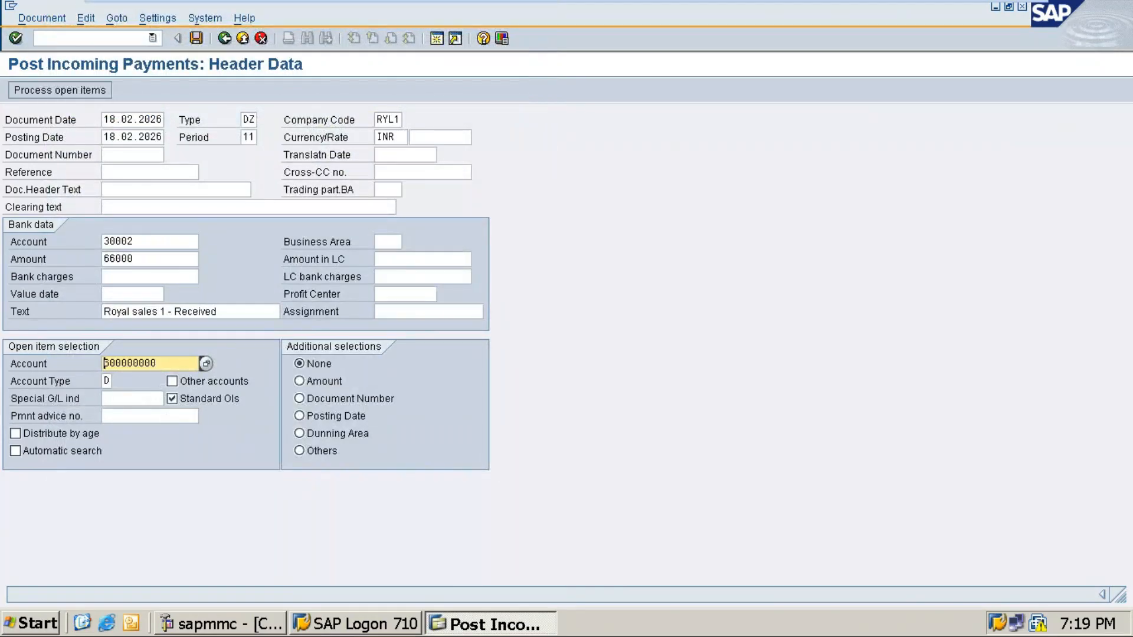
click(67, 90)
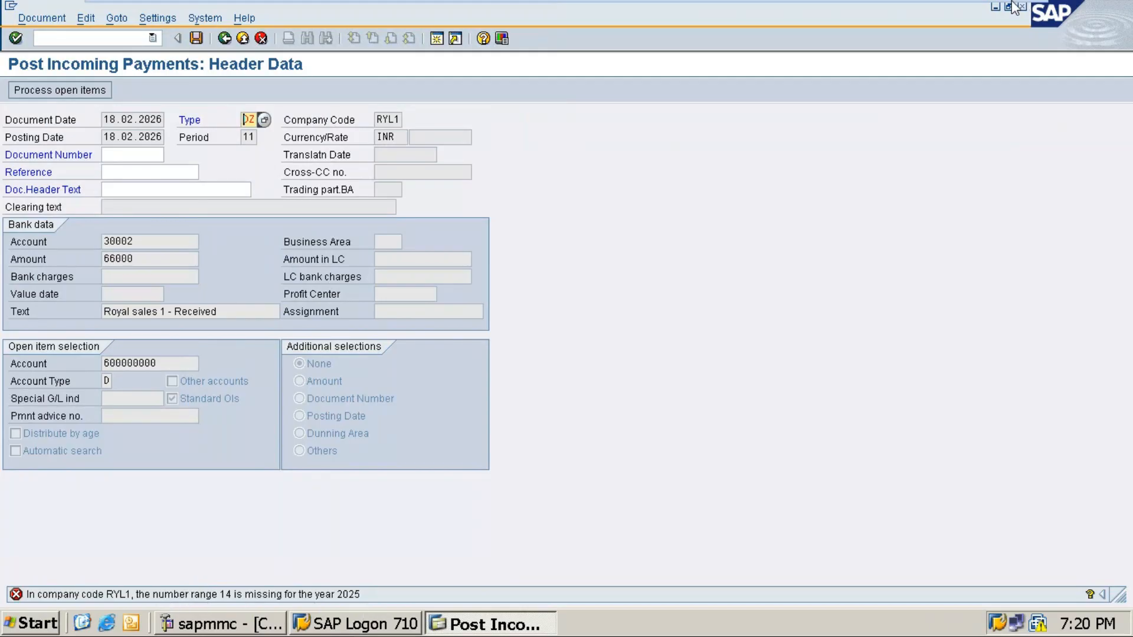
click(985, 12)
Step: Fill the DZ row with document number 14, year 2025, range 1601 to 1700
text(14)
key(Tab)
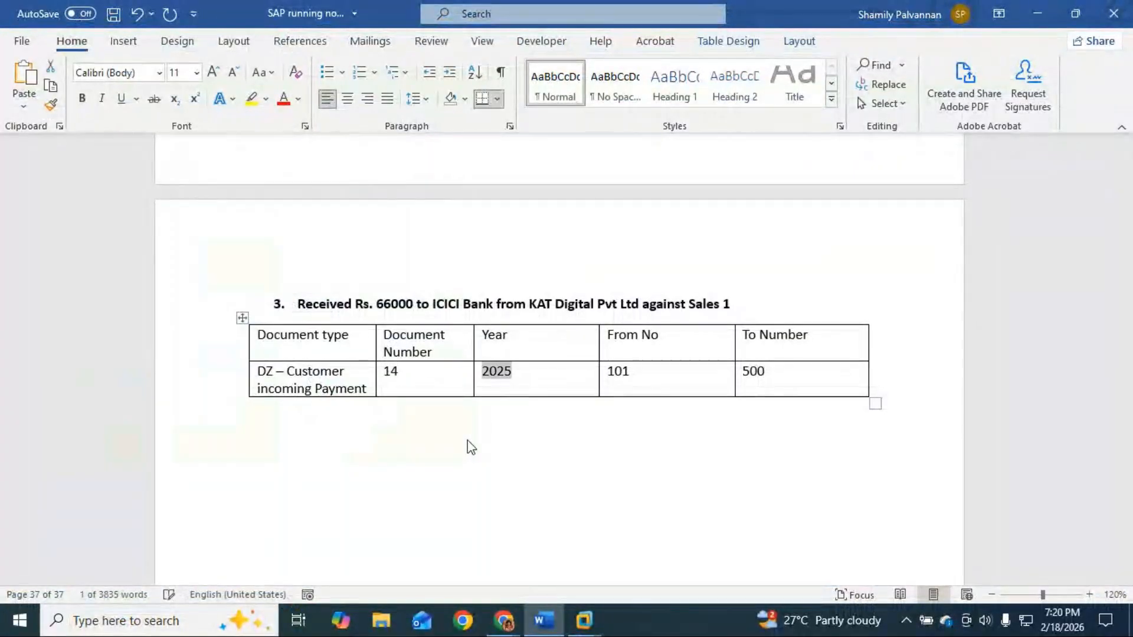
key(Tab)
text(1 )
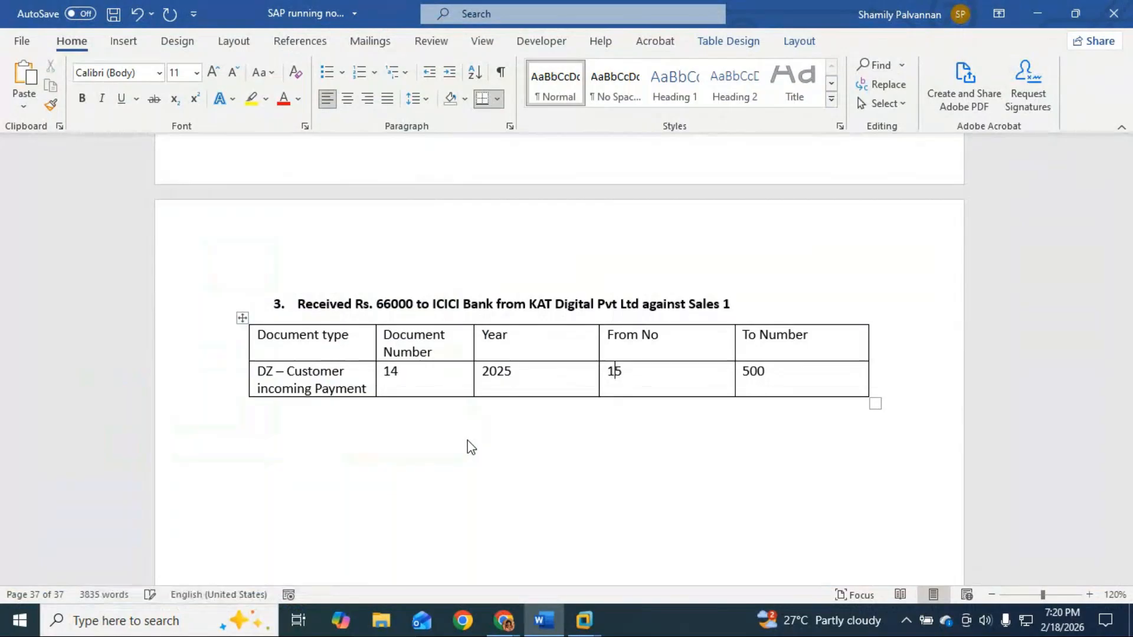
text(601)
click(774, 372)
key(BackSpace)
key(BackSpace)
key(BackSpace)
text(1700)
click(1030, 12)
click(544, 619)
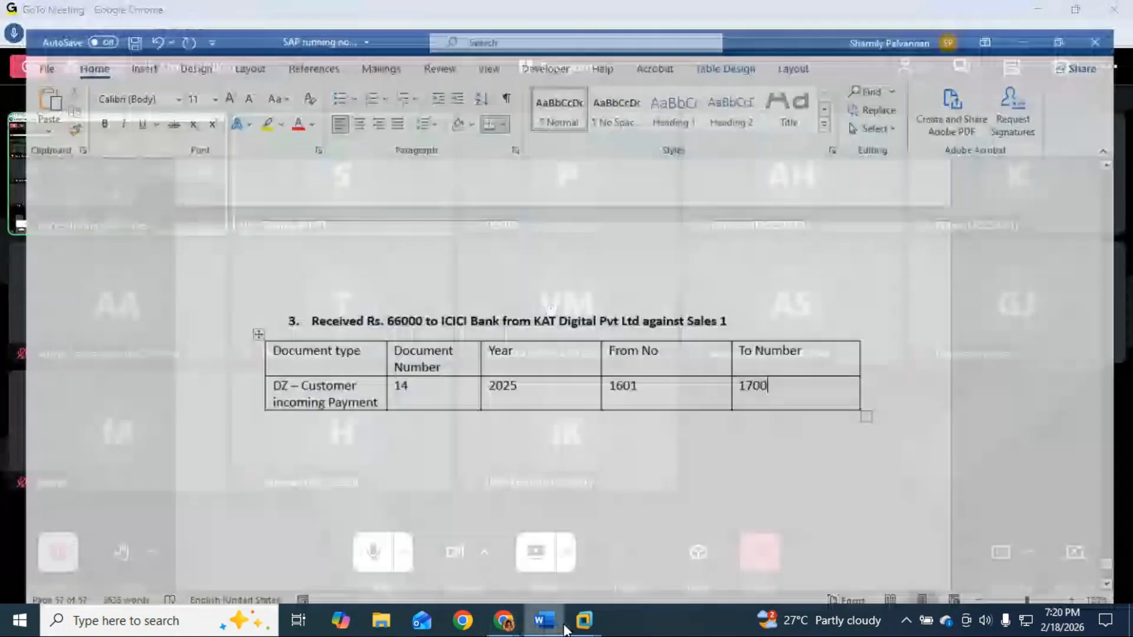
mouse_move(582, 630)
click(661, 555)
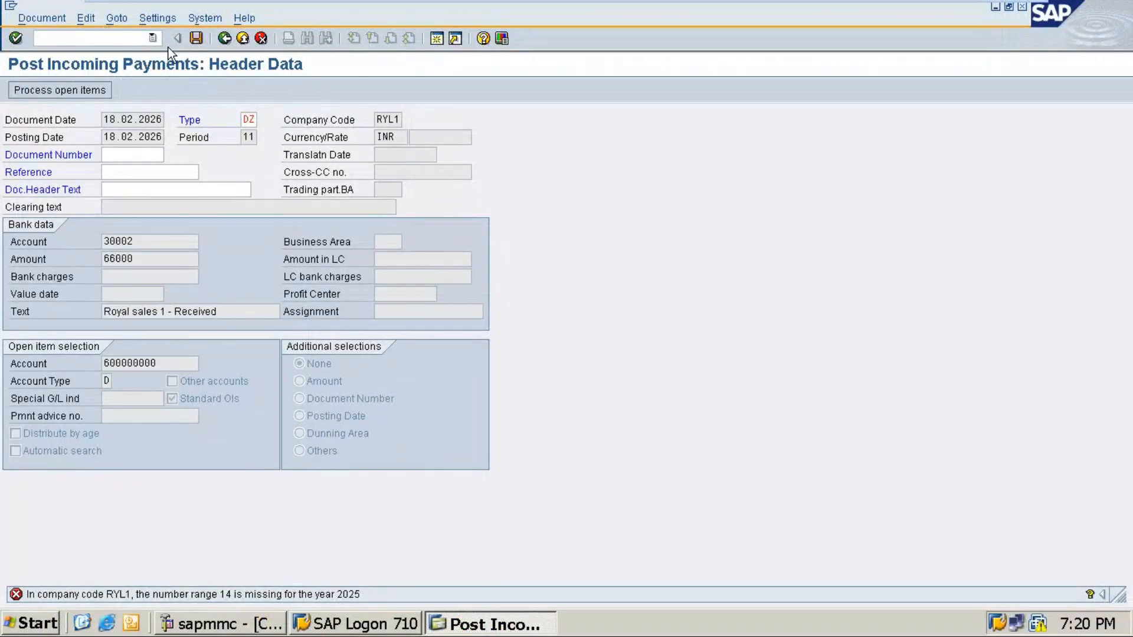
Step: Open number range maintenance /oFBN1 for company code RYL1 with intervals in change mode
click(153, 38)
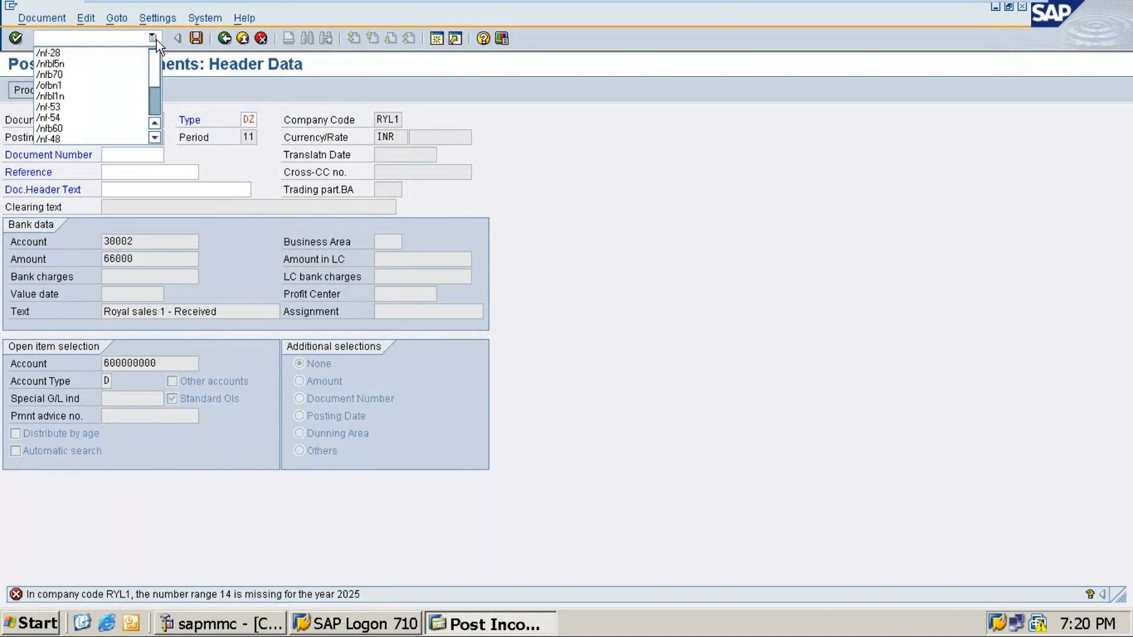
click(71, 85)
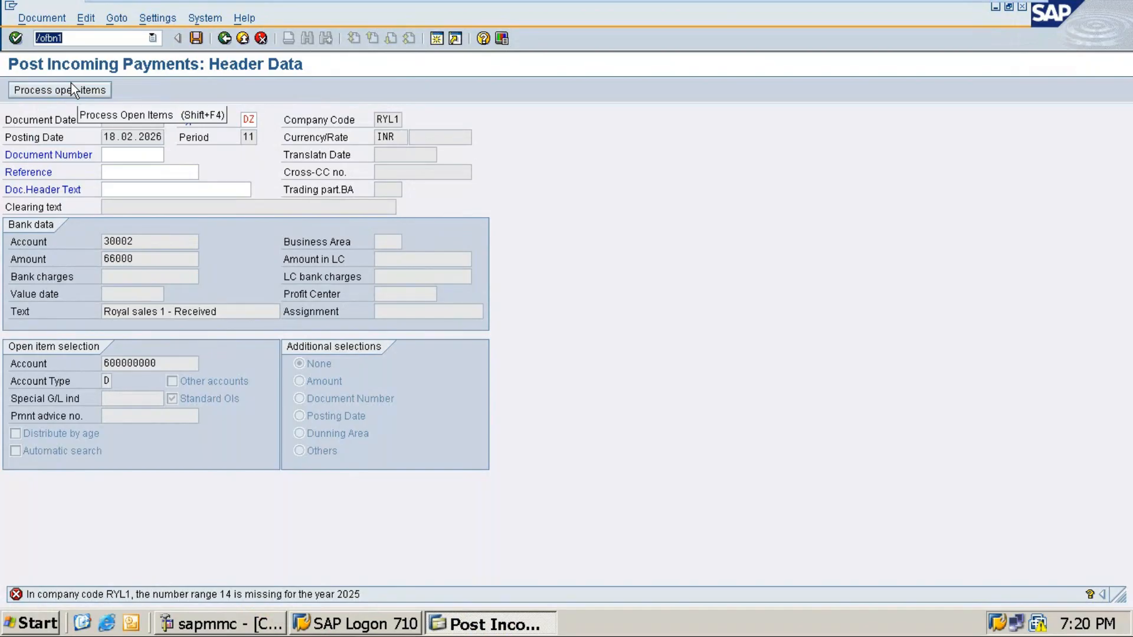
key(Return)
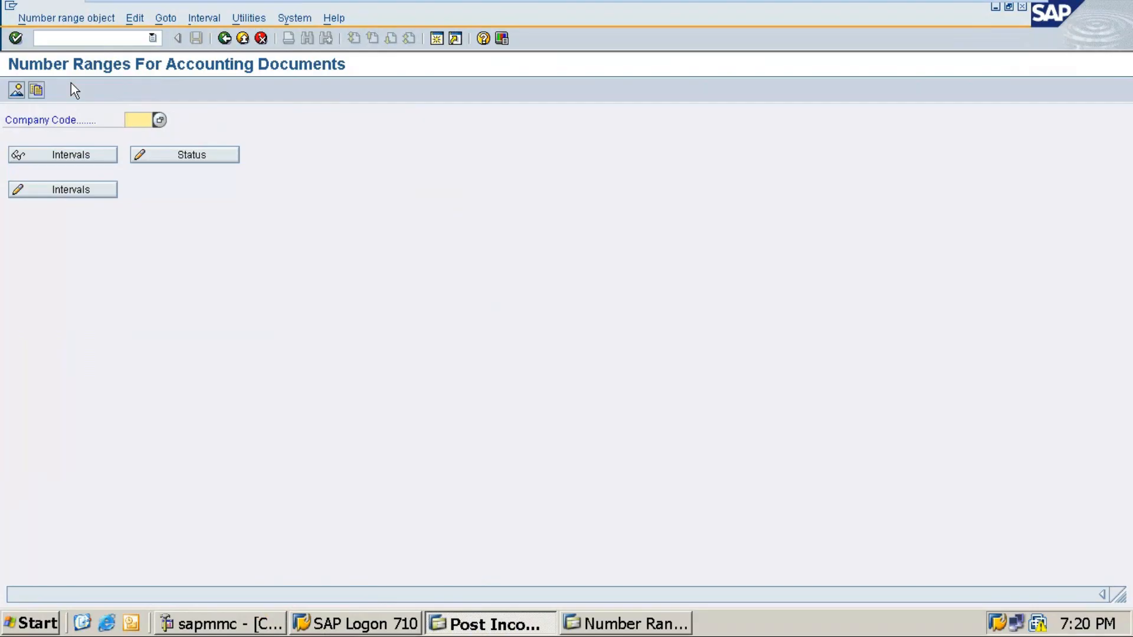
text(ry11)
click(91, 189)
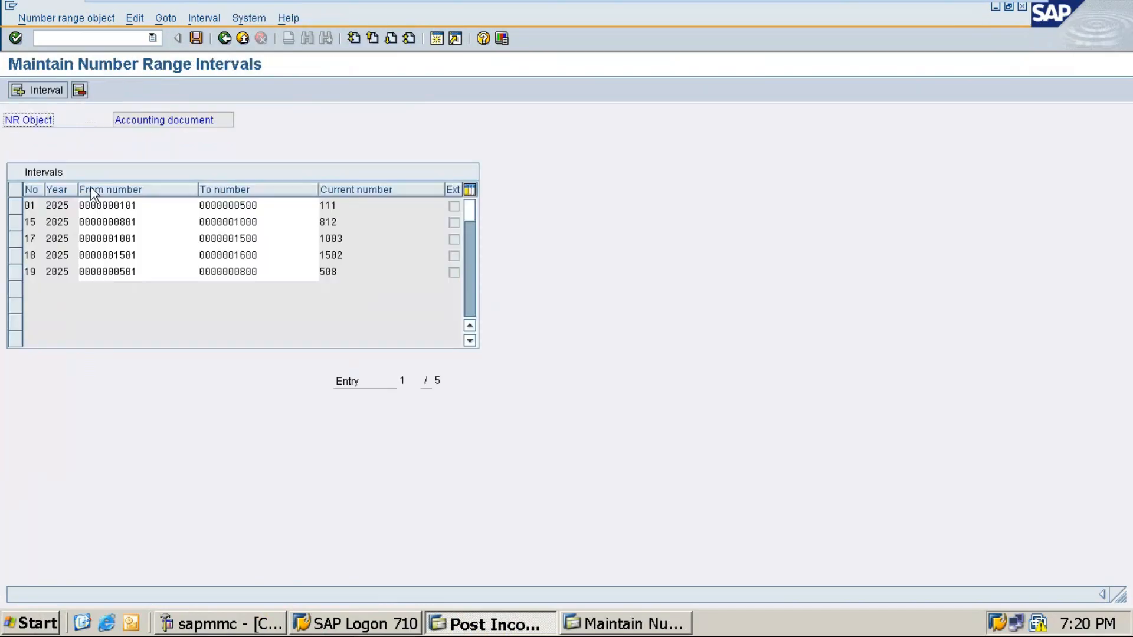
Step: Insert interval 14 for year 2025 covering 1601 to 1700 and save it
click(42, 90)
text(14)
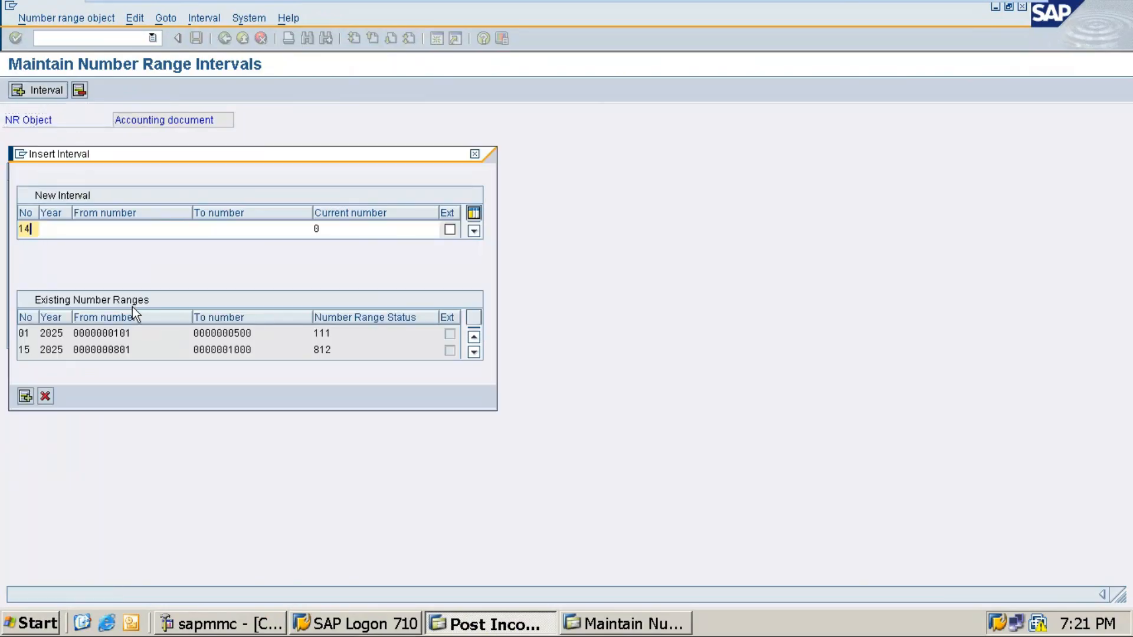
key(Tab)
text(2025)
key(Tab)
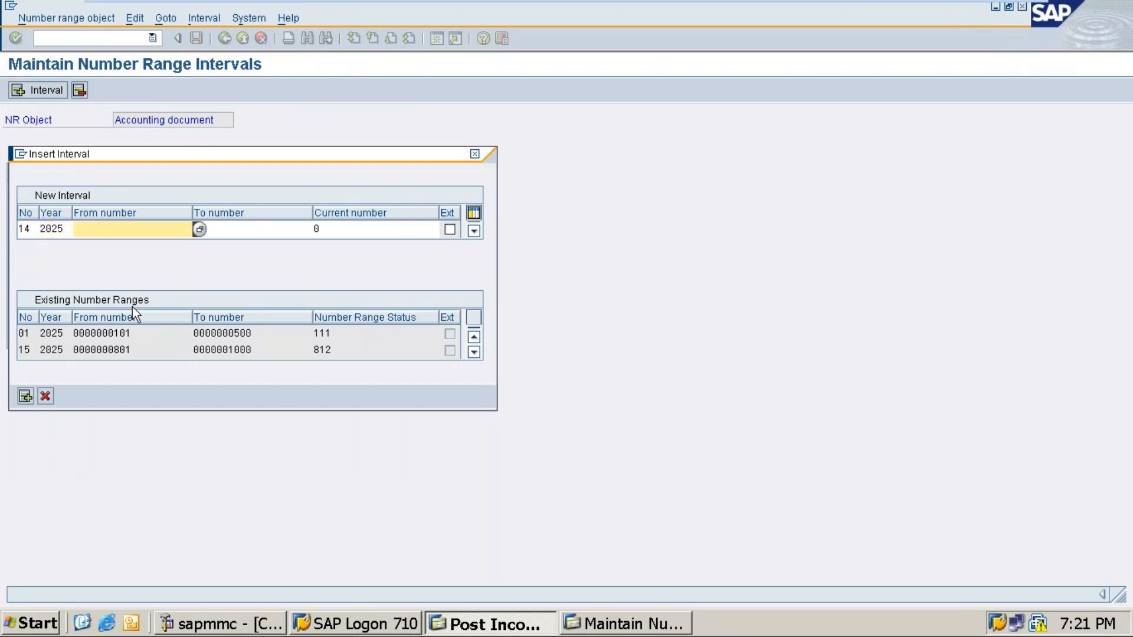
text(1601)
key(Tab)
text(1700)
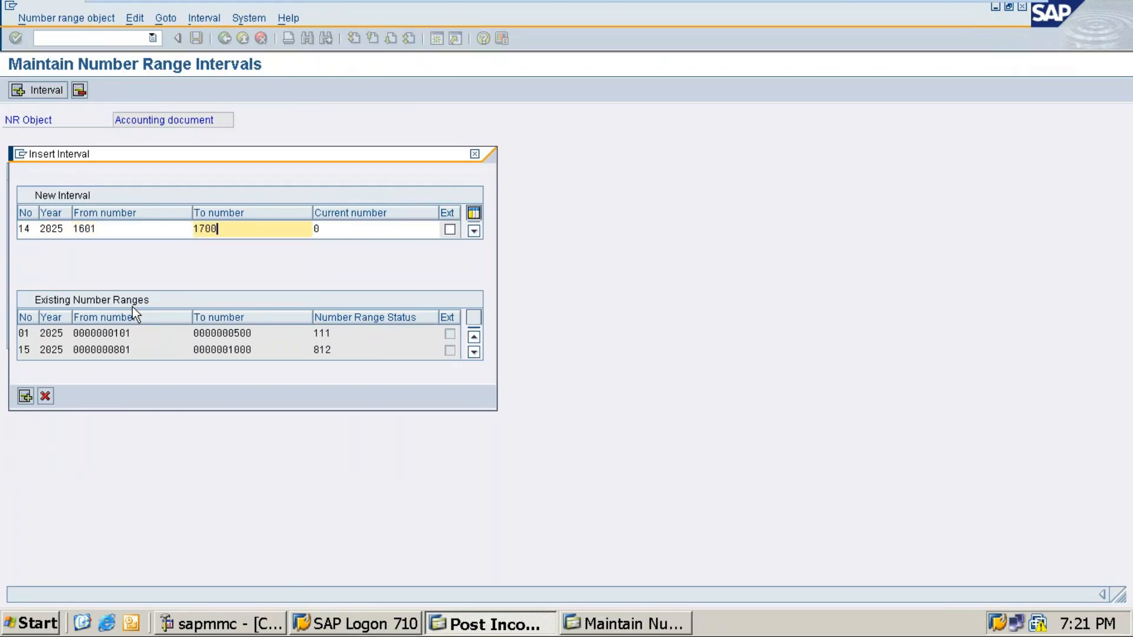
key(Return)
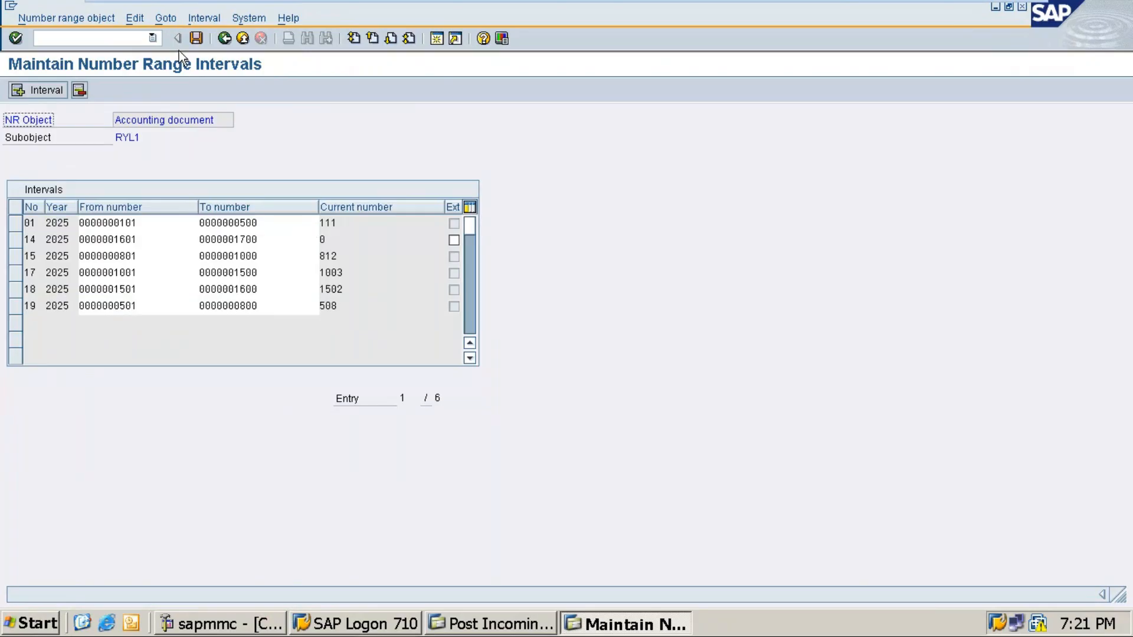
click(192, 37)
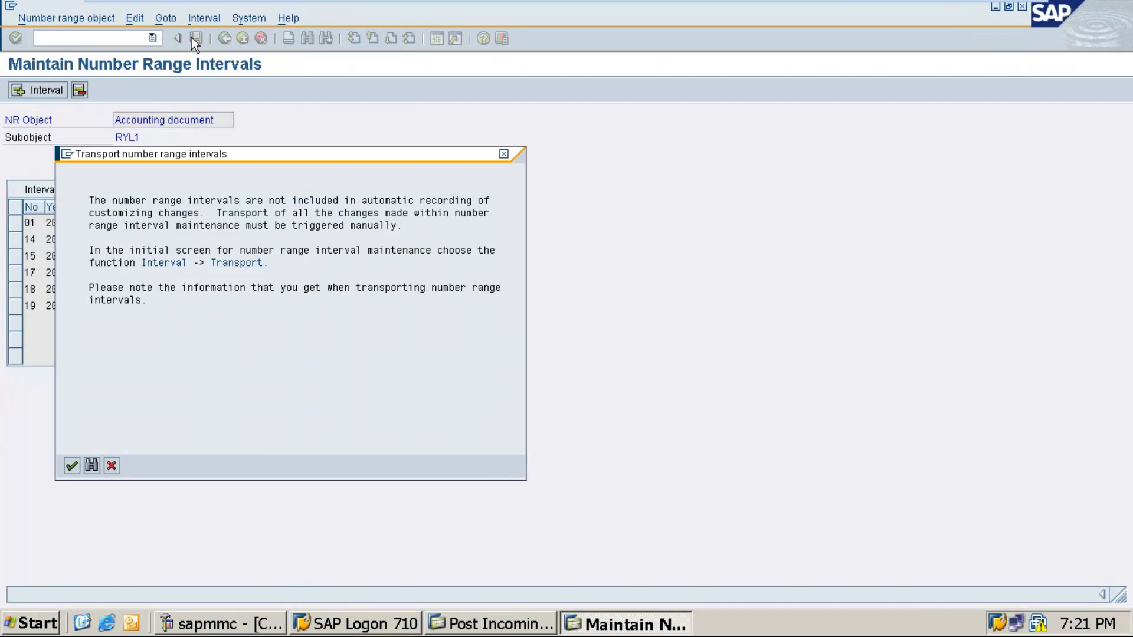
key(Return)
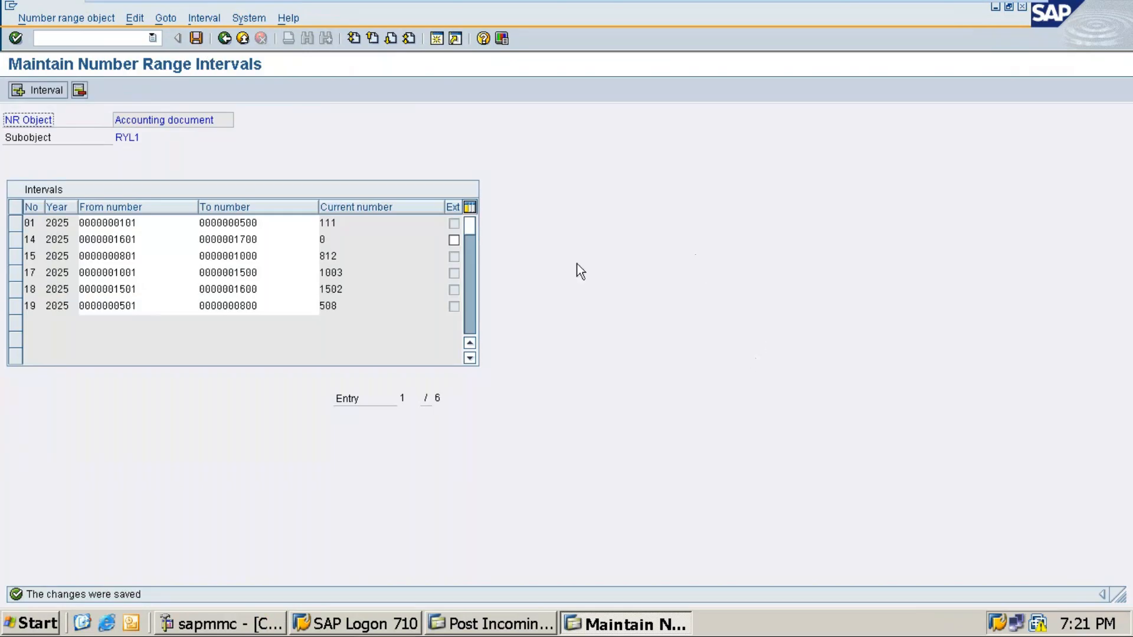
click(488, 624)
Step: Post KAT Digital's payment against only the 66,000 item, excluding 115,000, as document 1601
key(Return)
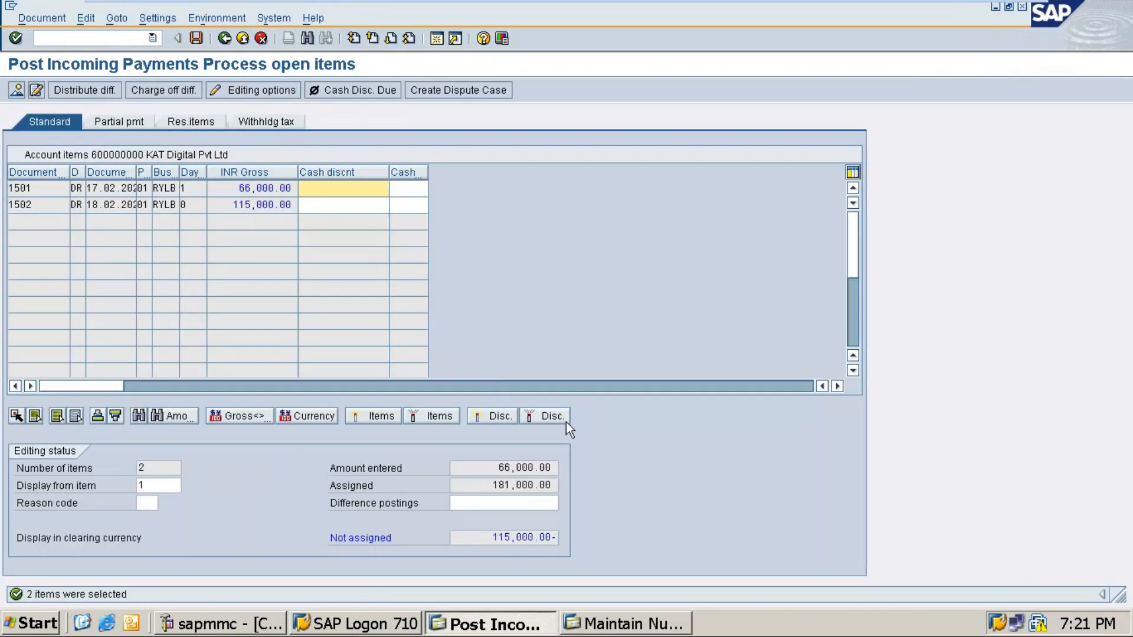
double_click(262, 205)
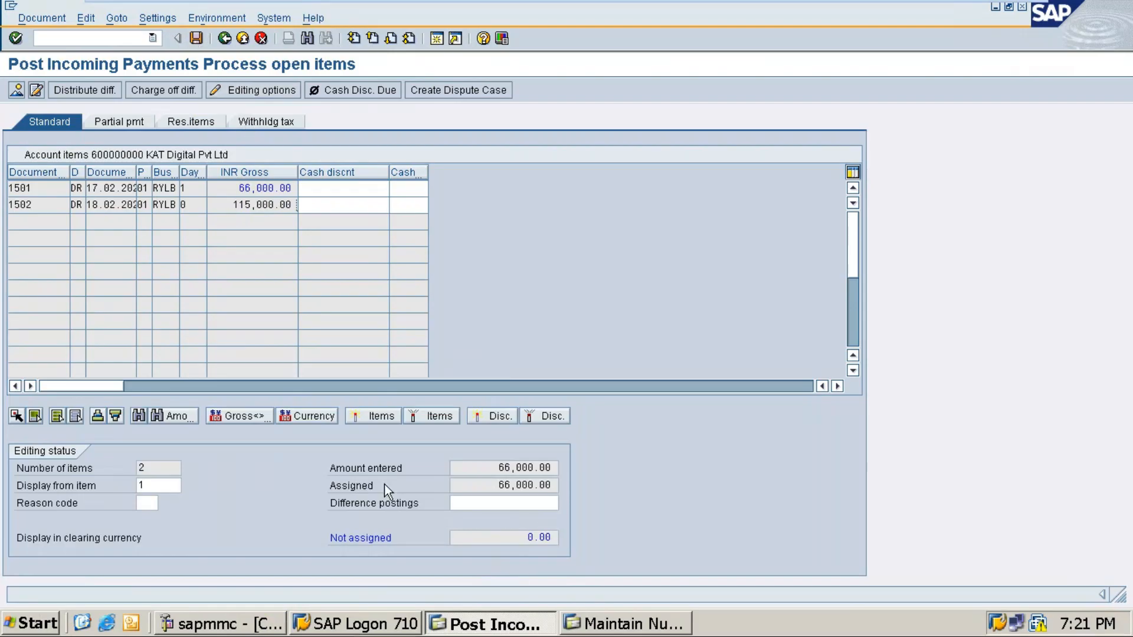
key(ctrl+s)
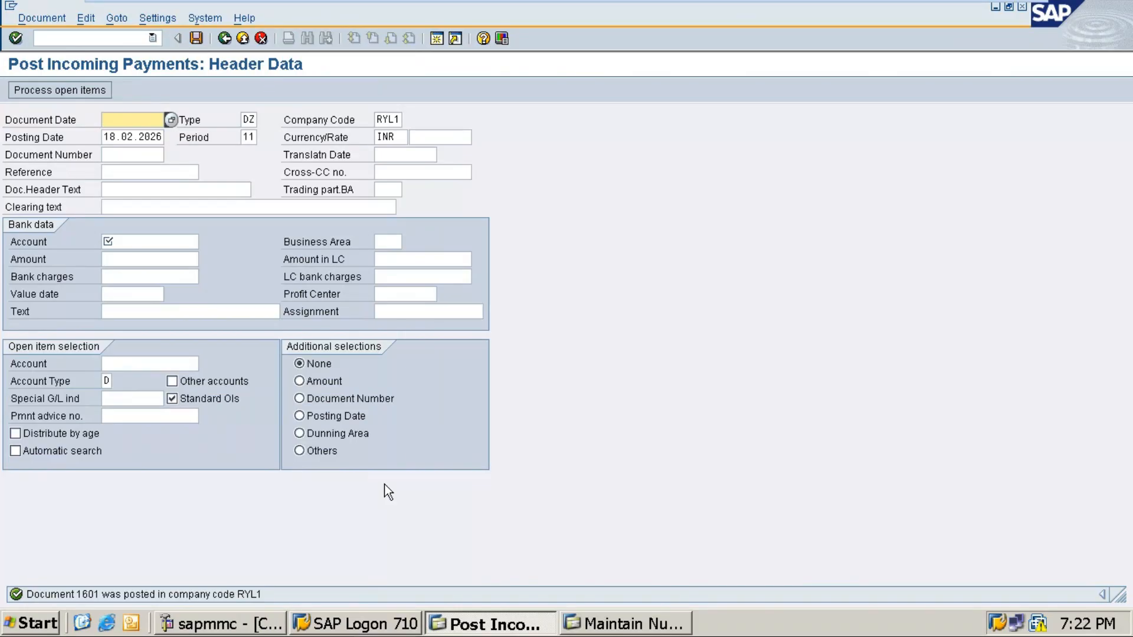
click(985, 12)
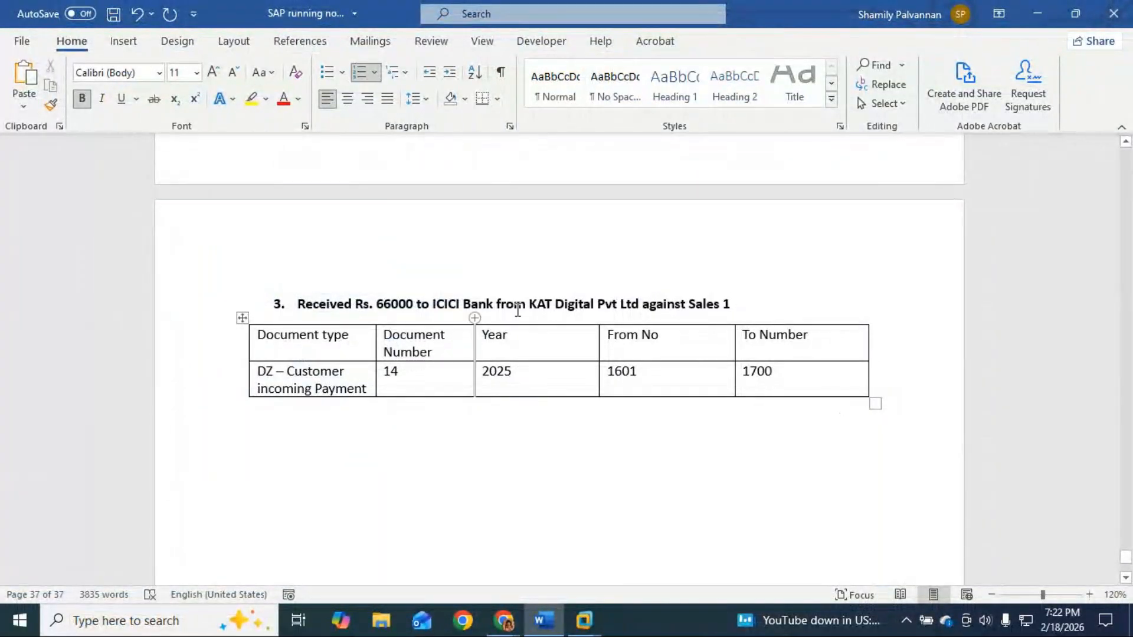
Step: Insert a blank line above the Received item, removing extra empty list items so Received stays item 3
scroll(619, 313, up, 3)
scroll(624, 368, up, 2)
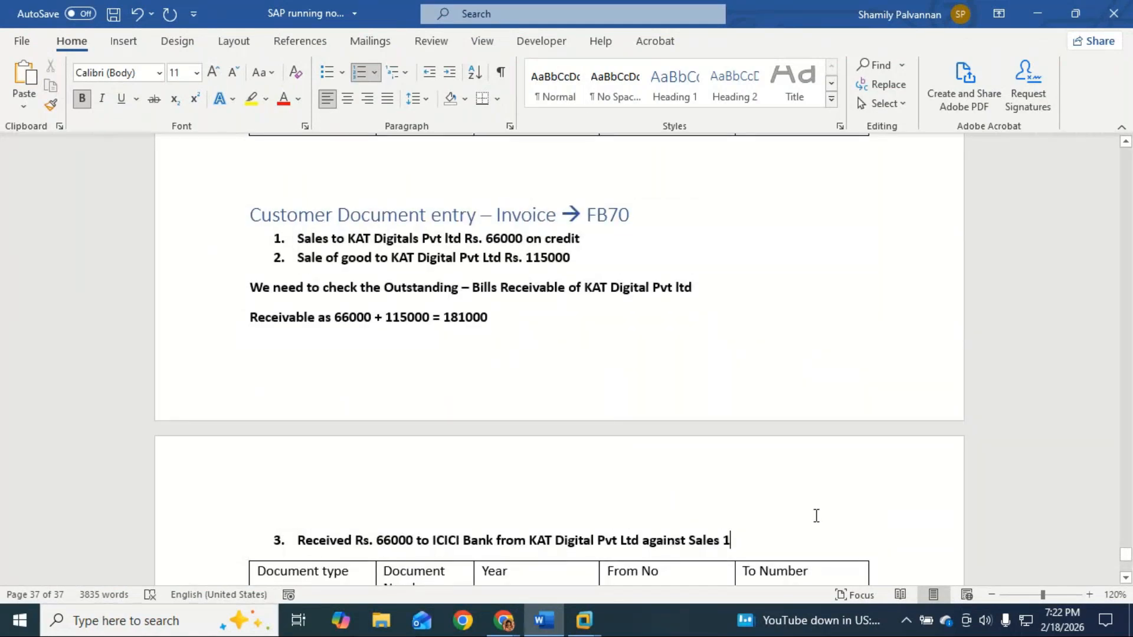
scroll(817, 516, down, 2)
click(279, 445)
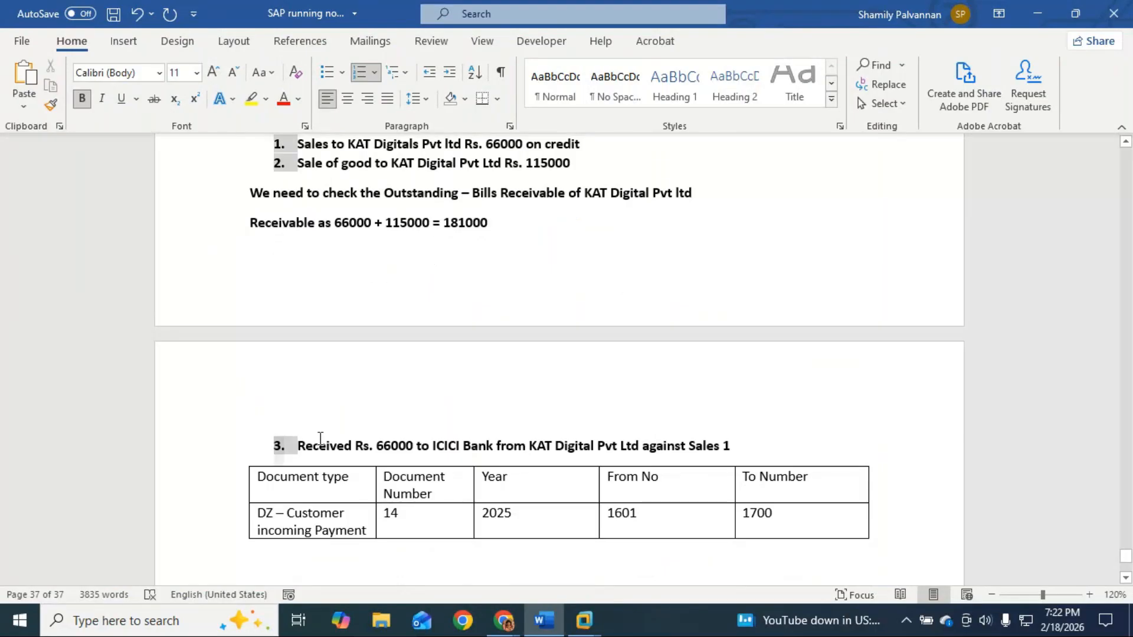
click(337, 426)
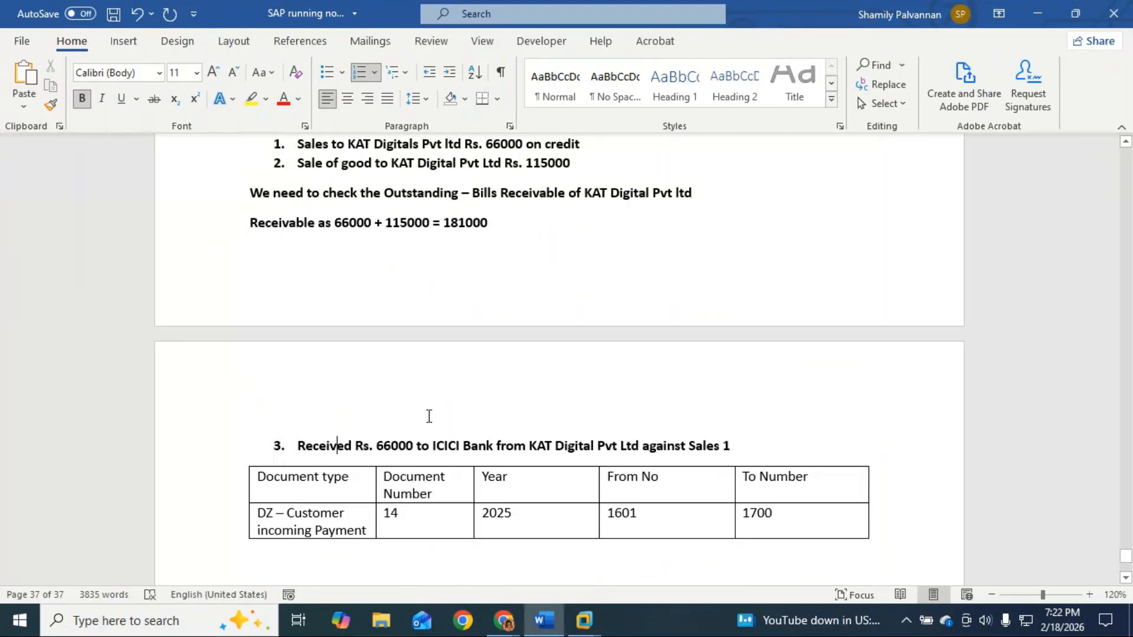
key(Home)
key(Return)
key(Return)
key(Return)
key(Return)
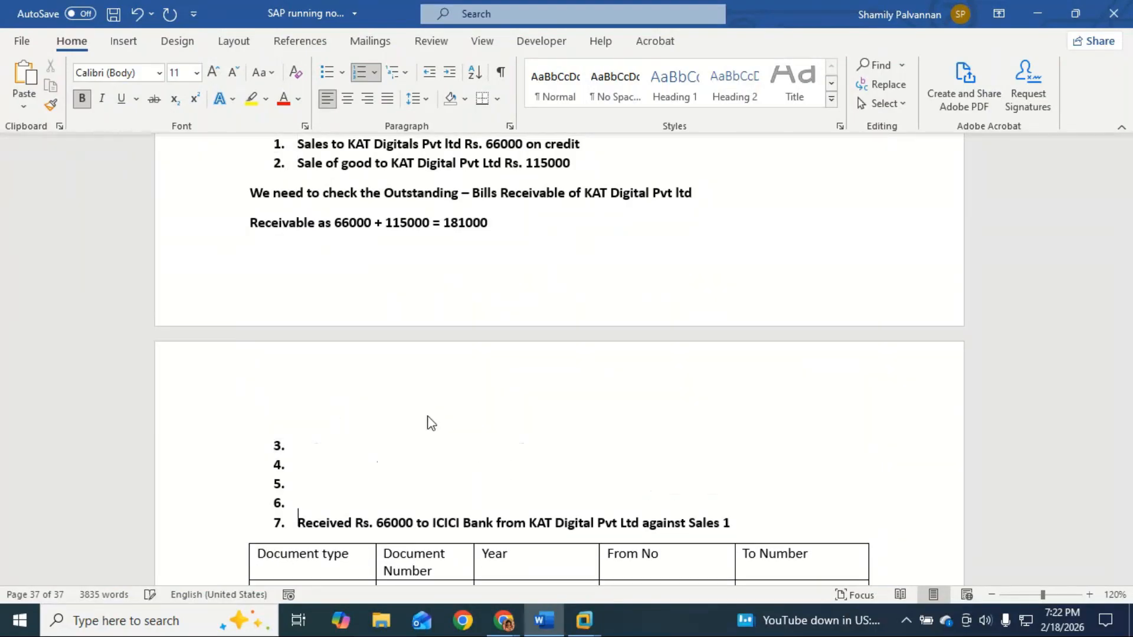
key(Up)
key(Up)
key(Down)
key(BackSpace)
key(BackSpace)
key(BackSpace)
key(BackSpace)
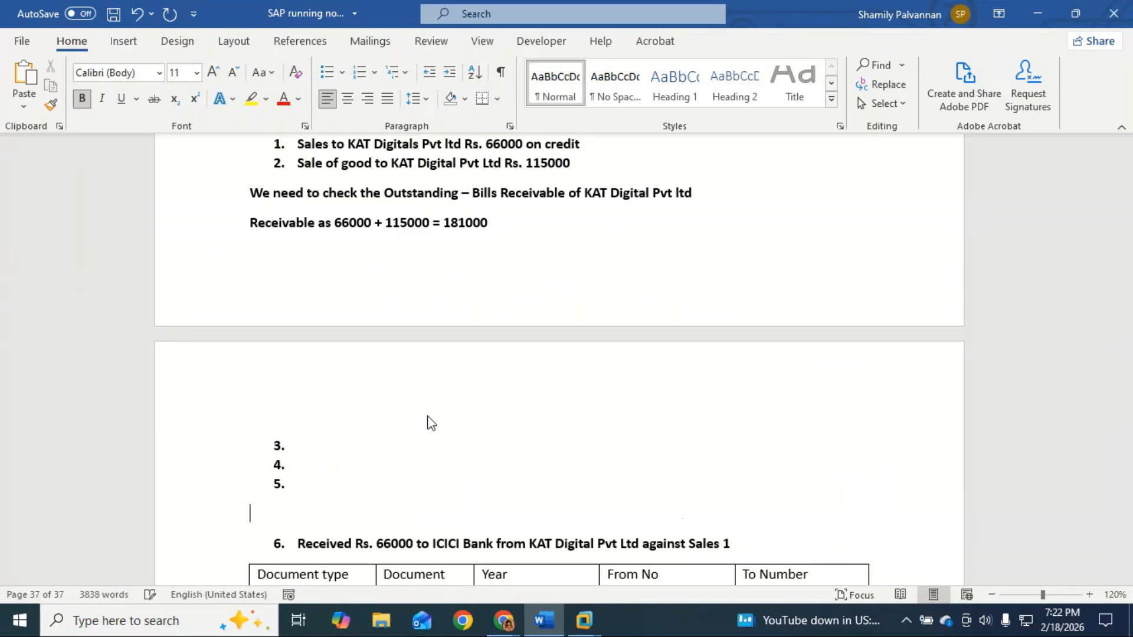
key(BackSpace)
key(BackSpace)
key(BackSpace)
key(BackSpace)
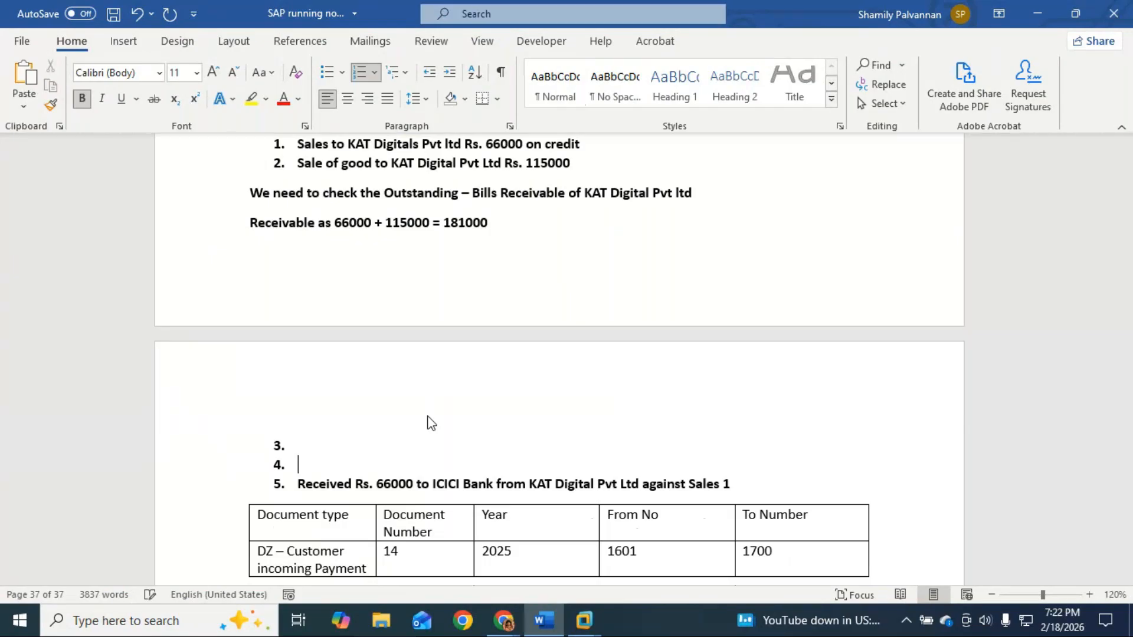
key(BackSpace)
key(BackSpace)
key(BackSpace)
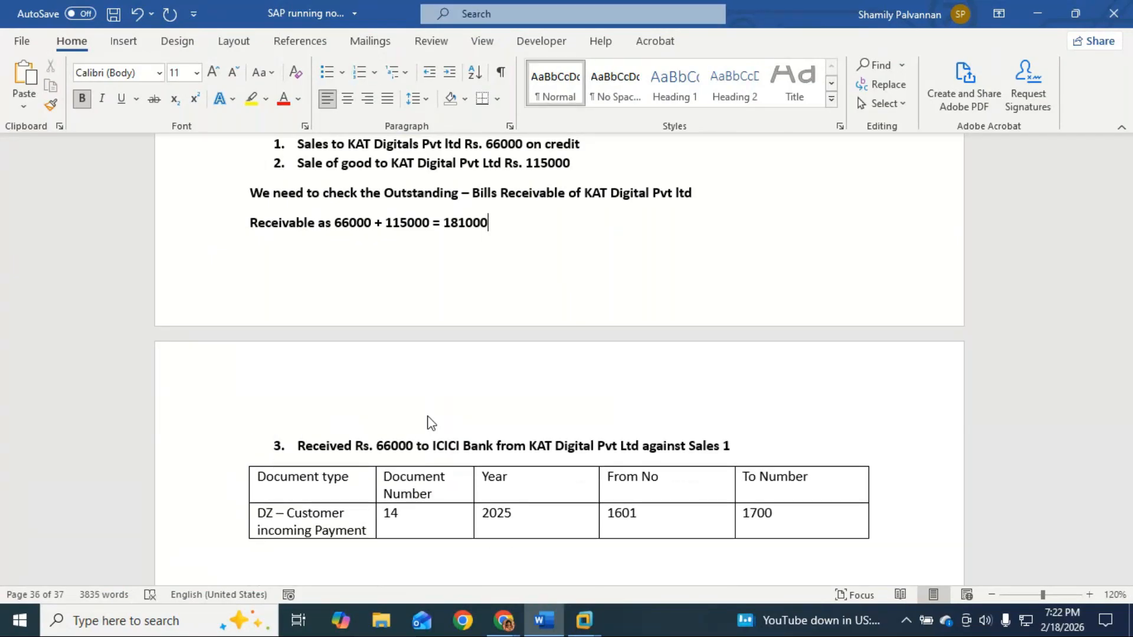
key(Return)
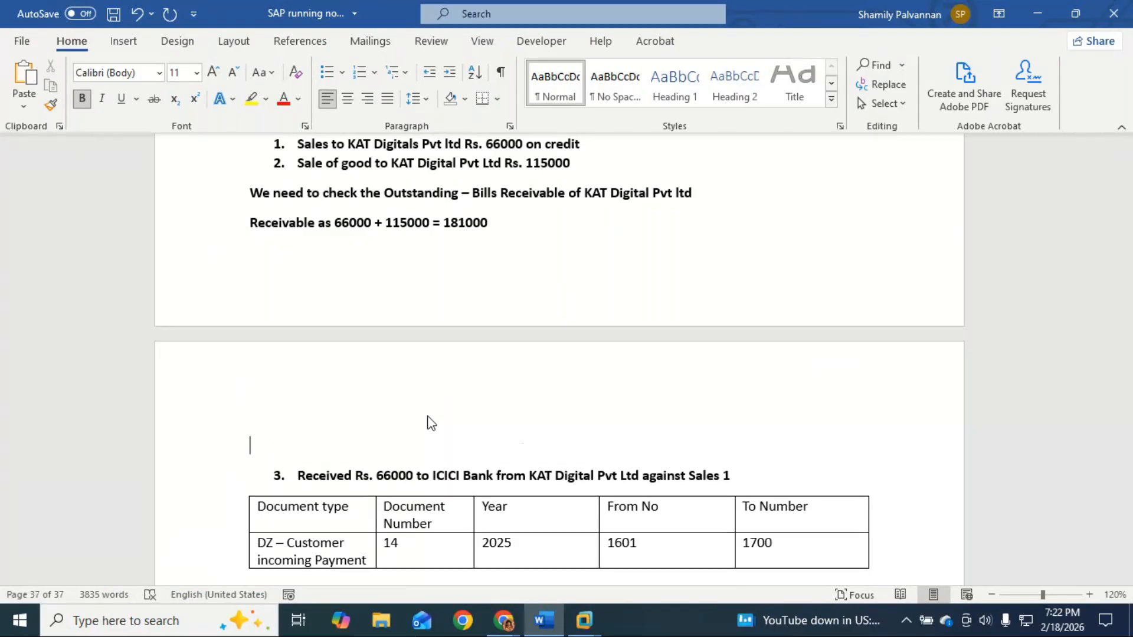
Step: Type 'Incoming Customer payment (receipt - received) => F- 28' on the new line, fixing typos
text(c)
key(BackSpace)
text(Incomi)
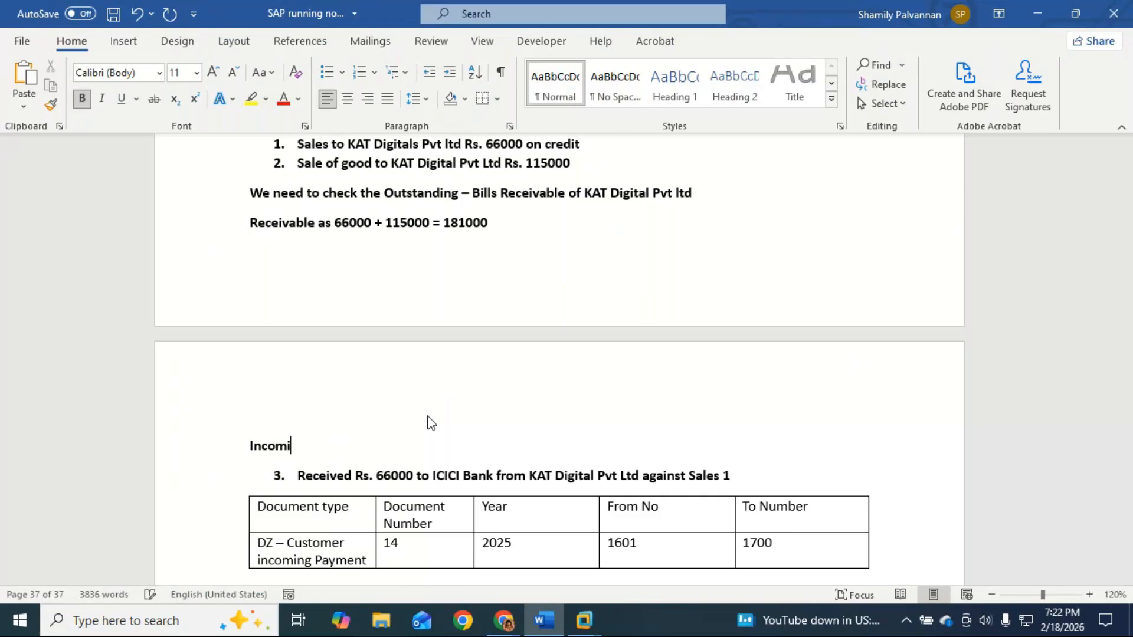
text(ng Customer pau)
key(BackSpace)
text(ymnte)
key(BackSpace)
key(BackSpace)
key(BackSpace)
key(BackSpace)
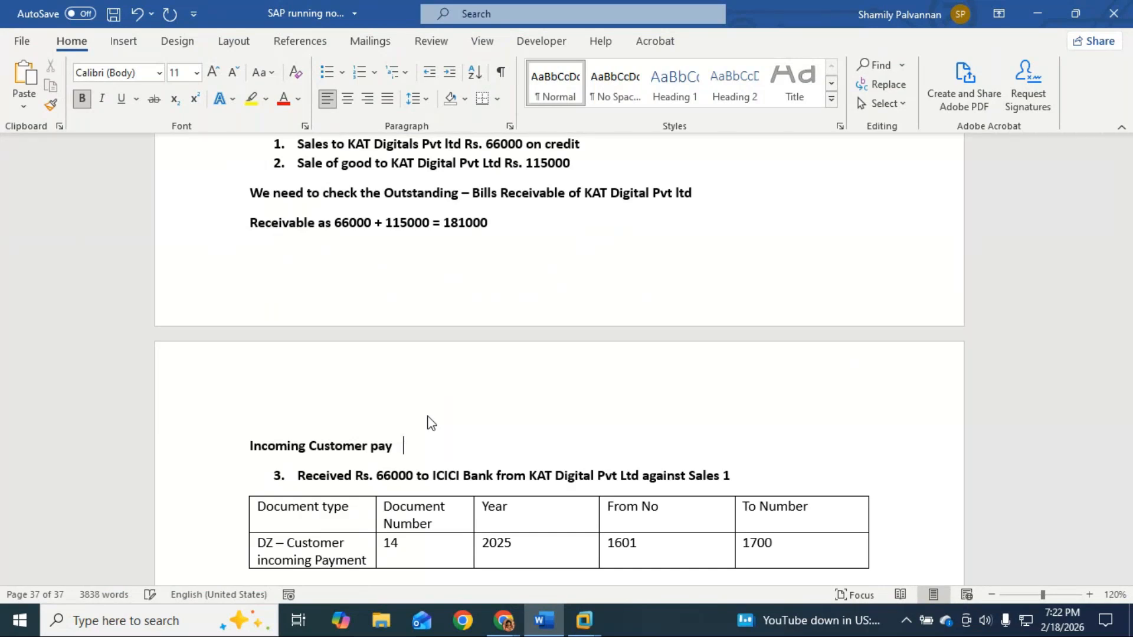
text(ment (receipt))
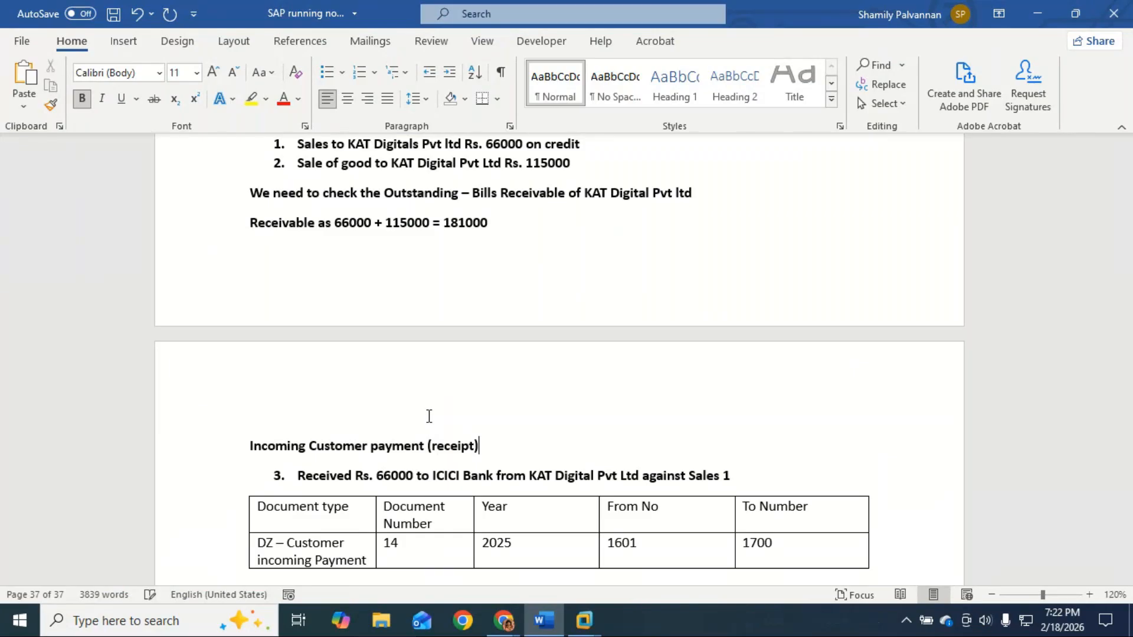
key(BackSpace)
text(- received)
text() )
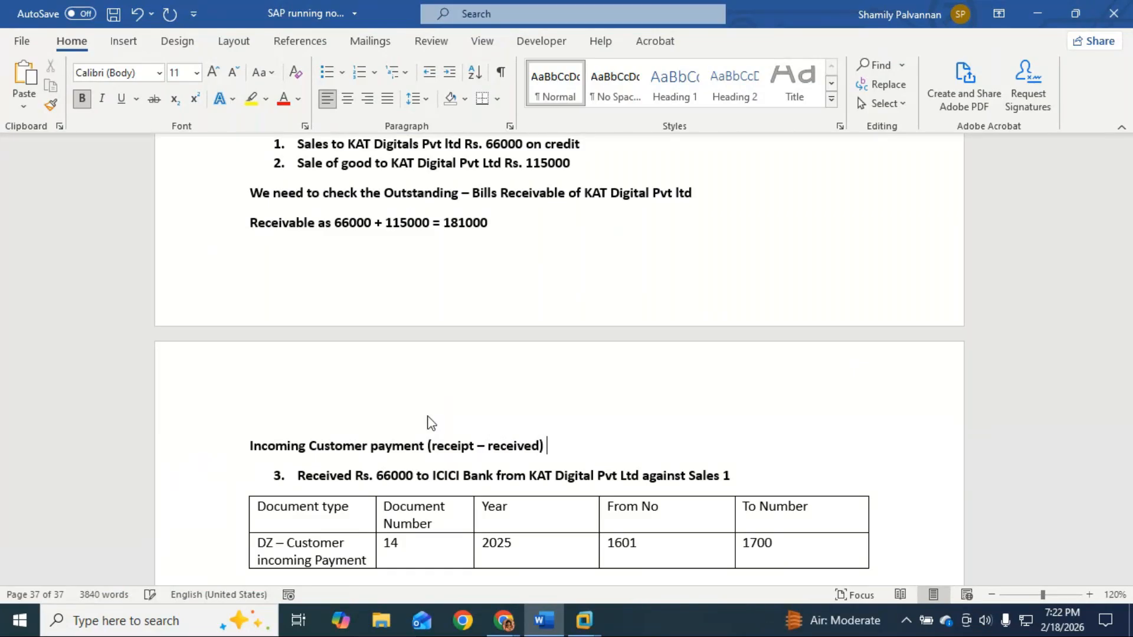
text(=> F)
text(- )
text(28)
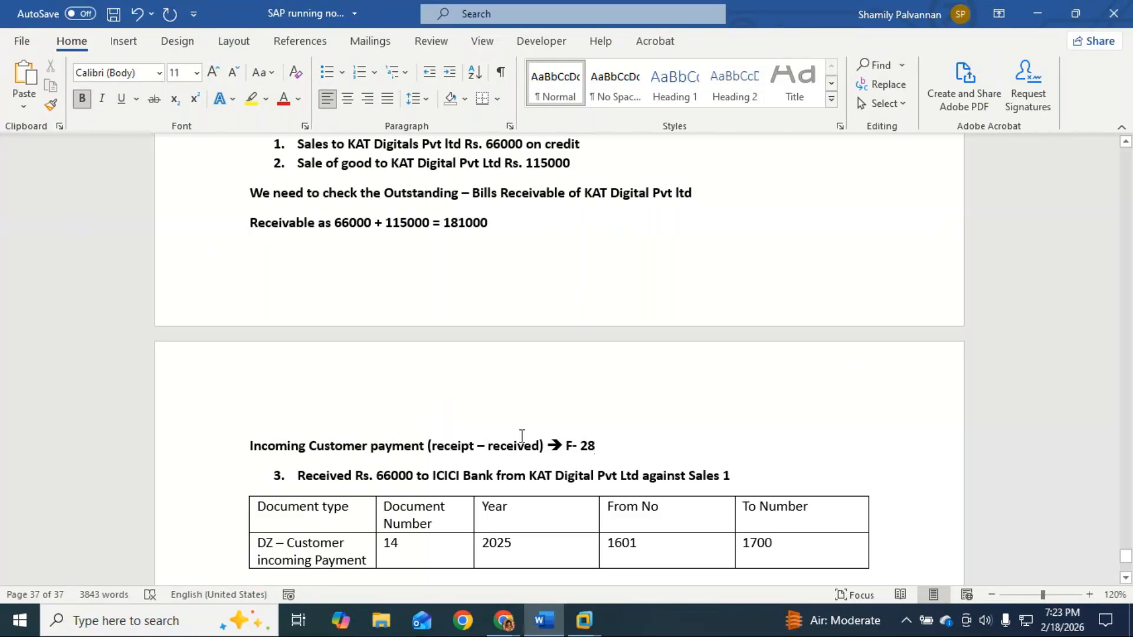
Step: Tidy the code to 'F-28' by removing the stray space, then select it
click(575, 447)
drag(599, 448, 564, 446)
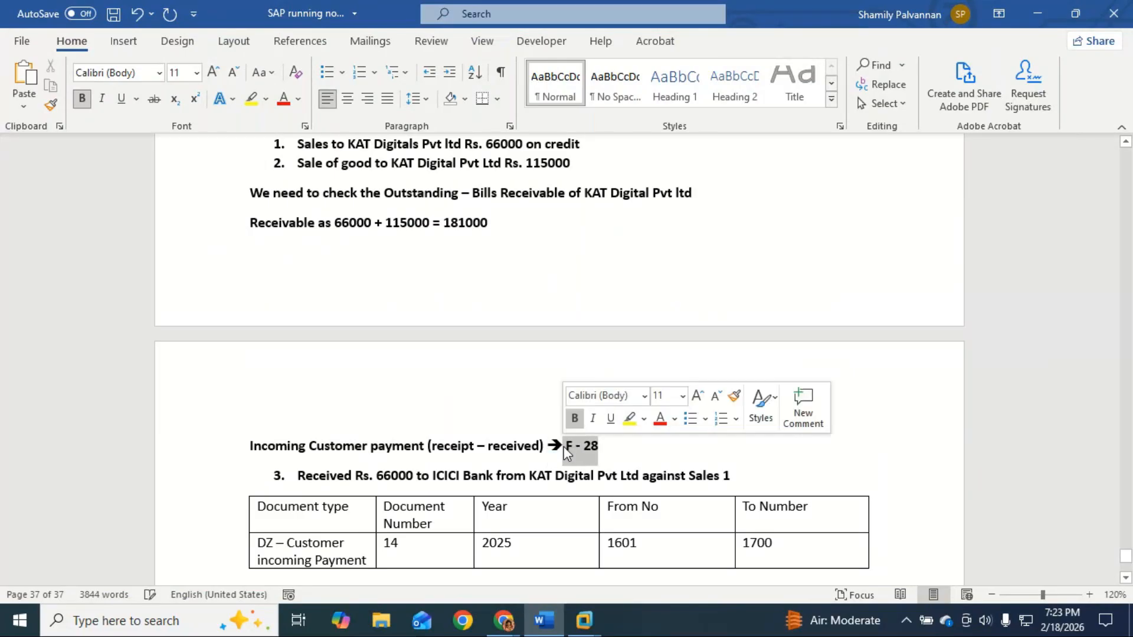
click(584, 448)
key(BackSpace)
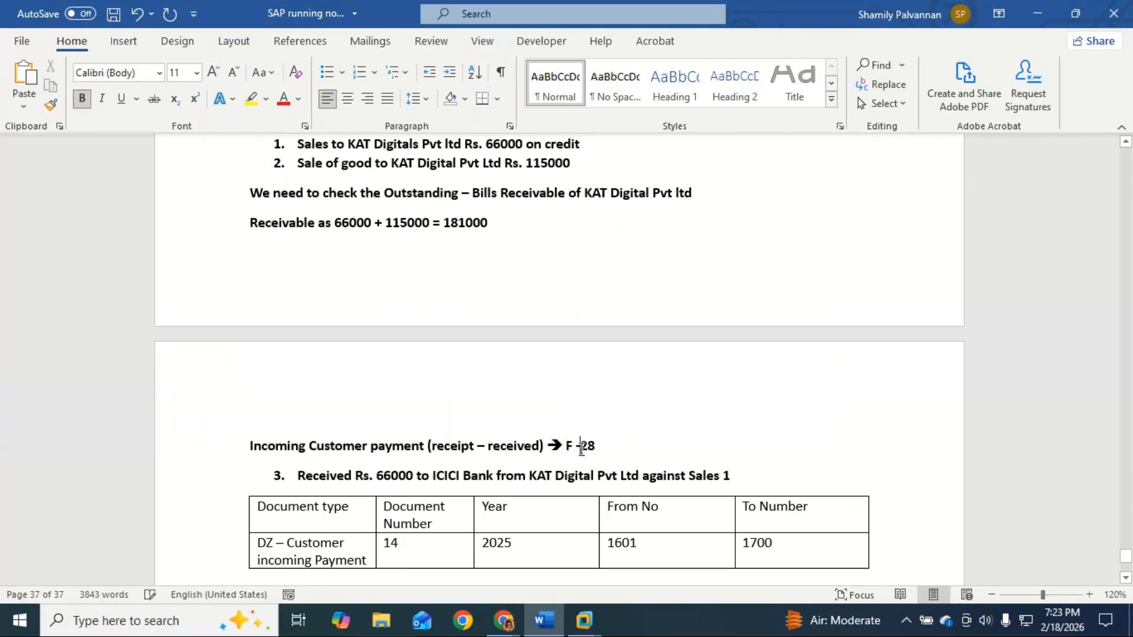
click(574, 447)
key(BackSpace)
text(F)
key(Delete)
drag(592, 447, 565, 447)
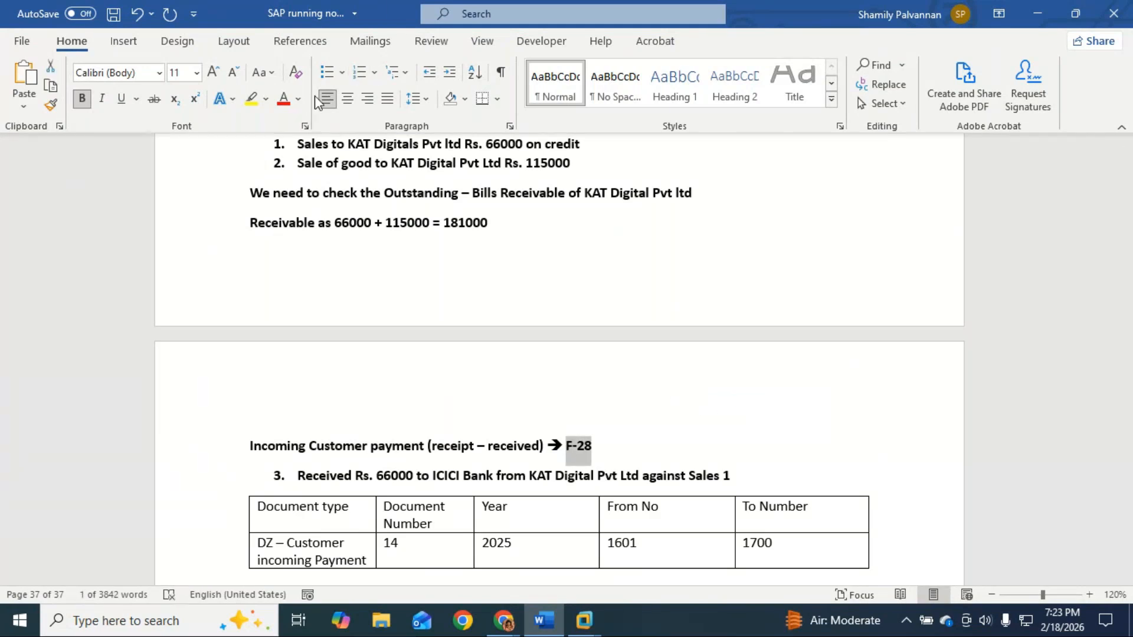
Step: Highlight F-28 in yellow and make the Incoming Customer payment line Heading 1
click(251, 98)
scroll(549, 357, up, 2)
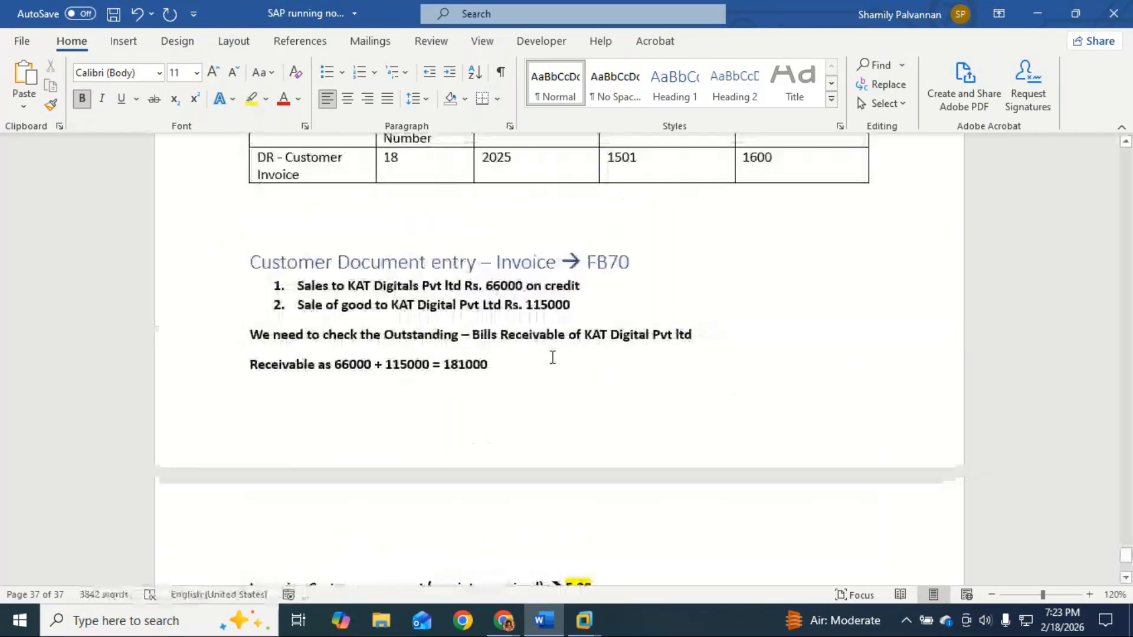
double_click(610, 266)
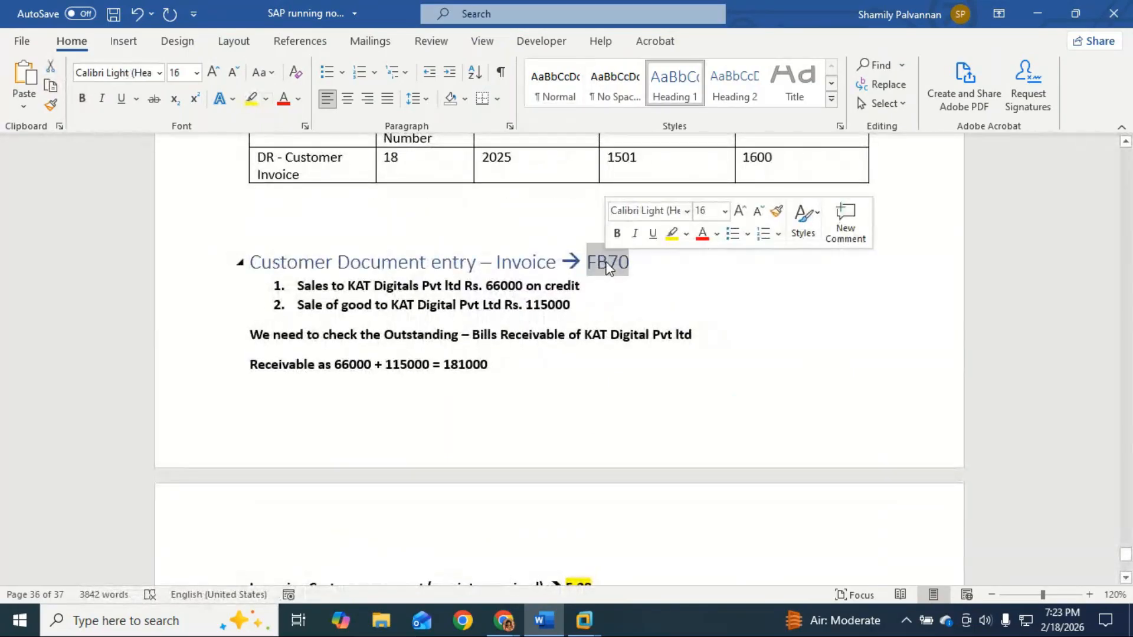
scroll(605, 409, down, 3)
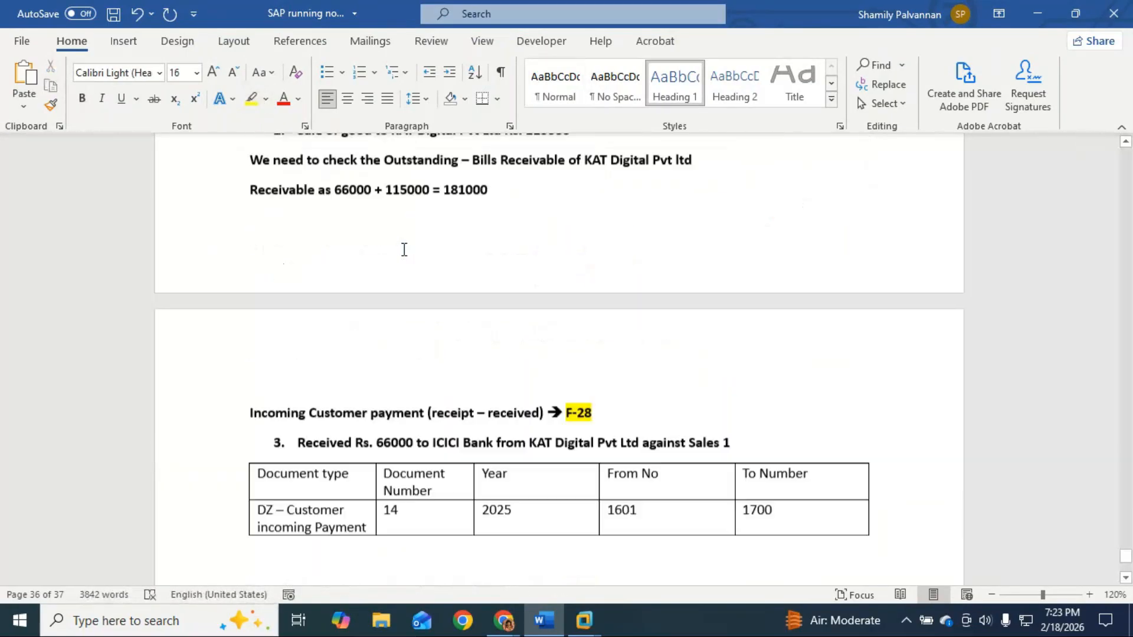
triple_click(260, 398)
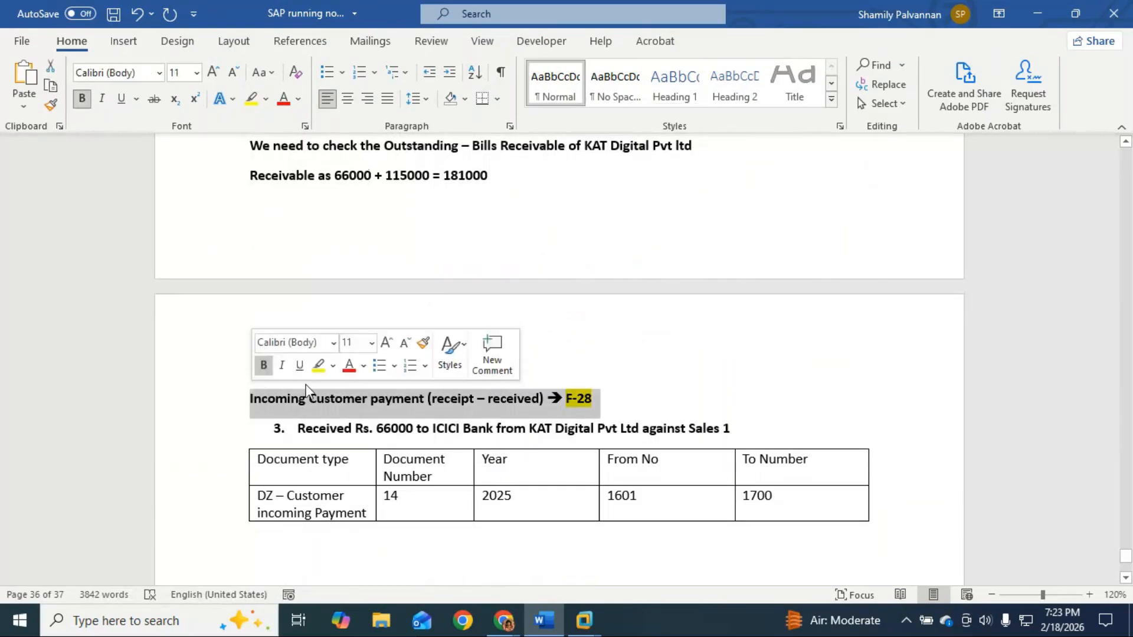
click(674, 88)
Step: Move the document-type table to sit directly beneath the F-28 heading
scroll(645, 344, down, 1)
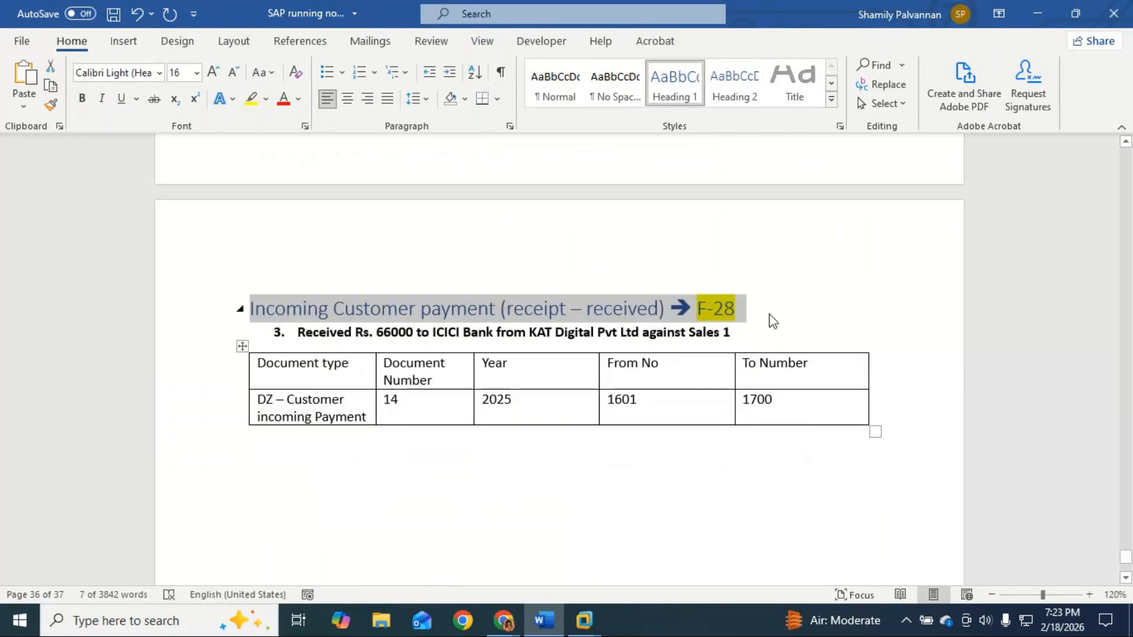
key(Return)
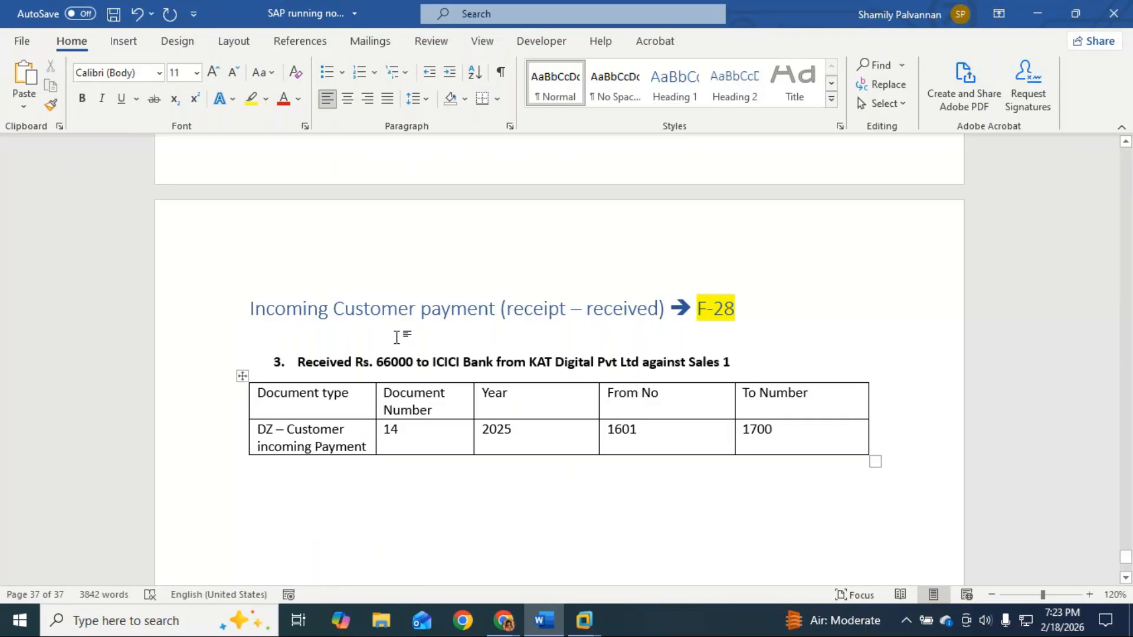
click(875, 461)
key(ctrl+c)
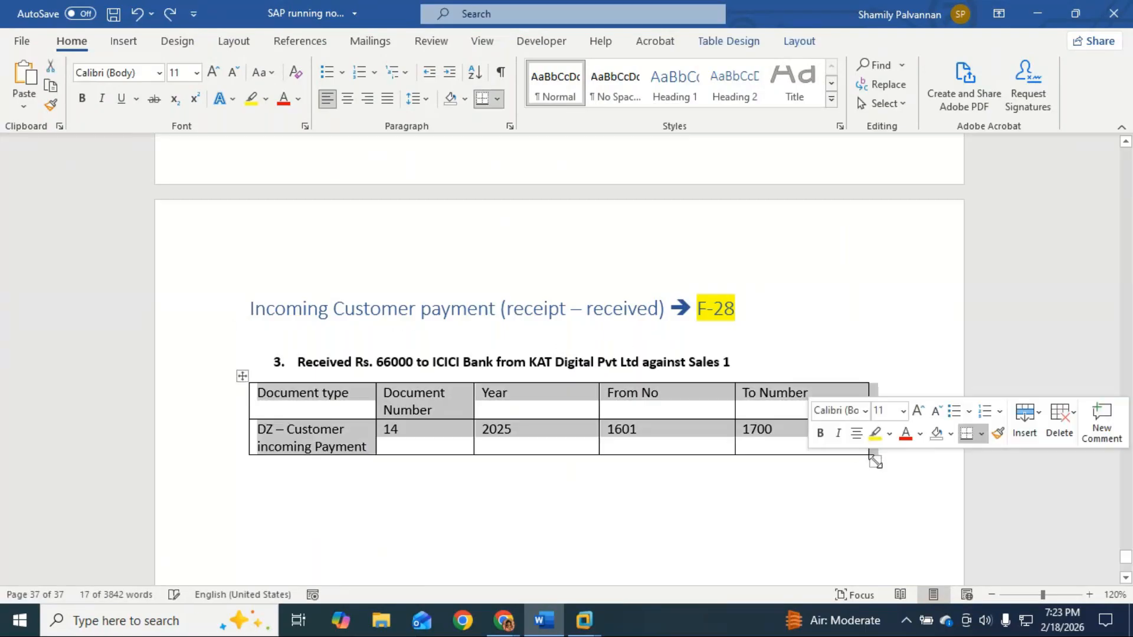
key(BackSpace)
click(775, 307)
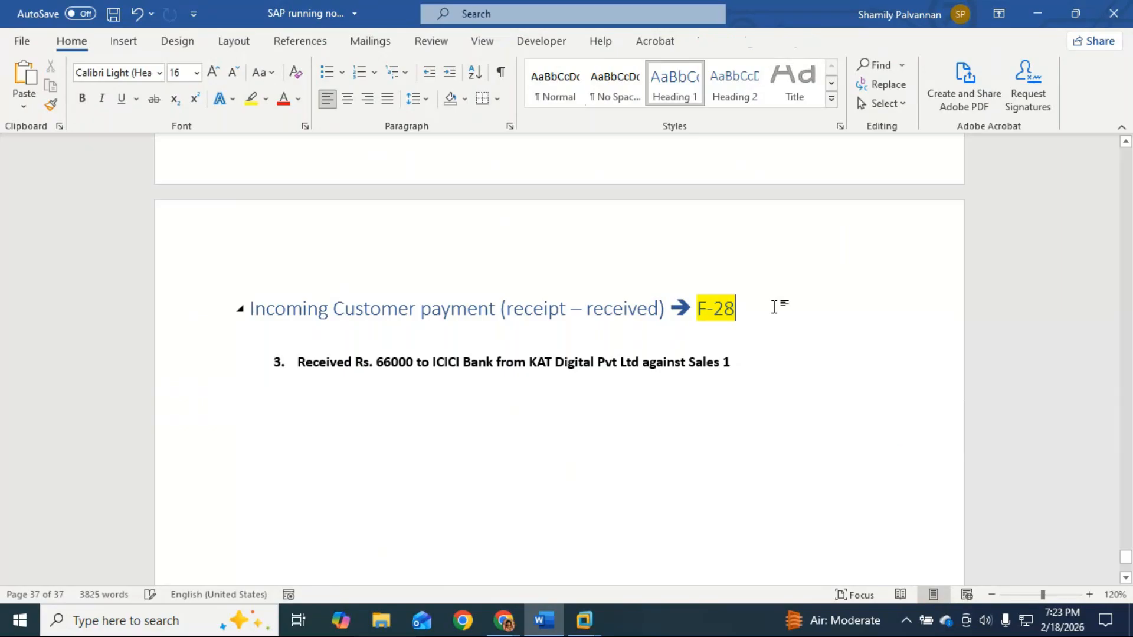
key(Return)
key(ctrl+v)
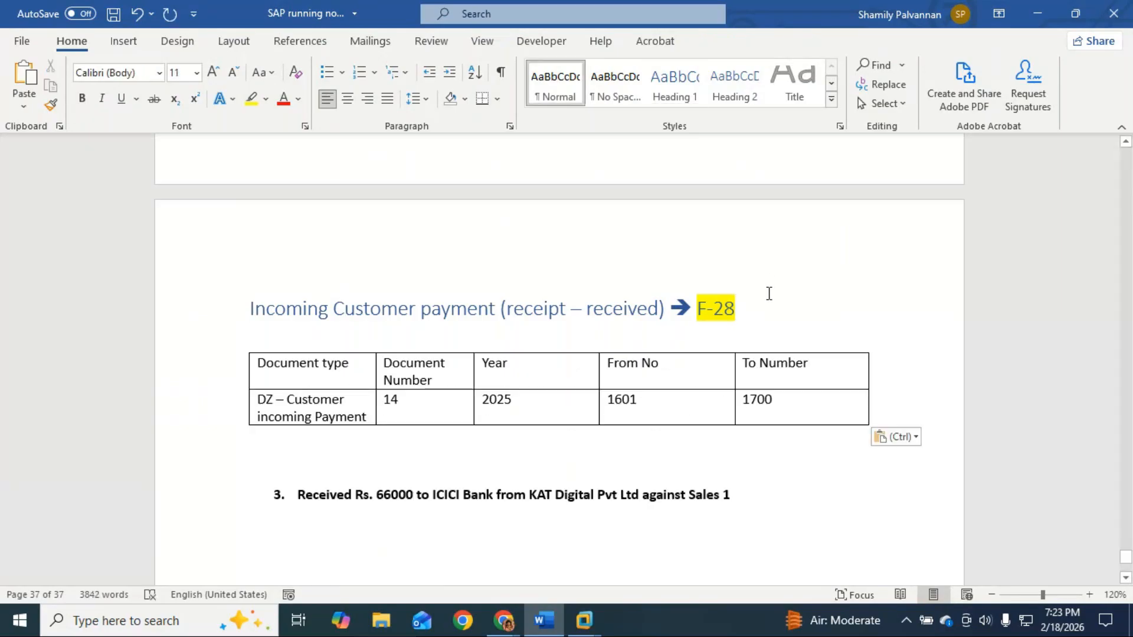
Step: Add a Heading 1 line 'Define Document Number range - FBL1' with FBL1 highlighted yellow
click(769, 312)
key(Return)
text(Defien )
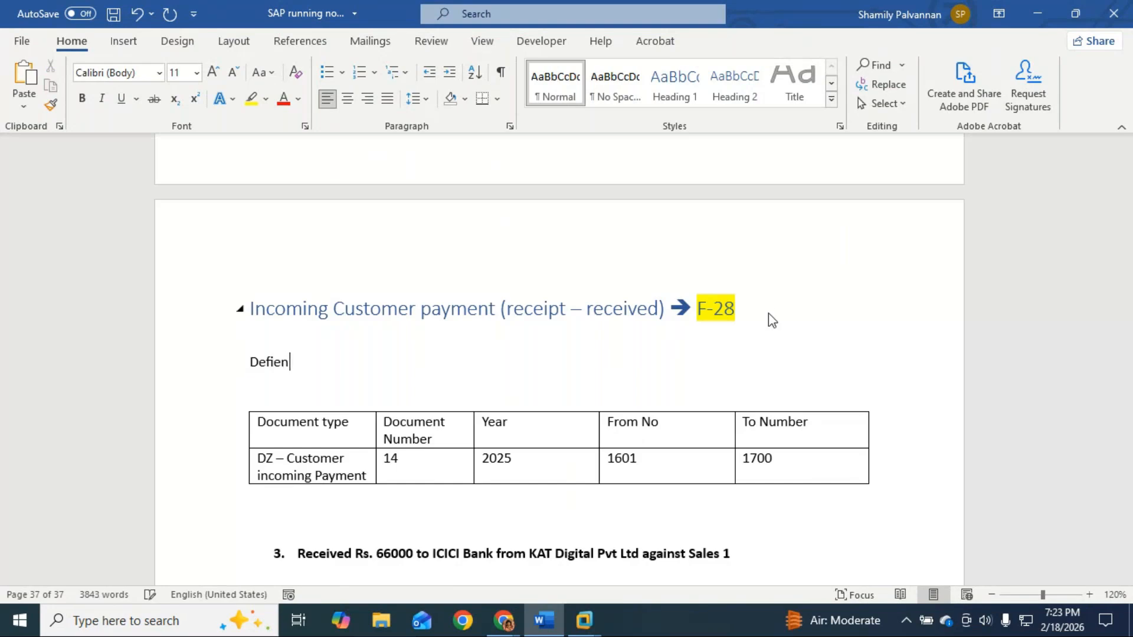
key(BackSpace)
key(BackSpace)
key(BackSpace)
text(ne Document )
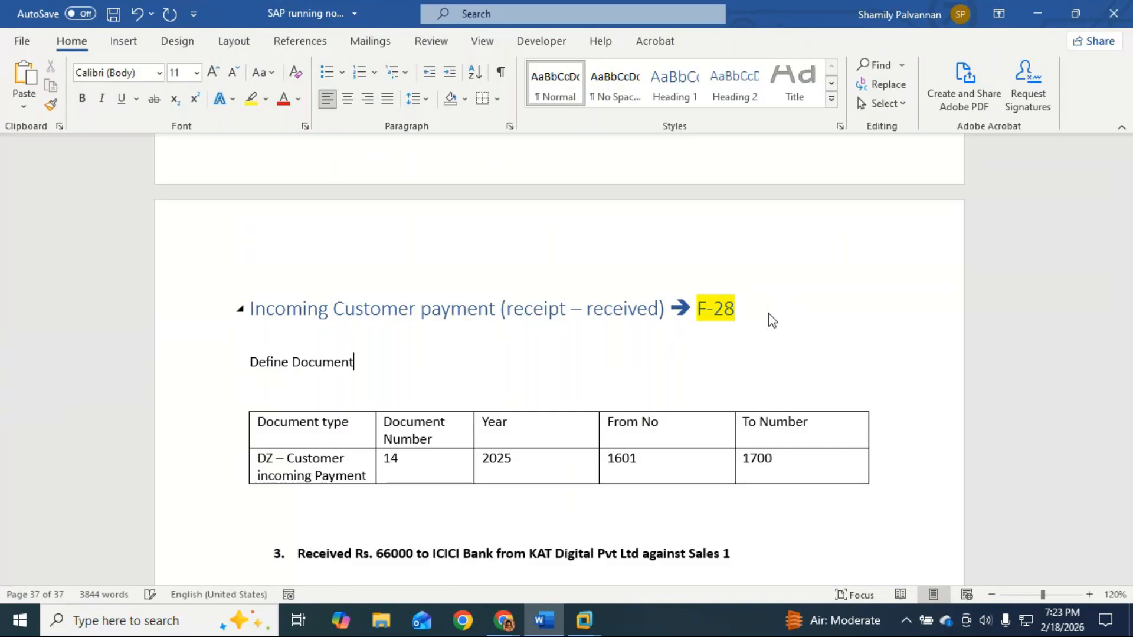
text(Number ranh)
key(BackSpace)
text(ge -)
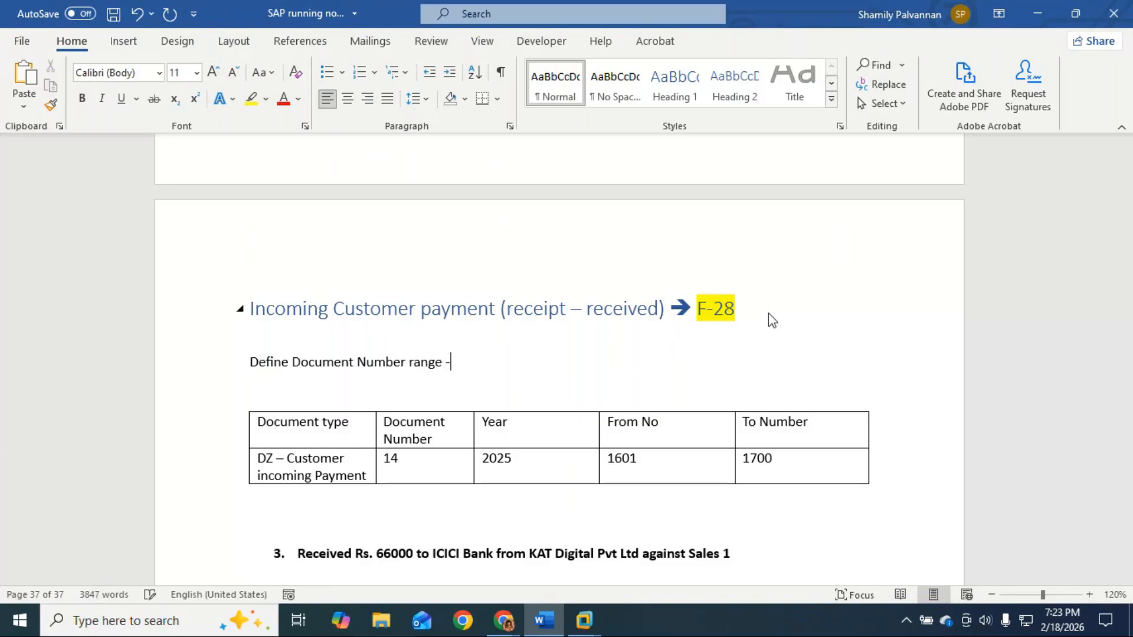
text( FBL1)
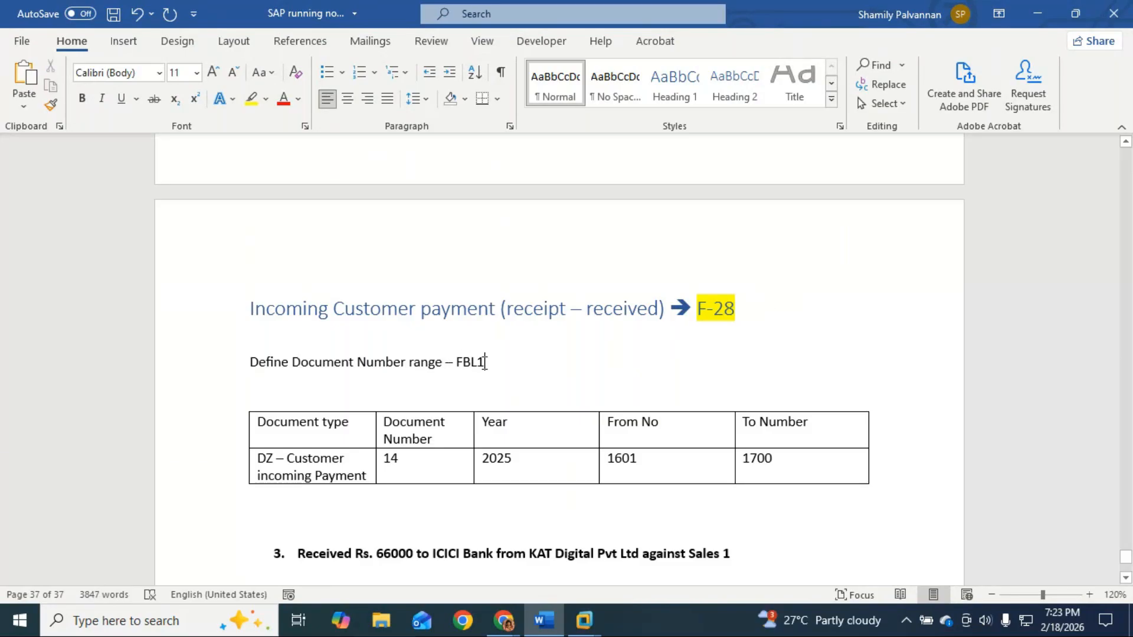
double_click(470, 362)
click(252, 99)
click(380, 417)
click(672, 96)
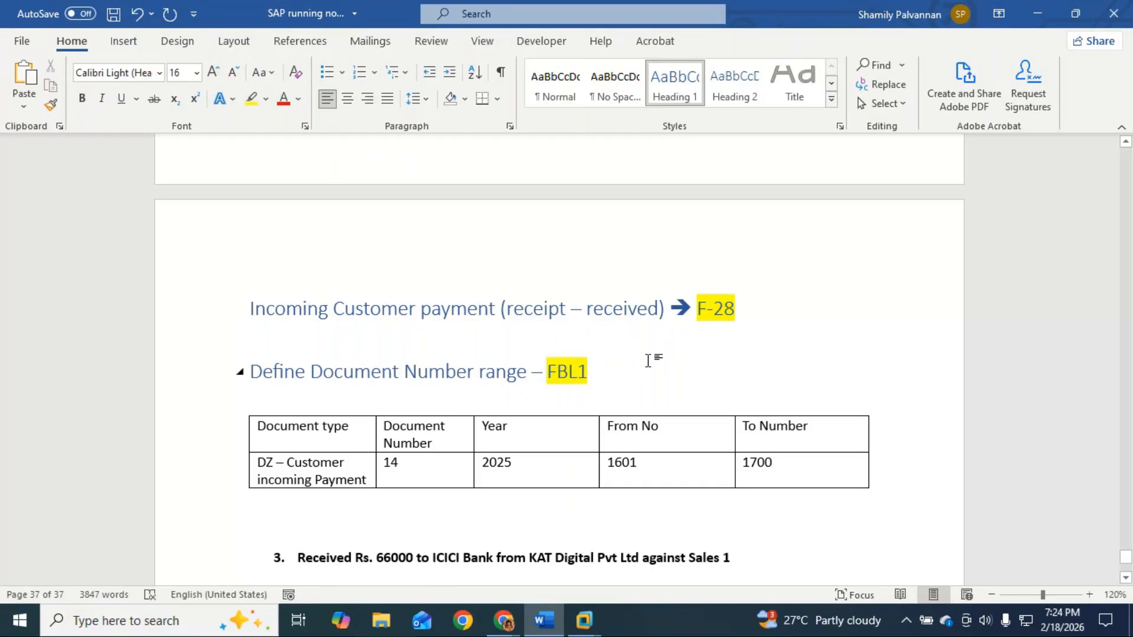
Step: Move the F-28 payment heading from above the table to below it
scroll(650, 360, down, 1)
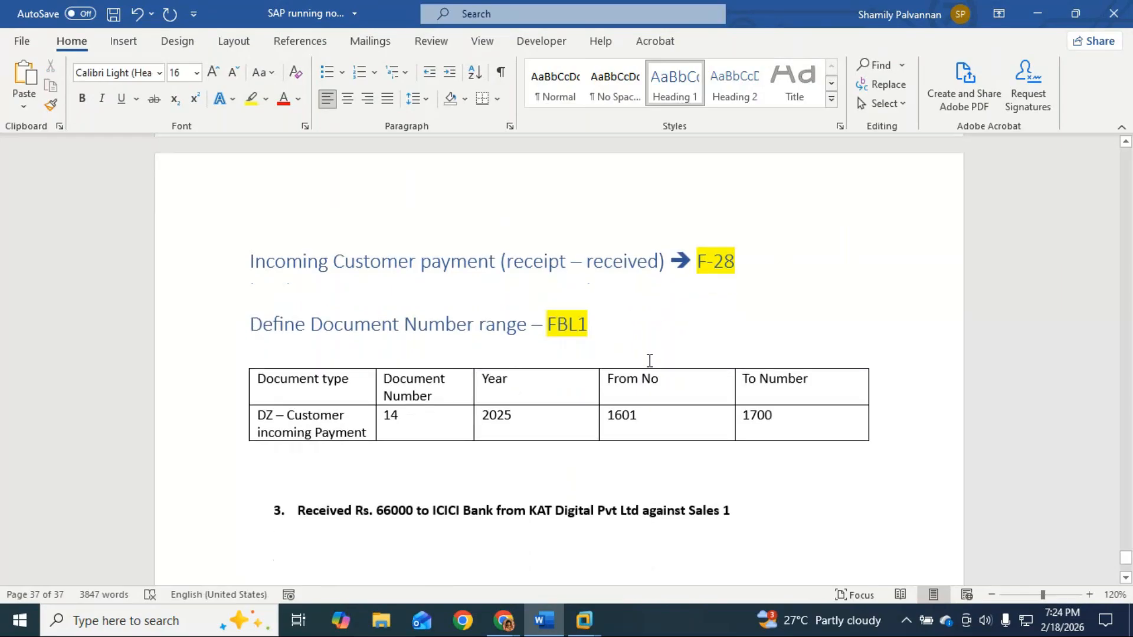
click(373, 415)
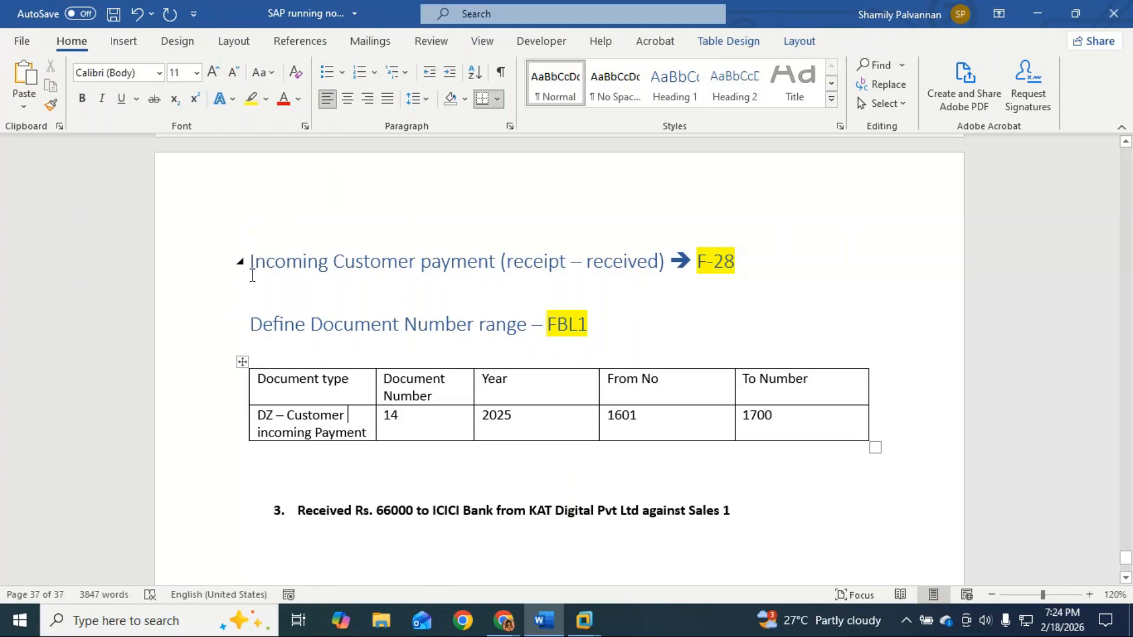
drag(749, 260, 253, 262)
key(ctrl+c)
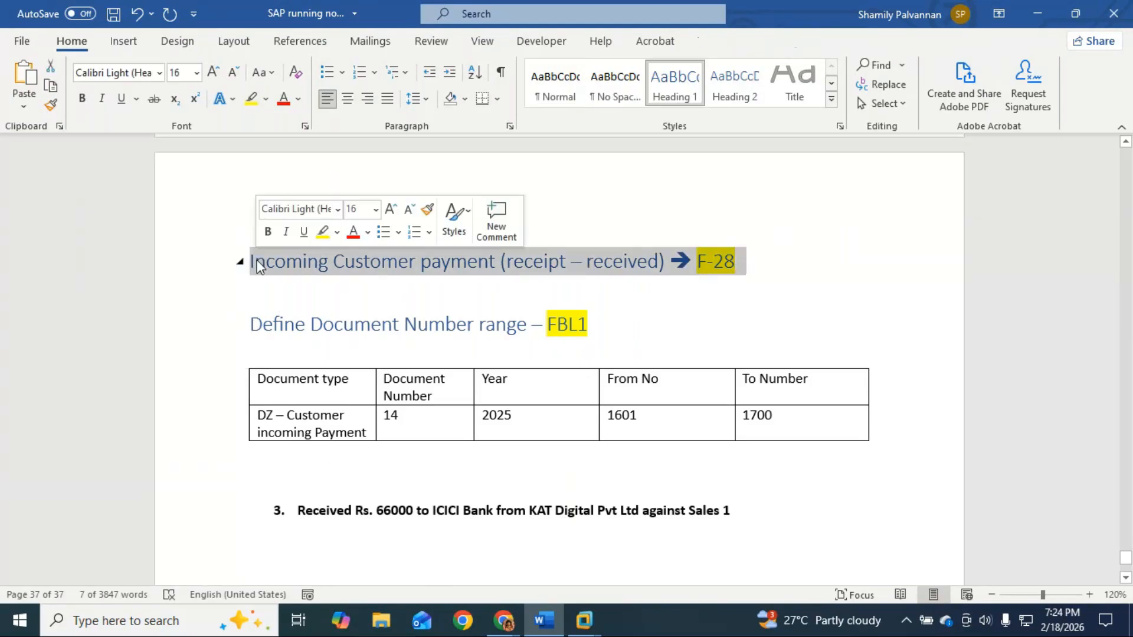
key(Delete)
click(291, 447)
key(ctrl+v)
Step: Paste the receivable total line onto a new unnumbered line below item 3
scroll(397, 511, down, 3)
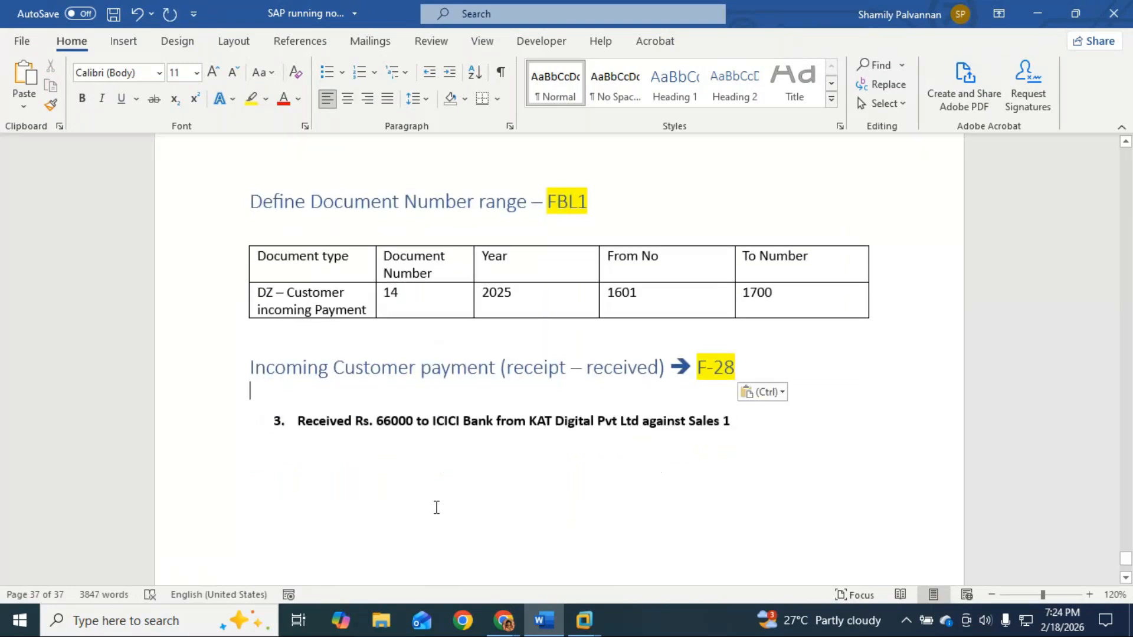
click(748, 422)
key(Return)
key(BackSpace)
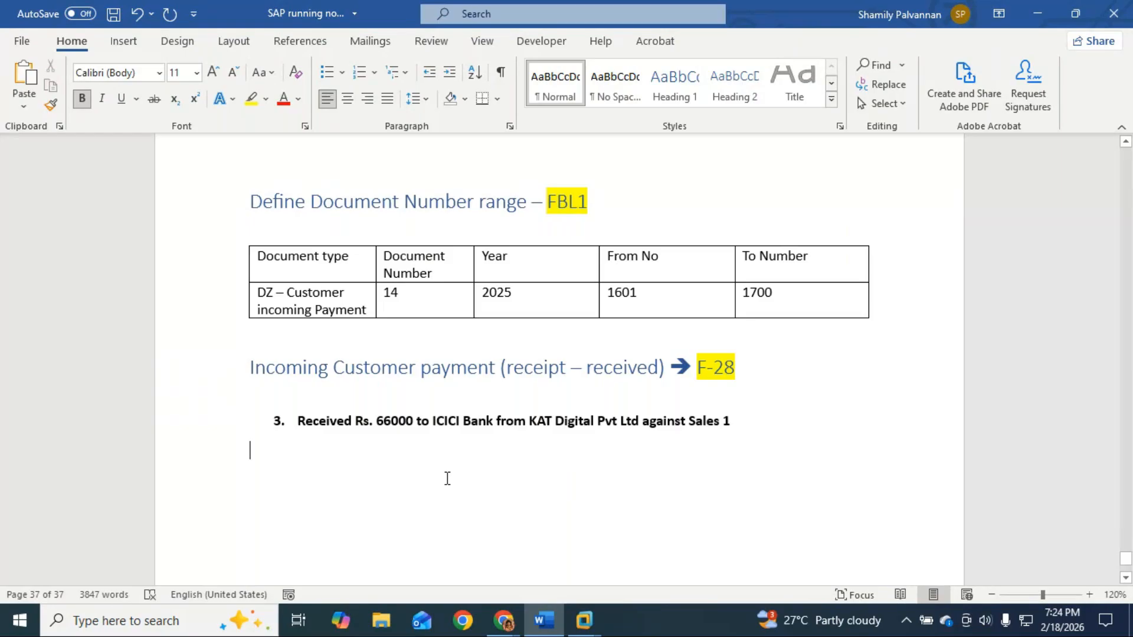
scroll(447, 478, up, 5)
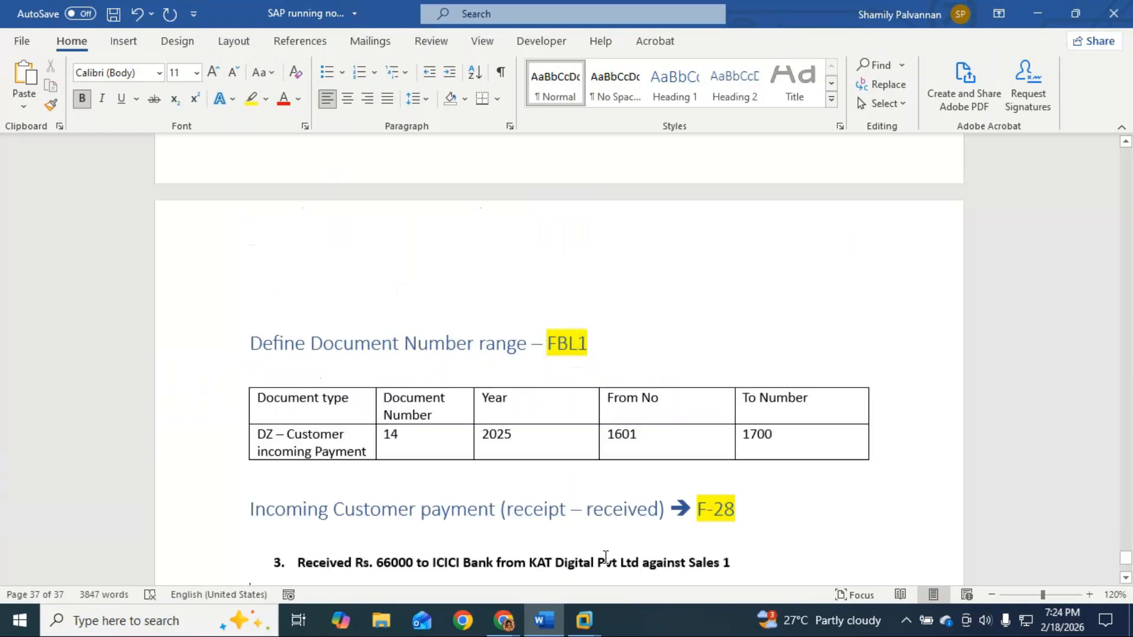
scroll(448, 484, up, 2)
drag(250, 270, 509, 271)
key(ctrl+c)
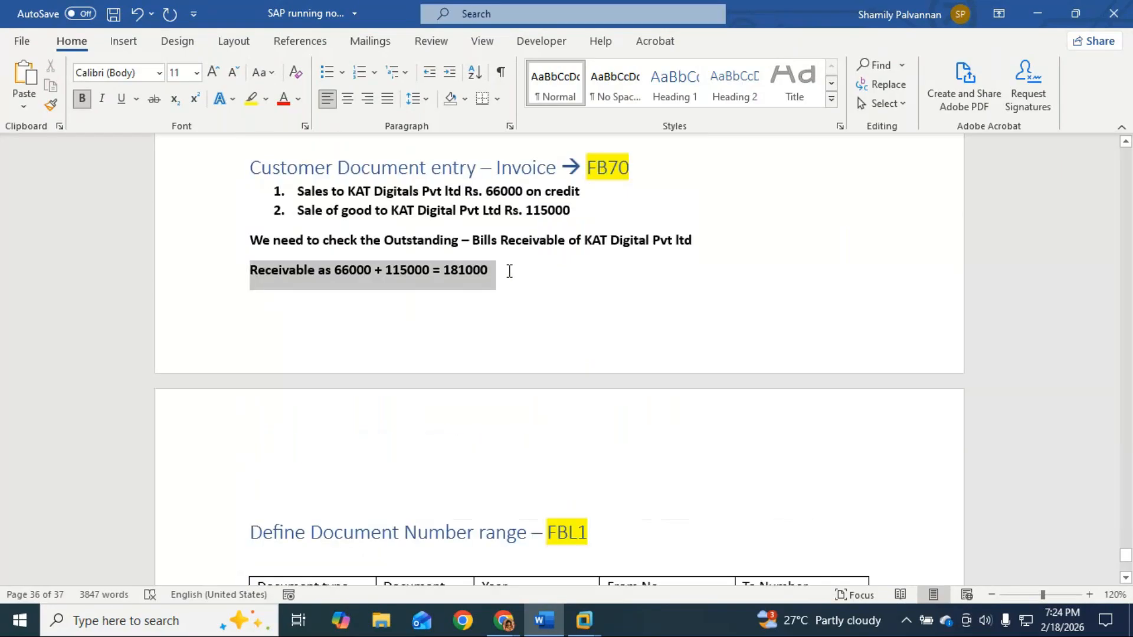
scroll(540, 440, down, 7)
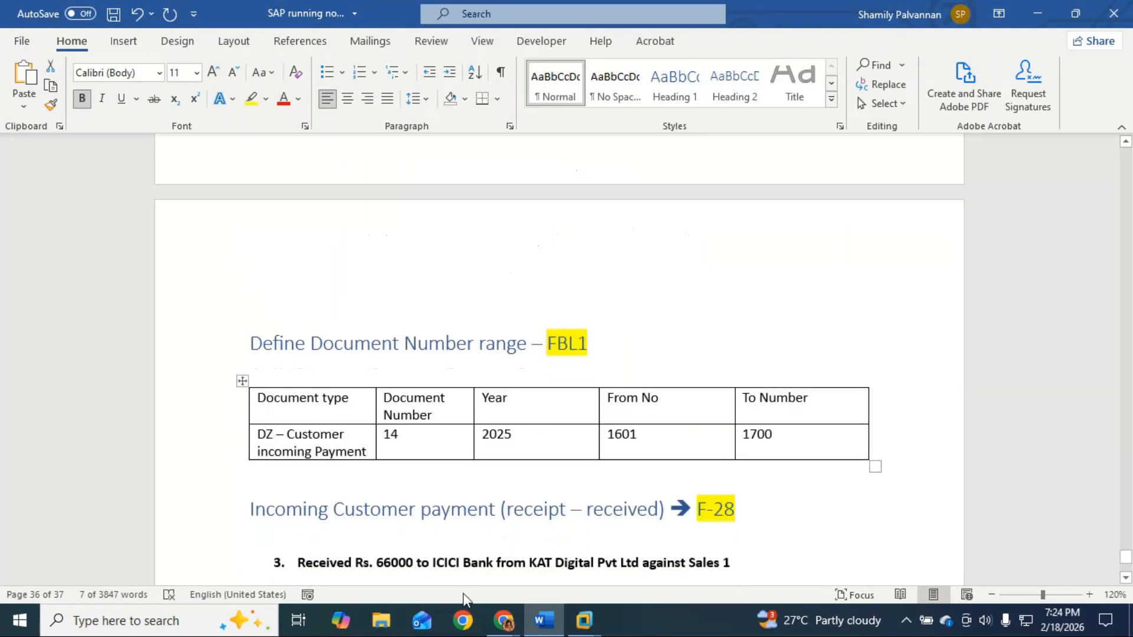
click(278, 420)
key(ctrl+v)
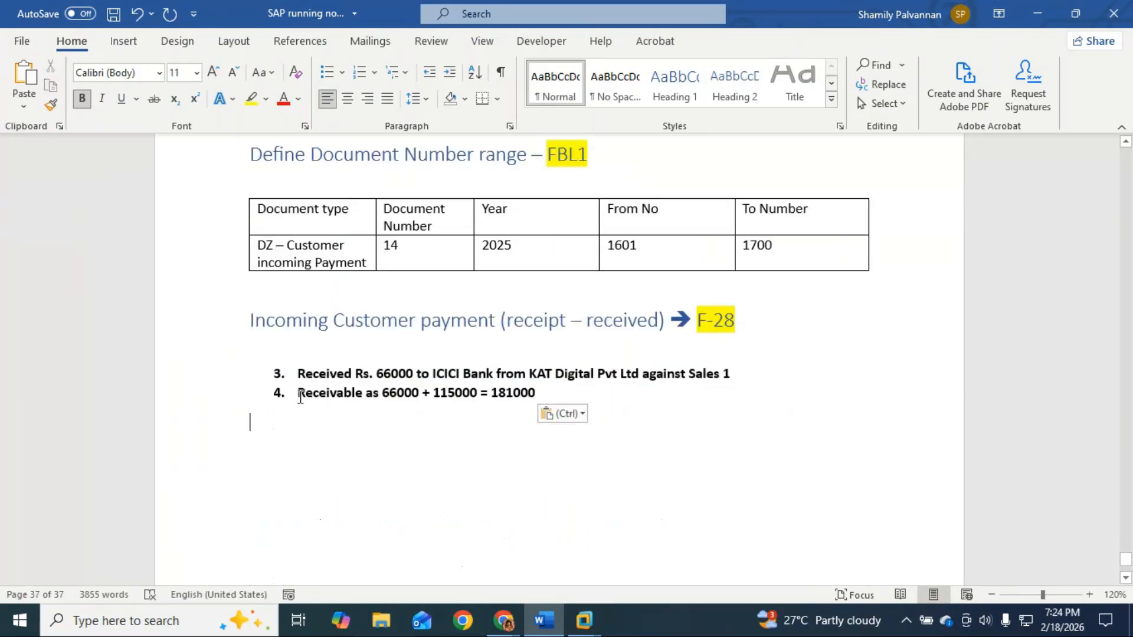
key(BackSpace)
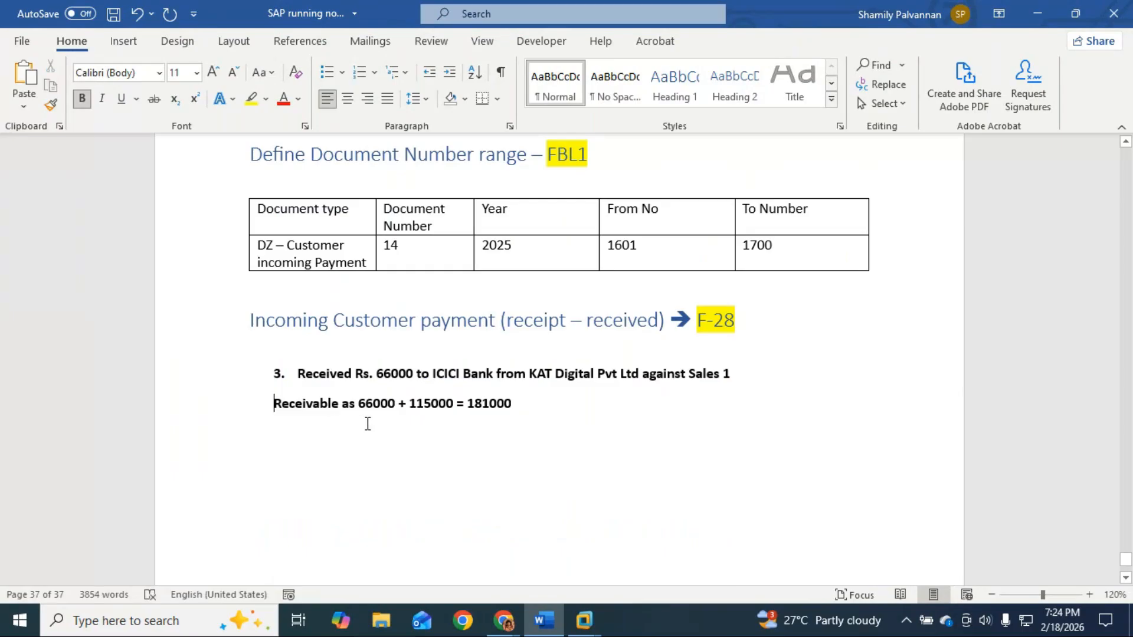
Step: Edit the pasted line to 'Receivable Amount as 115000', removing '66000 +' and '= 181000'
click(343, 406)
text(Amount)
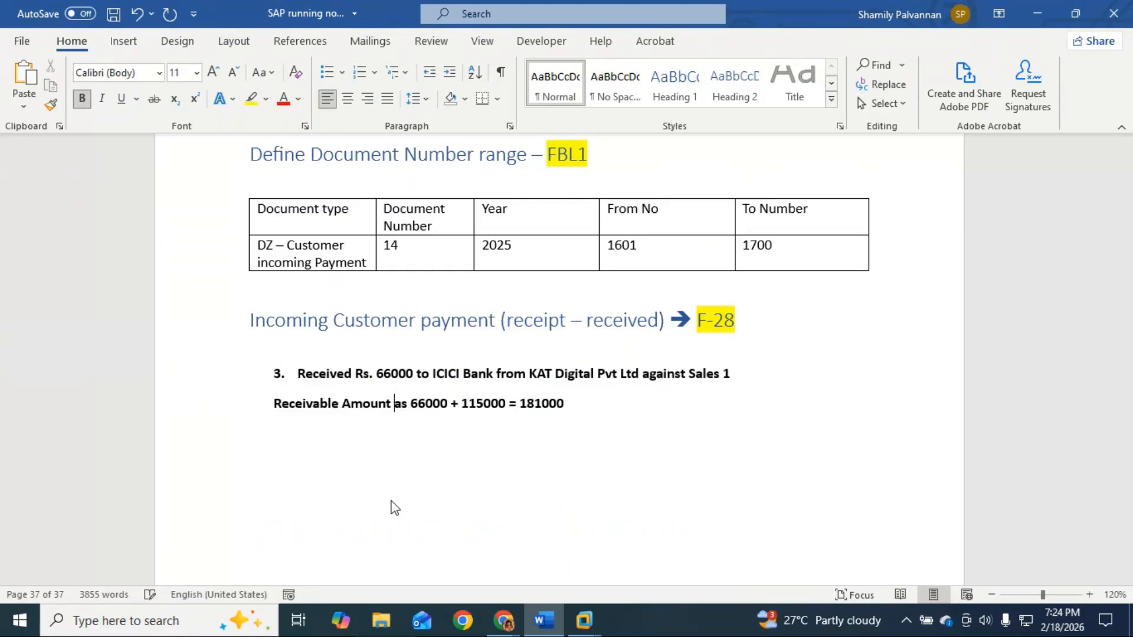
drag(411, 403, 463, 403)
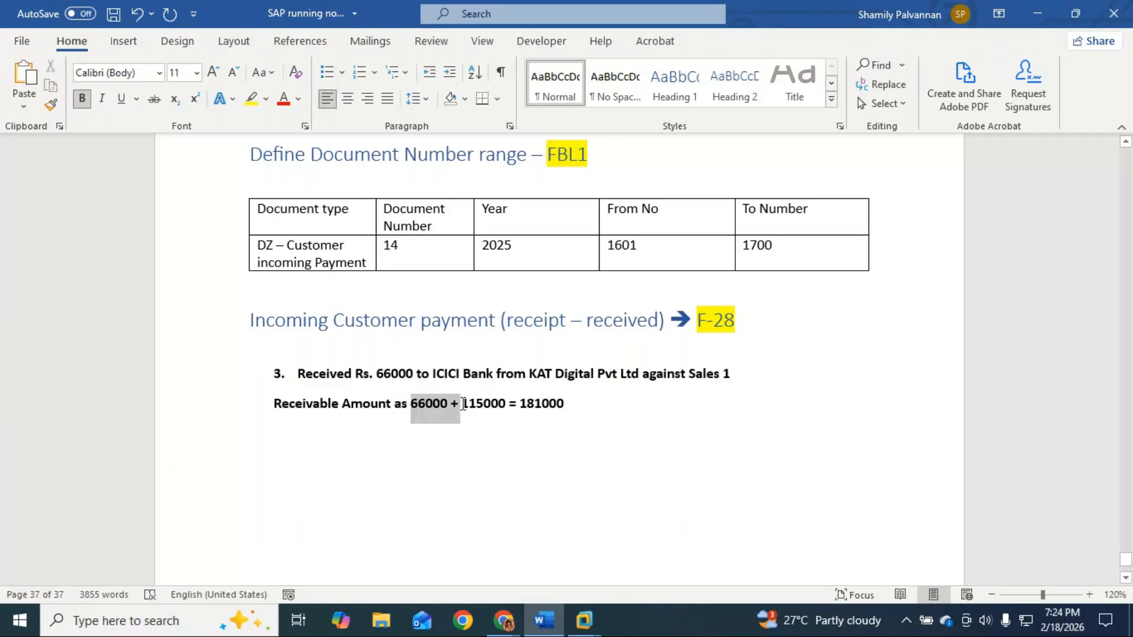
key(Delete)
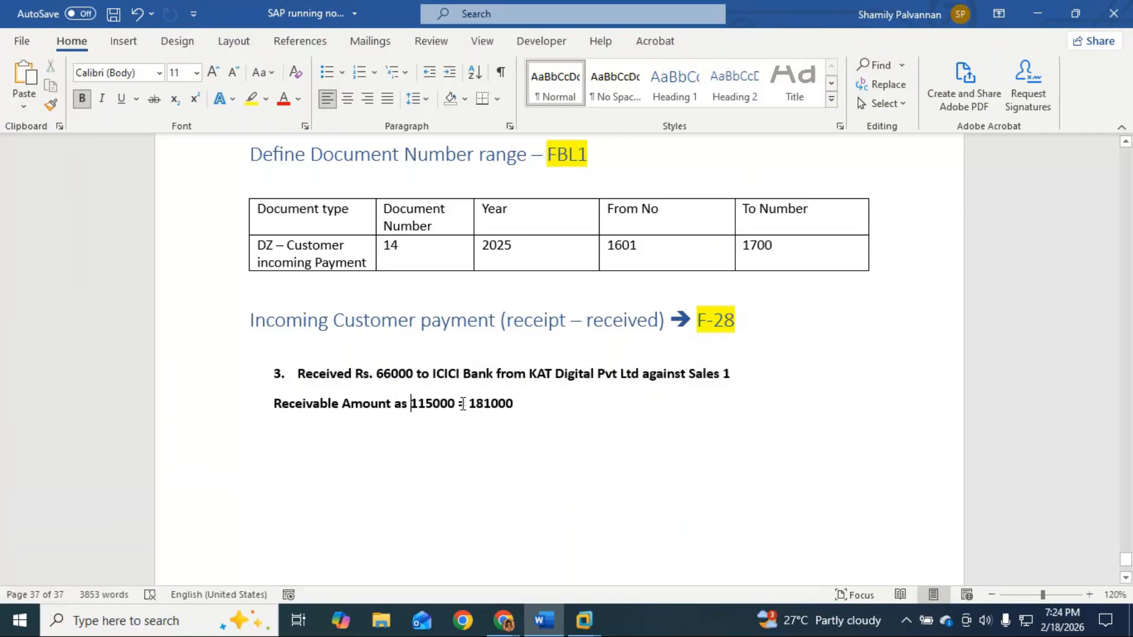
key(shift+Right)
key(shift+Right)
key(shift+Right)
key(Right)
key(Right)
key(Right)
key(Right)
key(Right)
key(shift+Right)
key(shift+Right)
key(shift+Right)
key(shift+Right)
key(shift+Right)
key(shift+Right)
key(shift+Right)
key(shift+Right)
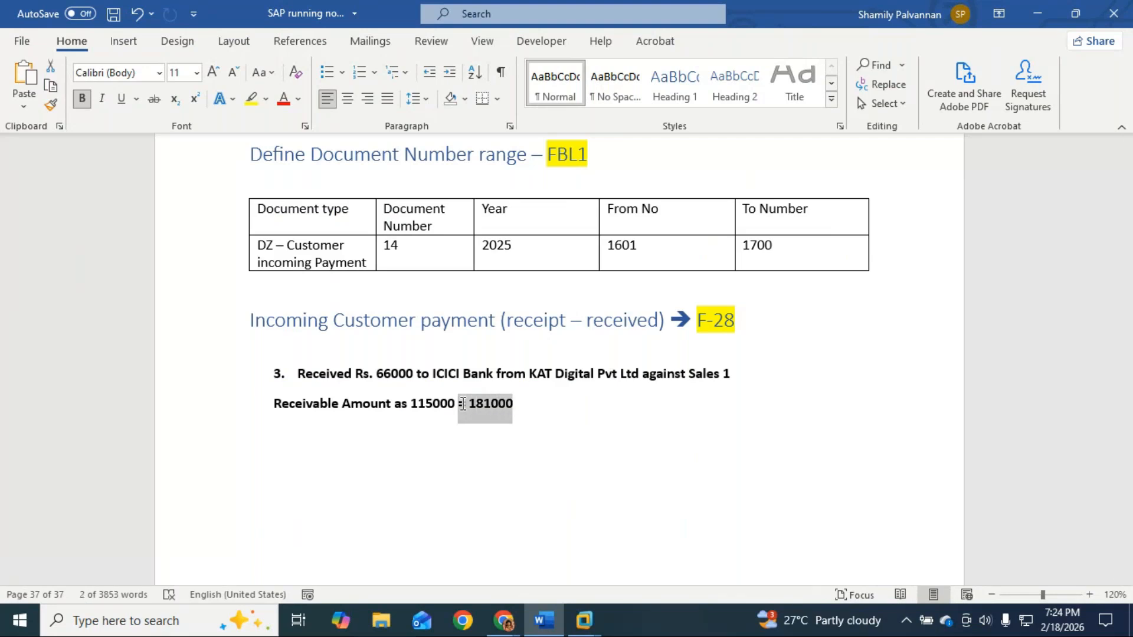
key(Delete)
key(Return)
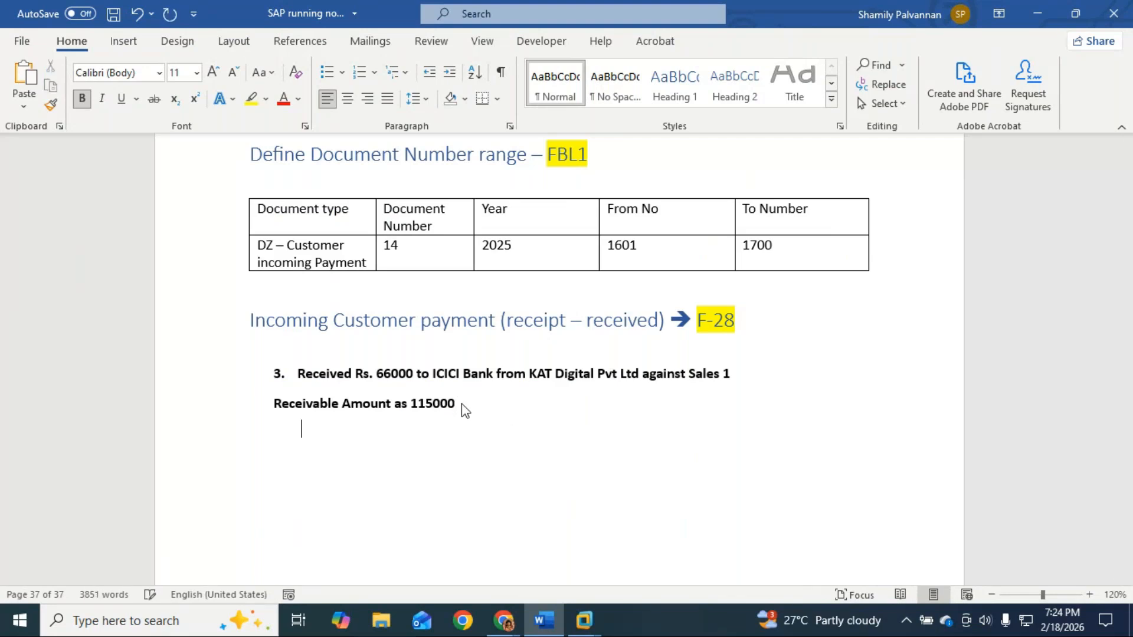
scroll(461, 404, up, 2)
scroll(461, 404, up, 10)
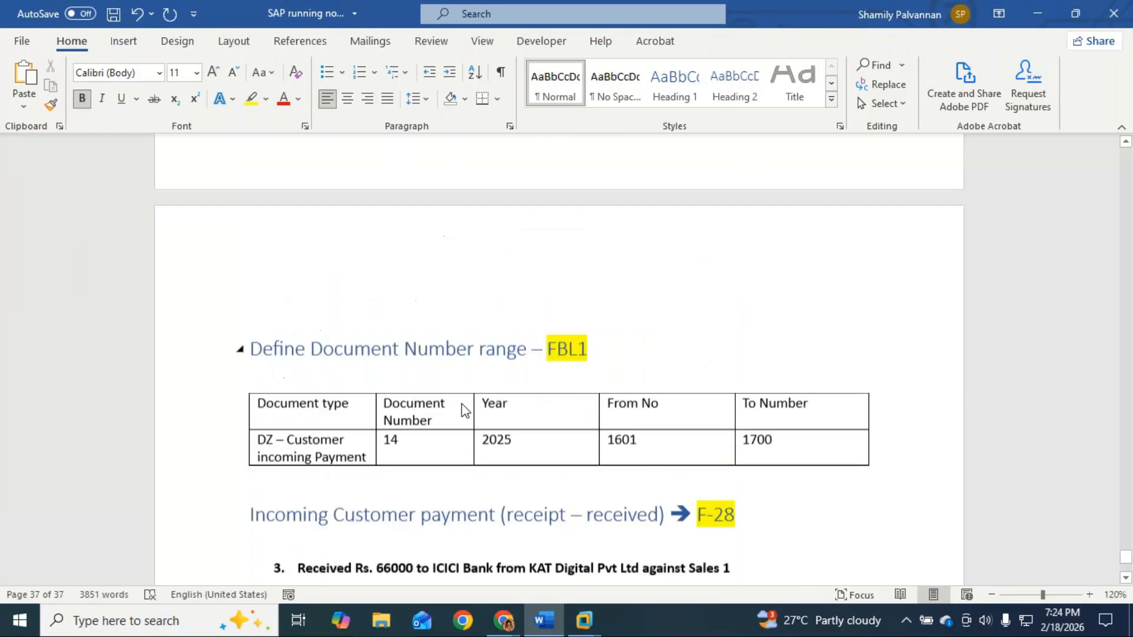
scroll(280, 332, up, 4)
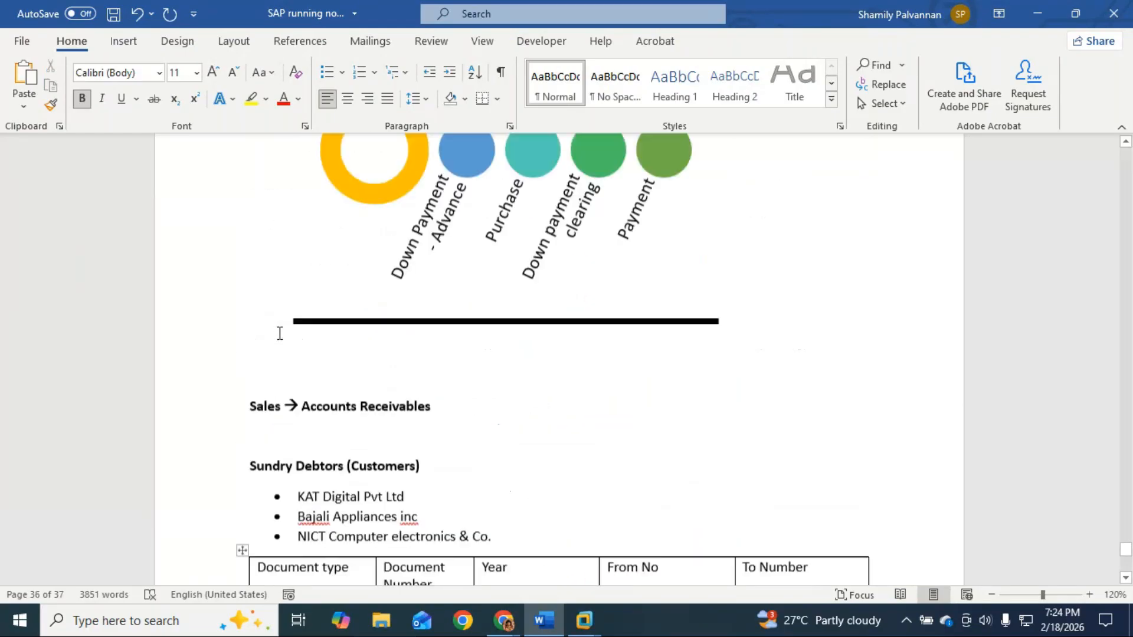
scroll(279, 332, down, 5)
scroll(280, 334, down, 8)
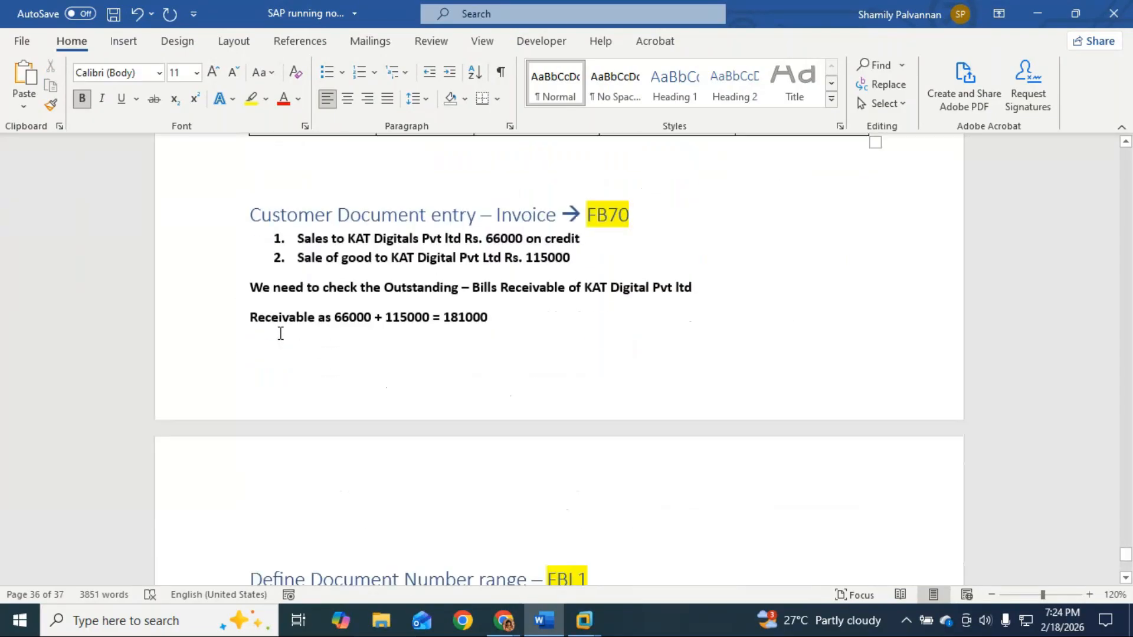
scroll(279, 333, up, 6)
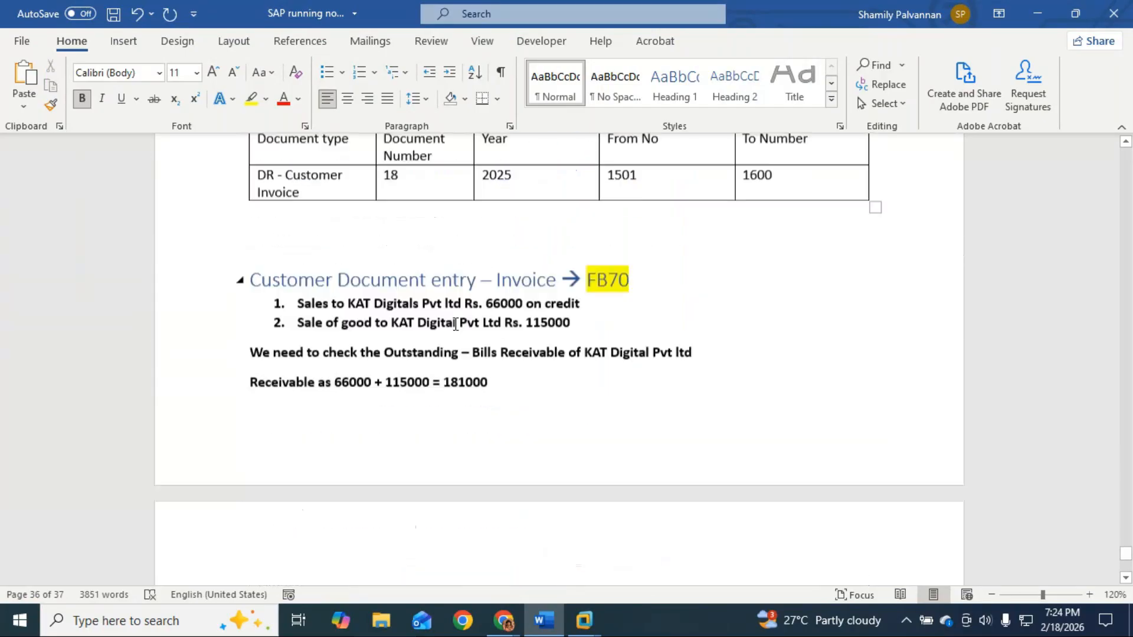
click(565, 422)
scroll(565, 423, down, 3)
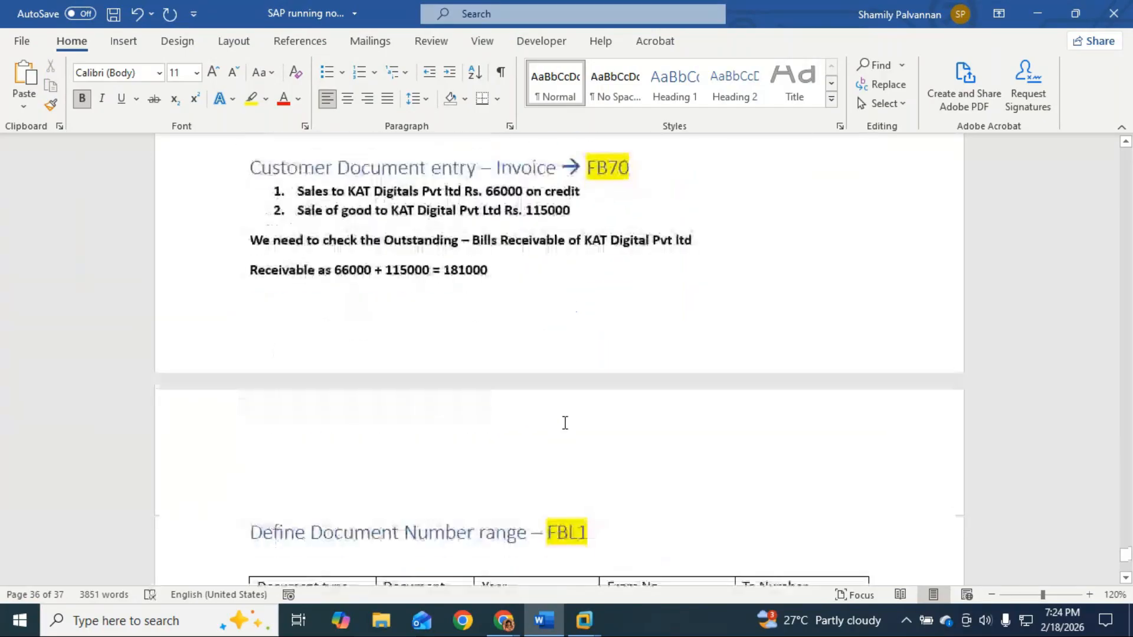
Step: Add a new line above the FBL1 heading reading 'Customer Pending bills - line Item display - FBL5N'
key(Return)
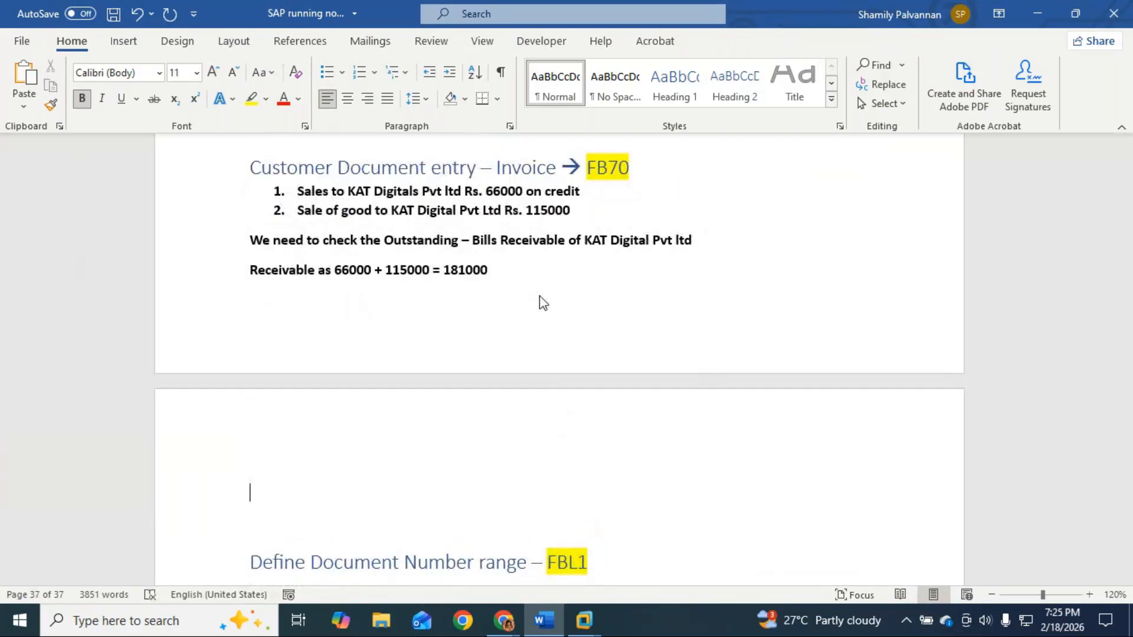
text(customer Pending )
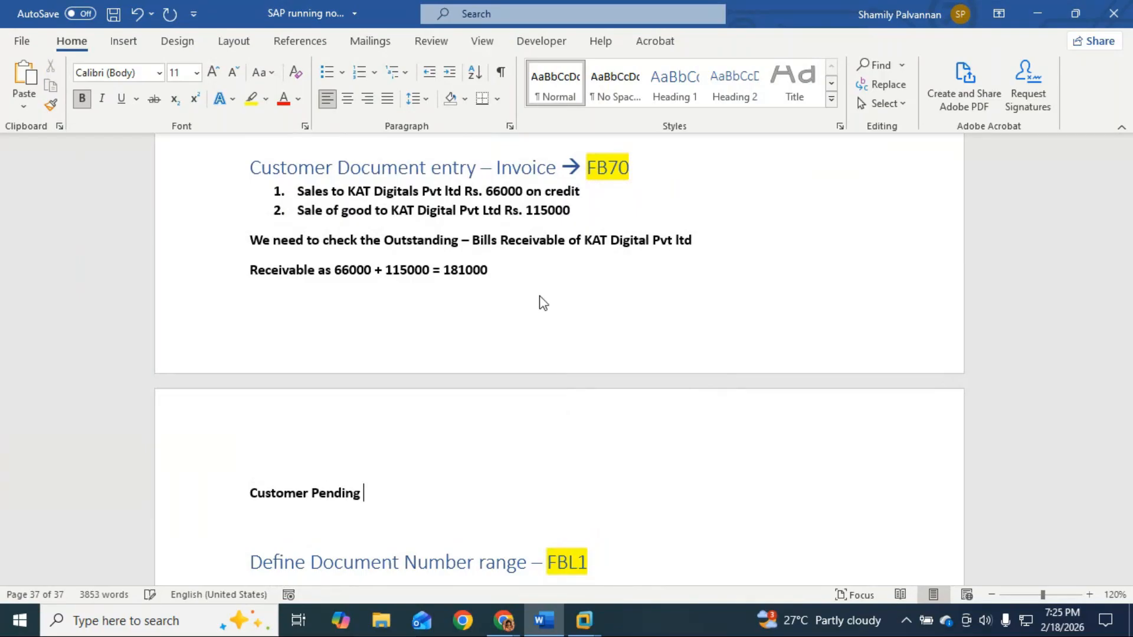
text(bills -)
text( line Inte)
key(BackSpace)
key(BackSpace)
key(BackSpace)
text(tem d)
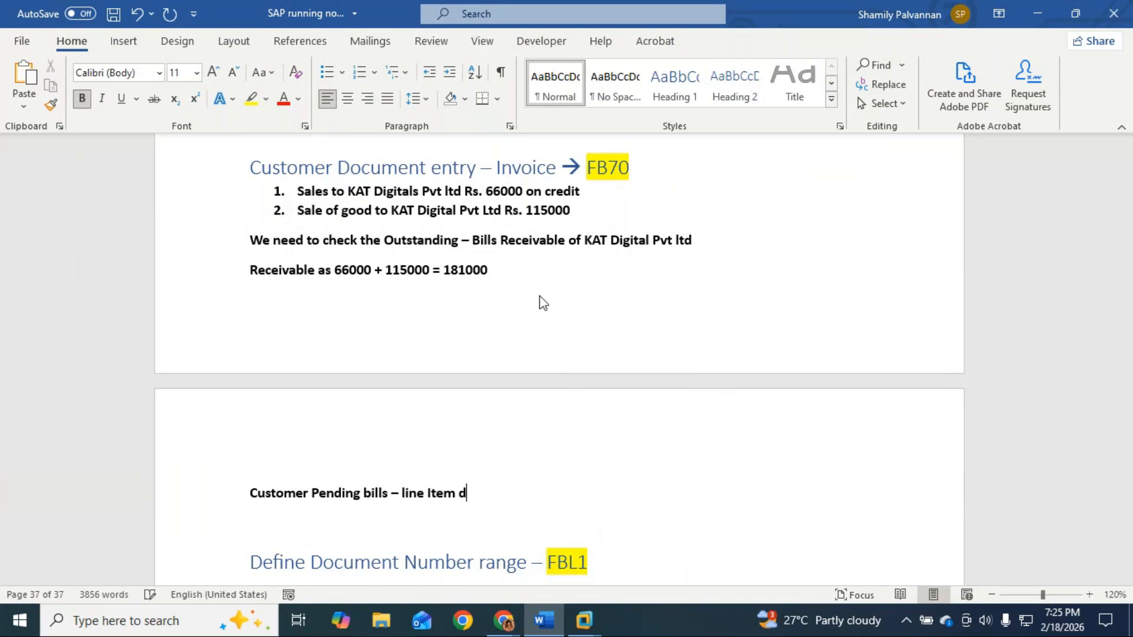
text(isplay - FB)
text(L)
text(5N)
key(Return)
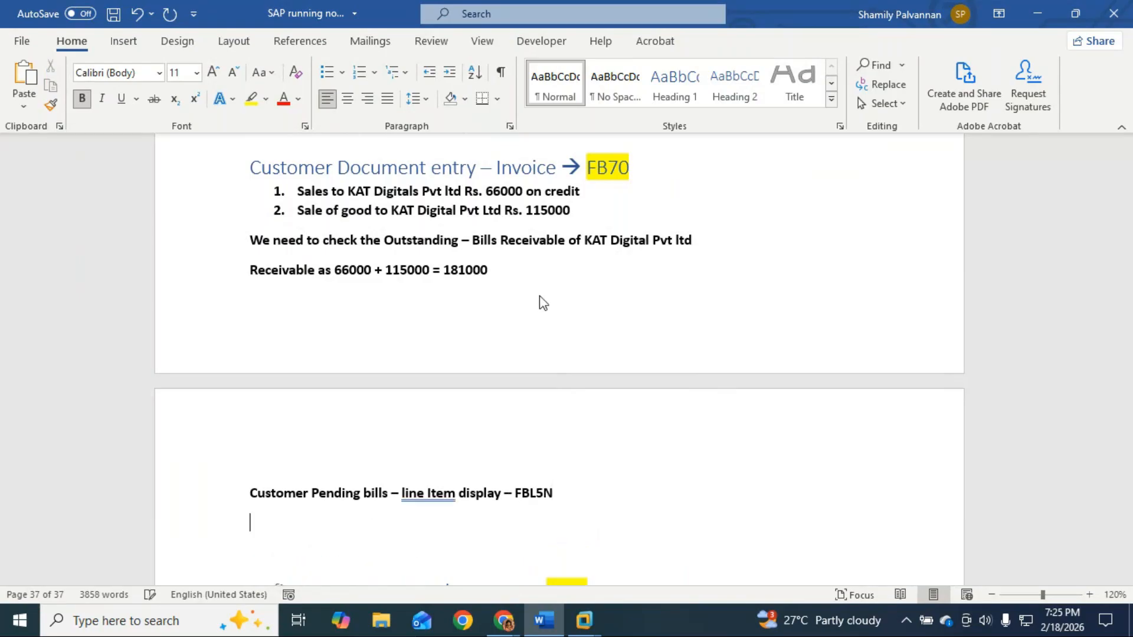
Step: Add the step lines 'Select your customer' and 'All Items' below the FBL5N line
text(C)
key(BackSpace)
text(select your custom)
key(BackSpace)
key(BackSpace)
key(BackSpace)
text(tomer)
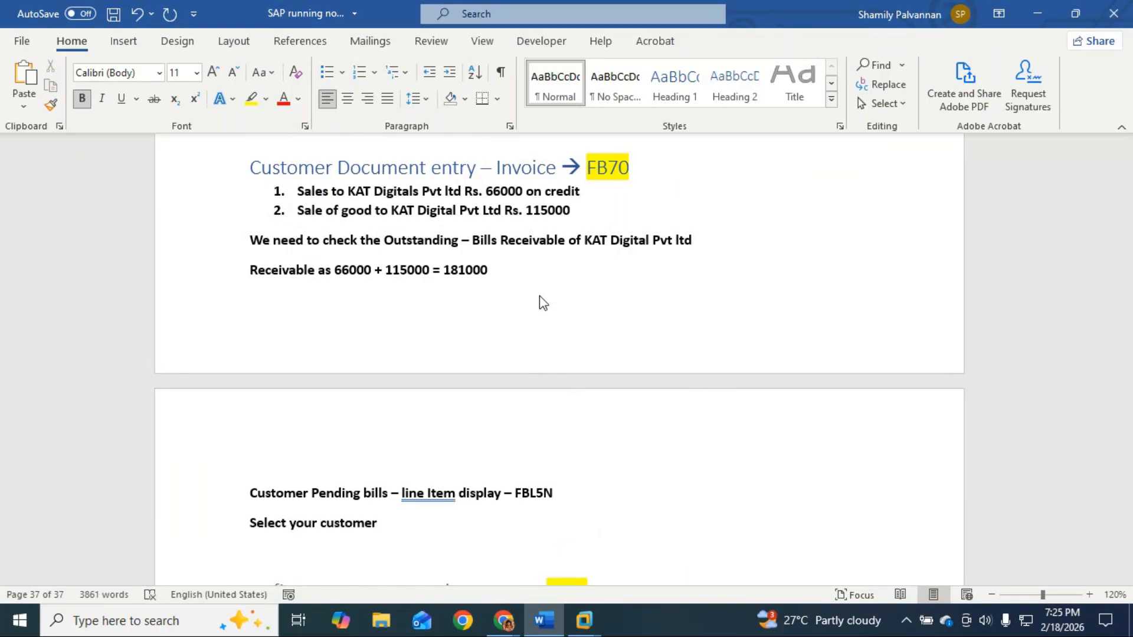
key(Return)
text(All Items)
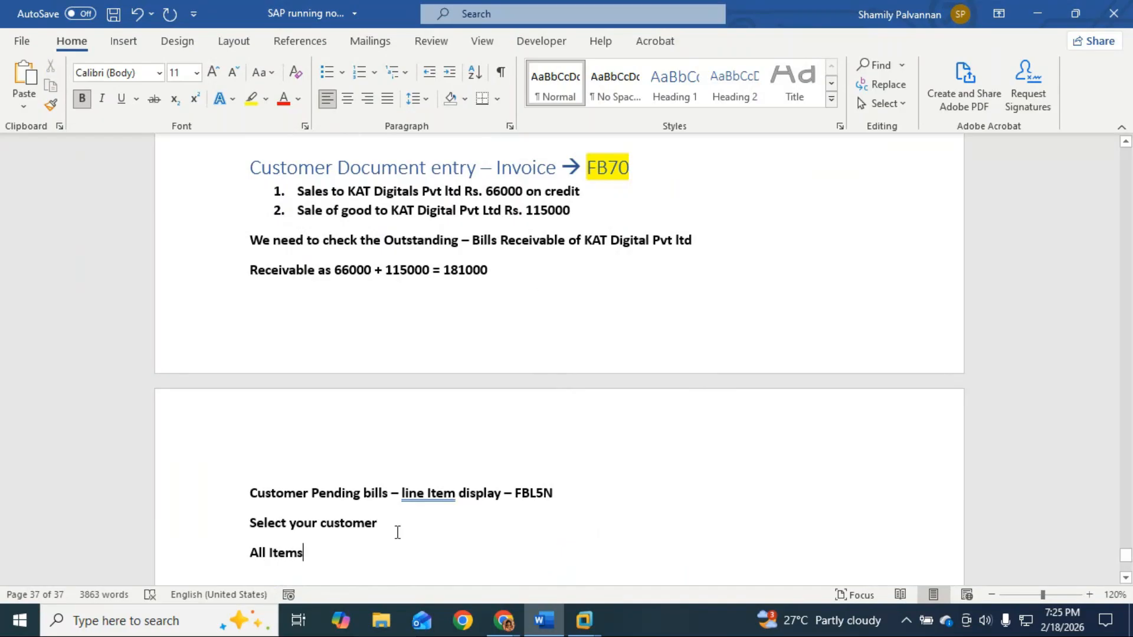
Step: Correct the spelling to 'line-Item', make the FBL5N line Heading 1, and highlight FBL5N yellow
right_click(415, 497)
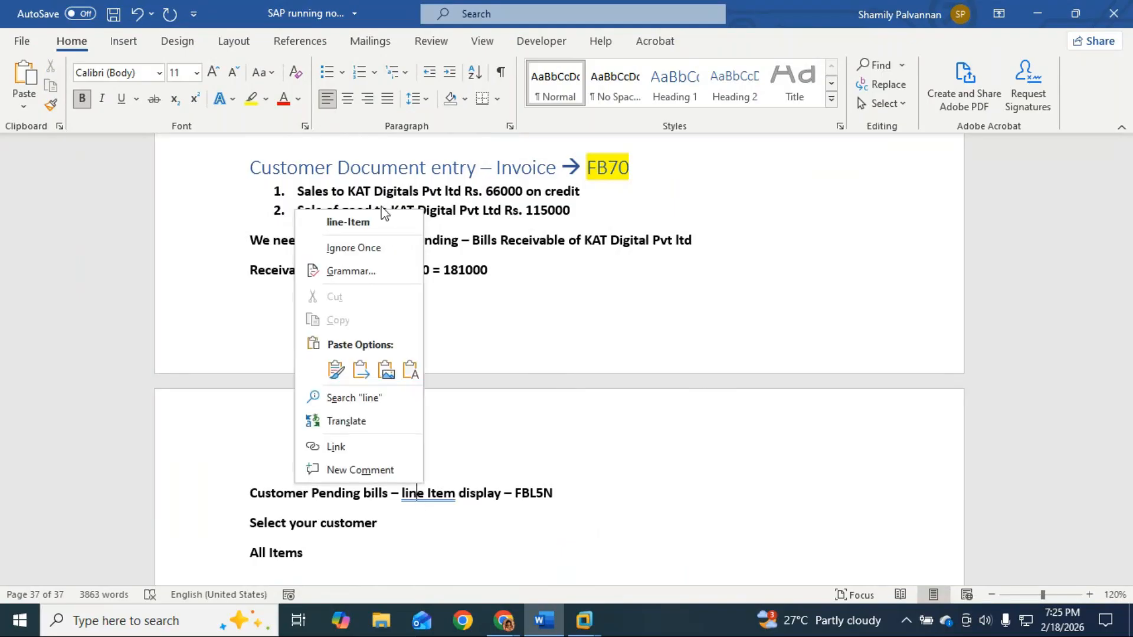
click(347, 223)
drag(254, 494, 584, 486)
click(694, 86)
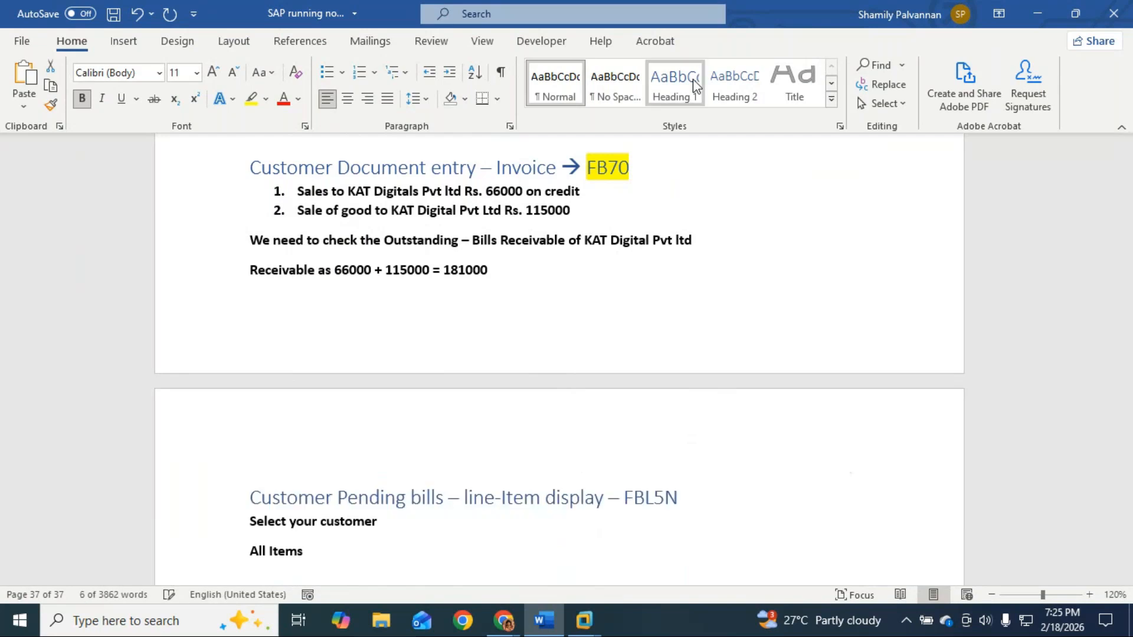
double_click(650, 497)
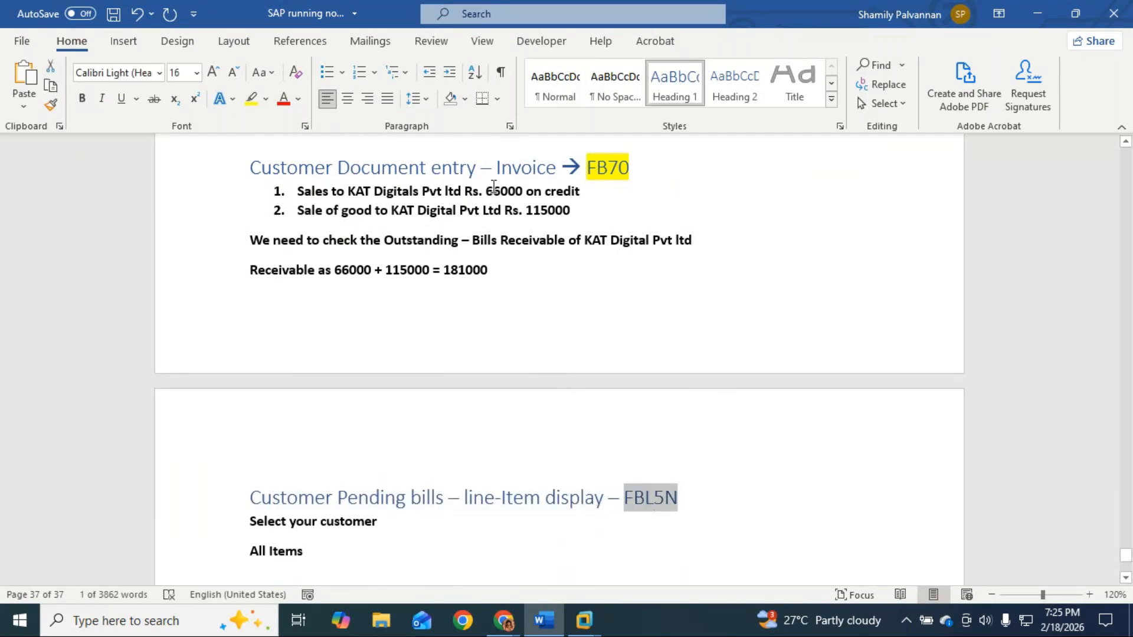
click(251, 99)
key(Right)
Step: Format 'Select your customer' and 'All Items' as check-mark bullets
scroll(329, 324, down, 3)
drag(242, 380, 260, 414)
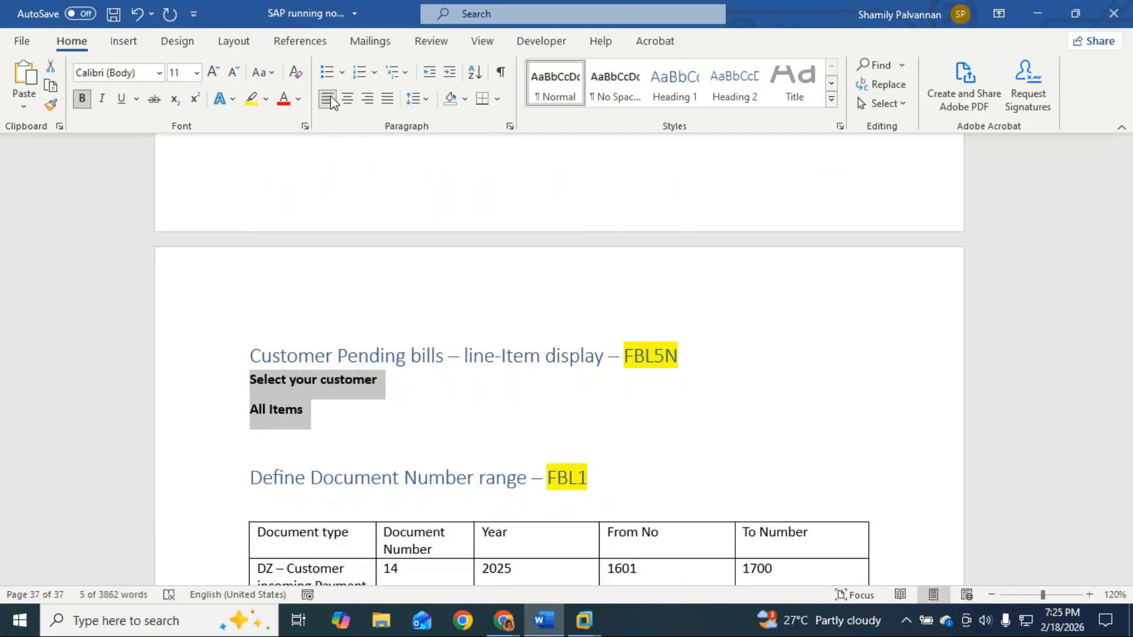
click(327, 72)
click(342, 72)
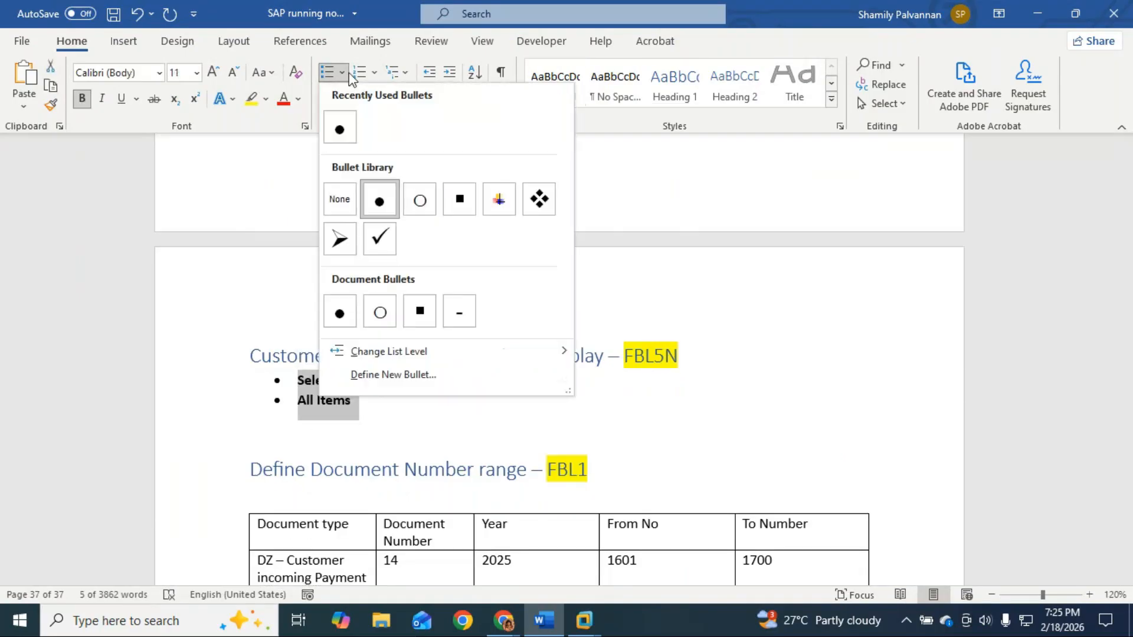
click(379, 238)
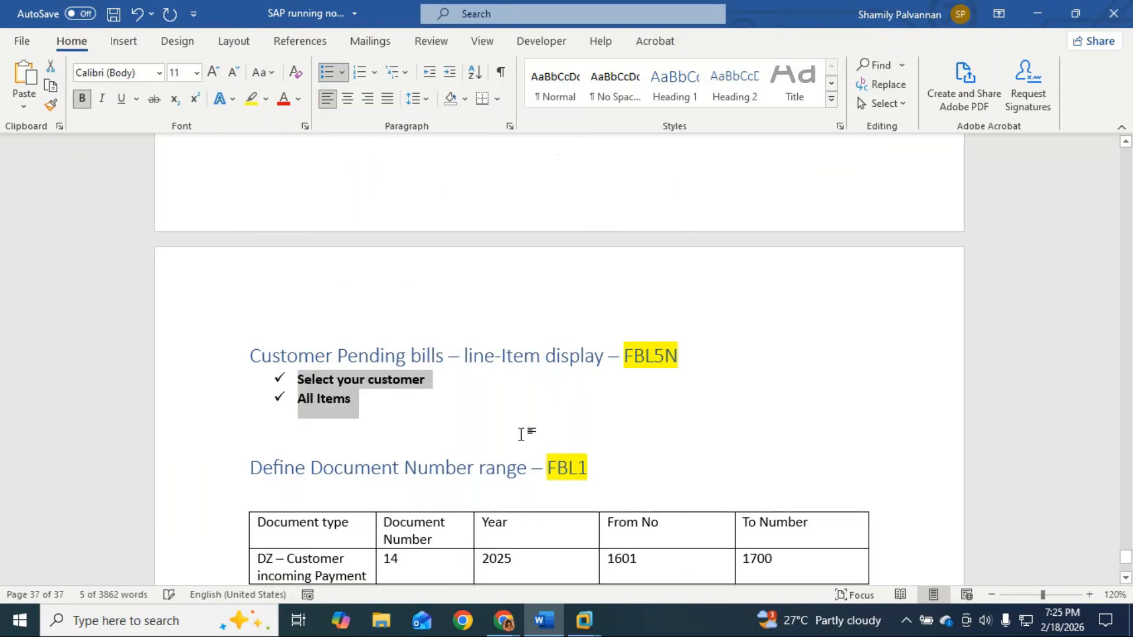
scroll(520, 423, down, 2)
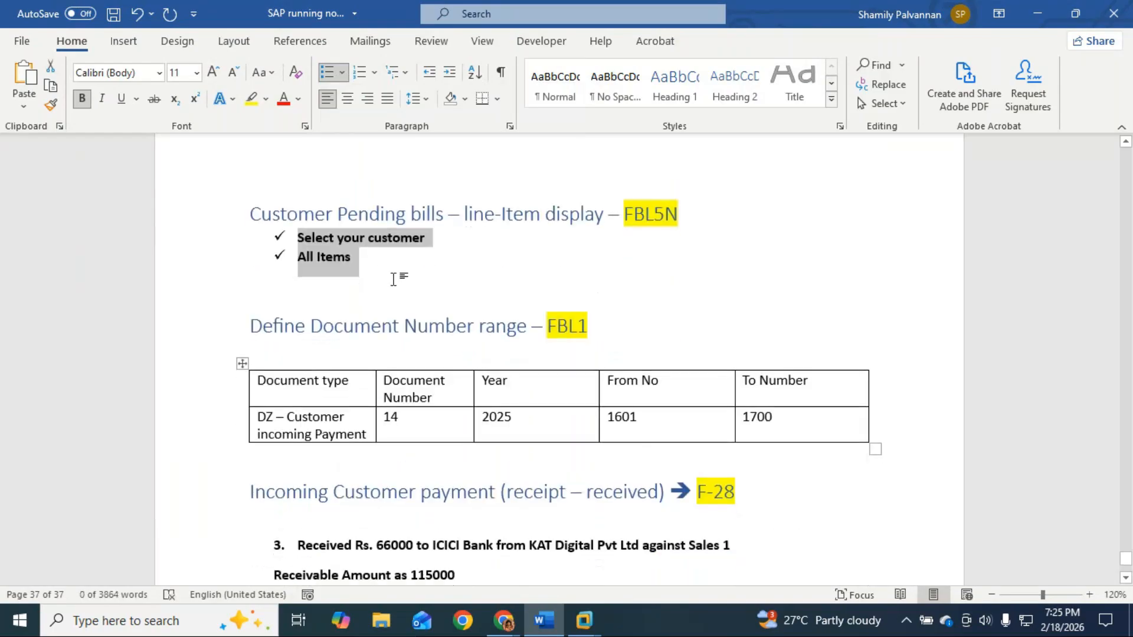
click(394, 289)
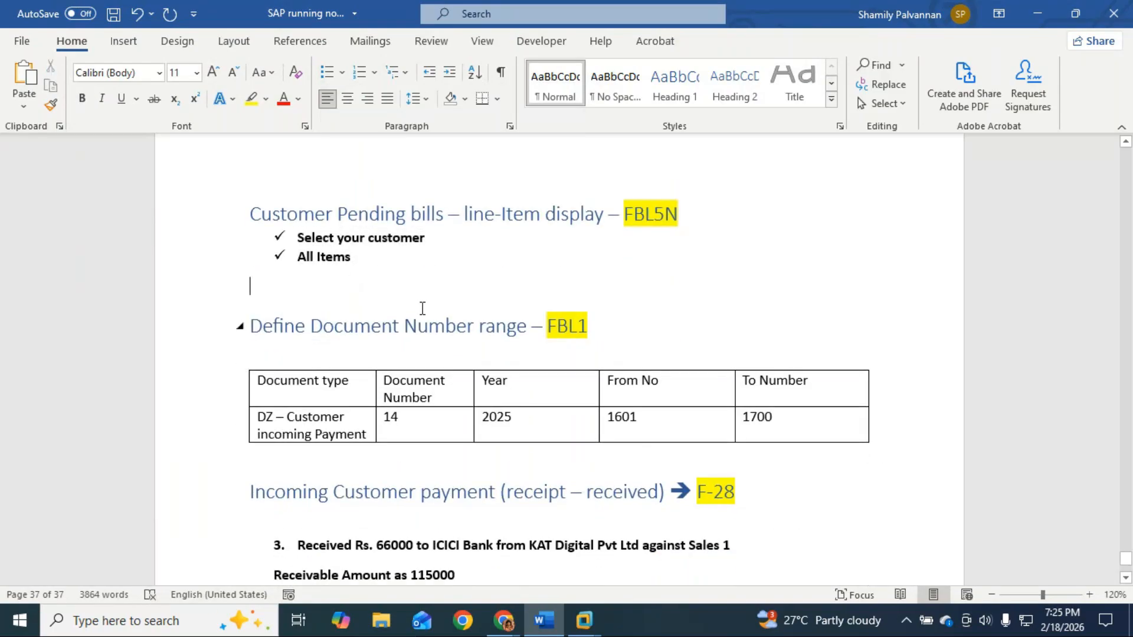
Step: Cut the FBL5N section and paste it below 'Receivable Amount as 115000'
scroll(546, 377, down, 2)
click(499, 481)
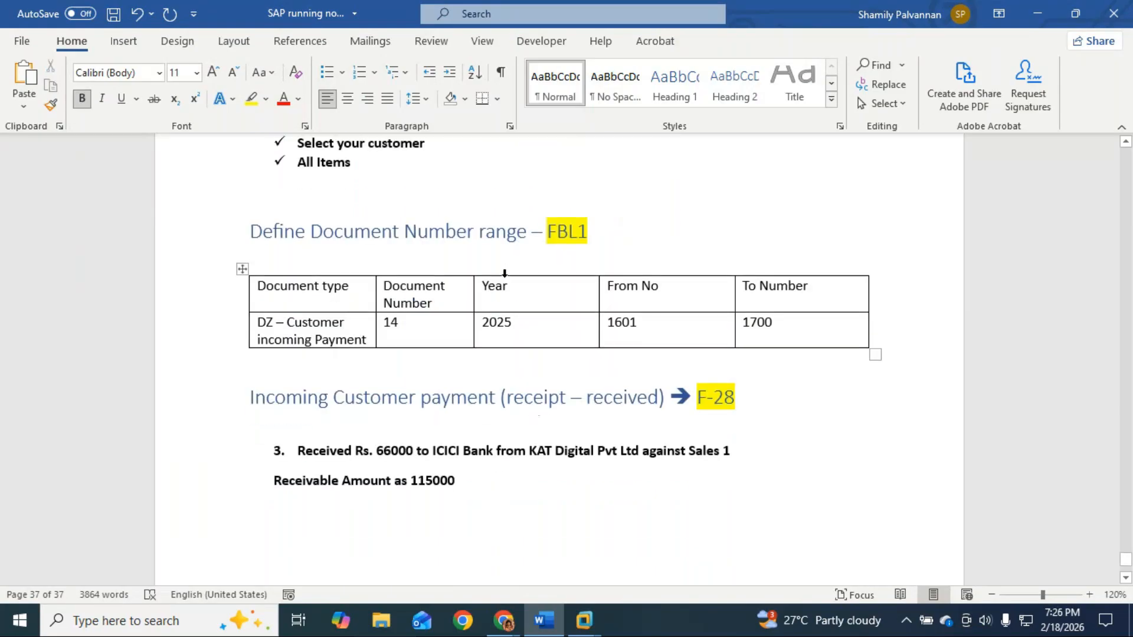
scroll(507, 274, up, 3)
scroll(507, 283, up, 1)
drag(262, 322, 254, 382)
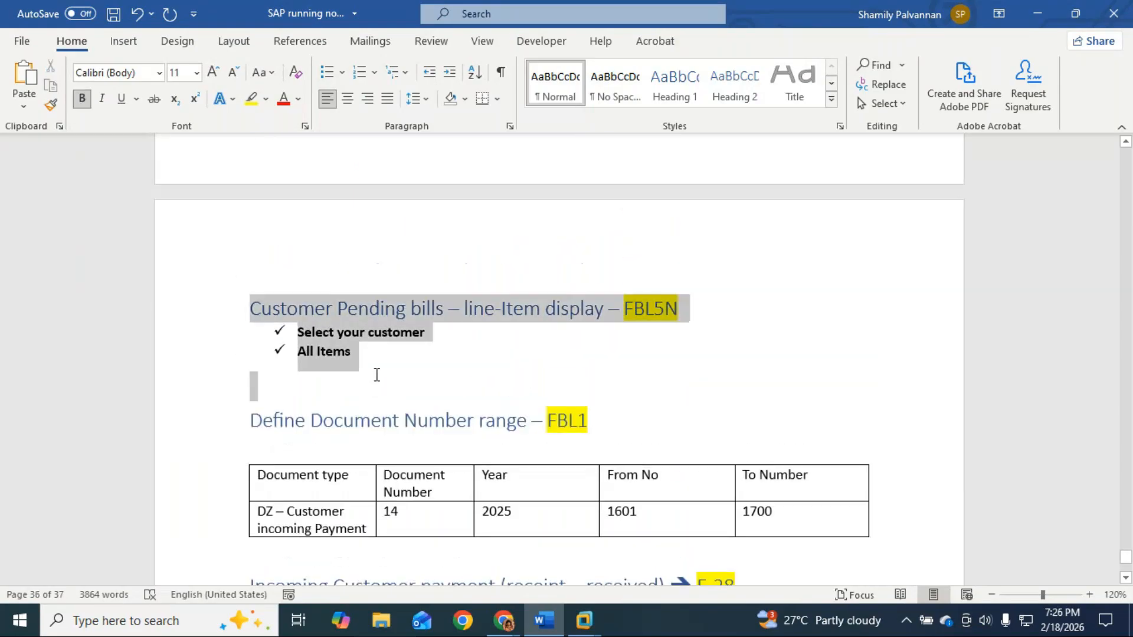
scroll(402, 391, down, 3)
key(ctrl+x)
click(246, 384)
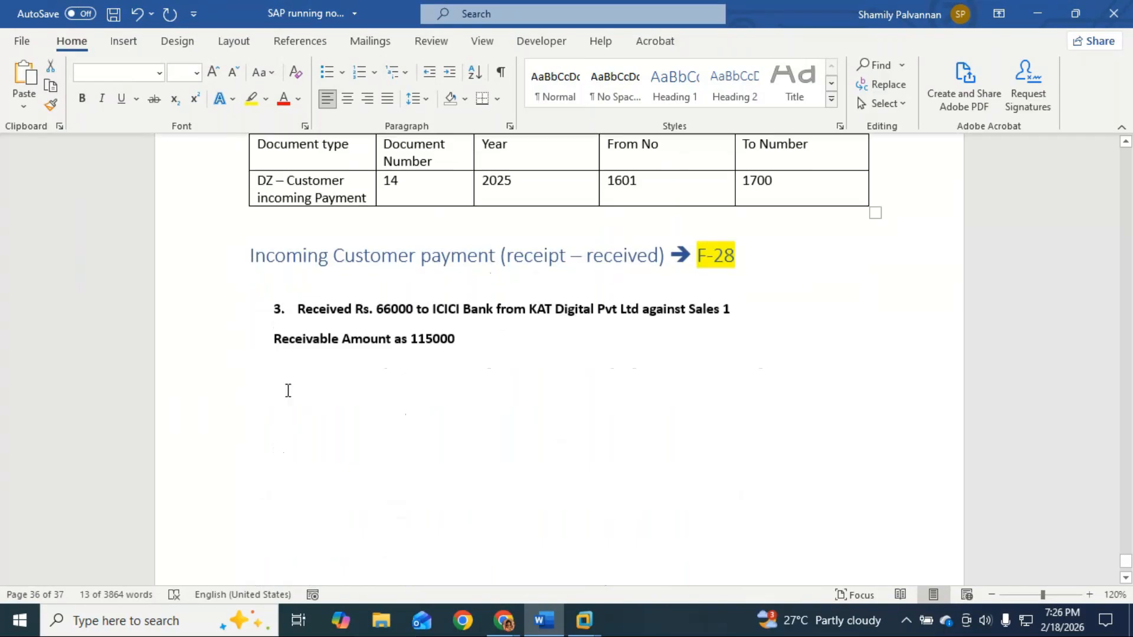
key(ctrl+v)
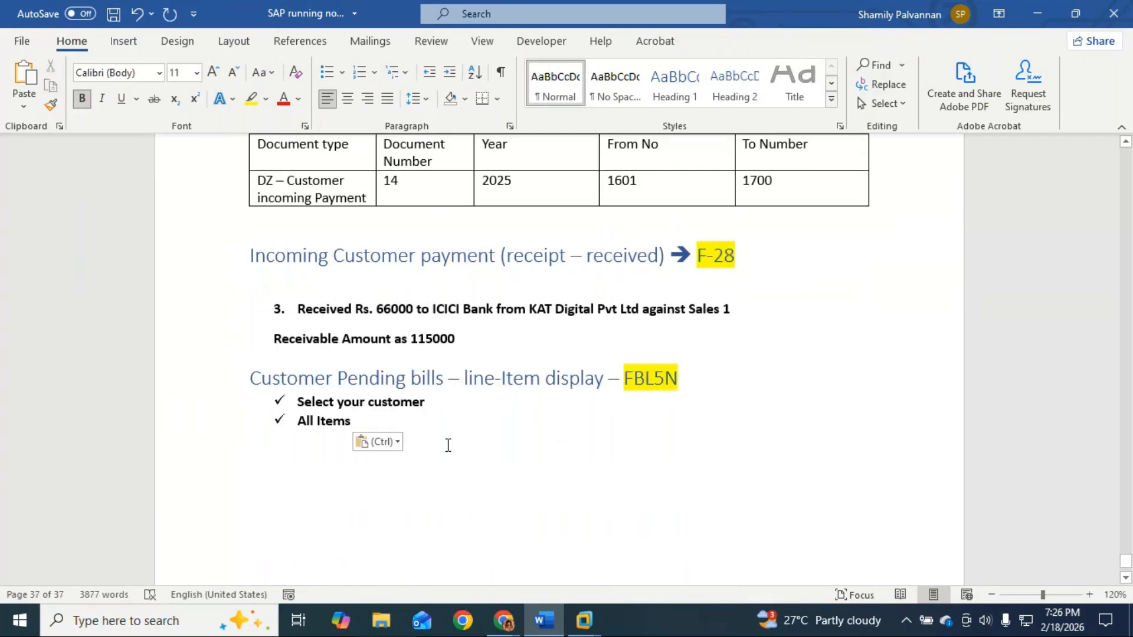
key(alt+Tab)
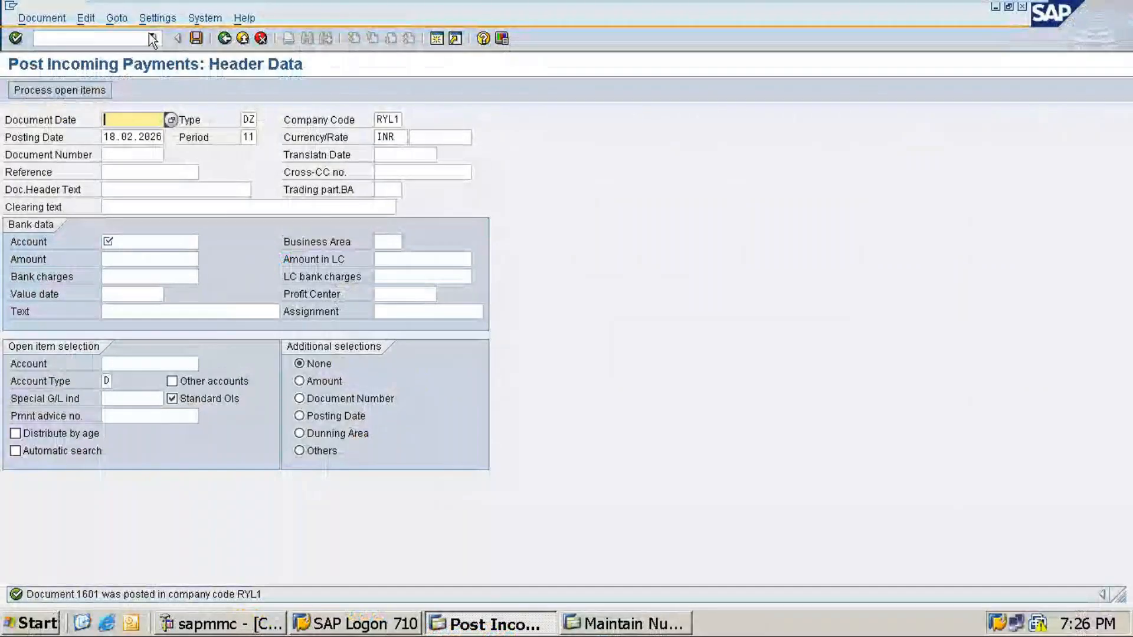
Step: Run FBL5N for customer KAT Digital Pvt Ltd (KAT5) with All items selected
click(148, 35)
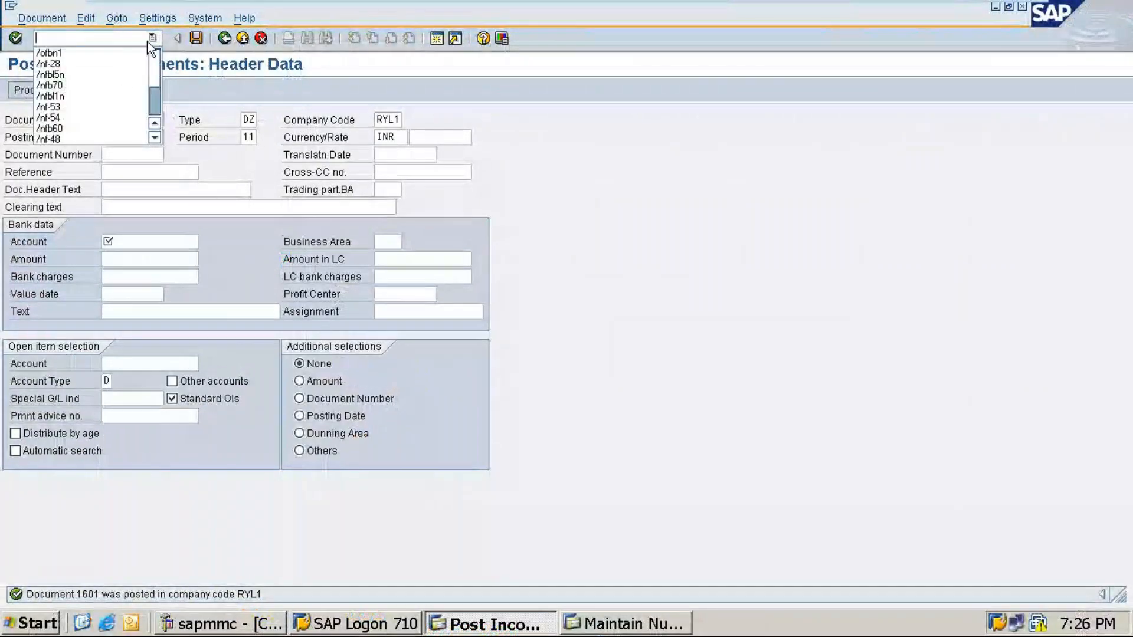
click(84, 75)
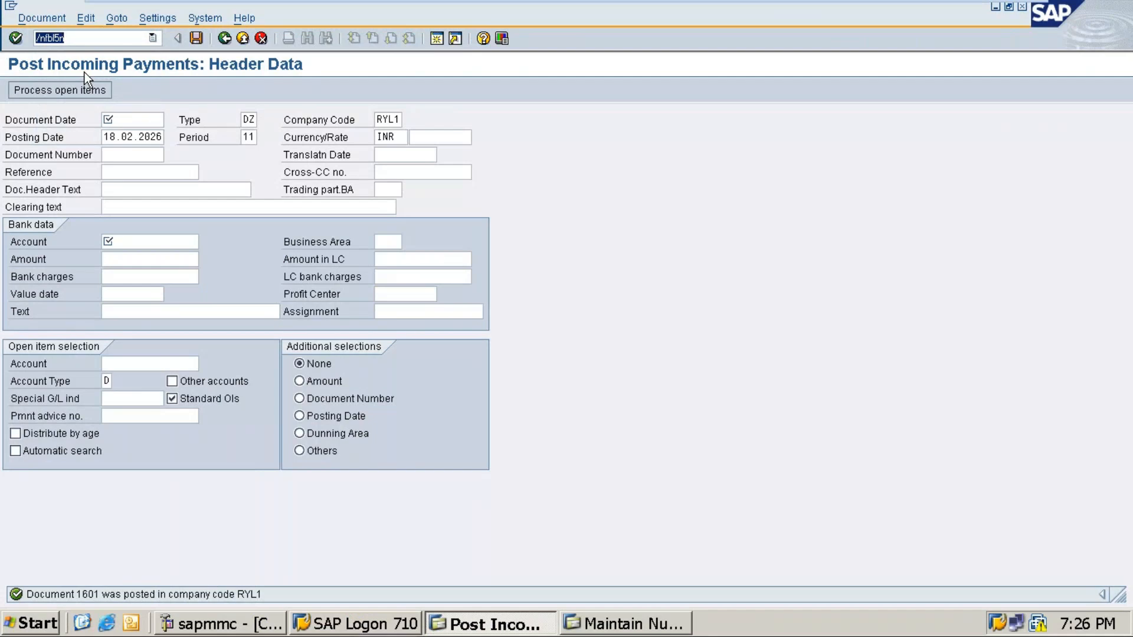
key(Return)
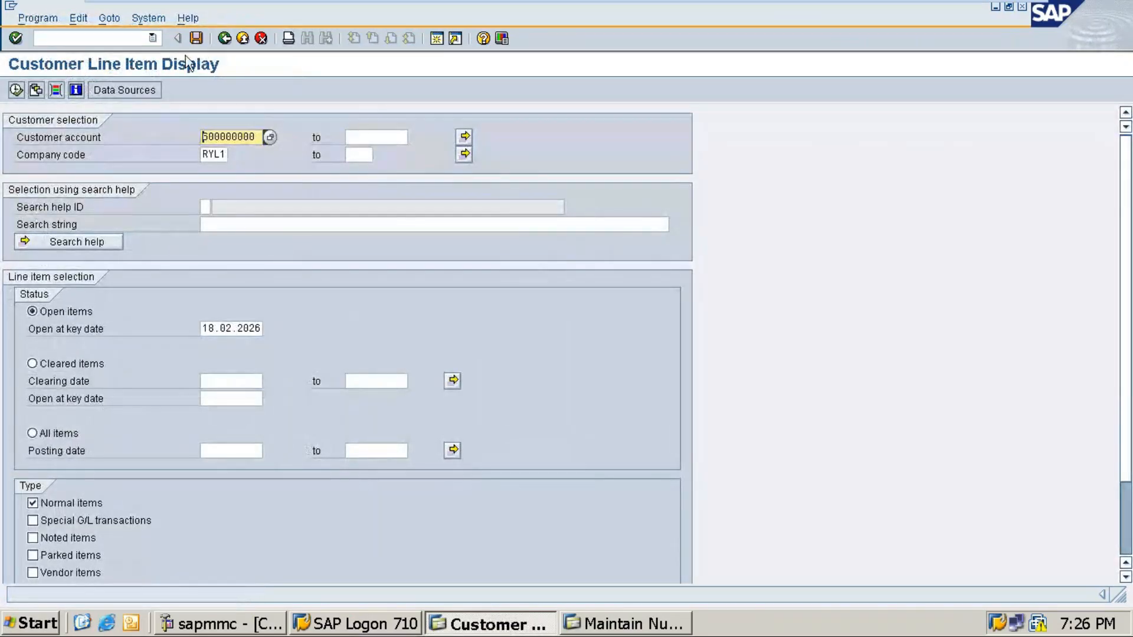
click(268, 136)
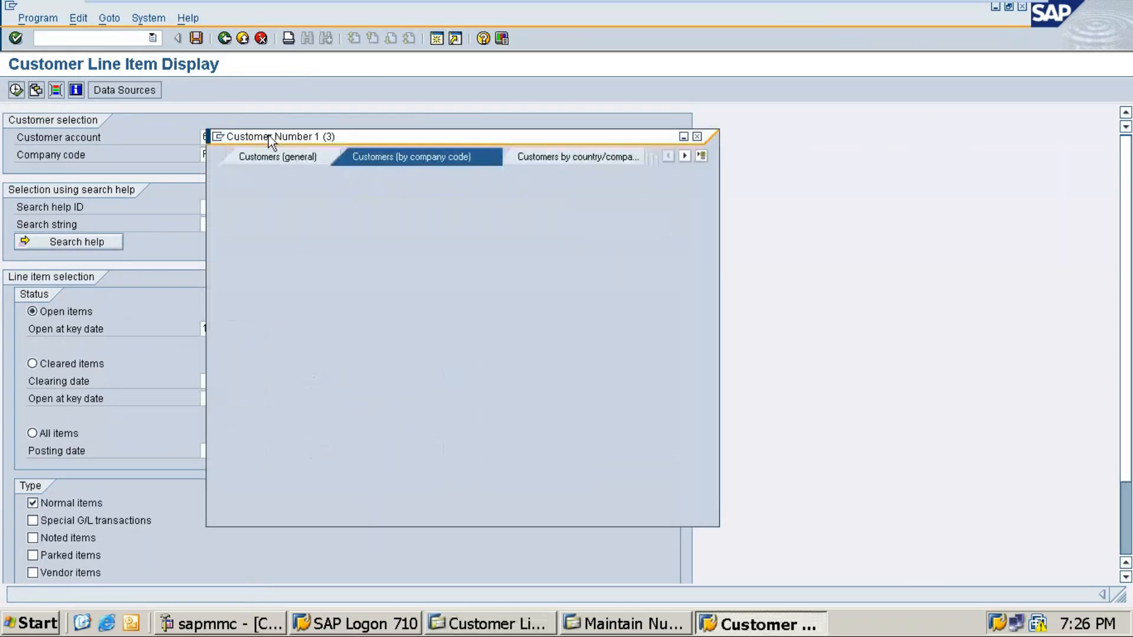
key(Return)
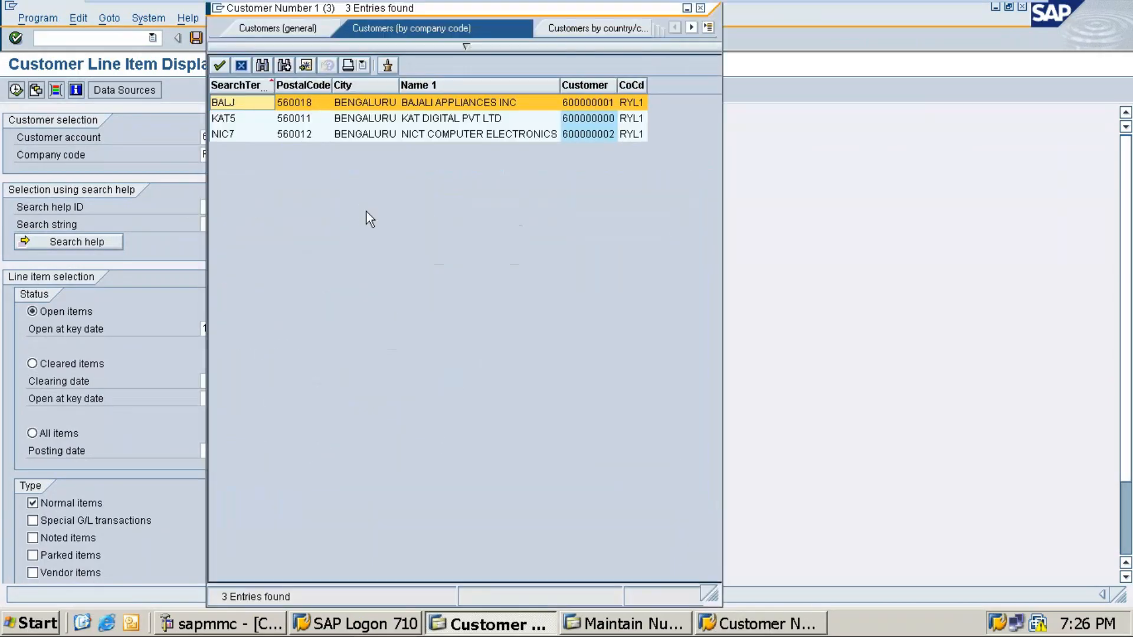
double_click(471, 117)
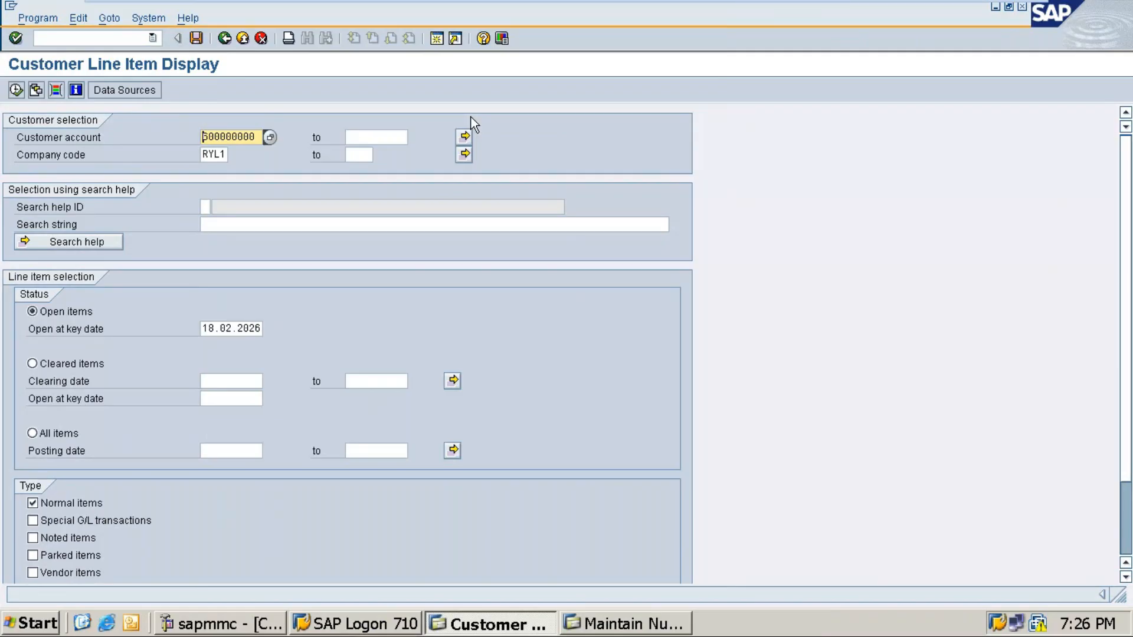
click(38, 433)
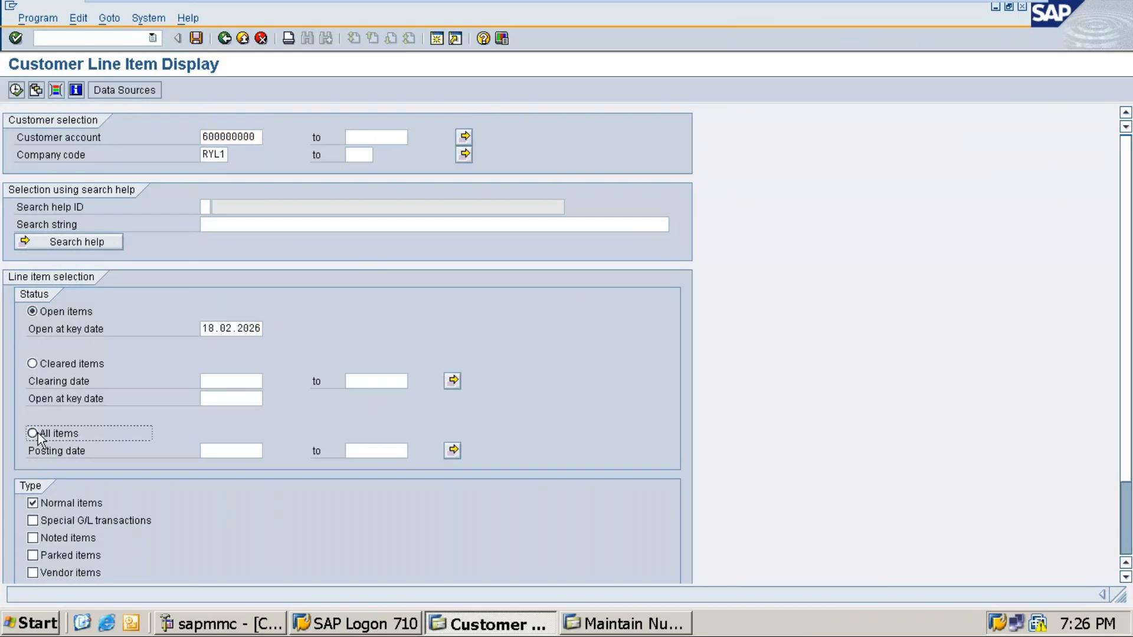
click(16, 90)
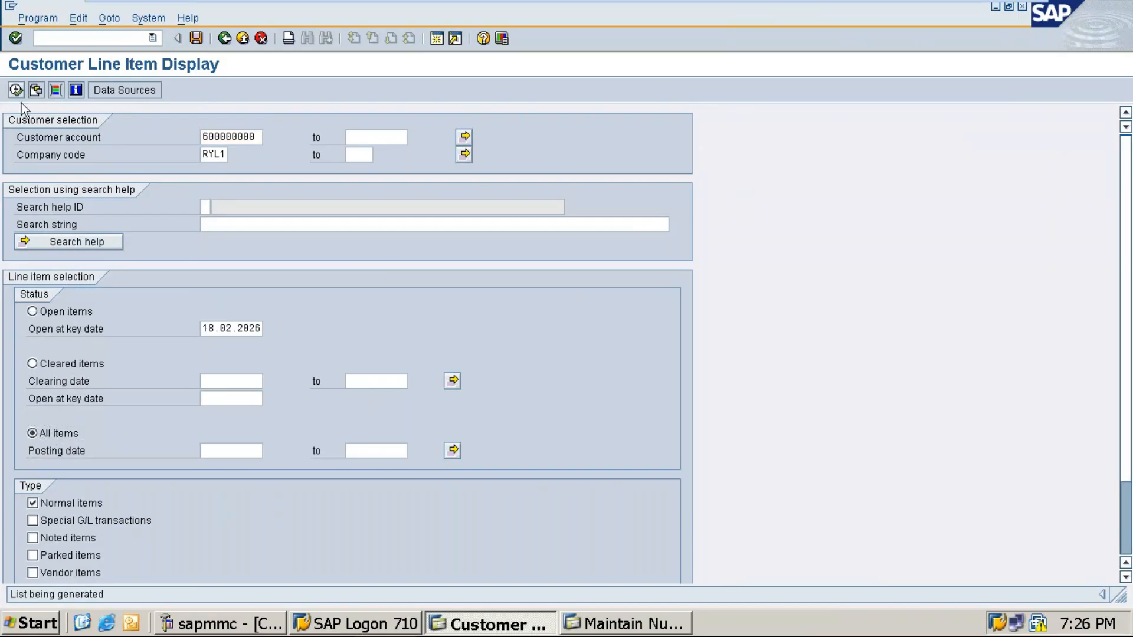
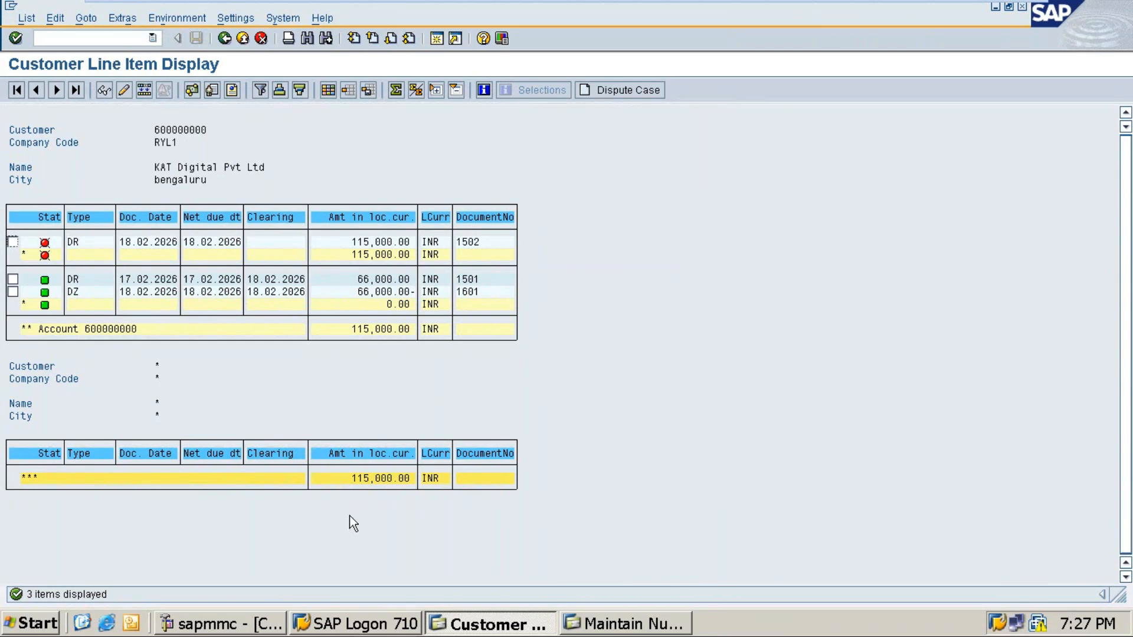
Step: Minimize the VMware session so the Word notes document is visible
click(985, 11)
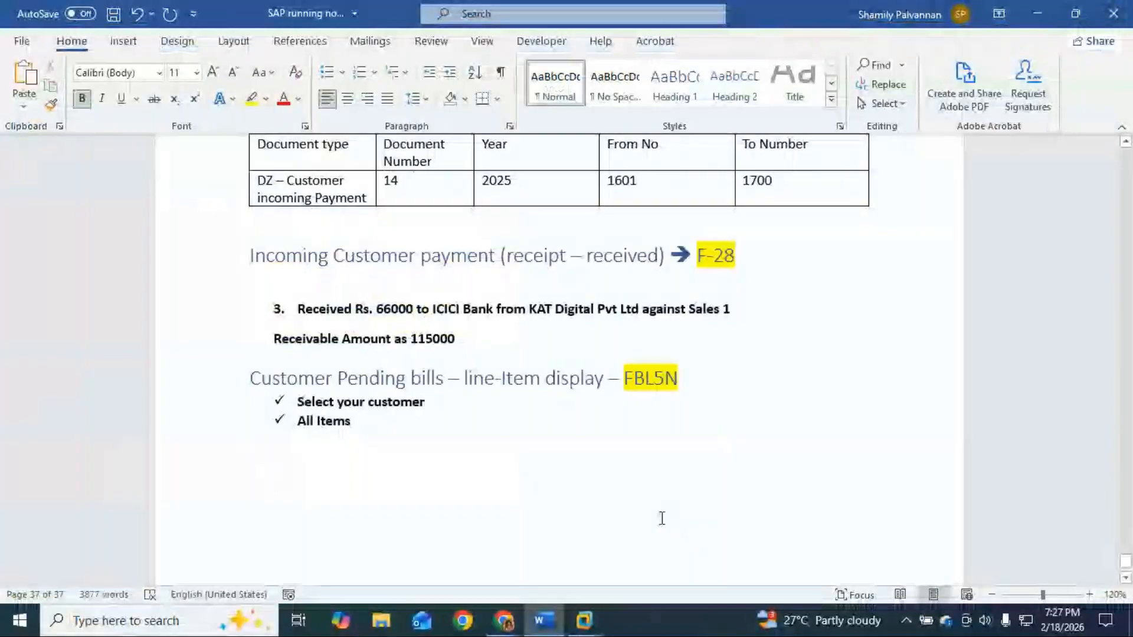
Step: Add note item 4: Sales of materials to KAT Digital Pvt ltd for Rs. 200000
text(4. )
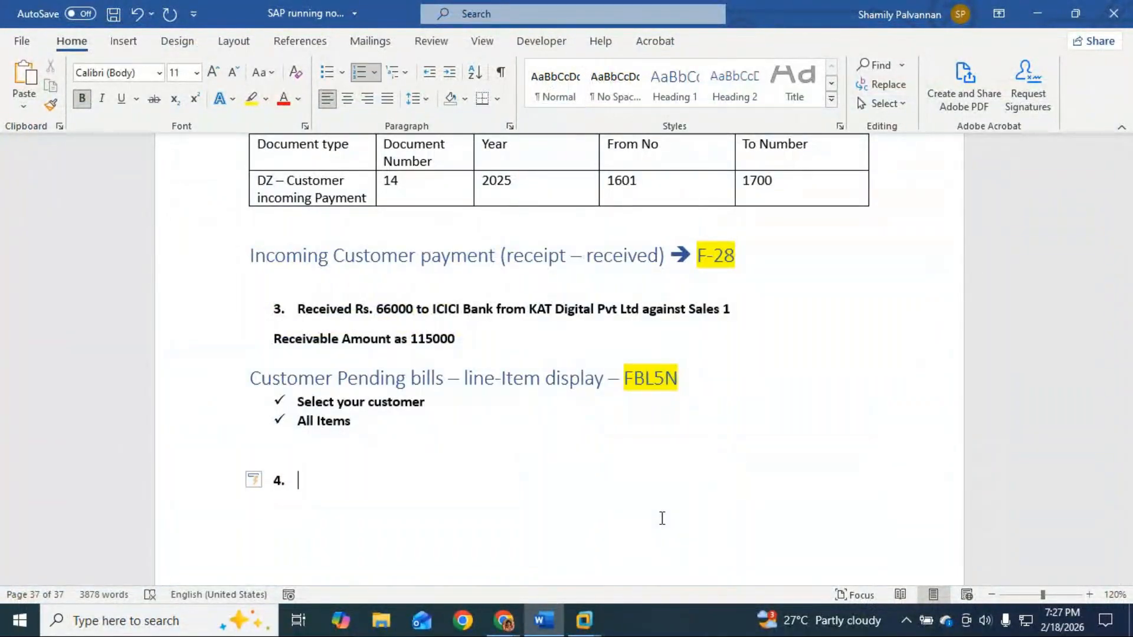
text(Sales of materials to)
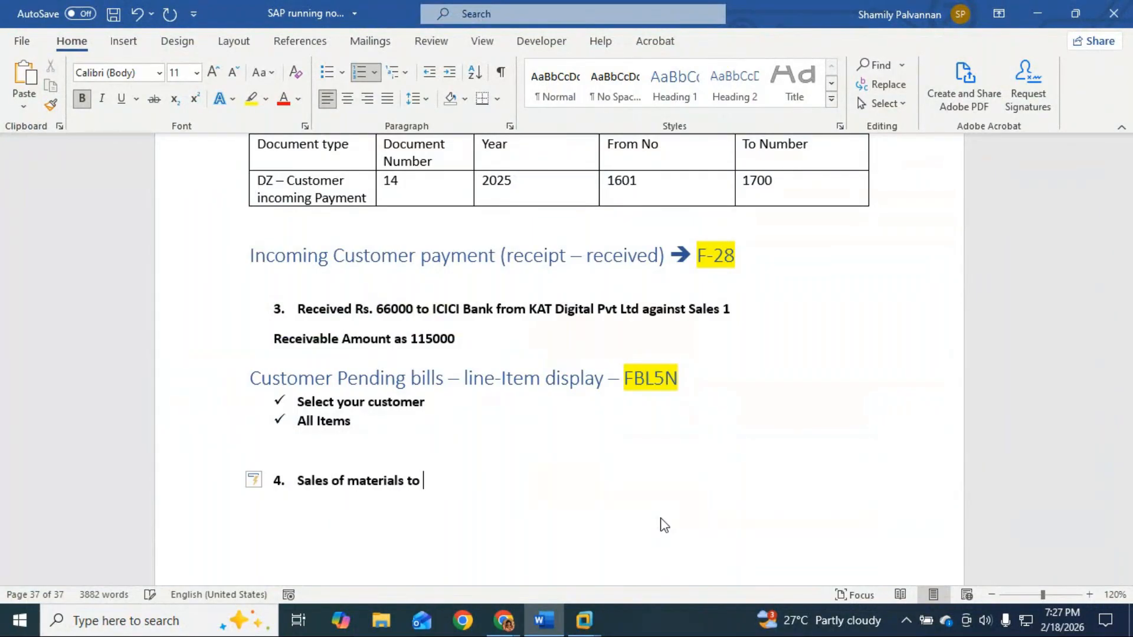
text( KAT Digital Pvt l)
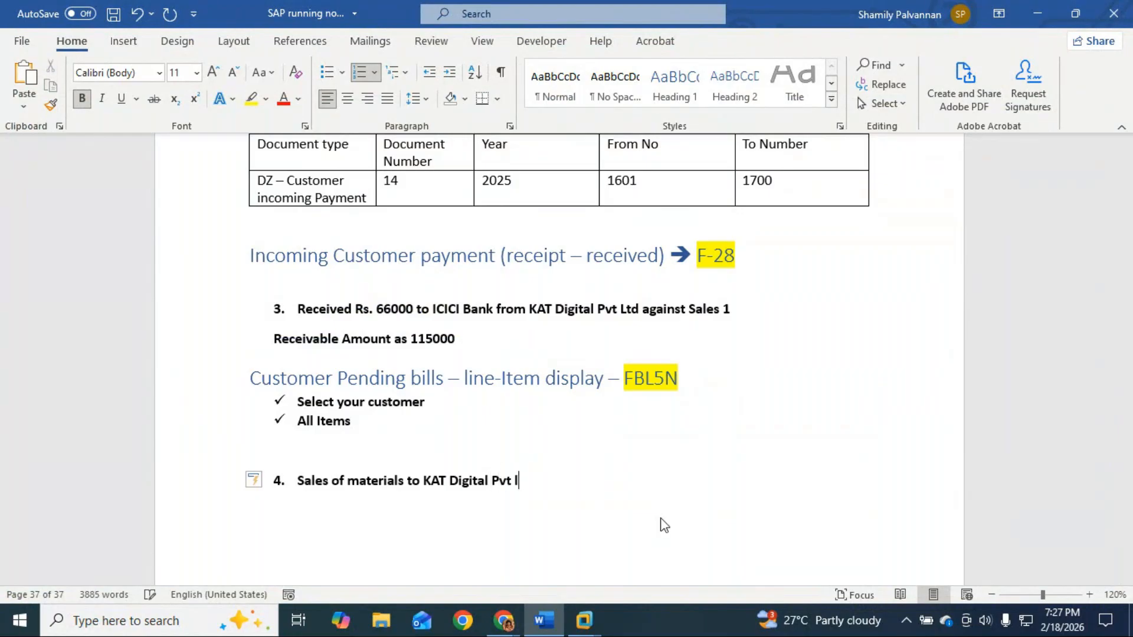
text(td for Rs. 200000)
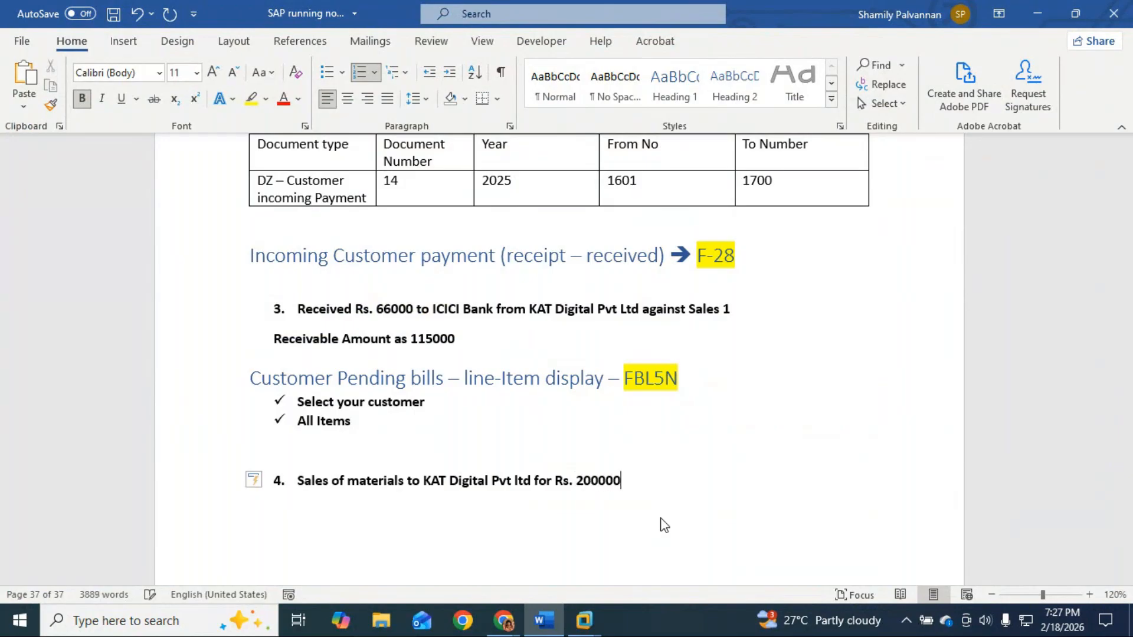
key(Return)
key(Return)
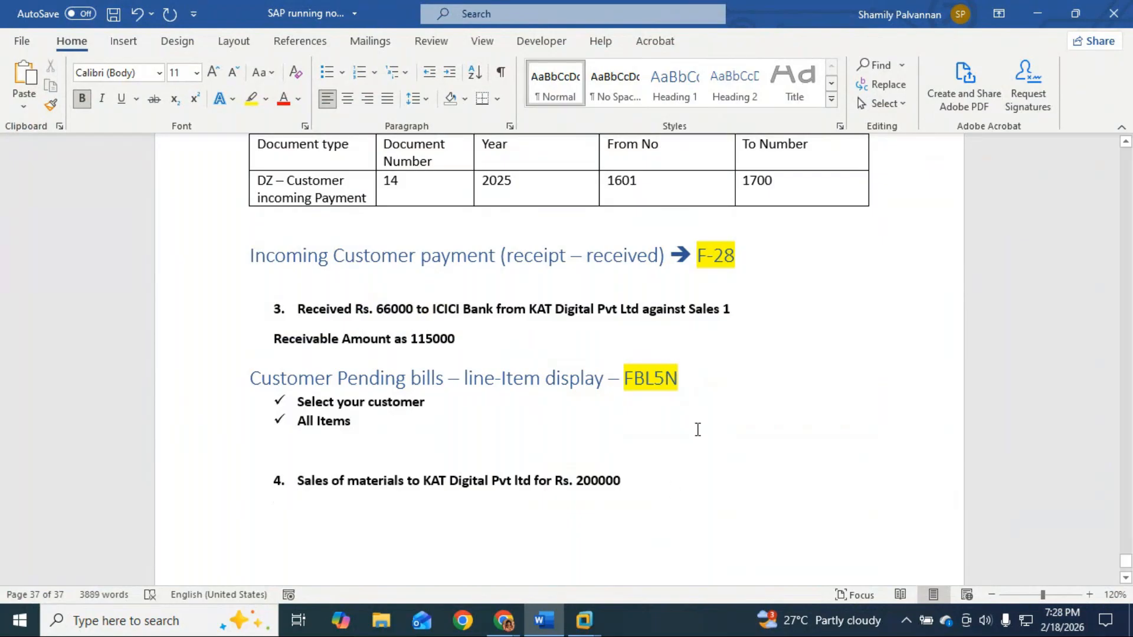
Step: Copy the 'Invoice → FB70' heading above item 4 as Heading 2, then return to SAP
scroll(622, 337, up, 4)
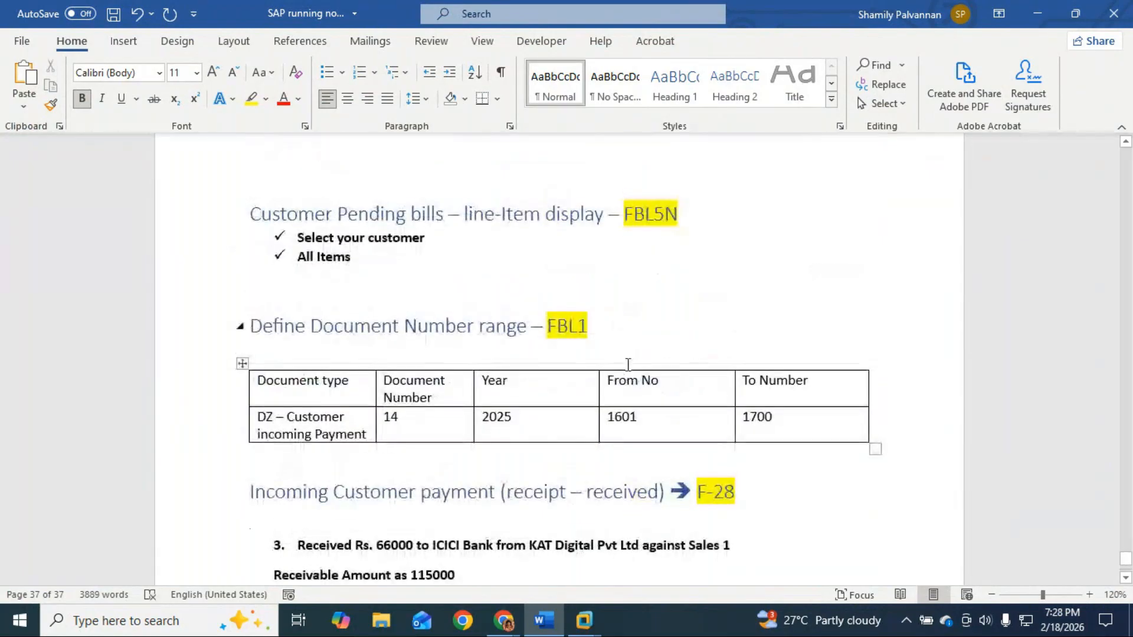
scroll(625, 295, up, 7)
drag(647, 316, 498, 306)
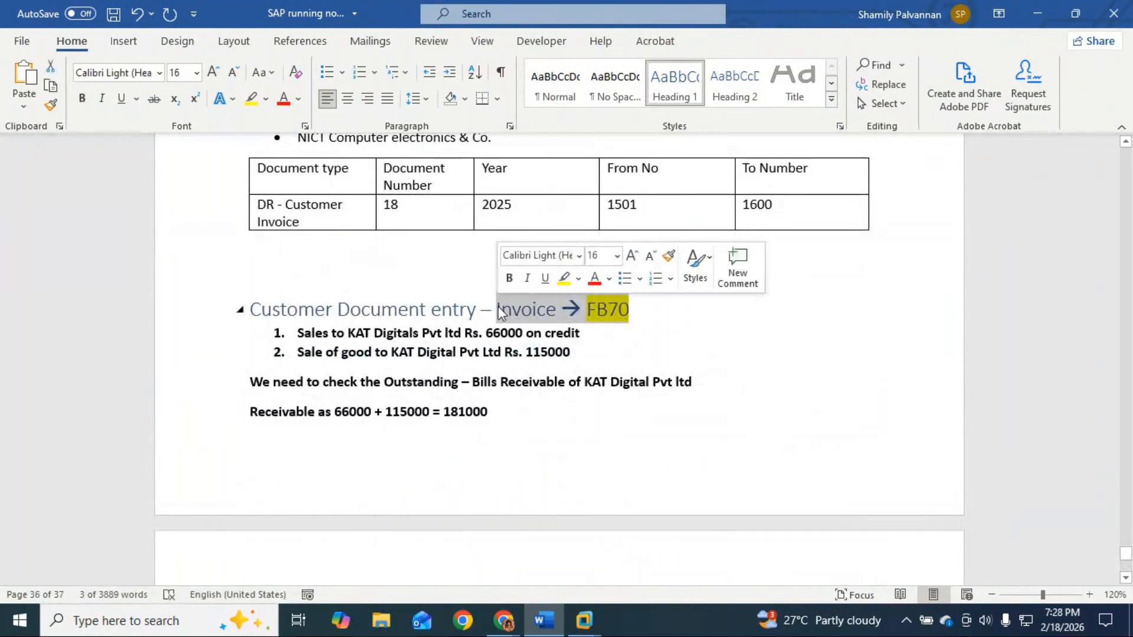
scroll(573, 360, down, 7)
scroll(575, 362, down, 4)
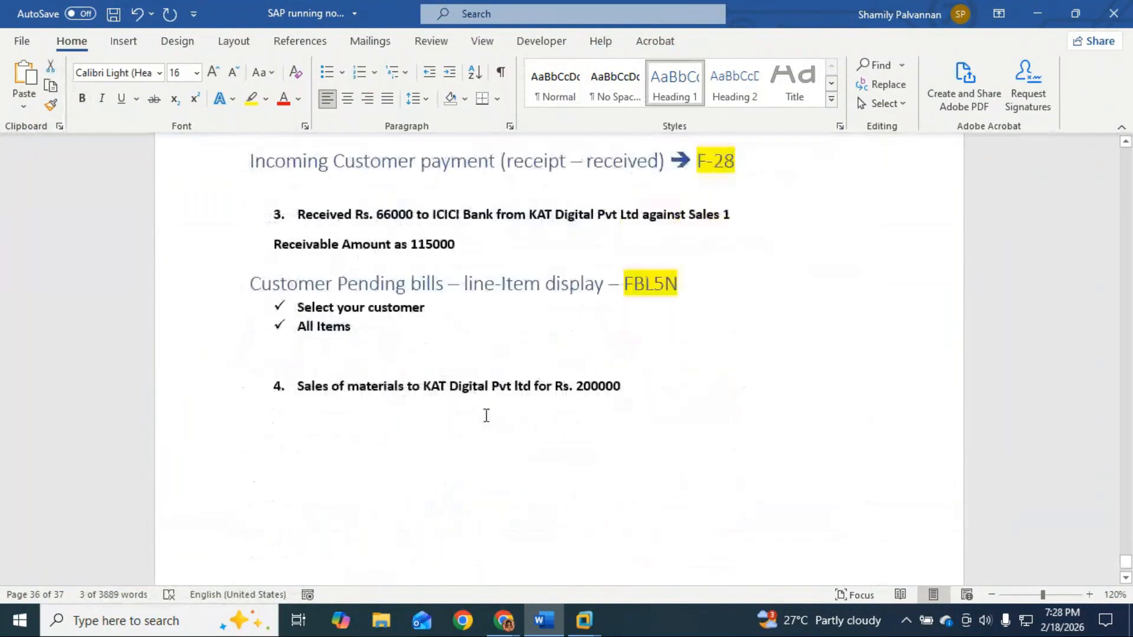
click(350, 312)
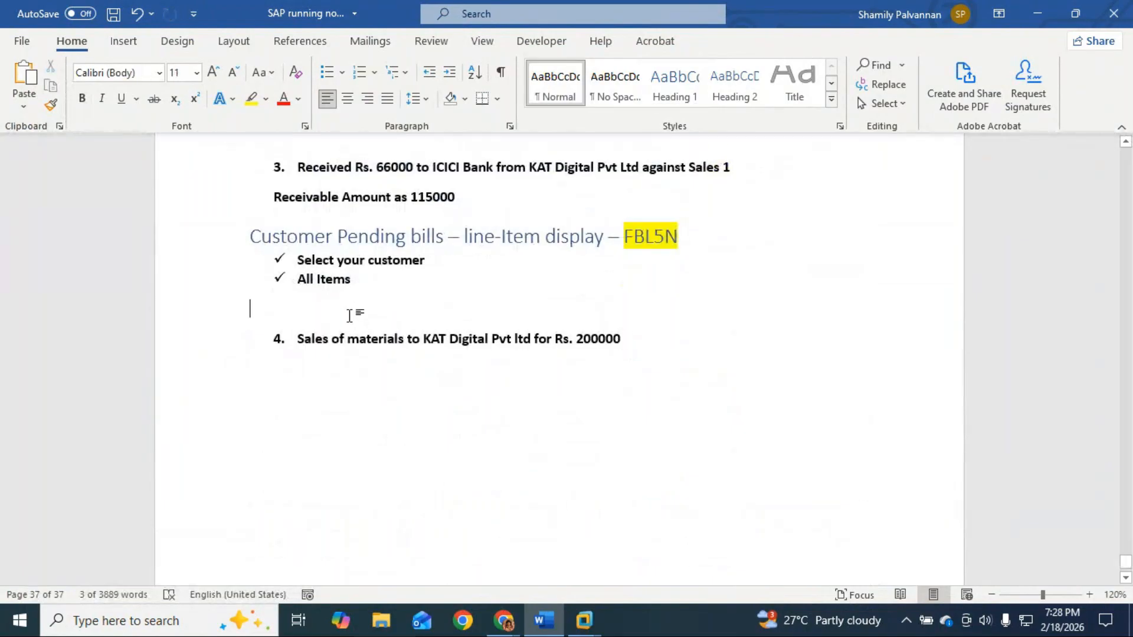
key(ctrl+v)
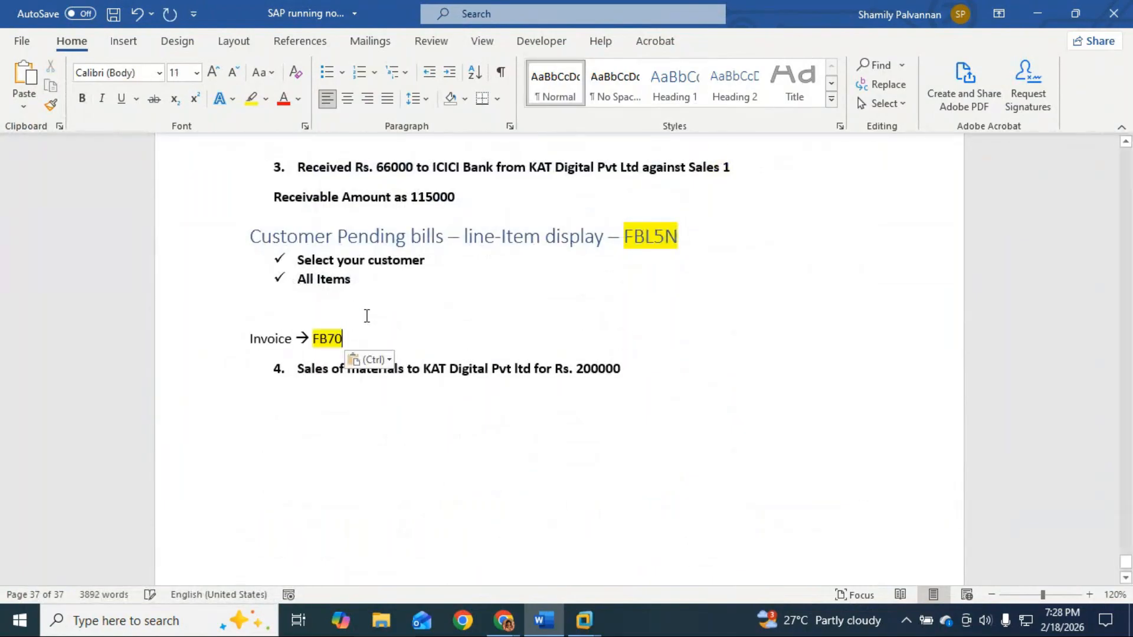
click(735, 80)
click(628, 358)
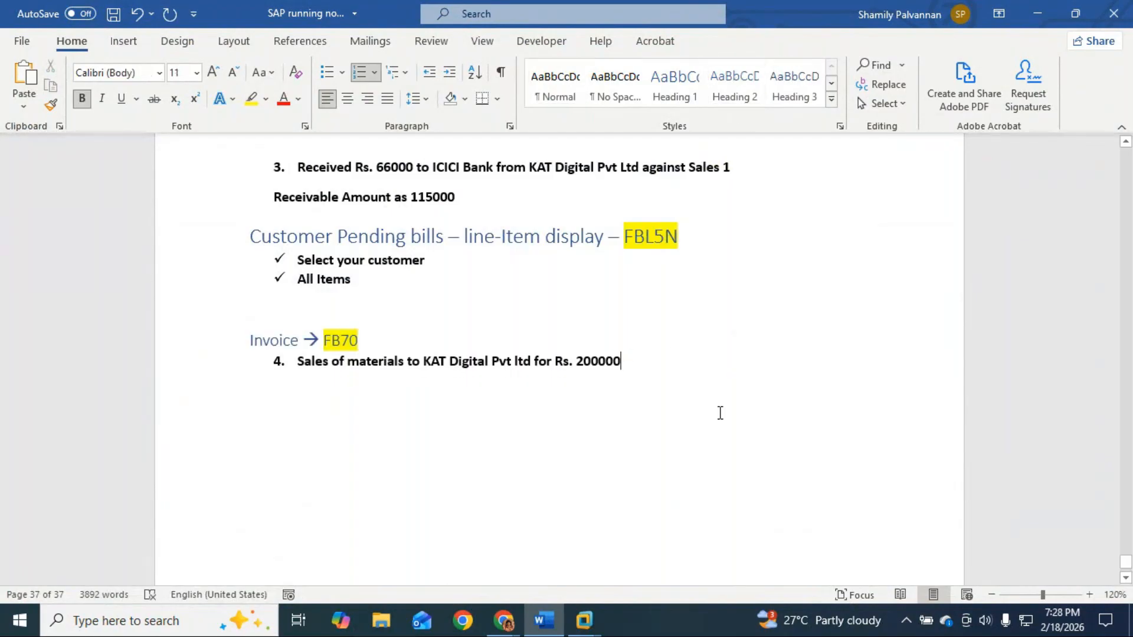
key(alt+Tab)
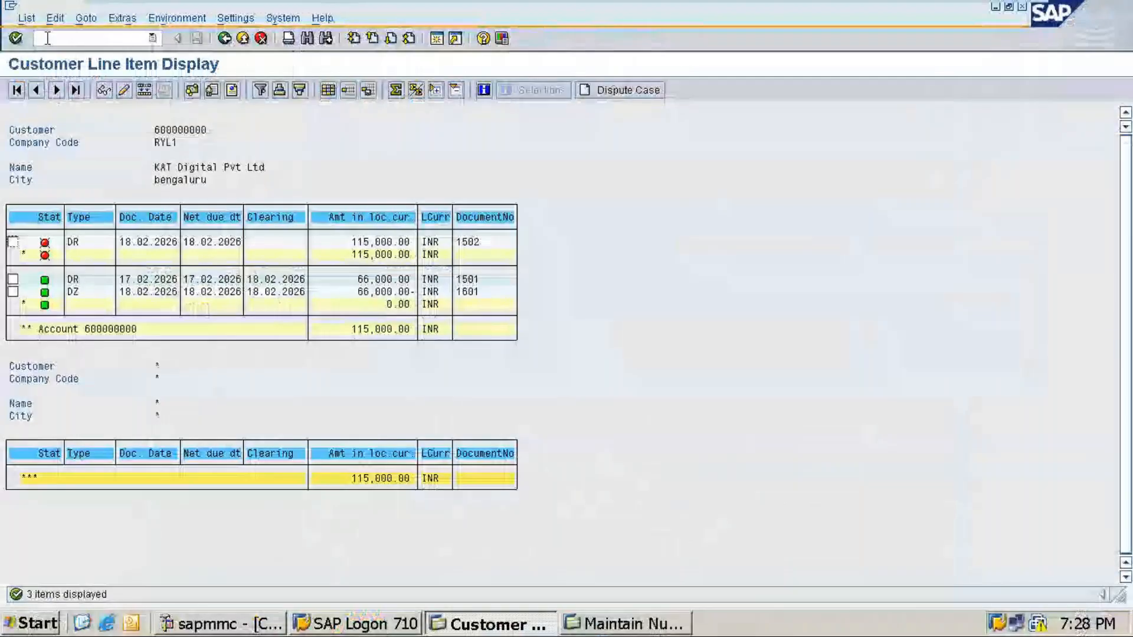
Step: Start an FB70 customer invoice and select KAT Digital as the customer
click(152, 39)
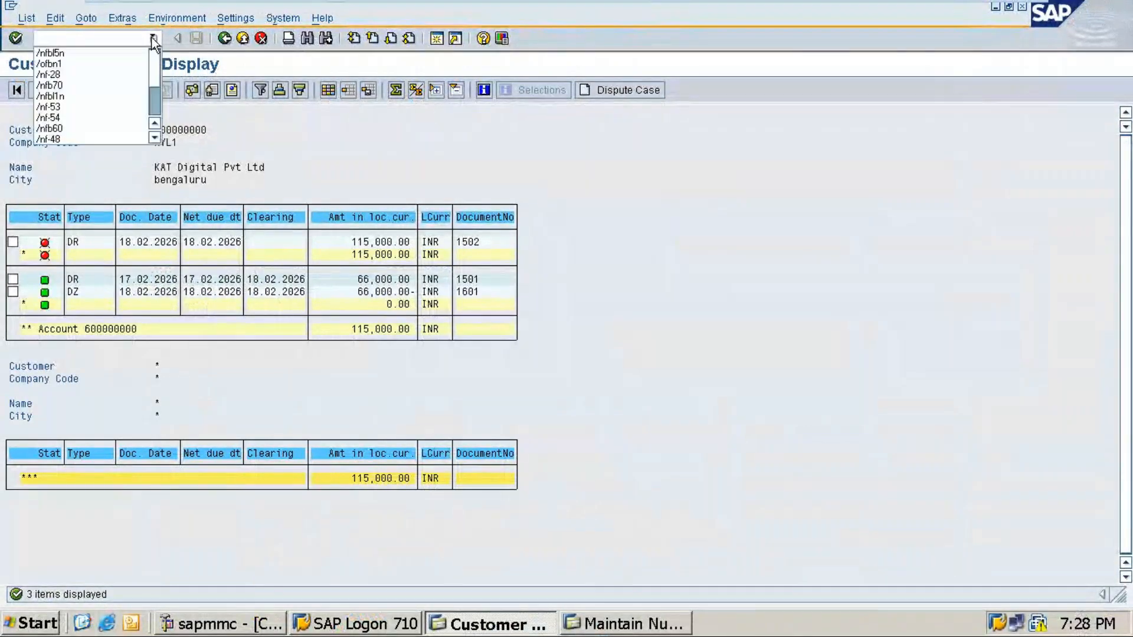
click(56, 85)
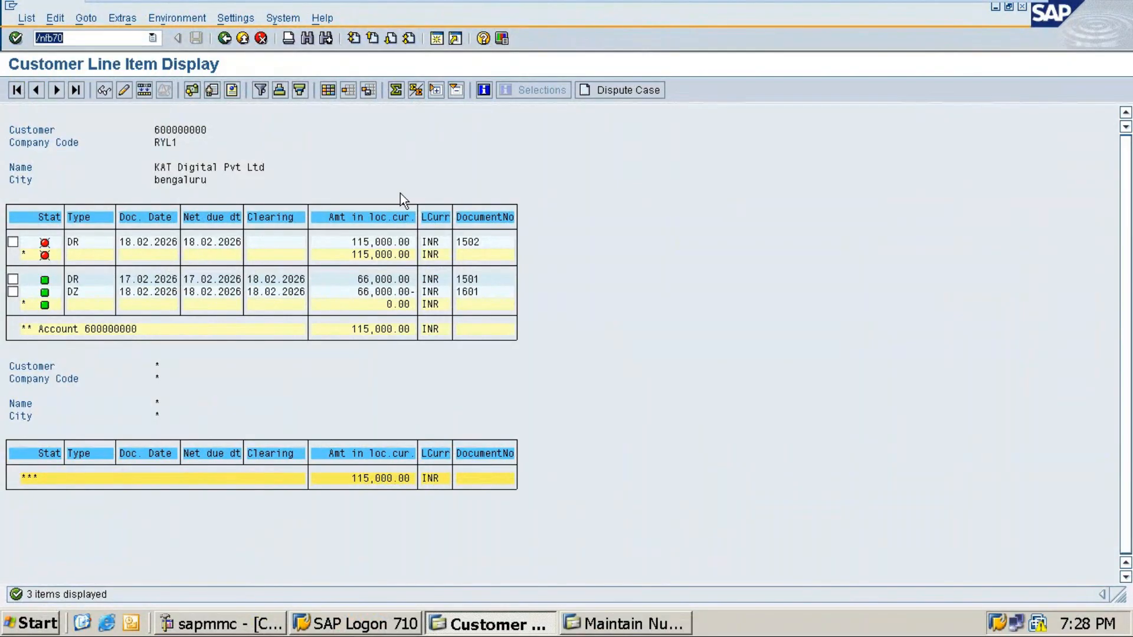
key(Return)
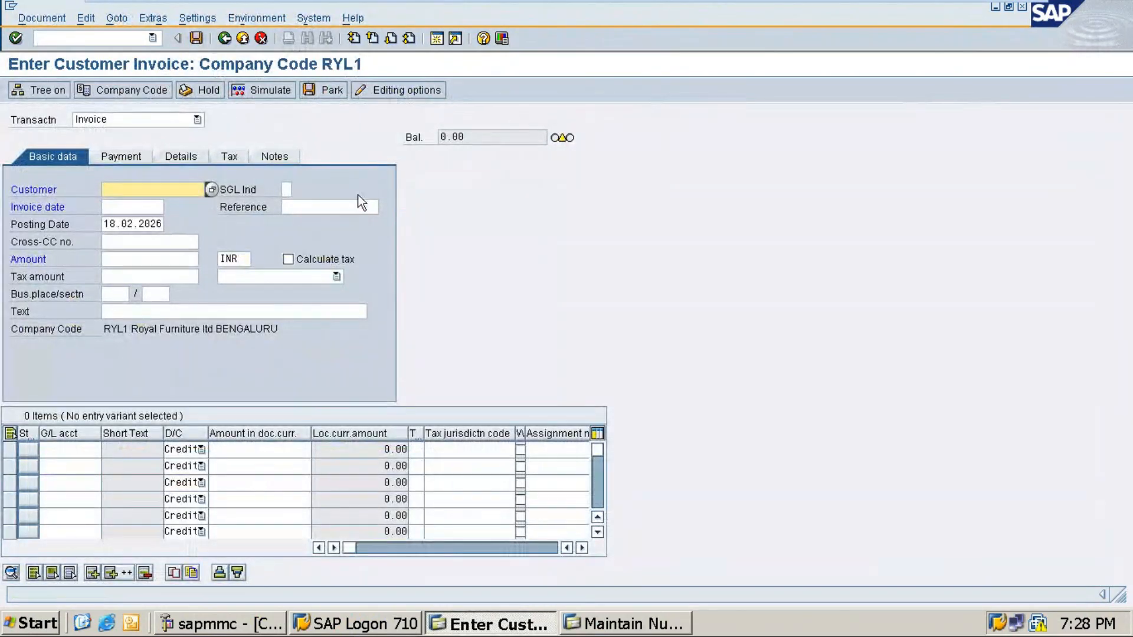
click(209, 190)
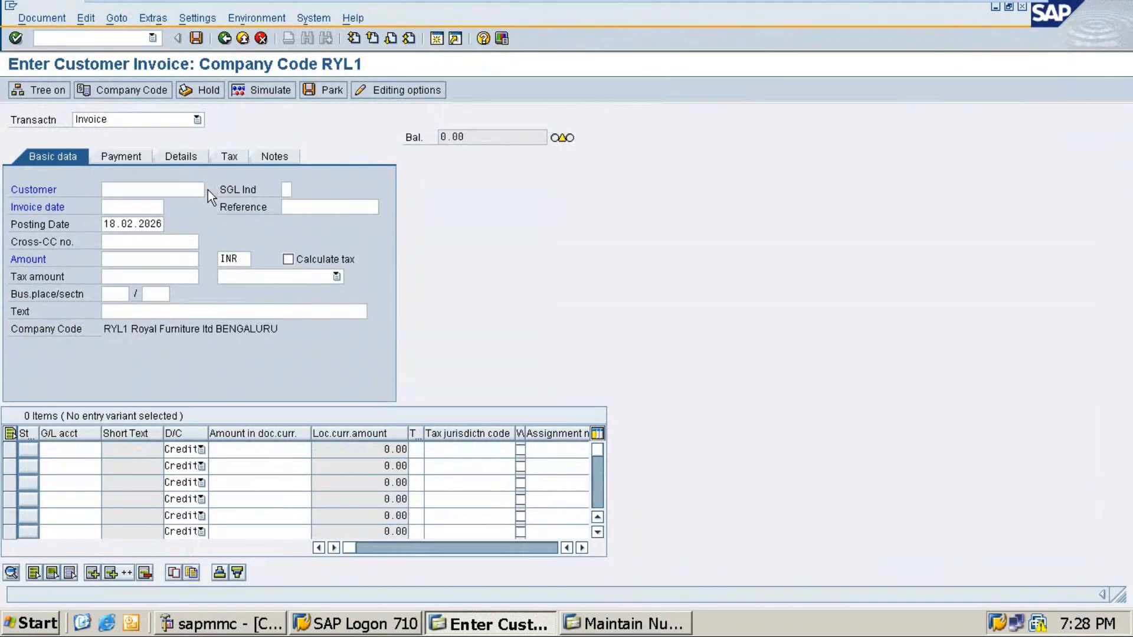
key(Return)
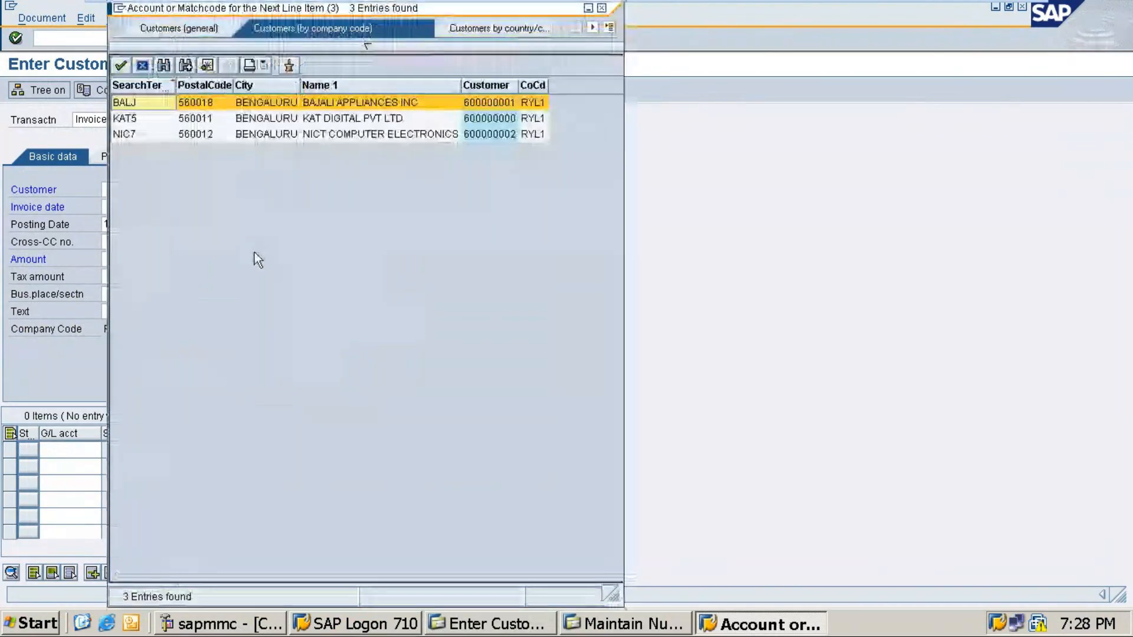
key(Down)
key(Return)
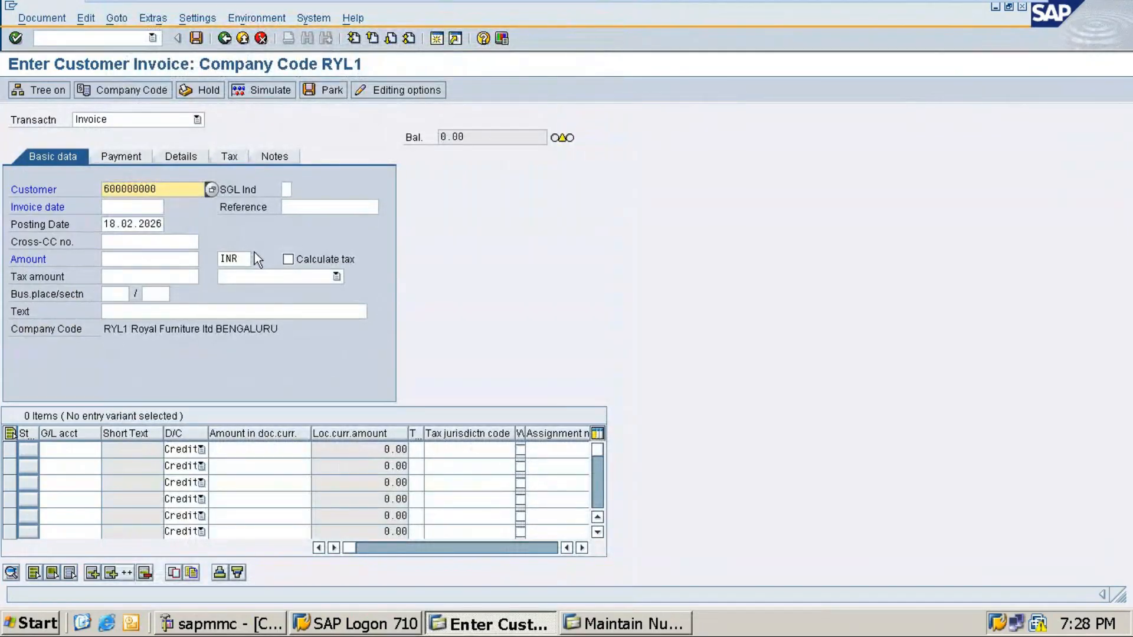
key(Tab)
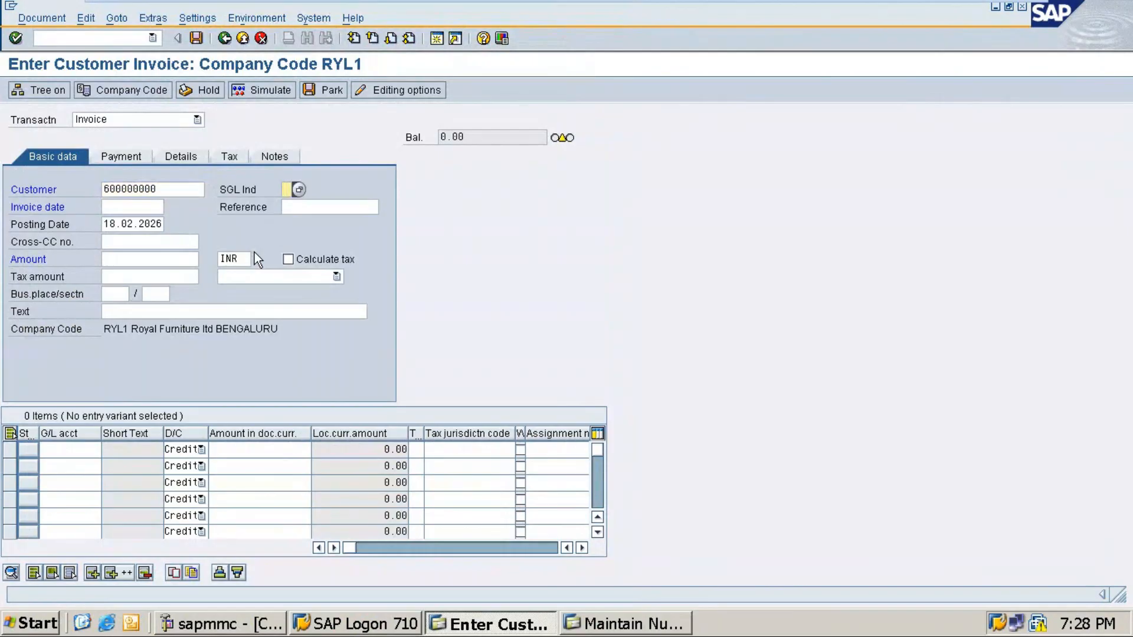
Step: Set the invoice date to 18.02.2026 and the amount to 200000
click(130, 207)
click(175, 208)
double_click(224, 328)
click(103, 261)
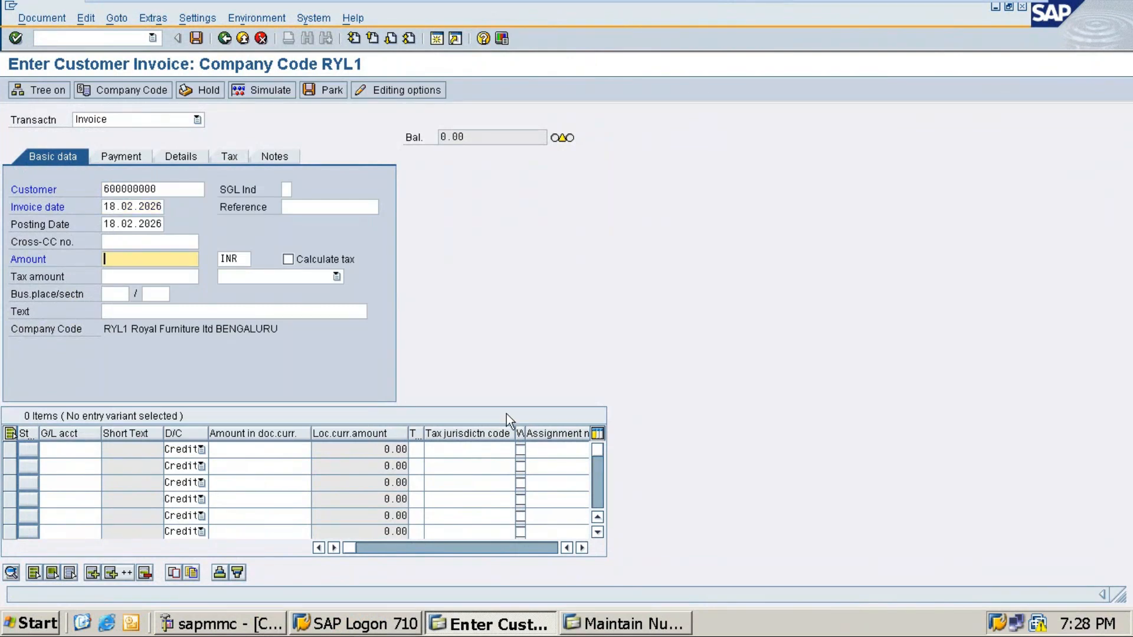
text(200000)
Step: Enter the header text 'Royal Salaes 3' by editing the earlier 'Royal Salaes 2' entry
click(167, 312)
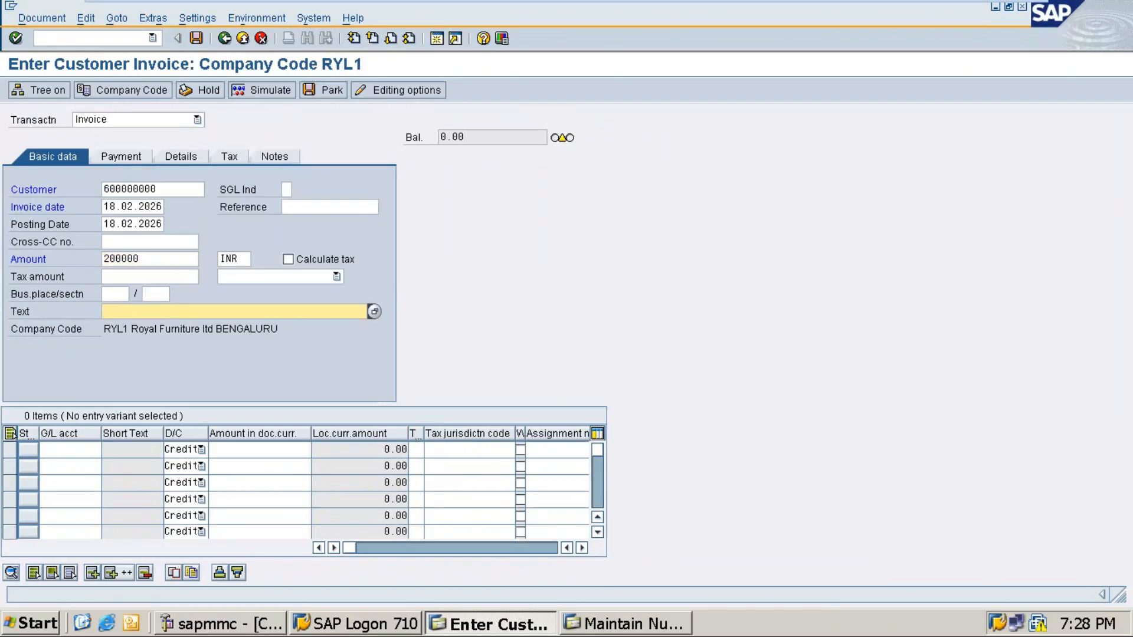
click(167, 311)
key(Down)
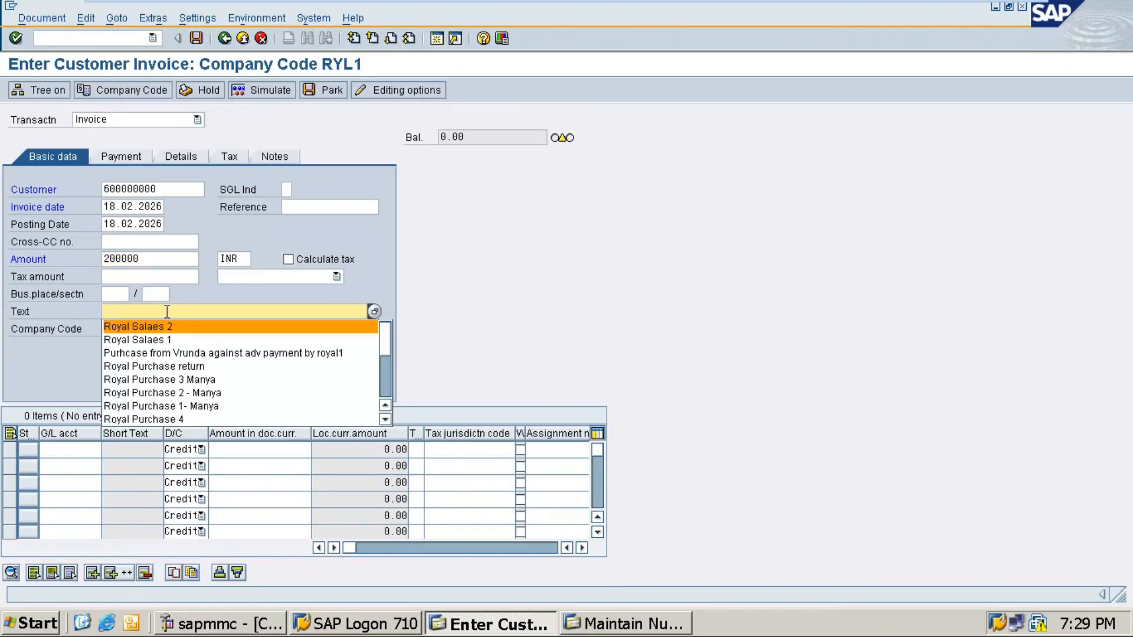
key(Return)
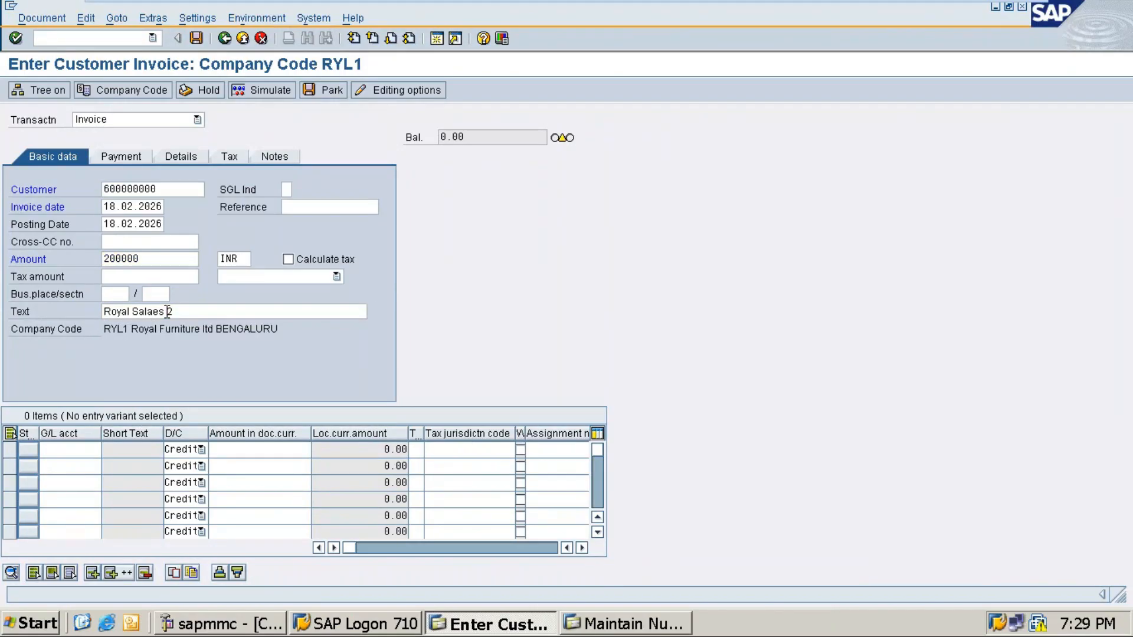
click(218, 308)
key(BackSpace)
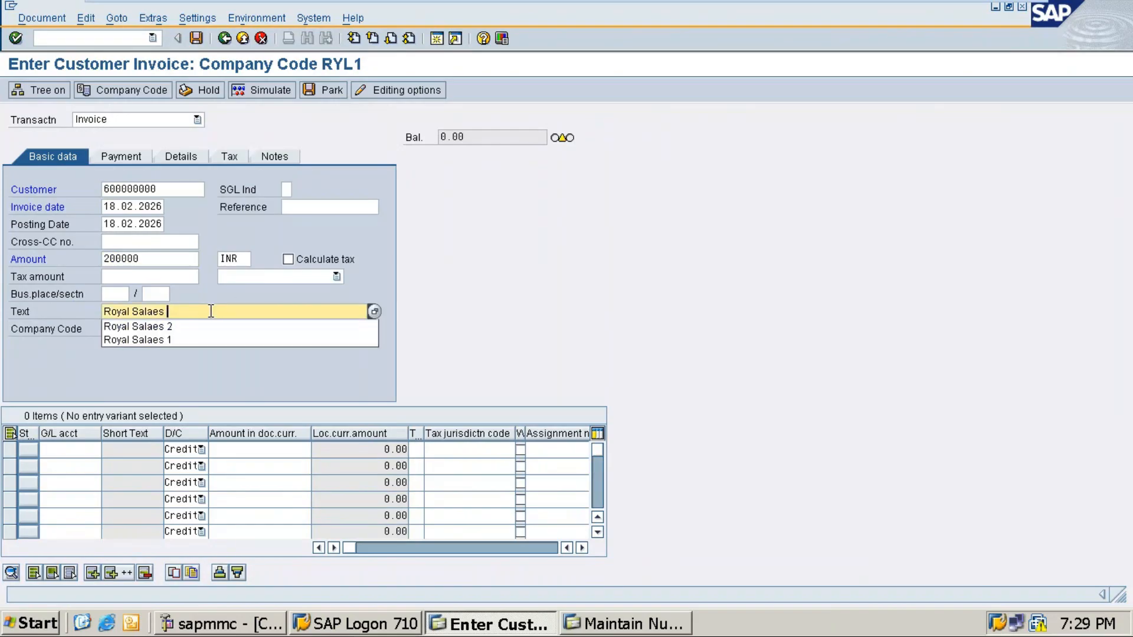
text(3)
Step: Choose the Sales G/L account for the first line item
click(69, 449)
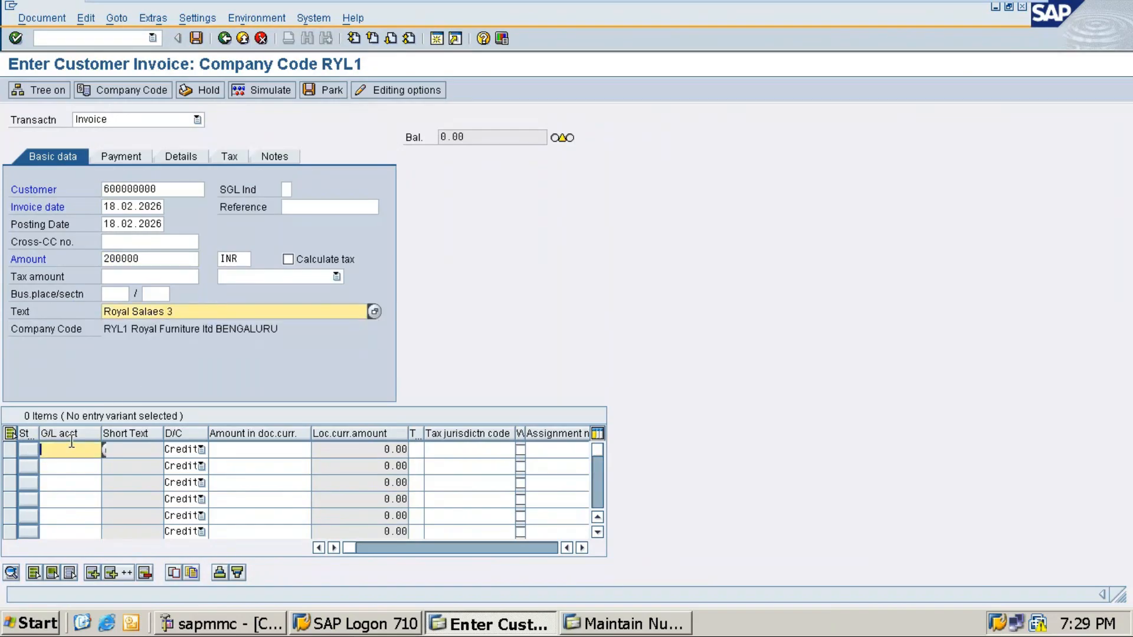
click(109, 452)
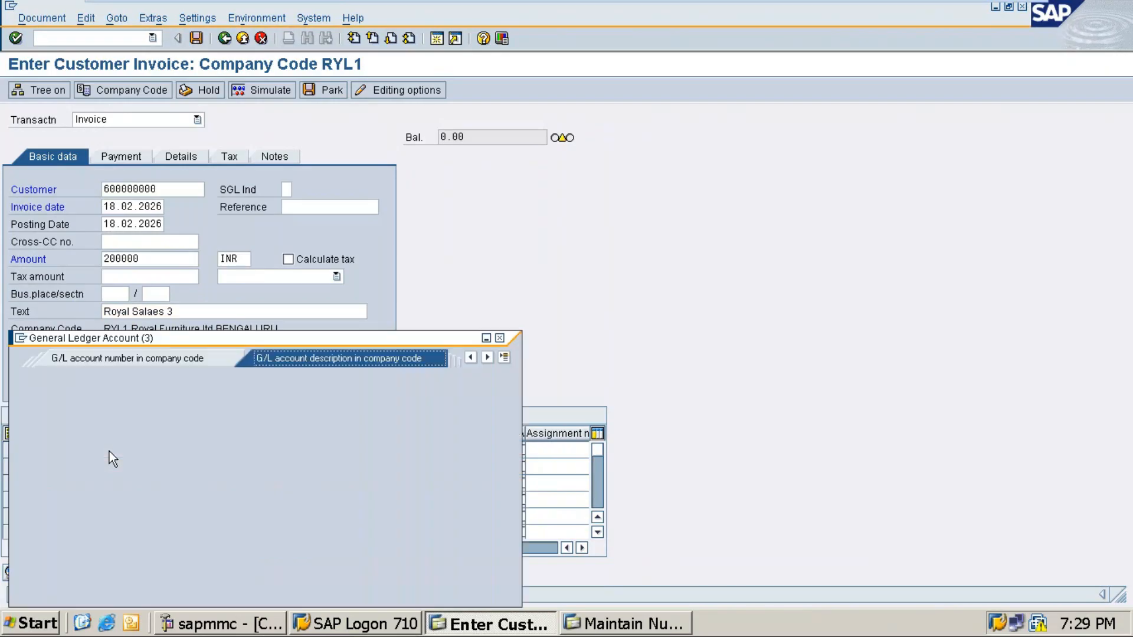
key(Return)
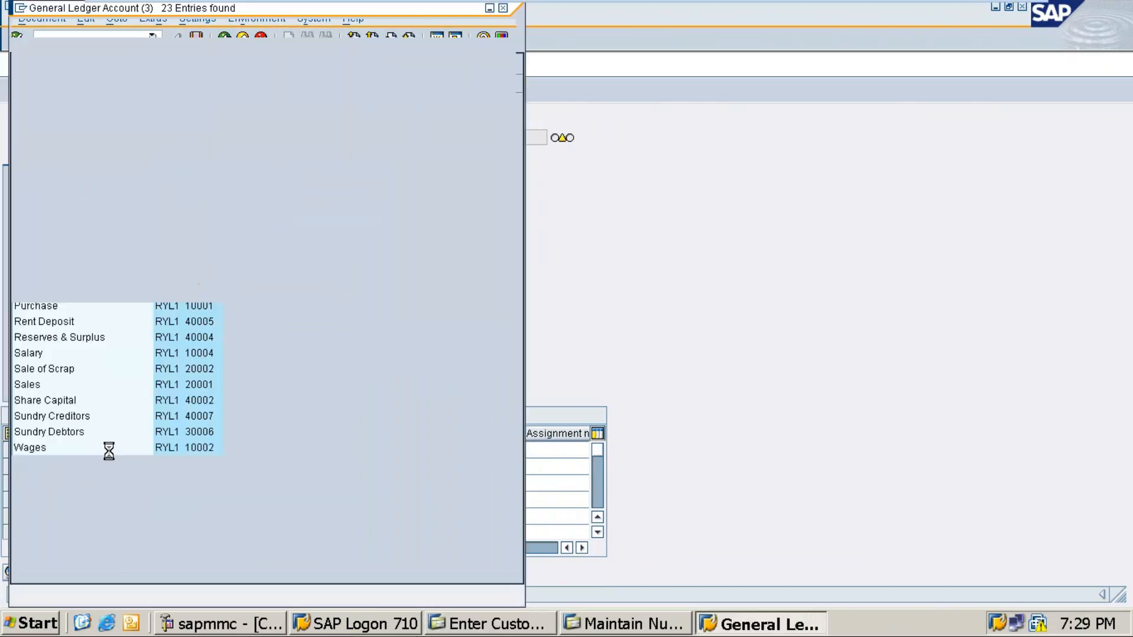
double_click(30, 387)
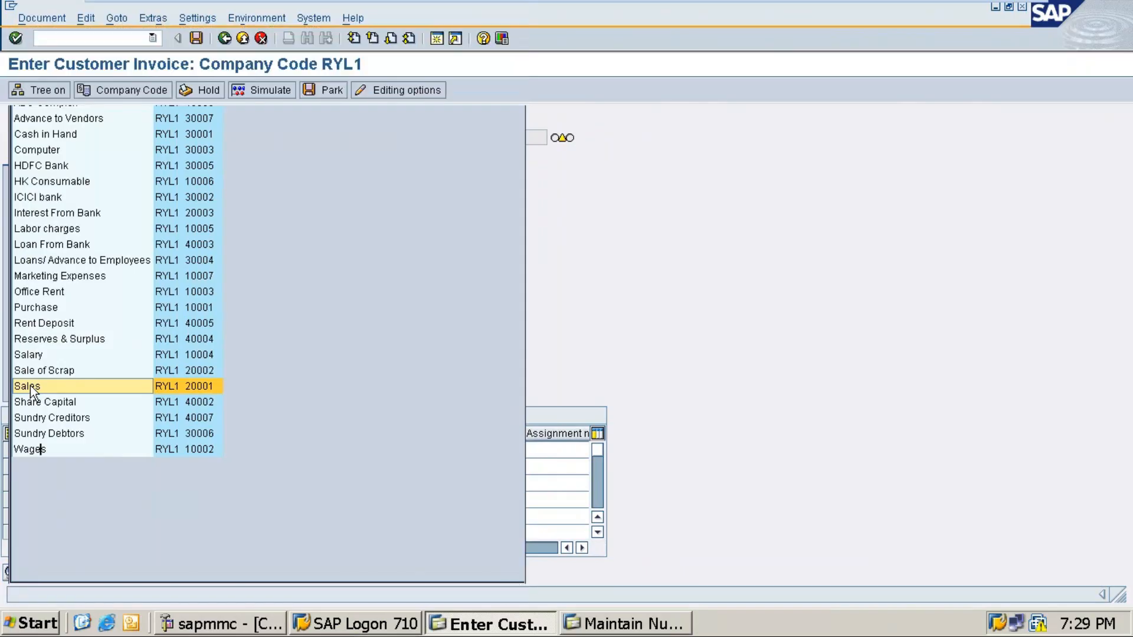
Step: Enter * as the Sales line amount and + as its text, giving a 200,000.00 credit
key(Tab)
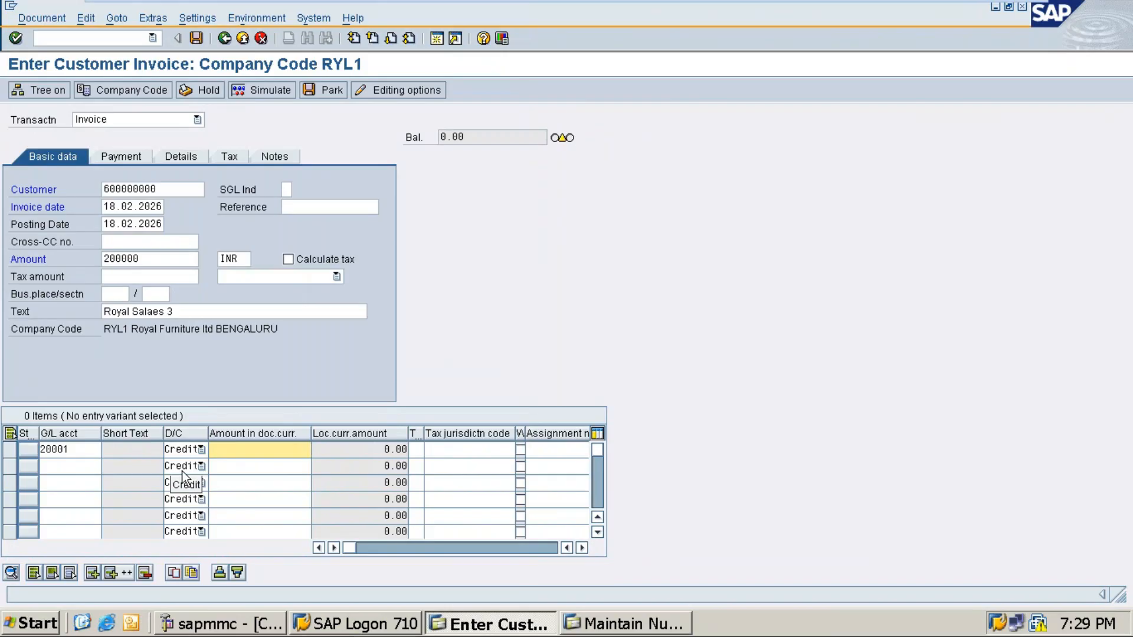
text(*)
key(Tab)
key(Tab)
key(Tab)
key(Tab)
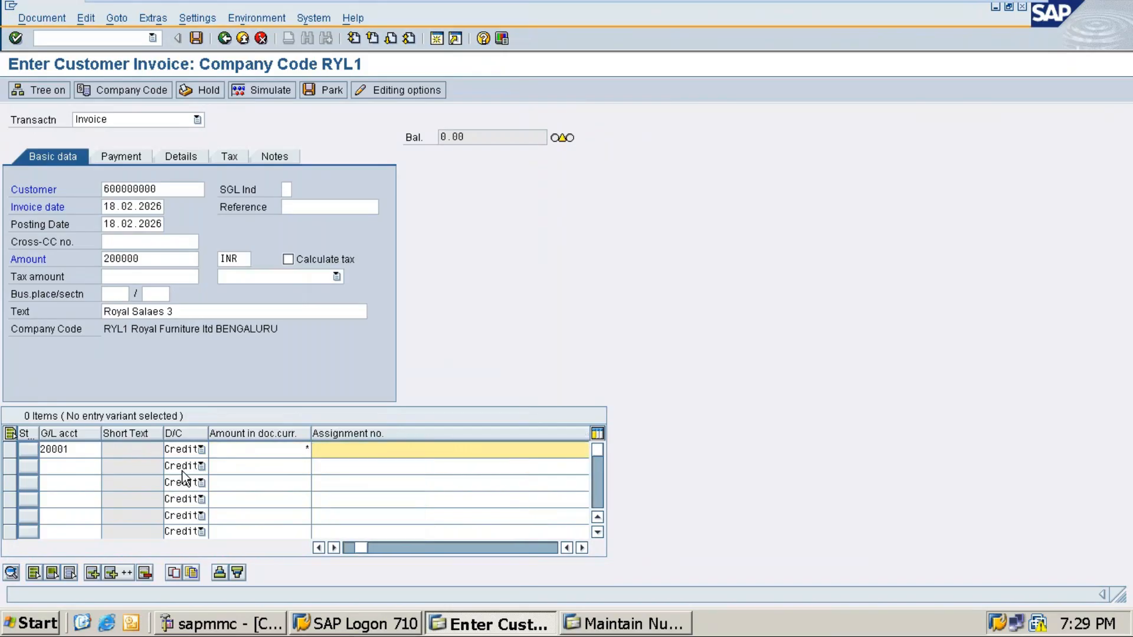
key(Tab)
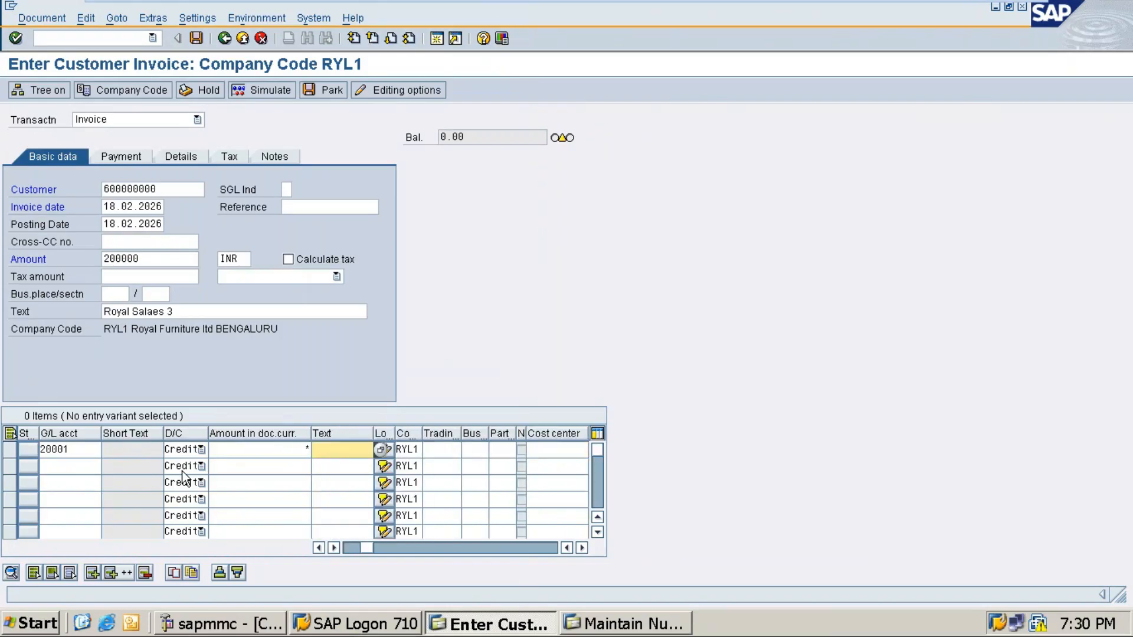
text(+)
Step: Enter business area RYLB on the Details tab, simulate, and post the invoice as document 1503
click(181, 157)
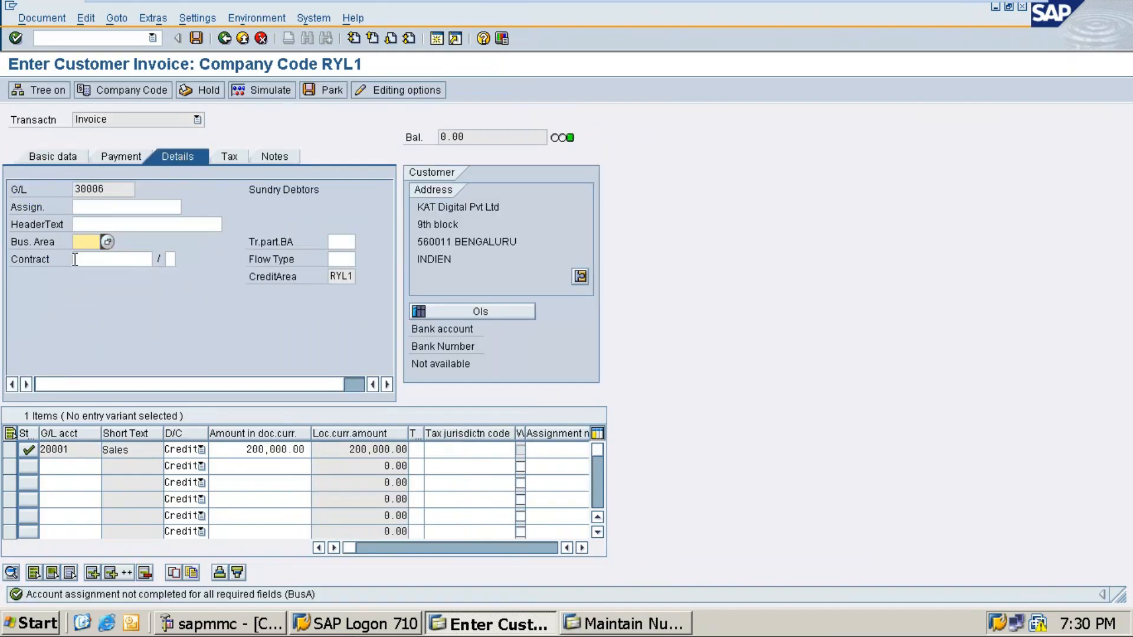
text(rylb)
click(270, 94)
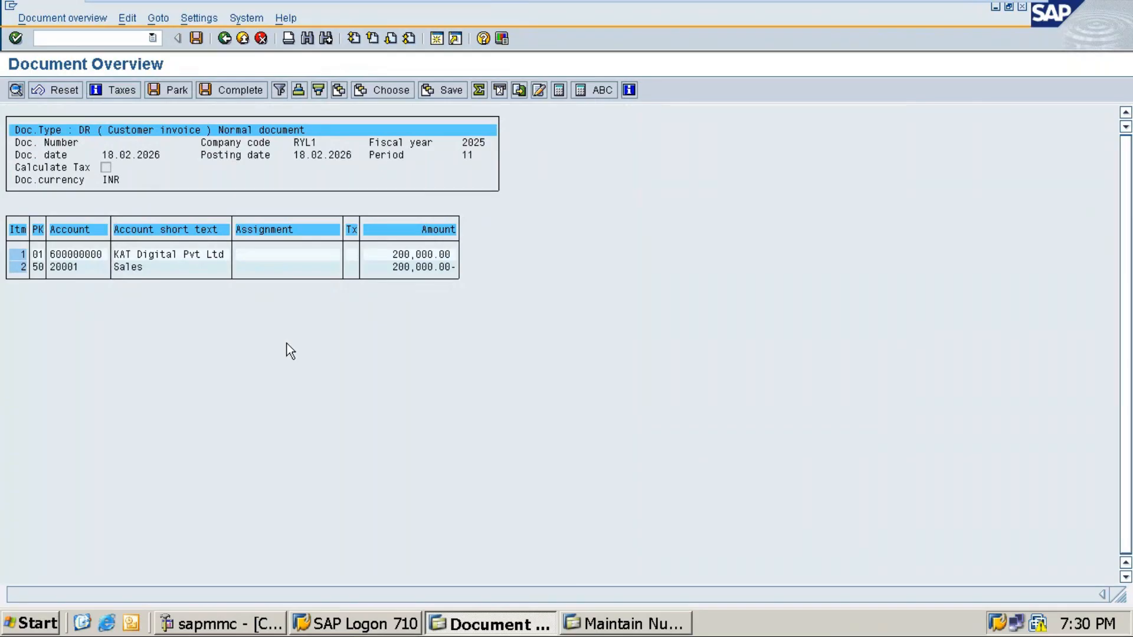
click(196, 39)
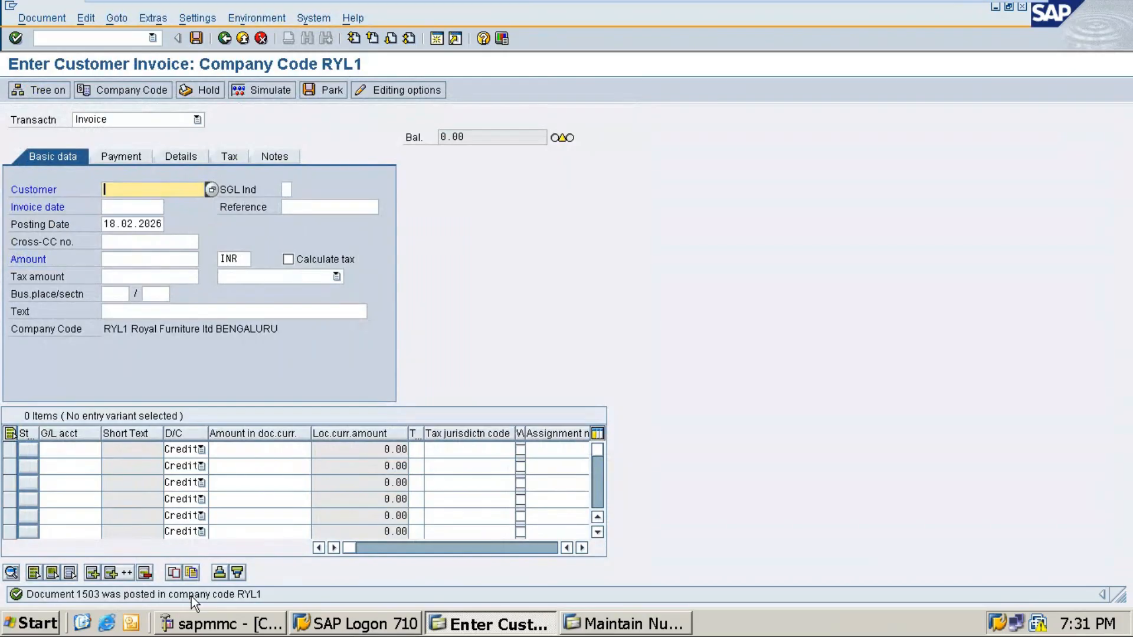
Step: Add Word note item 5: Sales of goods to KAT Digital pvt ltd for Rs. 175000 on credit
key(alt+Tab)
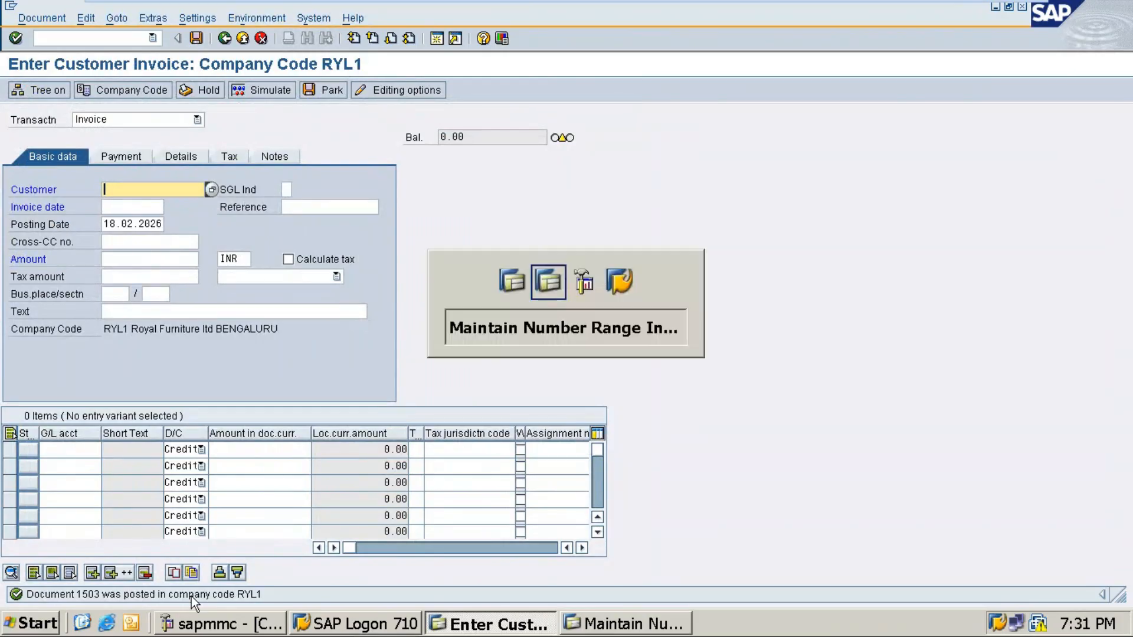
click(987, 11)
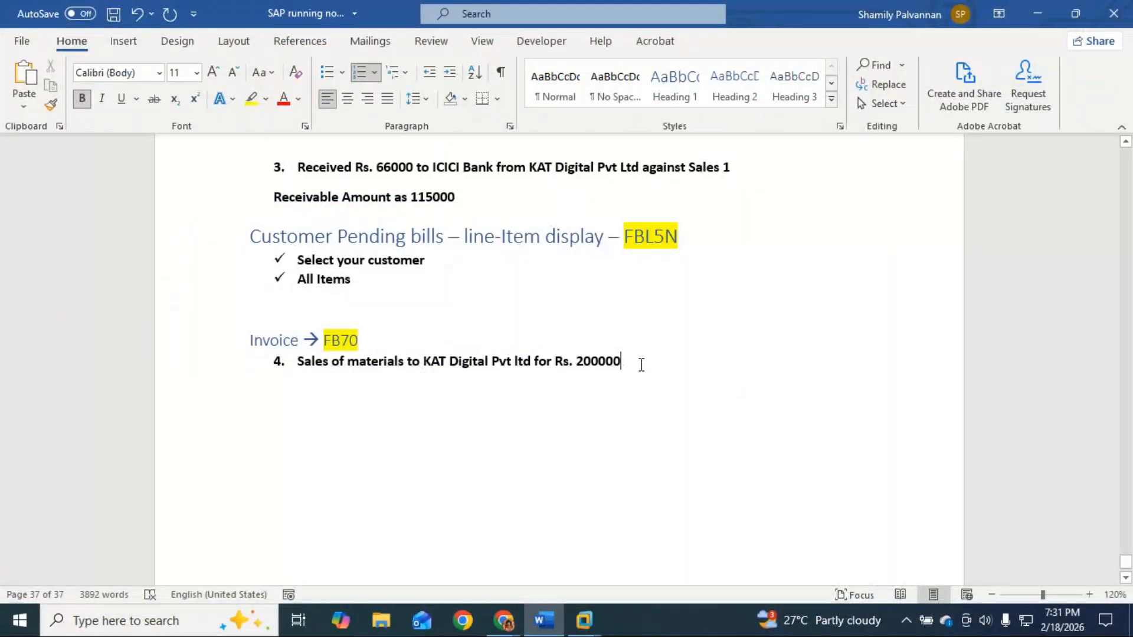
key(Return)
text(Sal)
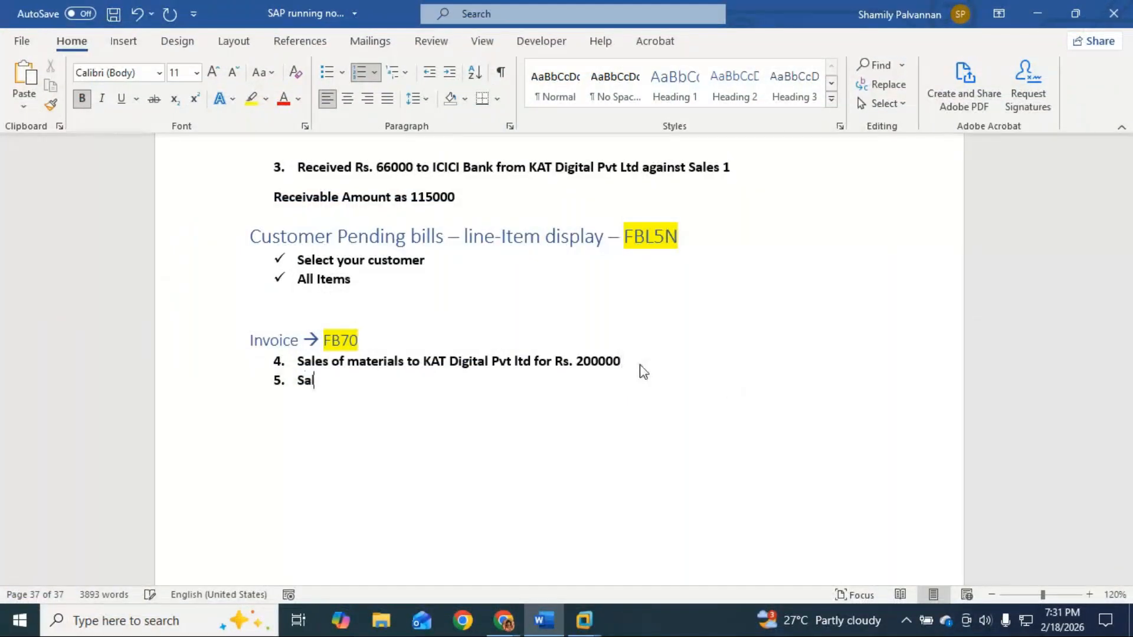
text(es of goods to)
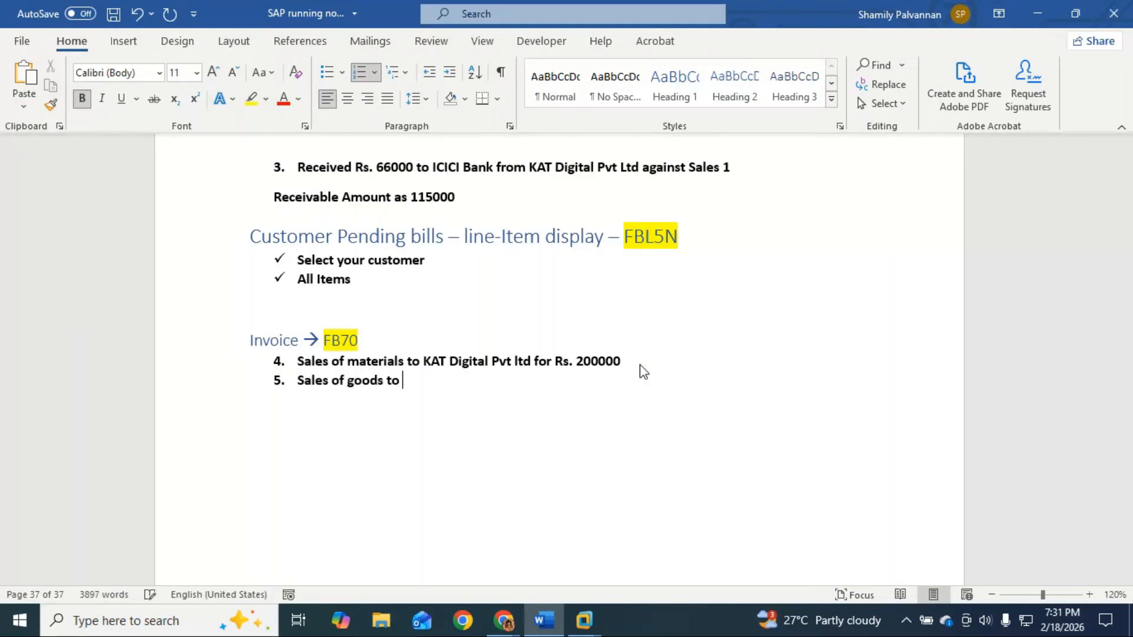
text( KAR)
key(BackSpace)
text(T Digital pvt ltd for Rs. 175000 on credit)
Step: Trim ' on credit' from note item 5, start item 6, and go back to SAP's invoice form
key(BackSpace)
key(BackSpace)
key(BackSpace)
key(BackSpace)
key(BackSpace)
key(BackSpace)
key(BackSpace)
key(BackSpace)
key(BackSpace)
key(BackSpace)
key(Return)
key(alt+Tab)
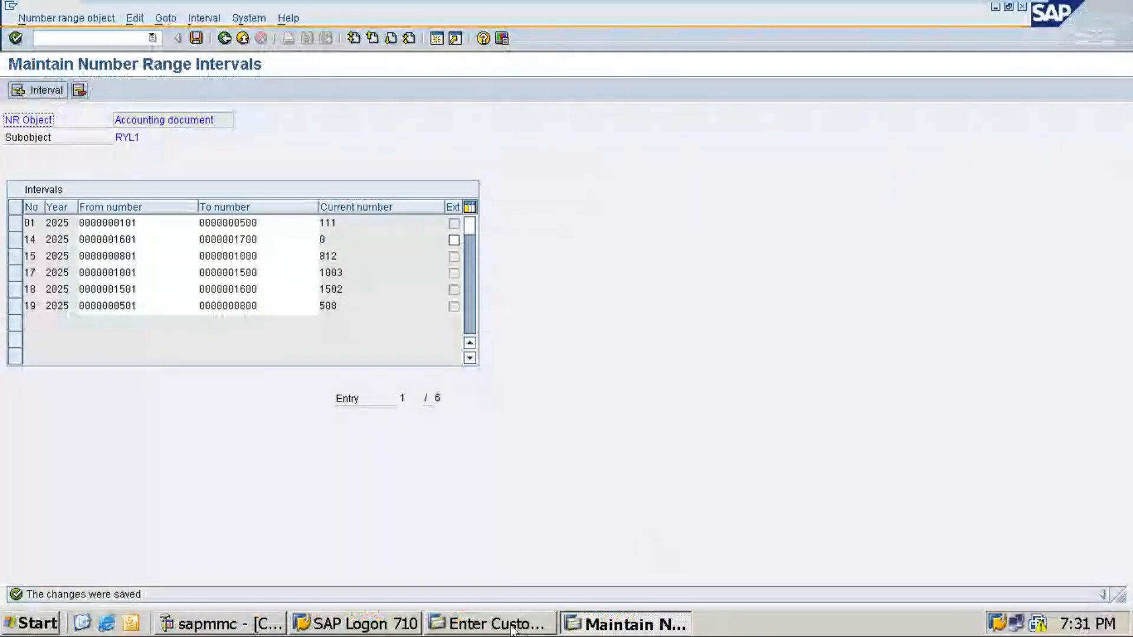
click(492, 624)
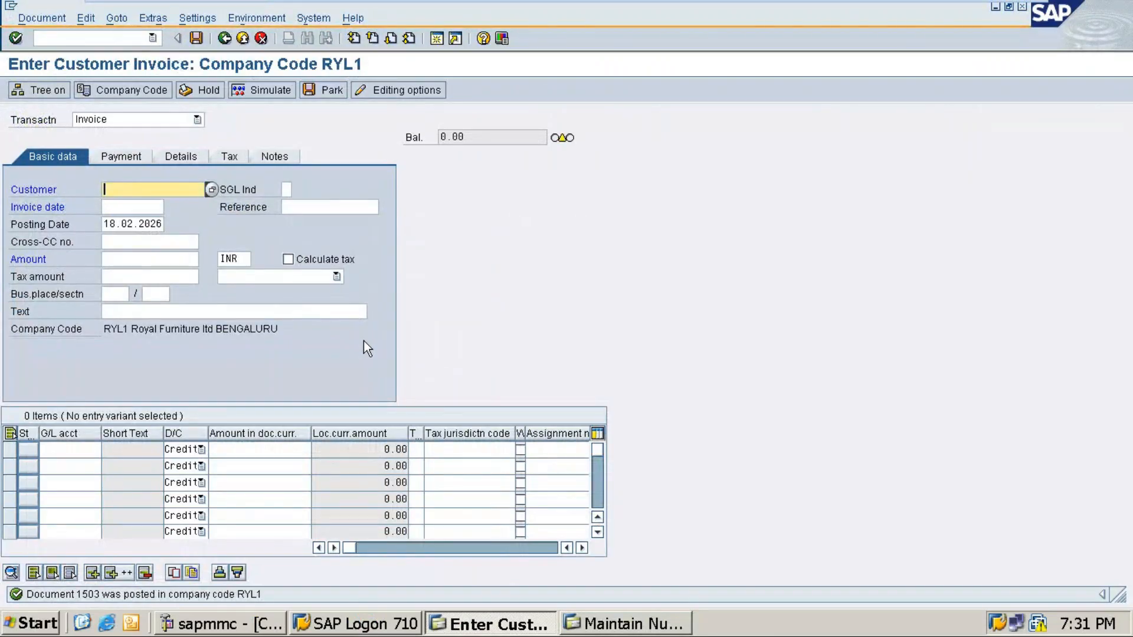
Step: Select KAT Digital as customer, invoice date 18.02.2026 and amount 175000
click(212, 190)
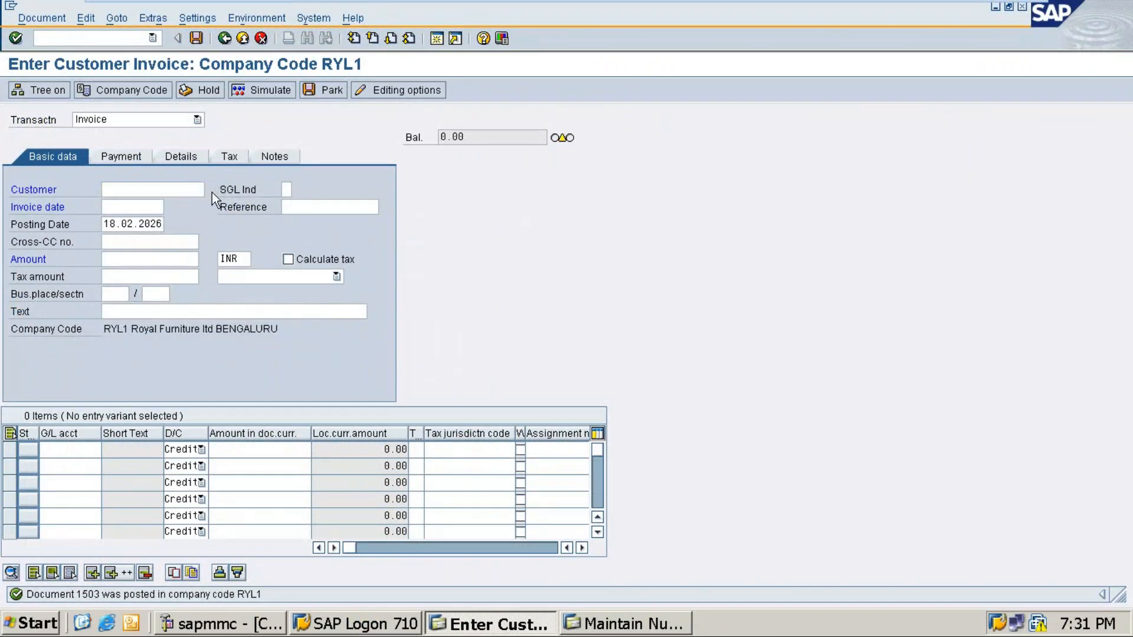
key(Return)
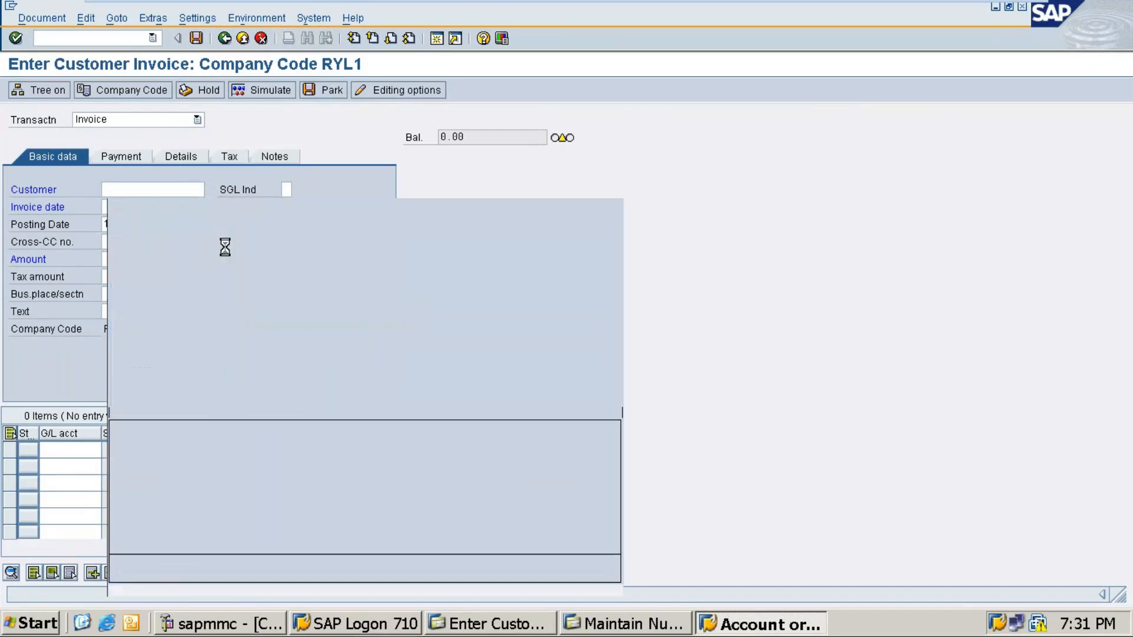
double_click(283, 114)
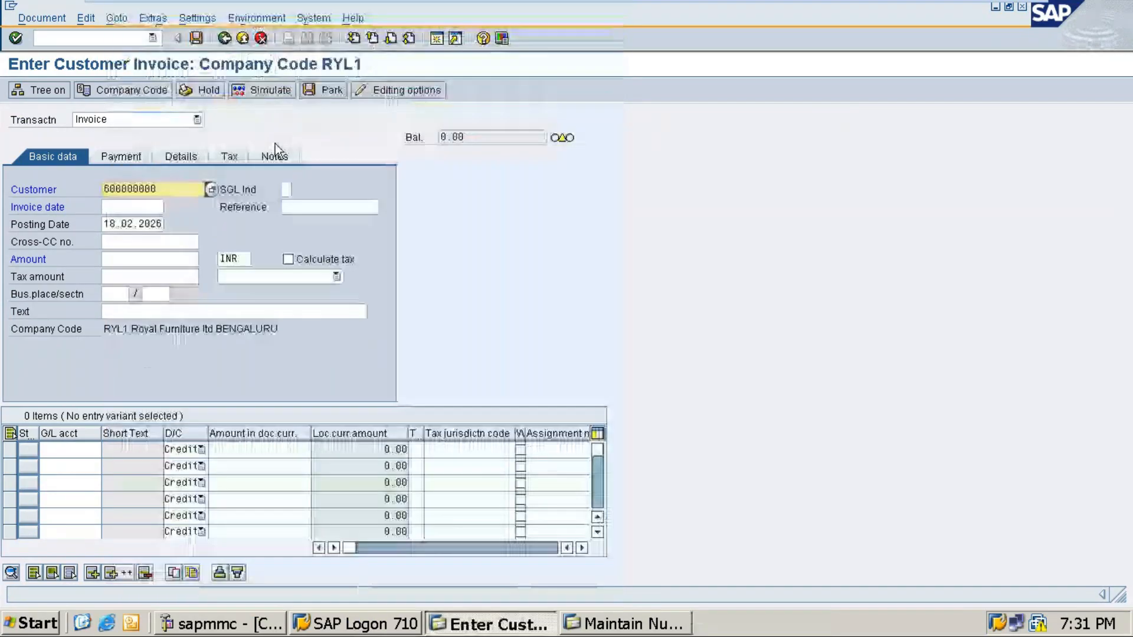
click(147, 207)
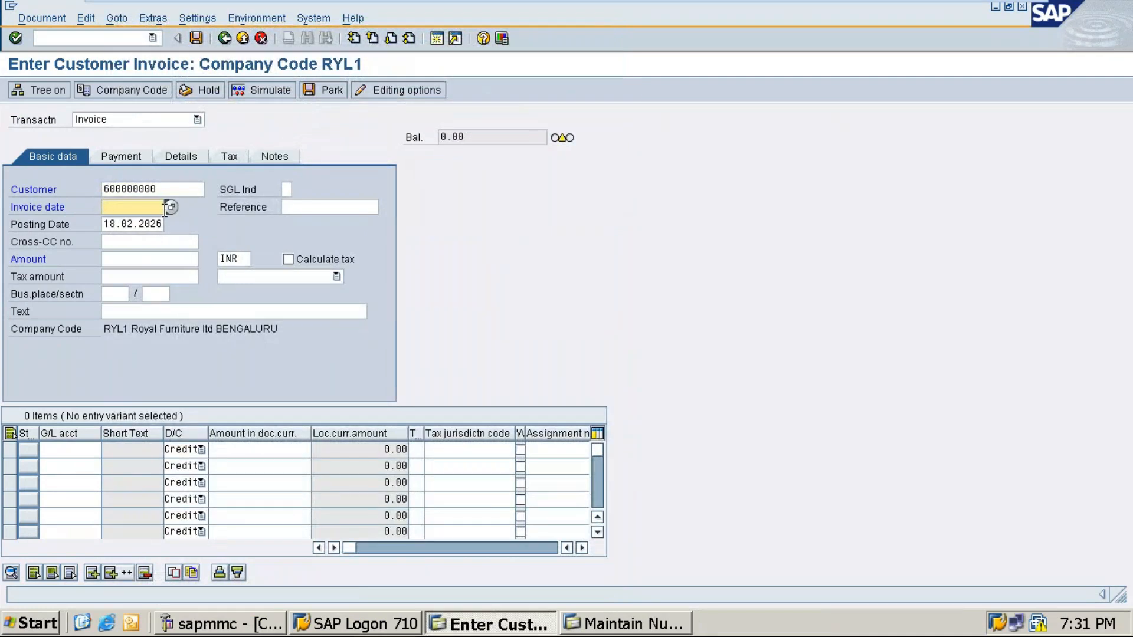
click(170, 207)
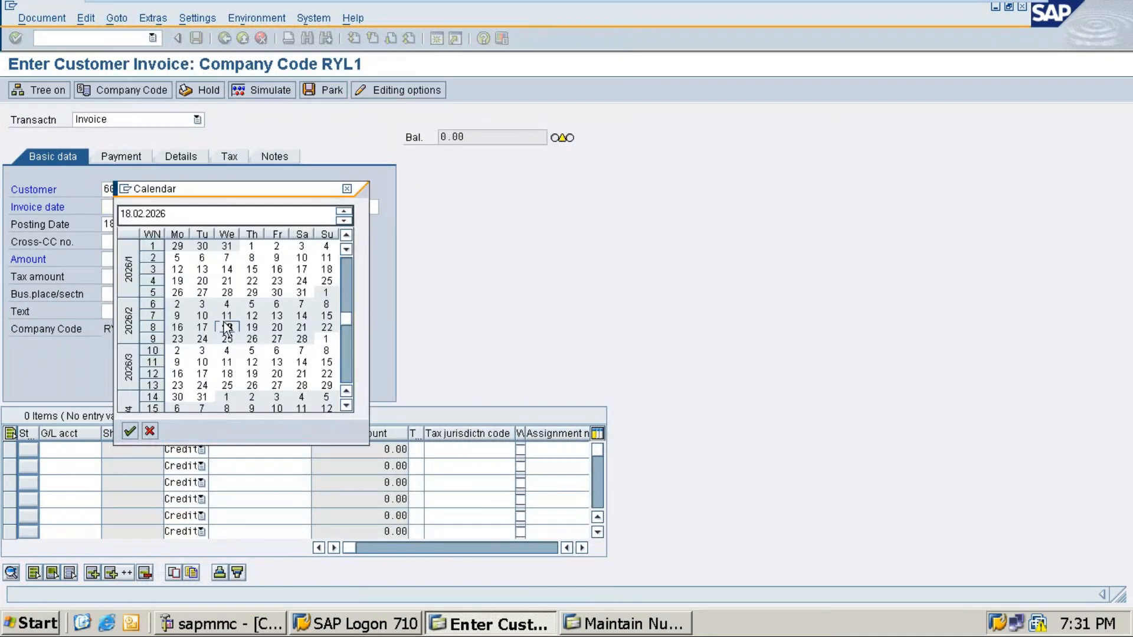
double_click(226, 329)
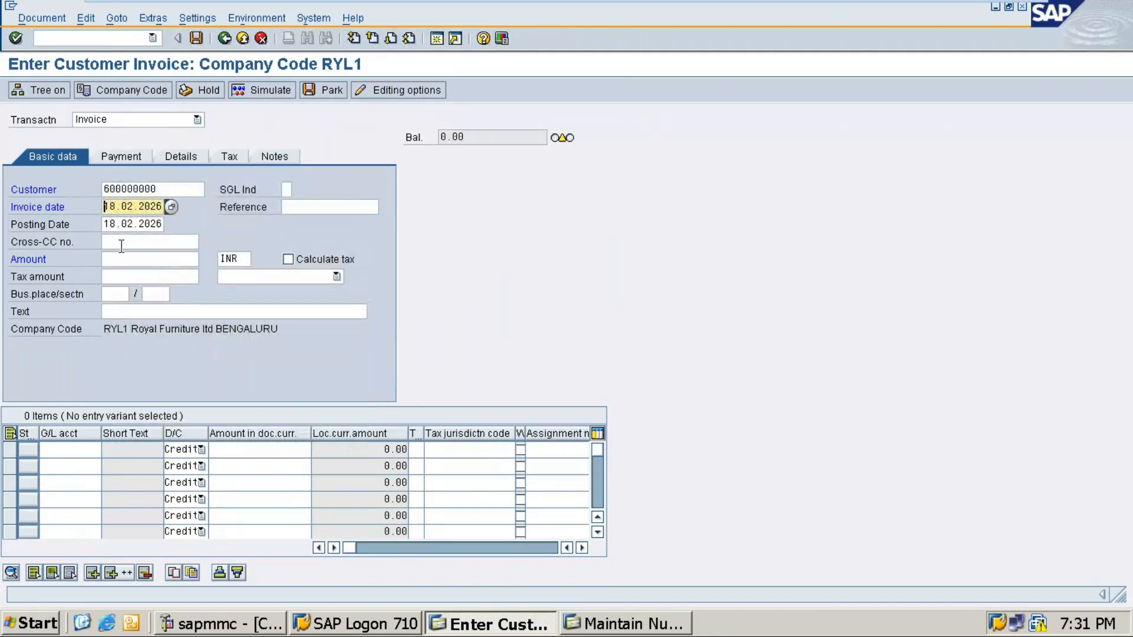
click(121, 260)
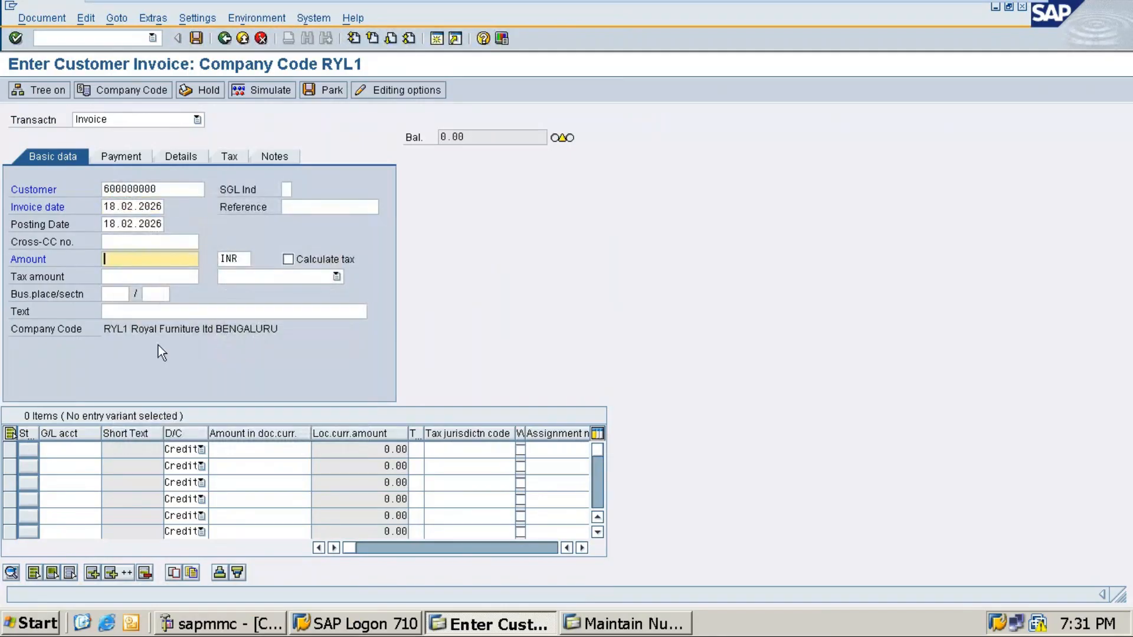
text(175000)
Step: Recall the 'Royal Salaes 3' header text and delete its trailing 3
click(164, 314)
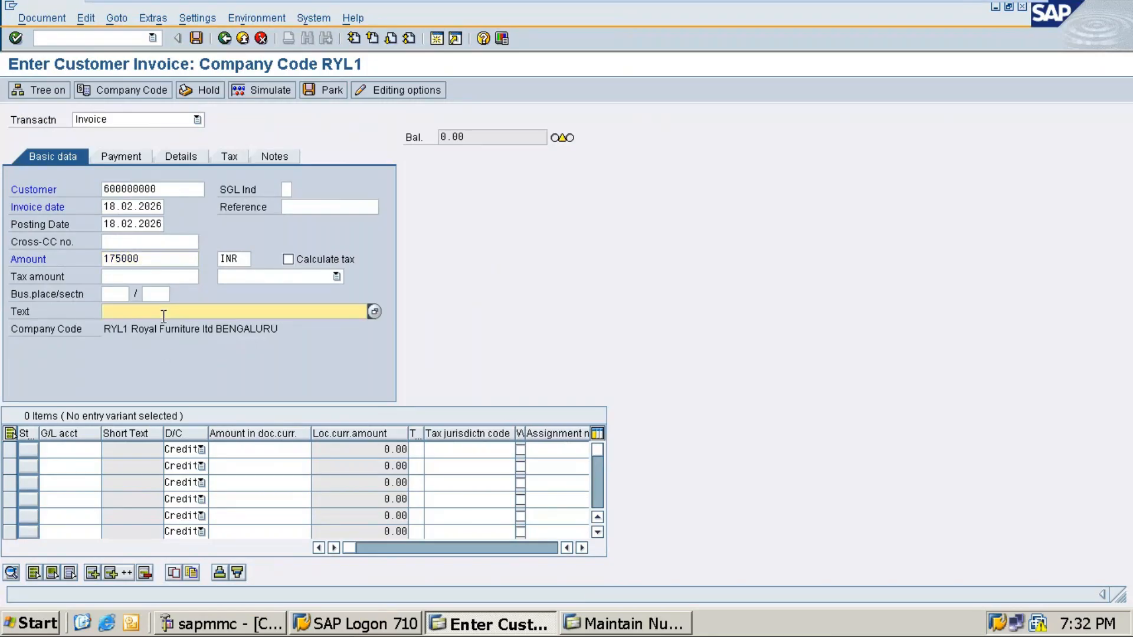
text(Ro)
key(Down)
key(Return)
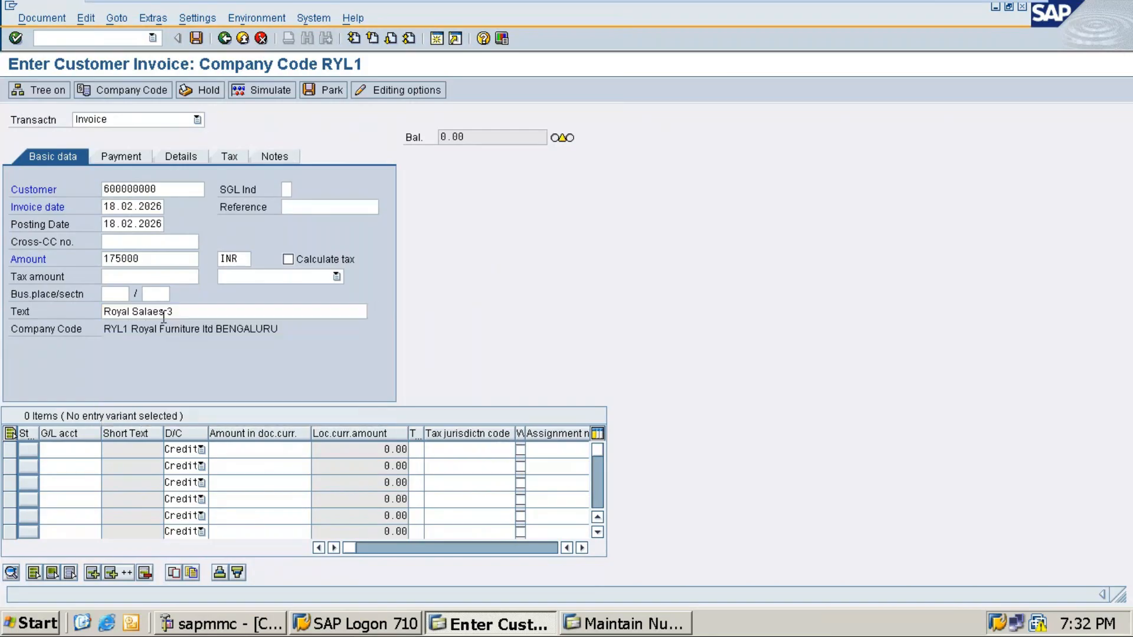
click(167, 311)
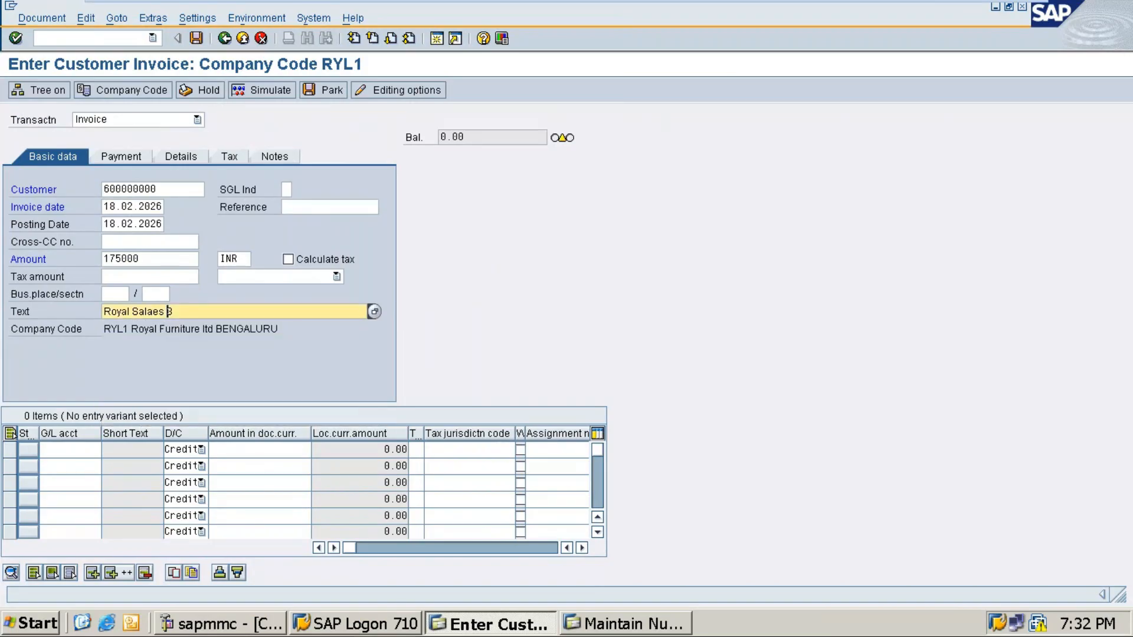
key(Delete)
Step: Finish the text as 'Royal Salaes 4' and add a Sales 20001 line with amount * and text +
text(4)
click(71, 452)
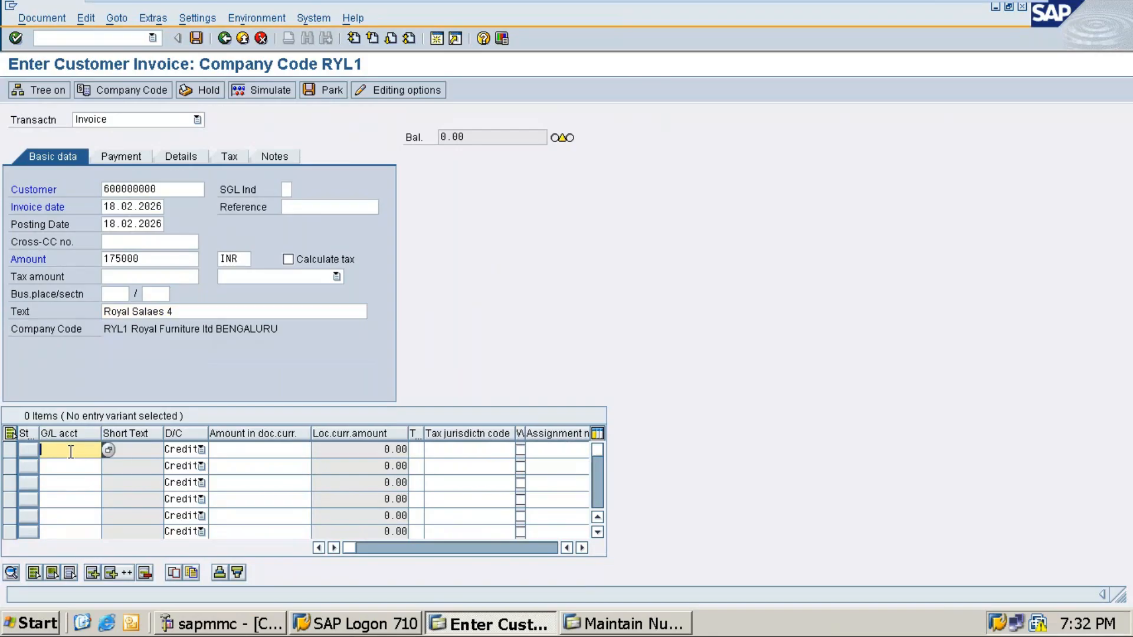
click(109, 451)
key(Return)
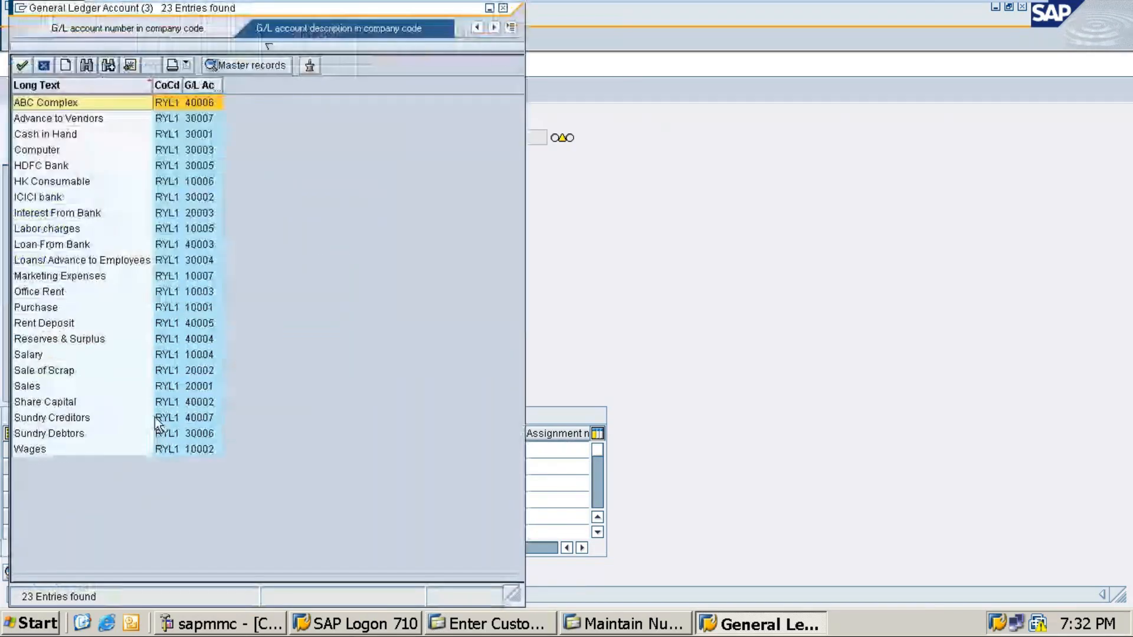
click(26, 387)
click(27, 386)
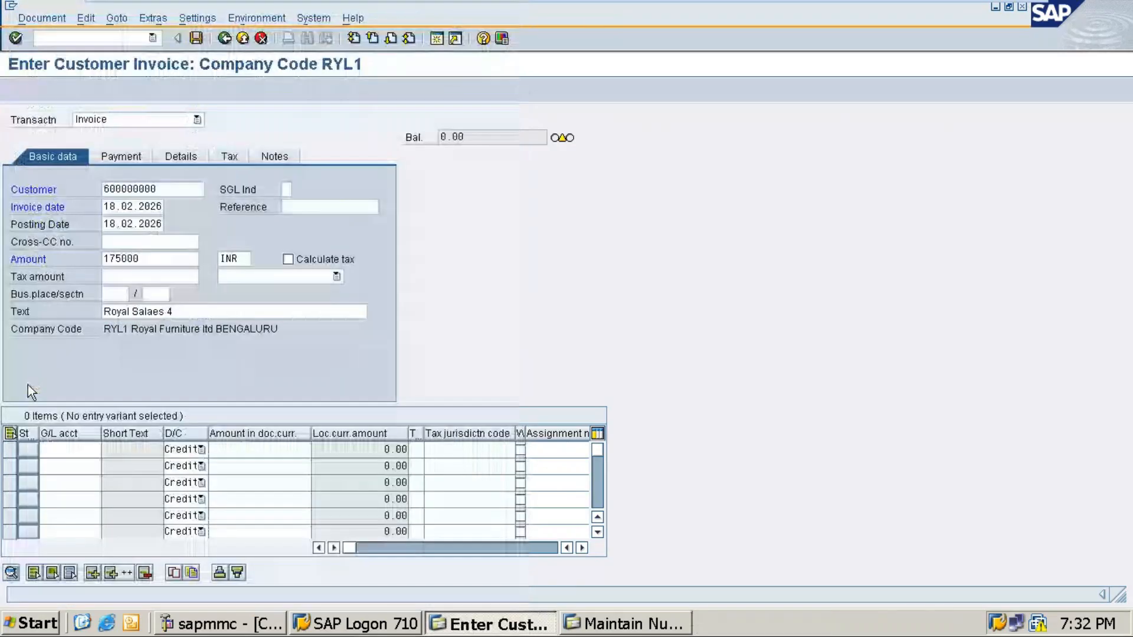
click(238, 449)
text(*)
key(Tab)
key(Tab)
key(Tab)
key(Tab)
key(Tab)
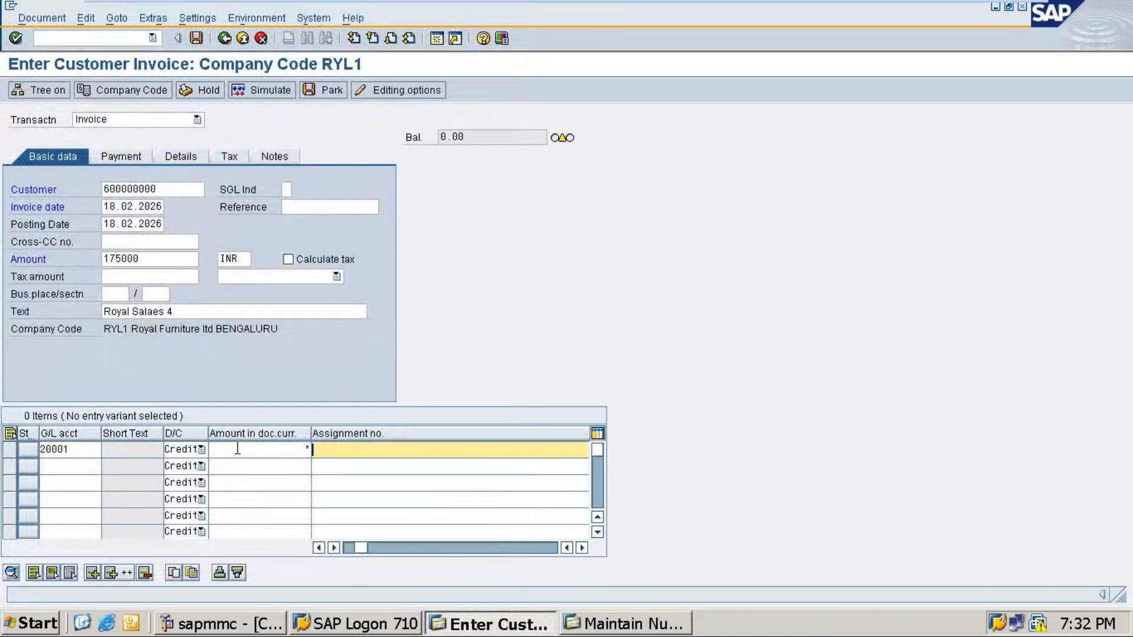
key(Tab)
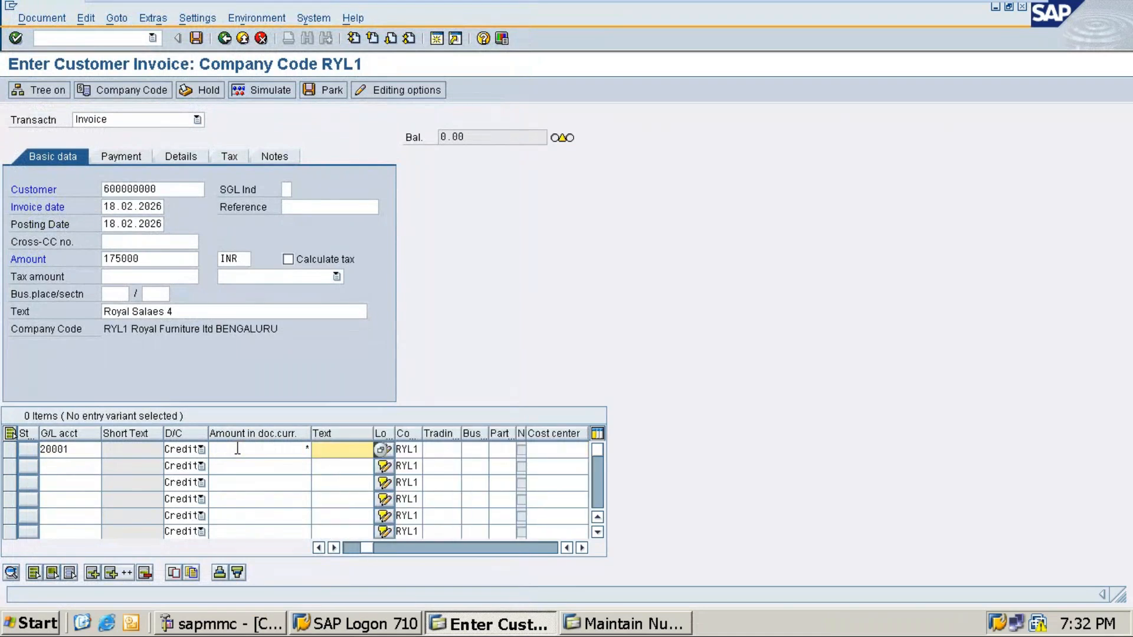
text(+)
Step: Supply business area RYLB and simulate the 175,000 INR posting
click(264, 89)
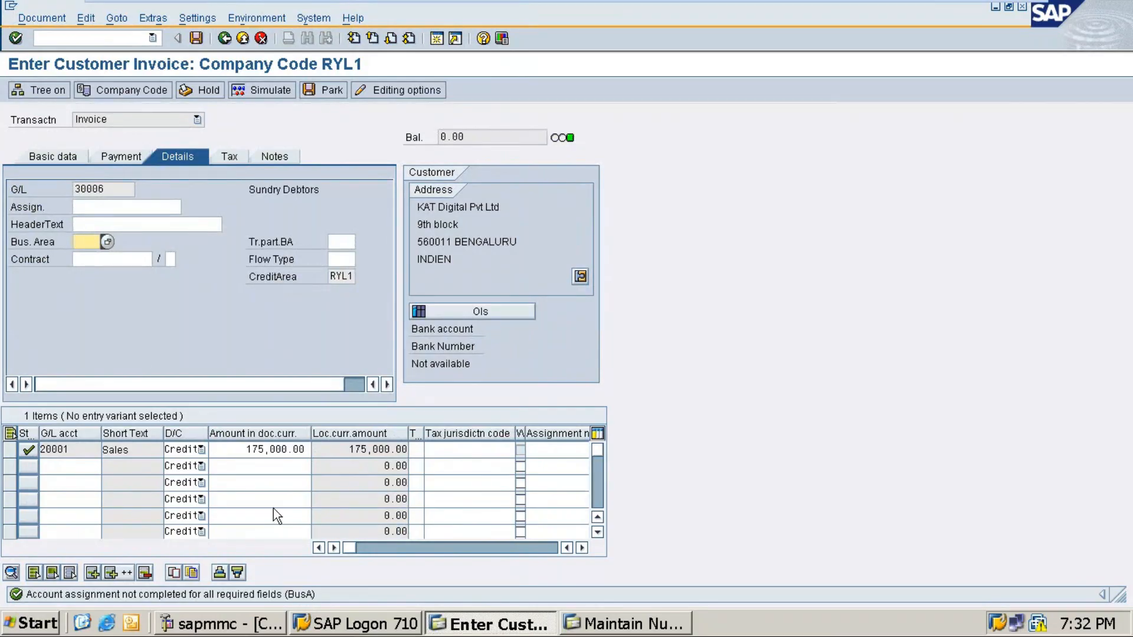
text(rylb)
key(Tab)
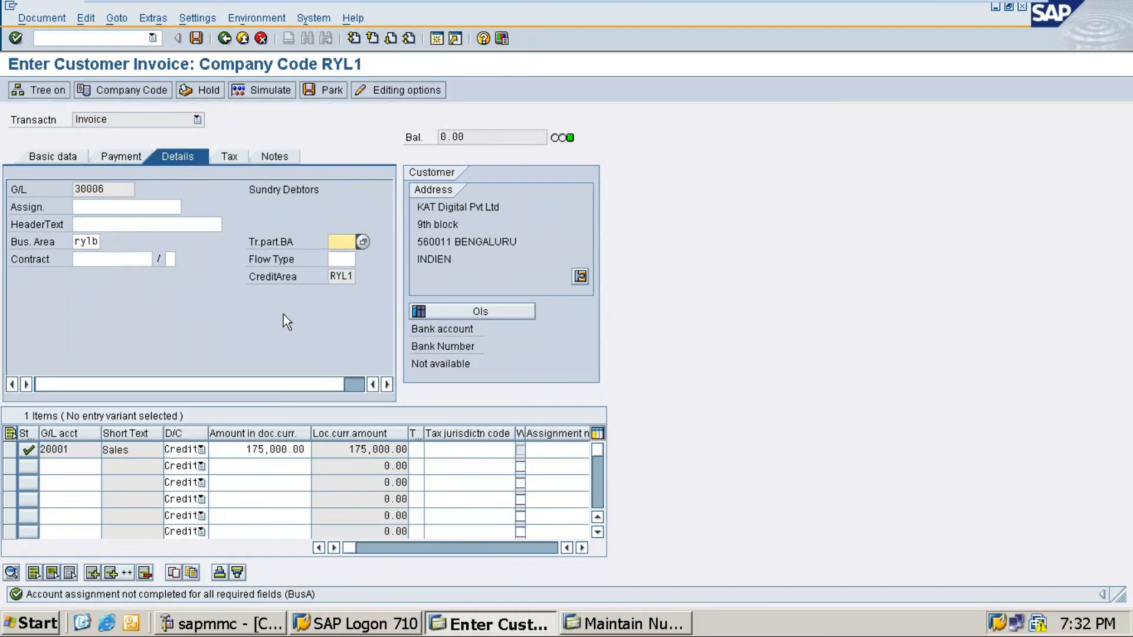
click(287, 91)
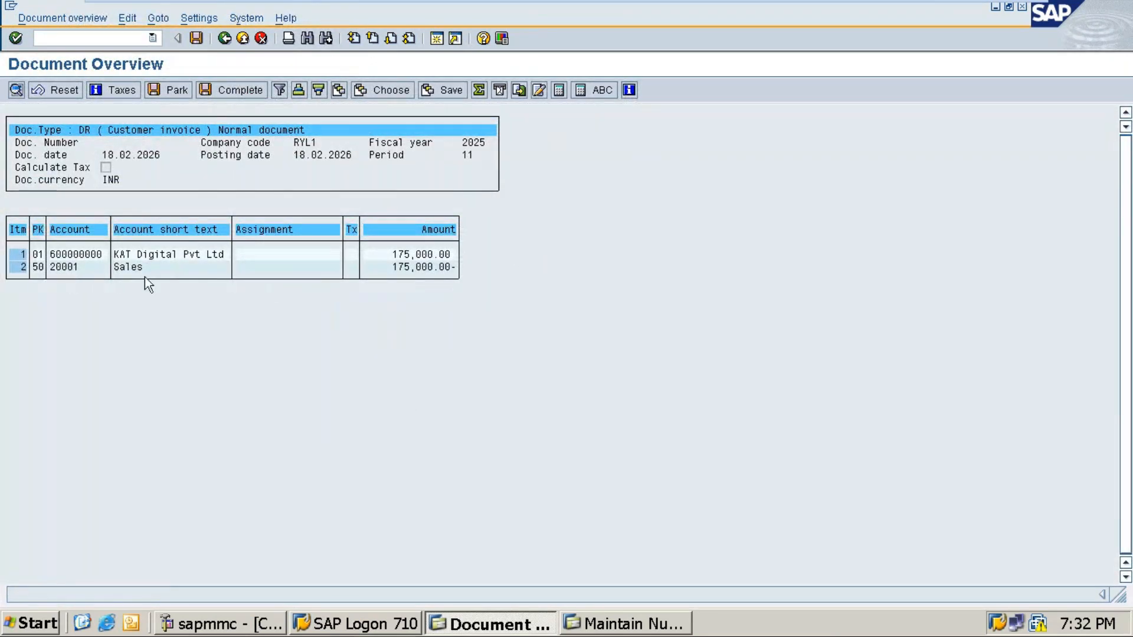
Step: Post the 175,000 INR invoice, creating document 1504 in RYL1
click(189, 36)
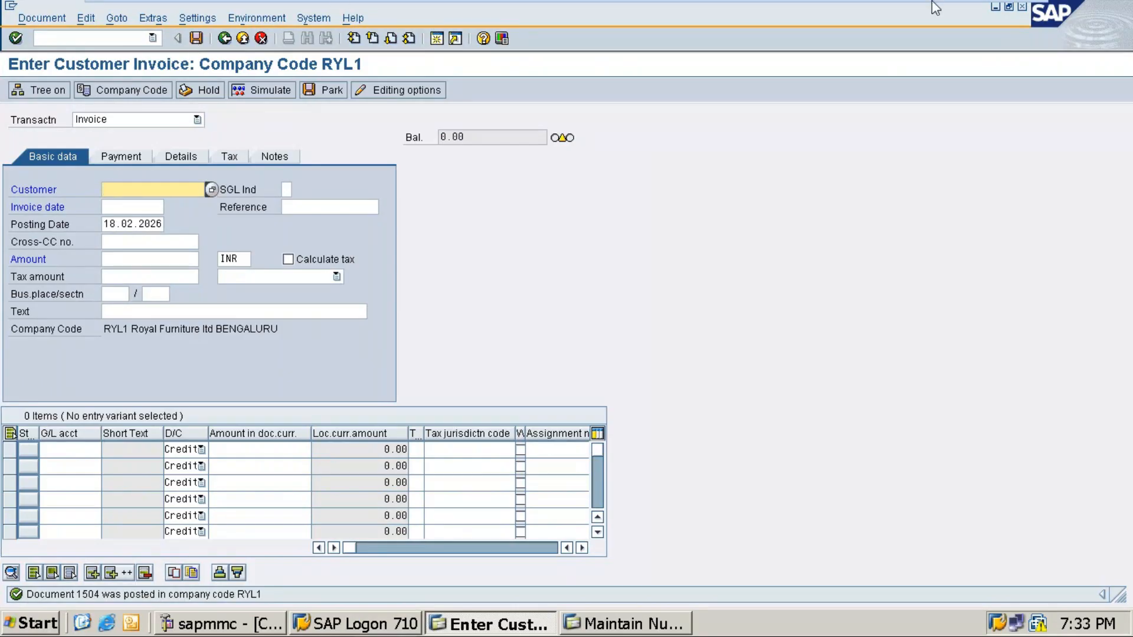
Step: Minimize the SAP VM, bring up the 13-participant GoTo Meeting gallery and unmute your microphone
click(987, 11)
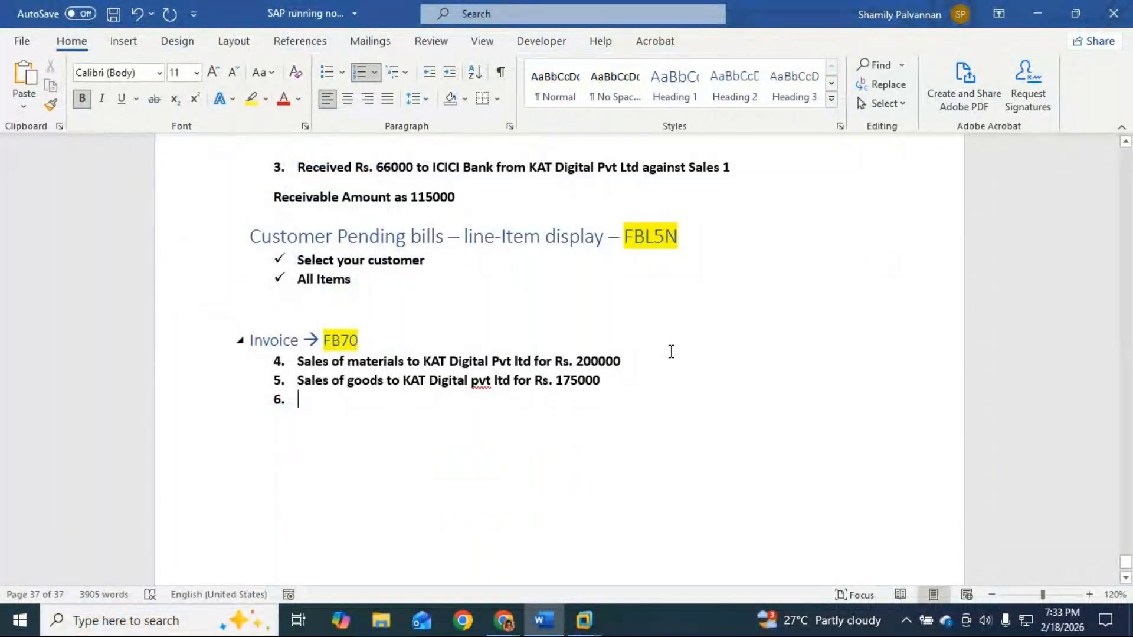
mouse_move(504, 621)
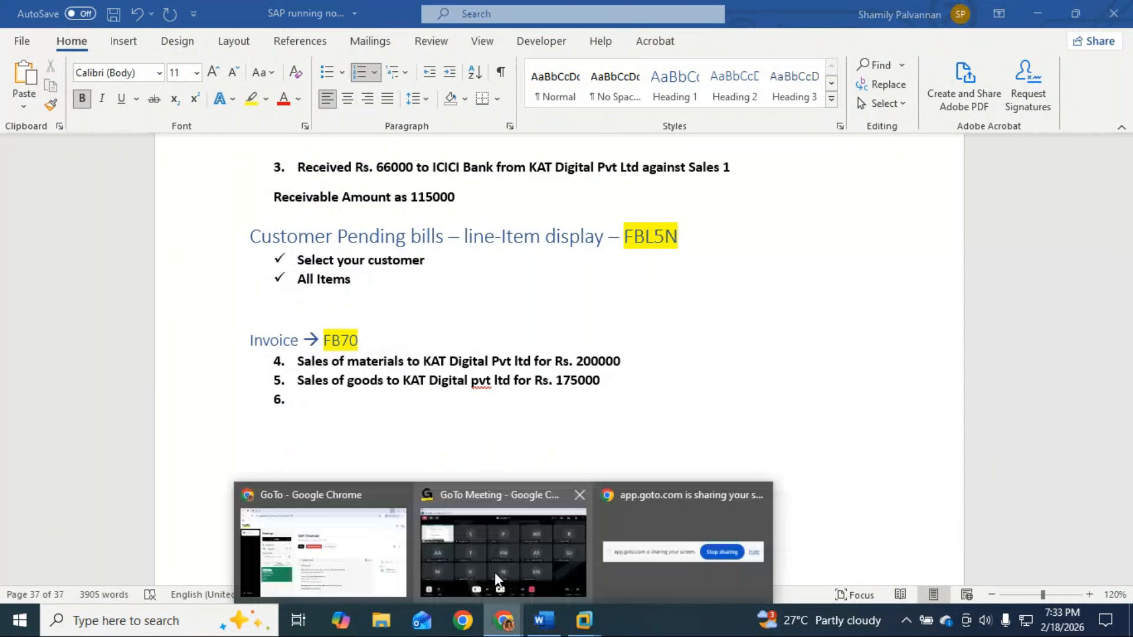
click(562, 577)
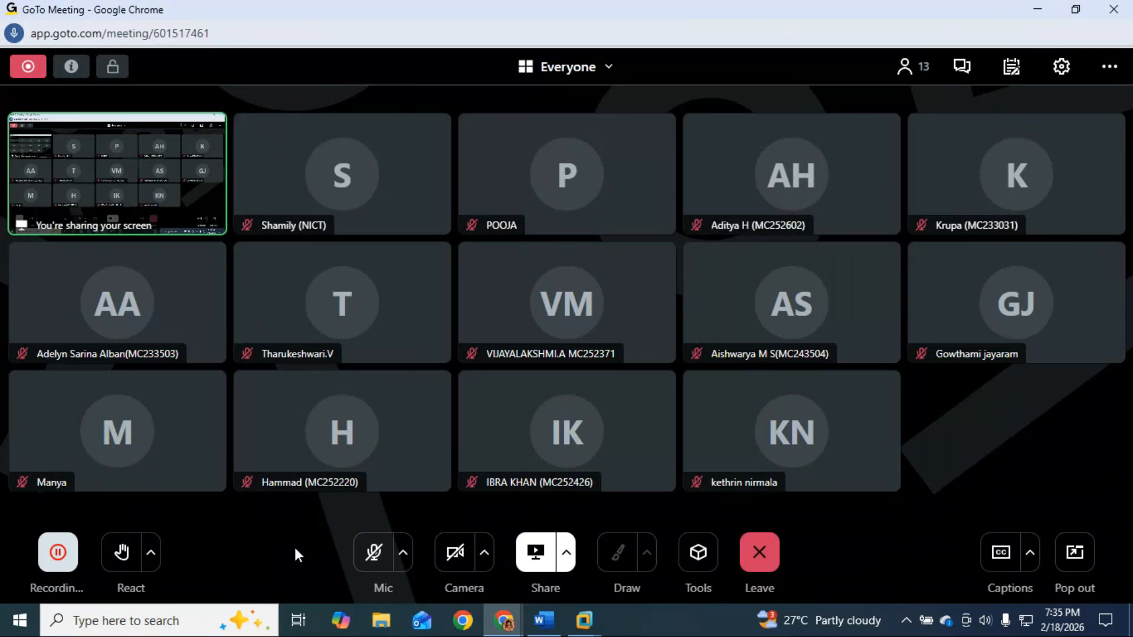
click(373, 555)
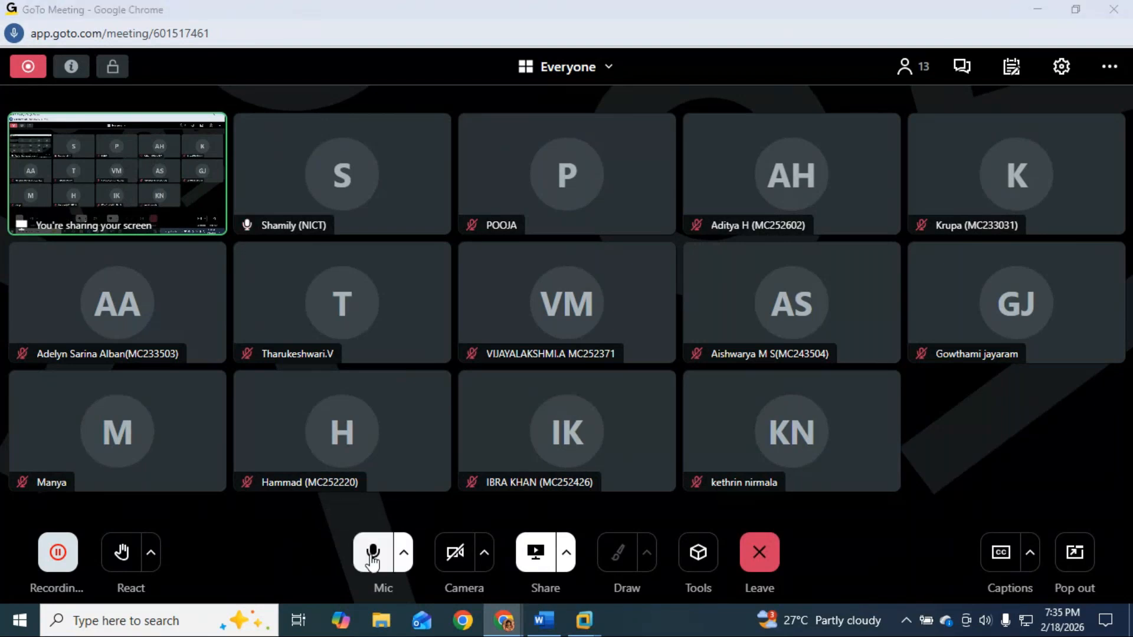
key(alt+Tab)
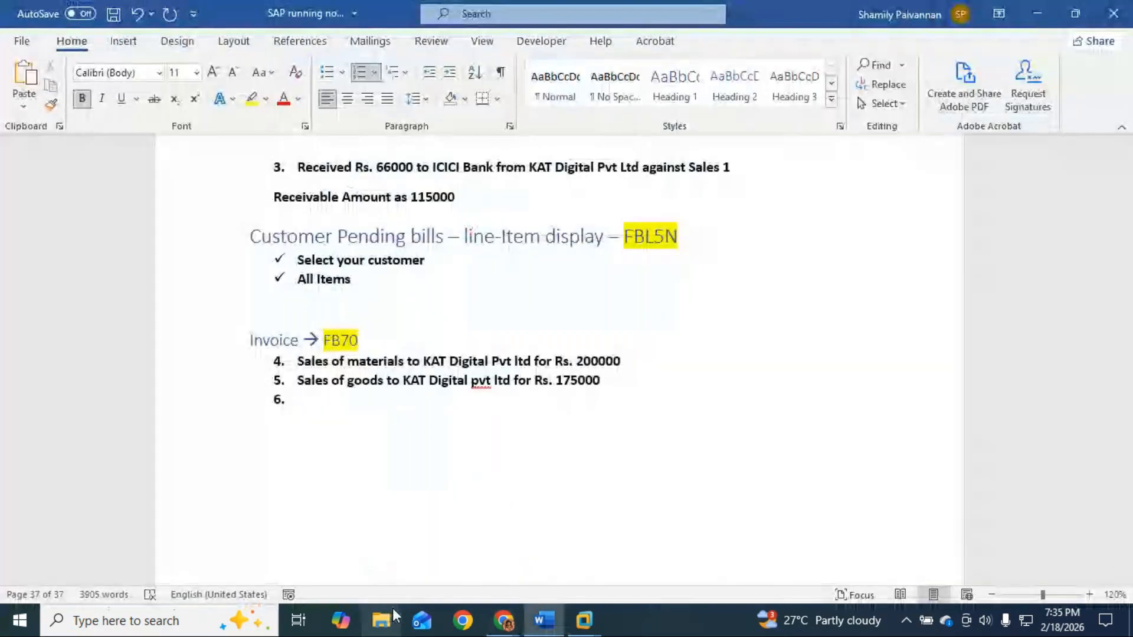
scroll(304, 261, up, 10)
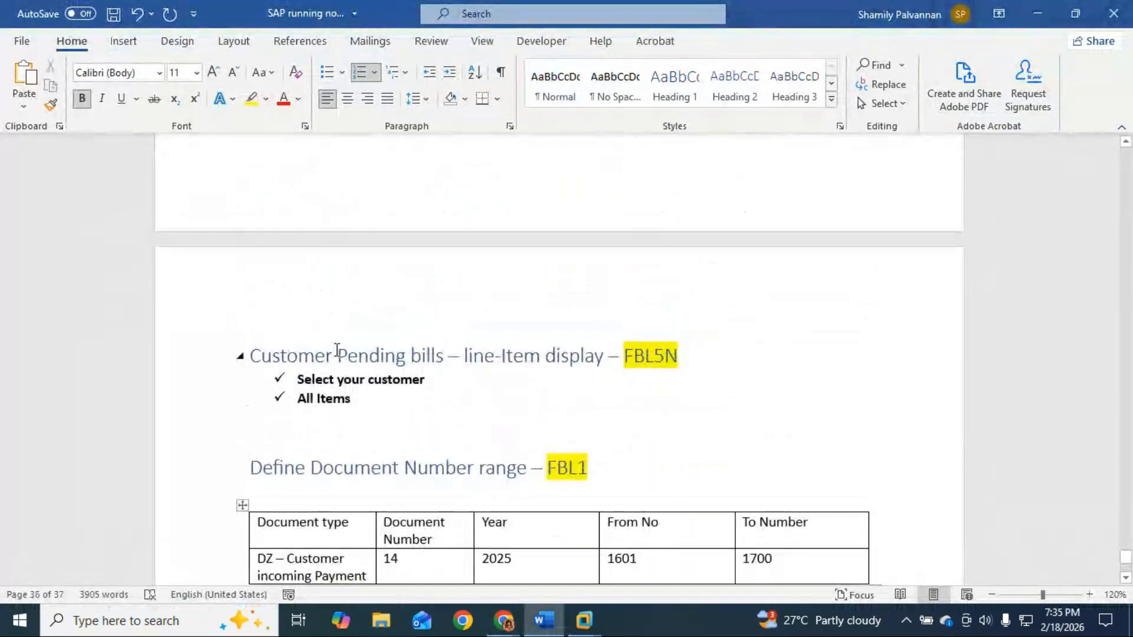
scroll(337, 354, down, 3)
scroll(342, 344, up, 7)
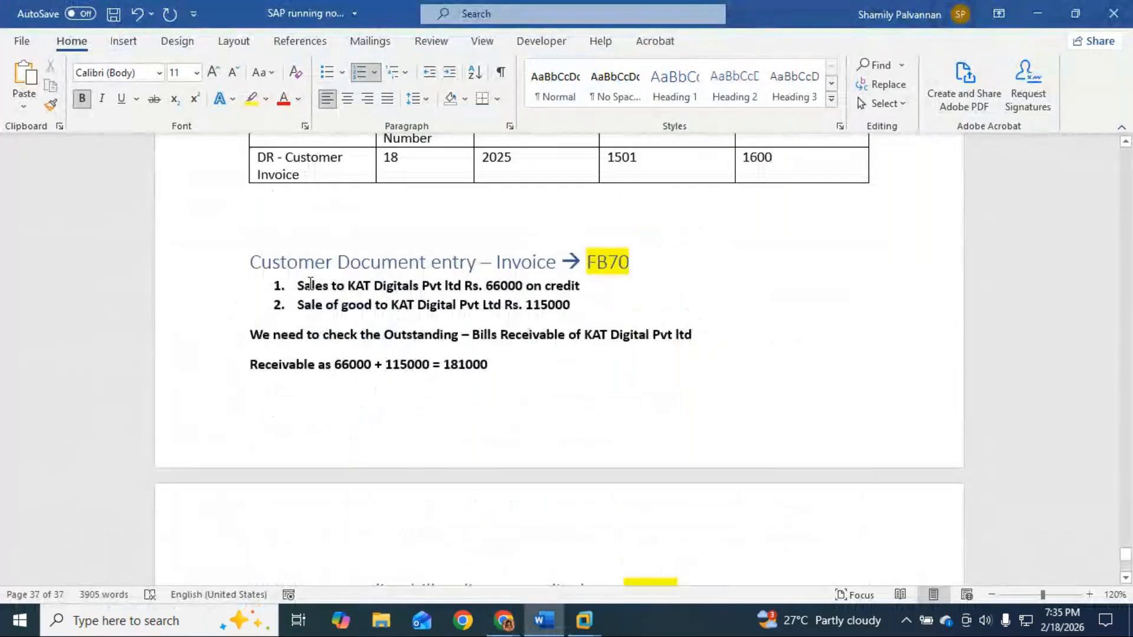
drag(298, 286, 601, 310)
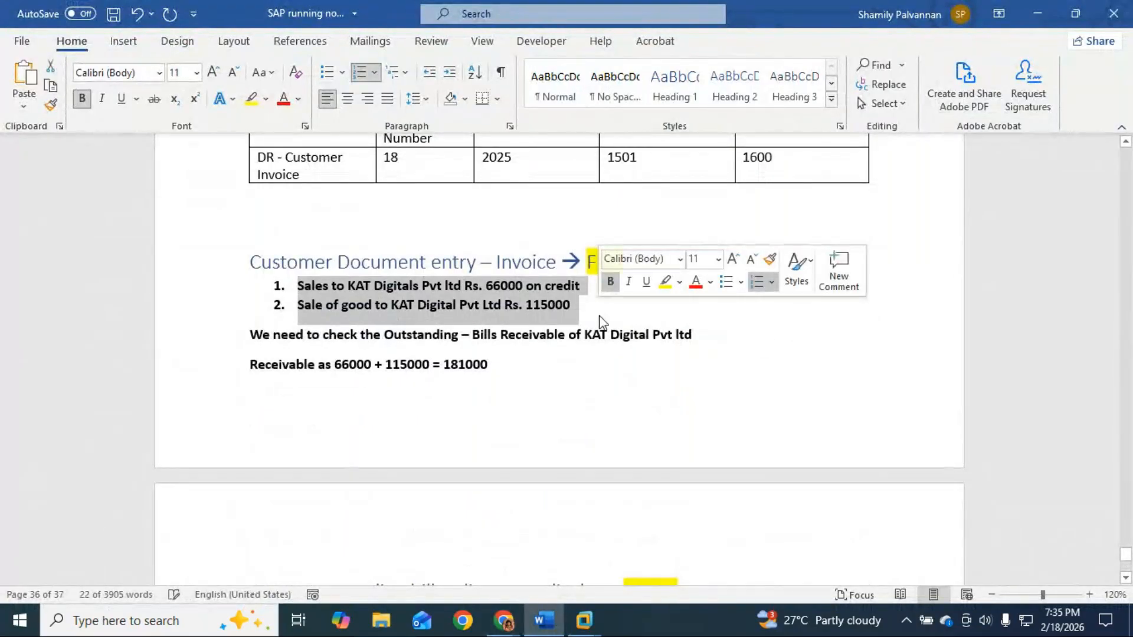
scroll(539, 328, down, 5)
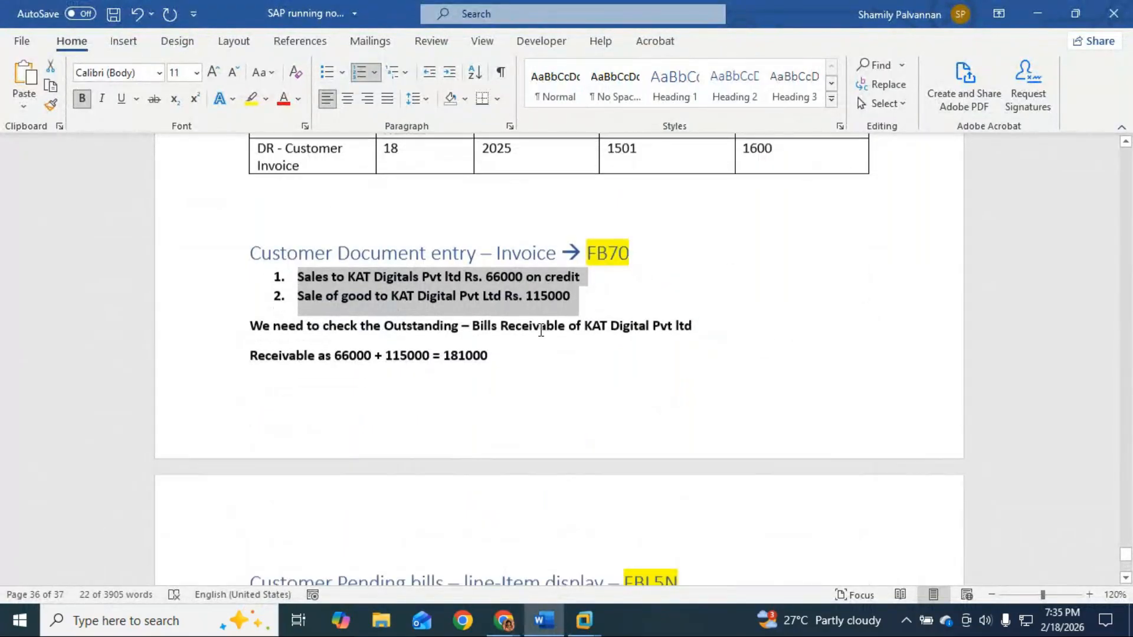
scroll(328, 417, down, 2)
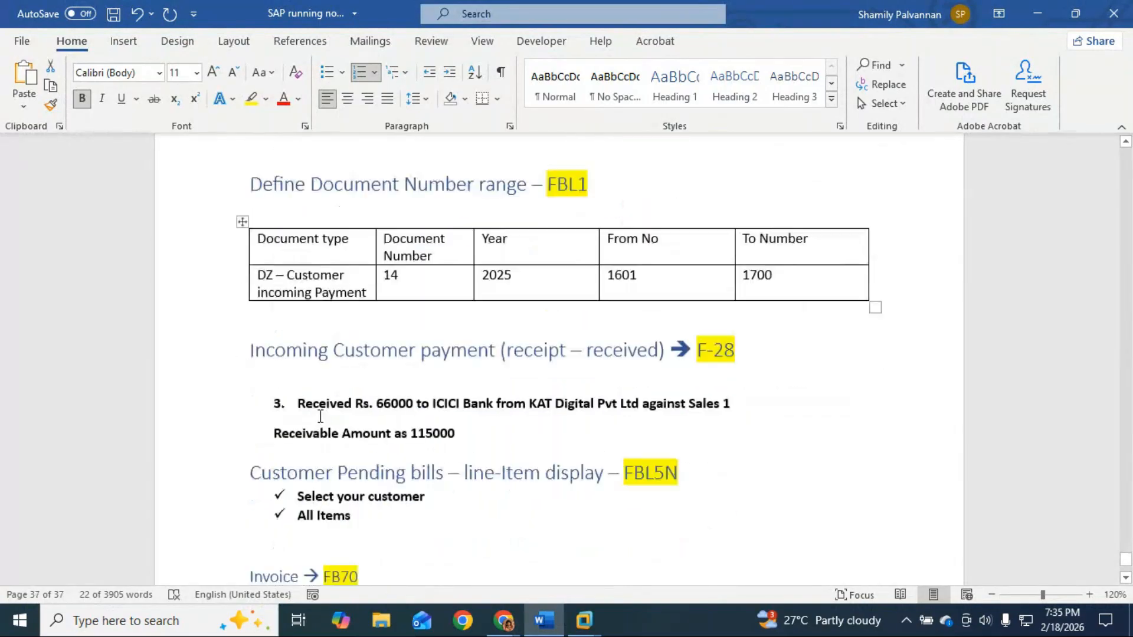
drag(298, 404, 748, 406)
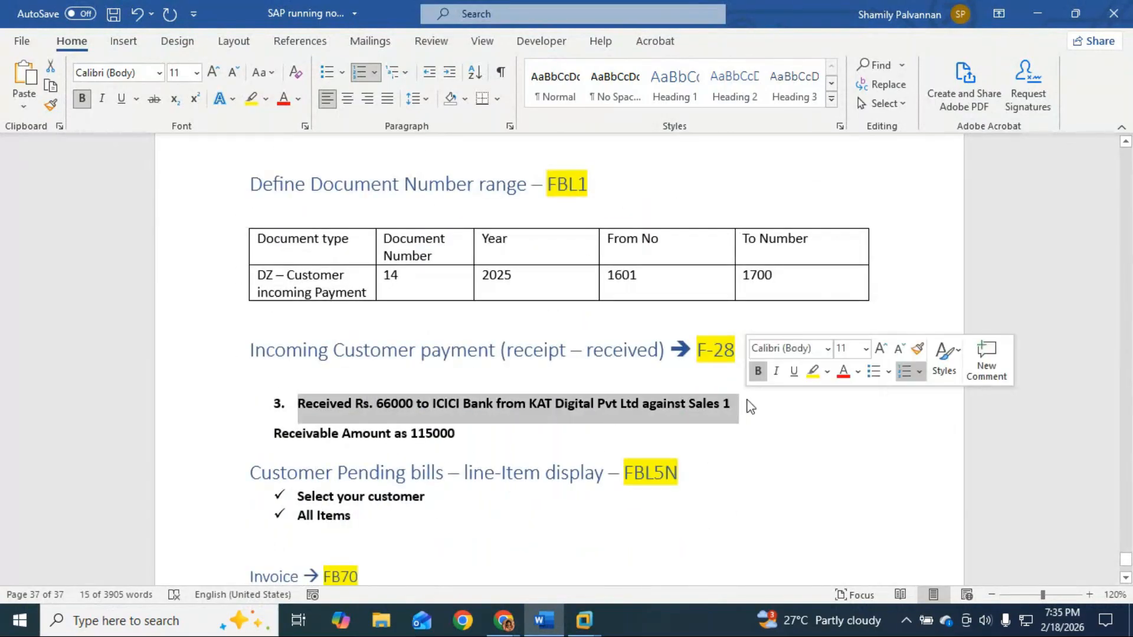
scroll(743, 401, up, 7)
scroll(710, 385, up, 2)
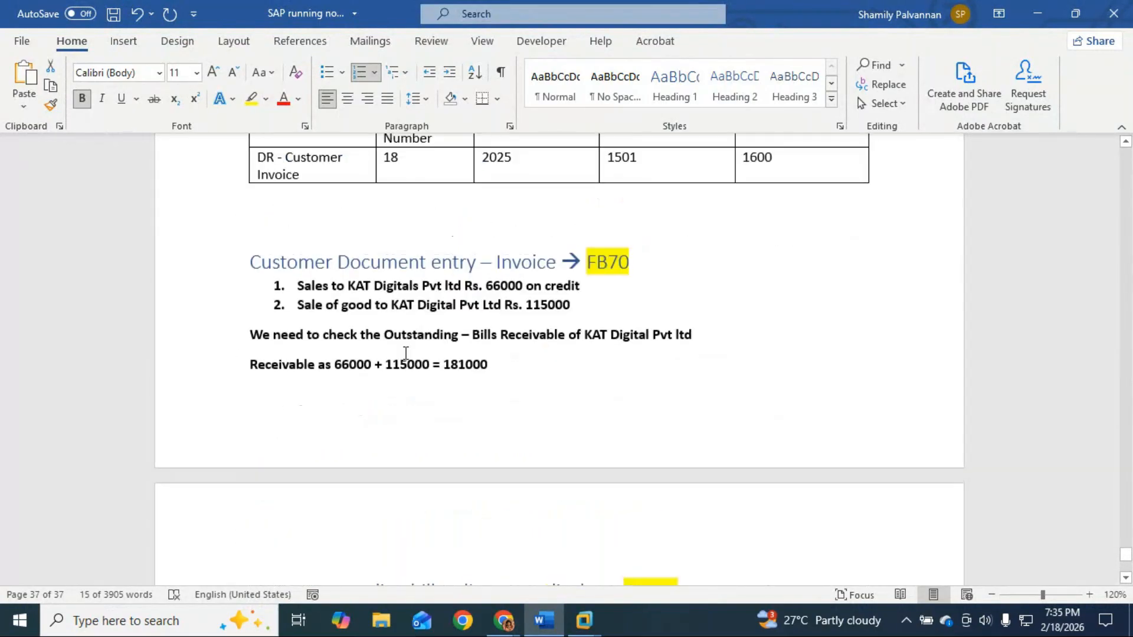
drag(299, 305, 599, 305)
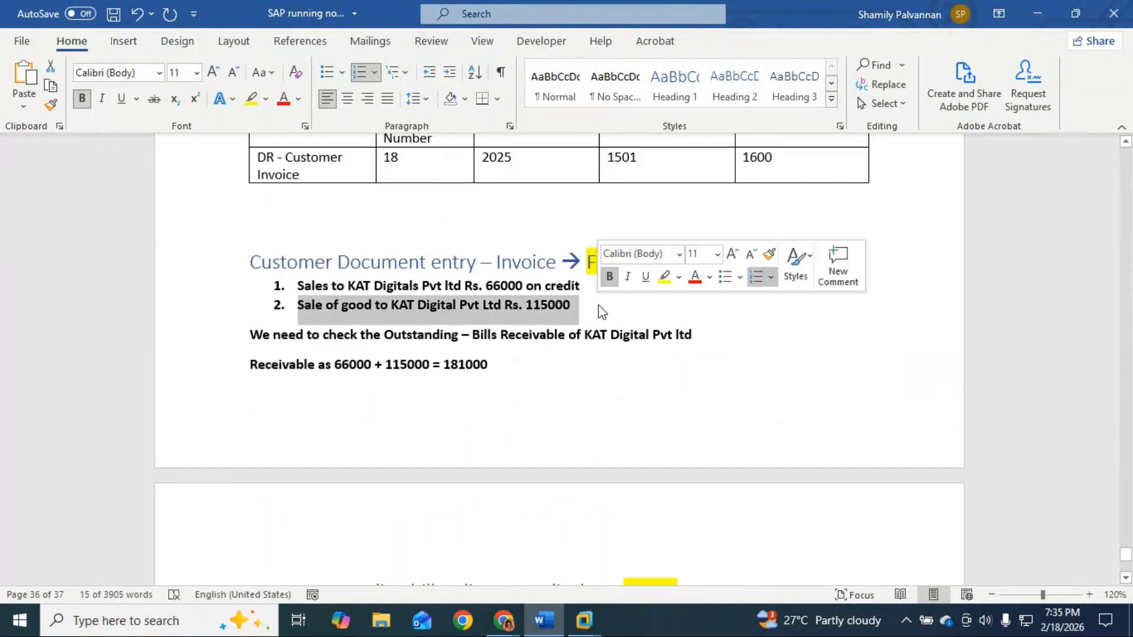
scroll(600, 423, down, 3)
scroll(604, 428, down, 10)
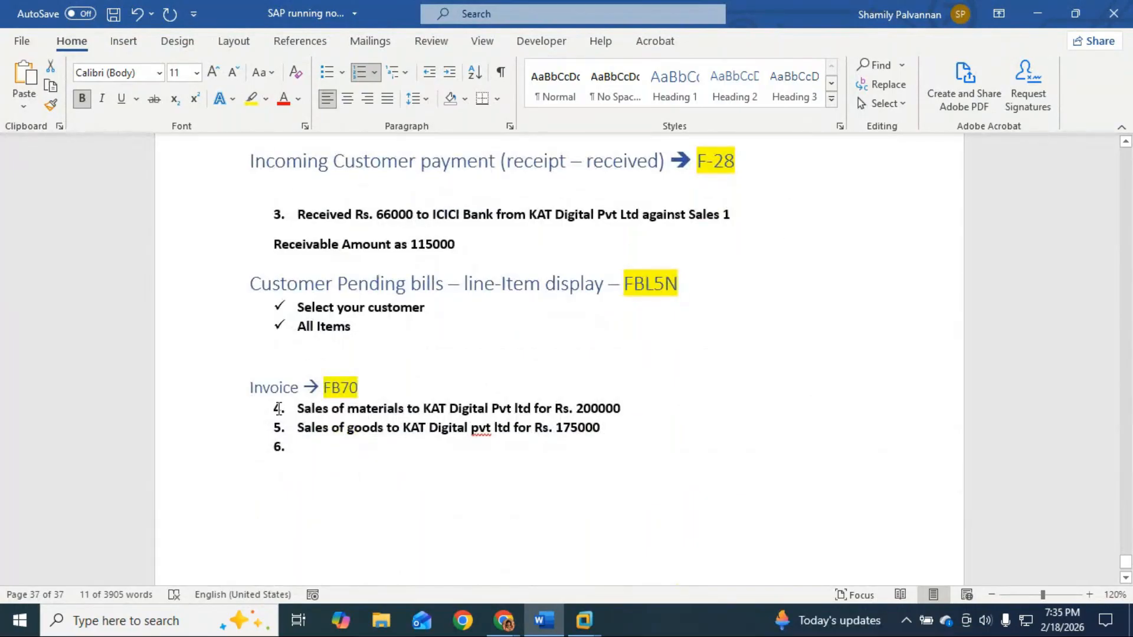
drag(298, 408, 624, 408)
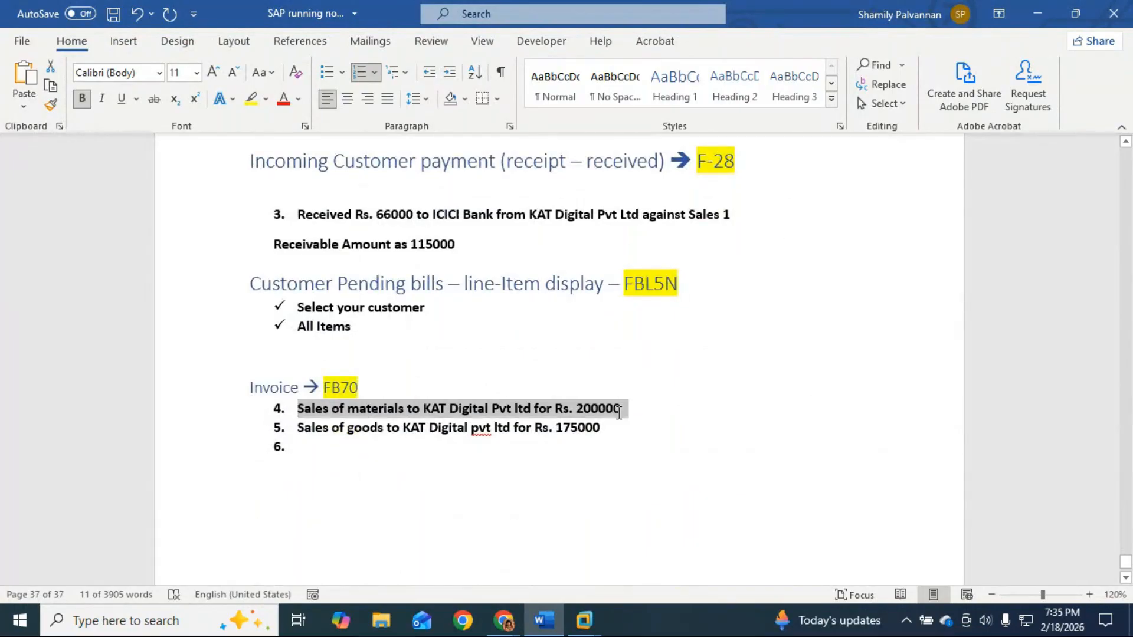
drag(300, 431, 606, 432)
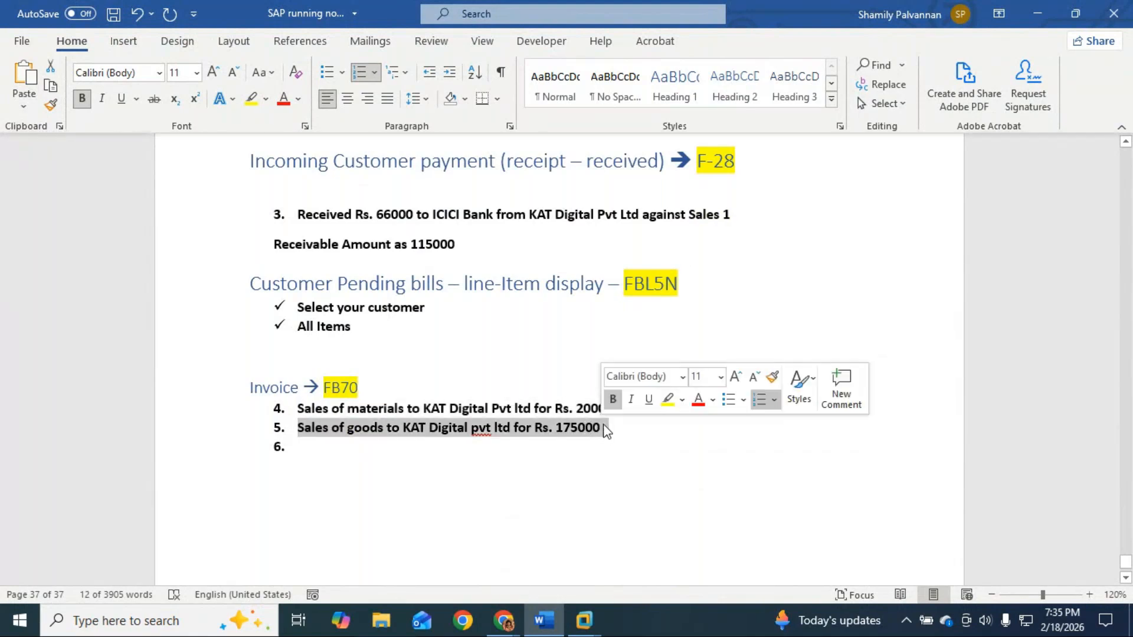
Step: Write 'Received Rs. 65000 from KAT Digital against sales 2 to HDFC bank' in empty item 6
click(361, 453)
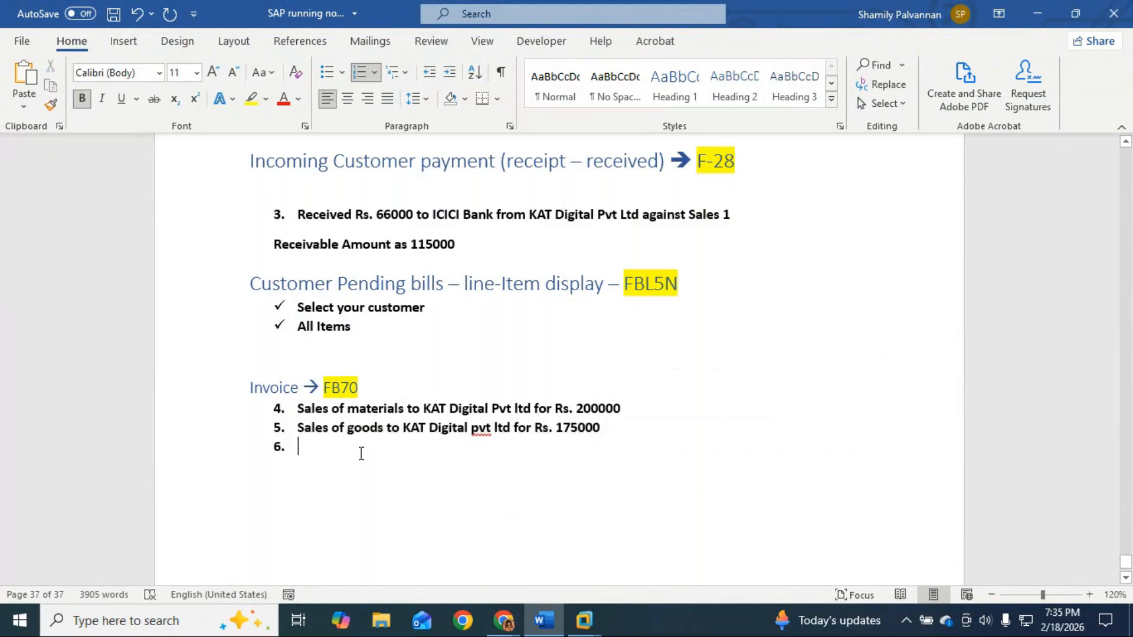
scroll(361, 453, up, 6)
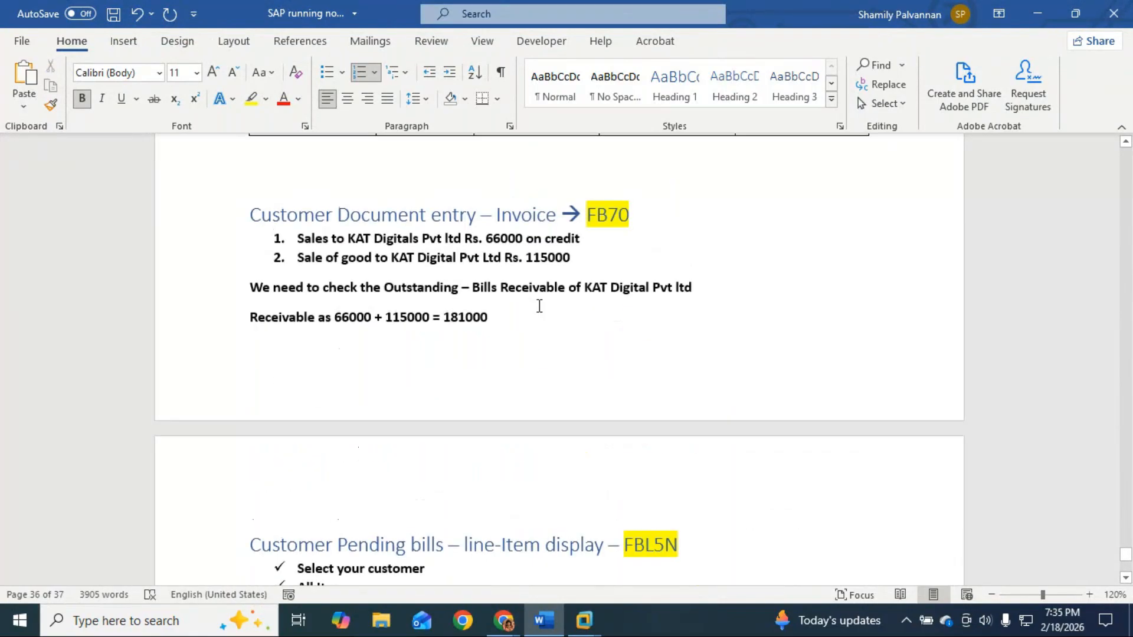
click(566, 261)
scroll(564, 393, down, 10)
click(352, 547)
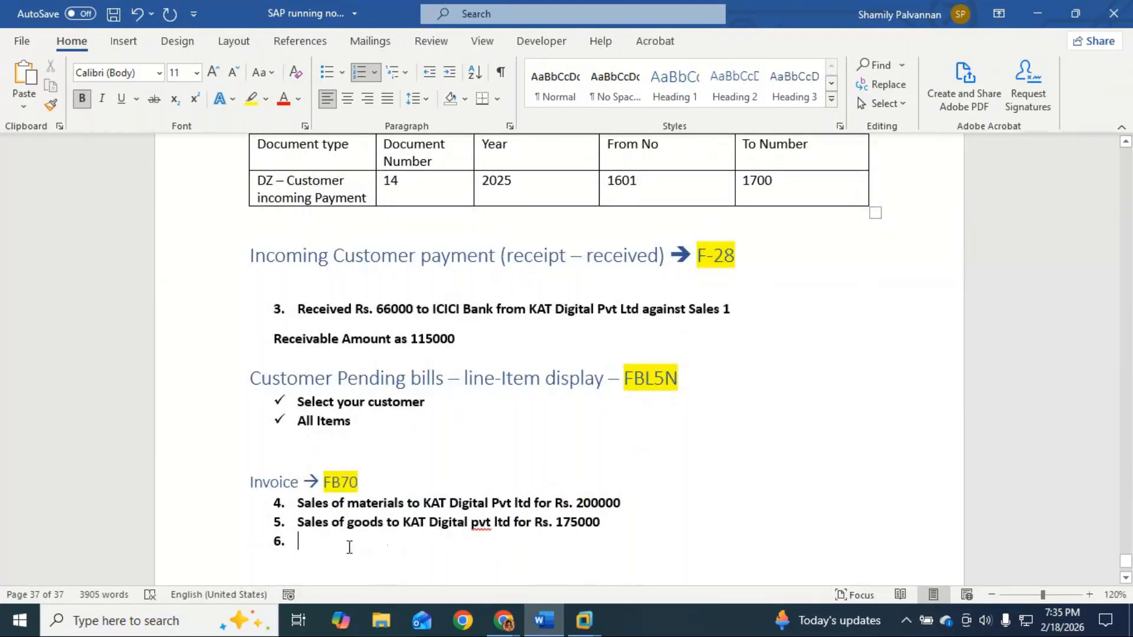
text(Reciev)
text(ed Rs. )
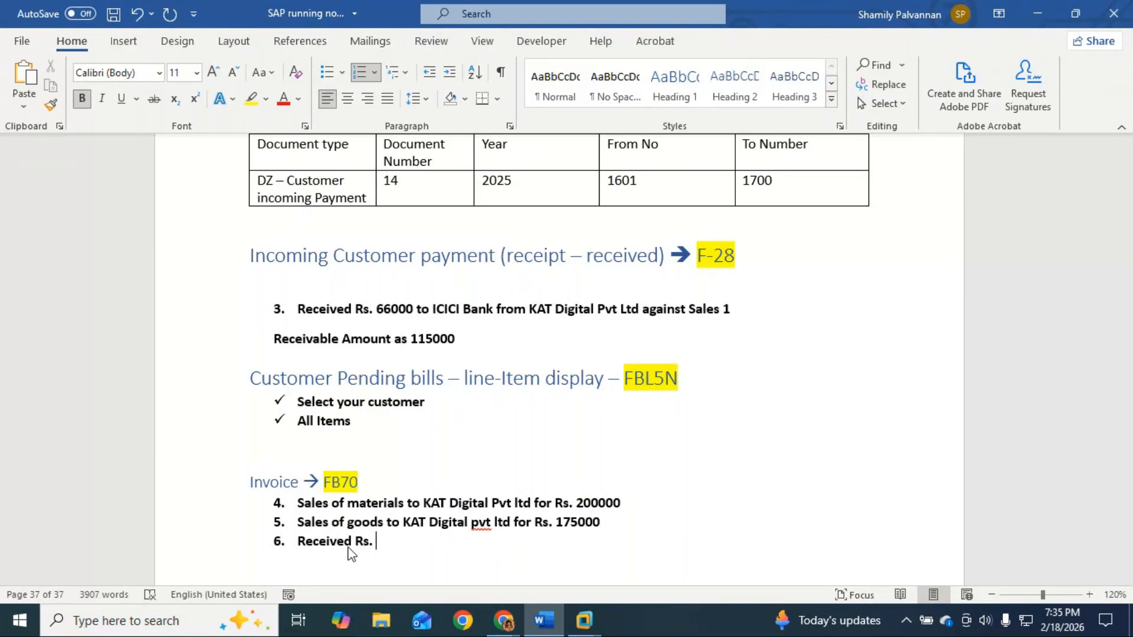
text(65000 from KA)
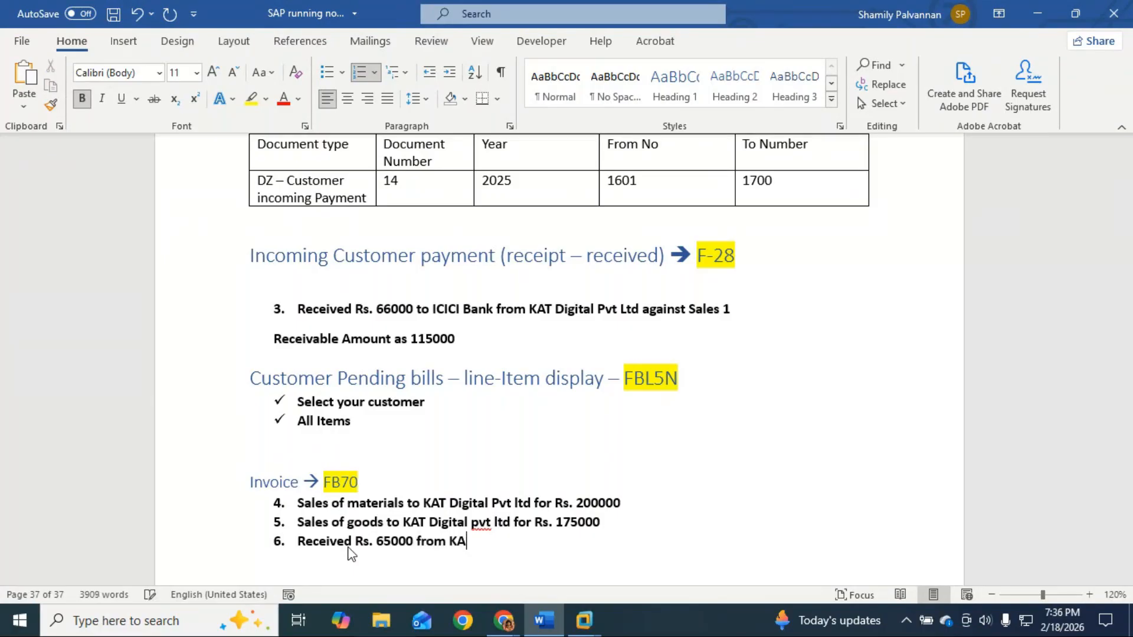
text(T Dita)
key(BackSpace)
key(BackSpace)
text(gital)
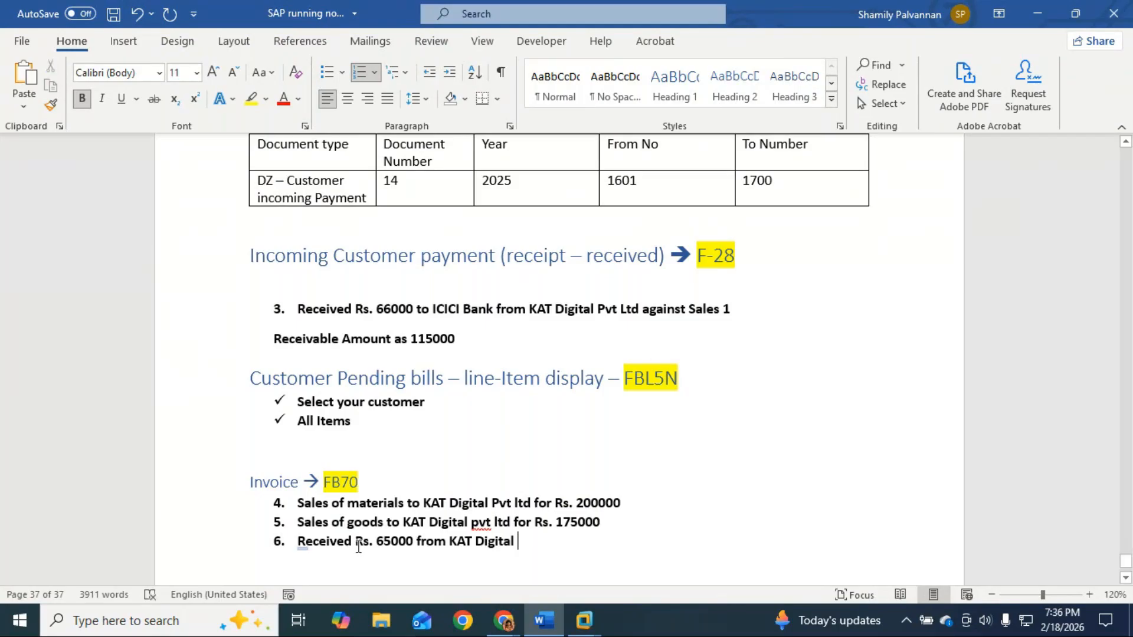
text( Rs)
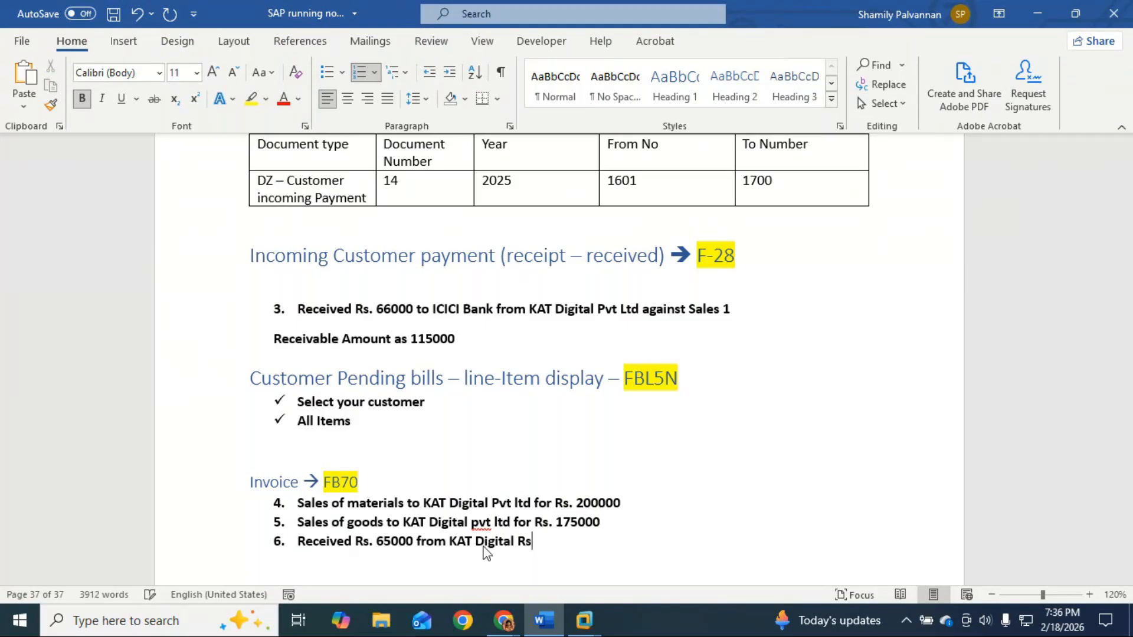
key(BackSpace)
key(BackSpace)
text(against sales 2)
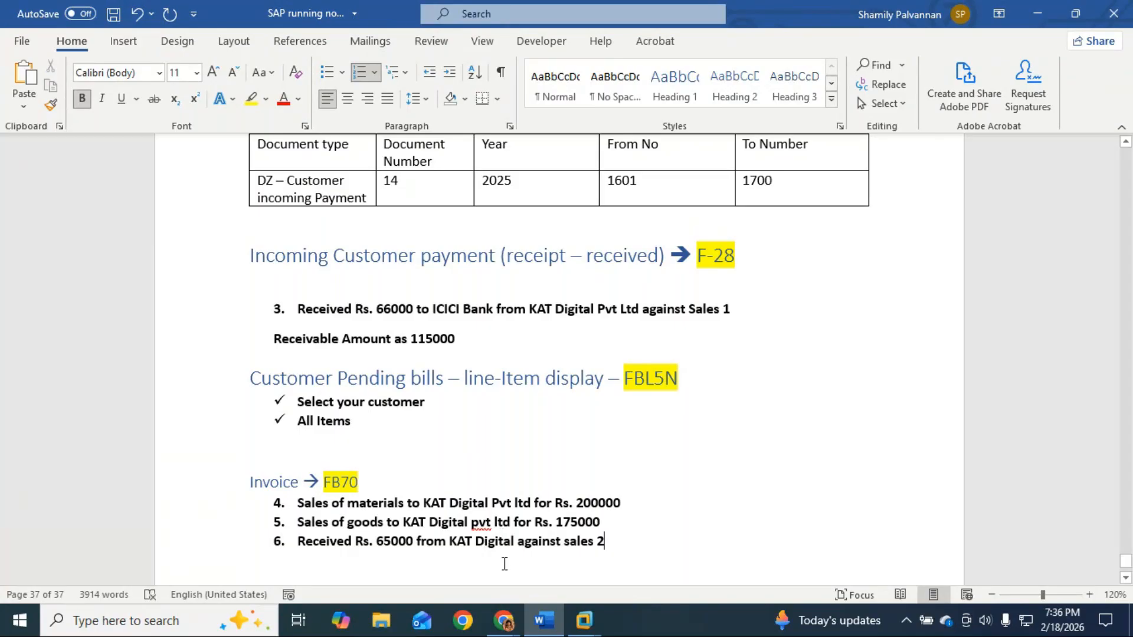
text( tp)
key(BackSpace)
key(BackSpace)
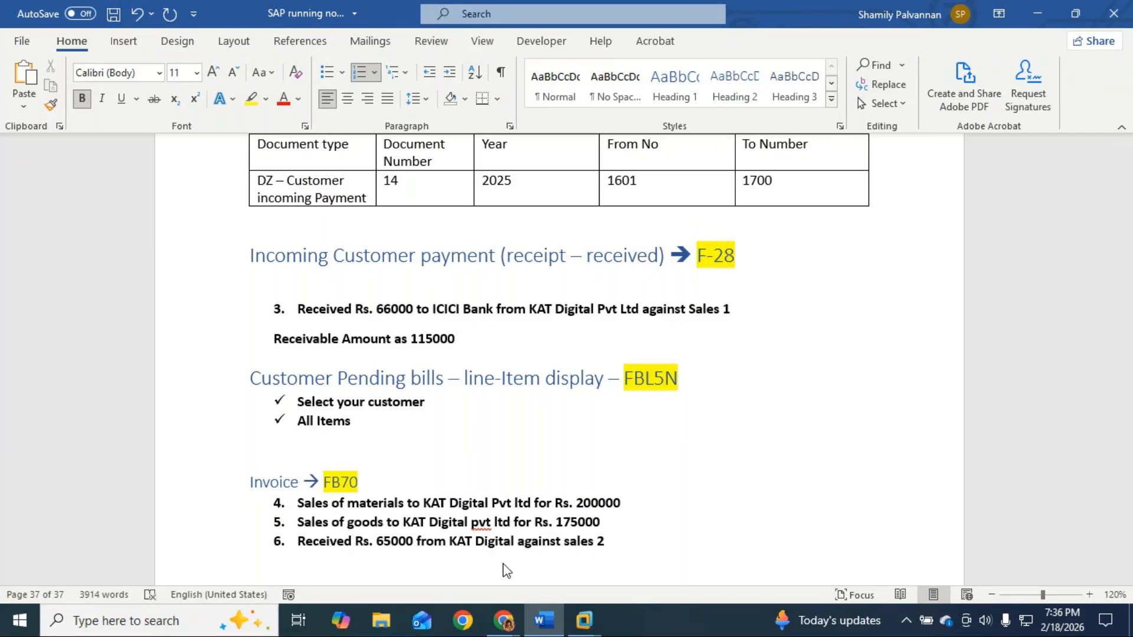
text(to HDF)
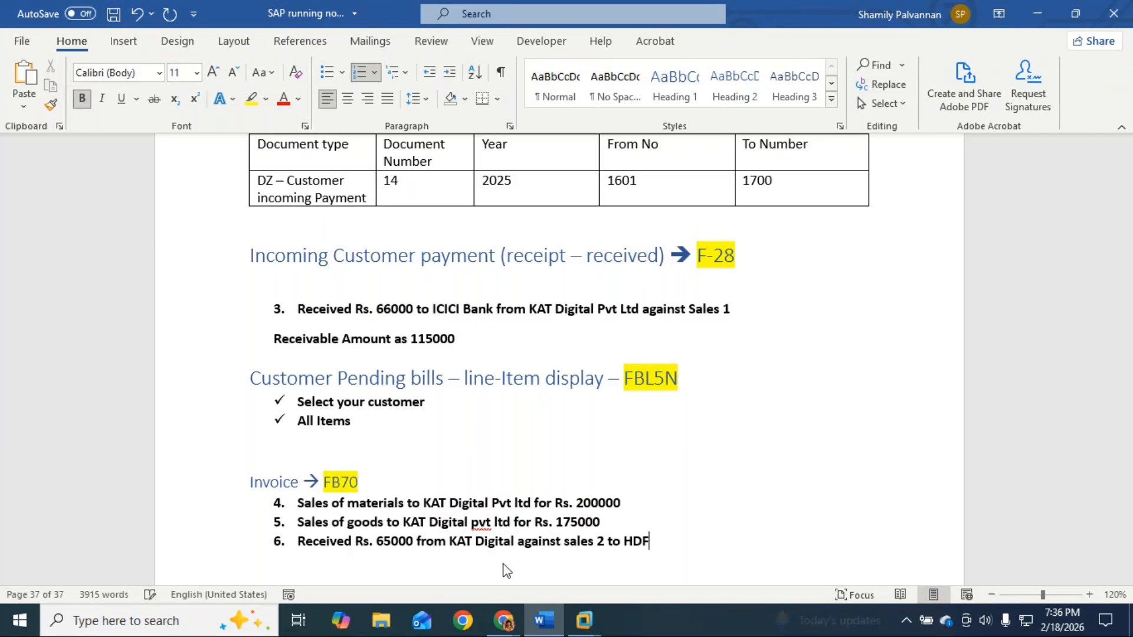
text(C bank)
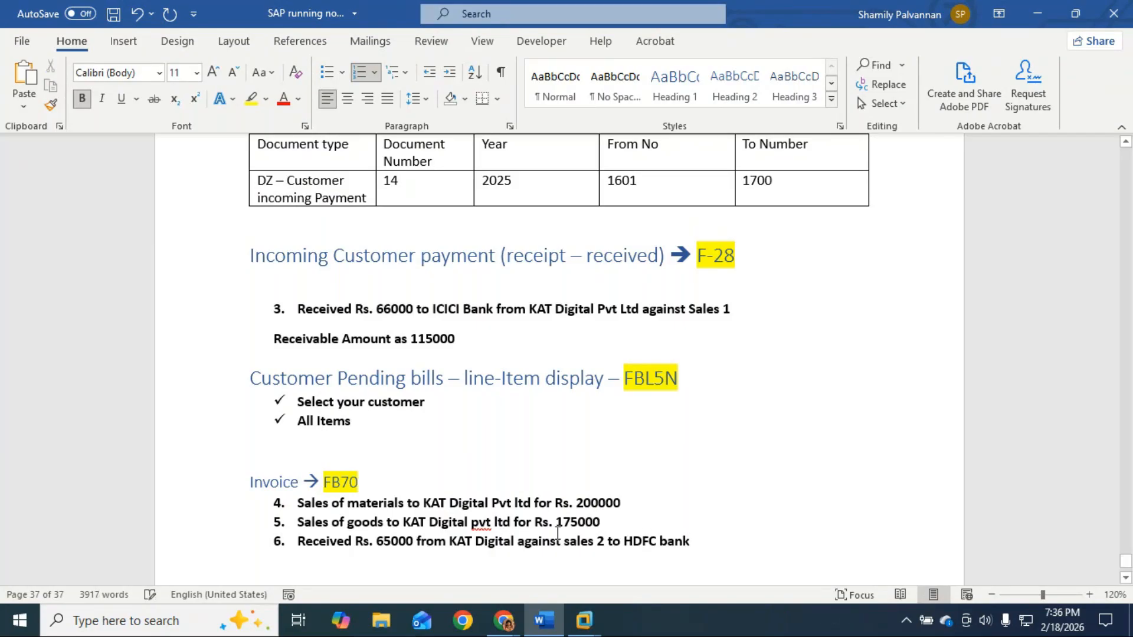
click(636, 526)
Step: Insert a plain blank line after item 5 and paste the FBL5N heading with its checklist there
key(Return)
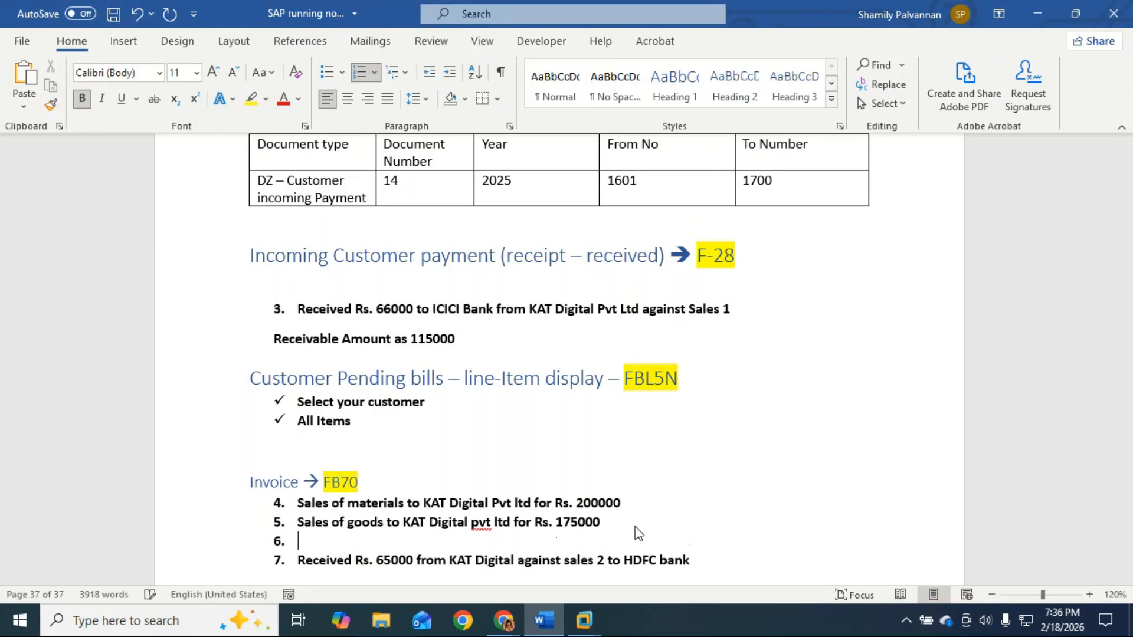
key(Return)
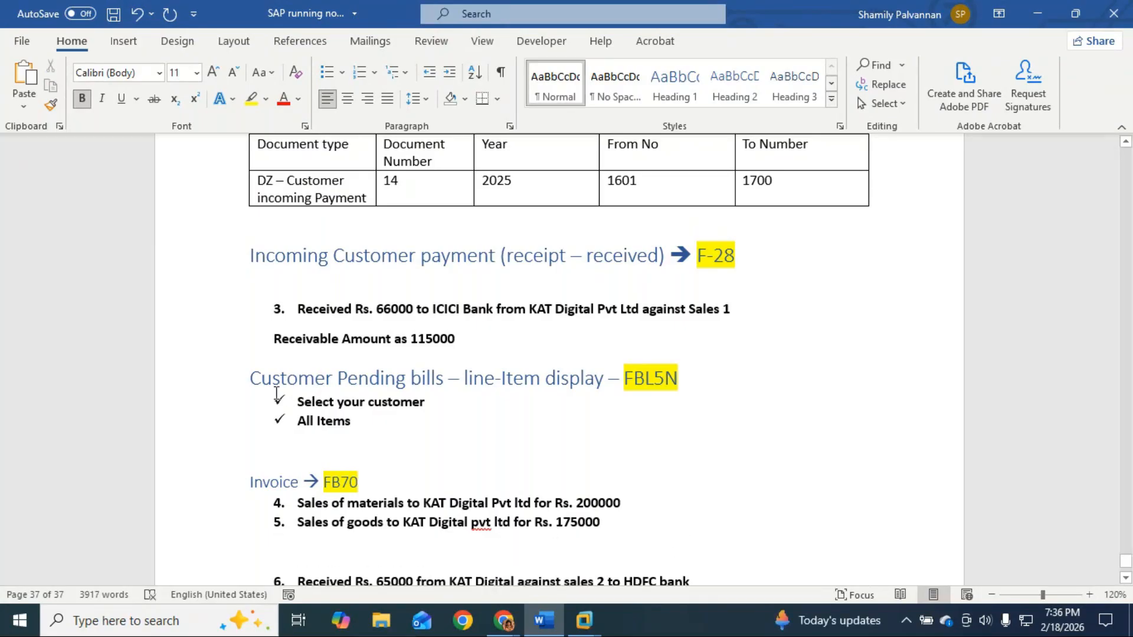
drag(246, 376, 378, 433)
key(ctrl+c)
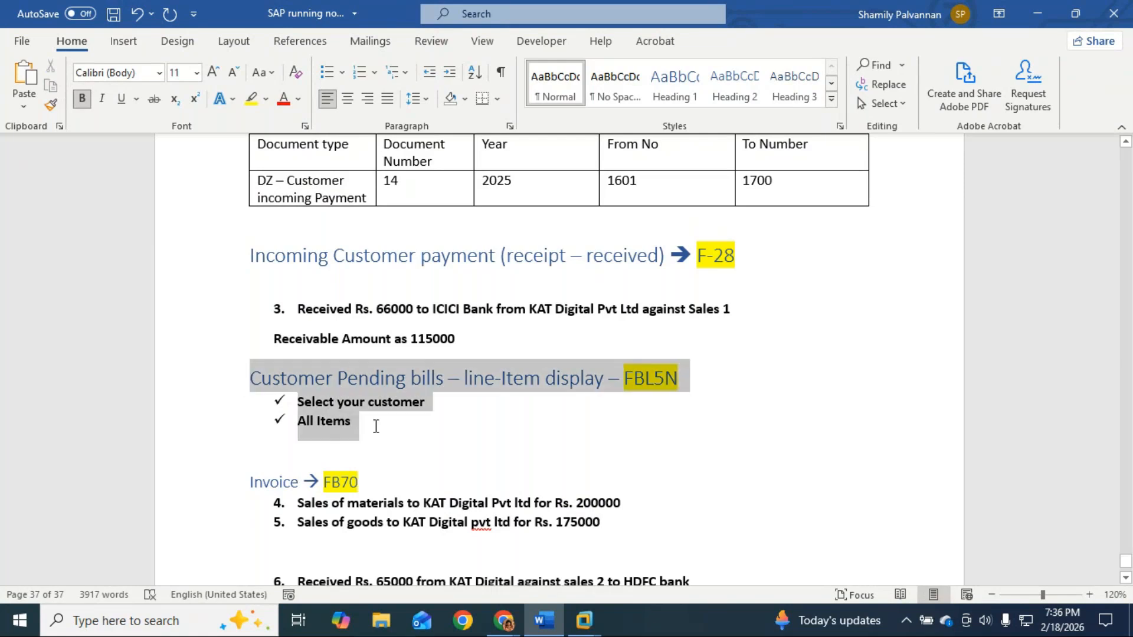
scroll(260, 466, down, 3)
click(262, 467)
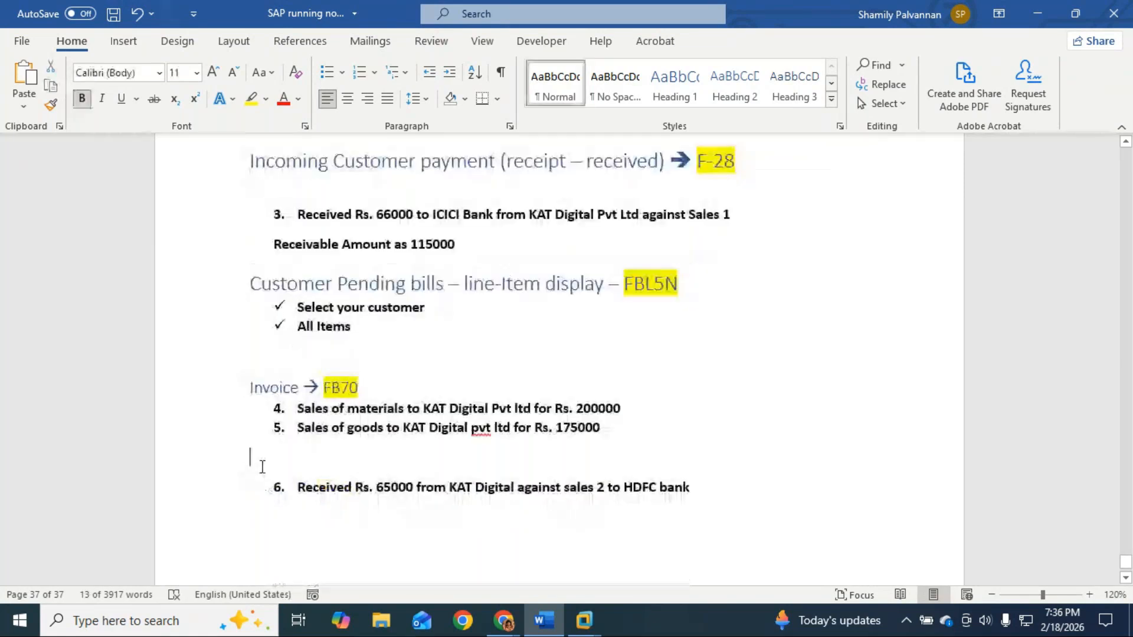
key(ctrl+v)
scroll(262, 467, down, 3)
scroll(379, 468, up, 3)
scroll(379, 467, up, 3)
scroll(359, 321, down, 1)
scroll(359, 321, up, 15)
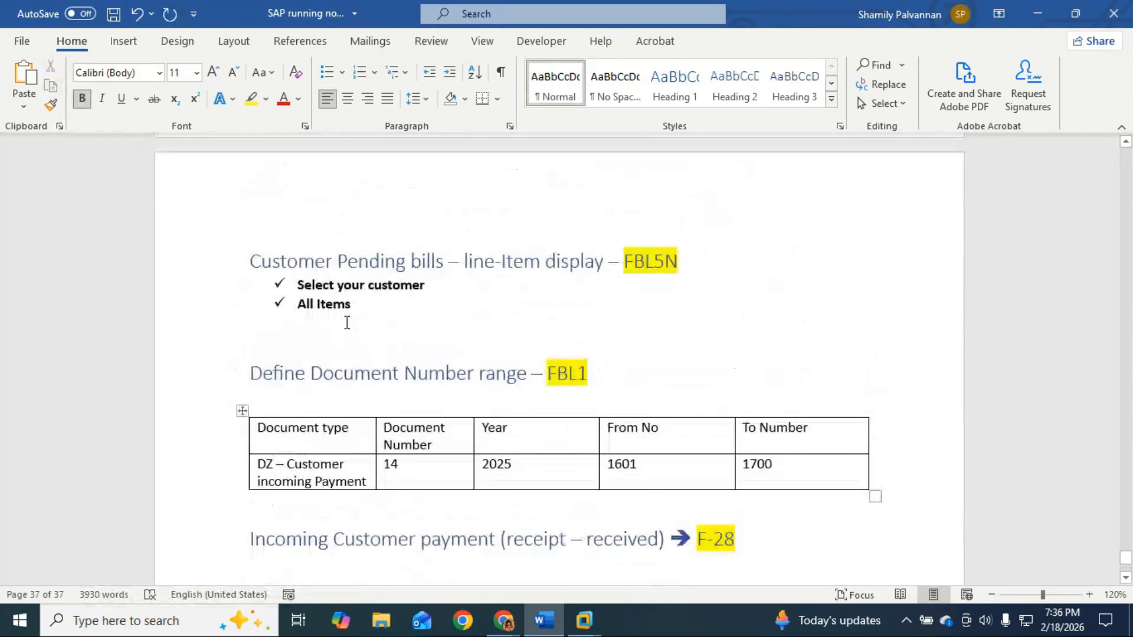
scroll(347, 322, up, 4)
Step: Copy the Receivable calculation line into the new section as a third check item
click(253, 366)
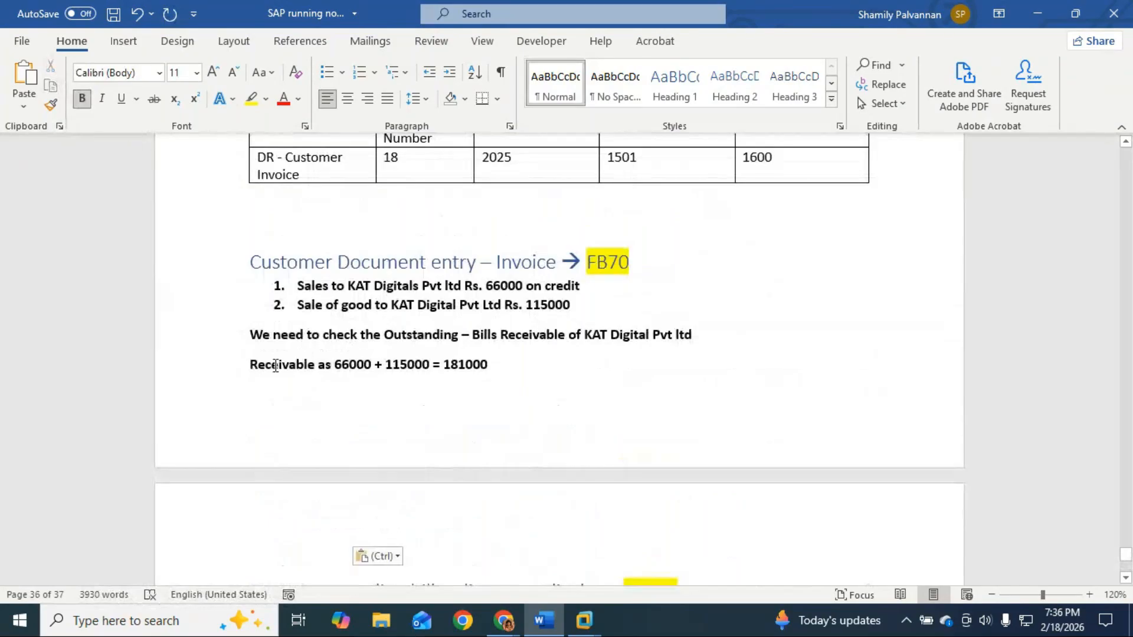
shift+click(509, 365)
key(ctrl+c)
scroll(509, 364, down, 6)
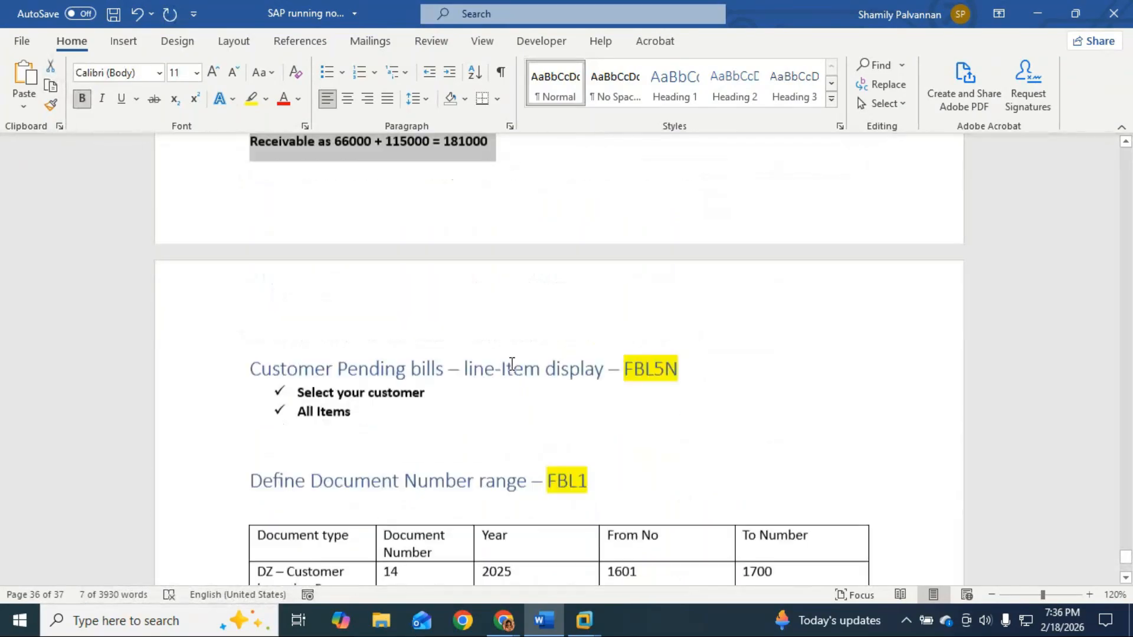
scroll(512, 365, down, 18)
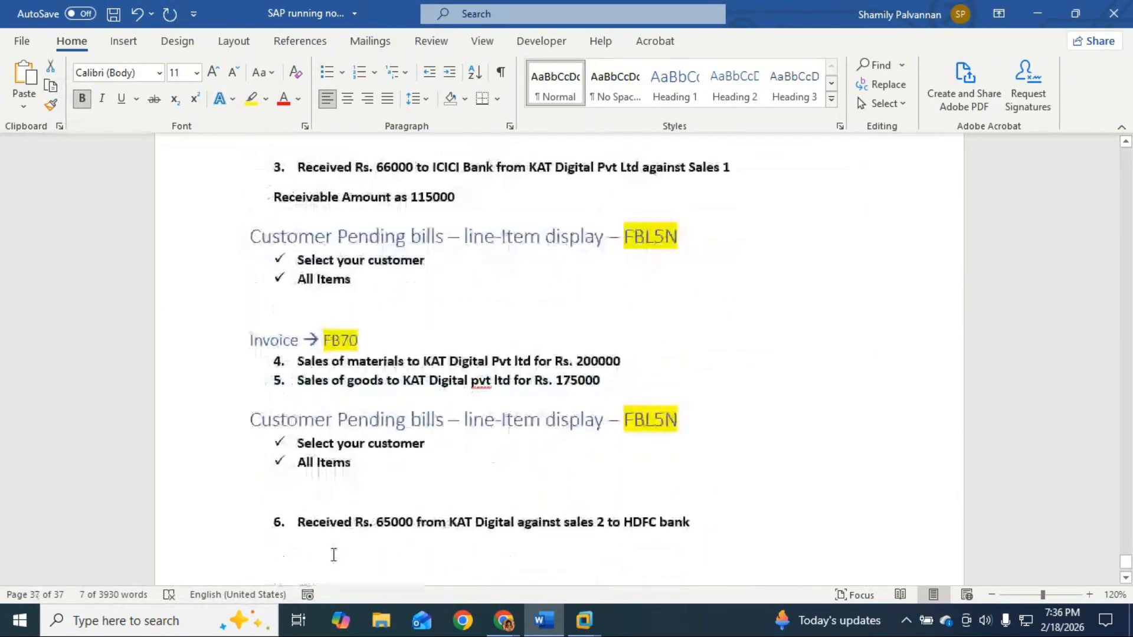
click(312, 494)
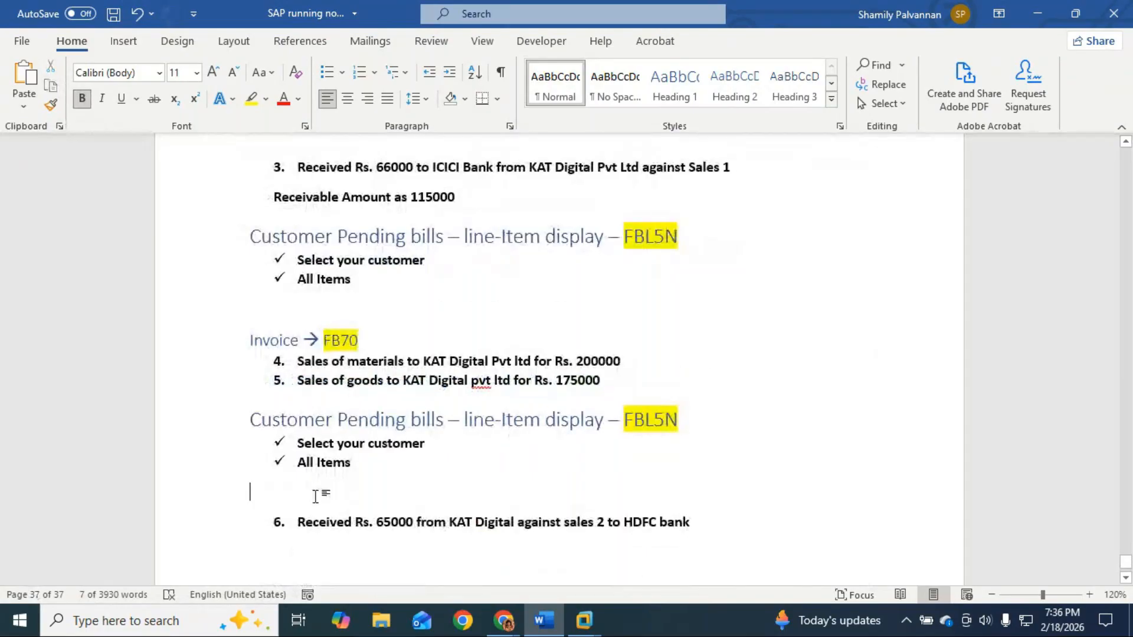
key(ctrl+v)
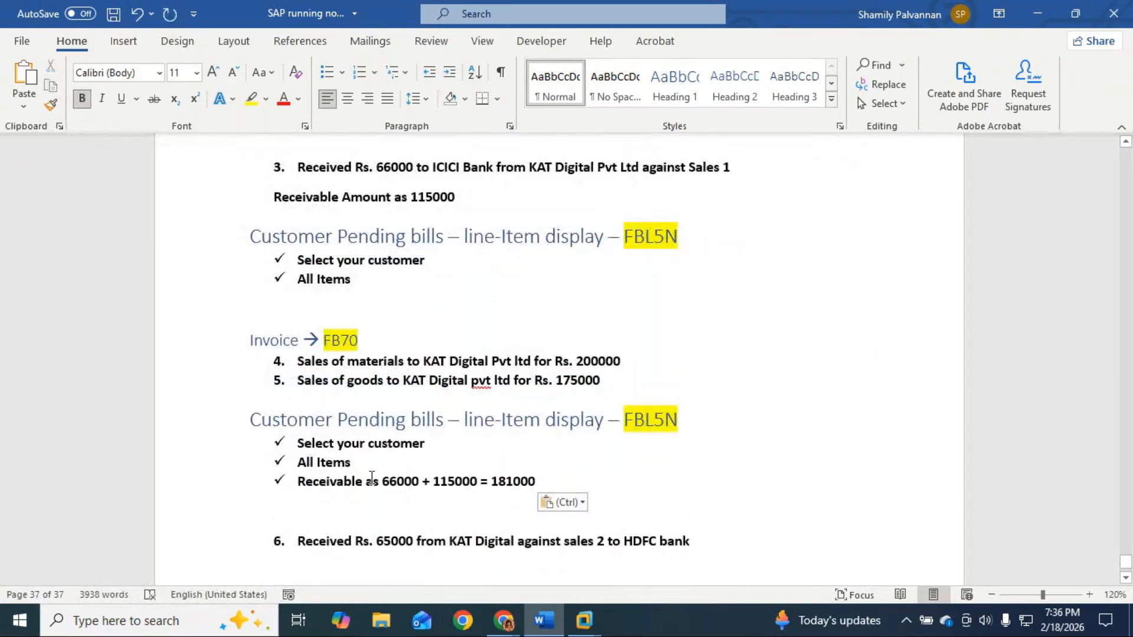
Step: Edit the pasted receivable formula to read '115000 + 200000 + 175000 ='
drag(383, 484, 432, 476)
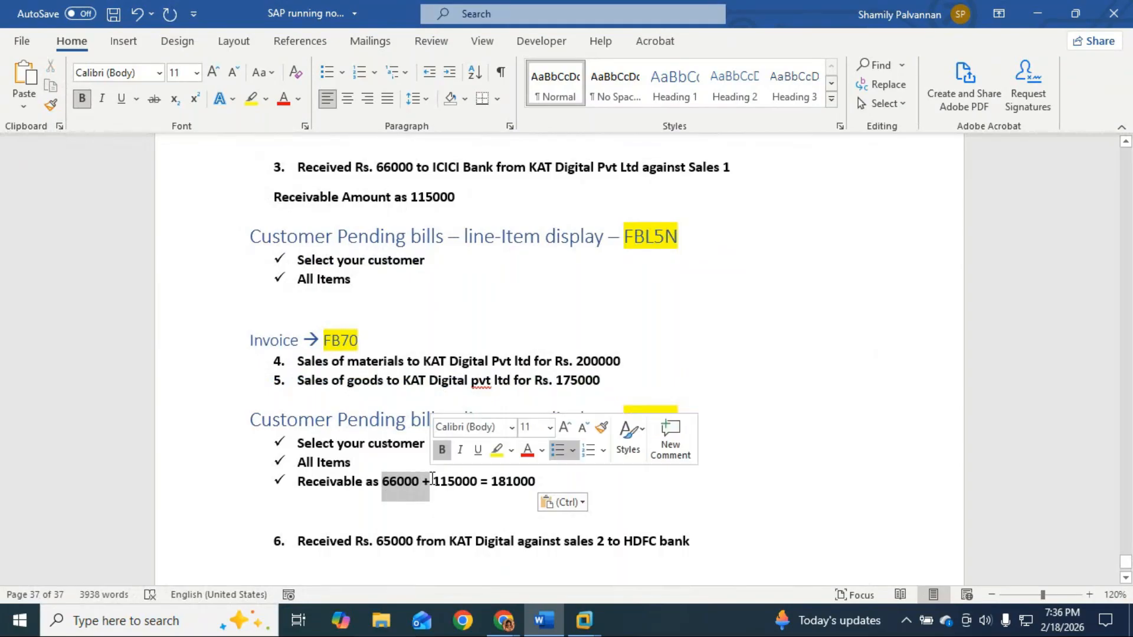
key(BackSpace)
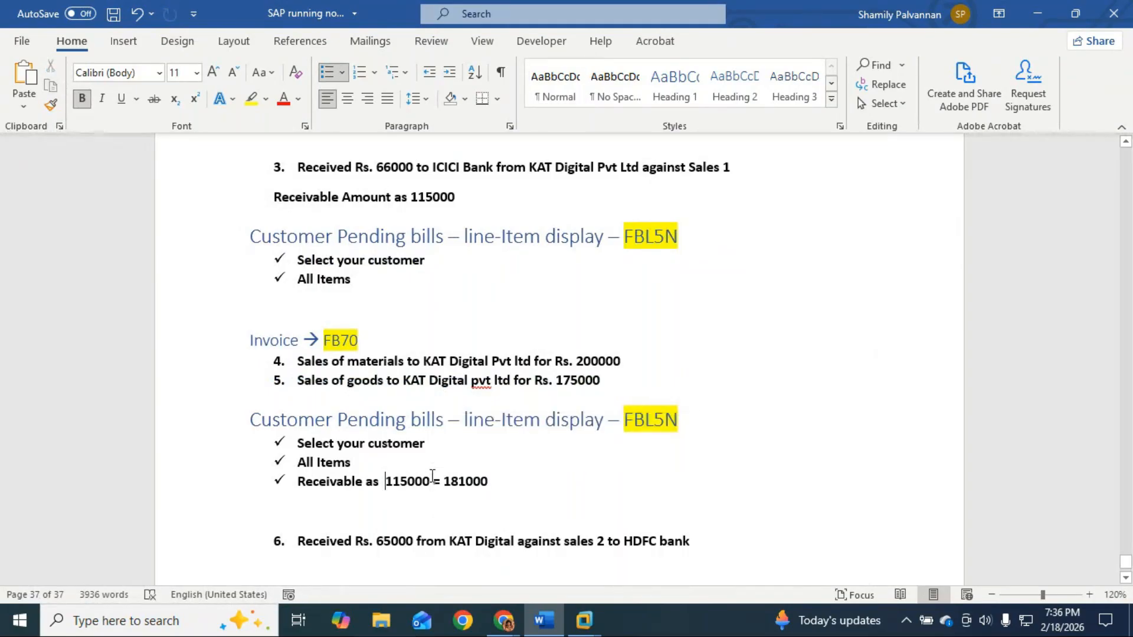
key(BackSpace)
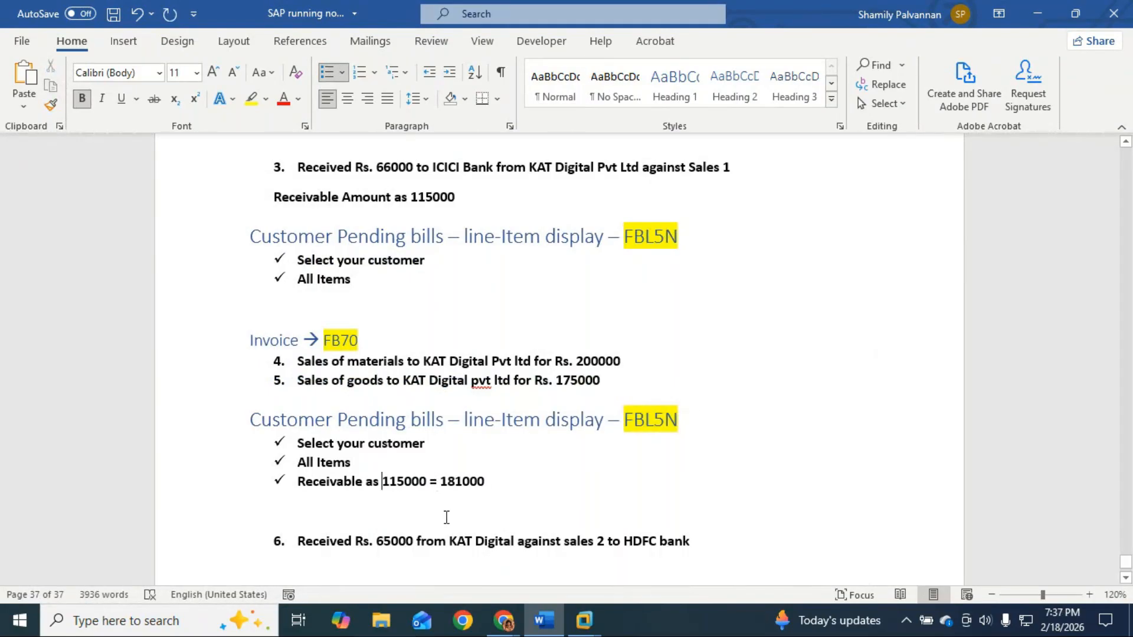
click(431, 490)
text(+  )
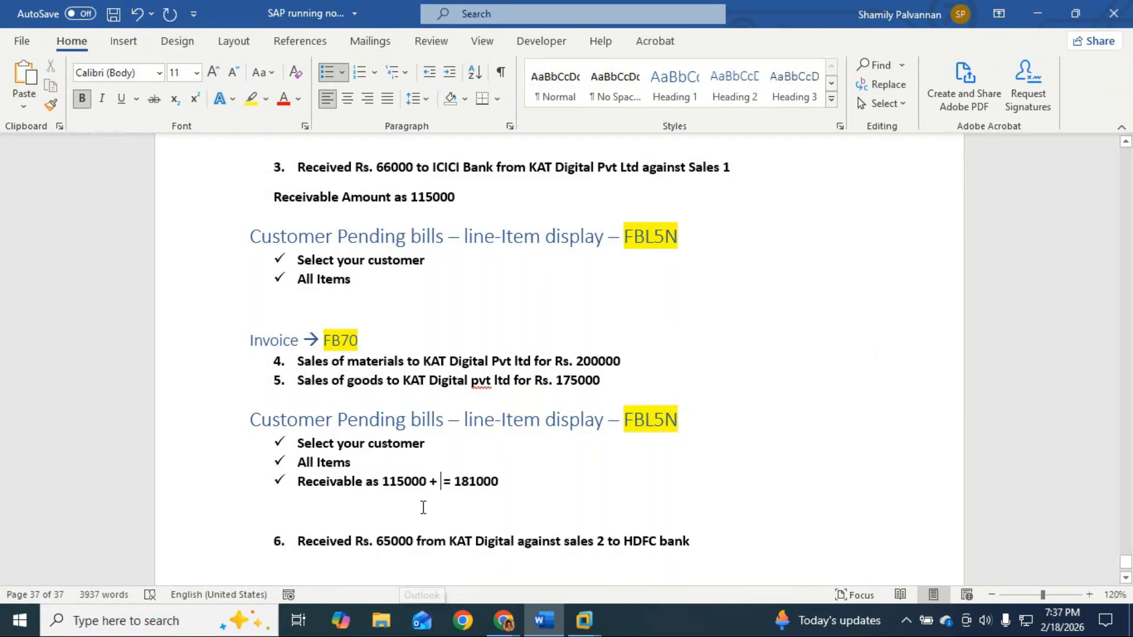
text(200000 + 175000)
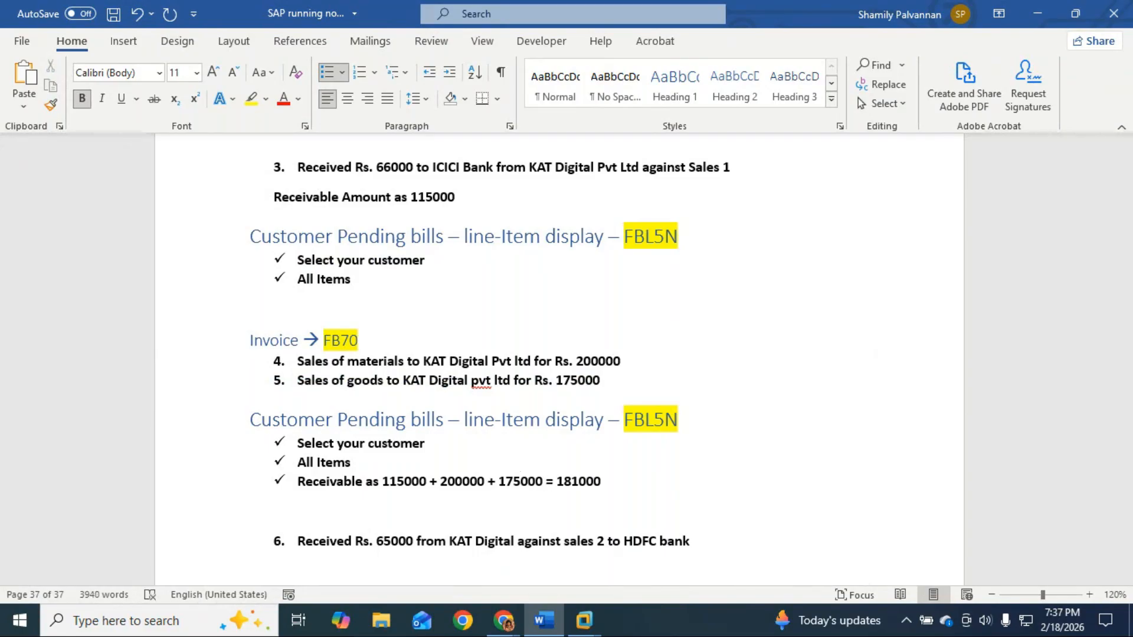
click(620, 486)
key(BackSpace)
key(BackSpace)
key(BackSpace)
key(BackSpace)
key(BackSpace)
key(BackSpace)
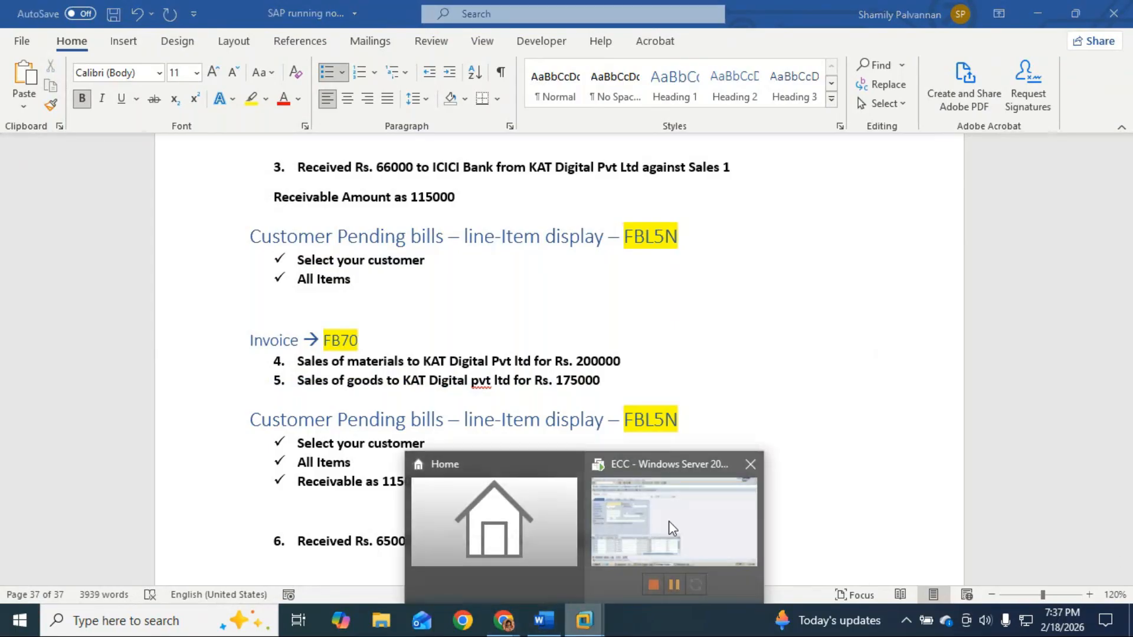
click(668, 522)
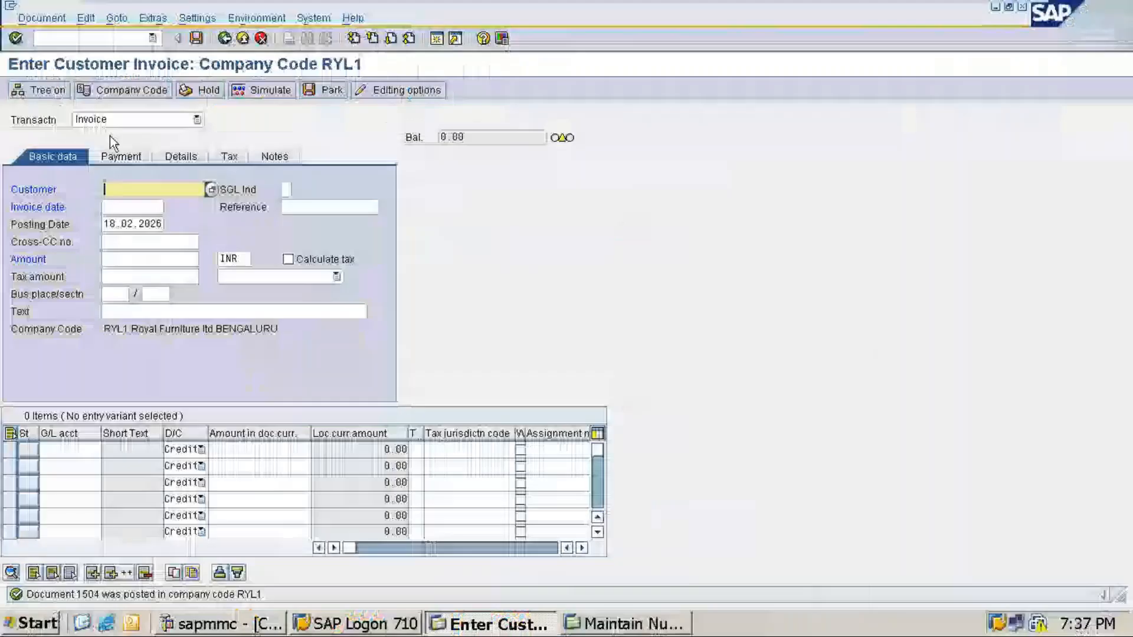
Step: Run FBL5N for KAT Digital with All items, listing invoices 1502–1504 totalling 490,000 INR
click(134, 37)
click(152, 38)
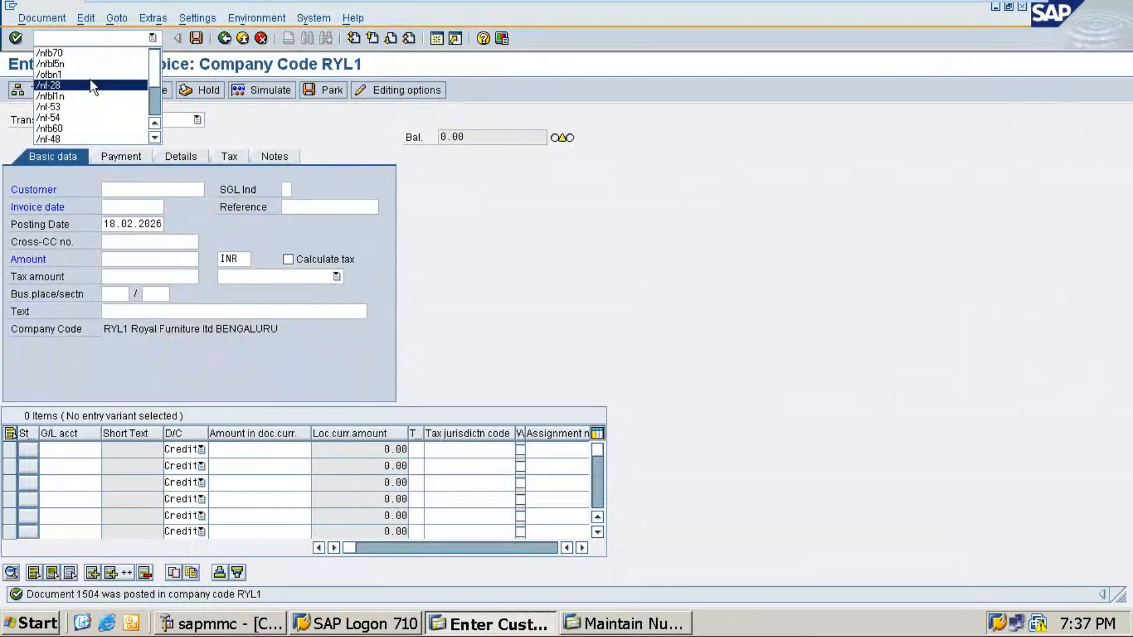
click(75, 62)
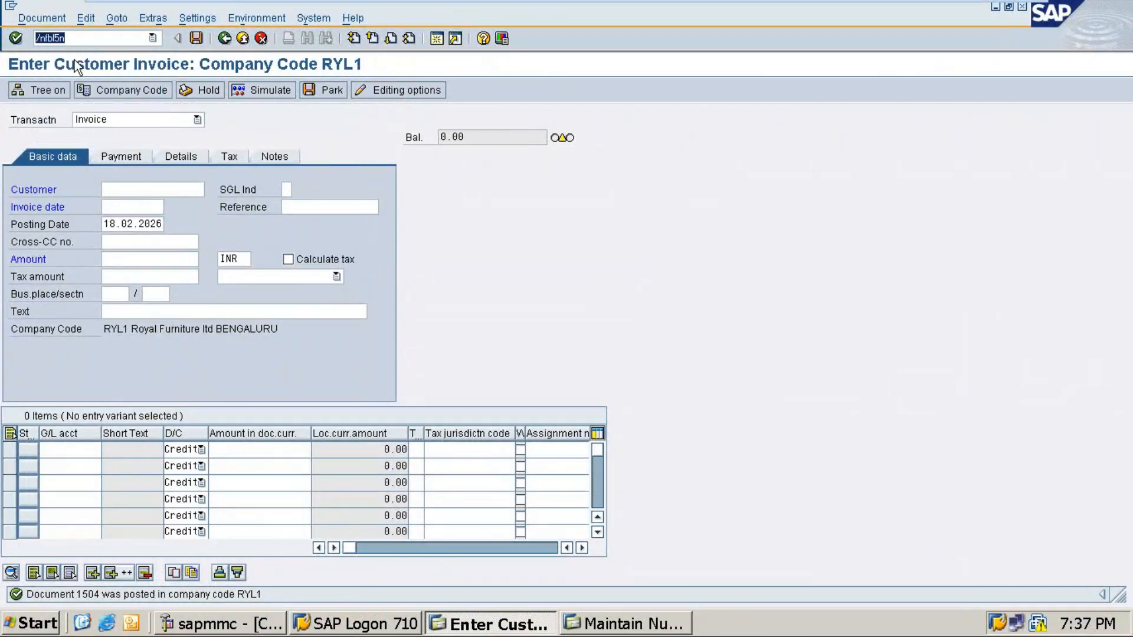
key(Return)
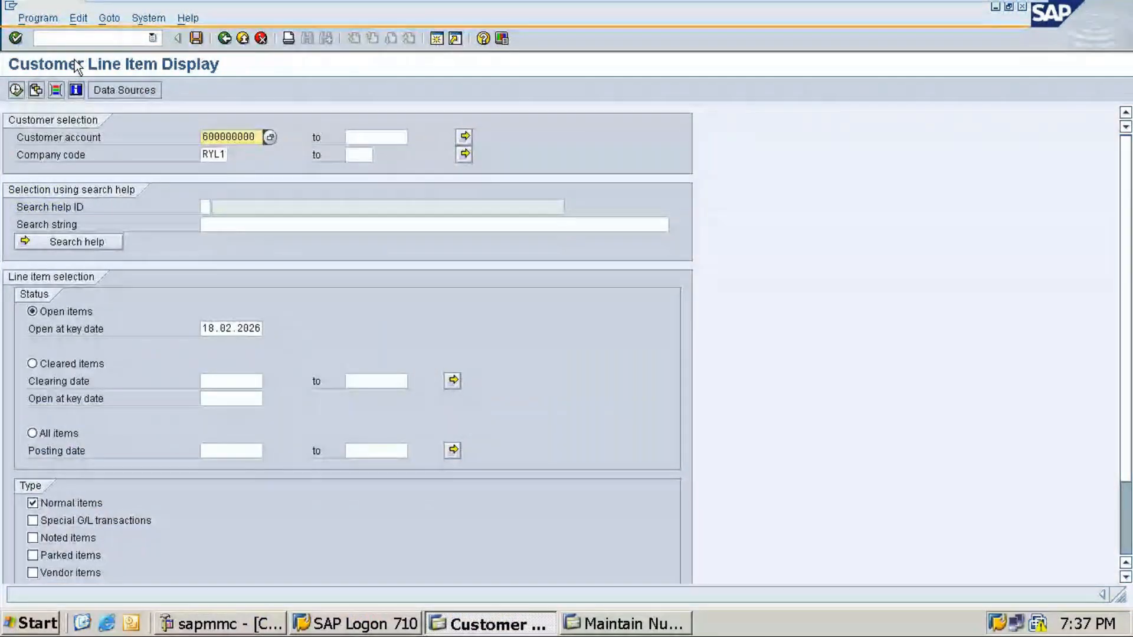
click(270, 138)
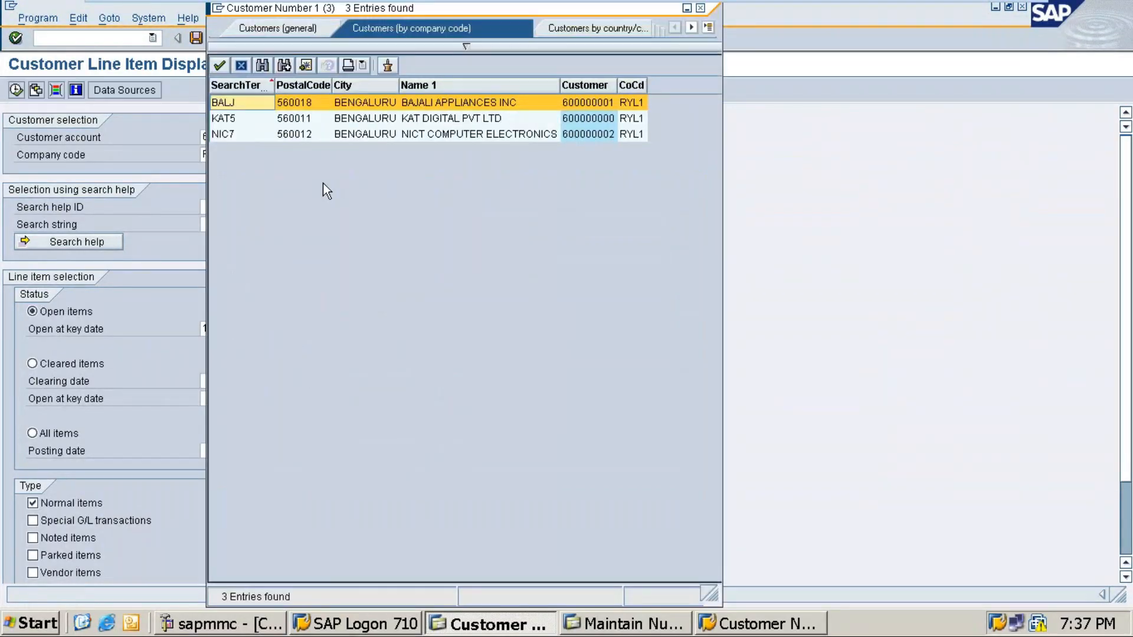
key(Escape)
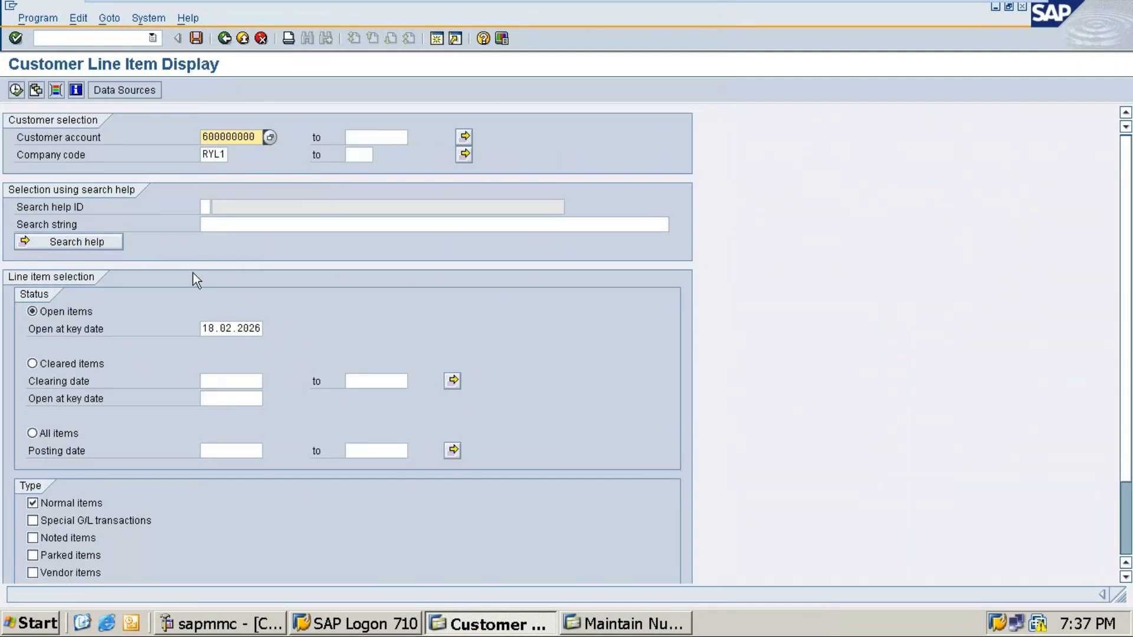
click(46, 437)
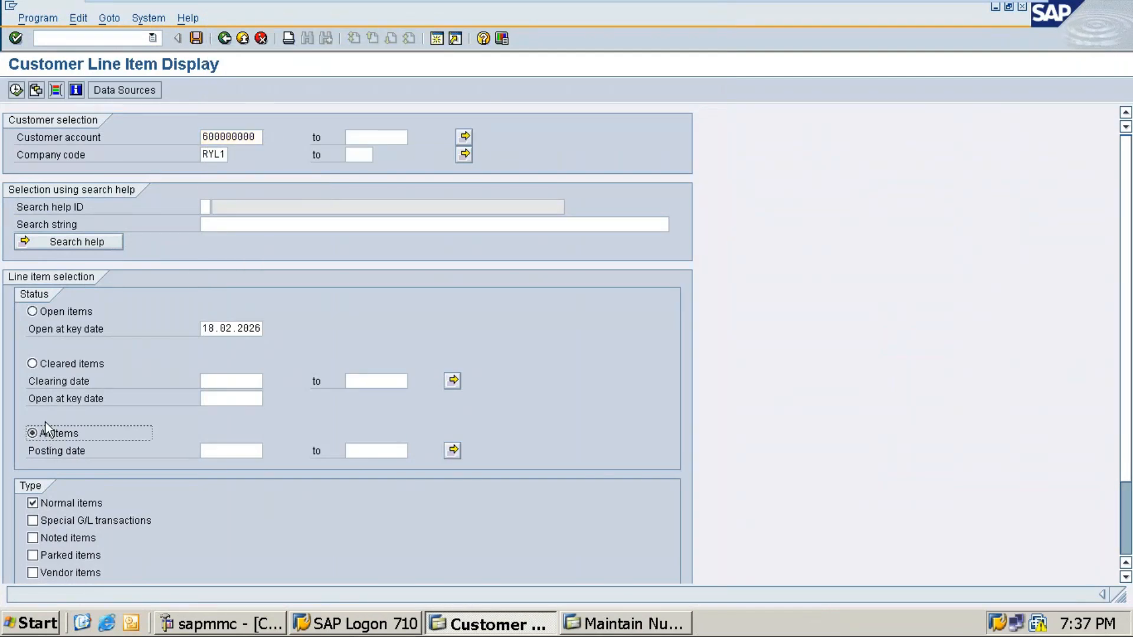
click(16, 90)
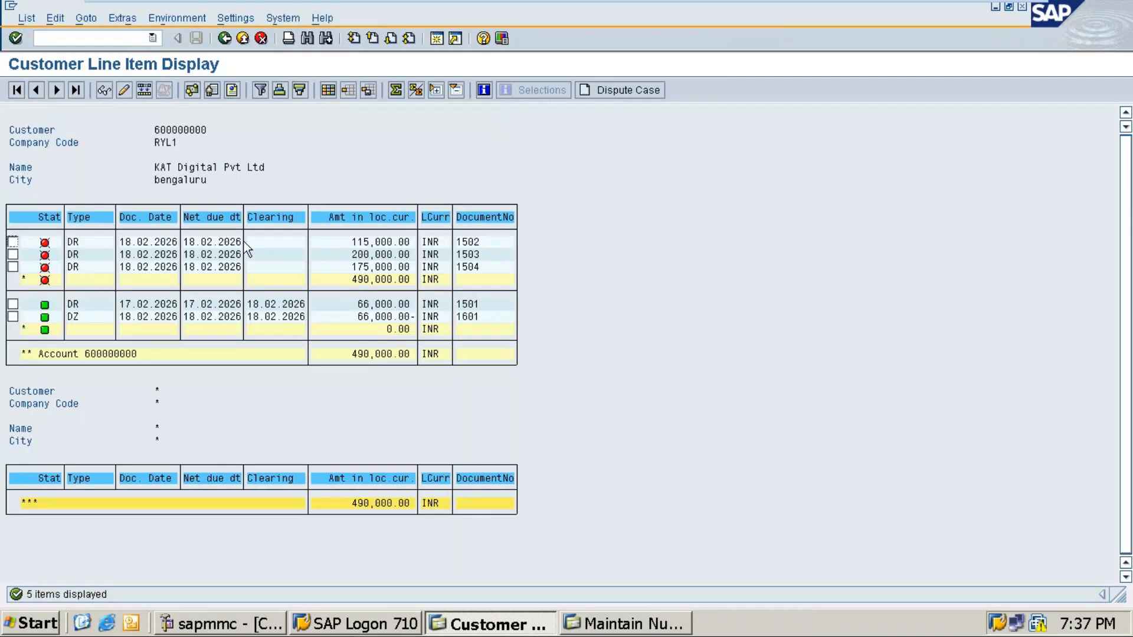
mouse_move(964, 3)
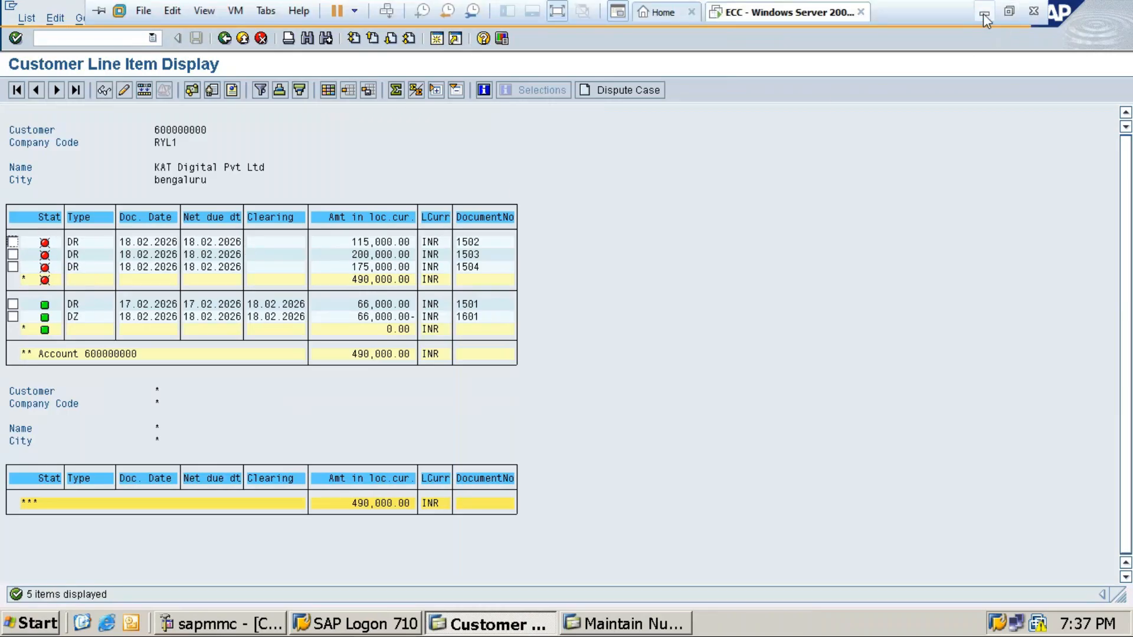
Step: Compare the receivable formula in Word against SAP's 490,000 INR line-item total
click(983, 13)
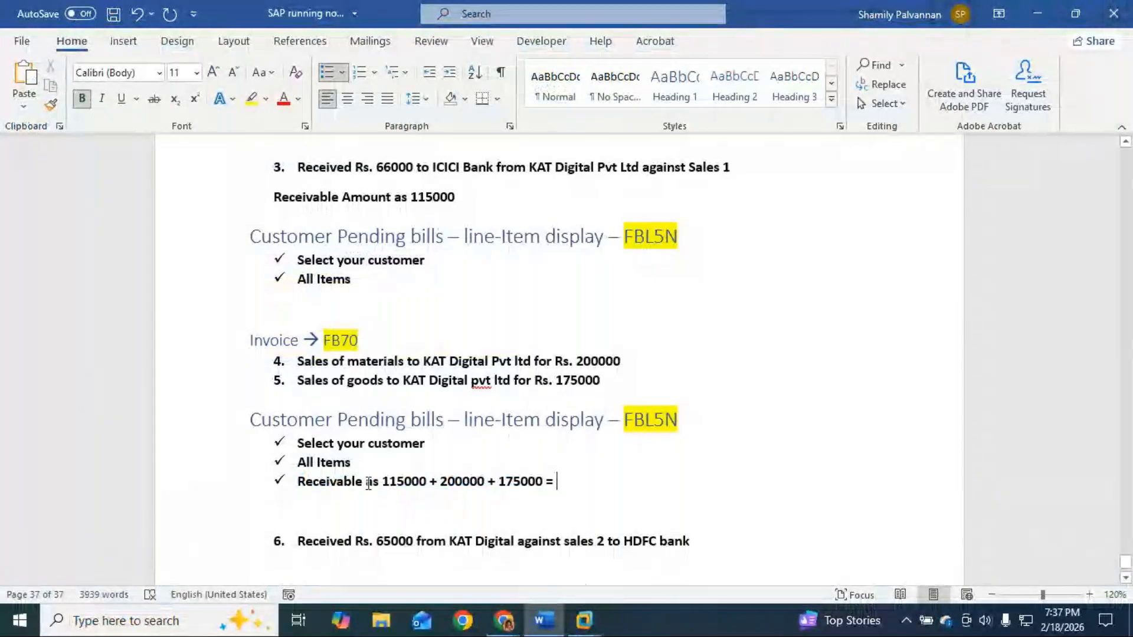
drag(383, 482, 530, 482)
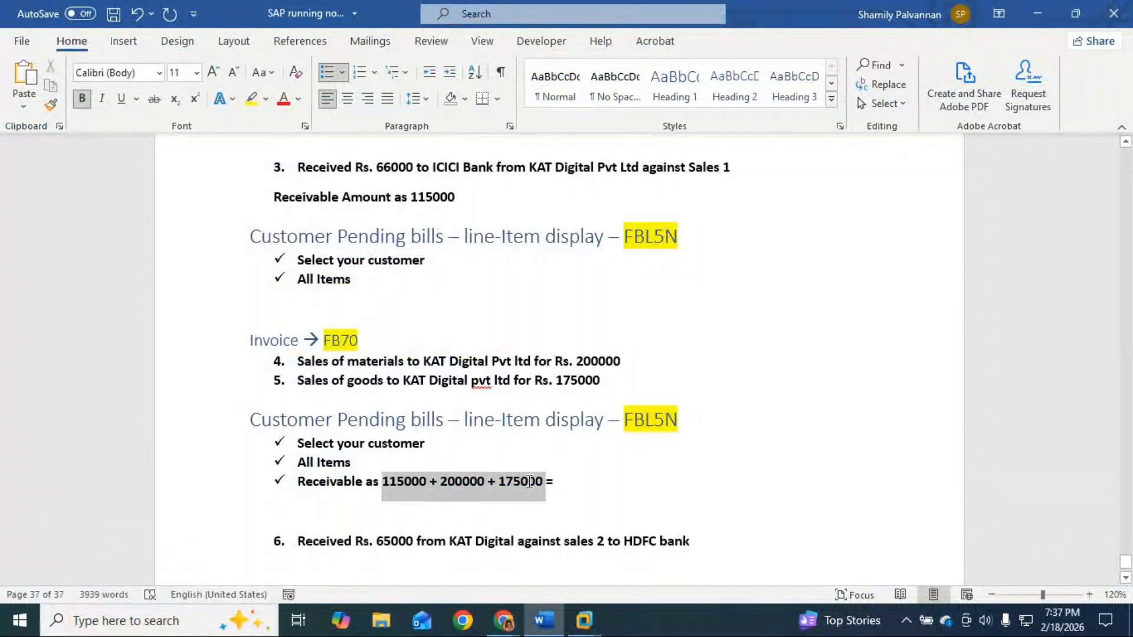
mouse_move(583, 620)
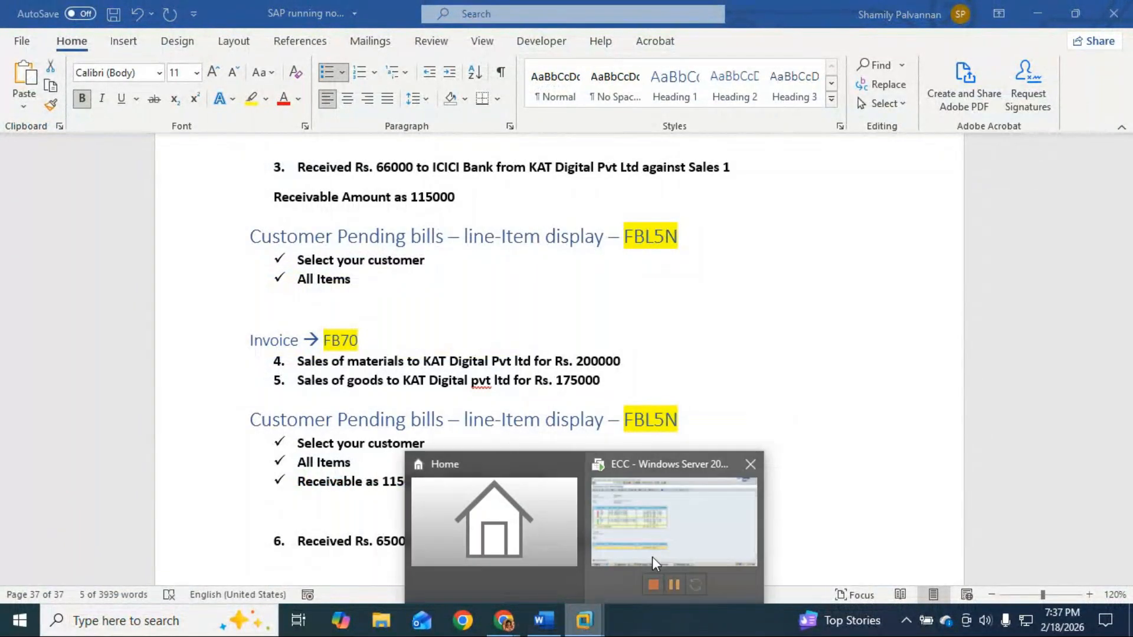
click(661, 557)
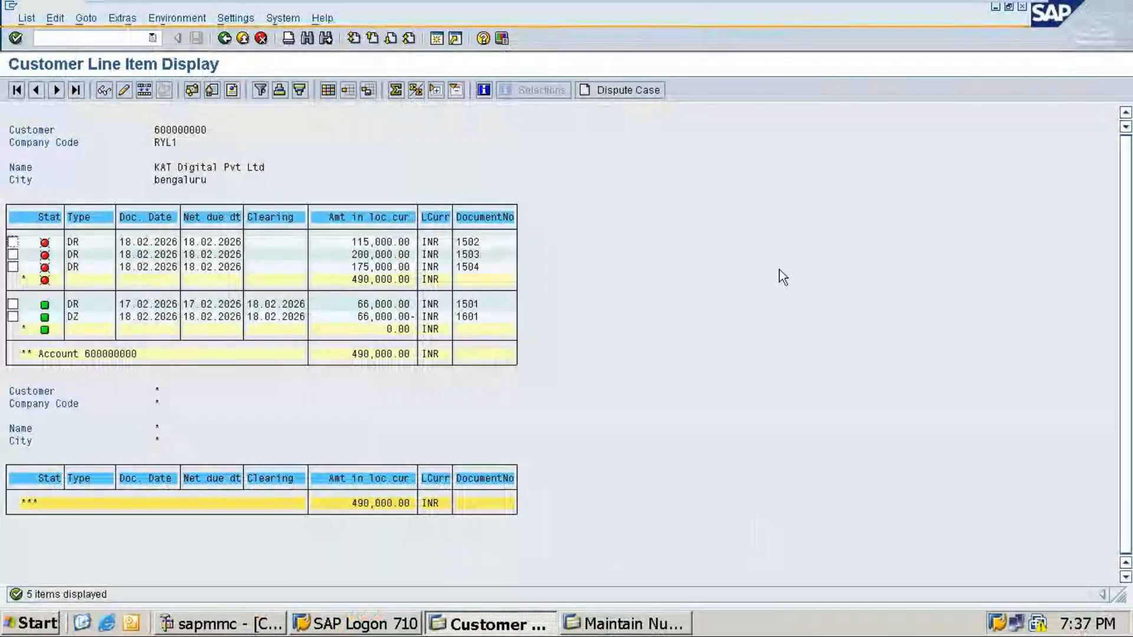
click(992, 8)
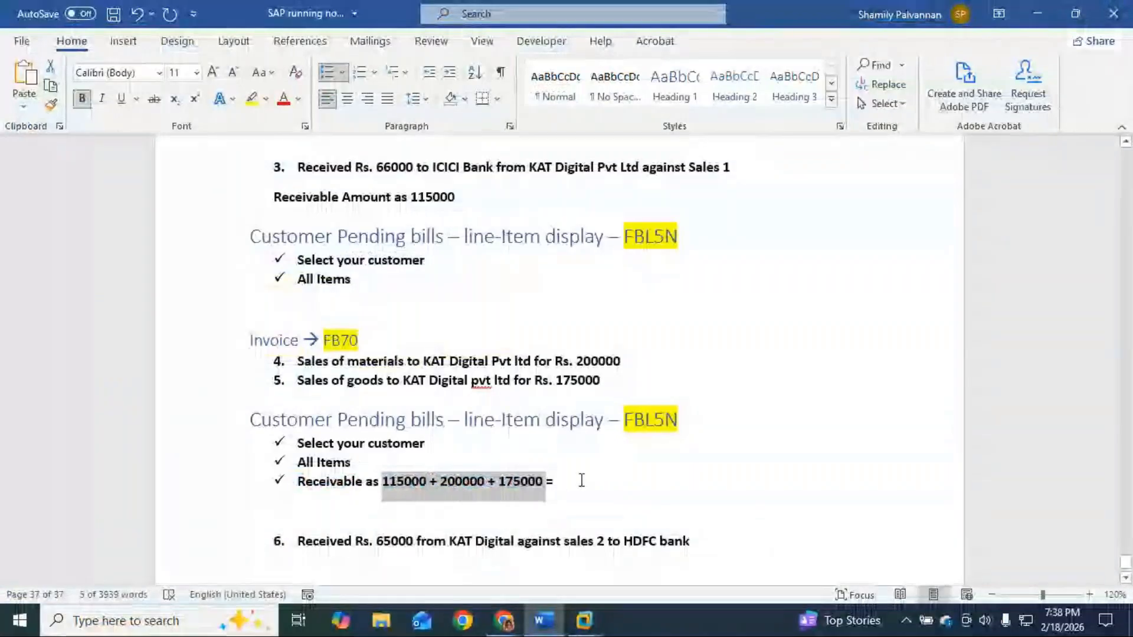
mouse_move(584, 620)
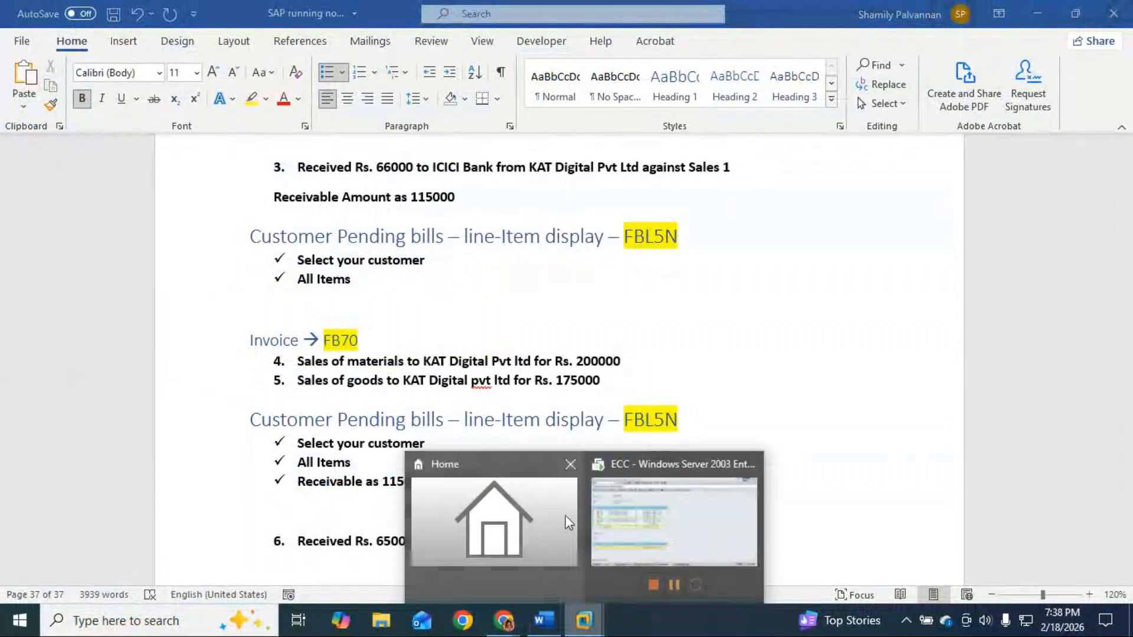
click(645, 522)
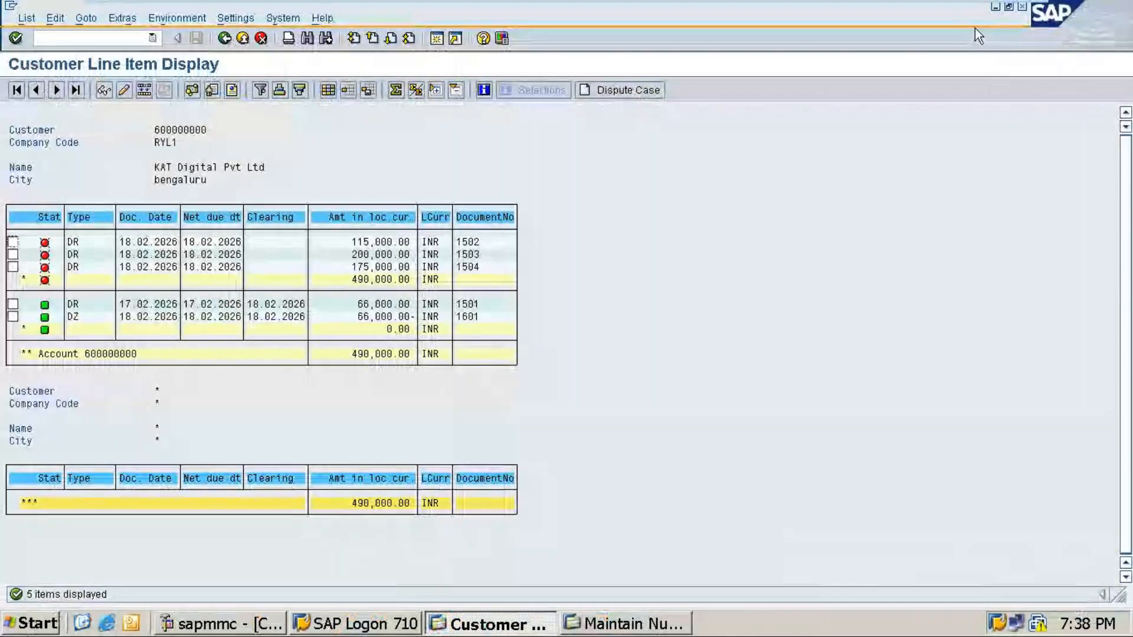
Step: Complete the receivable line with 490000 and move to the empty line below
click(993, 8)
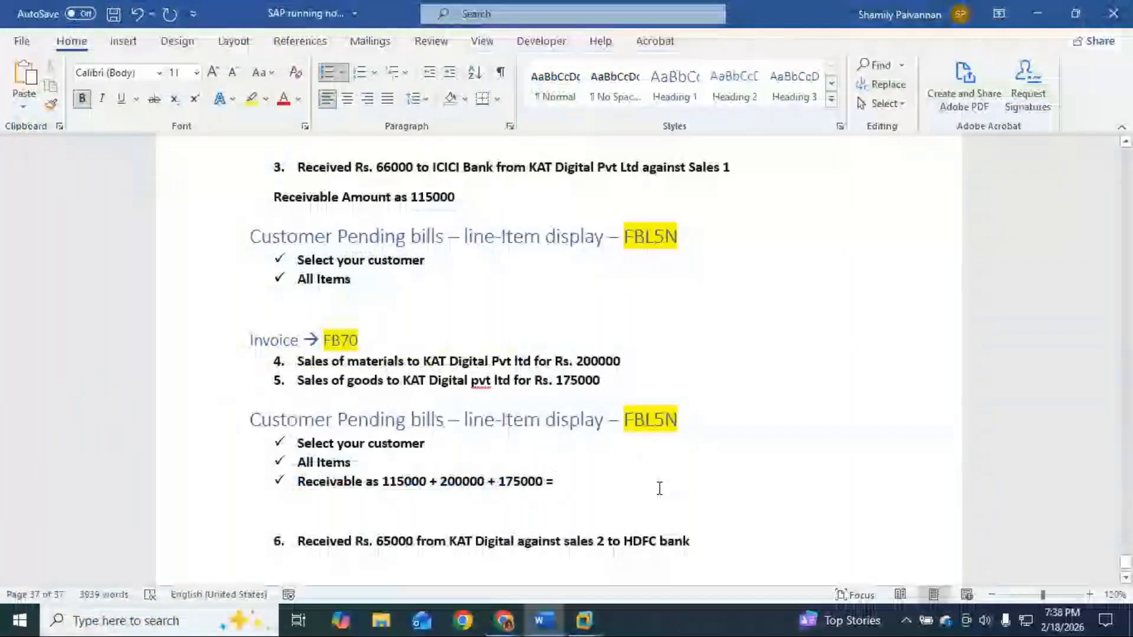
text(490000)
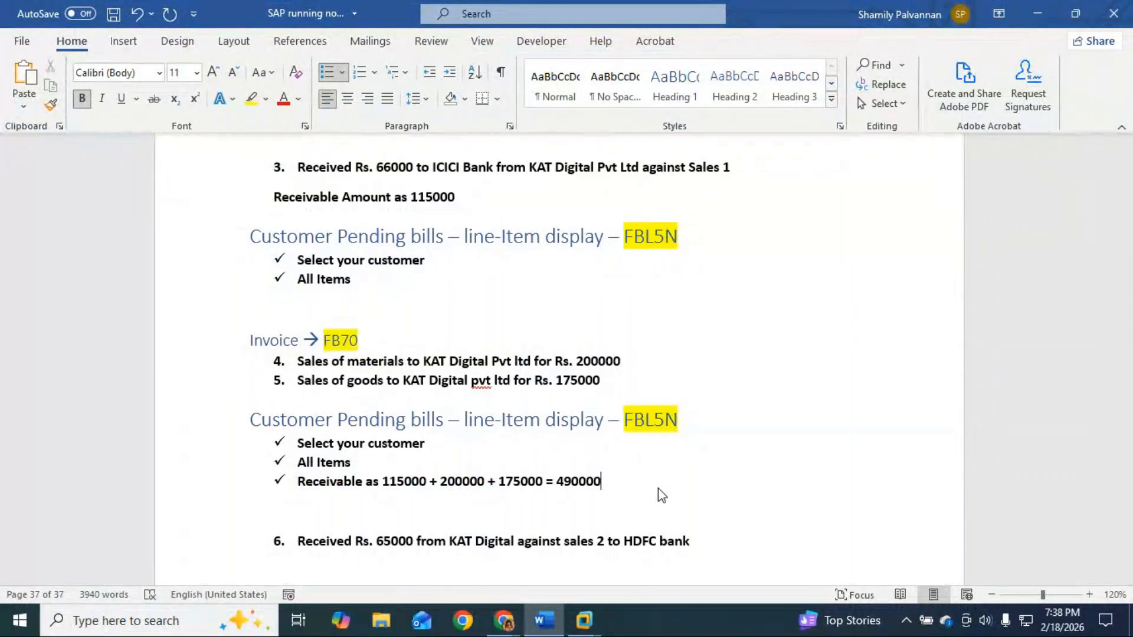
scroll(657, 487, down, 2)
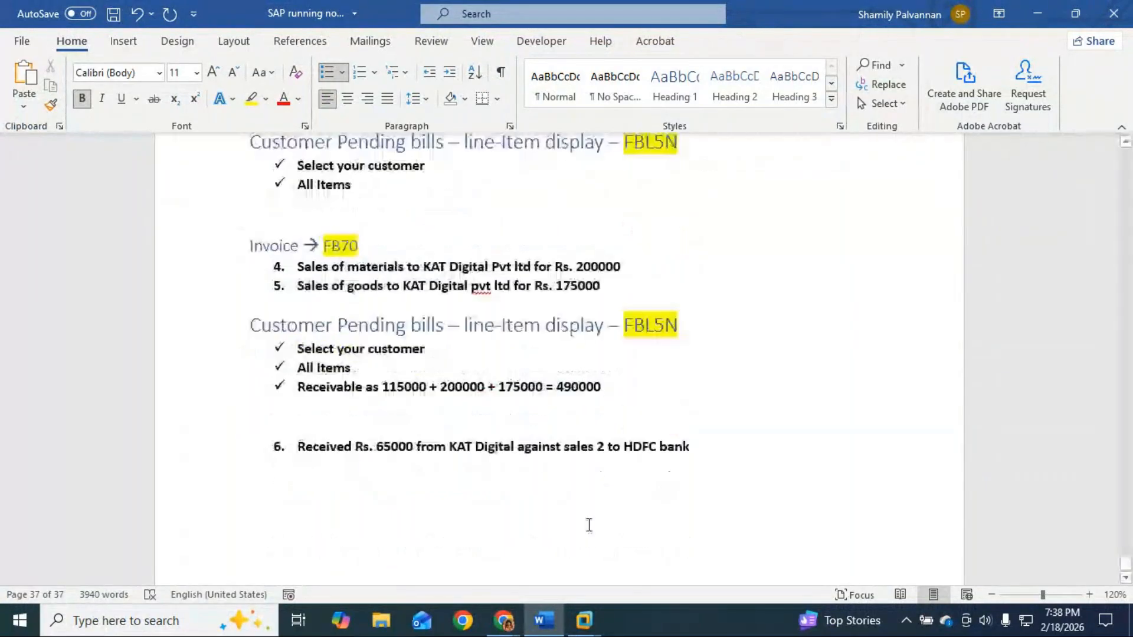
click(677, 424)
Step: Add the line 'Incoming Payment - F-28' above item 6 and style it as Heading 2
key(Return)
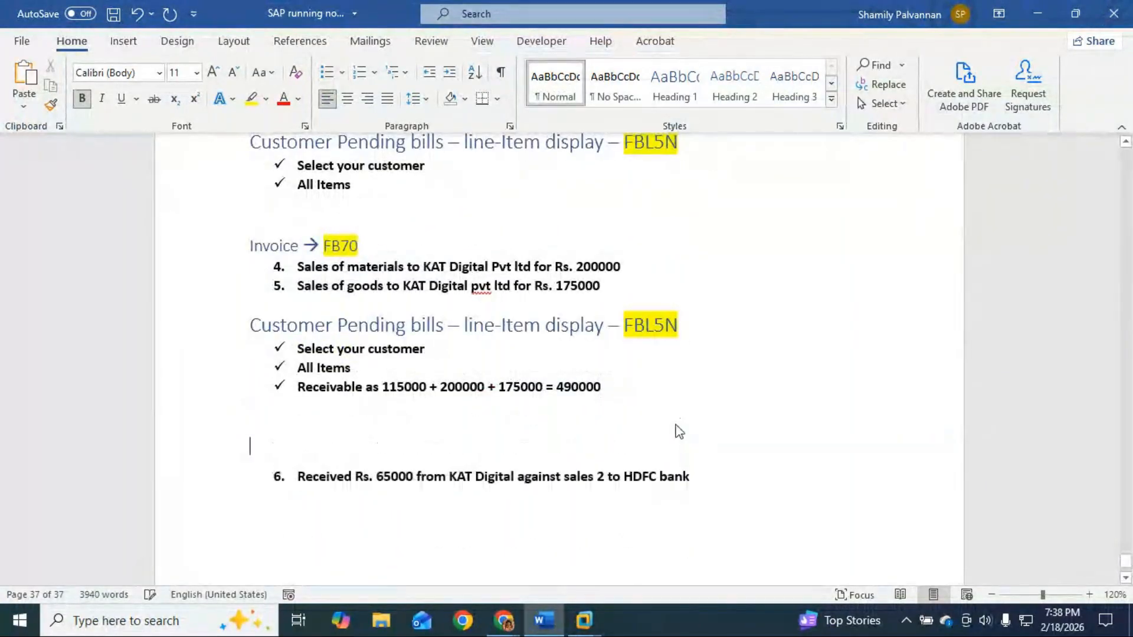
text(Incomin)
key(BackSpace)
key(BackSpace)
text(ming Pau)
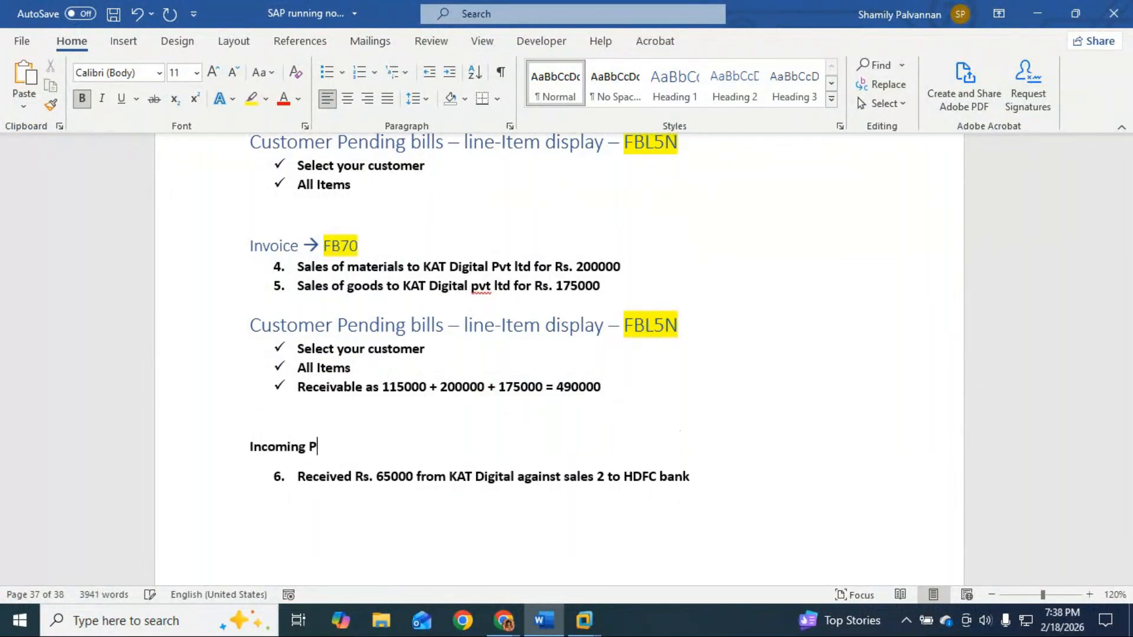
key(BackSpace)
text(yment -)
text( F-28)
drag(418, 447, 232, 432)
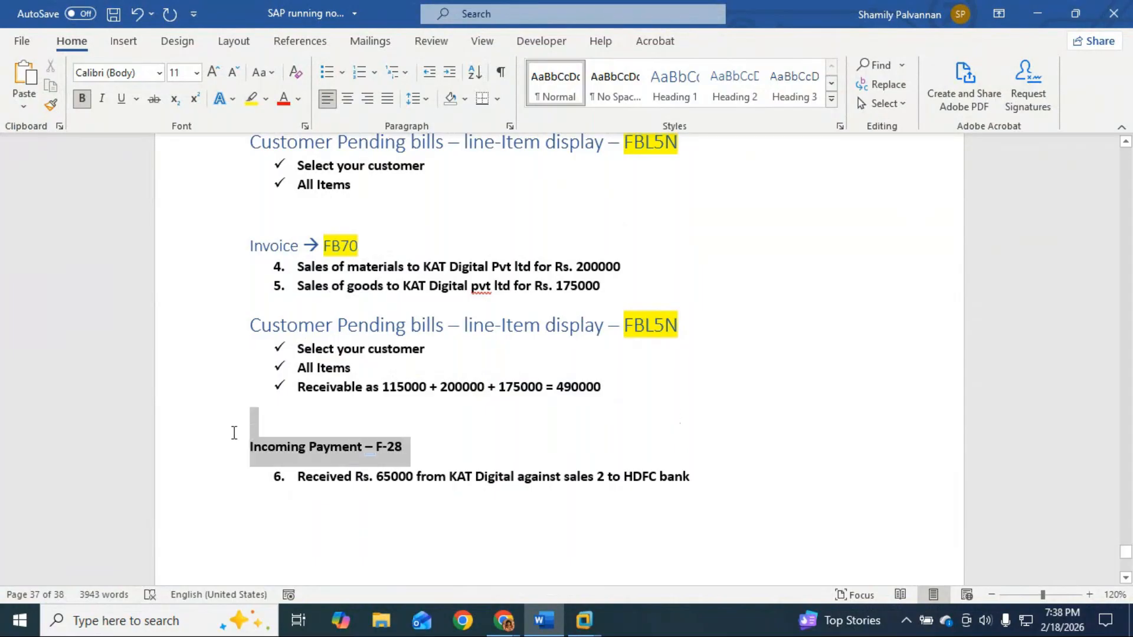
click(731, 89)
Step: Highlight F-28 in the new heading in yellow
scroll(507, 476, up, 6)
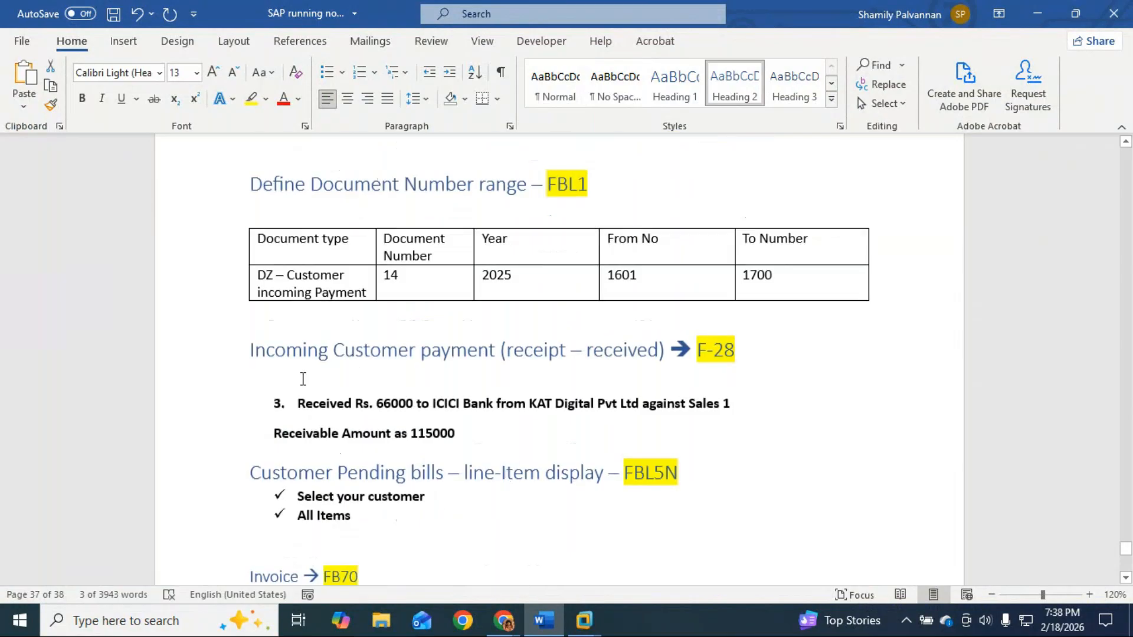
scroll(708, 401, down, 8)
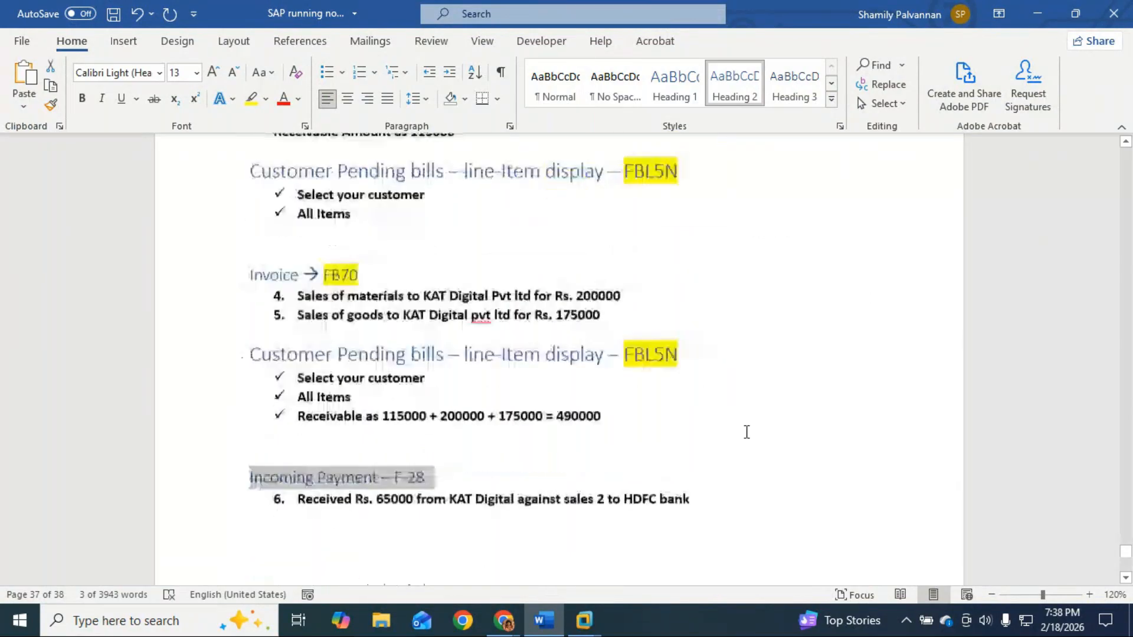
drag(435, 354, 395, 354)
click(253, 98)
click(697, 381)
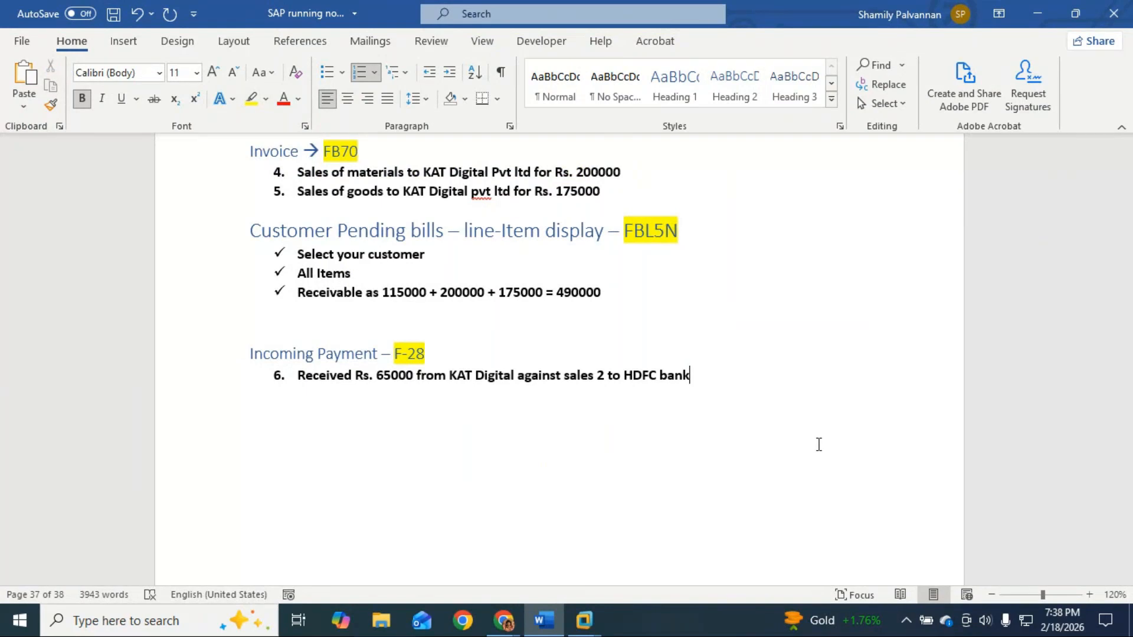
key(alt+Tab)
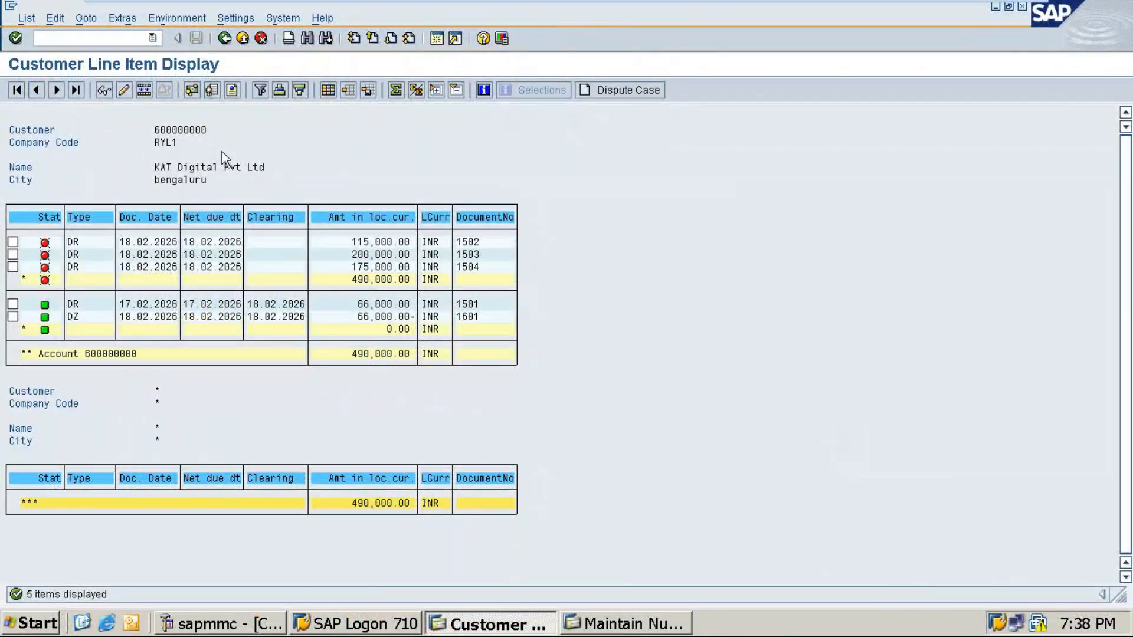
Step: Start F-28 dated 18.02.2026 with HDFC Bank account 30005 and amount 65000
click(152, 38)
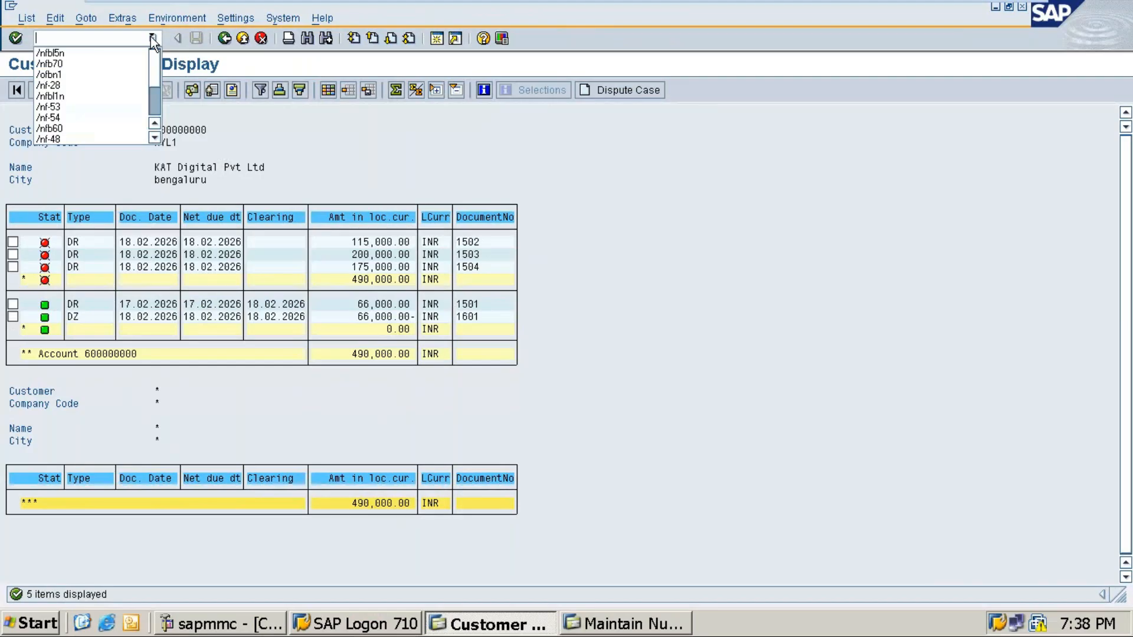
click(77, 87)
key(Return)
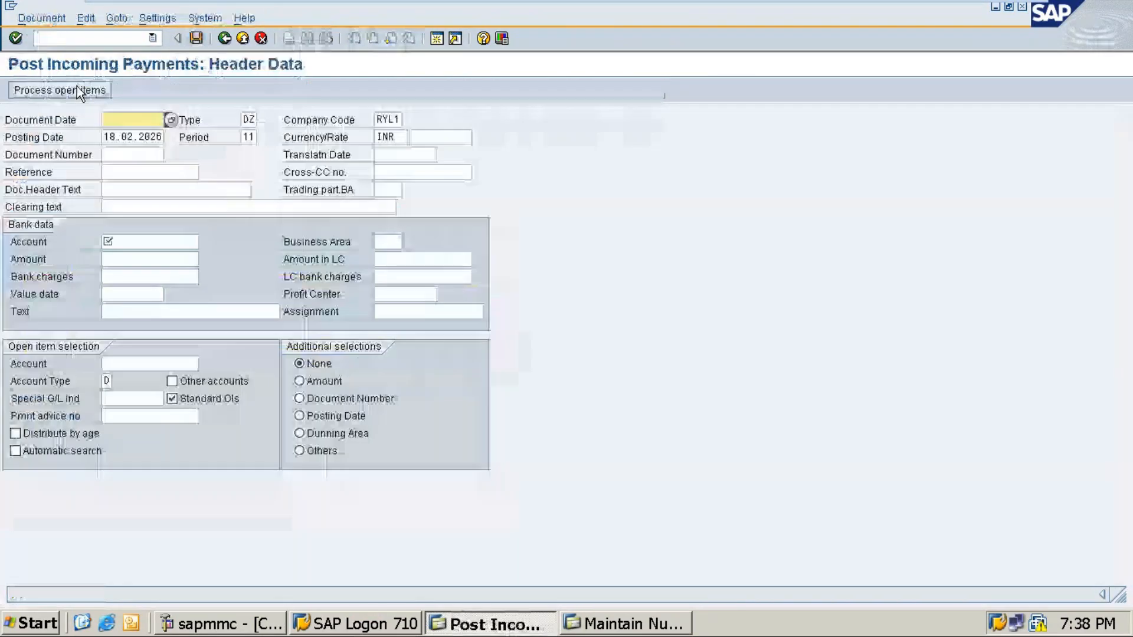
text(1)
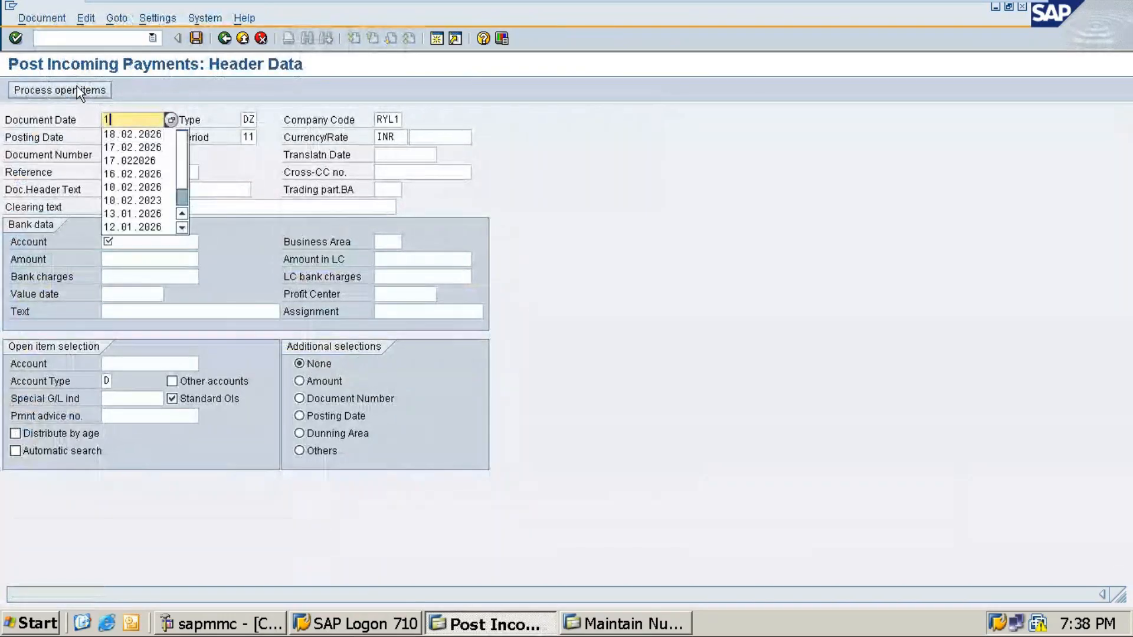
text(8.02.2)
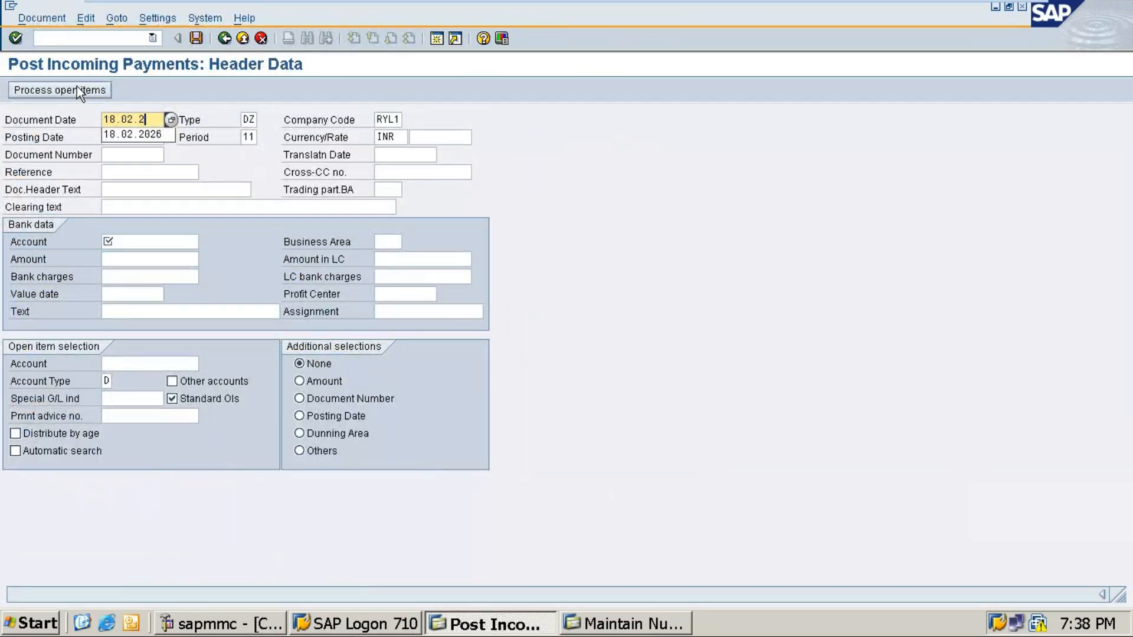
text(026)
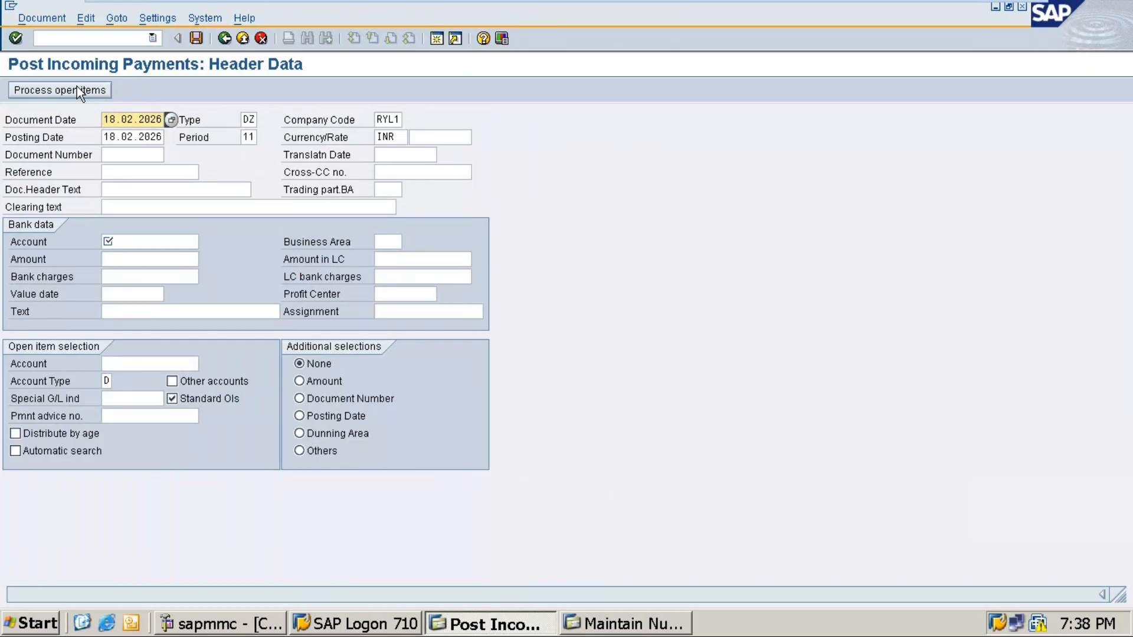
click(144, 257)
click(149, 243)
click(207, 241)
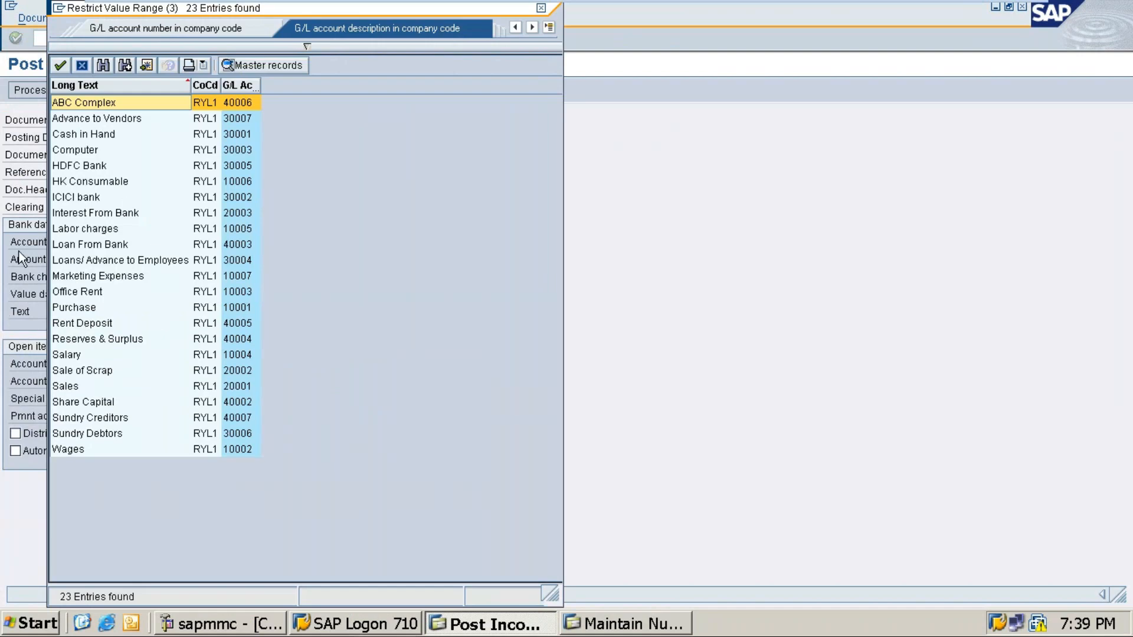
double_click(89, 167)
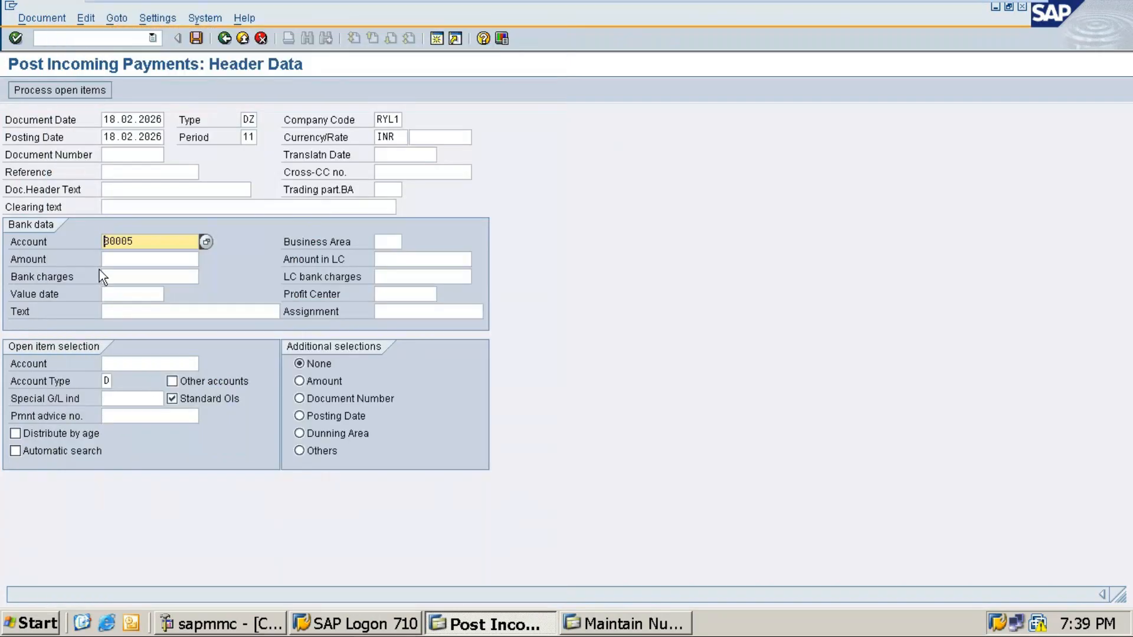
click(124, 259)
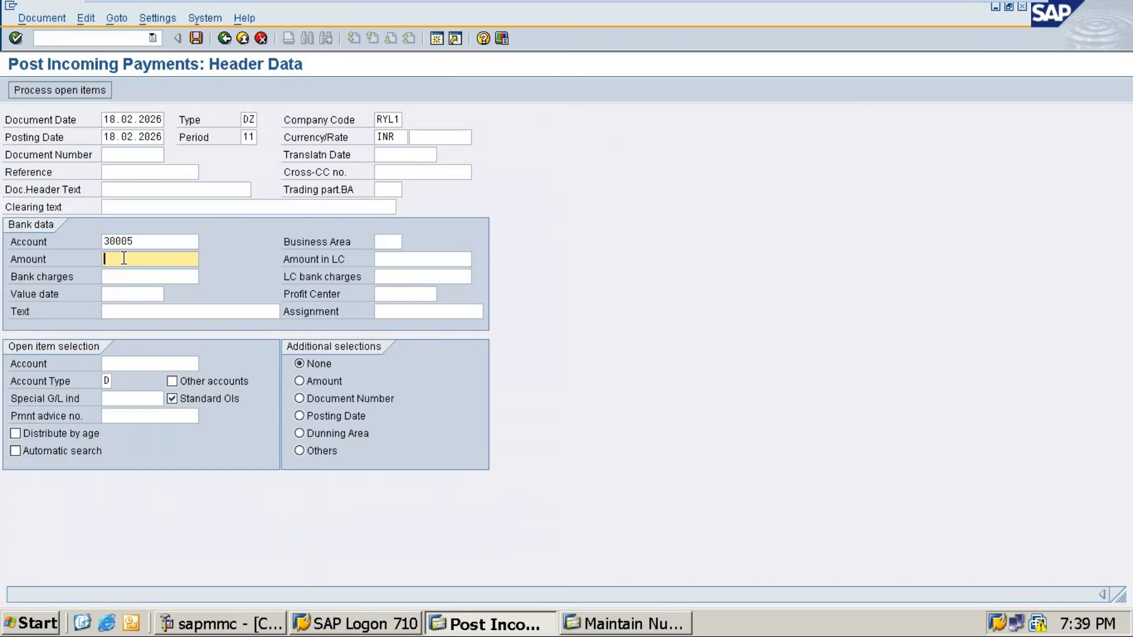
text(65000)
Step: Set the payment text to 'Royal sales 2 - Partial amt received'
click(983, 8)
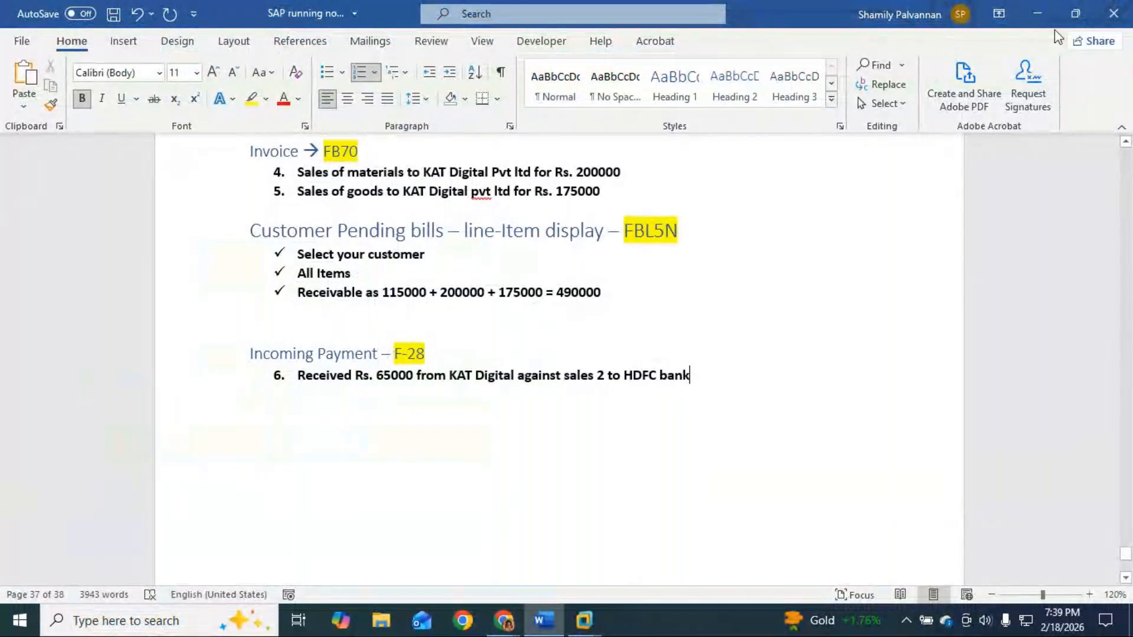
click(1040, 11)
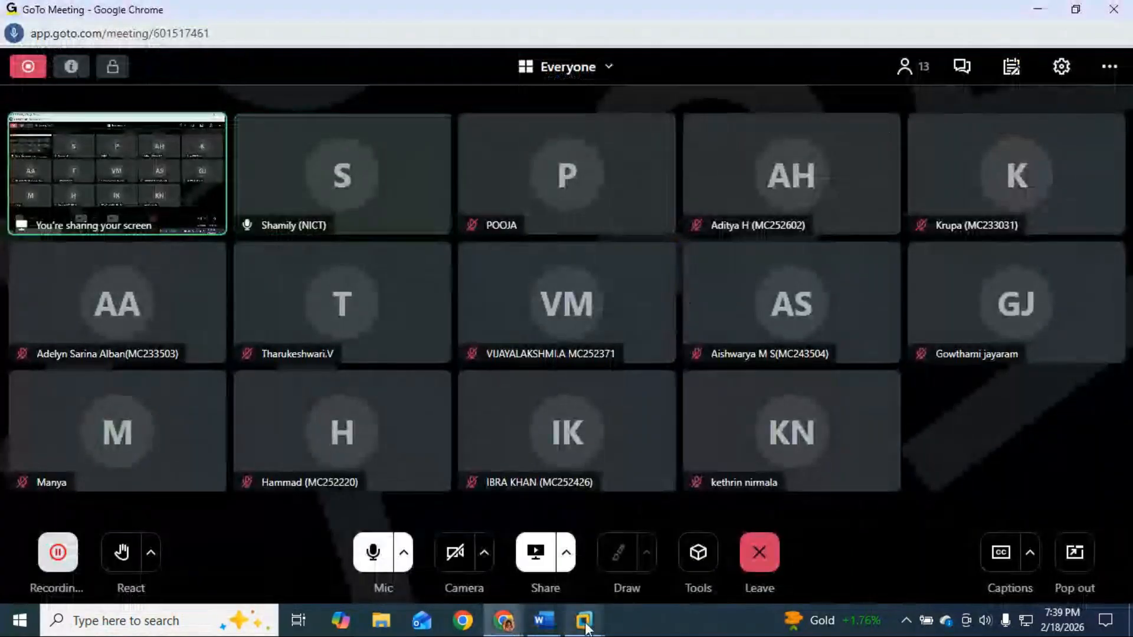
mouse_move(584, 622)
click(681, 530)
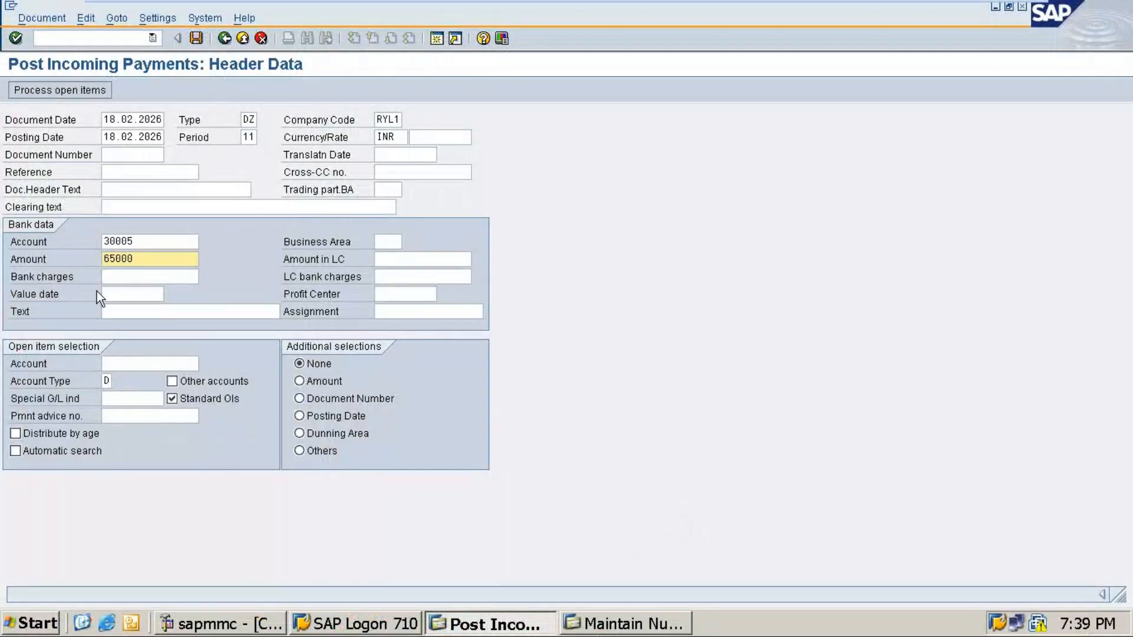
click(119, 313)
text(R)
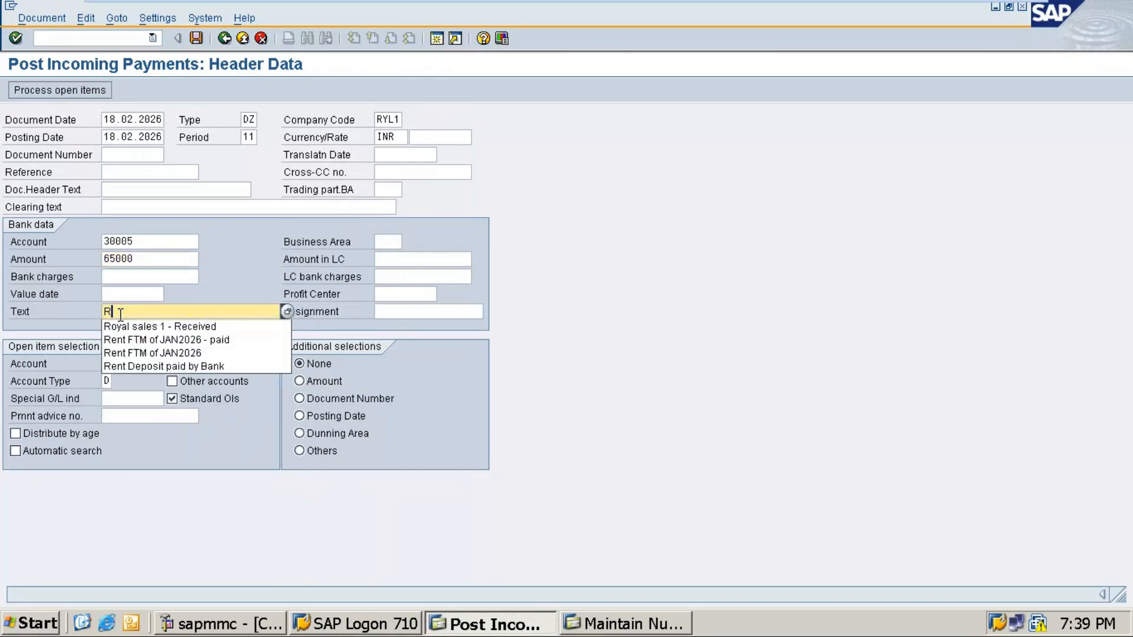
text(oy)
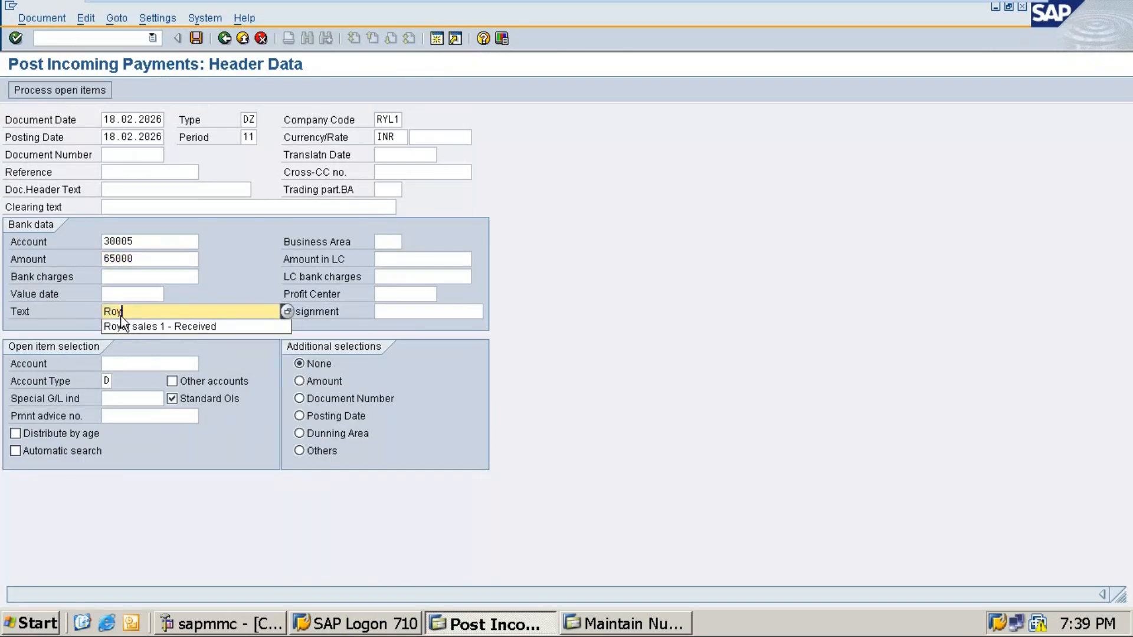
click(122, 324)
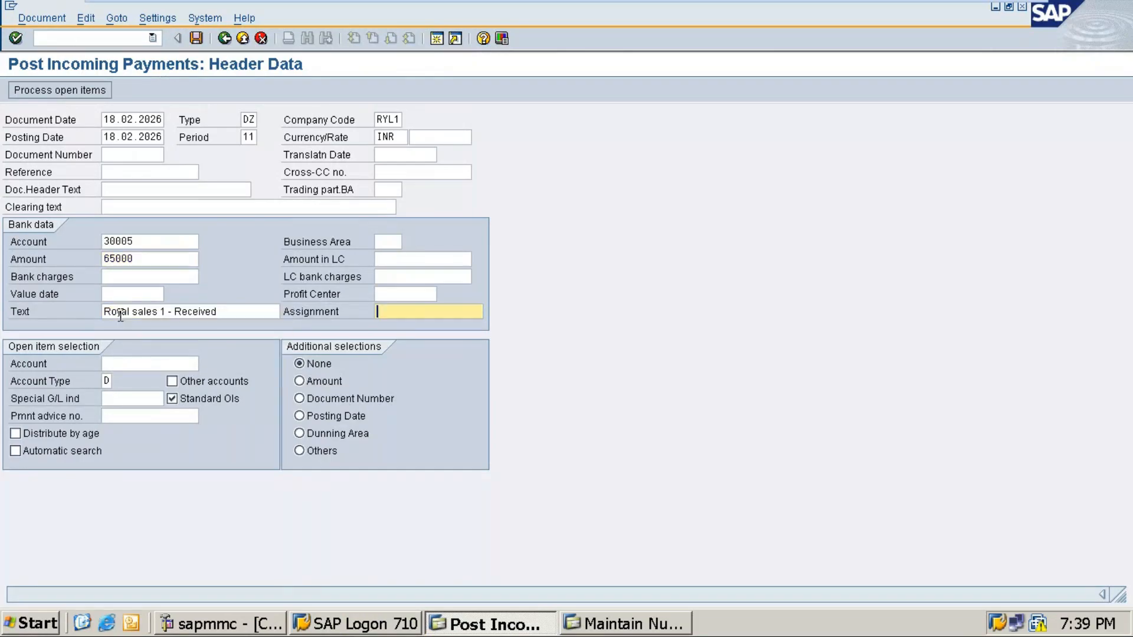
double_click(163, 312)
text(2)
click(221, 312)
key(BackSpace)
key(BackSpace)
key(BackSpace)
key(BackSpace)
key(BackSpace)
key(BackSpace)
key(BackSpace)
key(BackSpace)
key(BackSpace)
key(BackSpace)
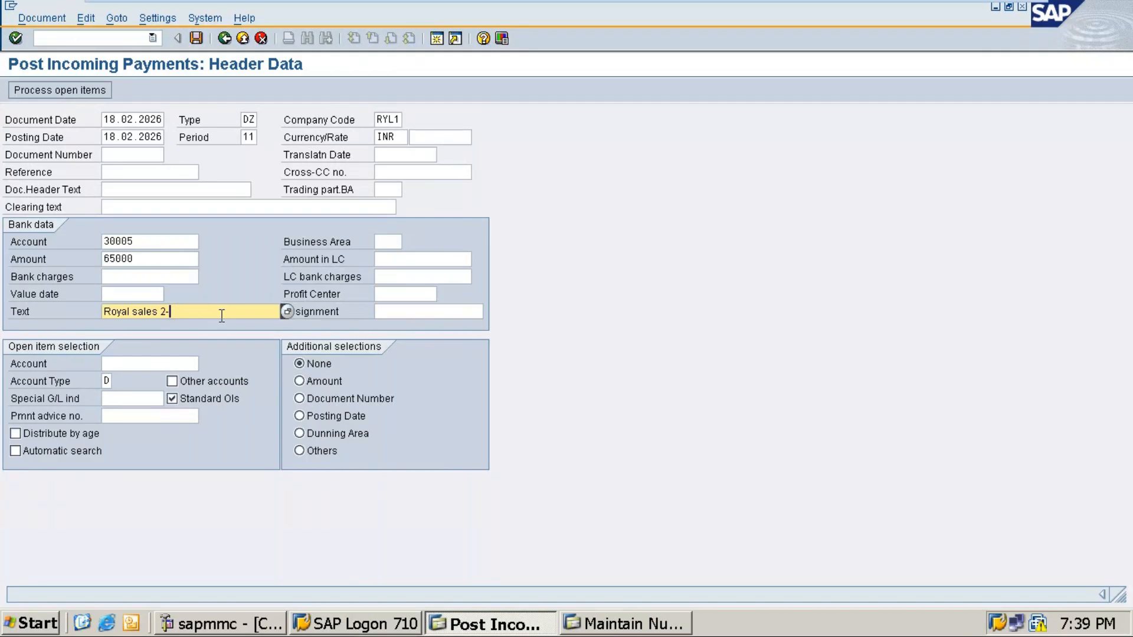
text(- Partial amt received)
Step: Select customer KAT Digital (600000000) in RYL1 and open its invoices for partial payment
click(141, 363)
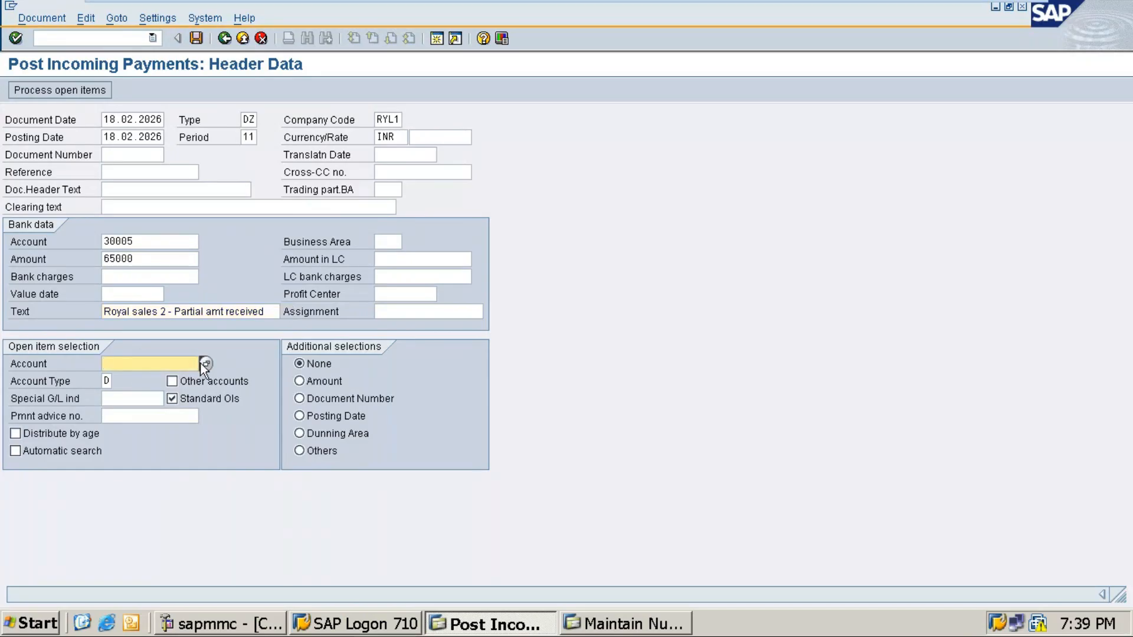
click(203, 364)
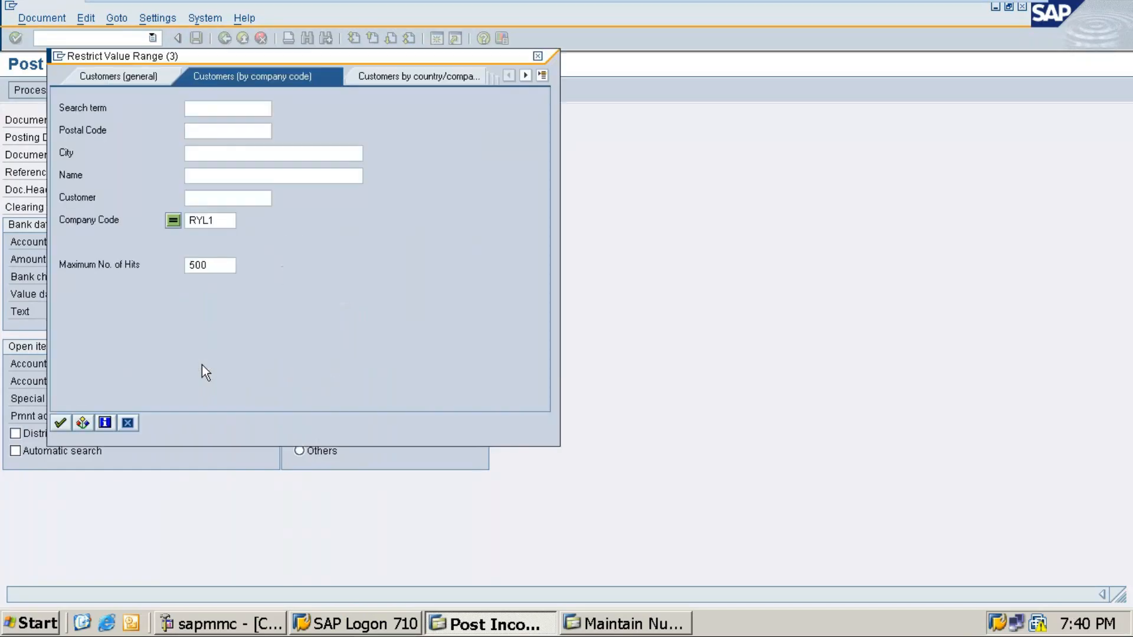
key(Return)
key(Down)
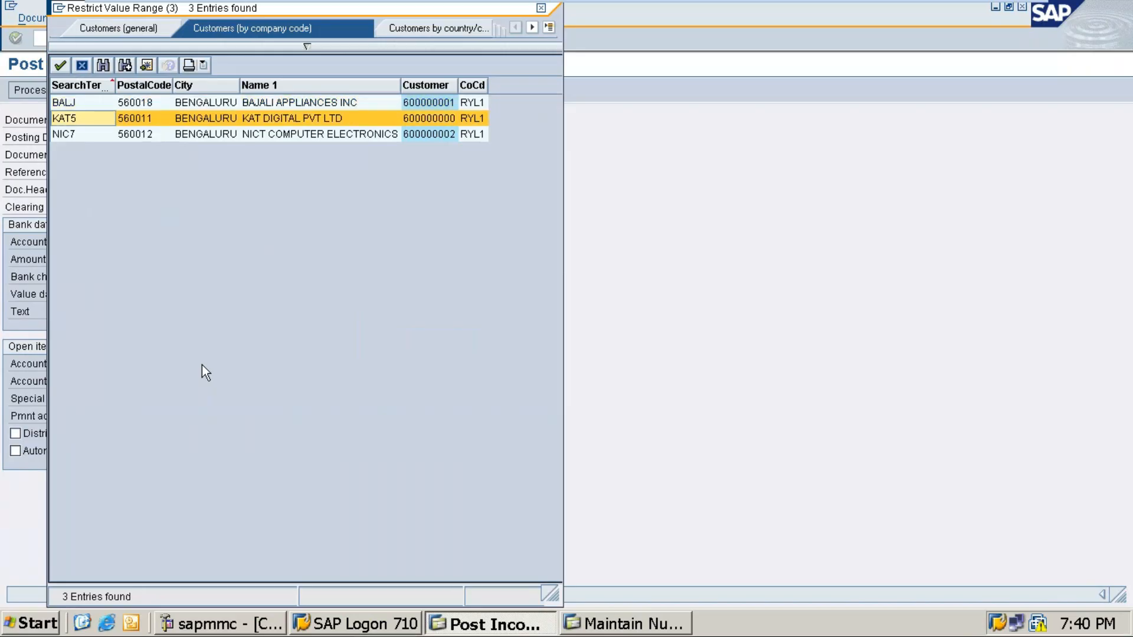
key(Return)
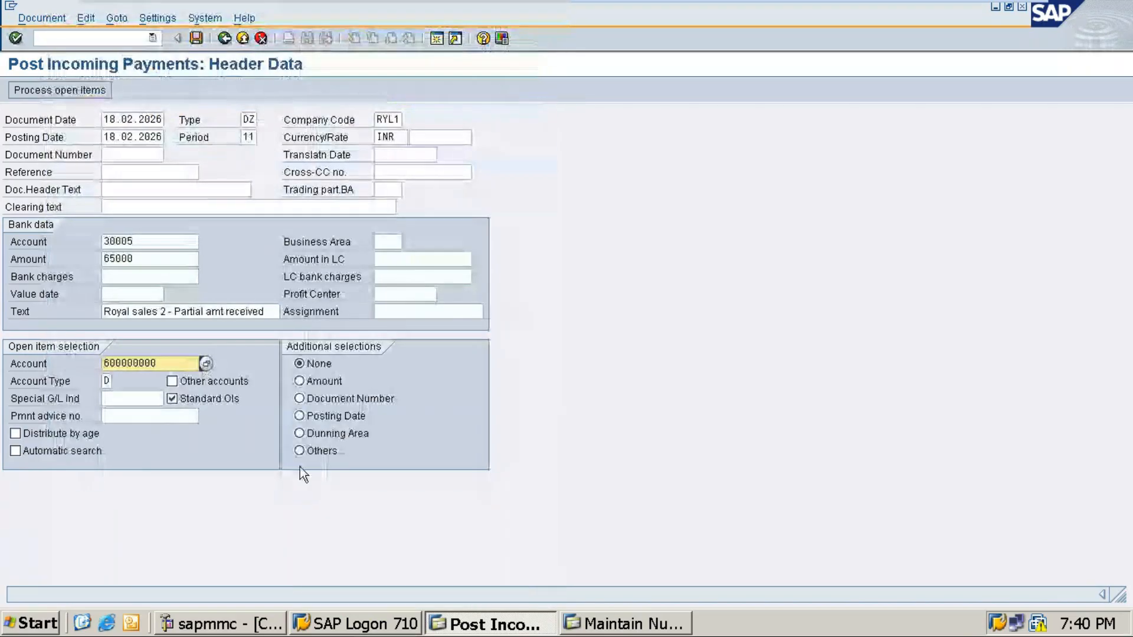
click(62, 91)
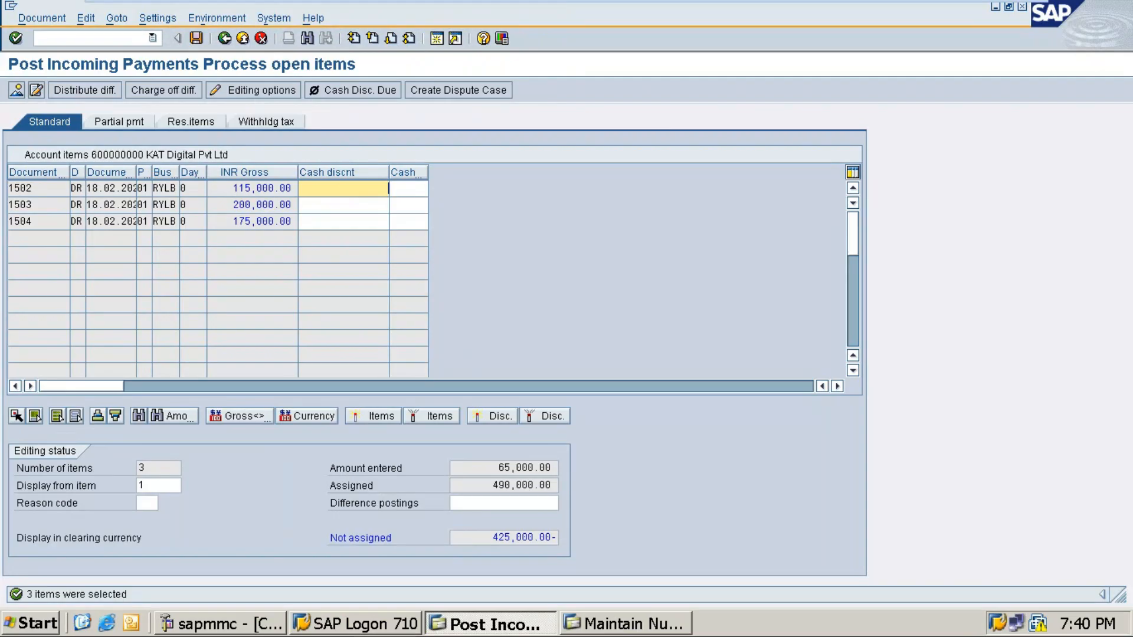
click(119, 122)
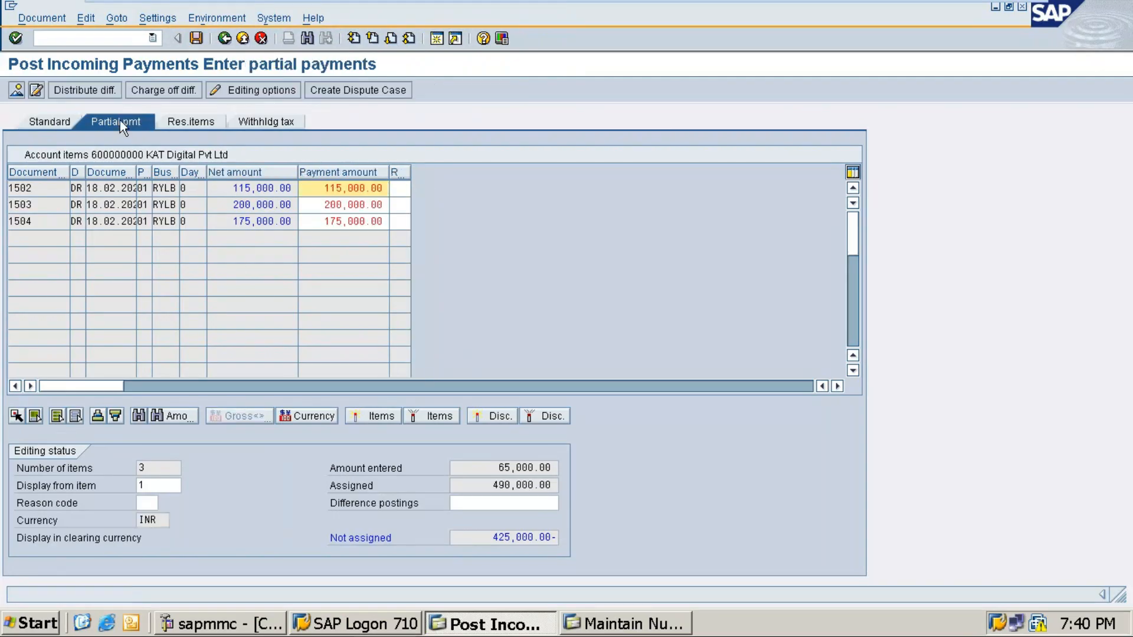
Step: Clear invoices 1503 and 1504, assign 65000 to invoice 1502, and post document 1602
double_click(257, 223)
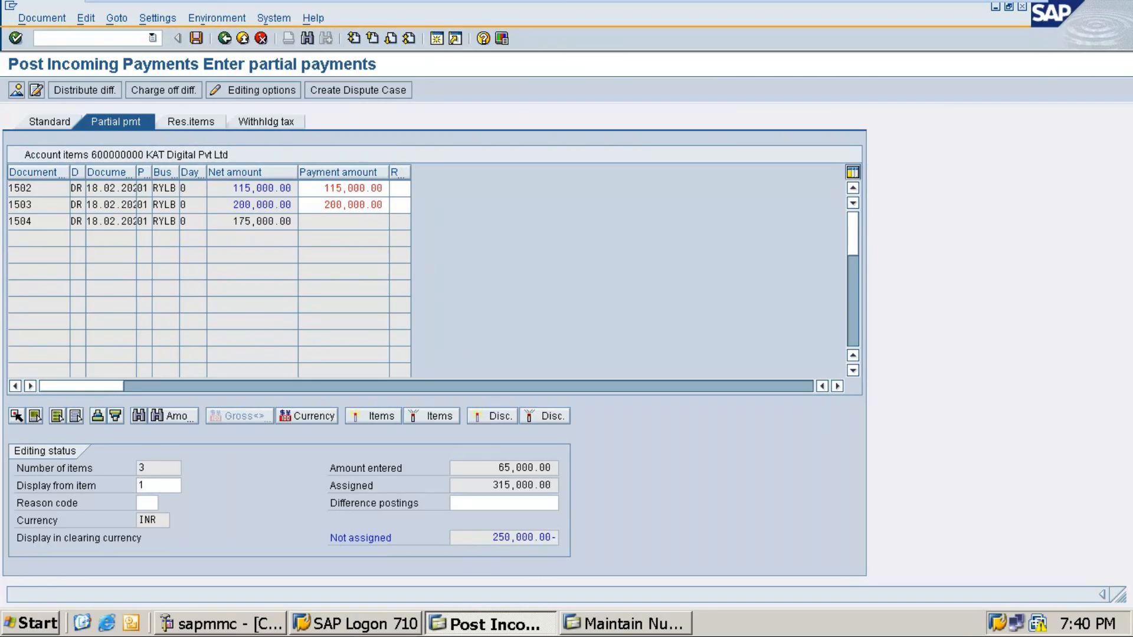
double_click(243, 206)
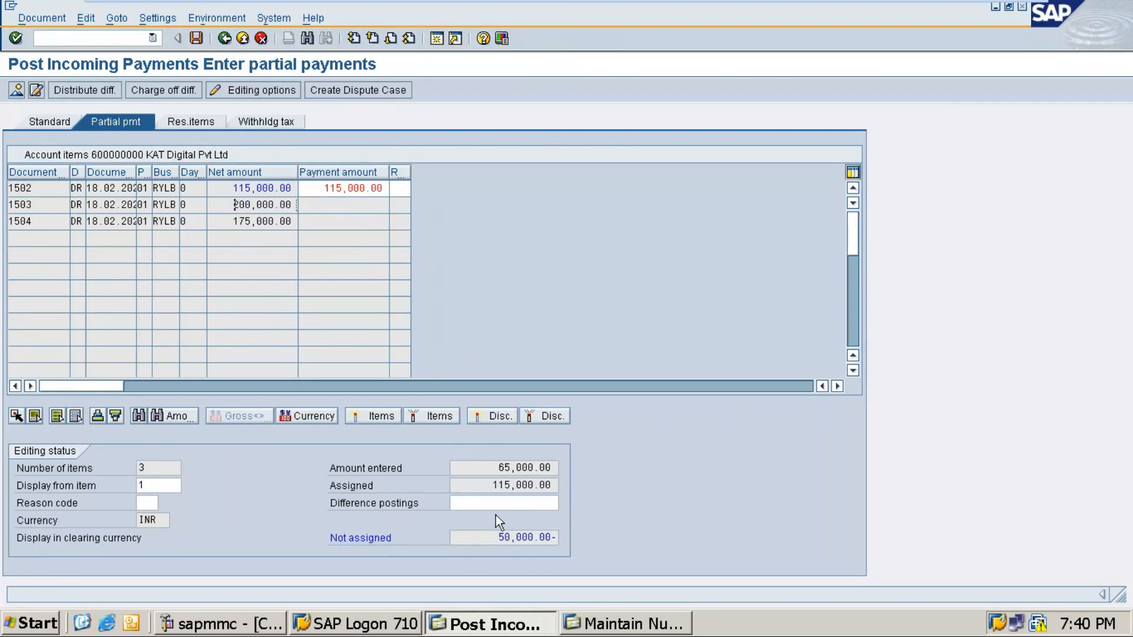
click(356, 187)
drag(355, 187, 391, 188)
click(391, 188)
key(BackSpace)
key(BackSpace)
key(BackSpace)
key(BackSpace)
key(BackSpace)
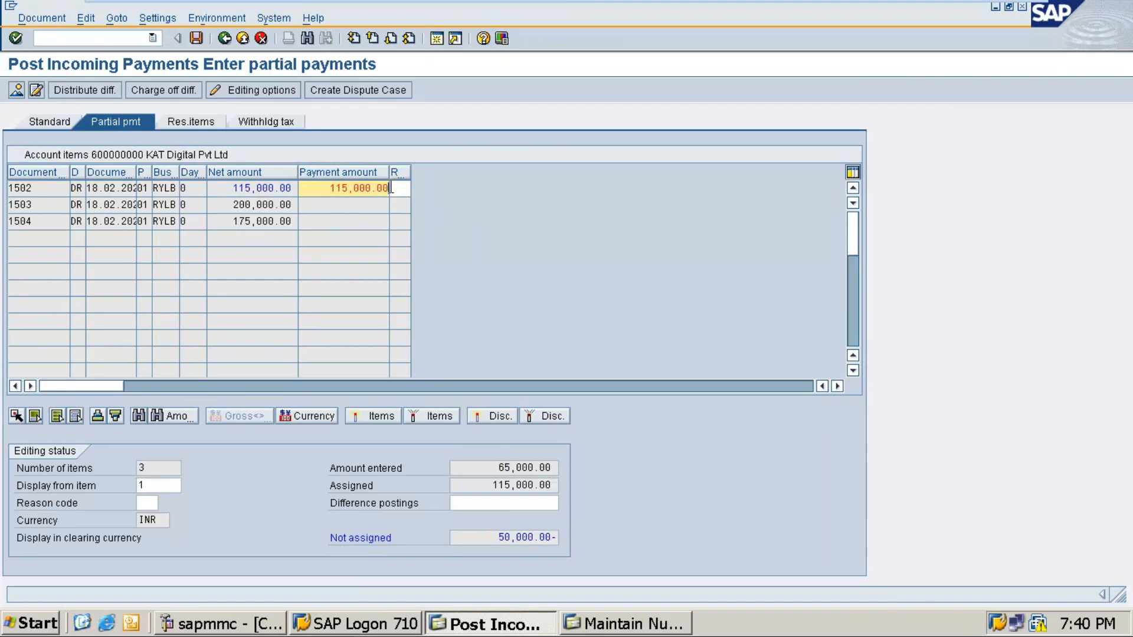
key(BackSpace)
key(BackSpace)
key(BackSpace)
key(BackSpace)
text(650)
key(Return)
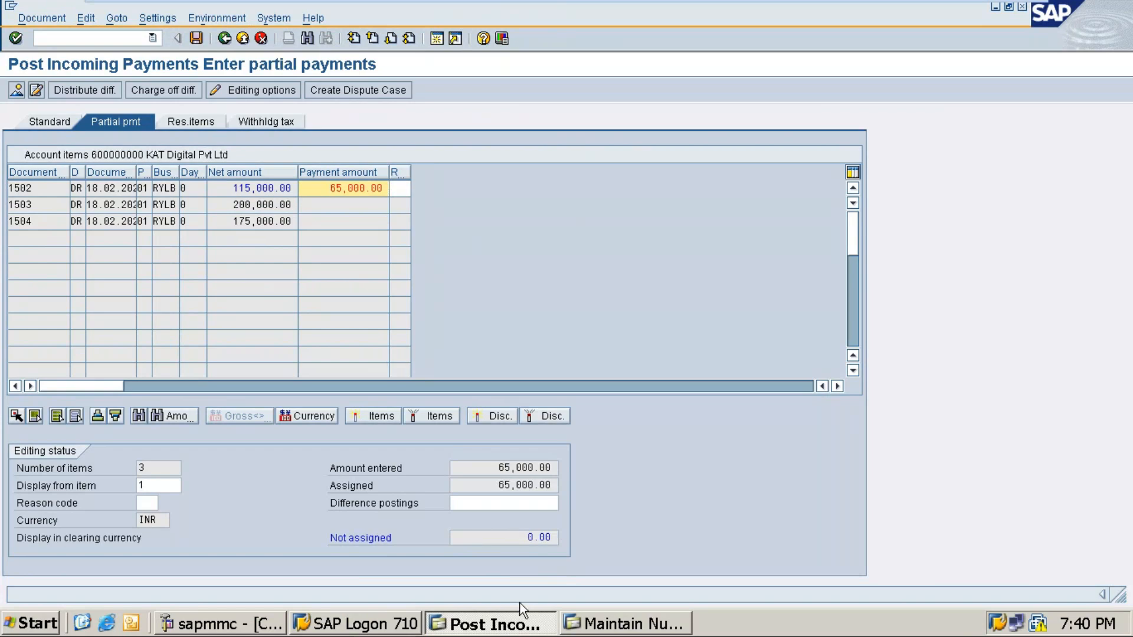
click(197, 39)
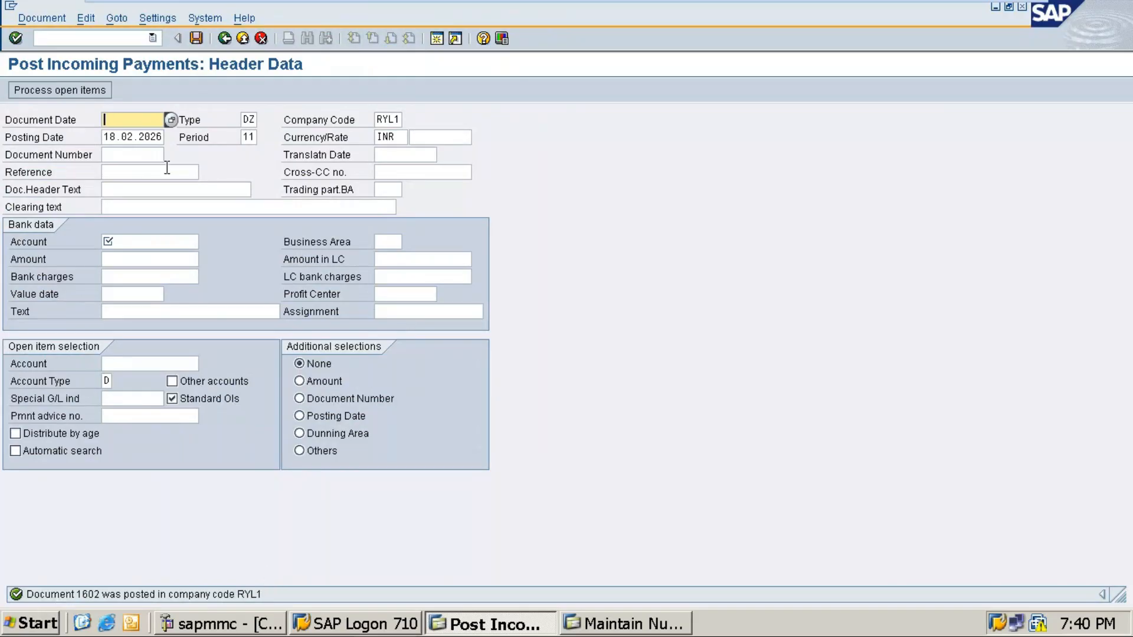
Step: Rerun FBL5N for KAT Digital with All items to confirm the 425,000 INR open balance
click(153, 38)
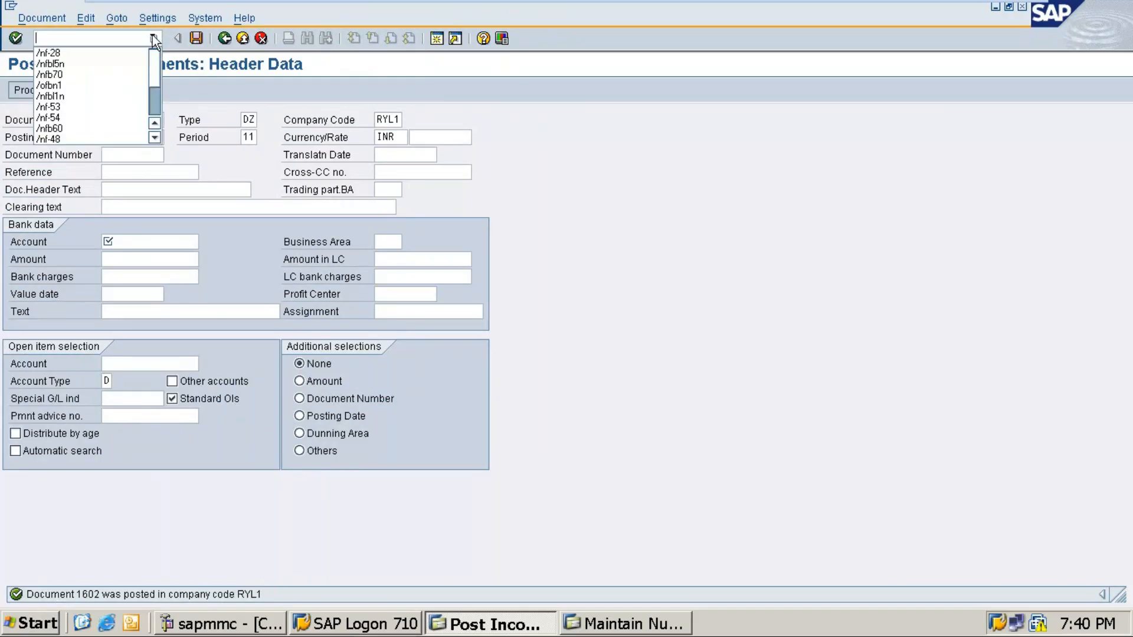
click(70, 65)
key(Return)
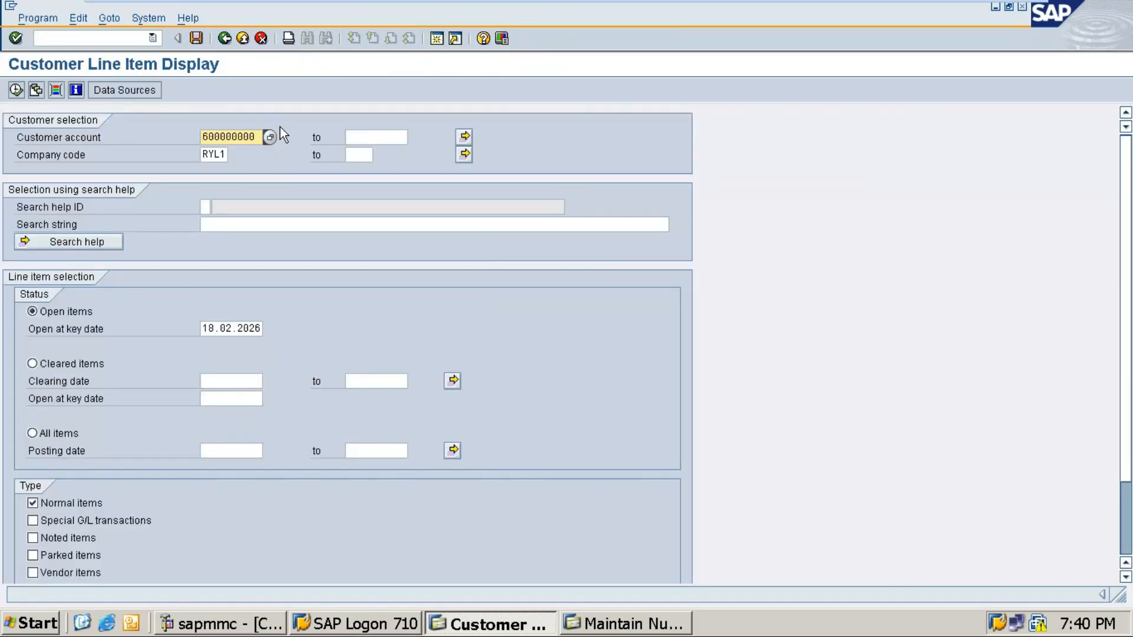
click(269, 137)
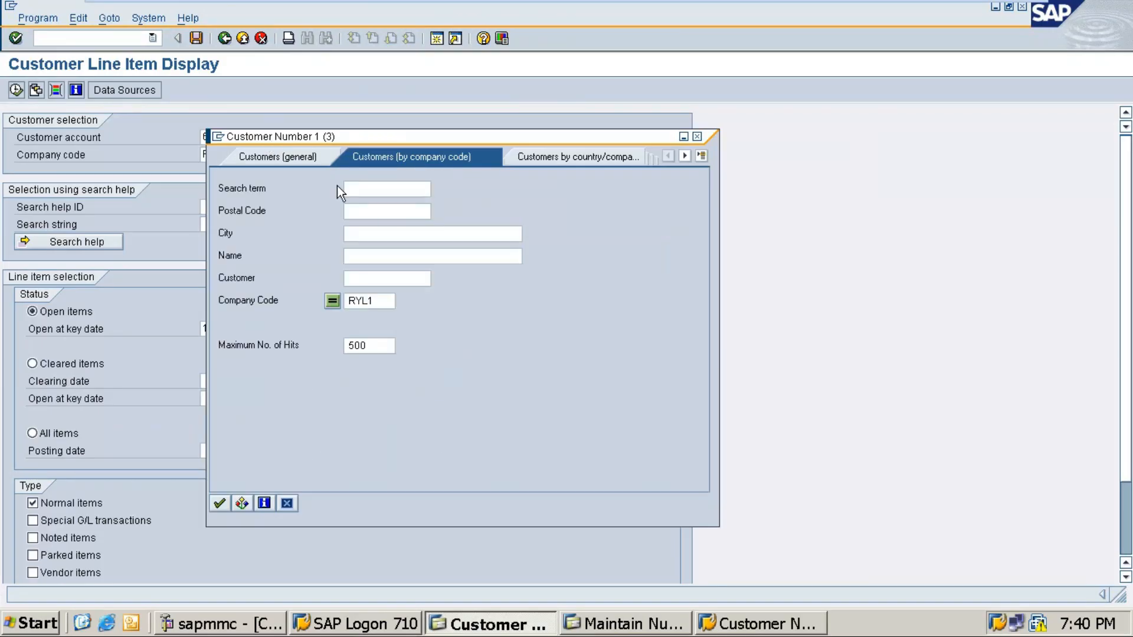
click(697, 136)
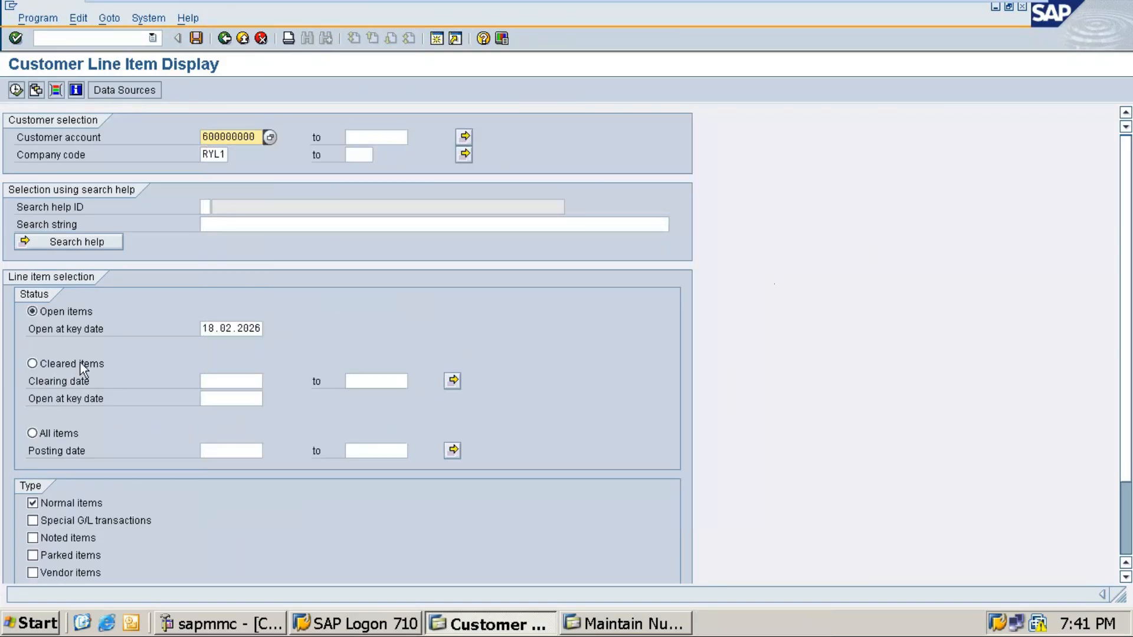
click(47, 434)
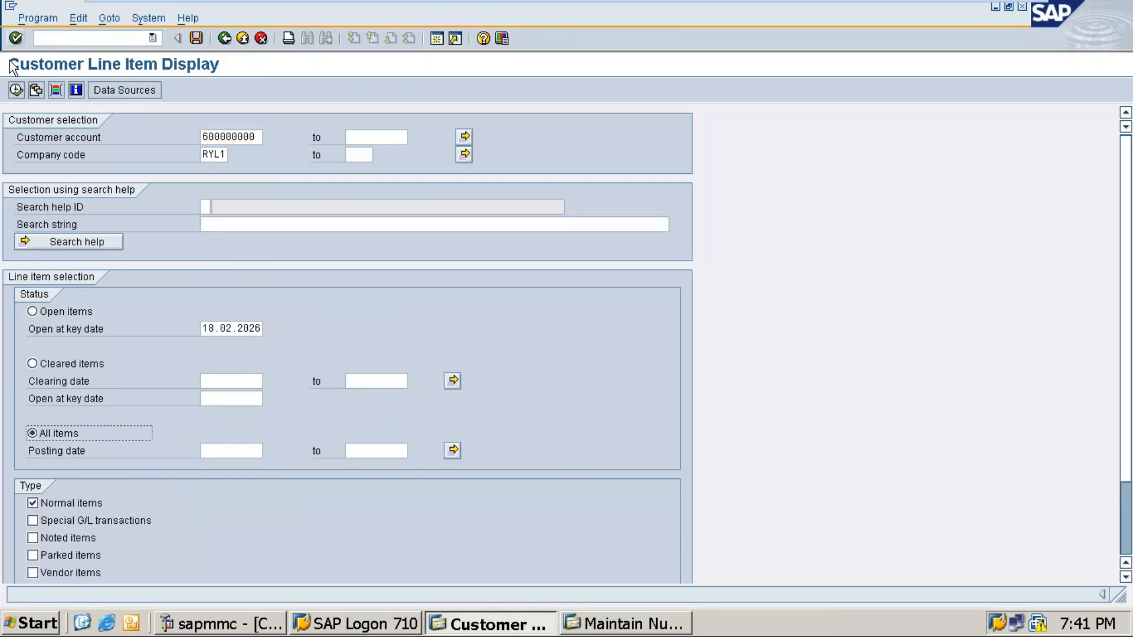
click(16, 90)
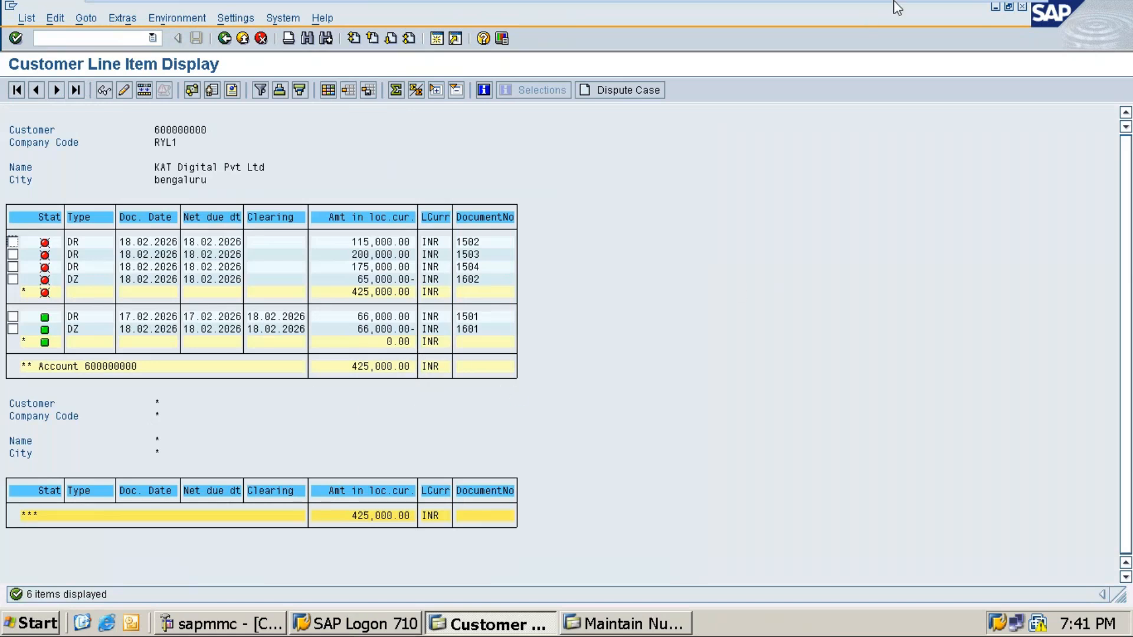
click(985, 11)
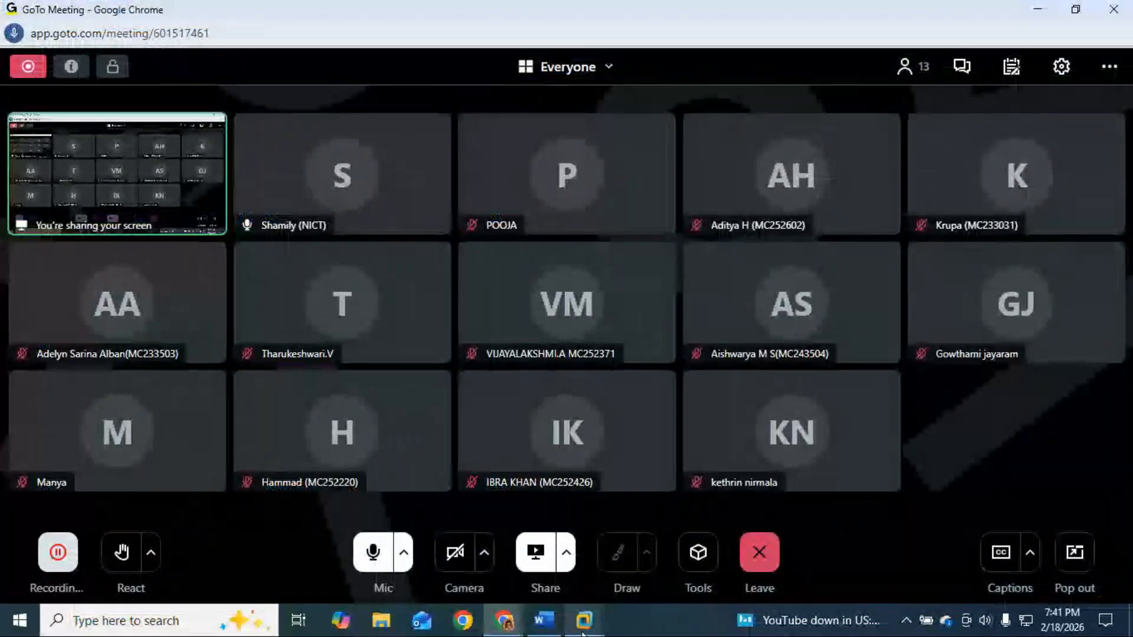
Step: Paste a copy of the 'Receivable as 115000 + 200000 + 175000 = 490000' line below item 6, without the bullet
click(544, 620)
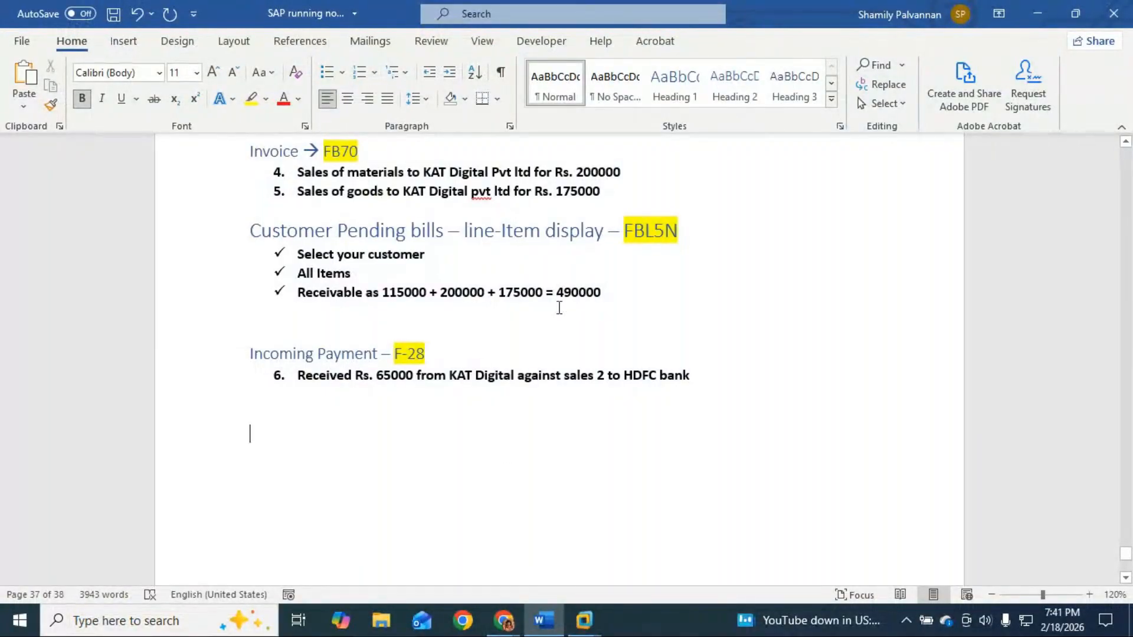
drag(299, 294, 608, 297)
key(ctrl+c)
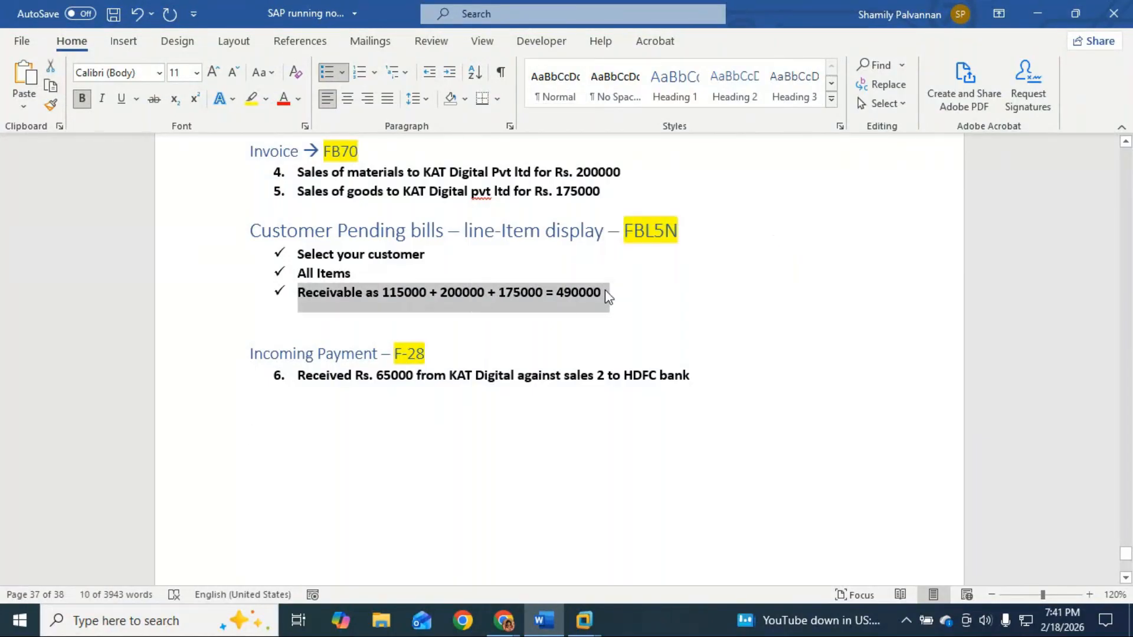
click(286, 427)
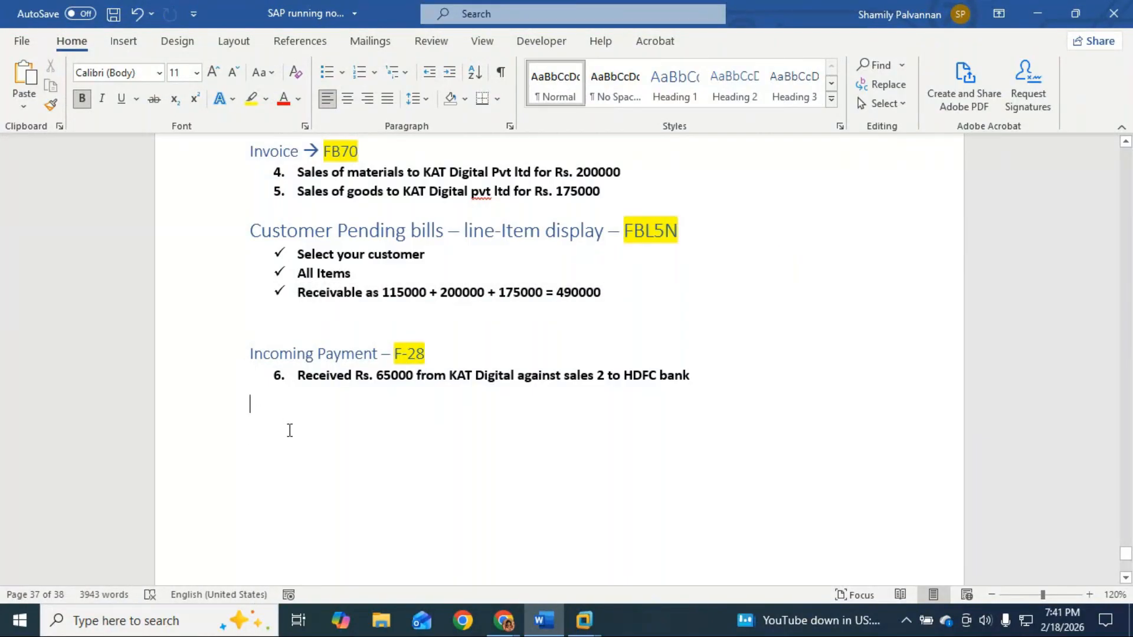
key(ctrl+v)
key(Up)
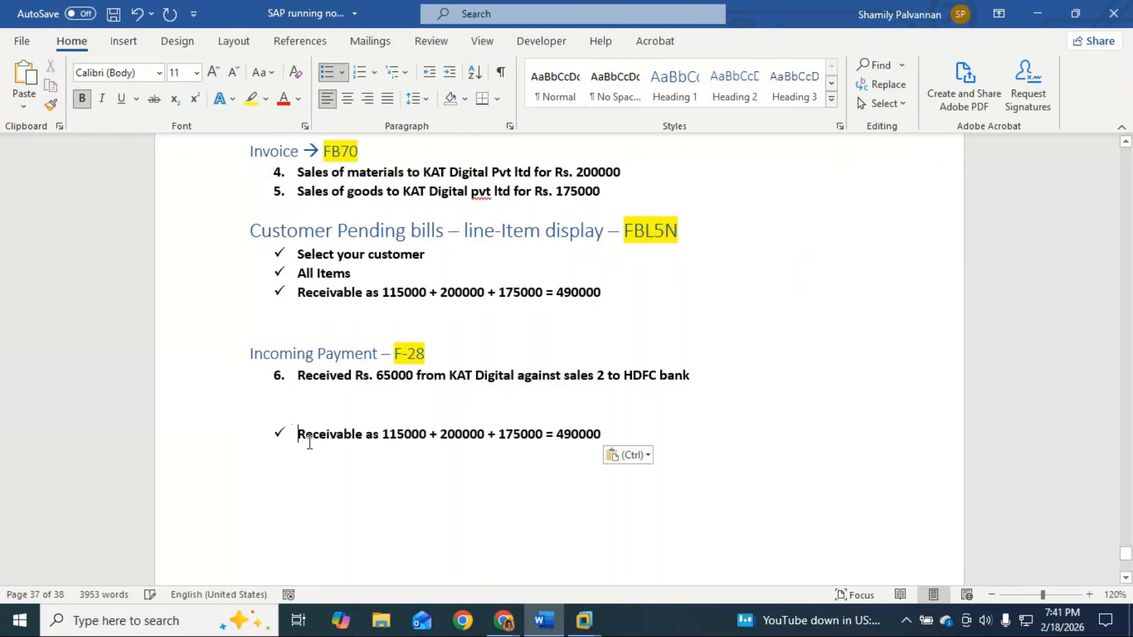
key(BackSpace)
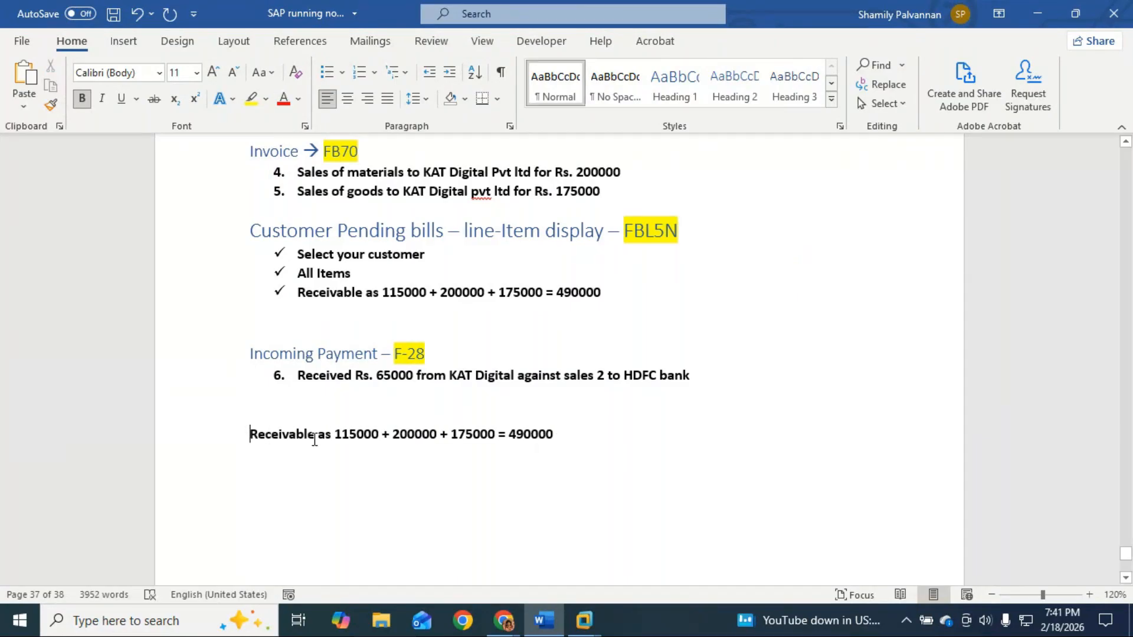
Step: Change the new line's calculation to read 490000 - 65000 = 425000
drag(337, 434, 504, 436)
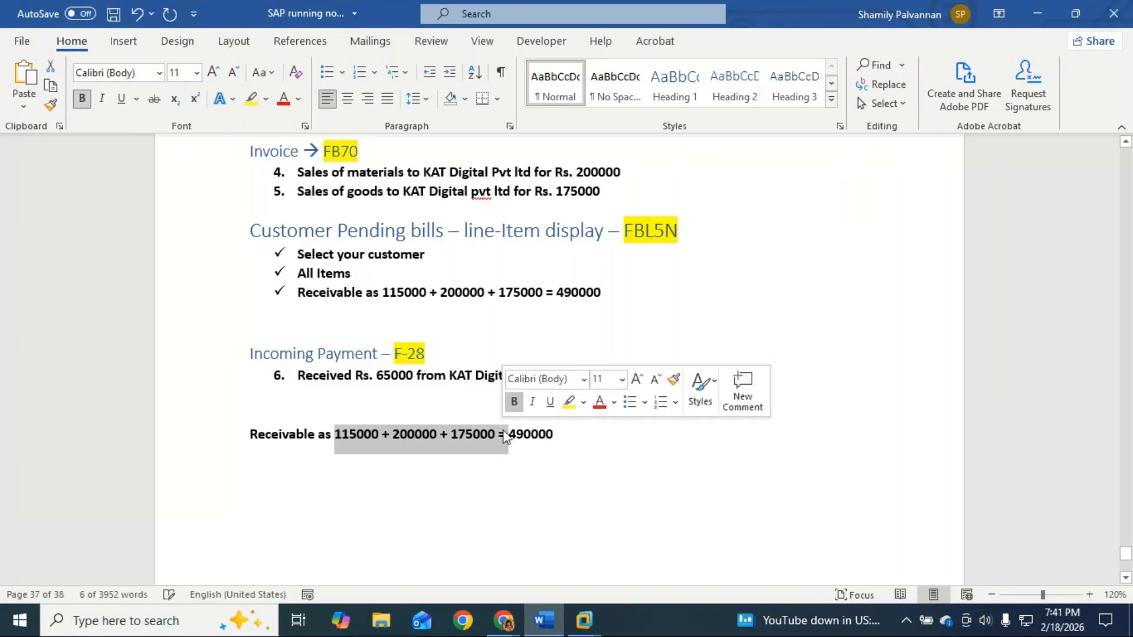
key(BackSpace)
click(469, 439)
text(-)
text( 65000)
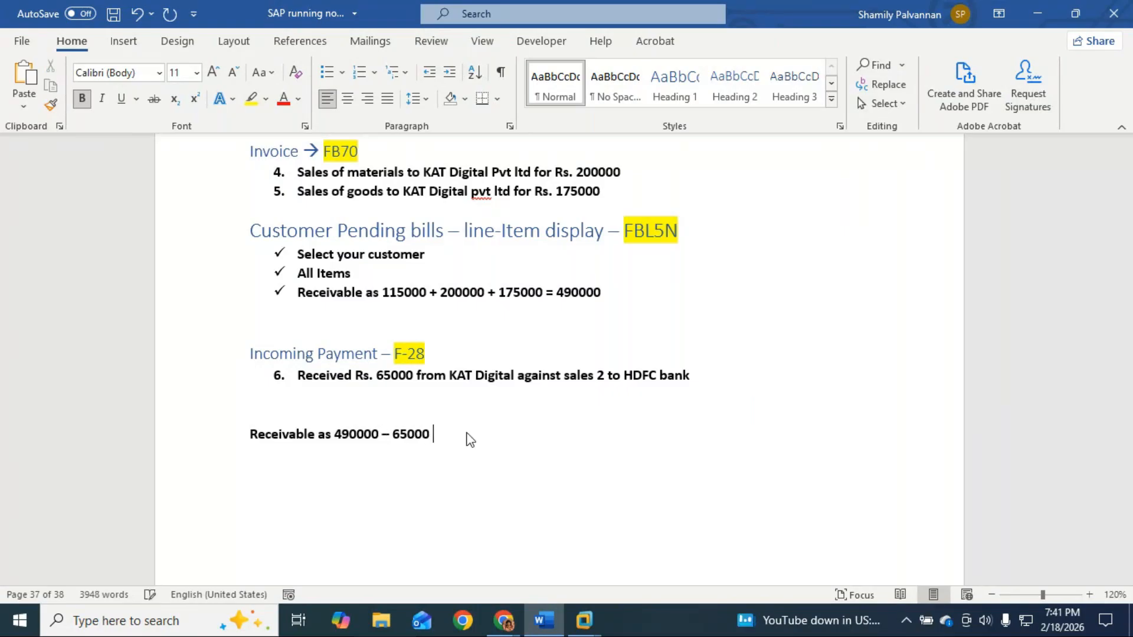
text( +)
key(BackSpace)
text(= )
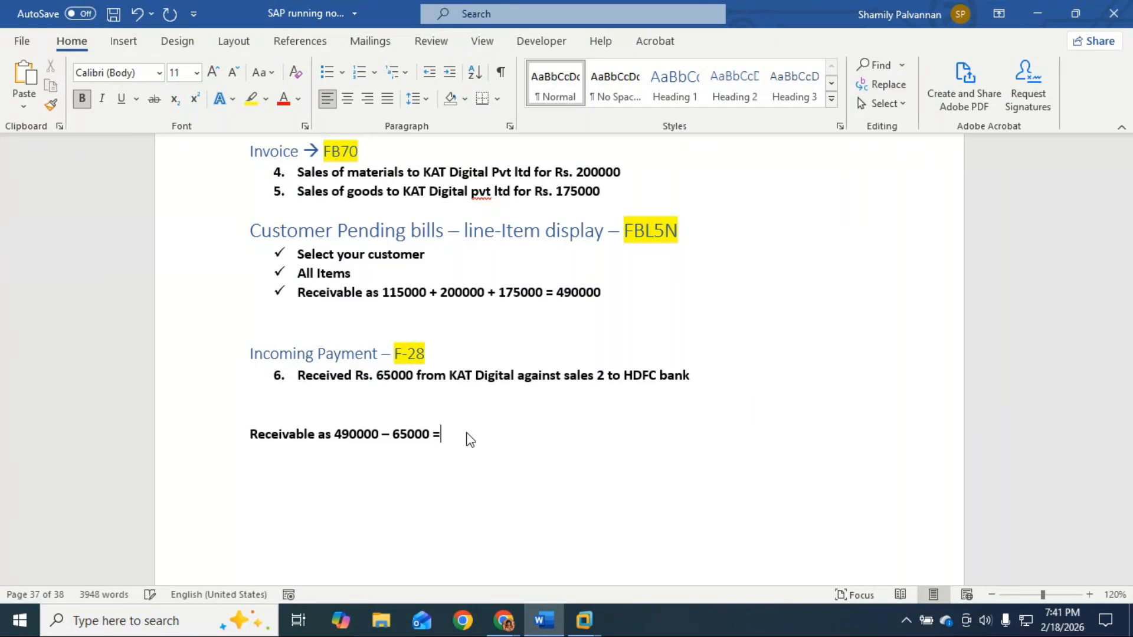
text(425000)
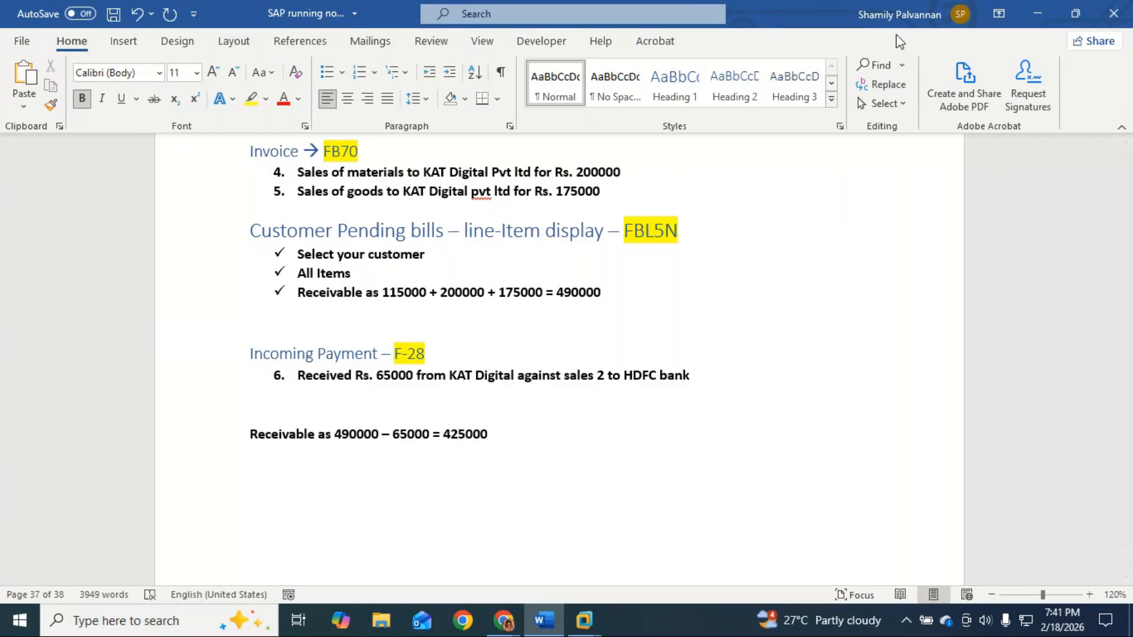
Step: Compare the notes against the SAP customer line item report, then return to Word
click(1040, 16)
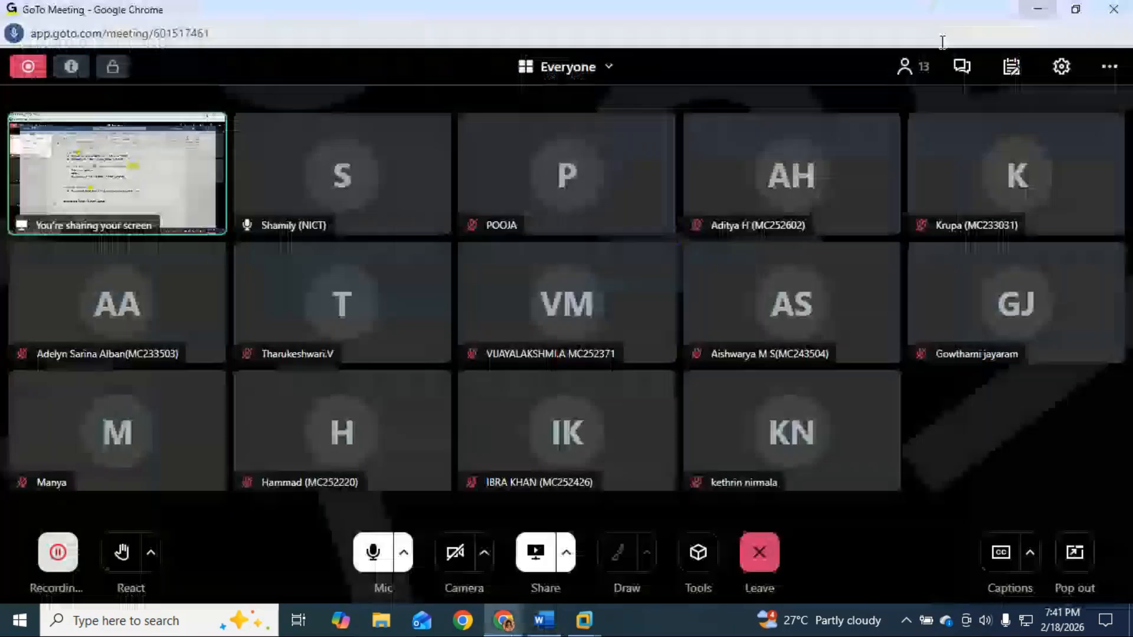
click(1034, 8)
click(544, 620)
mouse_move(584, 620)
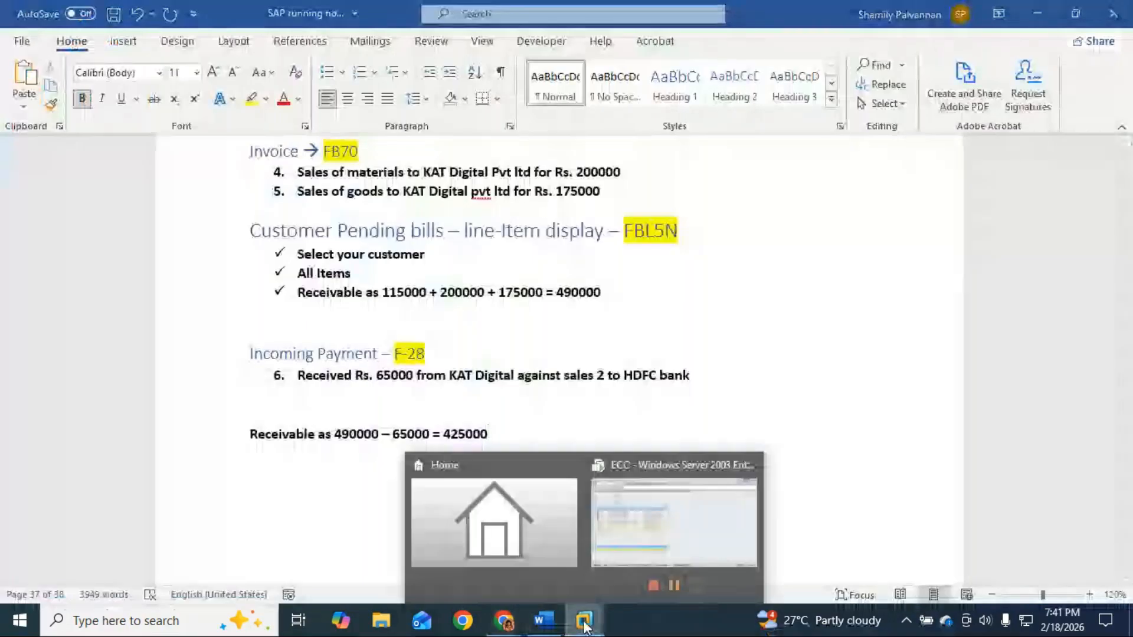
click(705, 554)
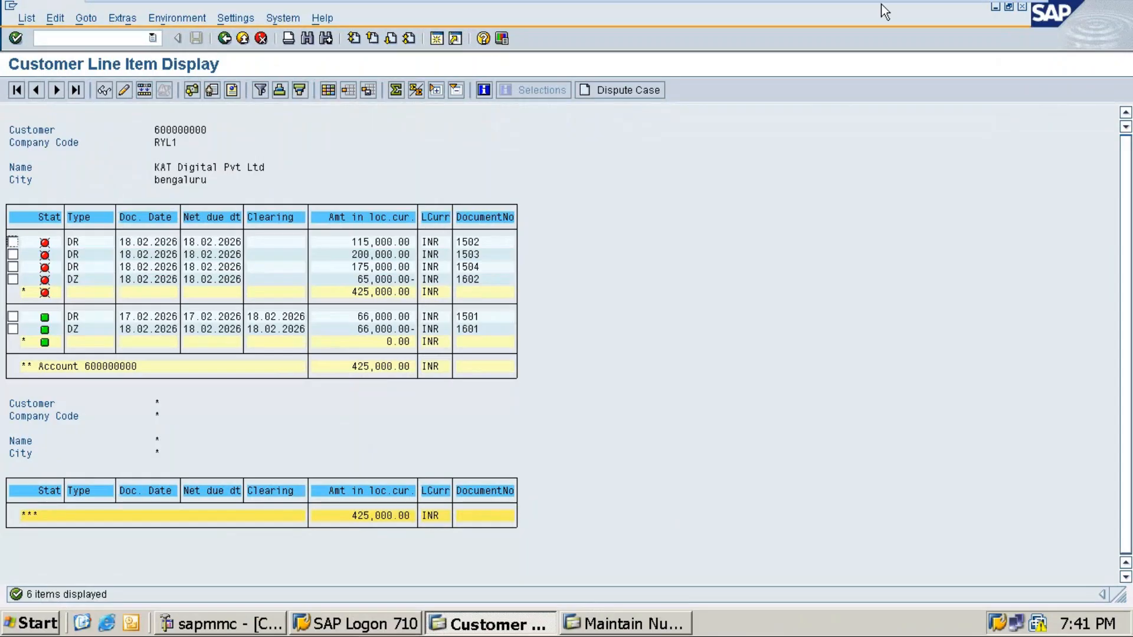
mouse_move(880, 3)
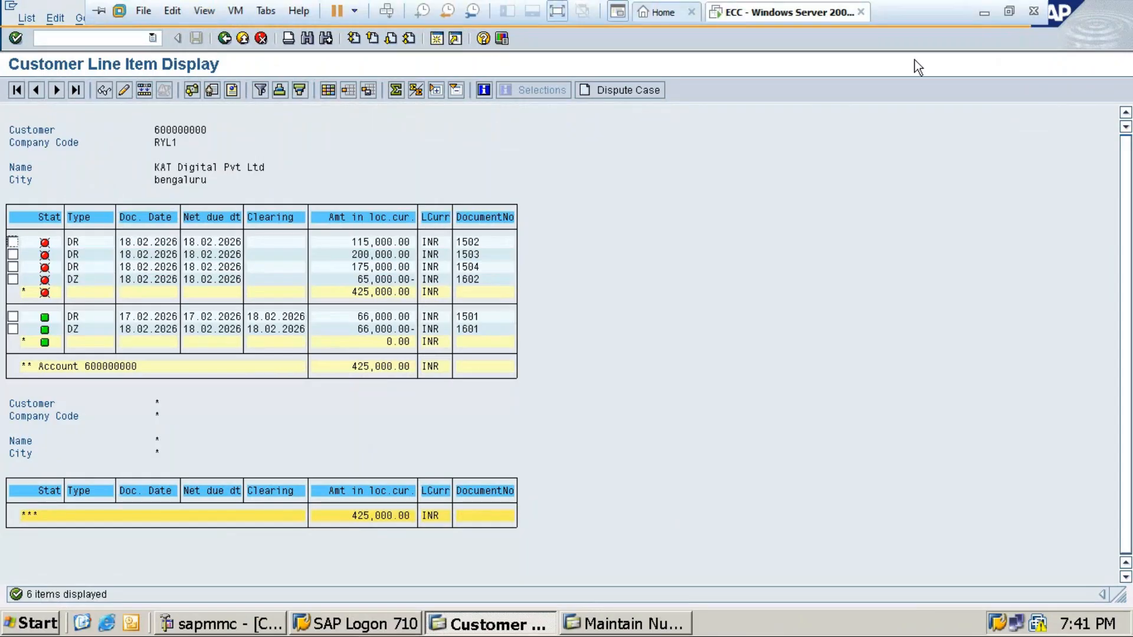
click(983, 13)
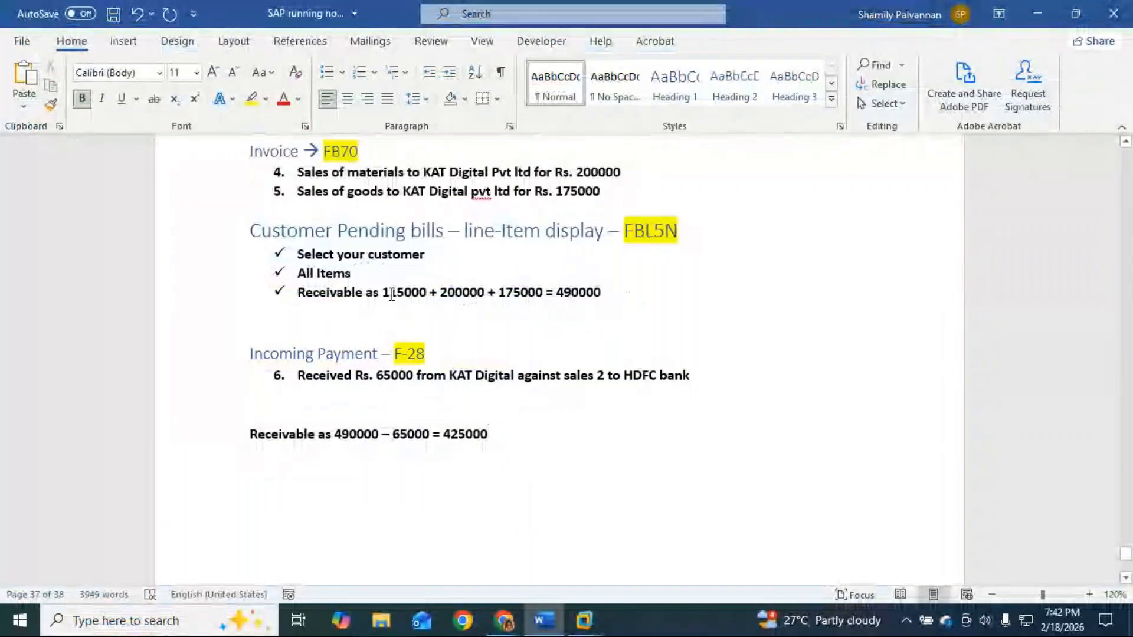
Step: Mark the 115000 and 65000 amounts to verify them, ending after 425000
drag(383, 294, 432, 295)
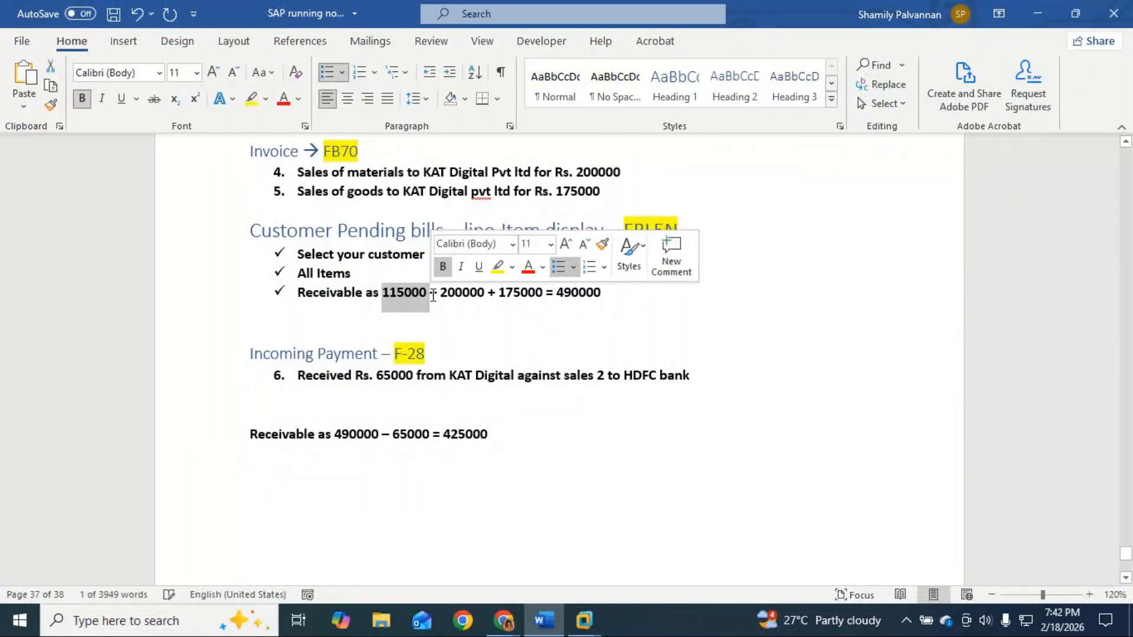
drag(372, 376, 416, 378)
drag(385, 294, 429, 295)
click(536, 438)
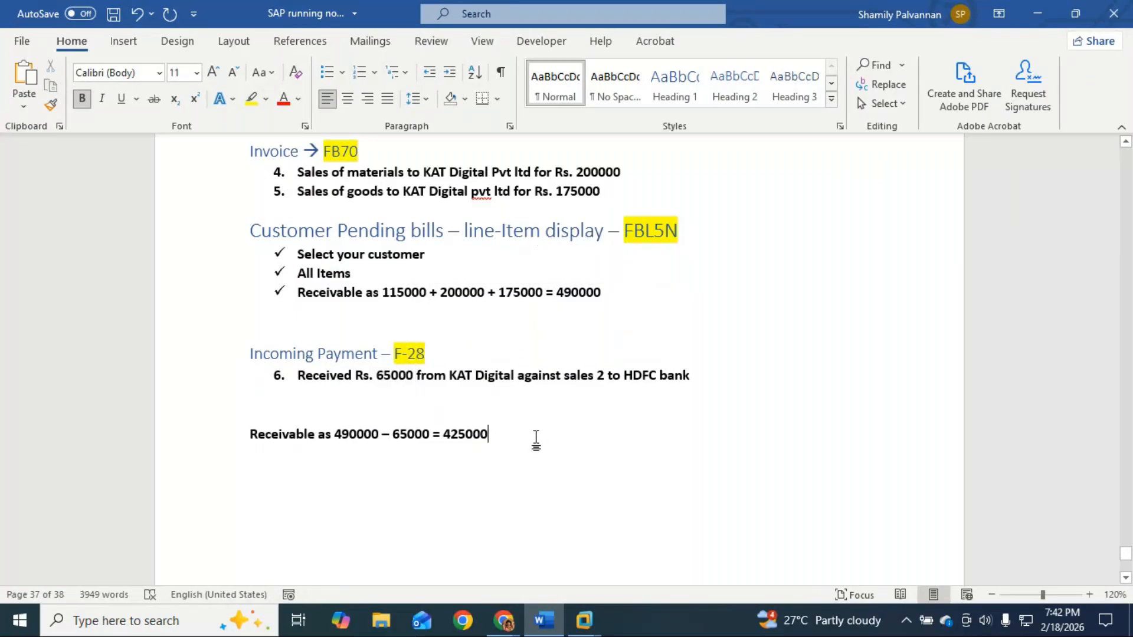
Step: Add the note 'Note: Sales 2 has a balance of 50000' below the receivable line
key(Return)
text(Note: Sales 2 has a balance of 50000)
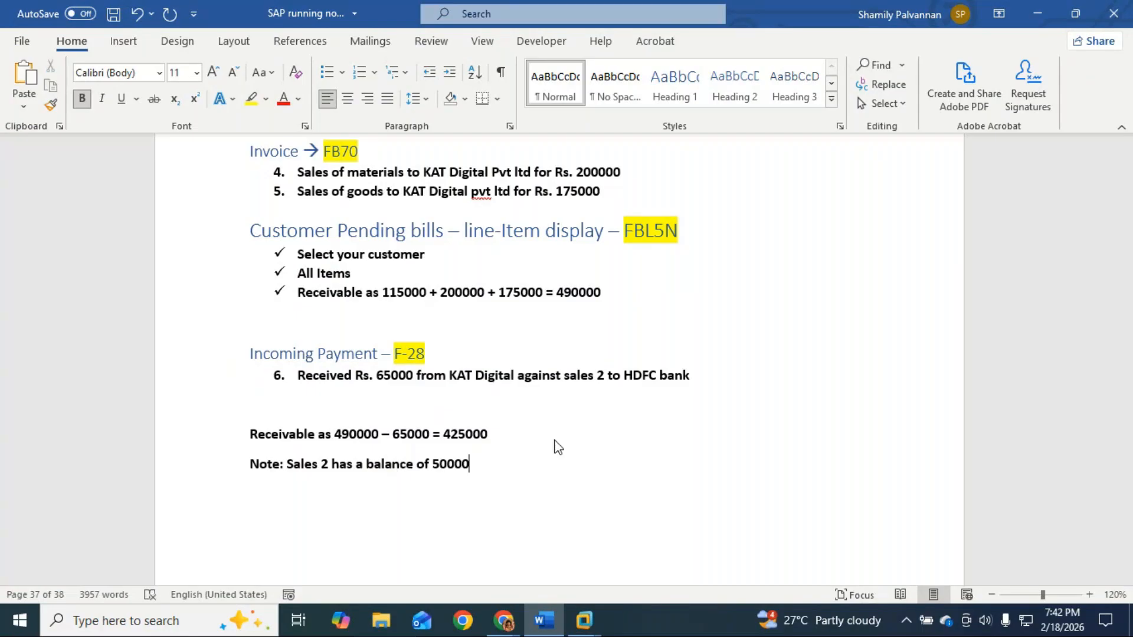
key(Return)
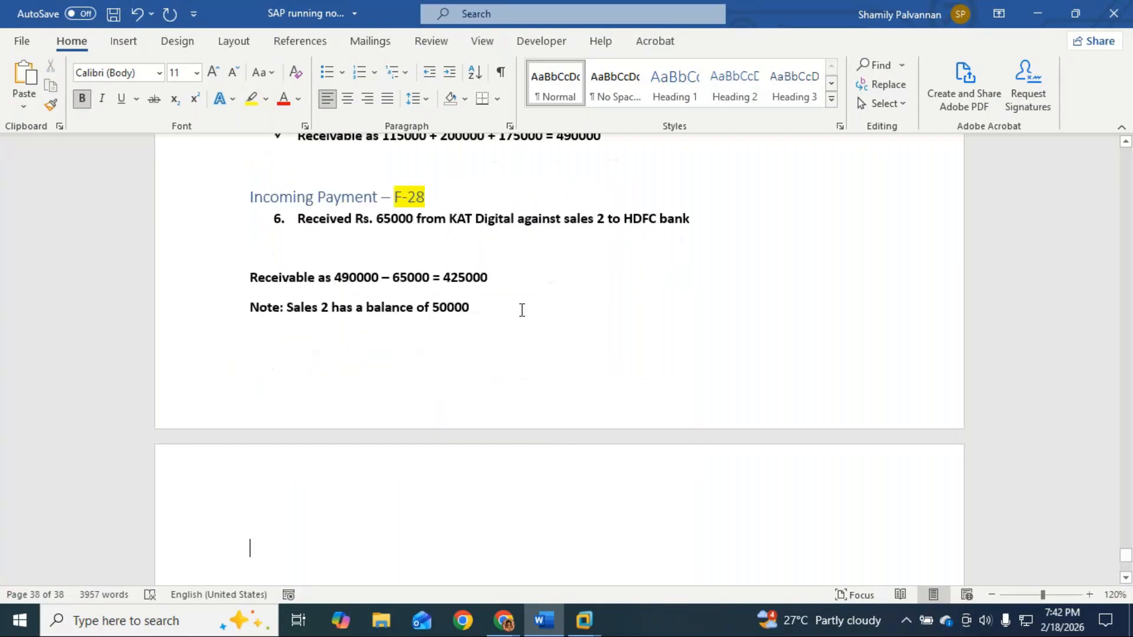
Step: Add item '7. Received Rs. 100000 to ICICI bank from KAT Digital pvt ltd' and start item 8
key(ctrl+End)
text(7. )
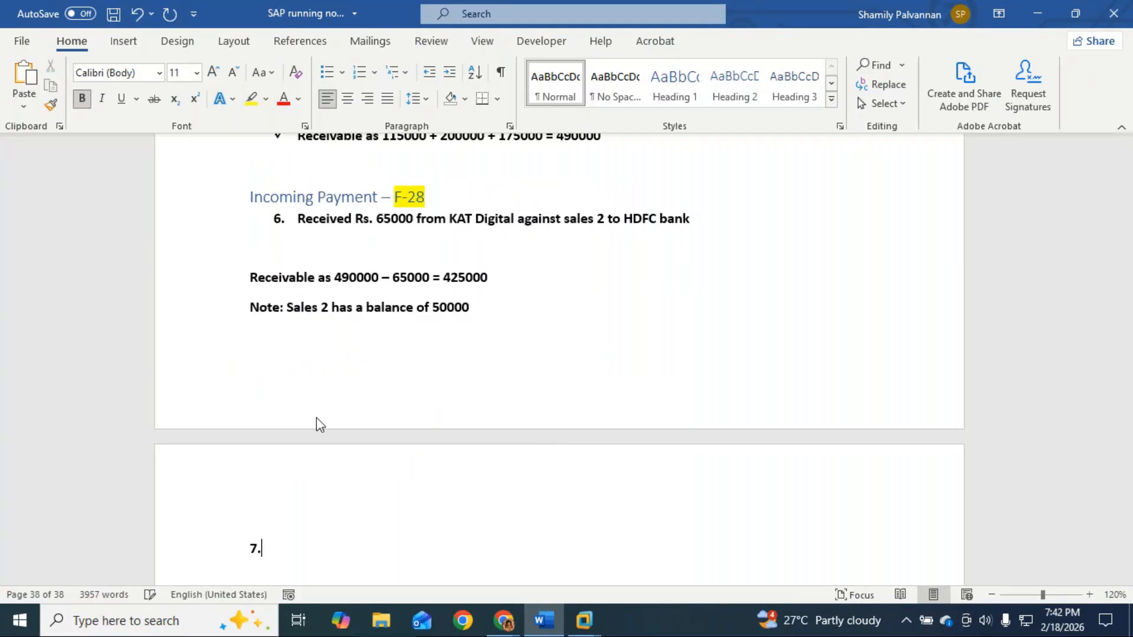
text(Re)
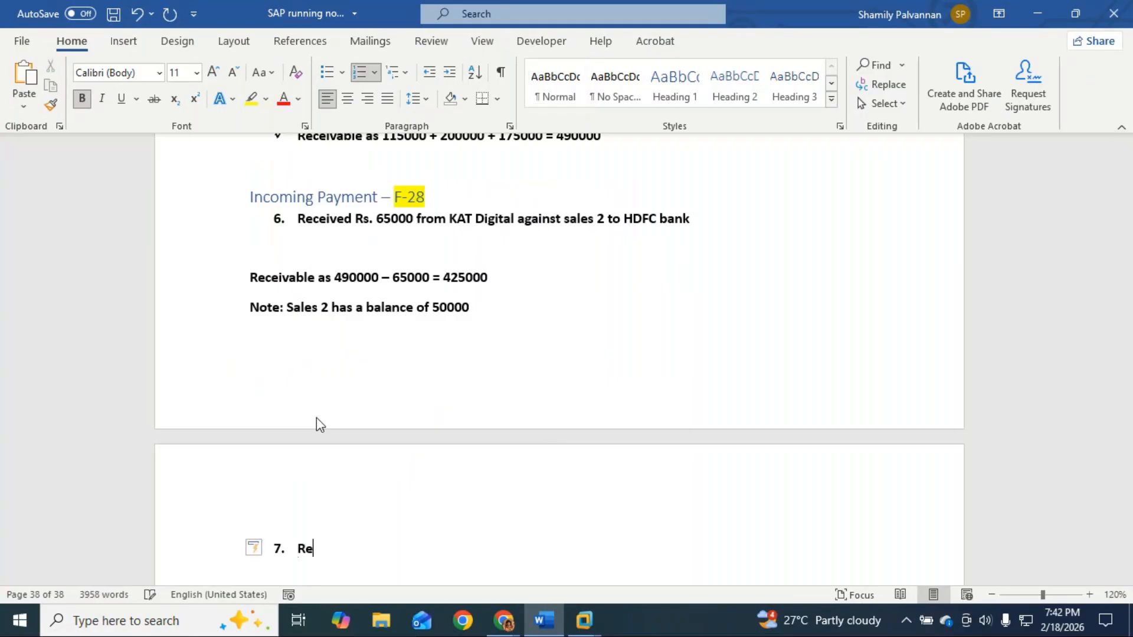
text(ceived Rs. 10000)
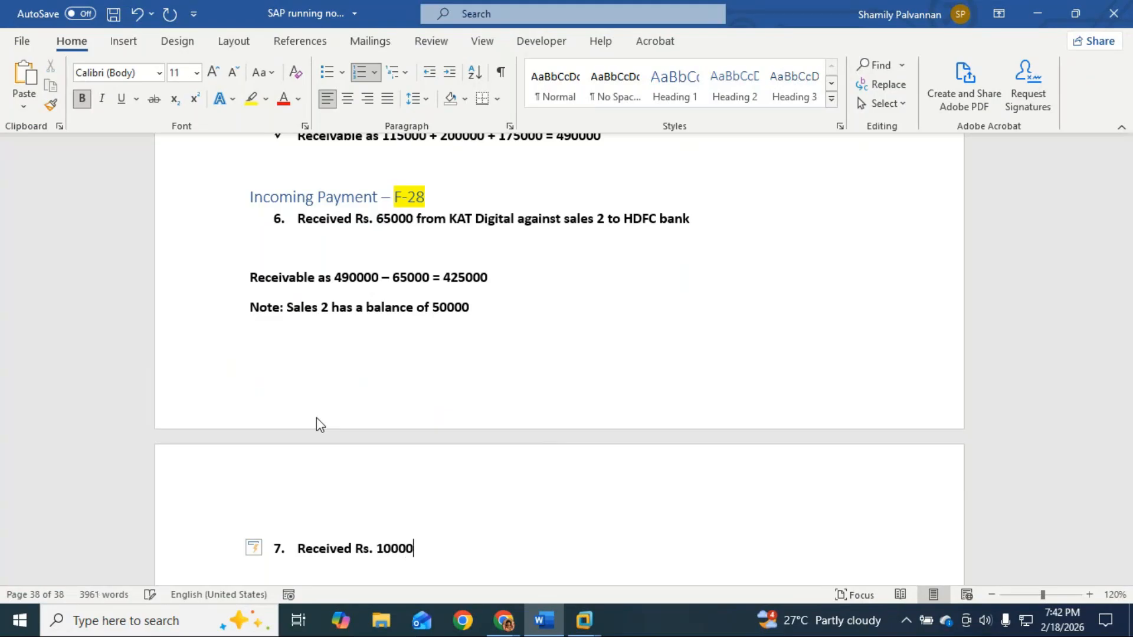
text(0 to ICICI bank fro)
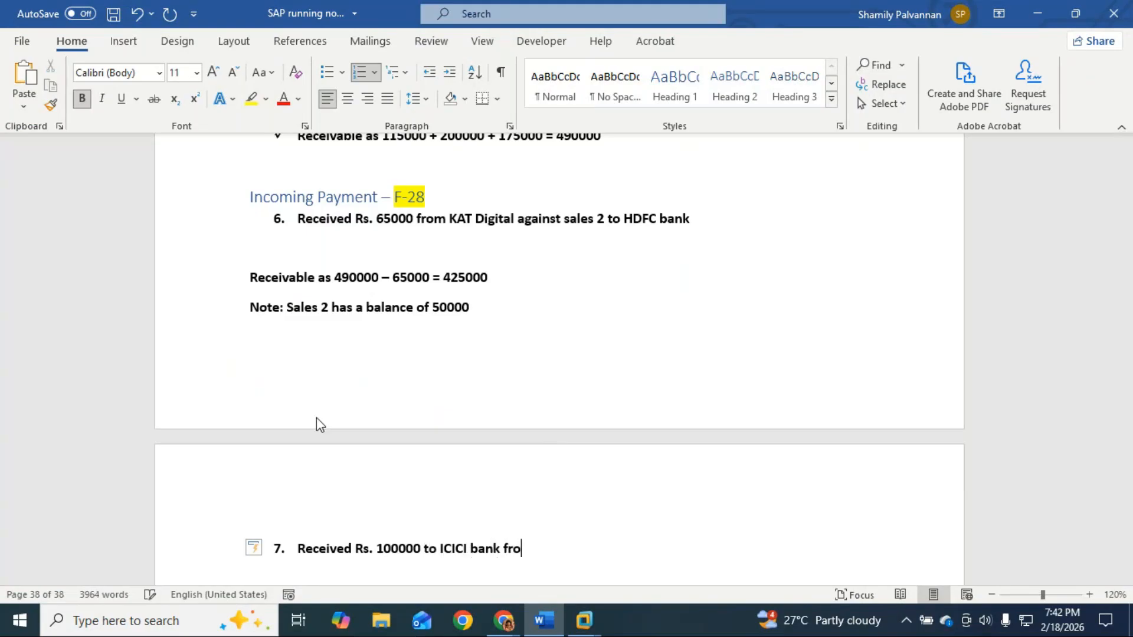
text(m KAT Digital pvt ltd)
key(Return)
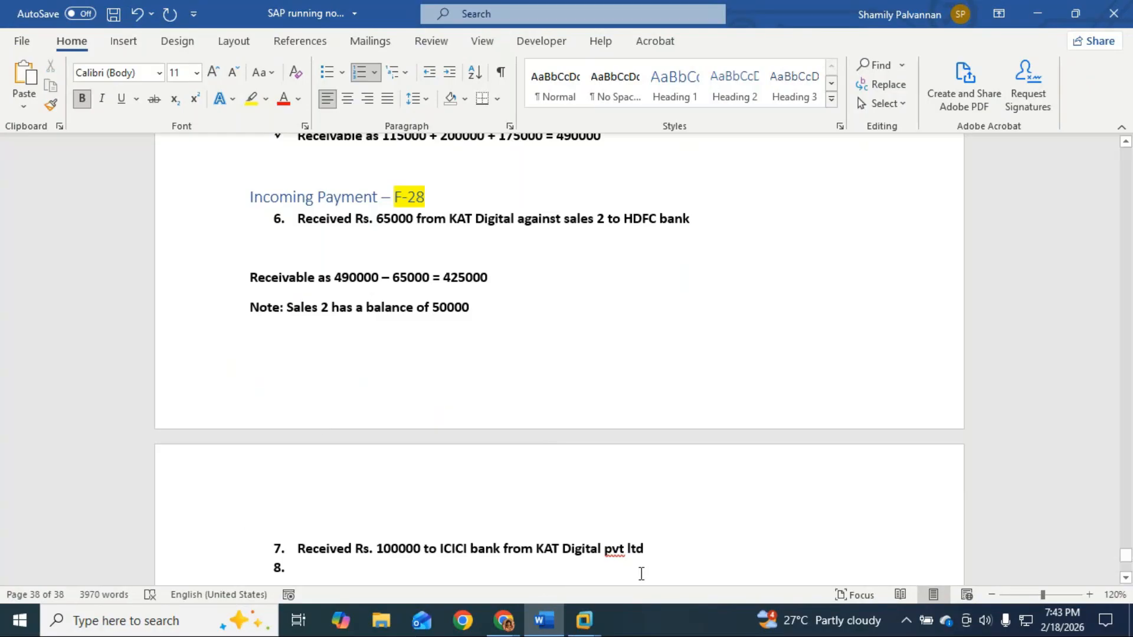
Step: Start F-28 incoming payment in SAP with document date 18.02.2026
mouse_move(584, 620)
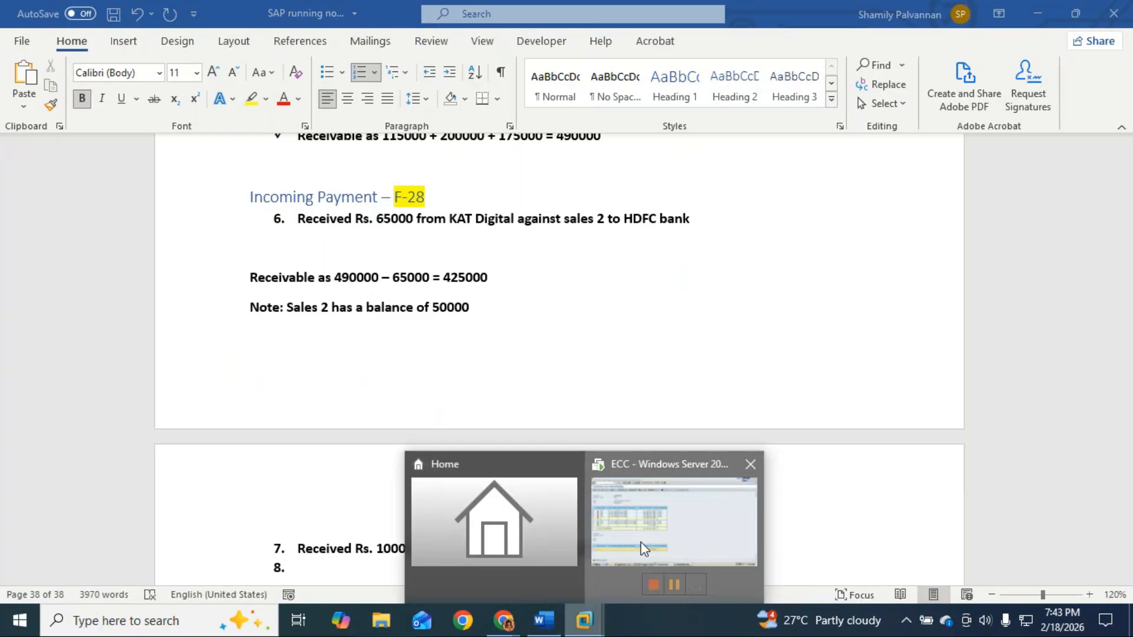
click(644, 548)
click(152, 37)
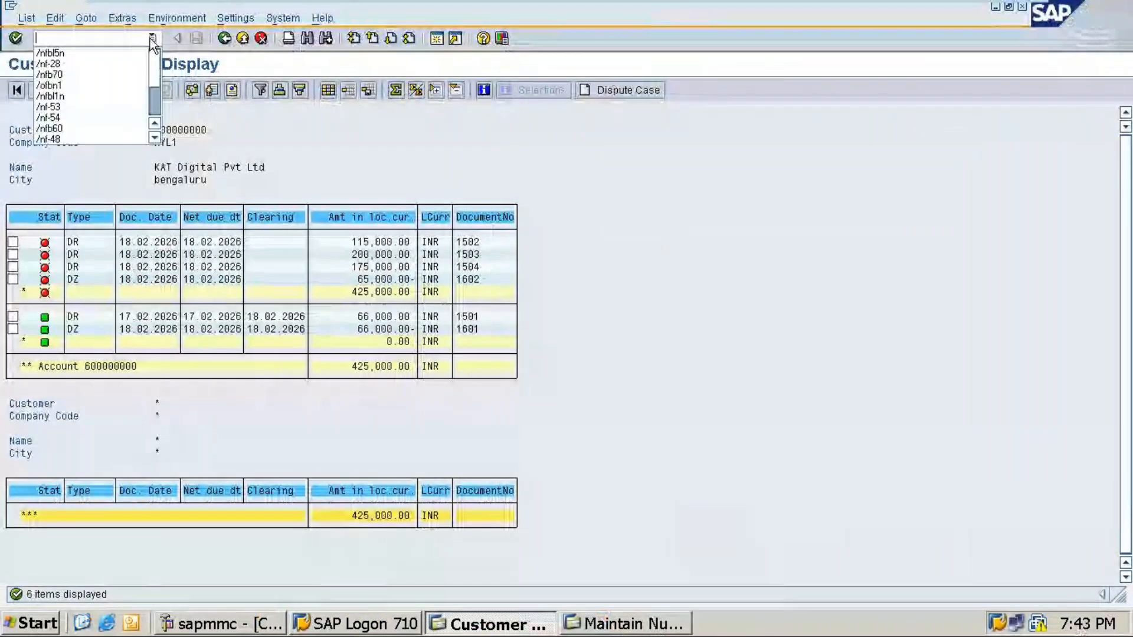
click(62, 63)
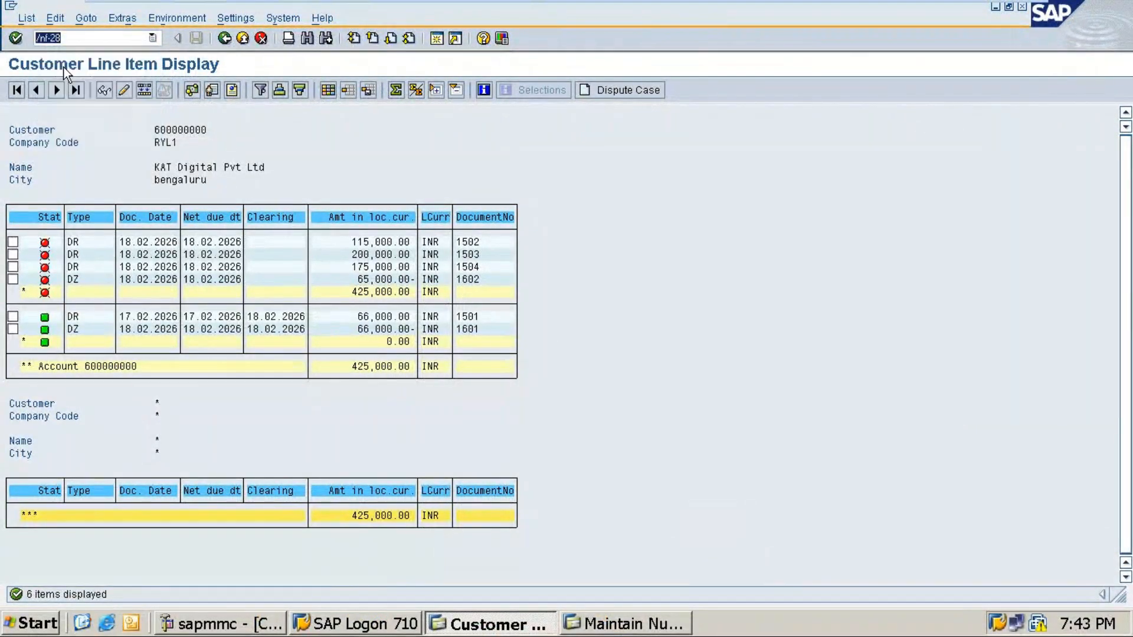
key(Return)
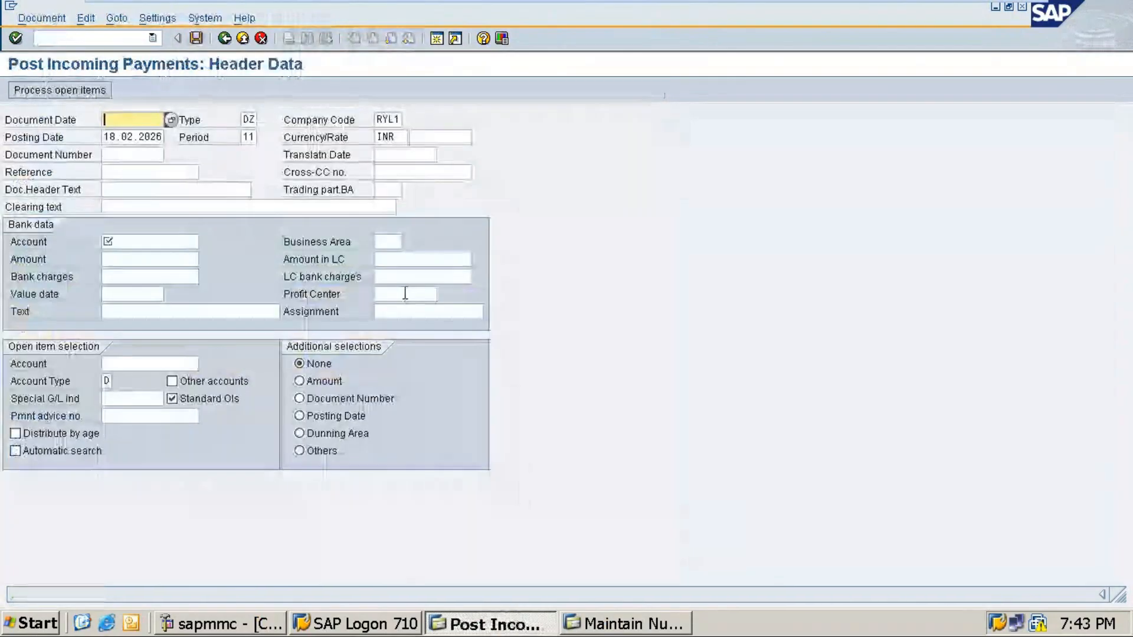
text(18)
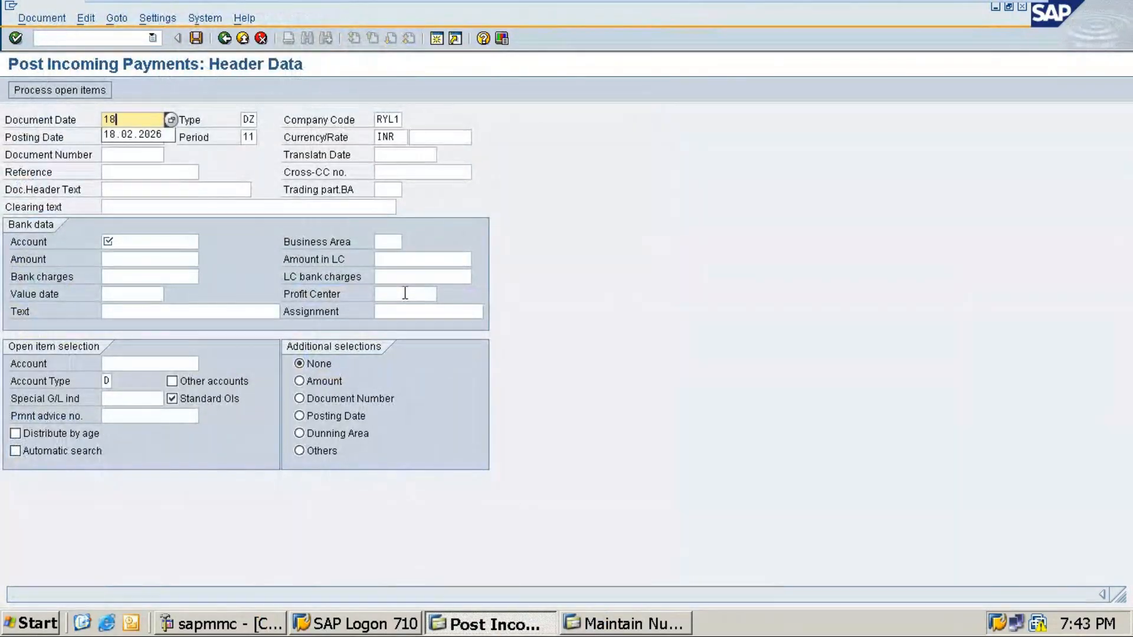
text(.02.2026)
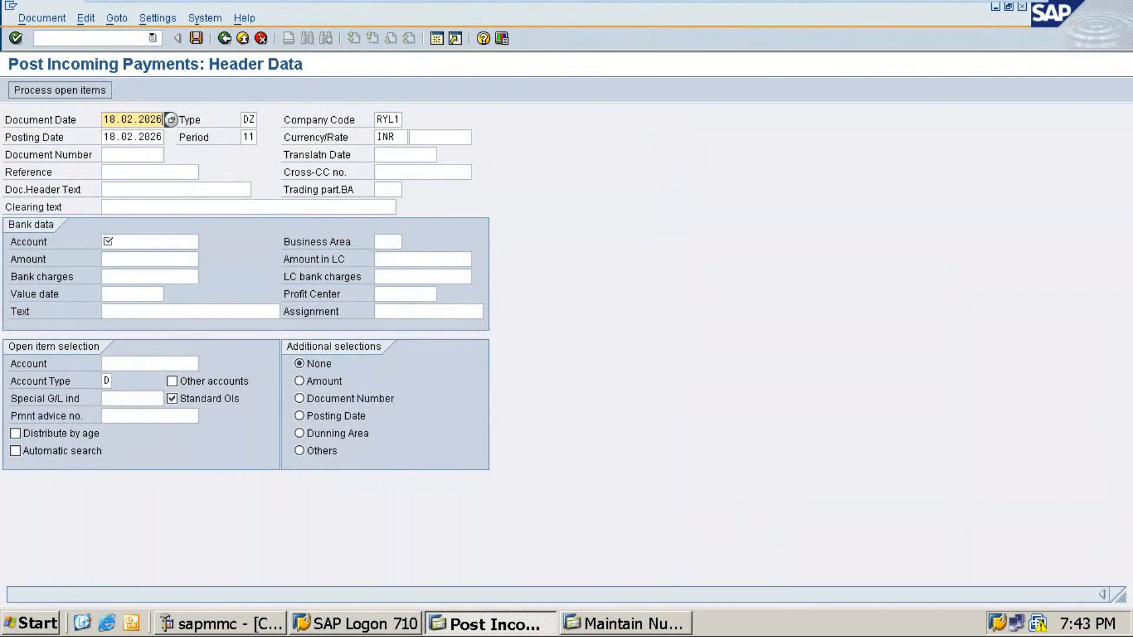
Step: Set the receiving bank account to ICICI bank (30002) with amount 100000
click(117, 241)
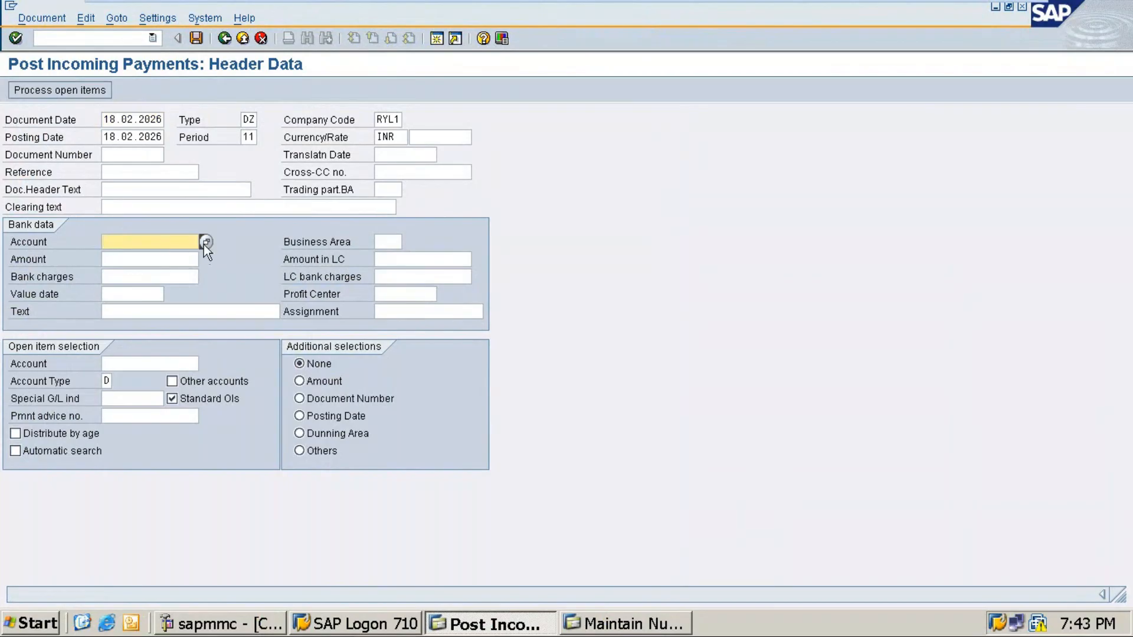
click(206, 242)
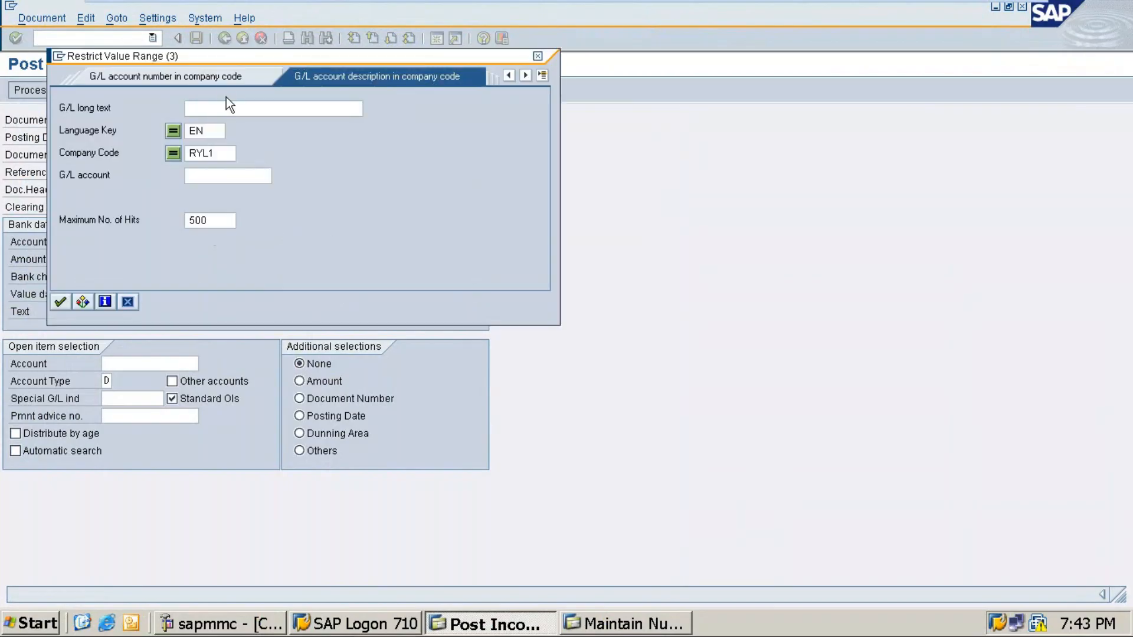
key(Return)
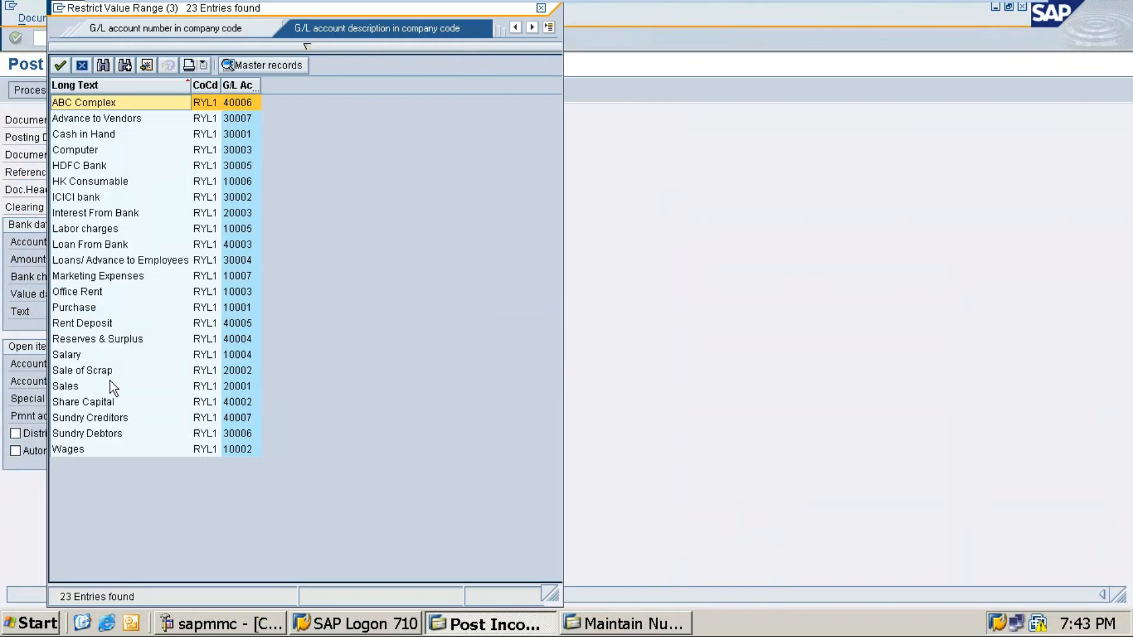
double_click(88, 198)
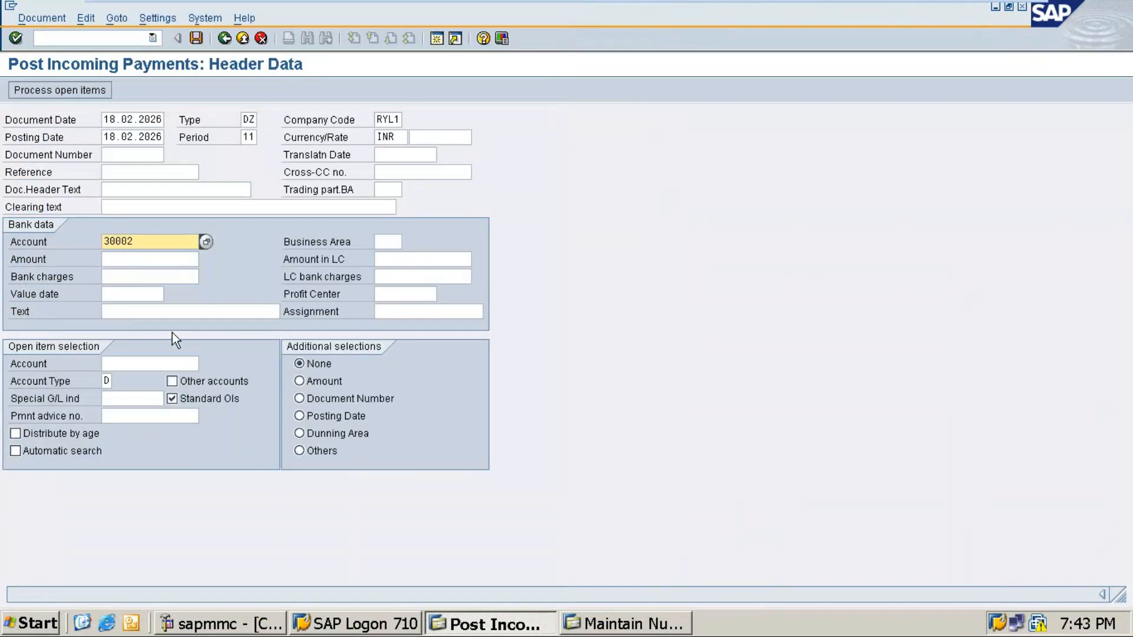
key(Tab)
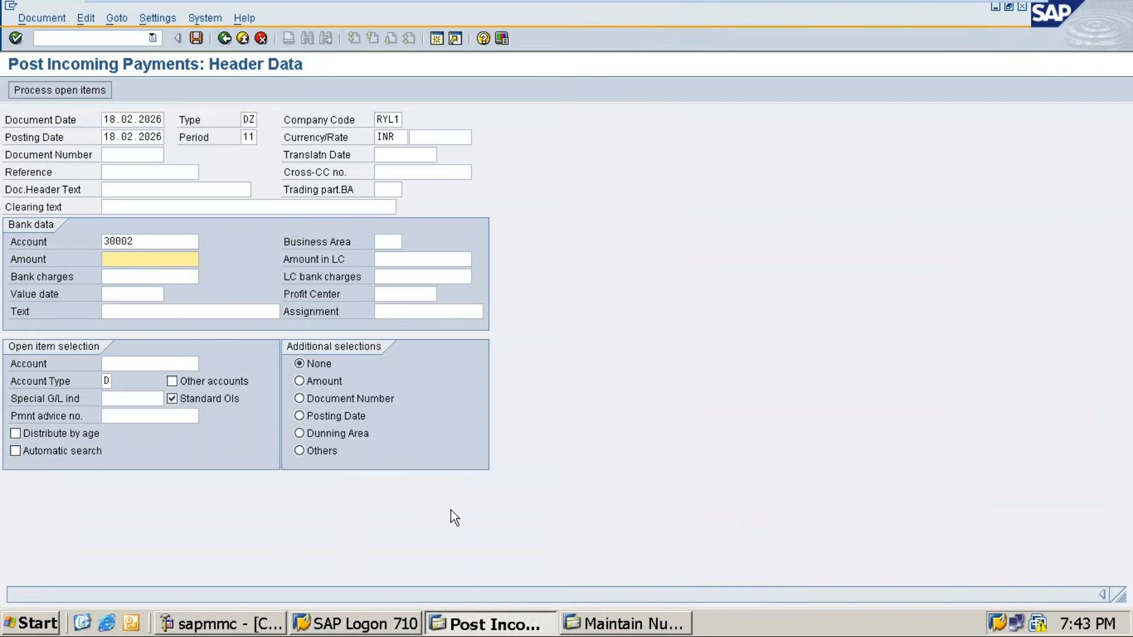
text(1000)
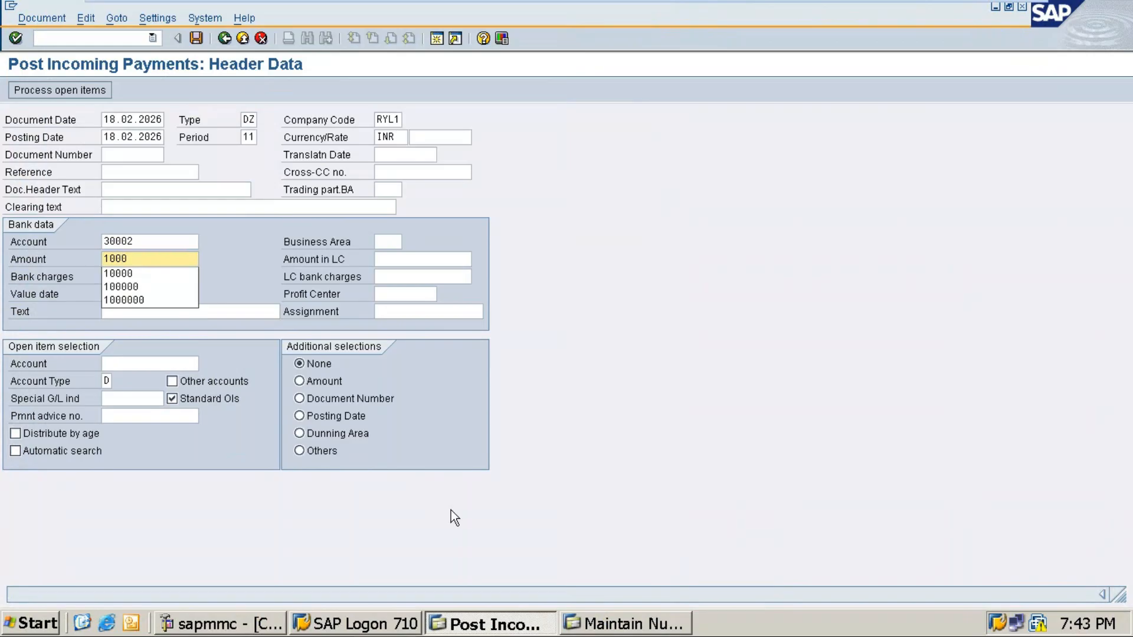
text(00)
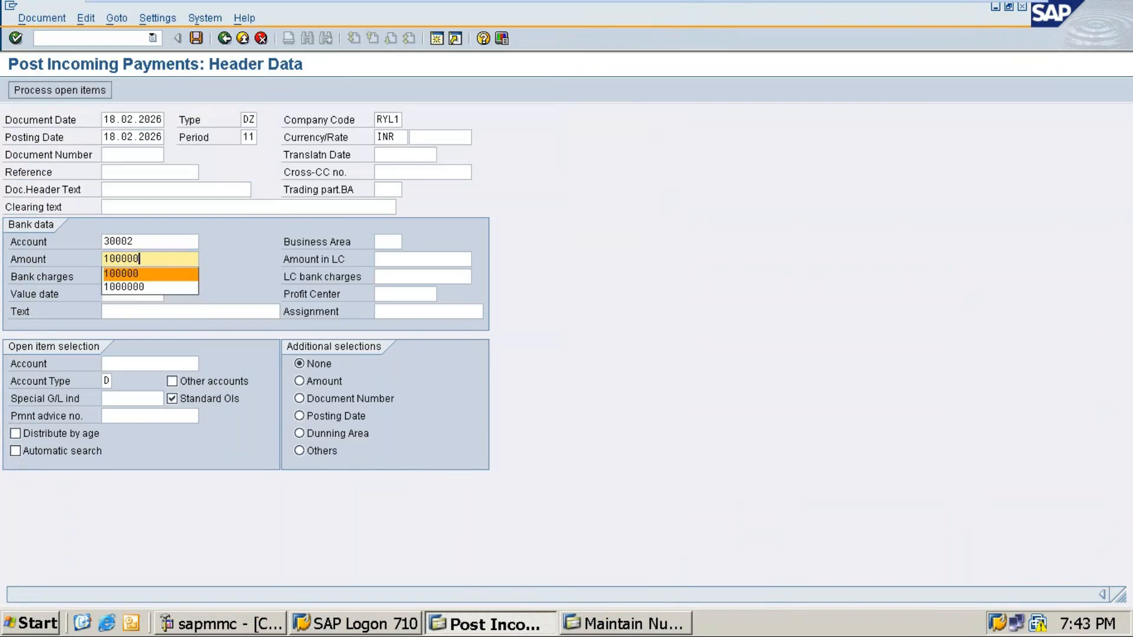
click(236, 285)
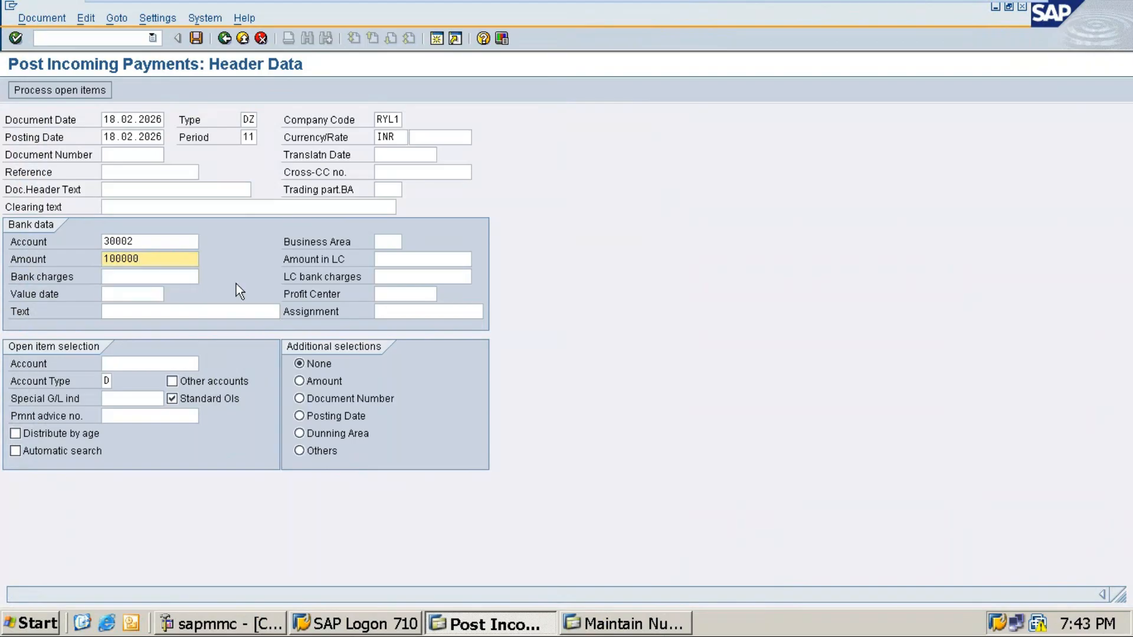
Step: Select customer 600000000 (KAT Digital) and process its open items for partial payment
click(126, 360)
click(206, 363)
key(Return)
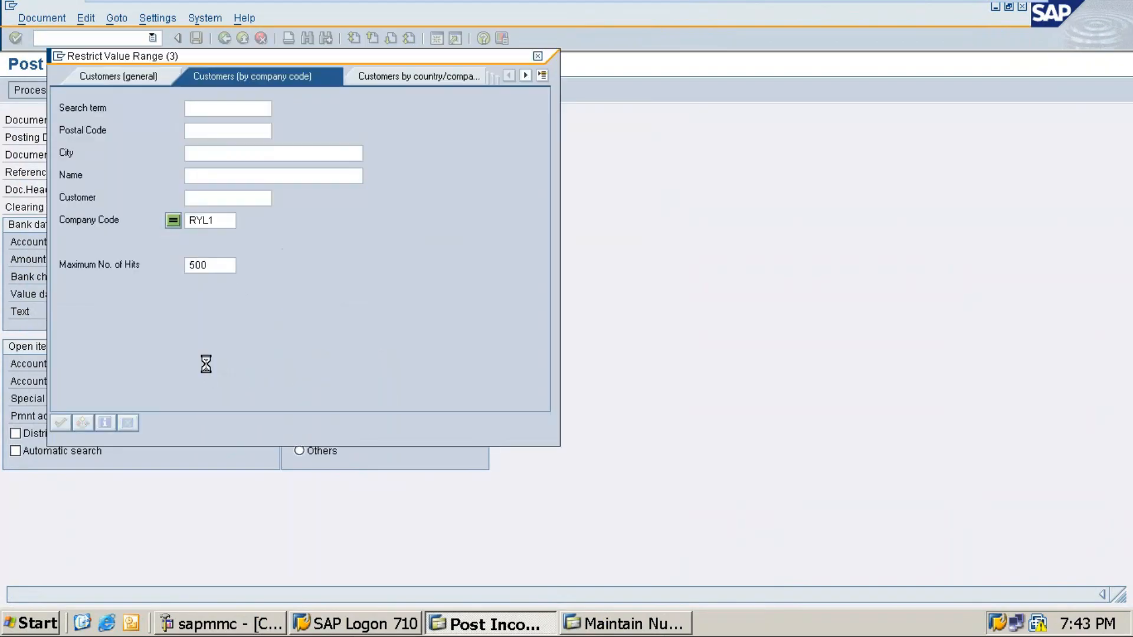
double_click(321, 118)
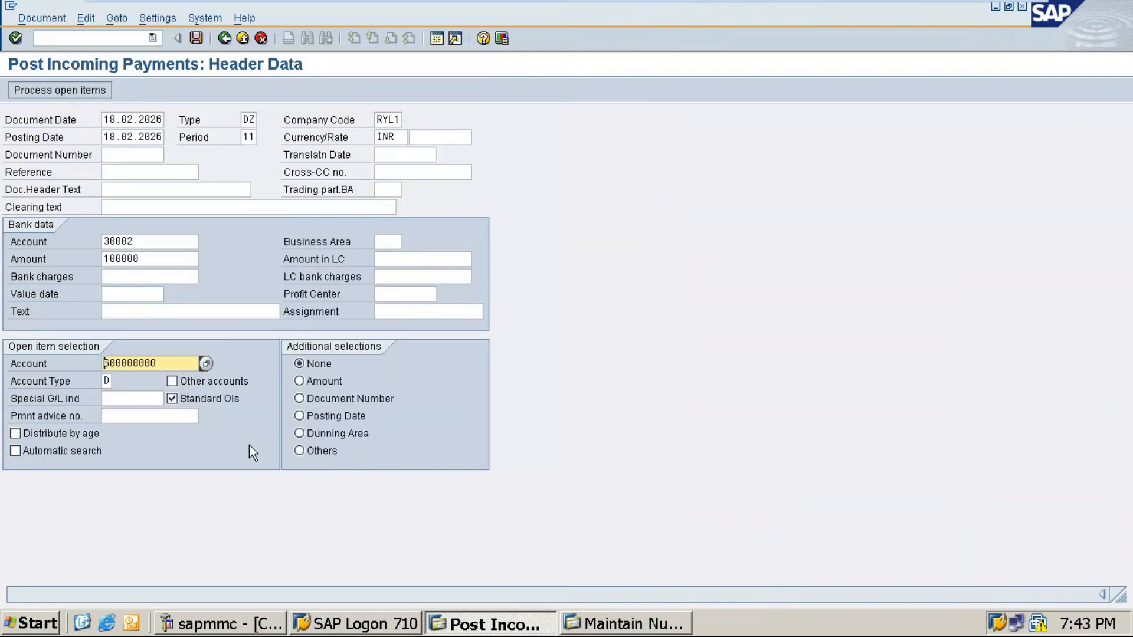
click(61, 91)
click(109, 121)
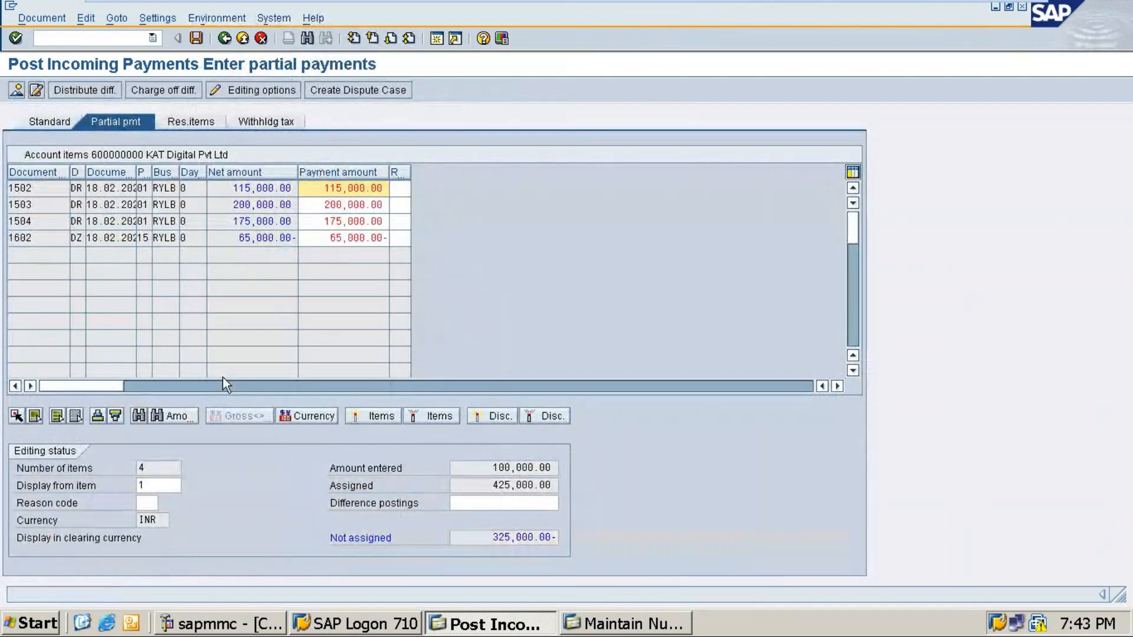
Step: Deactivate items 1602 and 1504 and set invoice 1502's payment amount to 50000
double_click(266, 236)
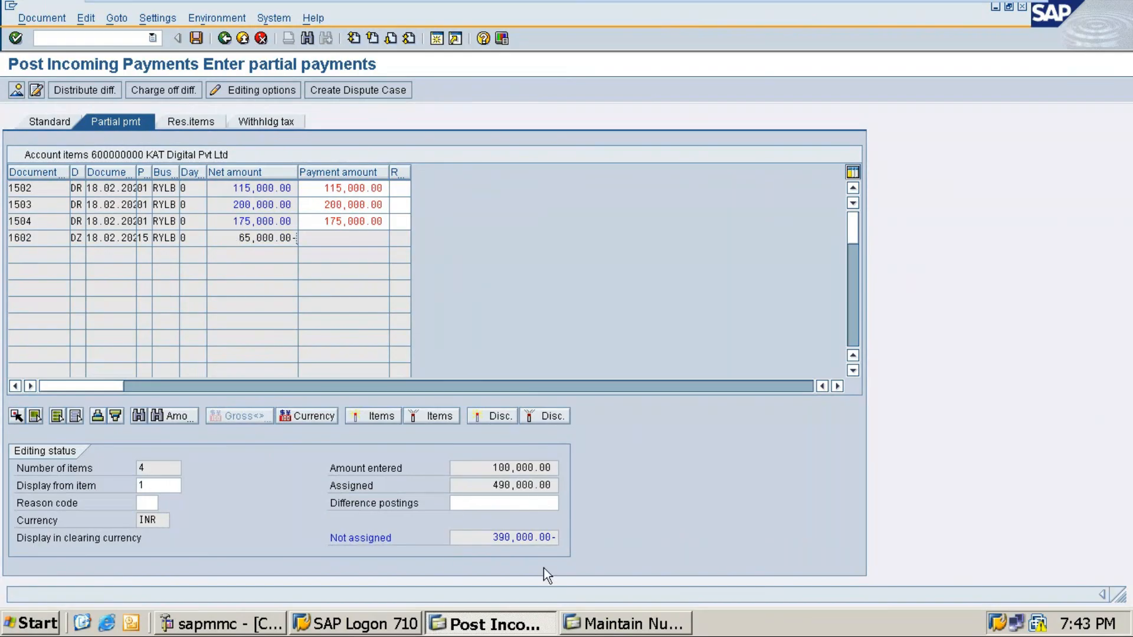
double_click(265, 222)
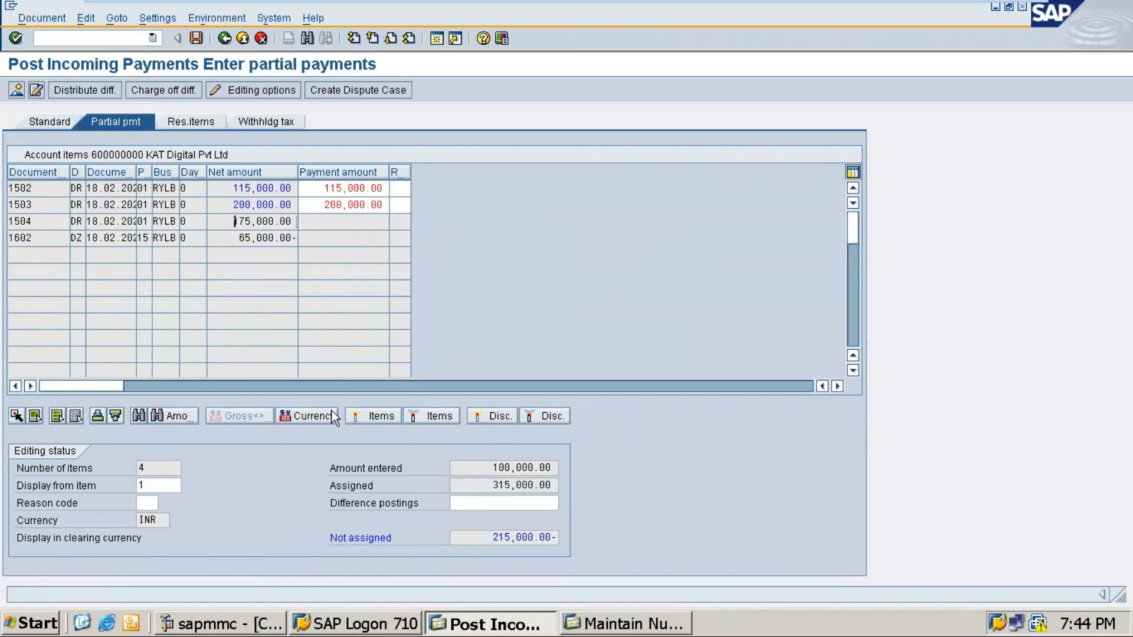
click(383, 188)
key(BackSpace)
key(BackSpace)
key(BackSpace)
key(BackSpace)
key(BackSpace)
key(BackSpace)
key(BackSpace)
key(BackSpace)
key(BackSpace)
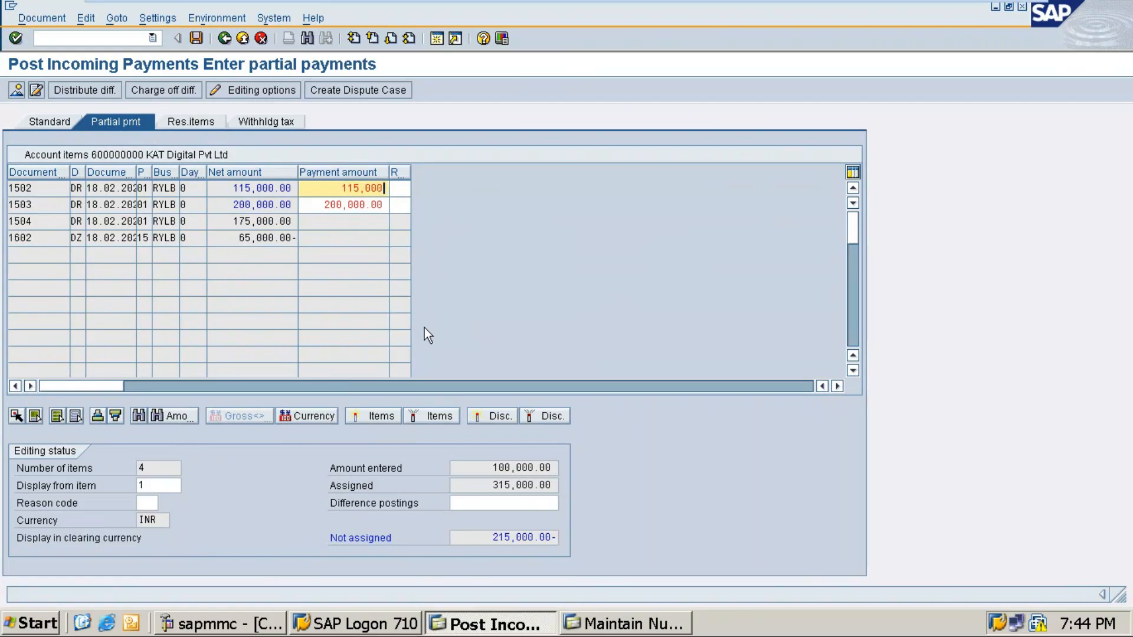
text(500000)
key(BackSpace)
Step: Set invoice 1503's payment amount to 50000 and confirm, leaving 0.00 unassigned
drag(325, 207, 385, 210)
click(384, 210)
key(BackSpace)
key(BackSpace)
key(BackSpace)
key(BackSpace)
key(BackSpace)
key(BackSpace)
key(BackSpace)
key(BackSpace)
key(BackSpace)
key(BackSpace)
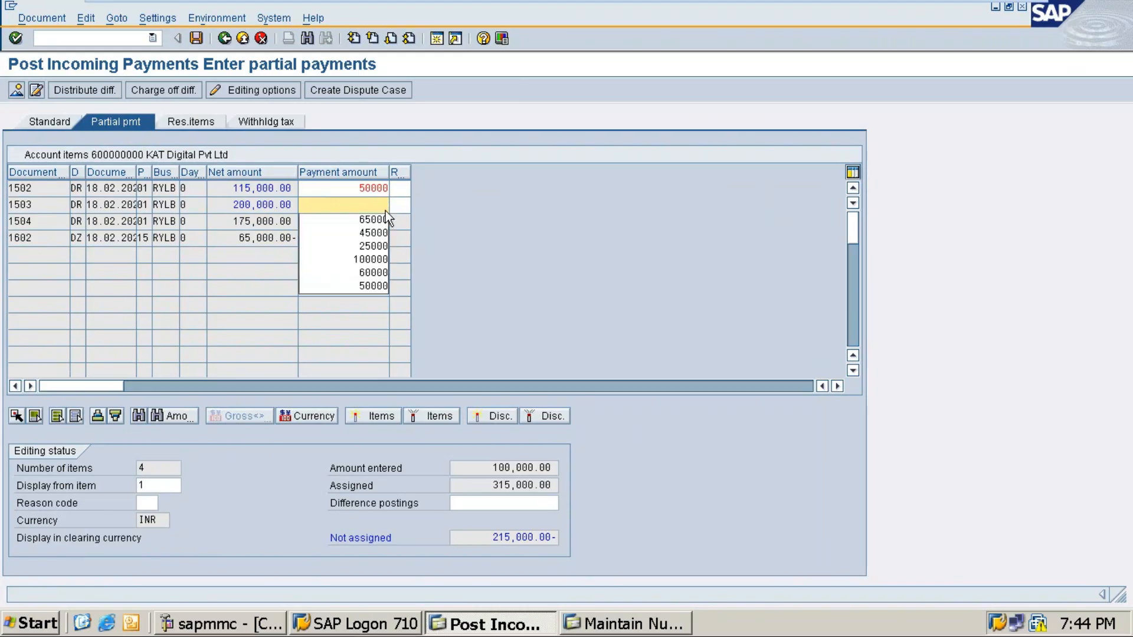
text(500000)
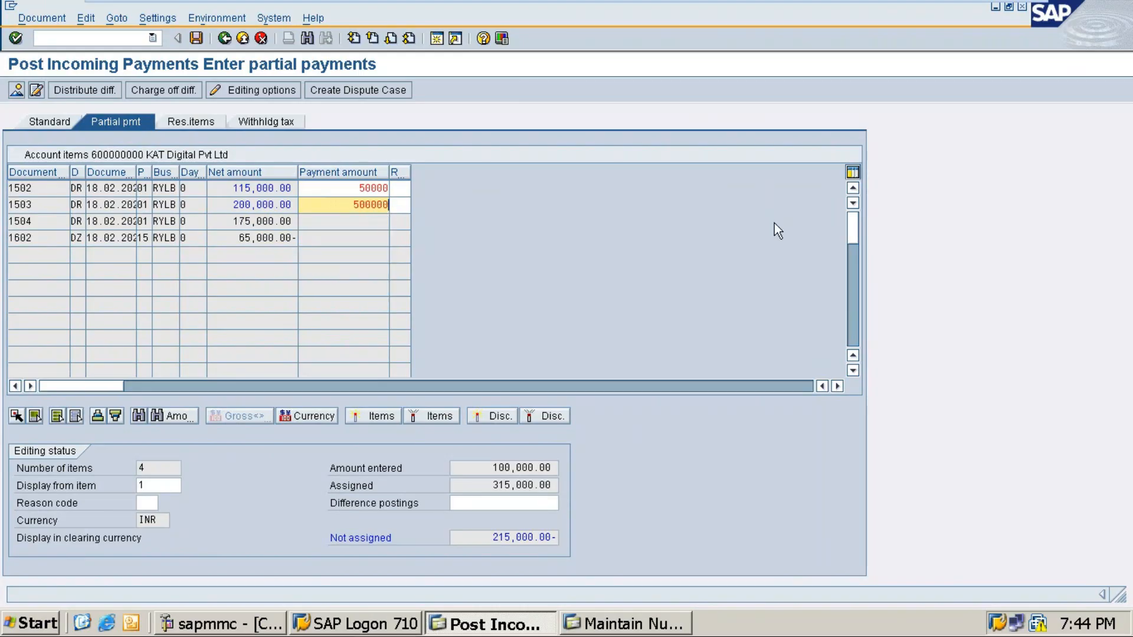
key(BackSpace)
key(Return)
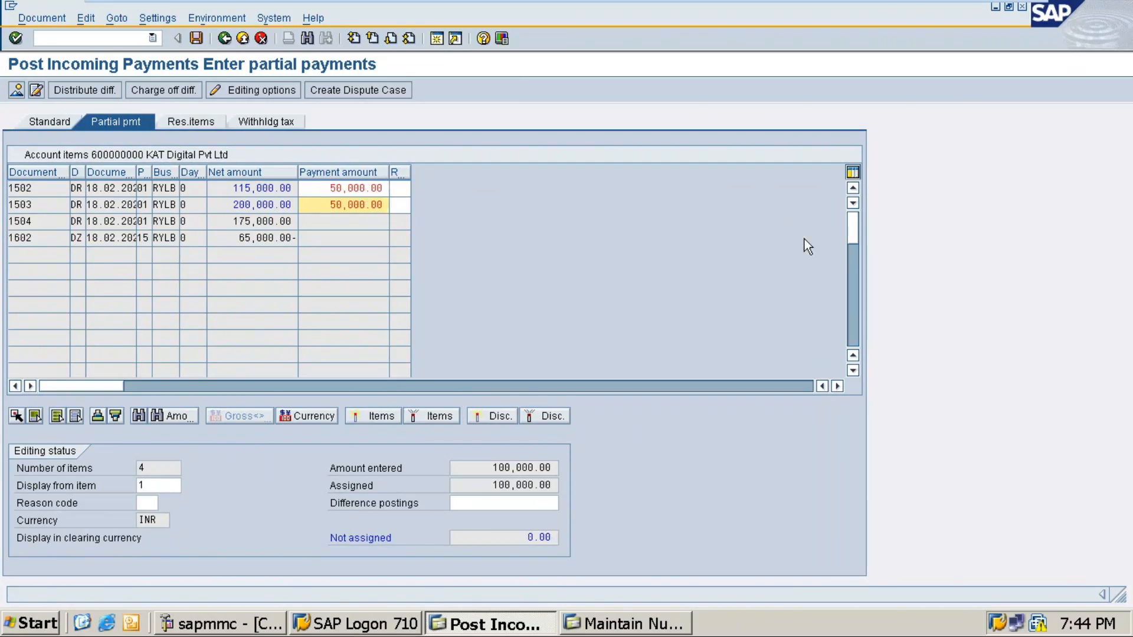
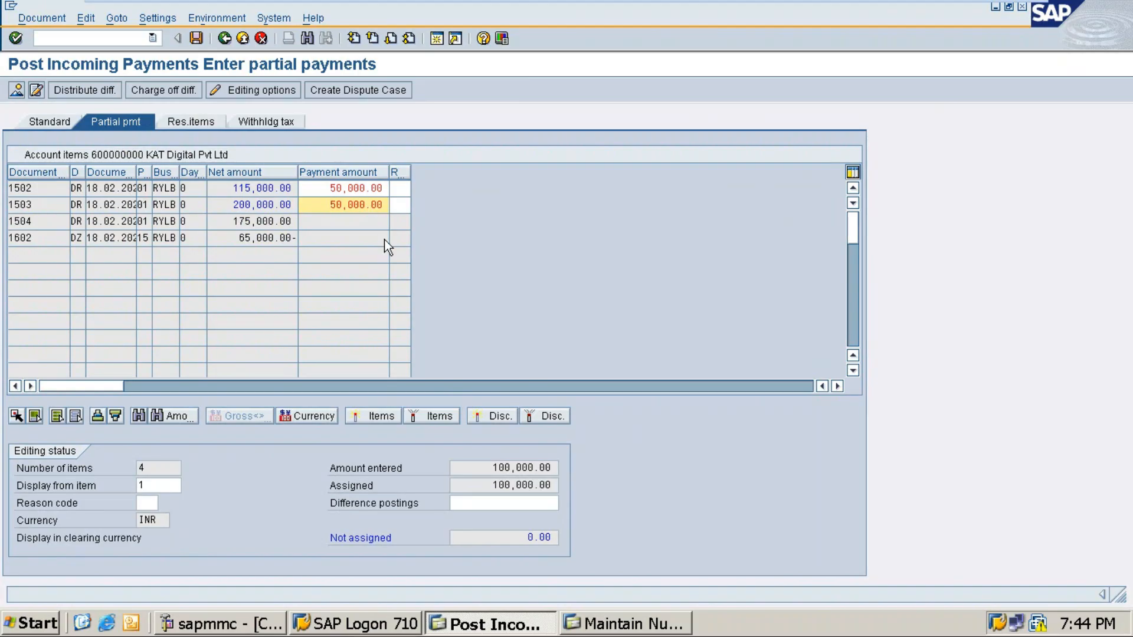
Step: Post the 50,000 partial payments against invoices 1502 and 1503 as document 1603
click(199, 38)
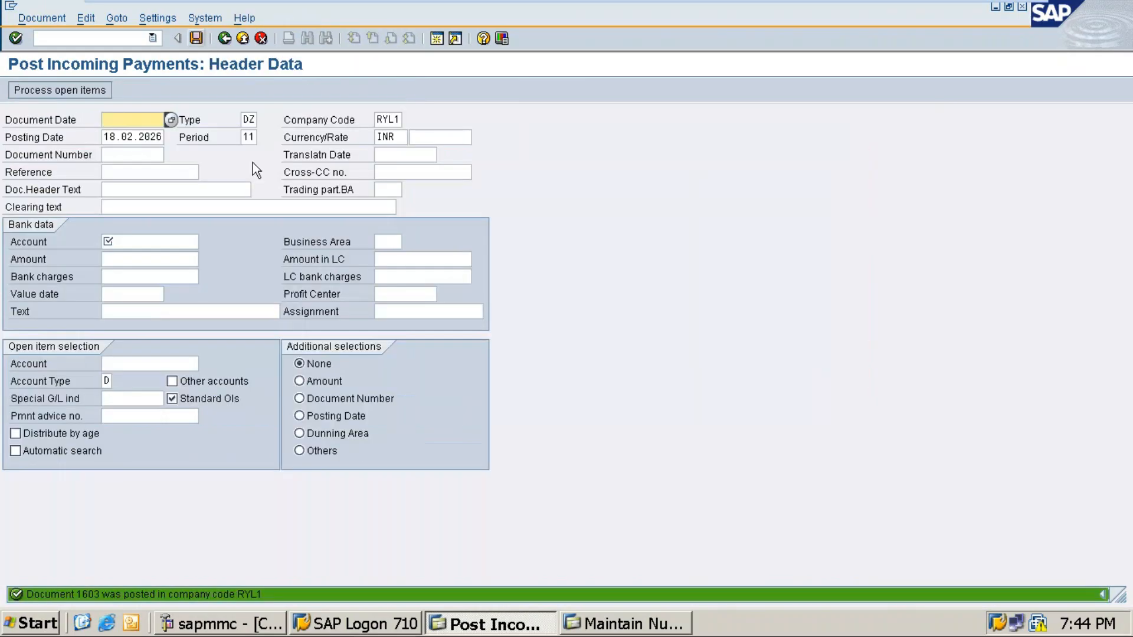
click(623, 631)
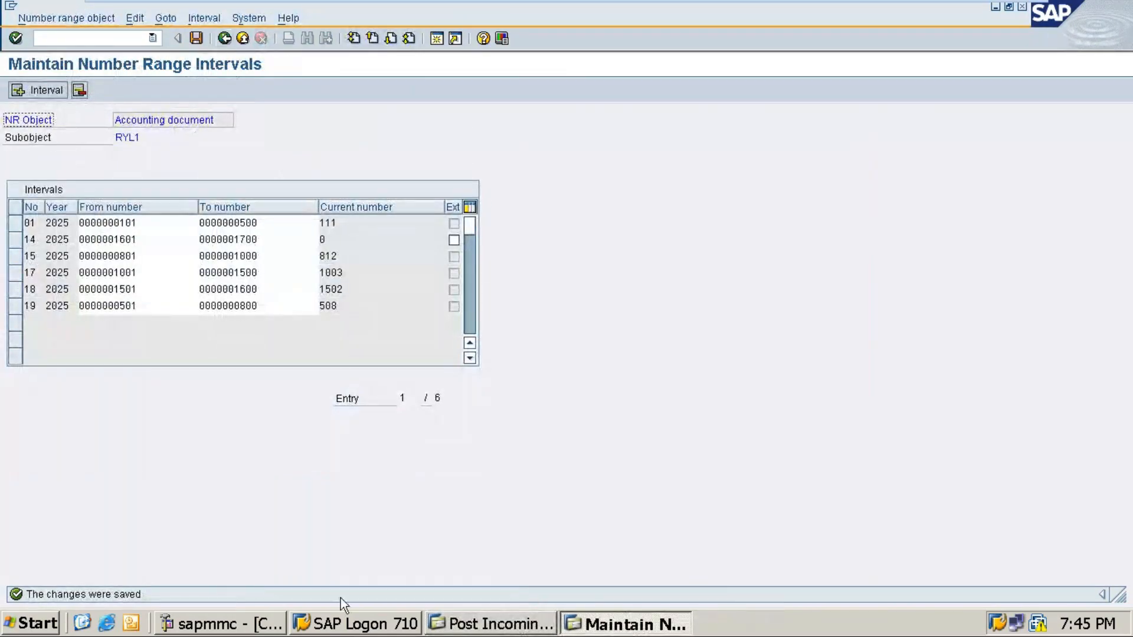
click(485, 628)
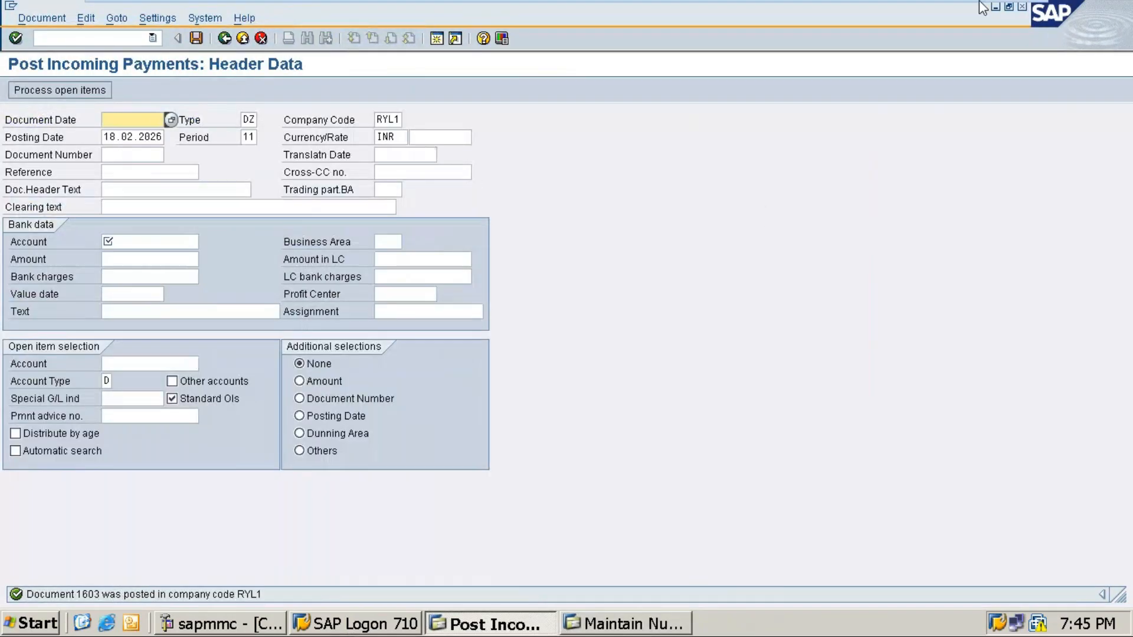
click(149, 39)
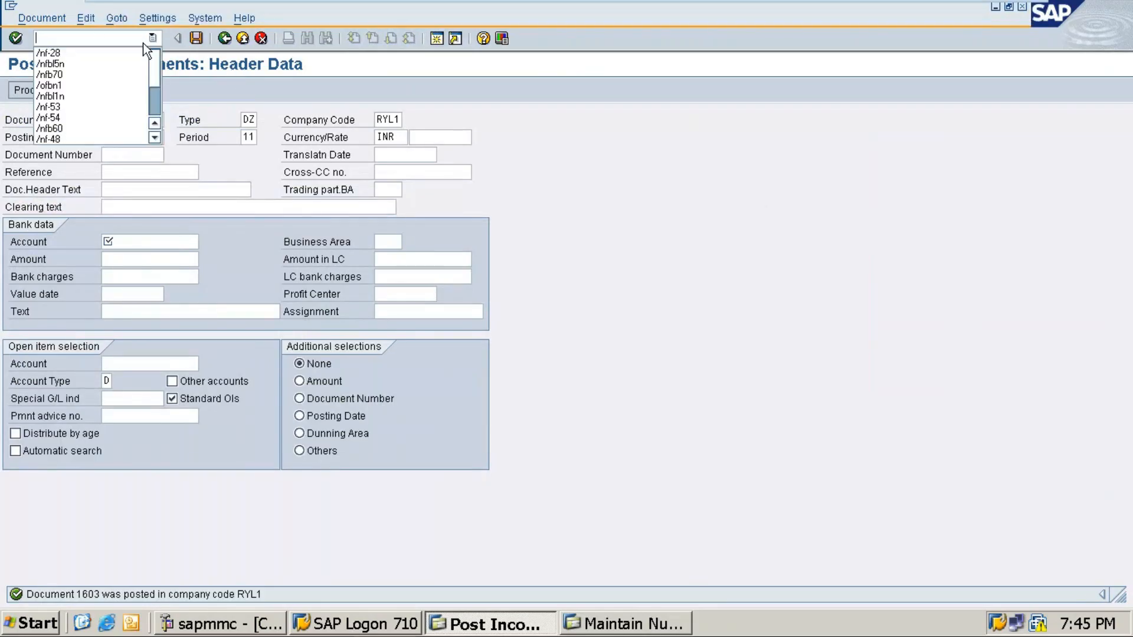
Step: Run FBL5N with All items for KAT Digital, showing a remaining balance of 325,000
click(53, 71)
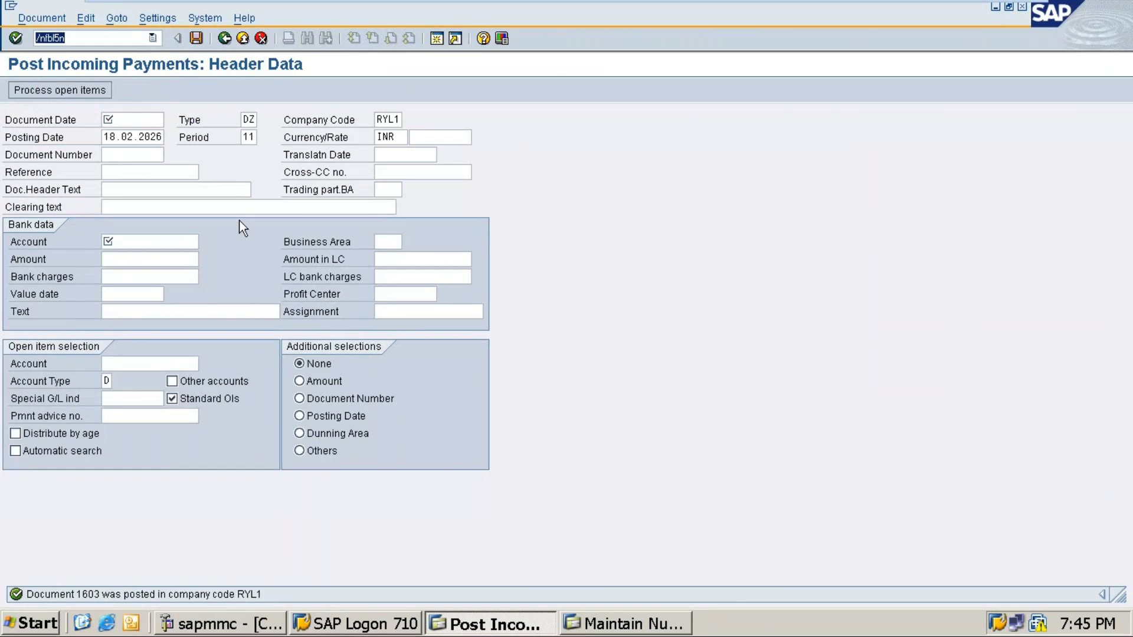
key(Return)
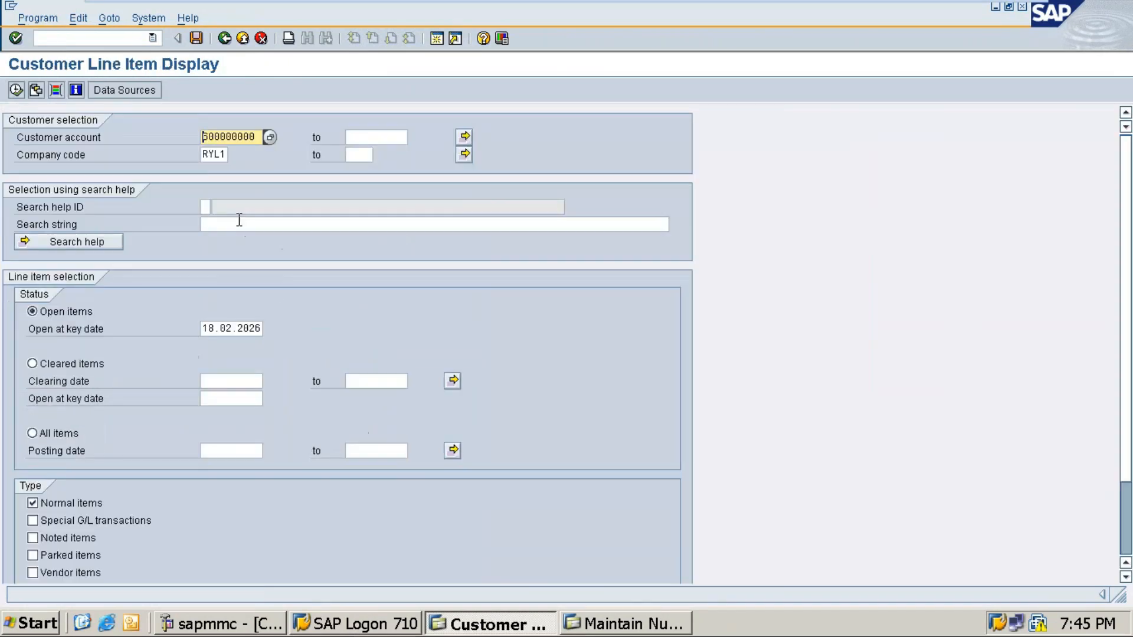
click(32, 434)
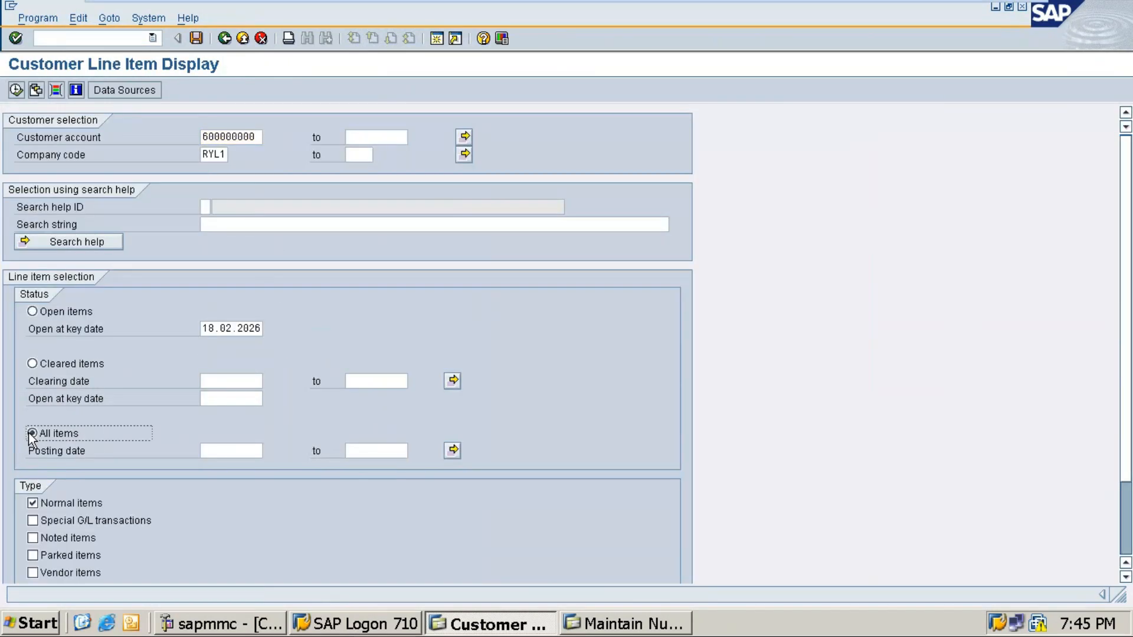
click(22, 94)
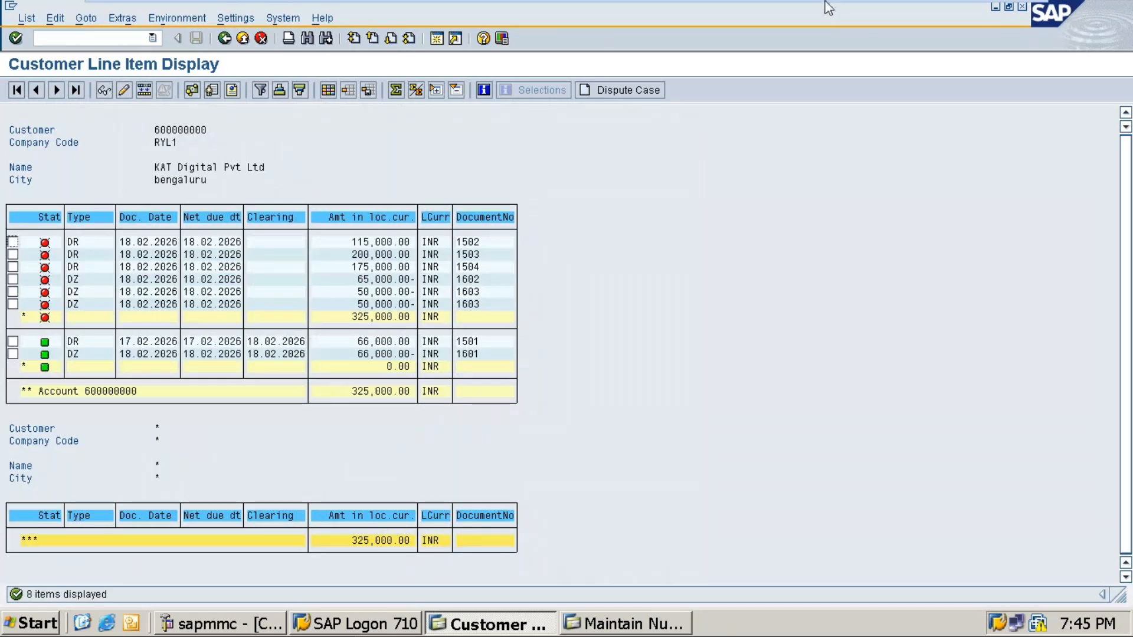
Step: Bring up the Word notes showing task 7's ICICI receipt and empty item 8
click(987, 13)
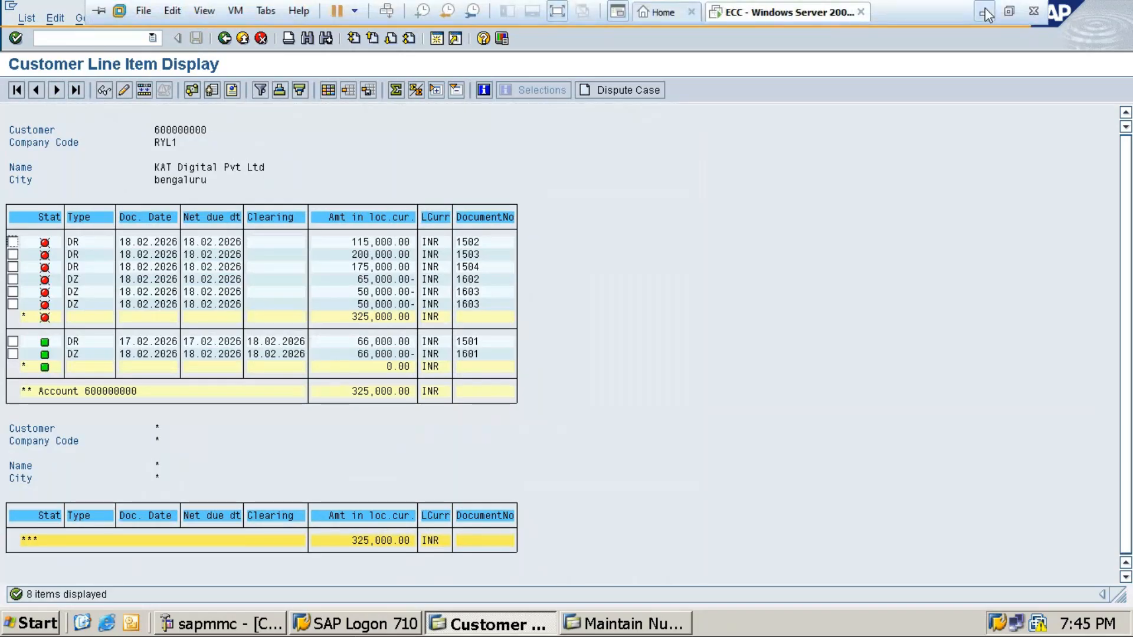
scroll(596, 352, down, 2)
scroll(607, 349, up, 1)
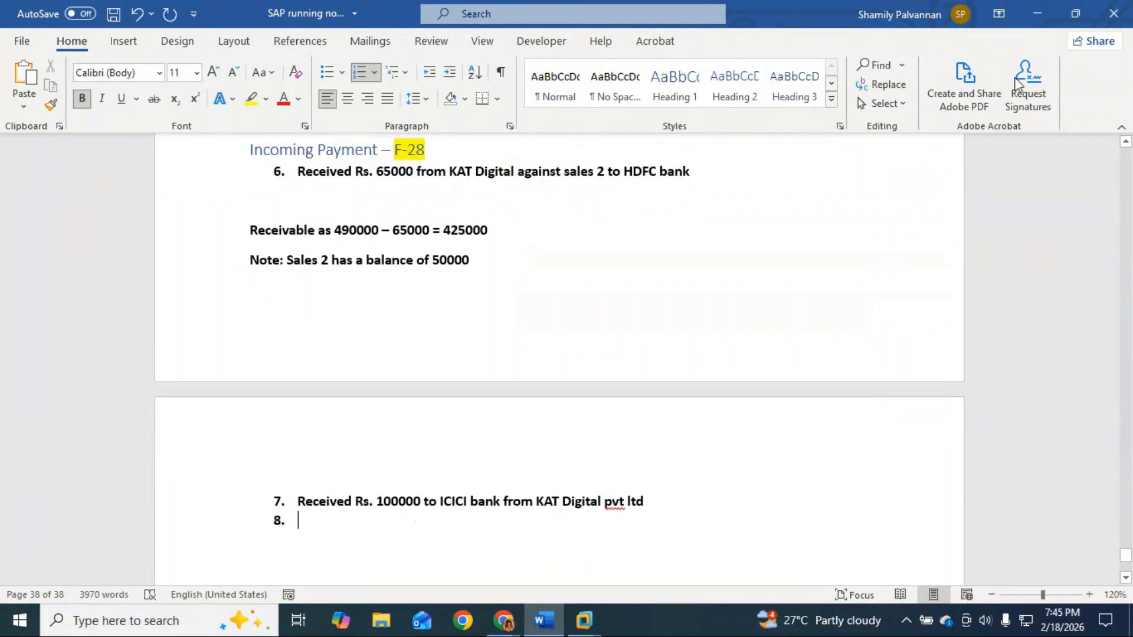
Step: Glance at the SAP session, then return to the Word notes
click(1033, 13)
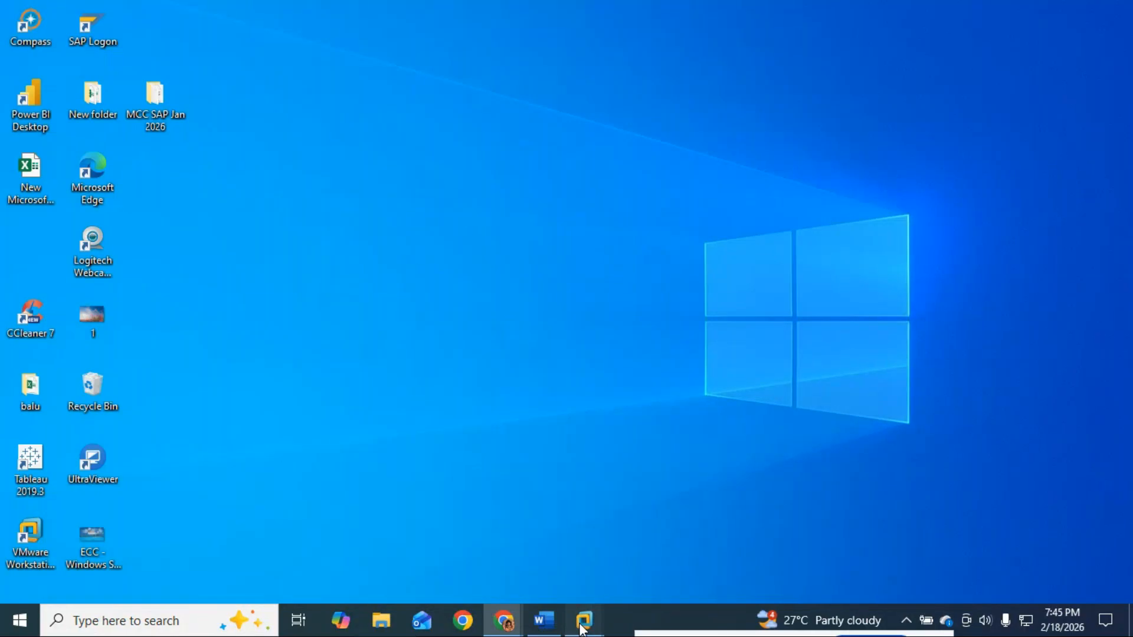
mouse_move(584, 619)
click(708, 530)
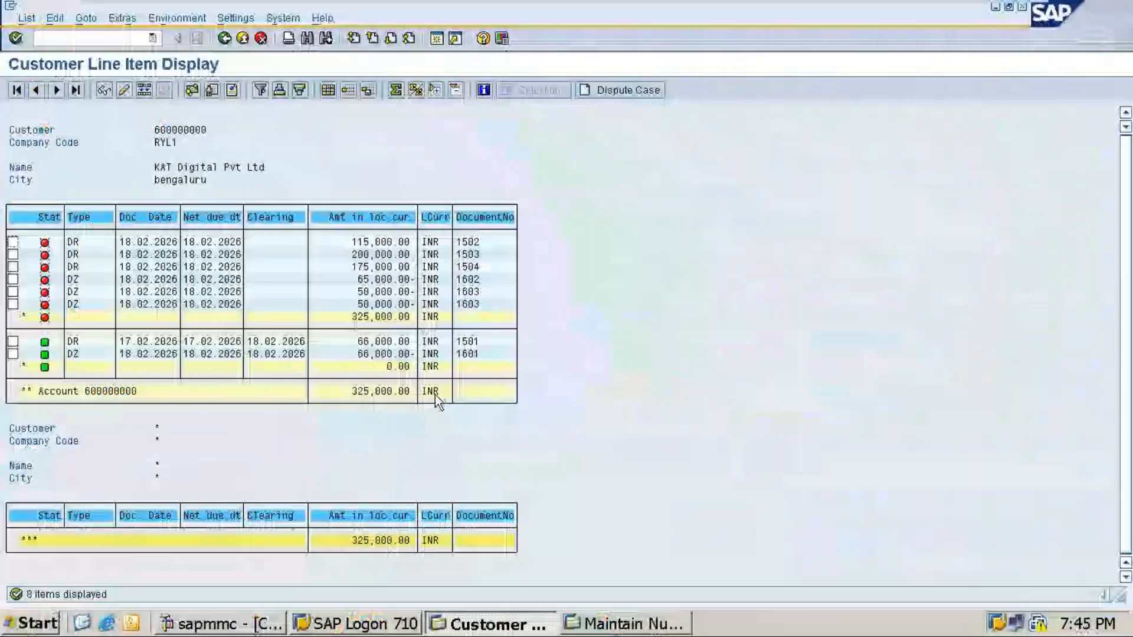
click(987, 10)
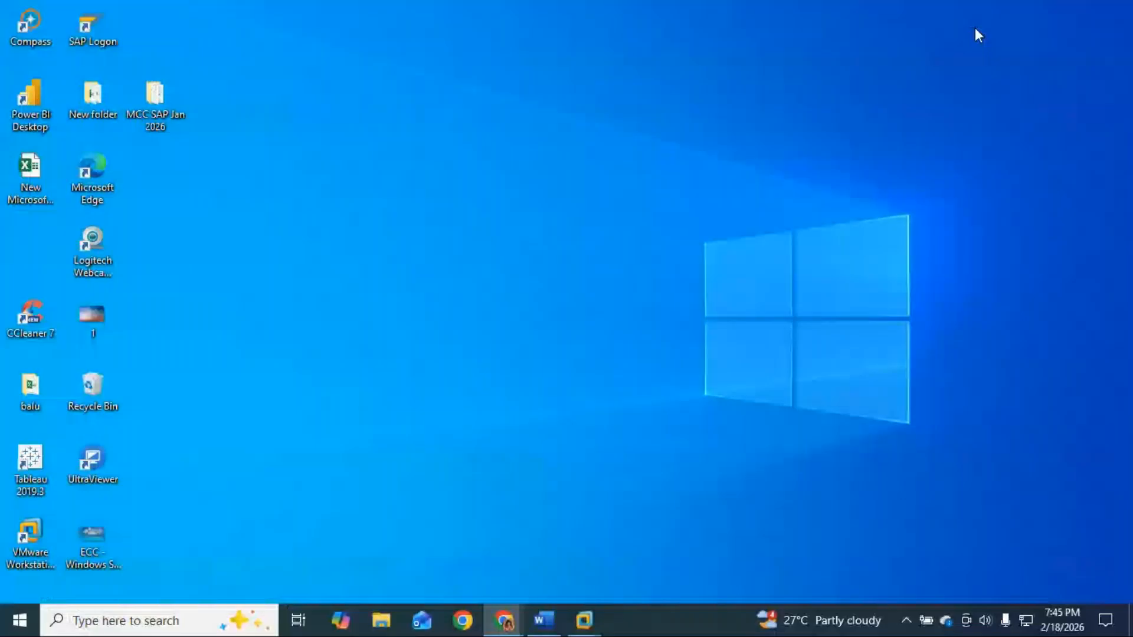
click(545, 624)
Step: Copy the 'Receivable as 490000 – 65000 = 425000' line and paste it as item 8
click(341, 530)
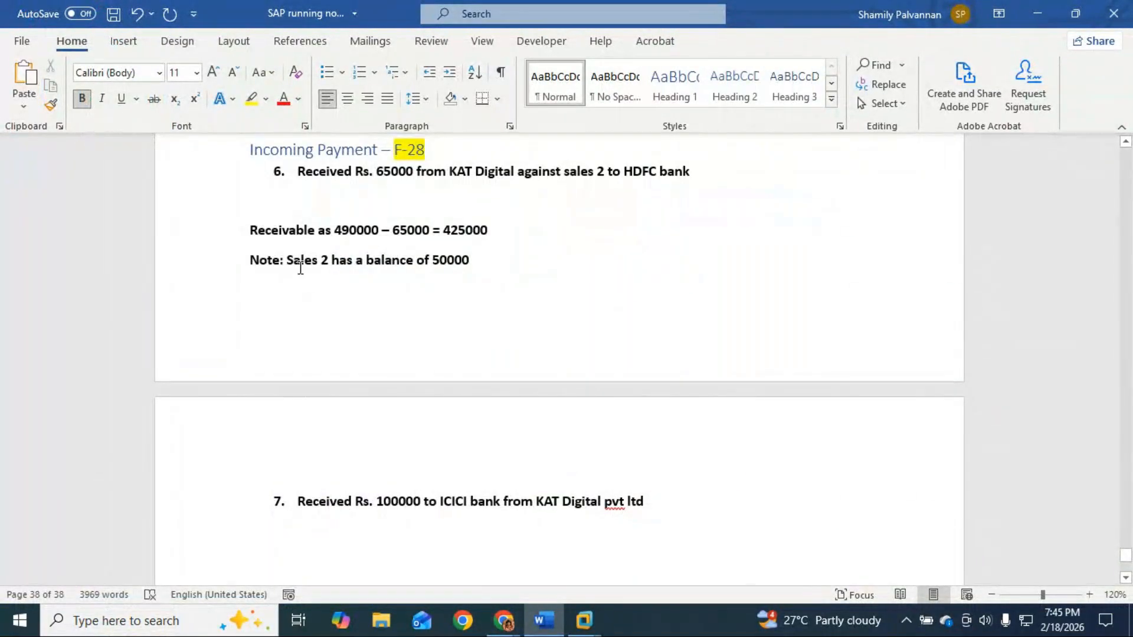
drag(248, 229, 496, 228)
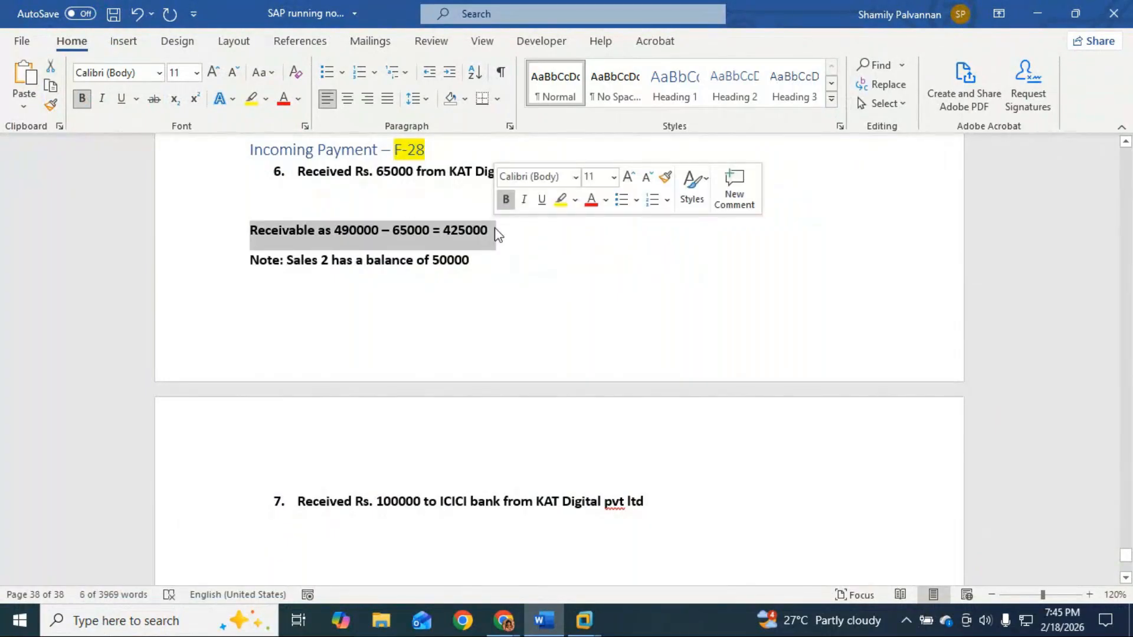
key(ctrl+c)
click(291, 542)
key(ctrl+v)
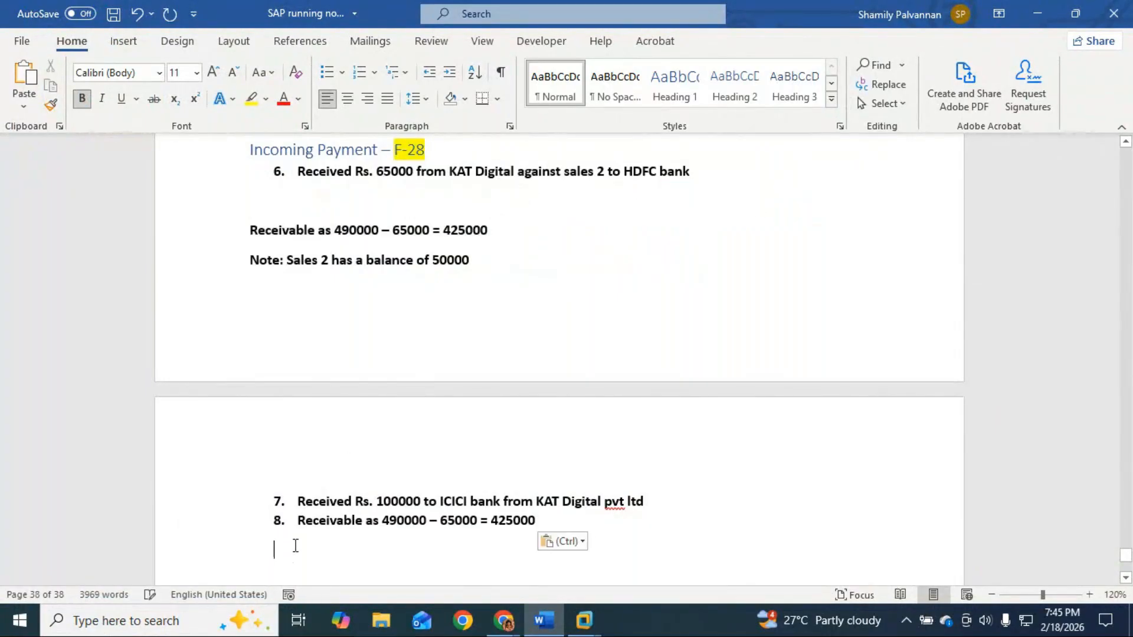
Step: Edit item 8 to read 'Receivable is 425000 – 100000 = 325000'
drag(490, 520, 385, 523)
key(BackSpace)
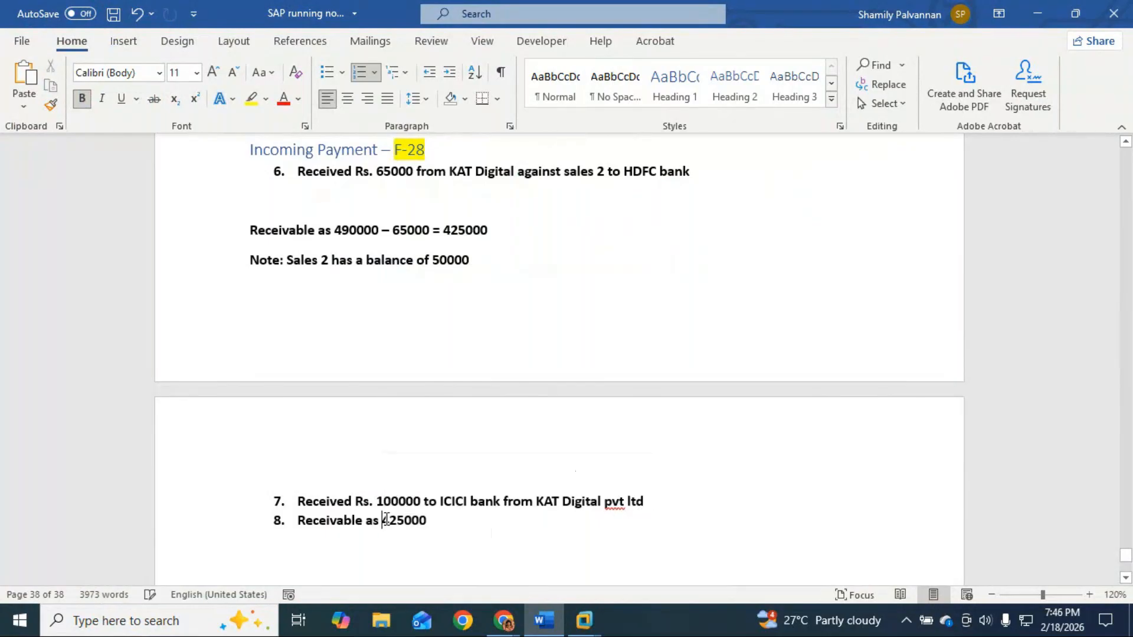
key(BackSpace)
key(BackSpace)
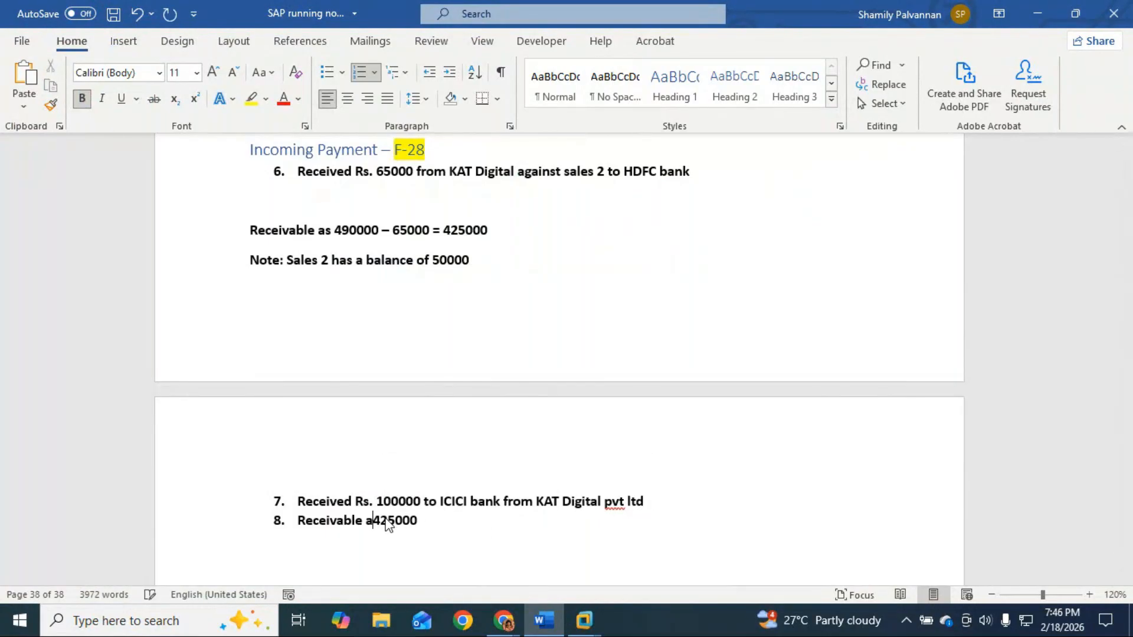
key(BackSpace)
text(must)
key(BackSpace)
key(BackSpace)
key(BackSpace)
key(BackSpace)
key(BackSpace)
text(s)
key(BackSpace)
text(is)
click(425, 521)
text(-)
text( 1000)
text(00 = )
text(3)
text(25000)
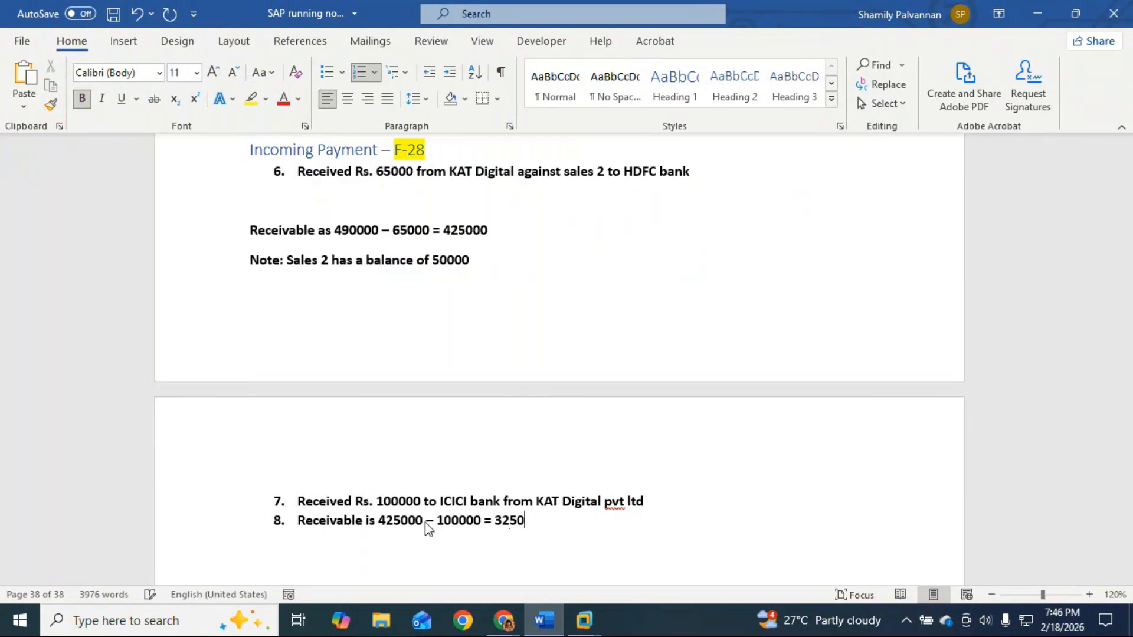
Step: Start a new item below item 8 and add a blank line after item 7
key(Return)
click(663, 502)
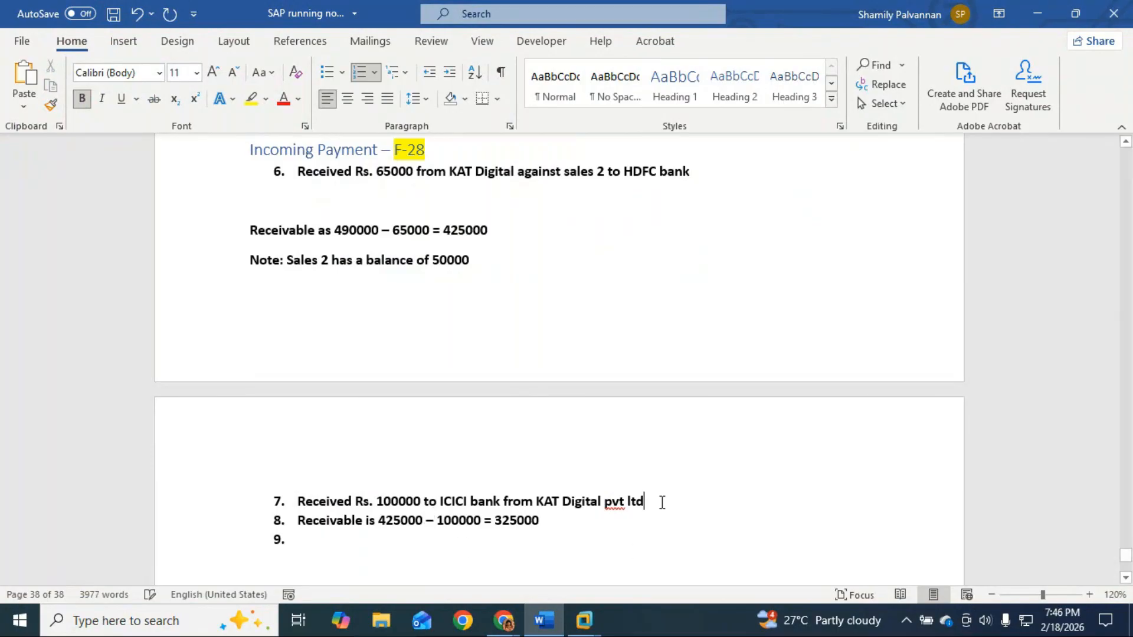
key(Return)
key(Return)
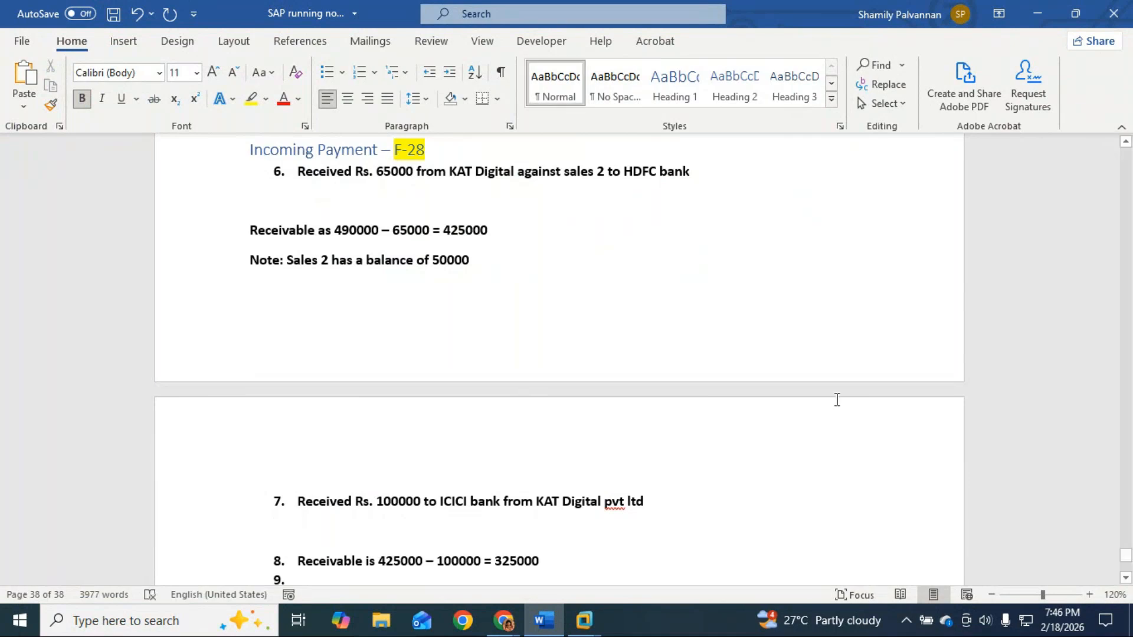
Step: Paste the 'Customer Pending bills – line-Item display – FBL5N' heading above item 8
scroll(303, 248, up, 5)
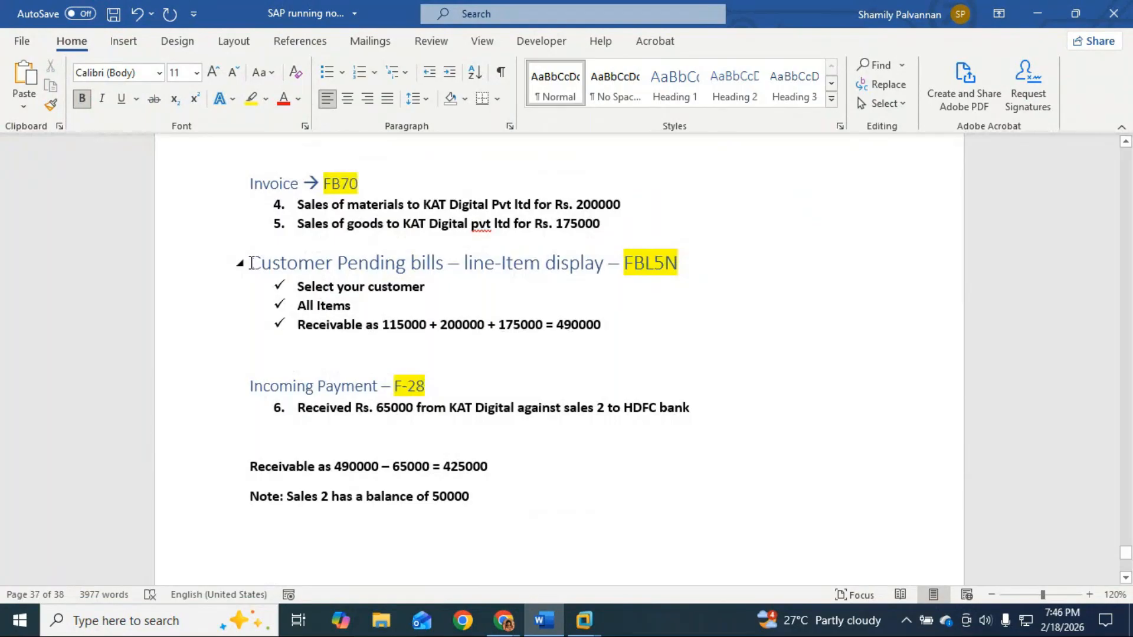
drag(252, 262, 695, 267)
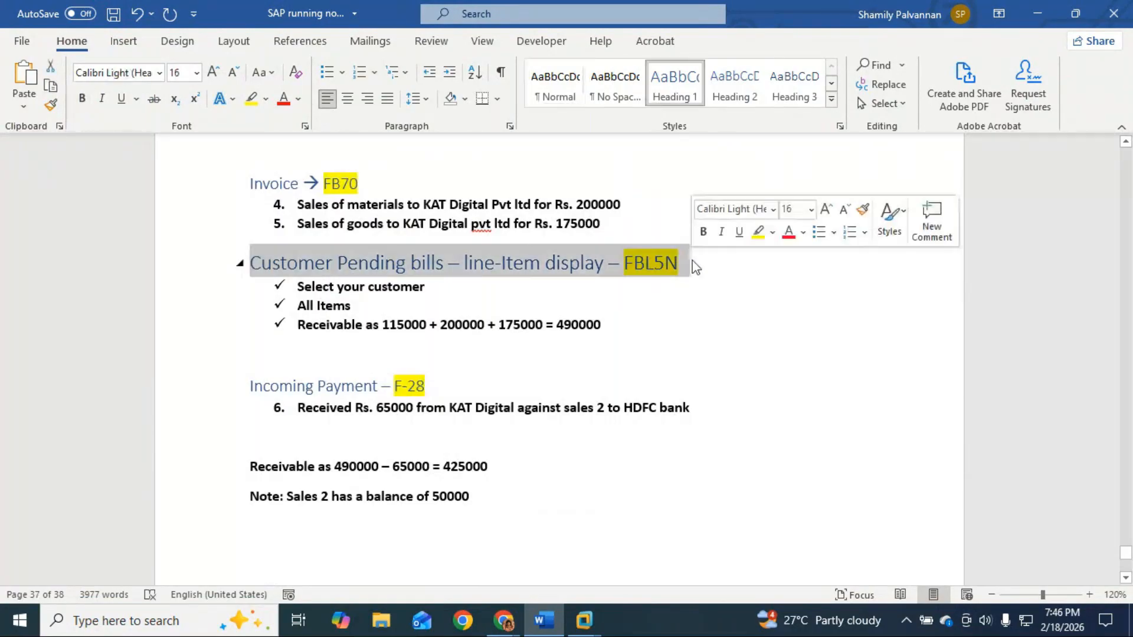
scroll(303, 517, down, 4)
scroll(320, 569, down, 3)
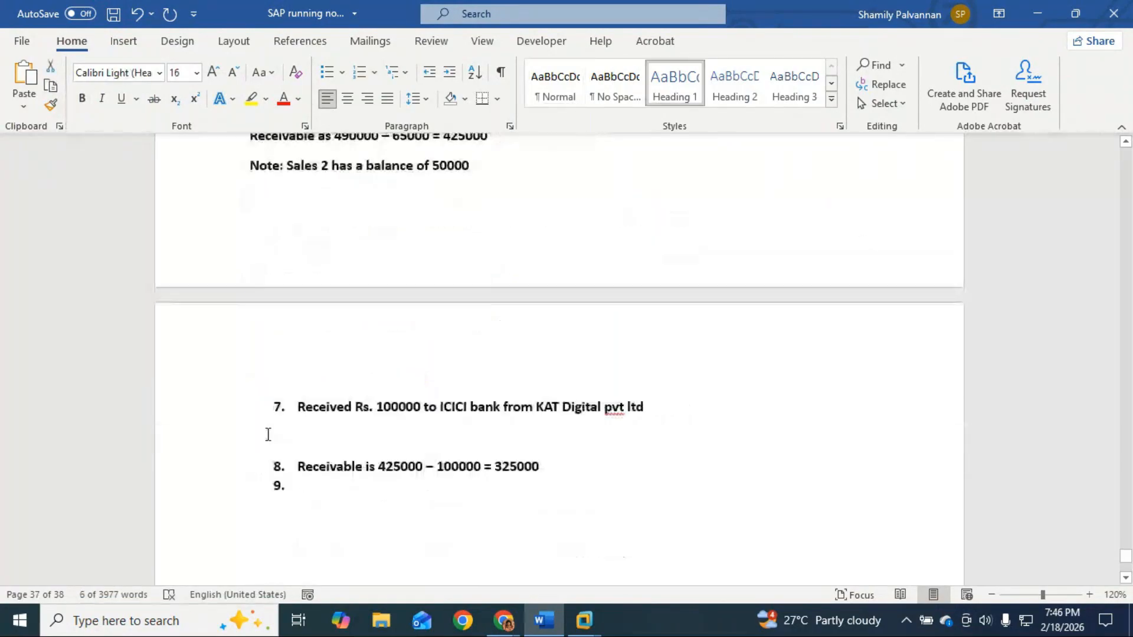
key(ctrl+v)
scroll(331, 413, down, 4)
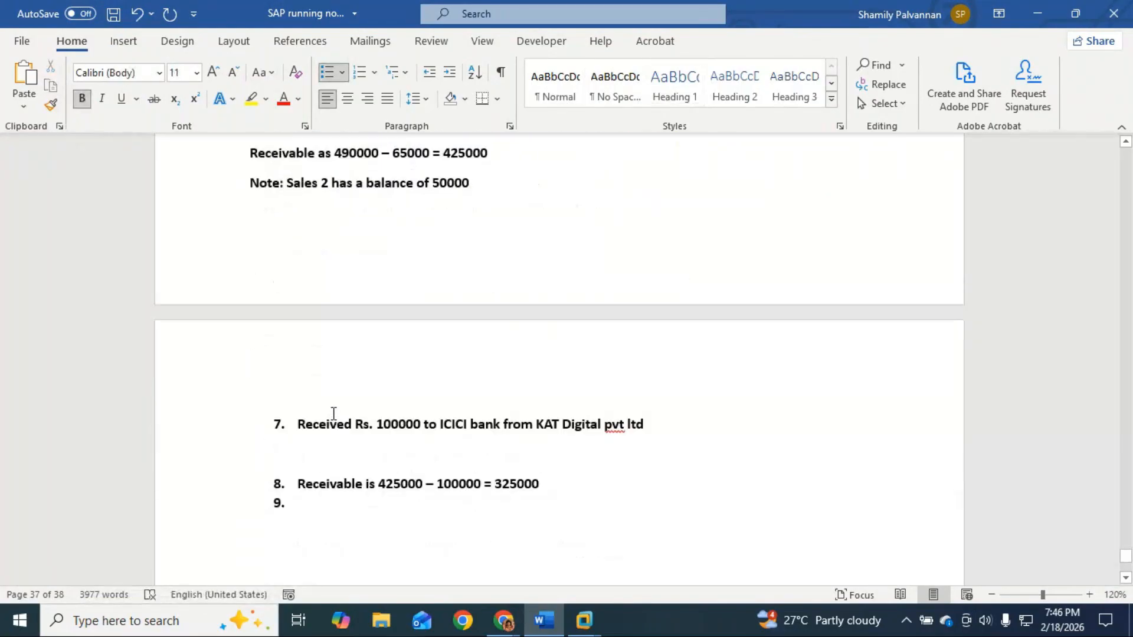
key(ctrl+z)
scroll(333, 414, up, 1)
scroll(354, 522, down, 3)
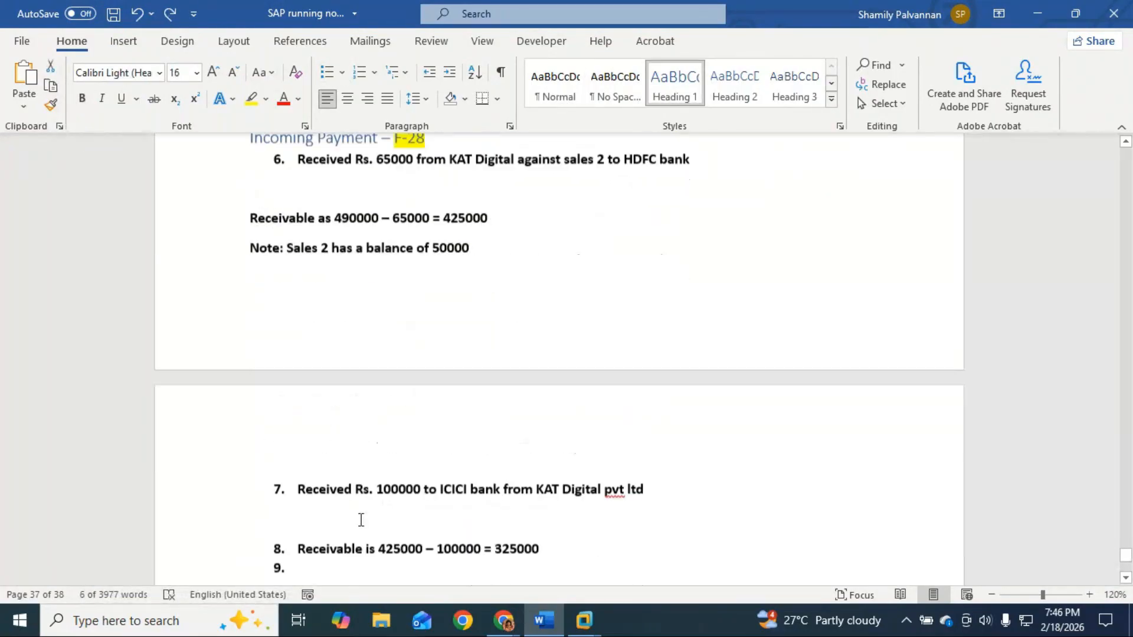
click(284, 499)
key(ctrl+v)
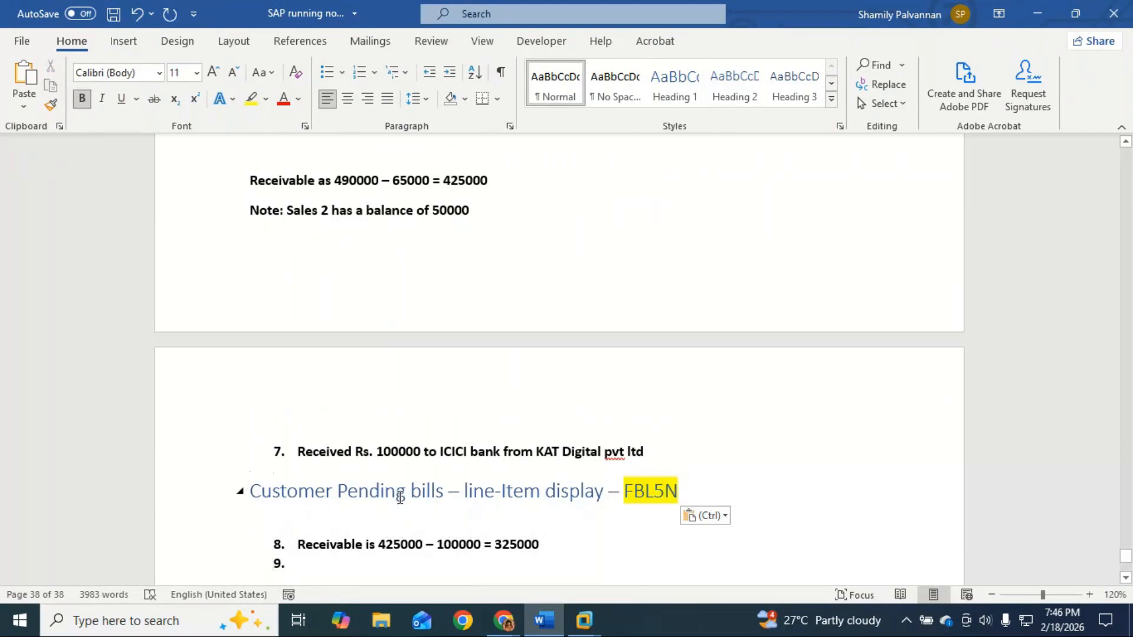
key(BackSpace)
Step: Remove the numbering from the empty item 9 line
click(360, 534)
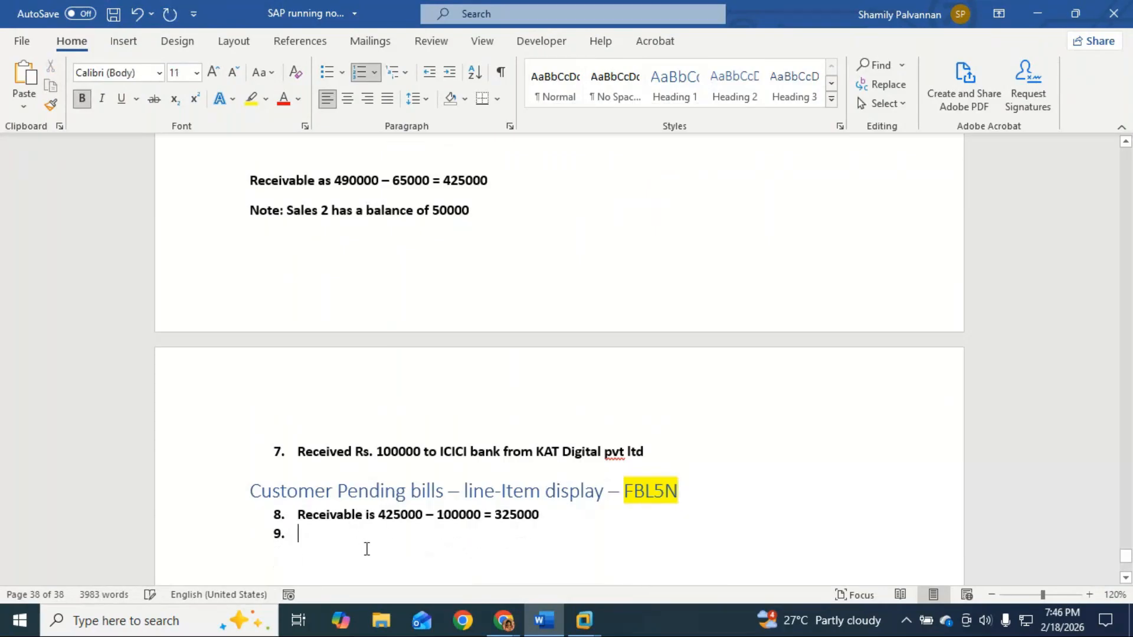
key(BackSpace)
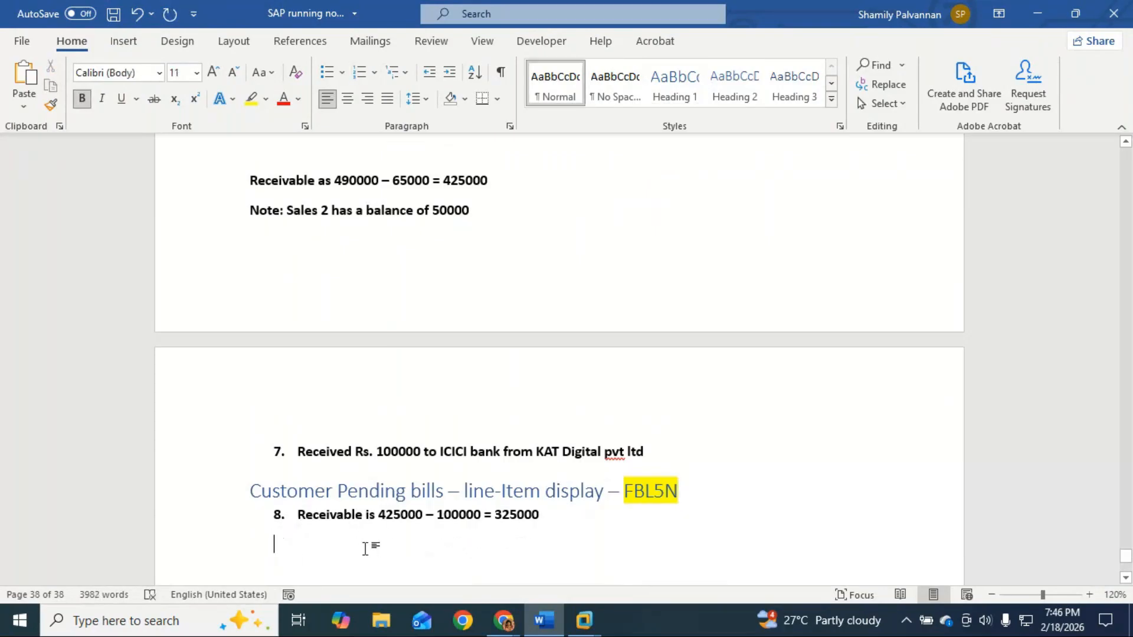
scroll(461, 526, up, 3)
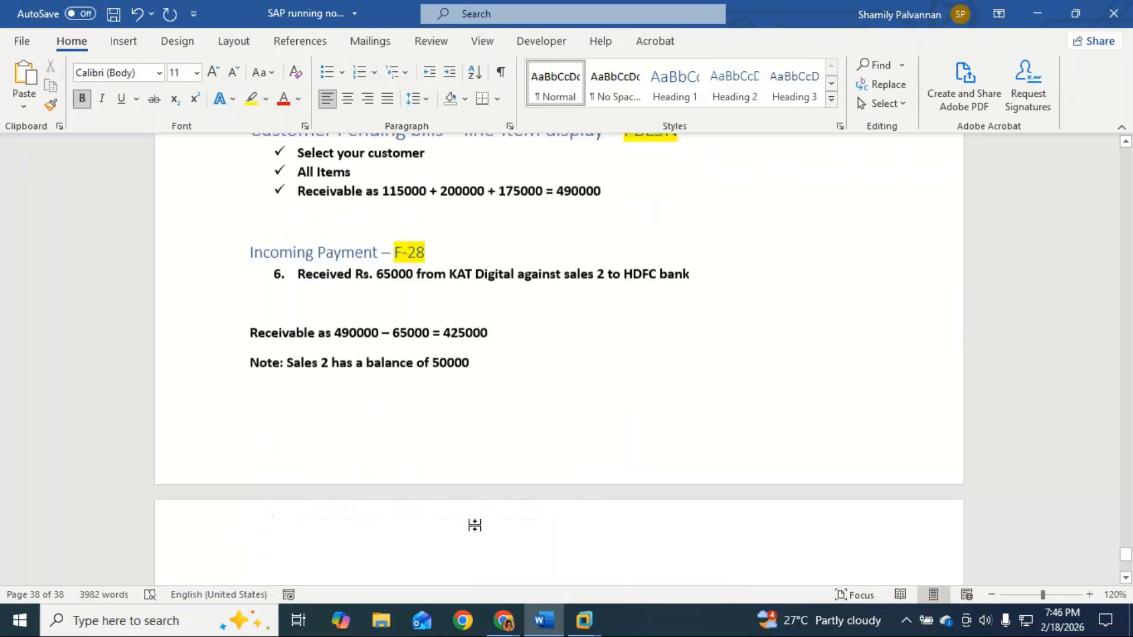
scroll(475, 526, down, 3)
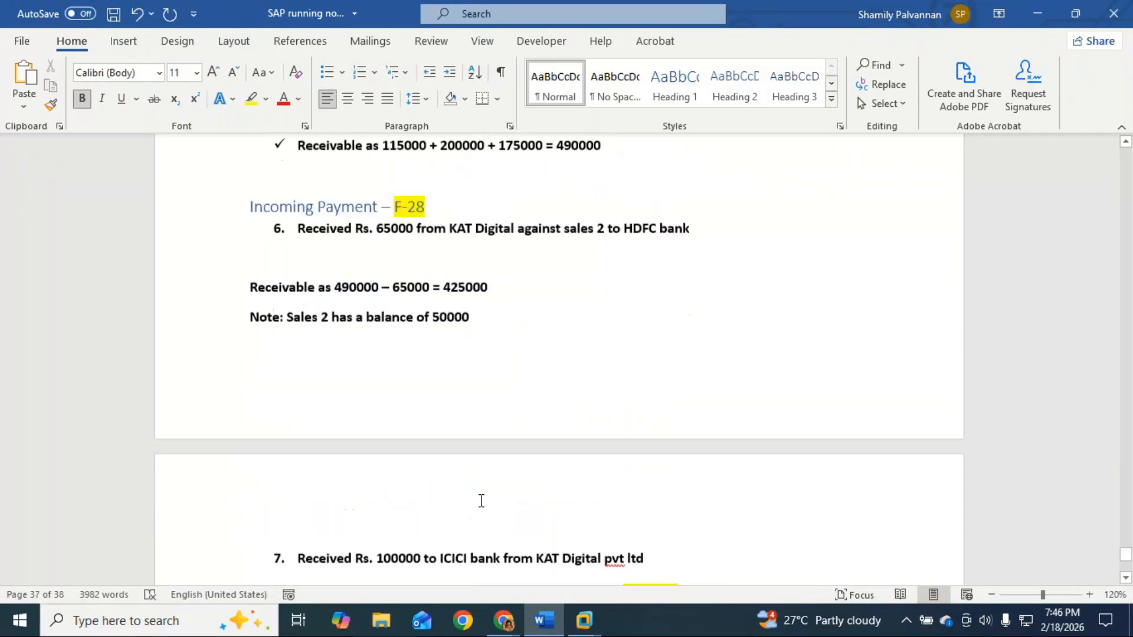
text(9)
key(BackSpace)
key(BackSpace)
Step: Paste the 'Invoice → FB70' heading below item 8
scroll(614, 567, up, 4)
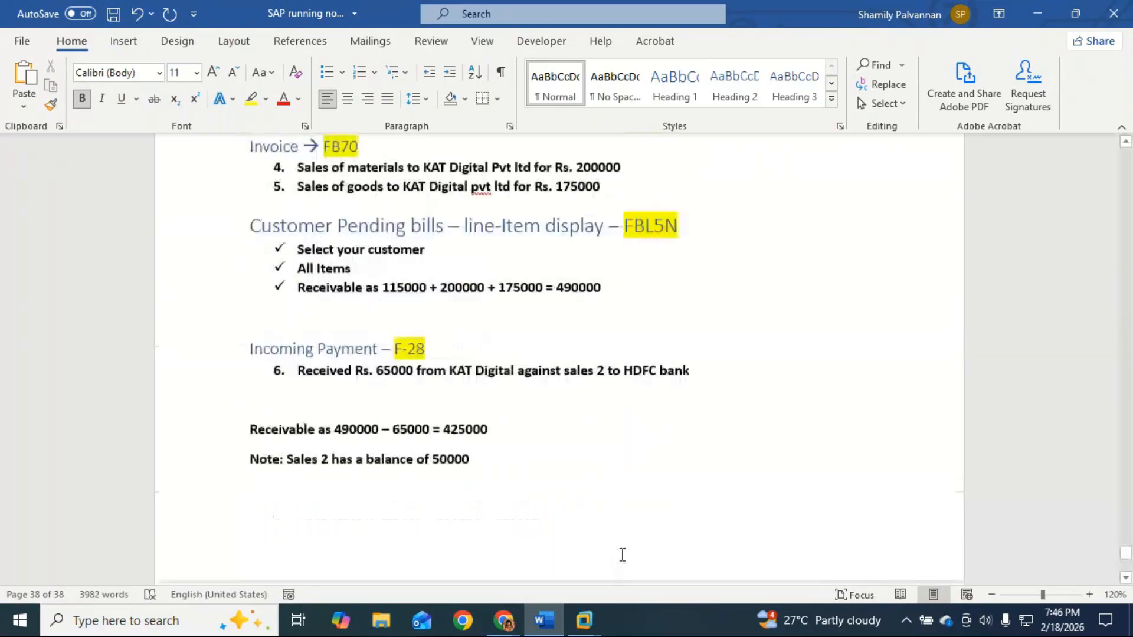
scroll(623, 555, up, 4)
click(224, 370)
key(ctrl+c)
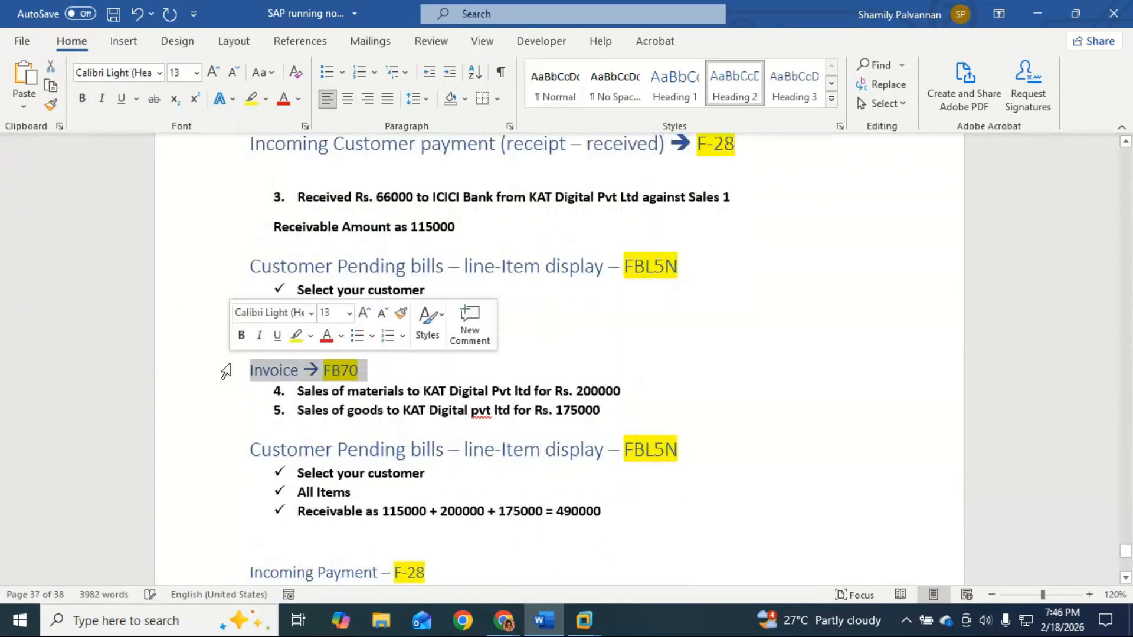
scroll(330, 501, down, 8)
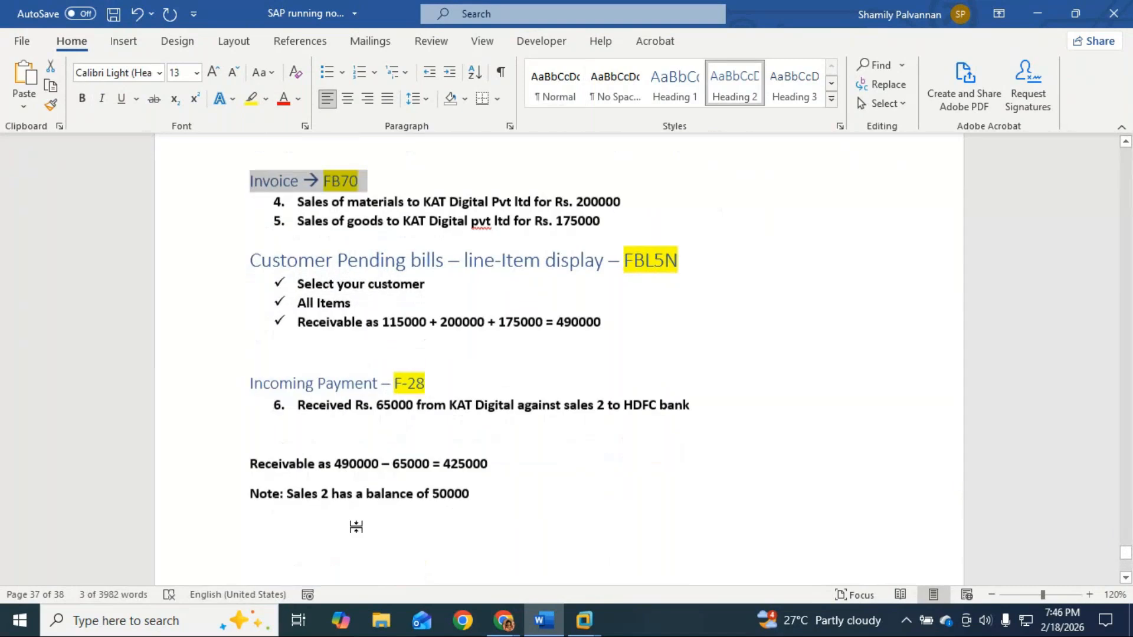
click(279, 477)
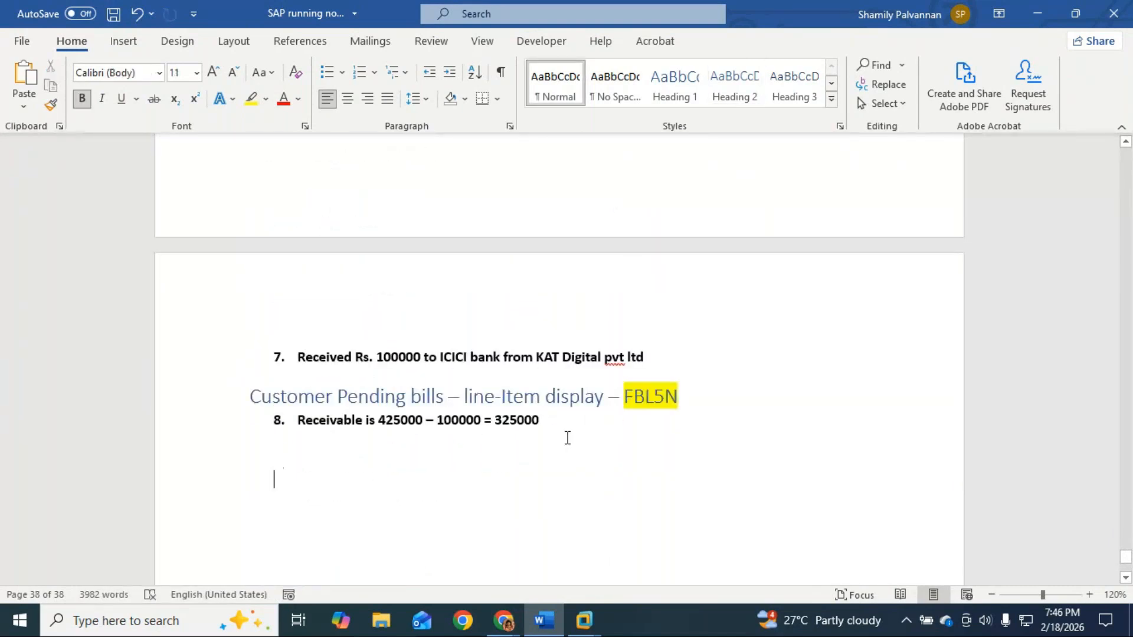
key(ctrl+v)
Step: Begin a new line under the heading, typing '9. Purhc'
click(303, 452)
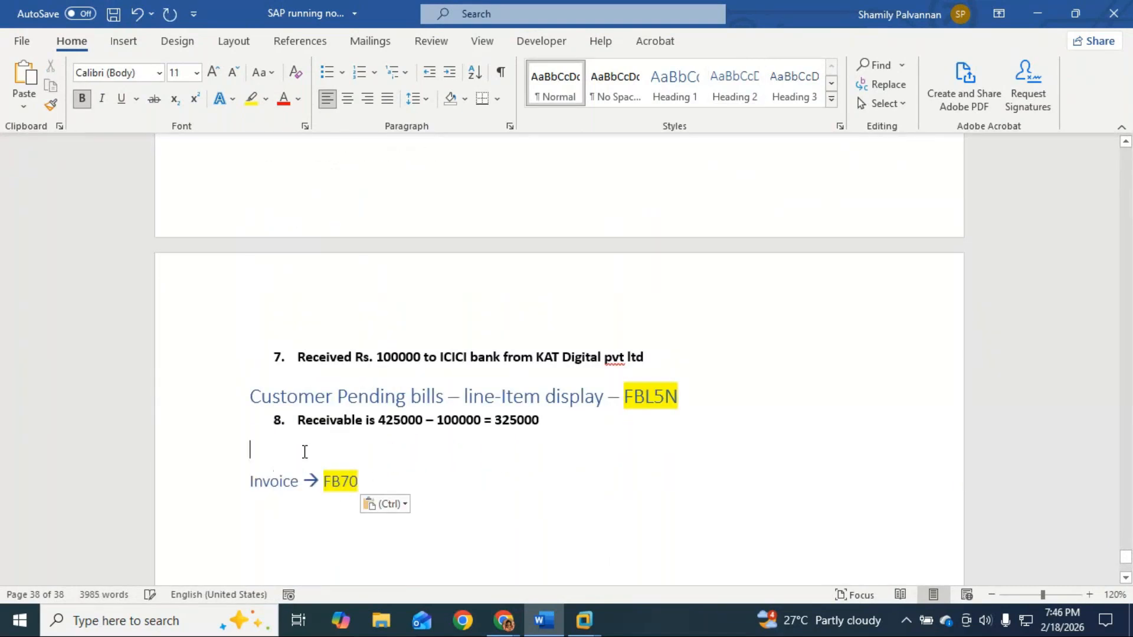
click(400, 485)
key(Return)
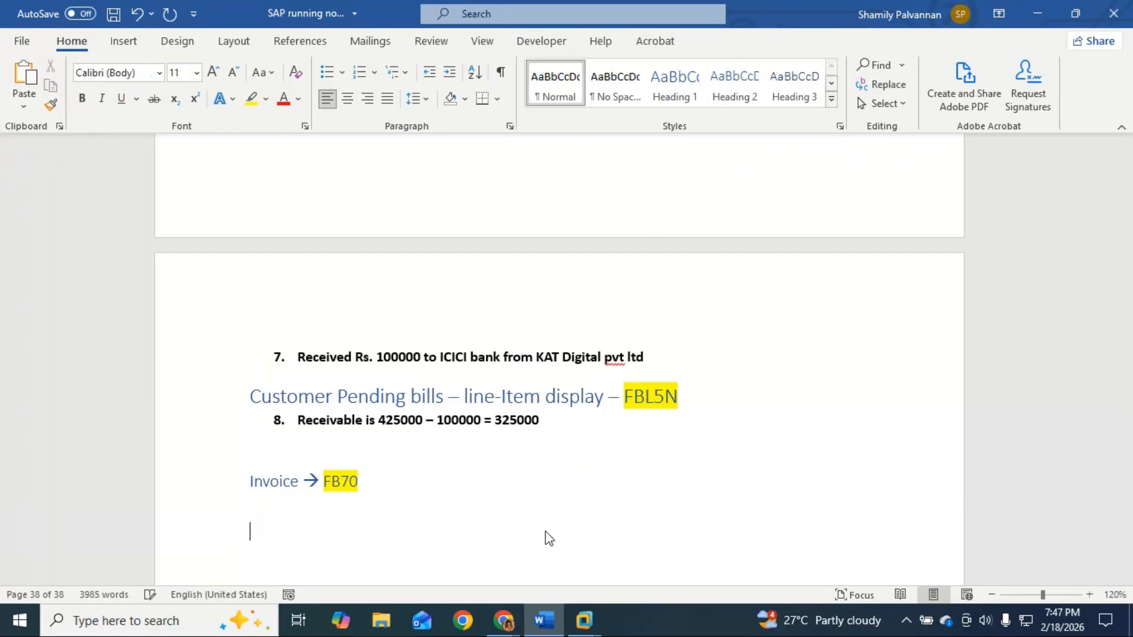
text(9. Purhc)
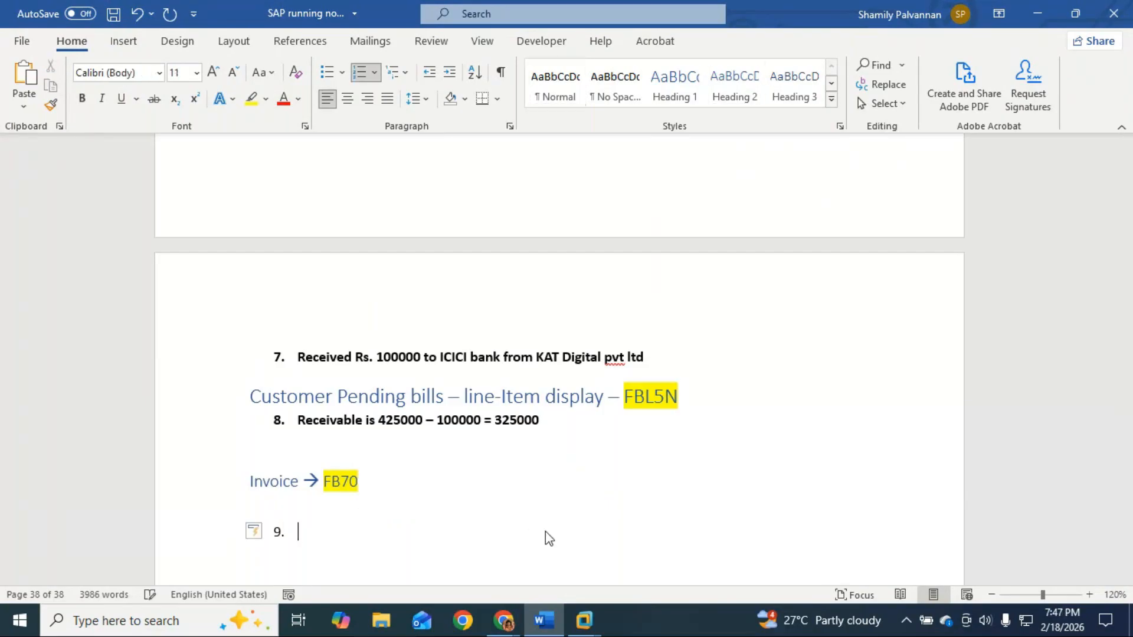
Step: Write item 9 as 'Purchase of goods from KAT Digital PVt for Rs. 300000', then change Purchase to Sales
key(BackSpace)
key(BackSpace)
text(chase of goods from KAT Digital PVt)
key(BackSpace)
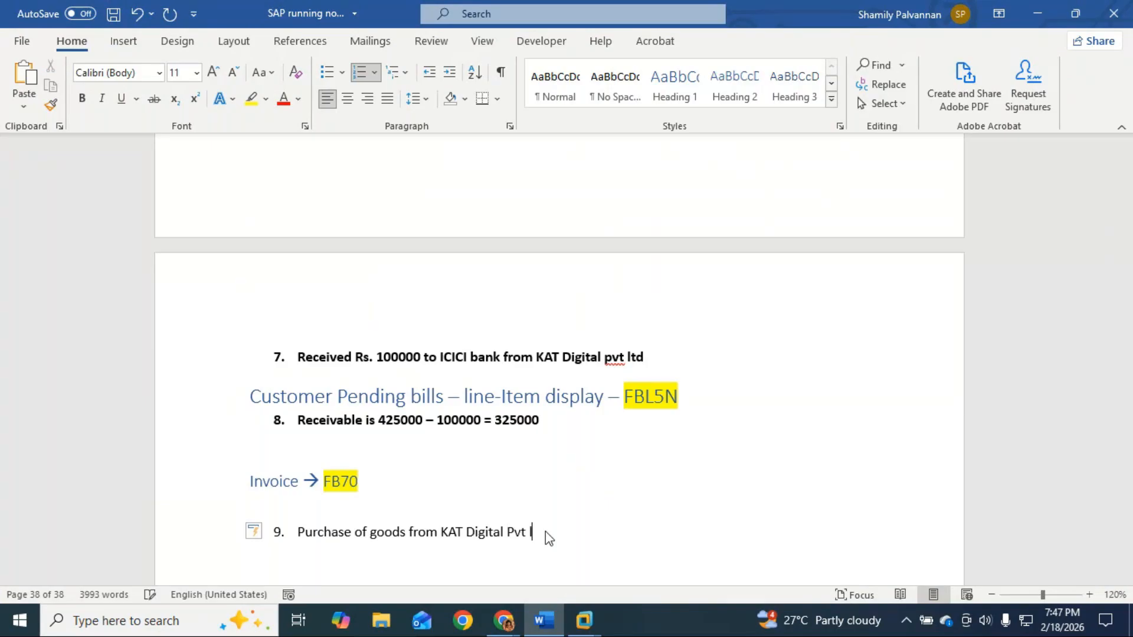
key(Return)
click(555, 528)
text(for Rs. 300000)
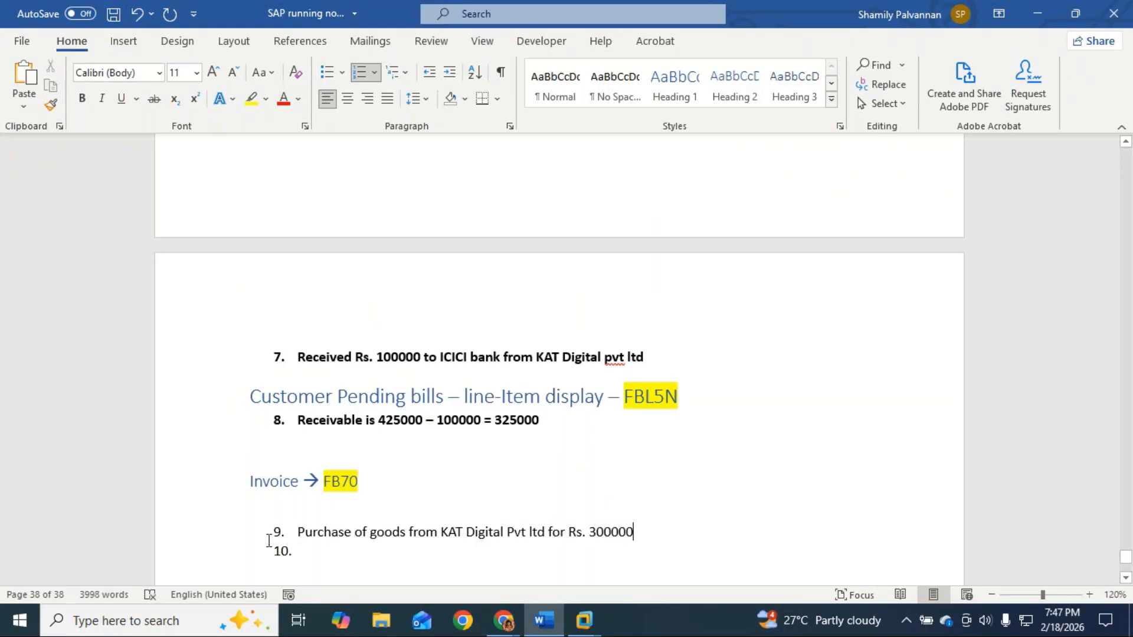
double_click(332, 532)
text(Sales)
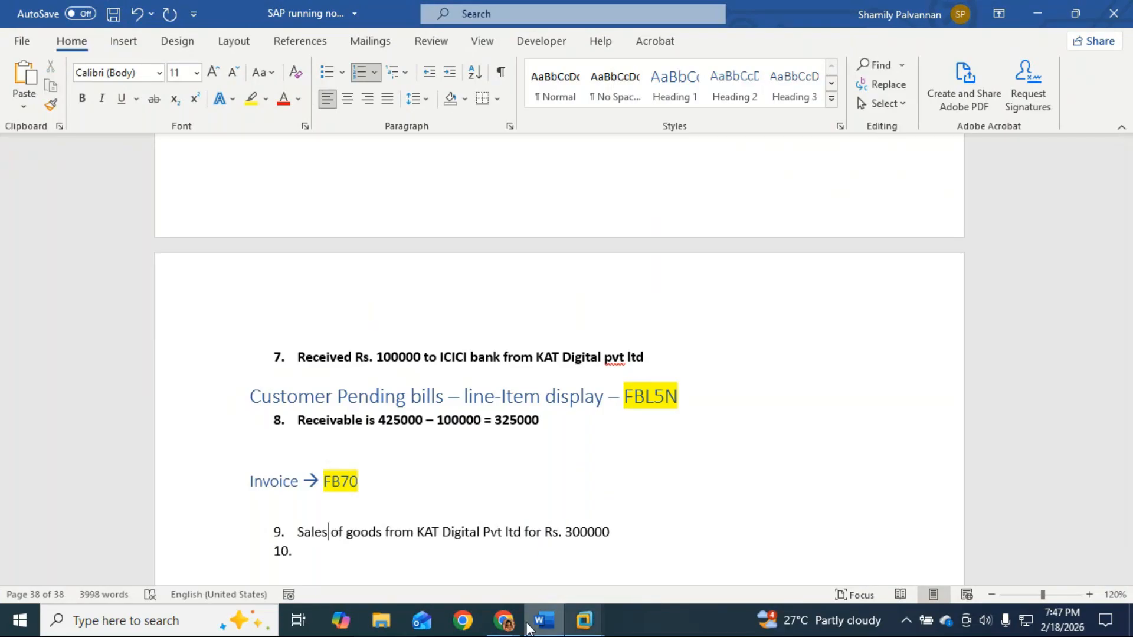
Step: Switch to SAP and start an FB70 customer invoice from the transaction history
click(581, 625)
click(642, 522)
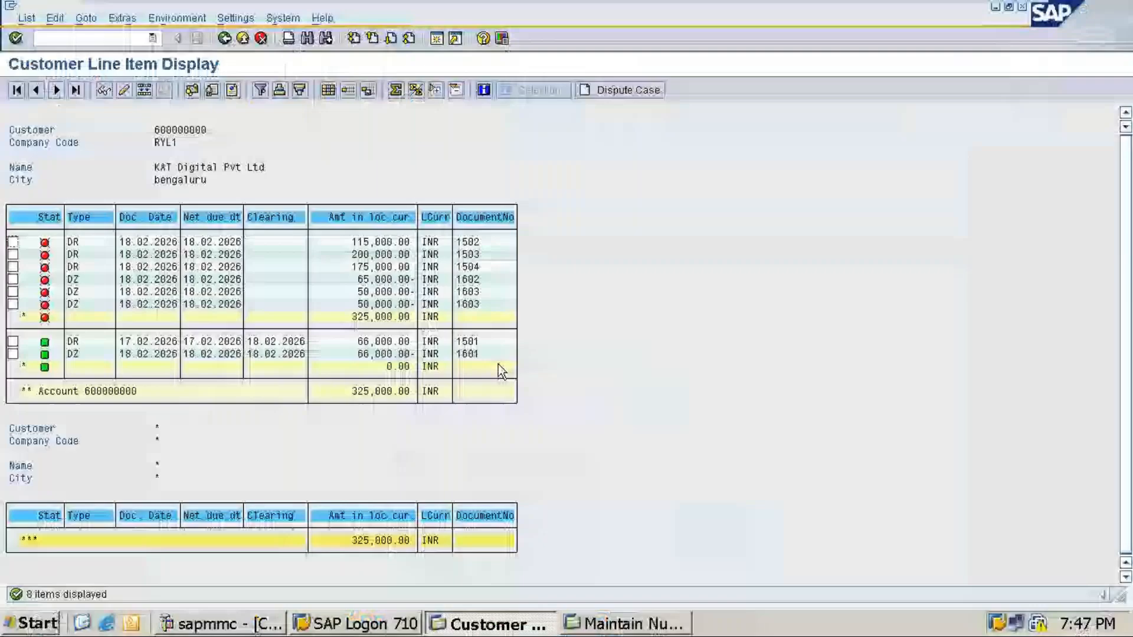
click(153, 38)
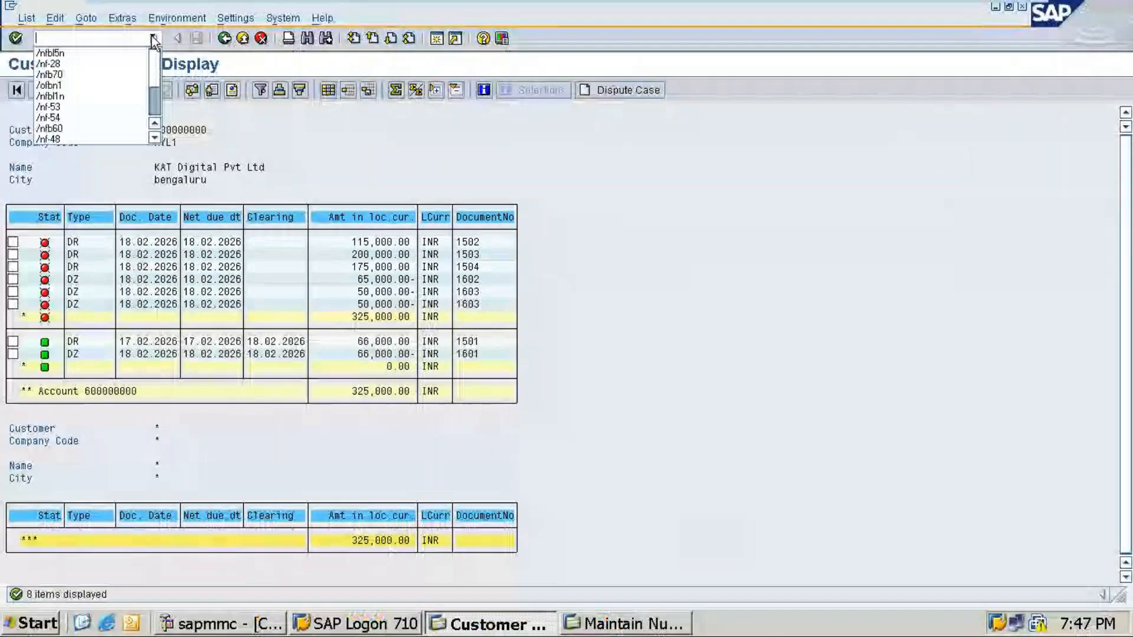
click(76, 76)
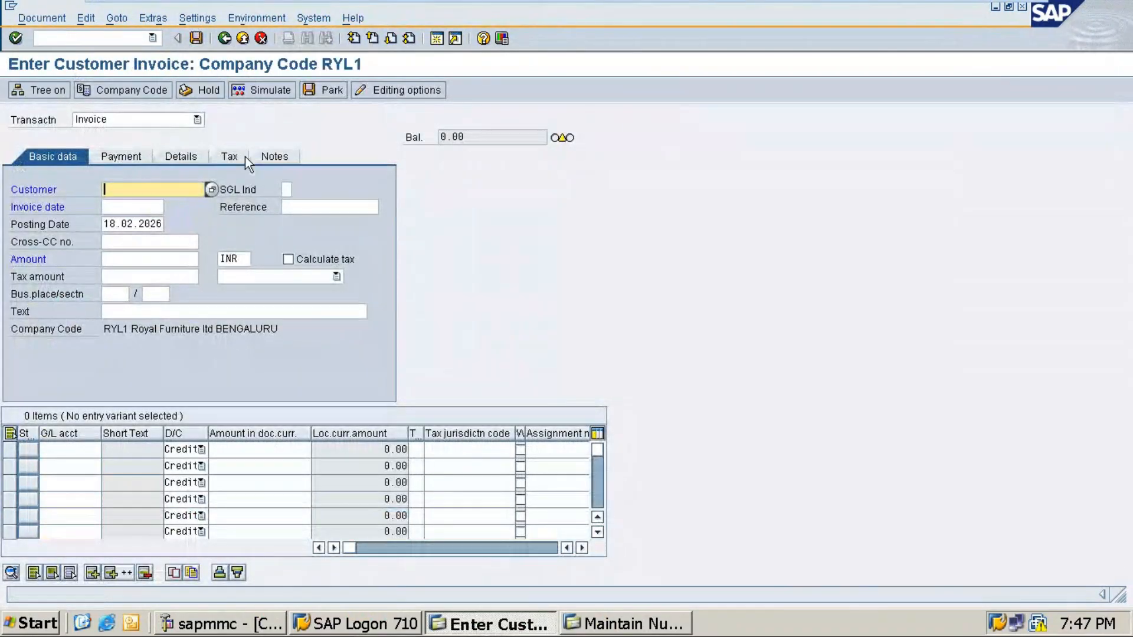
Step: Enter customer KAT Digital Pvt Ltd, invoice date 18.02.2026 and amount 300000
click(211, 189)
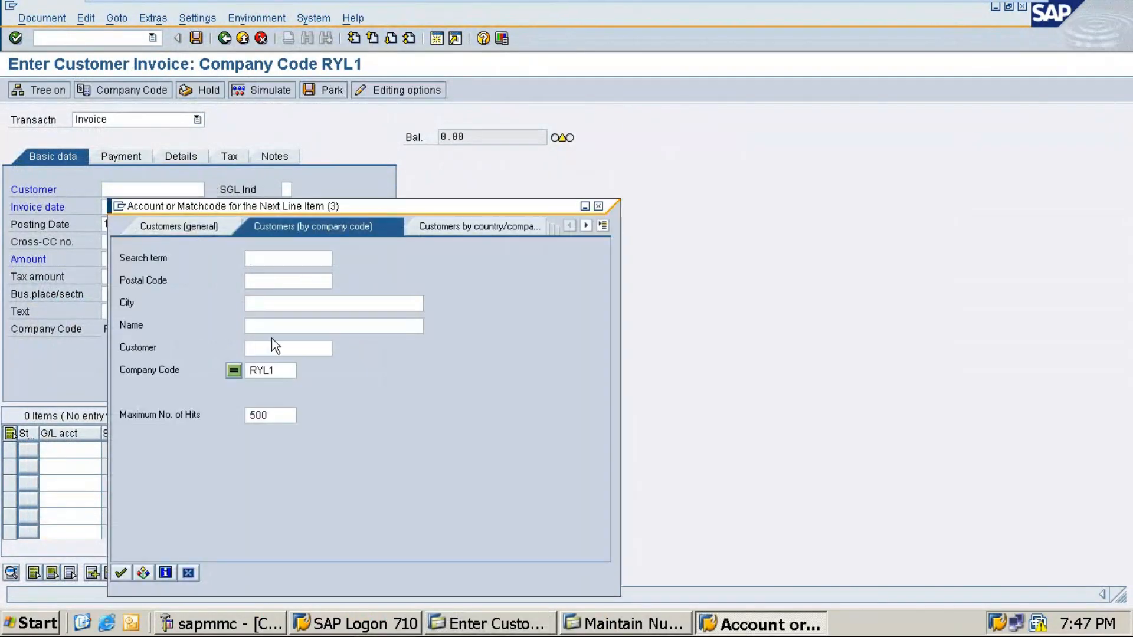
key(Return)
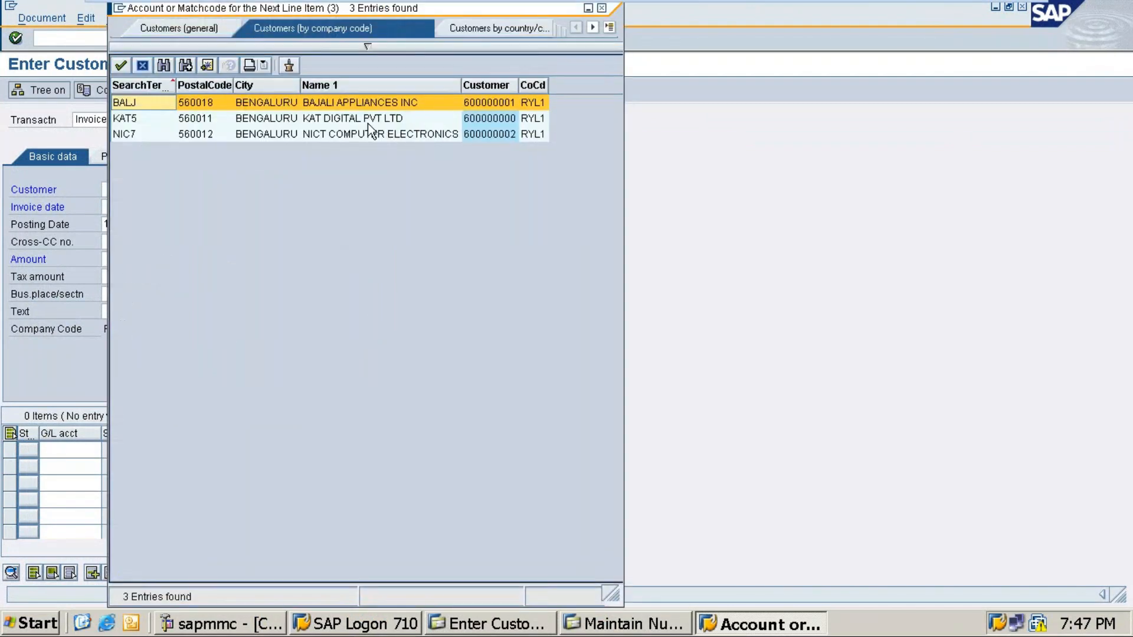
double_click(339, 119)
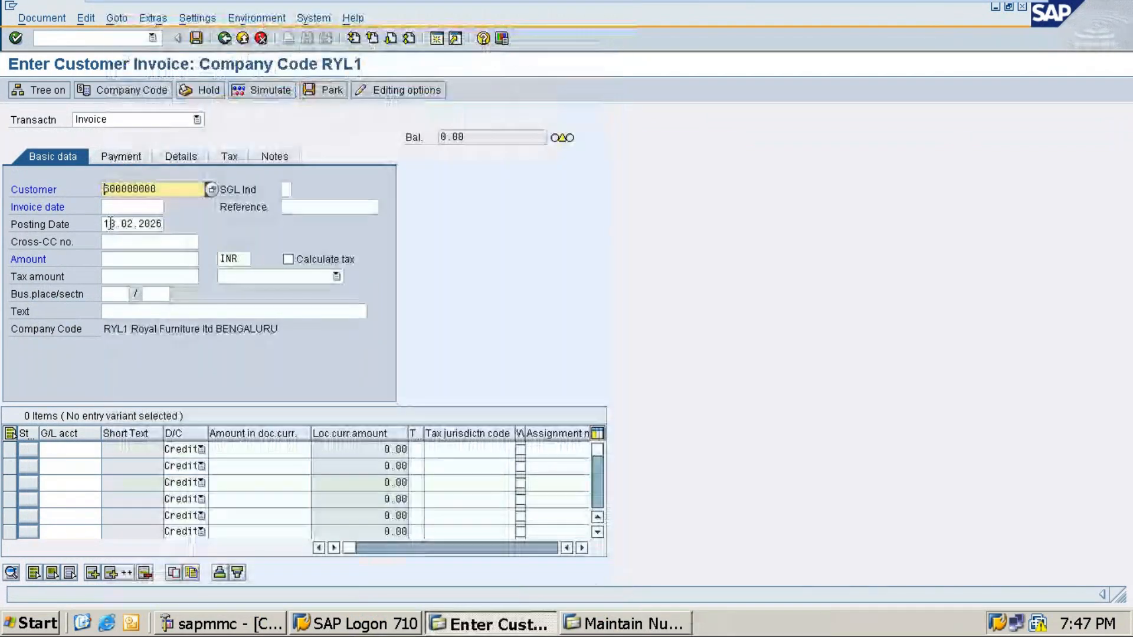
key(Tab)
text(18.0)
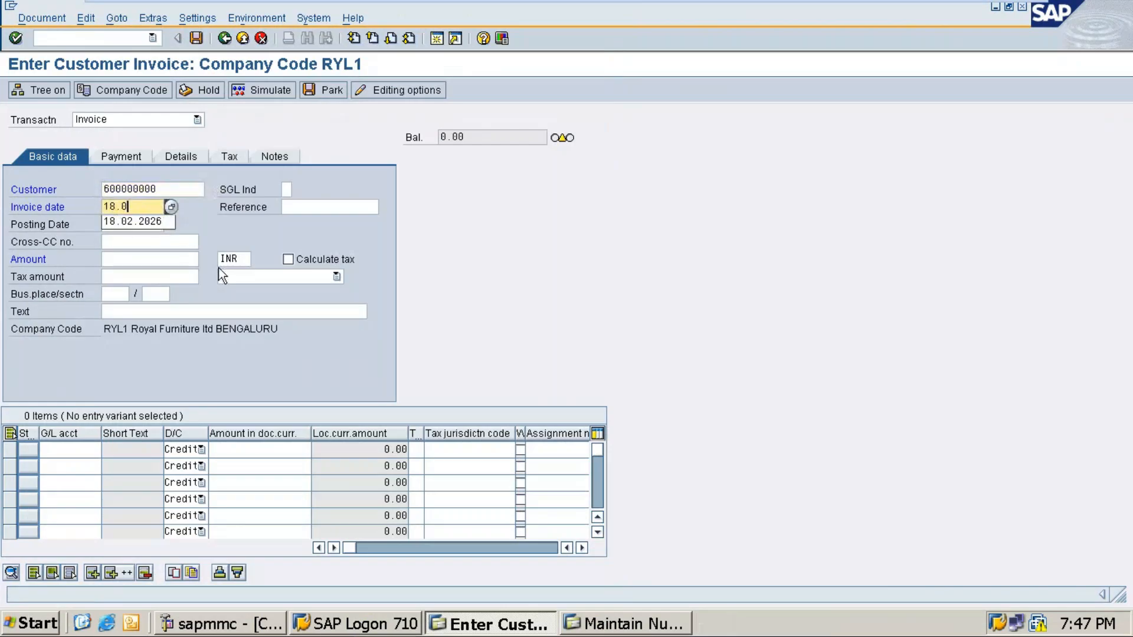
text(2.2026)
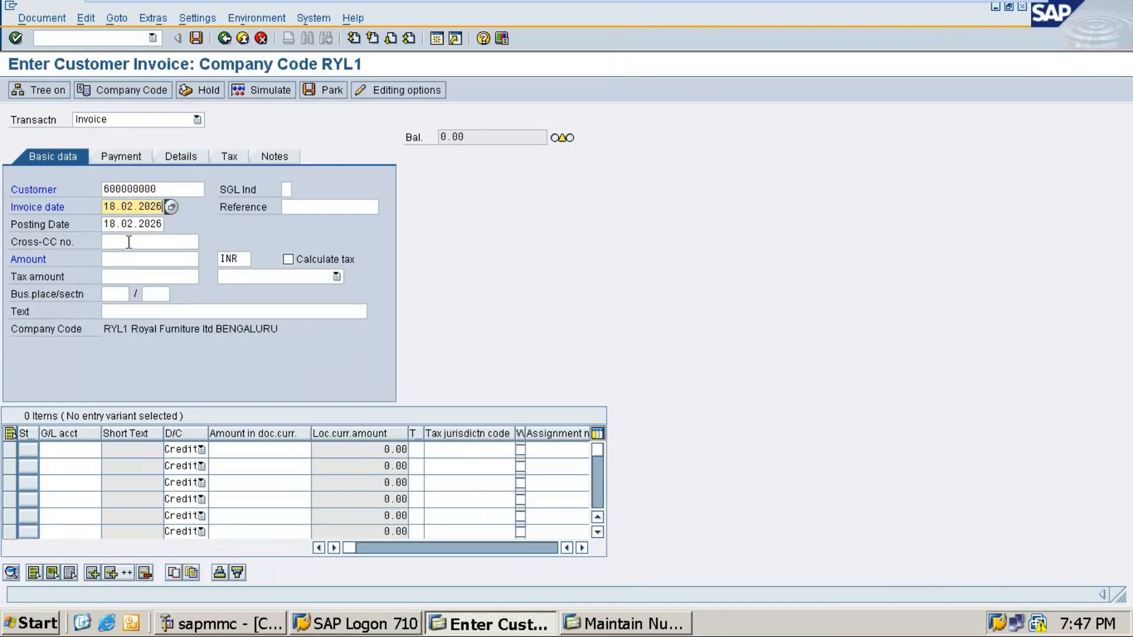
click(112, 260)
text(30000)
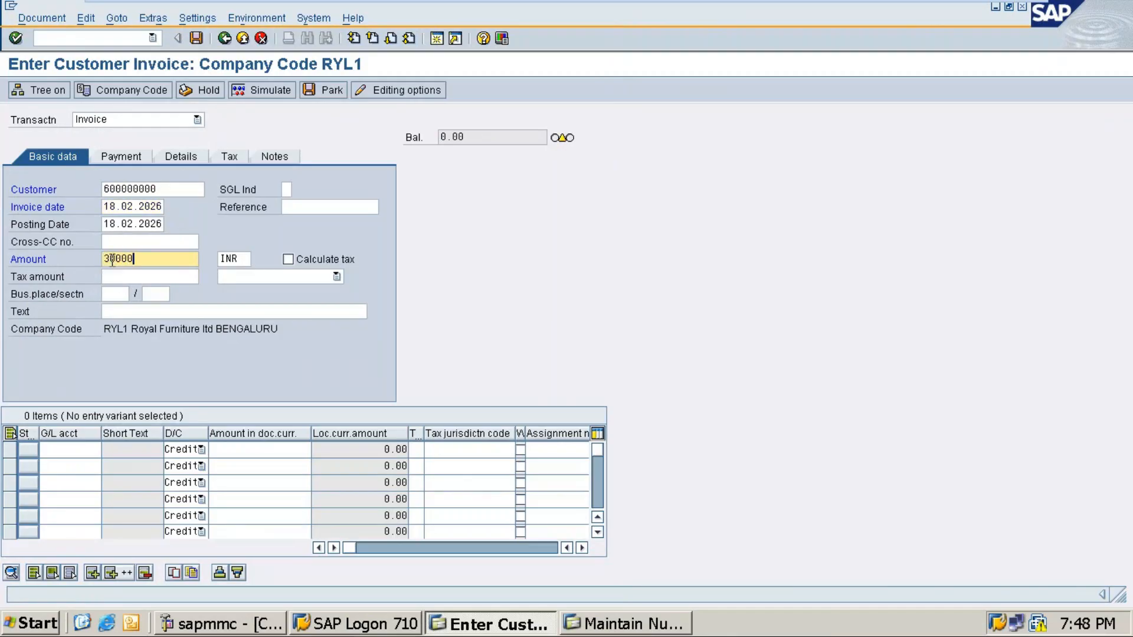
text(0)
Step: Credit the line item to Sales G/L account 20001 with item text '+', then attempt posting
click(57, 453)
click(109, 452)
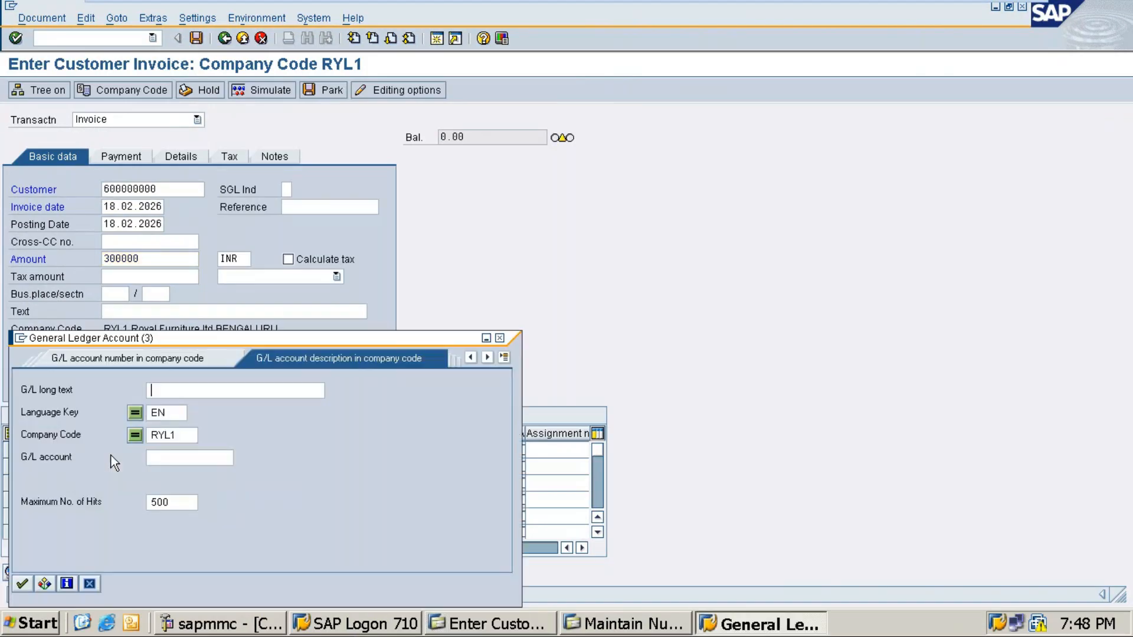
key(Return)
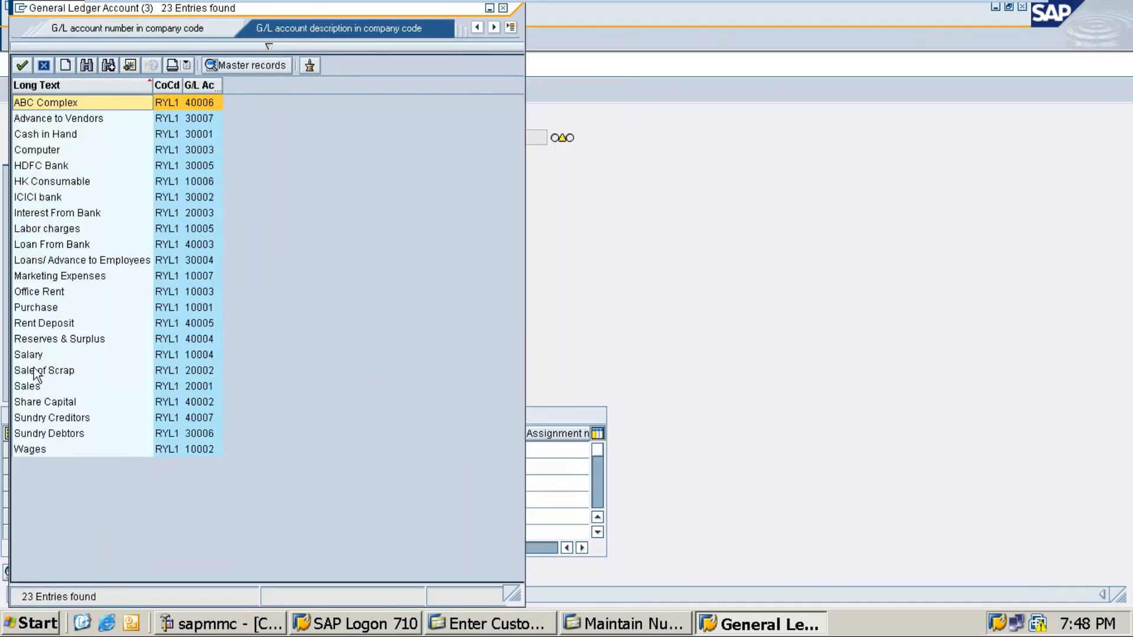
double_click(32, 386)
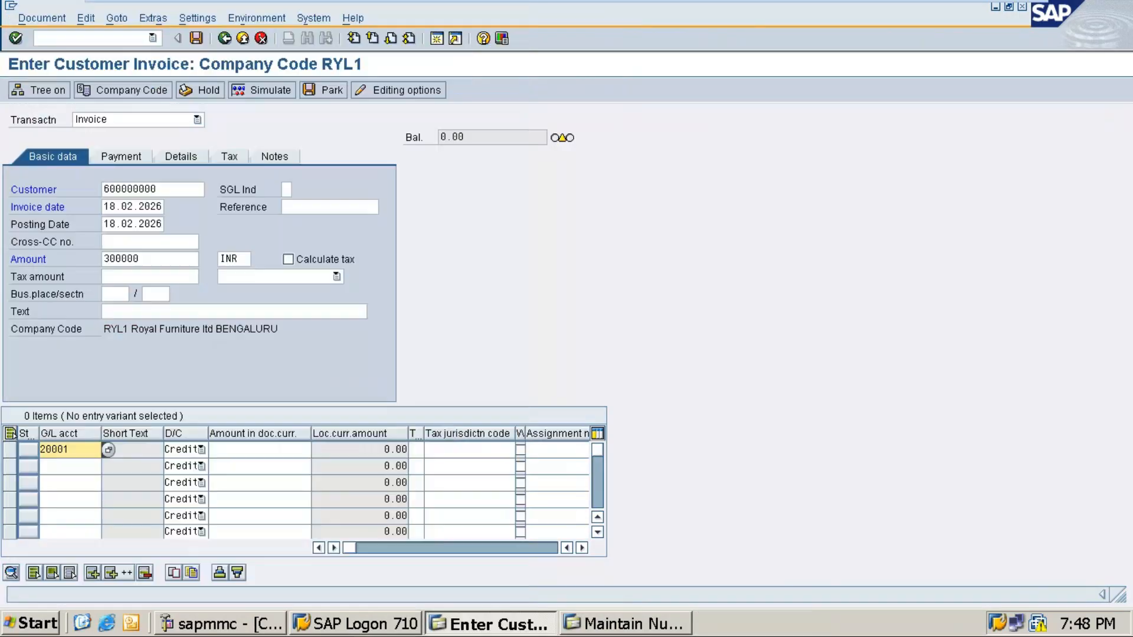
click(249, 449)
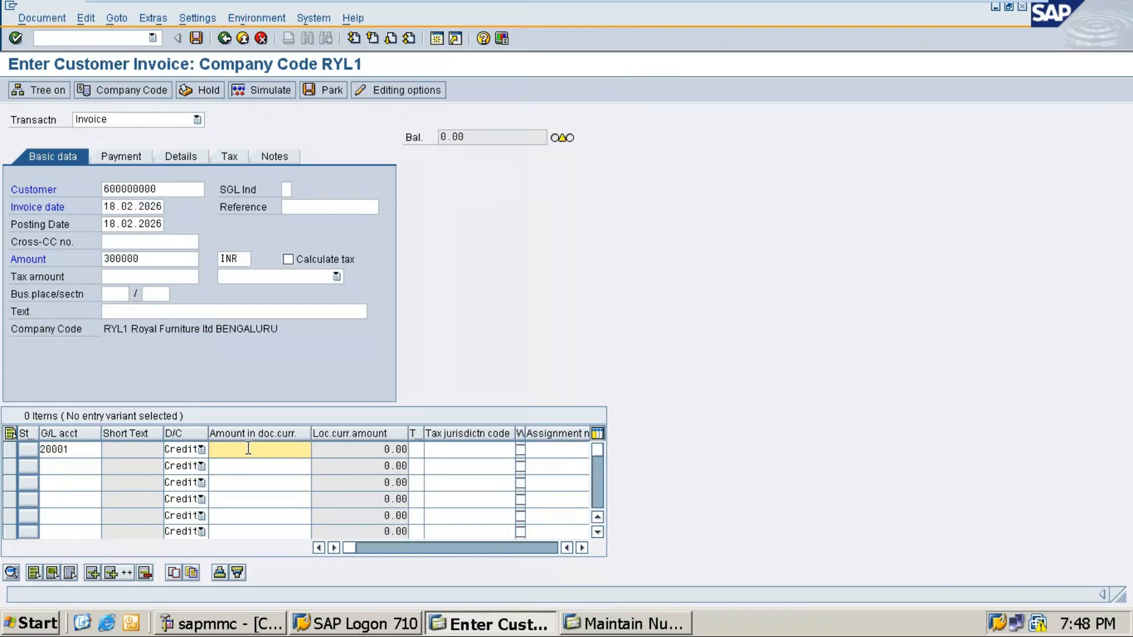
key(Tab)
key(Tab)
key(Tab)
key(Tab)
key(Tab)
key(Tab)
key(Tab)
key(shift+Tab)
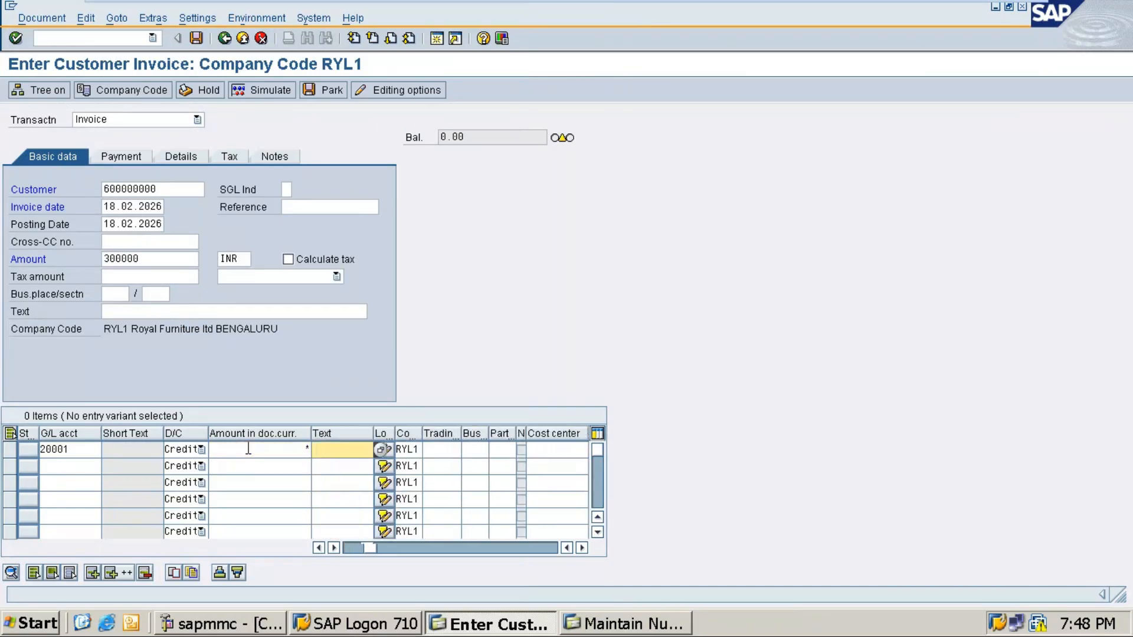
text(+)
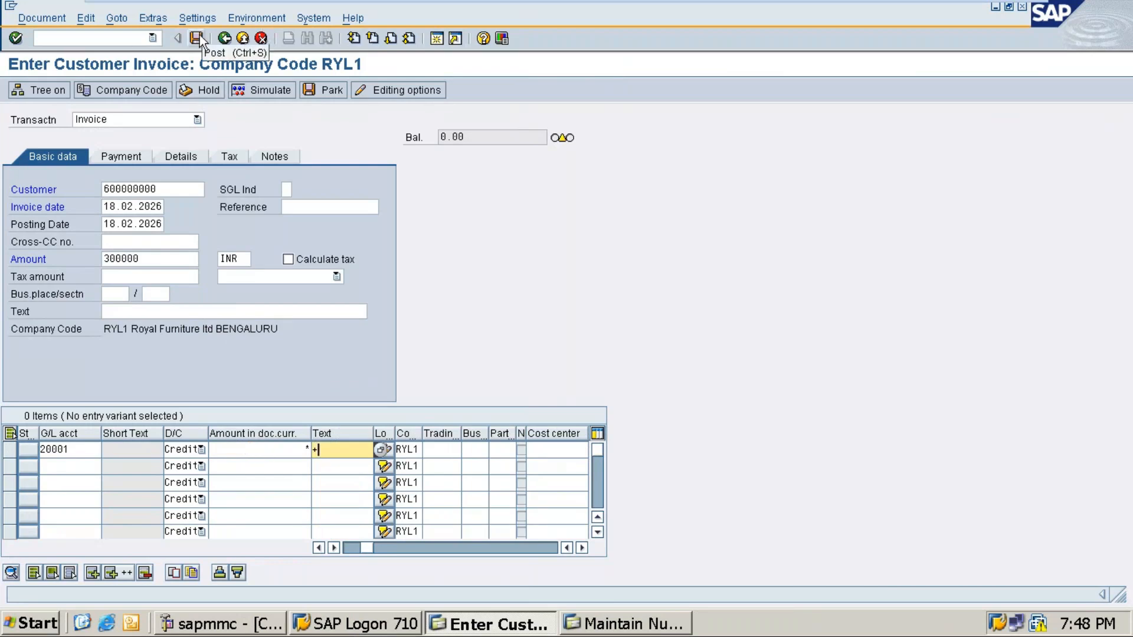
click(182, 160)
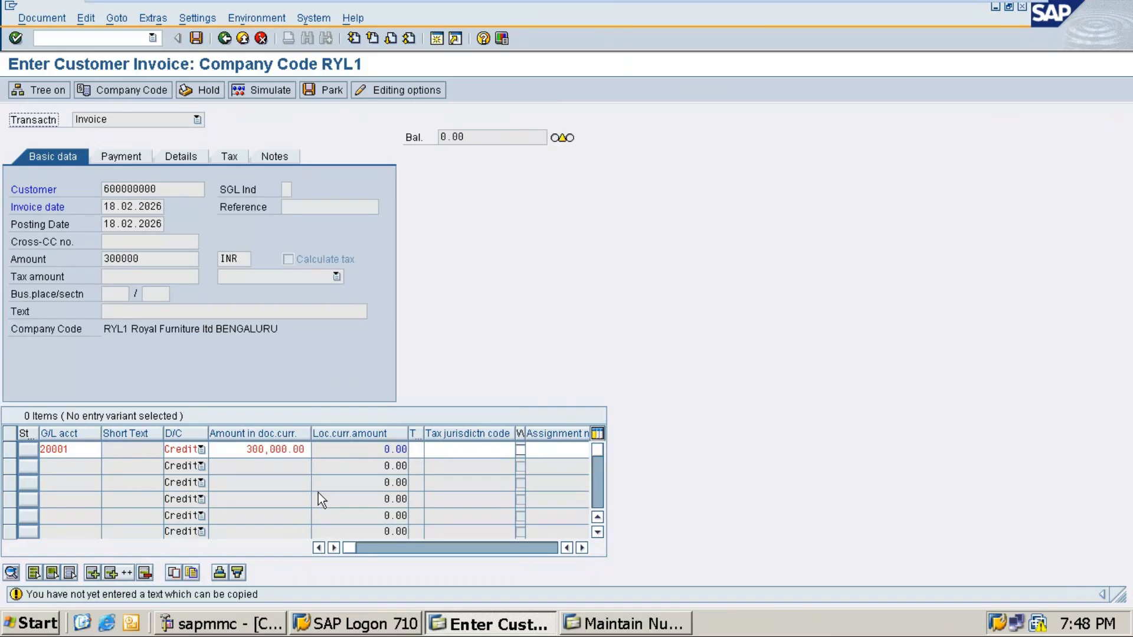
Step: Complete the item text, set business area RYLB, and post the invoice as document 1505
click(471, 454)
key(Right)
key(Right)
key(Right)
key(Right)
key(Right)
key(Right)
key(Left)
key(Left)
key(Left)
key(Left)
key(Left)
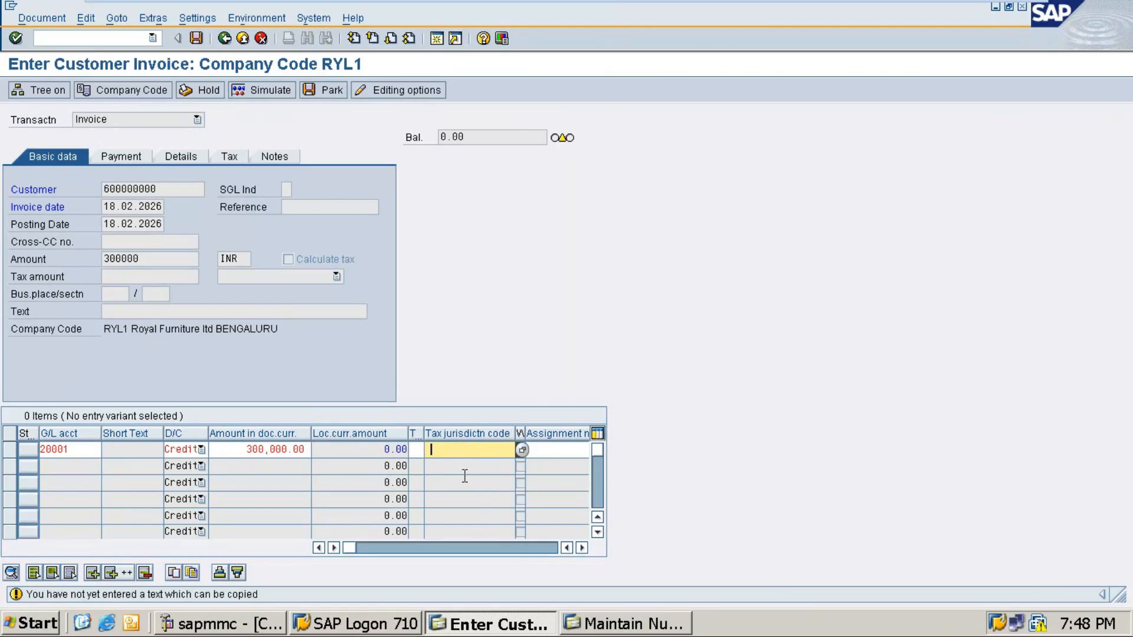
key(Tab)
key(Tab)
key(Tab)
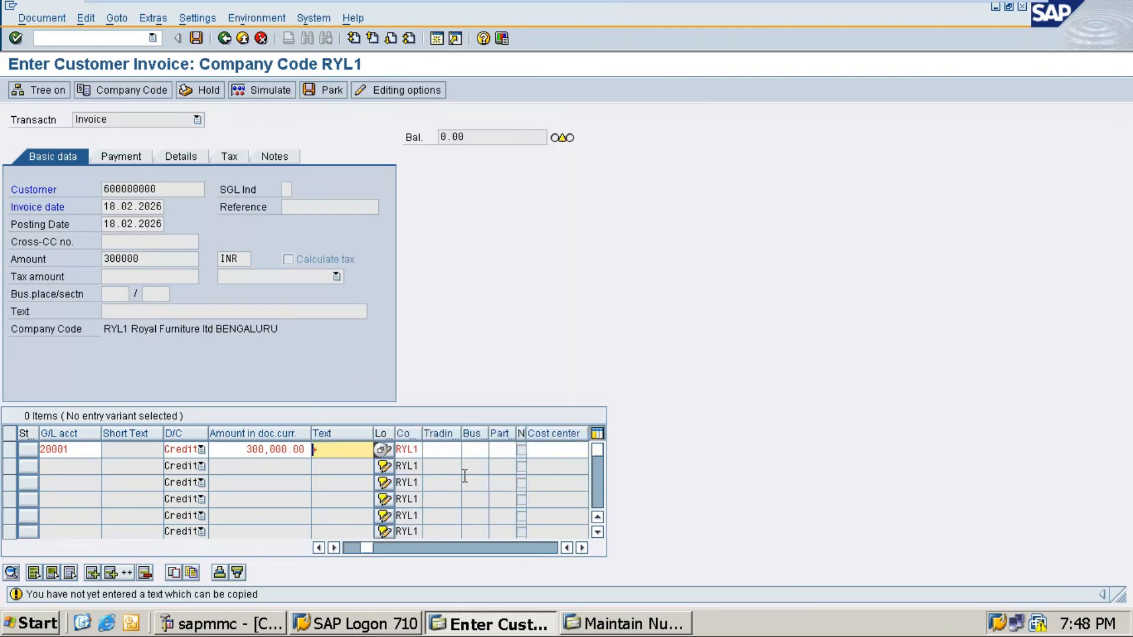
text(+)
key(BackSpace)
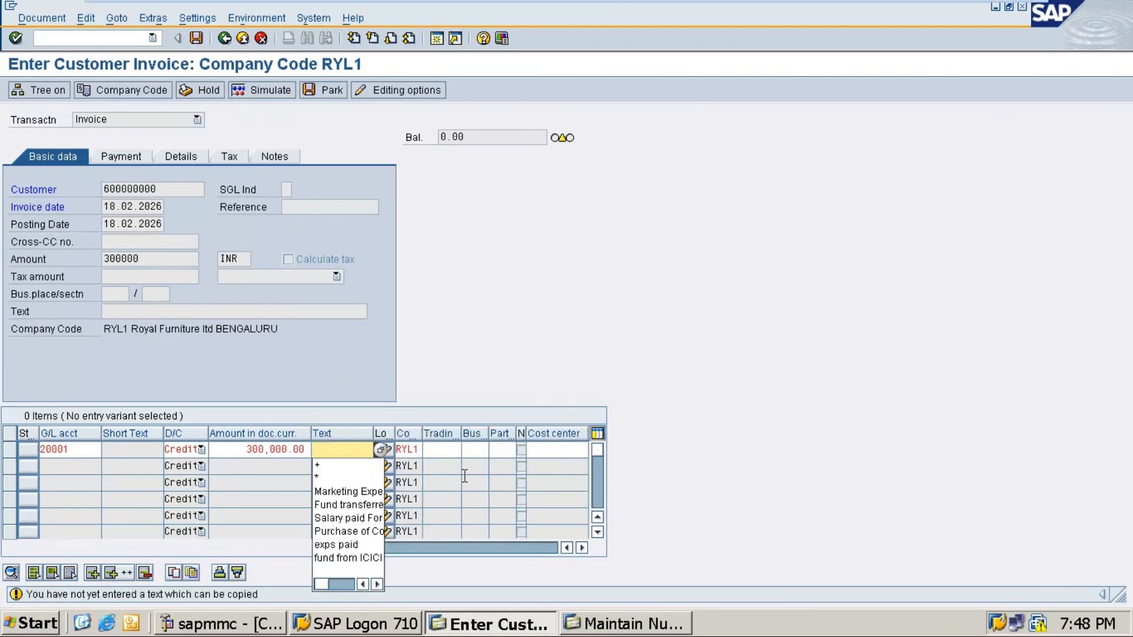
key(Return)
text(ry)
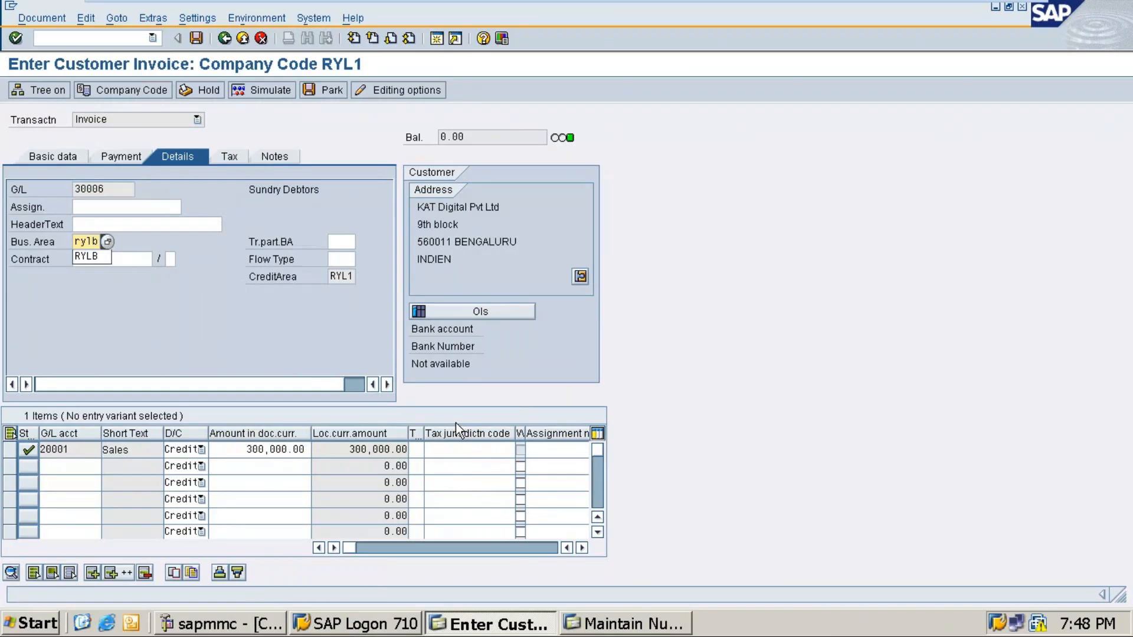
text(lb)
key(ctrl+s)
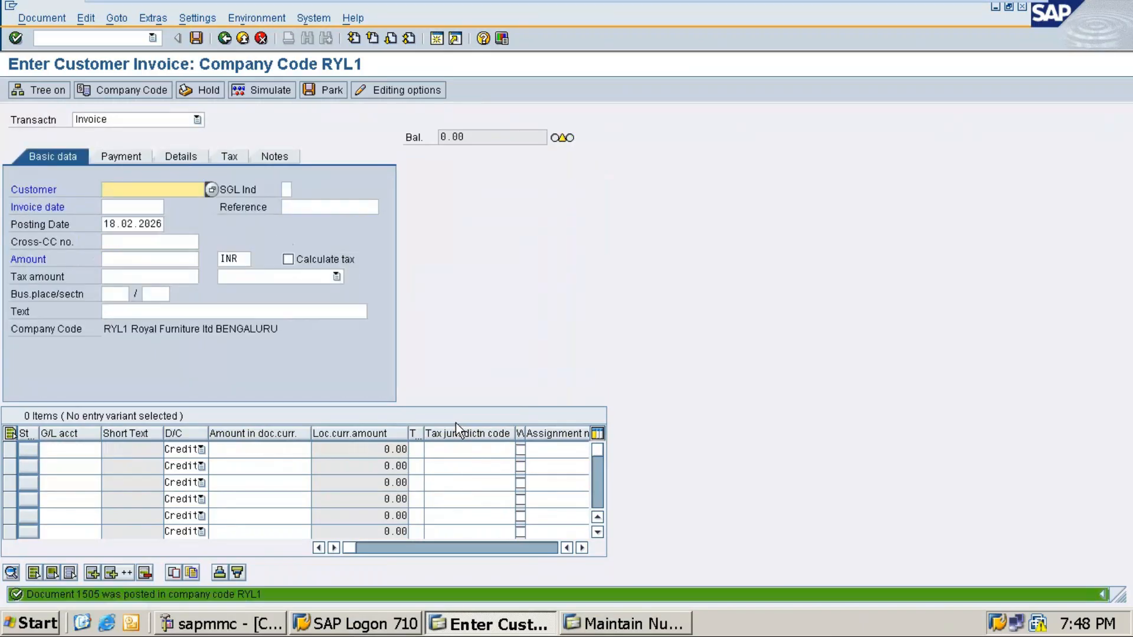
Step: Run FBL5N for all KAT Digital items, showing 625,000 open including invoice 1505, then return to Word
click(152, 38)
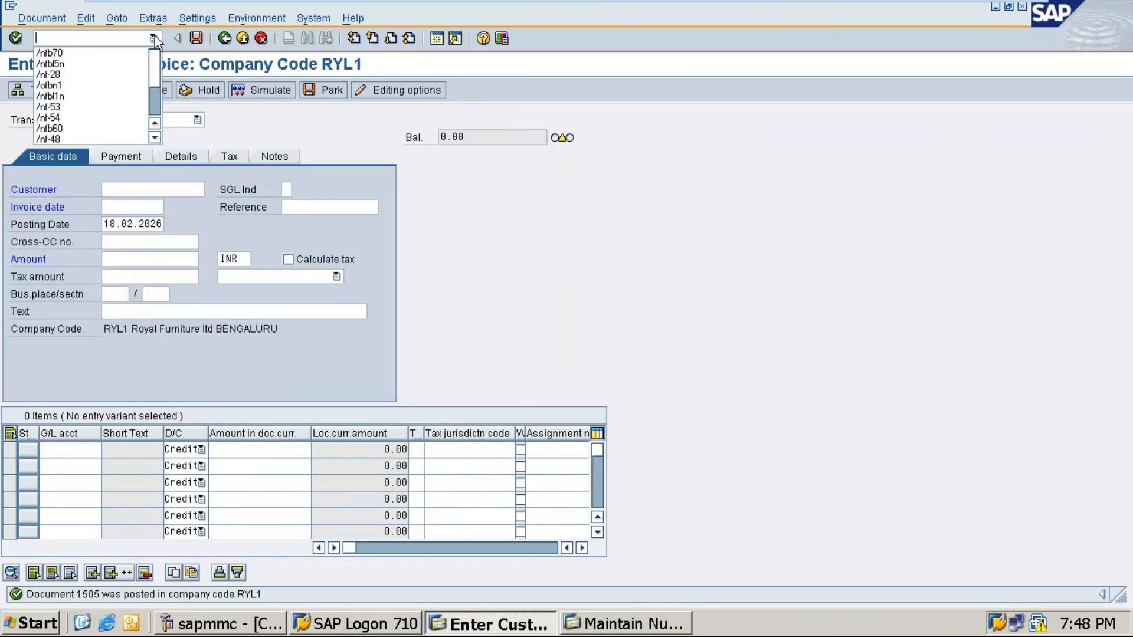
click(80, 63)
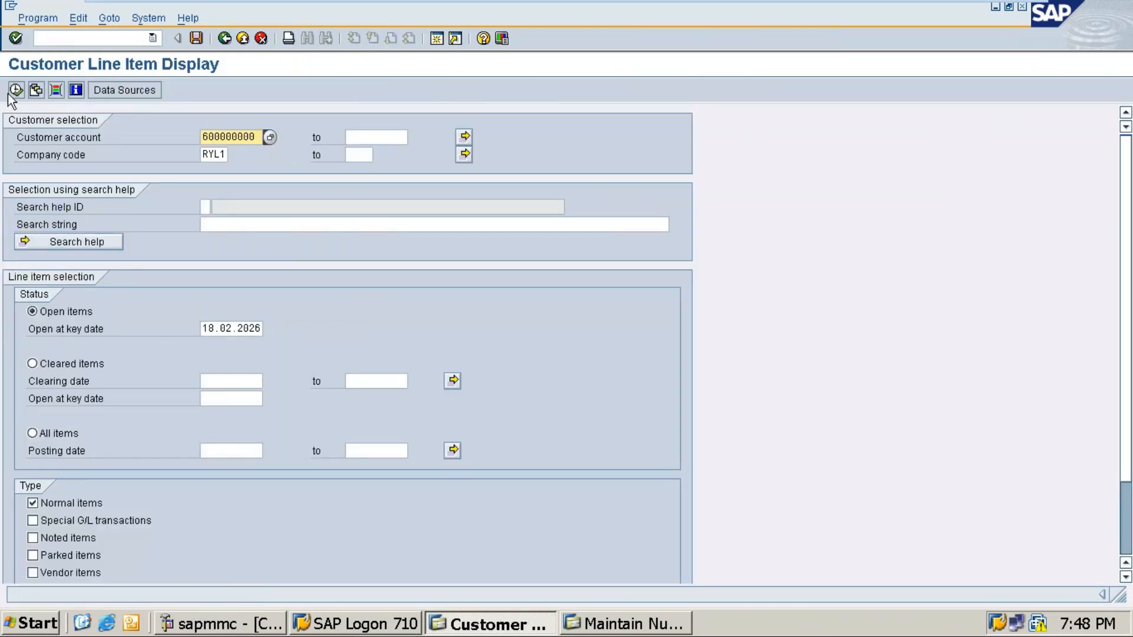
click(53, 434)
click(11, 97)
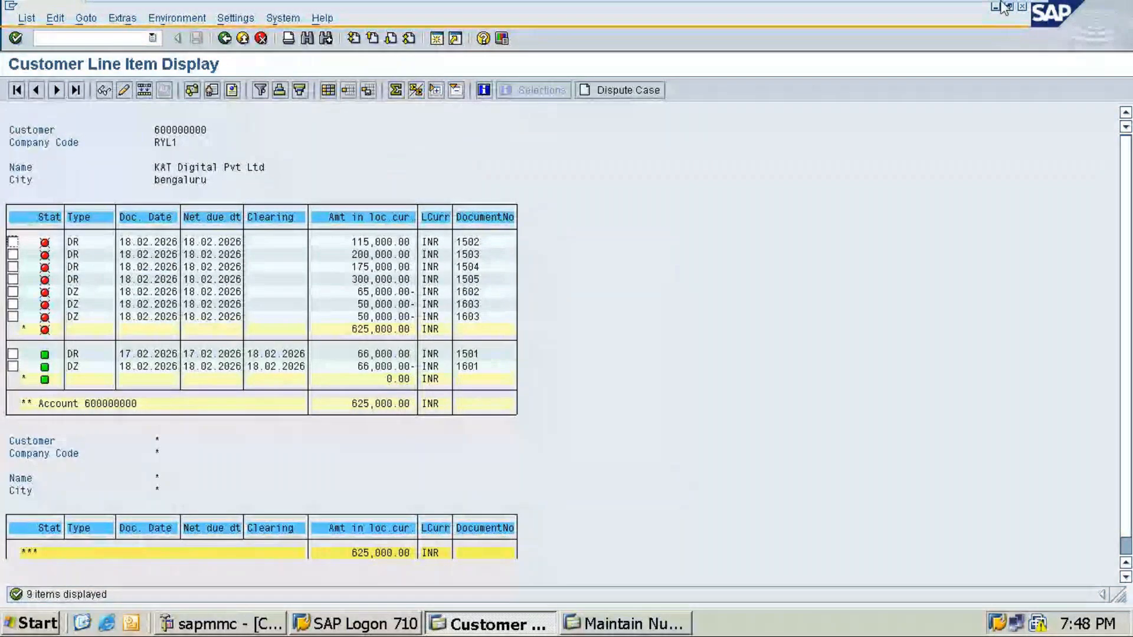
click(1006, 13)
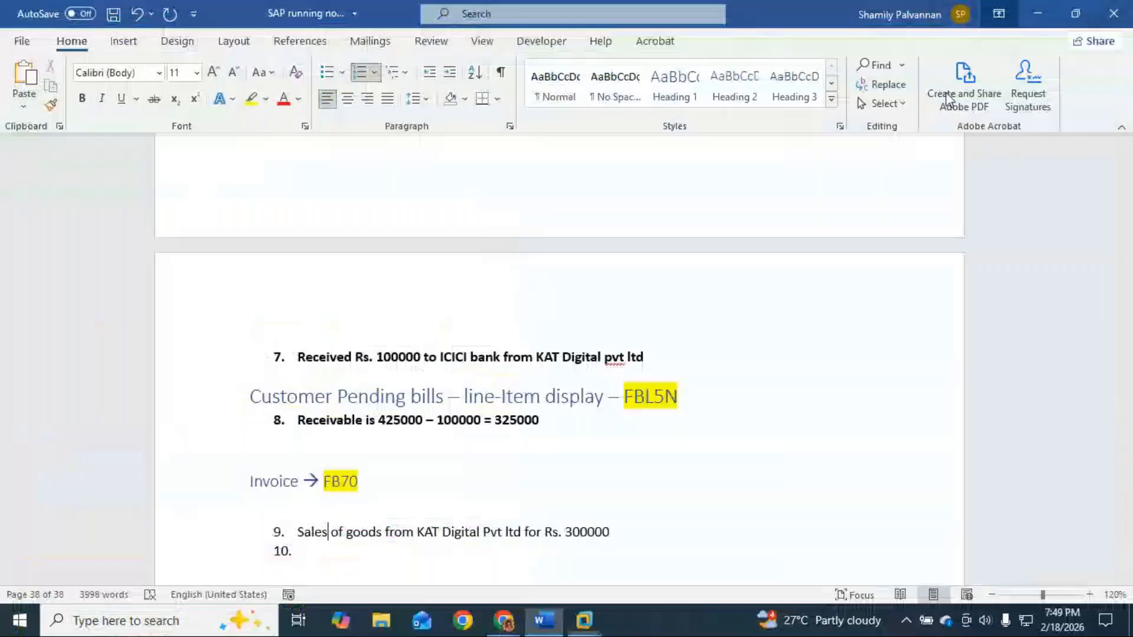
Step: Copy the earlier receivable line and paste it on a new line below sales item 8
click(298, 419)
key(BackSpace)
key(BackSpace)
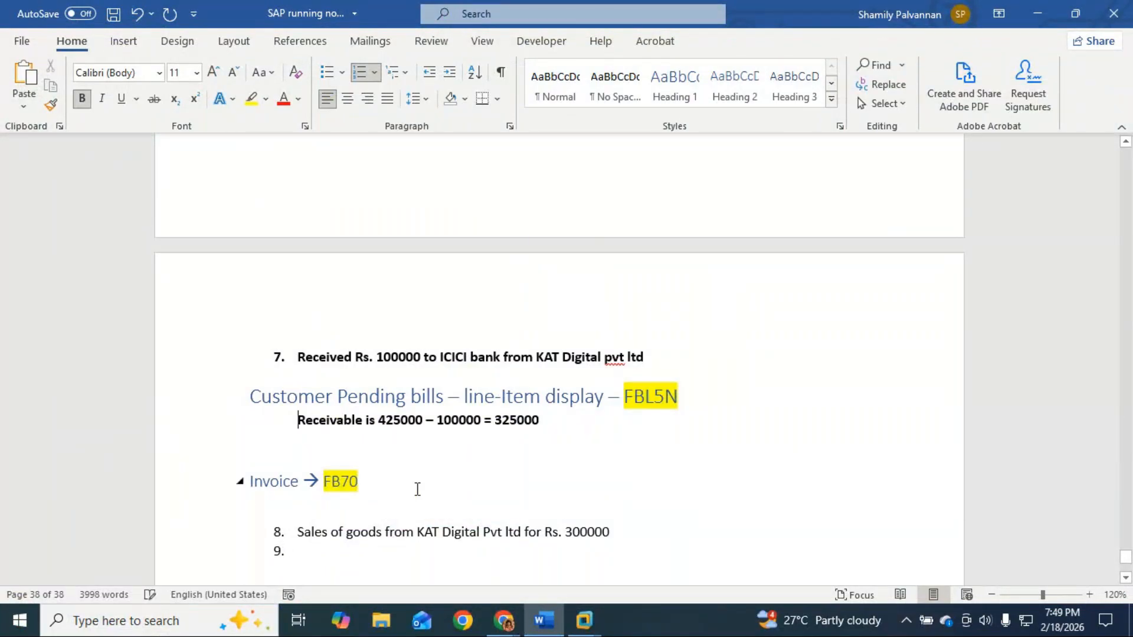
drag(509, 427, 251, 423)
key(ctrl+c)
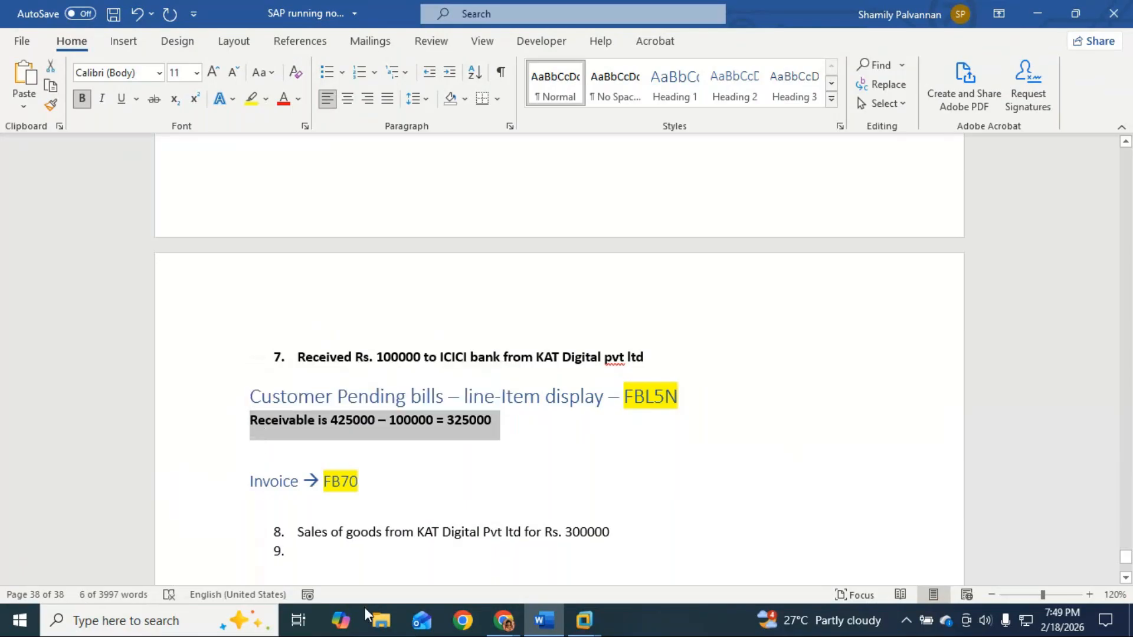
click(614, 536)
key(Return)
key(Return)
key(ctrl+v)
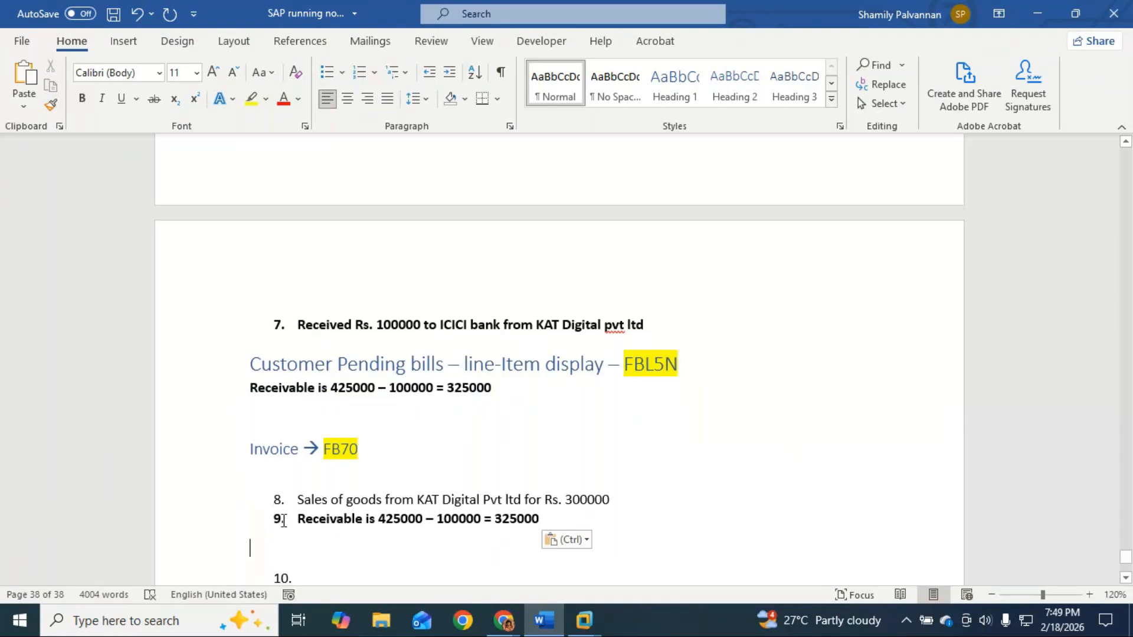
Step: Edit the pasted line to read 'Receivable is 325000 + 300000 = 625000'
click(295, 518)
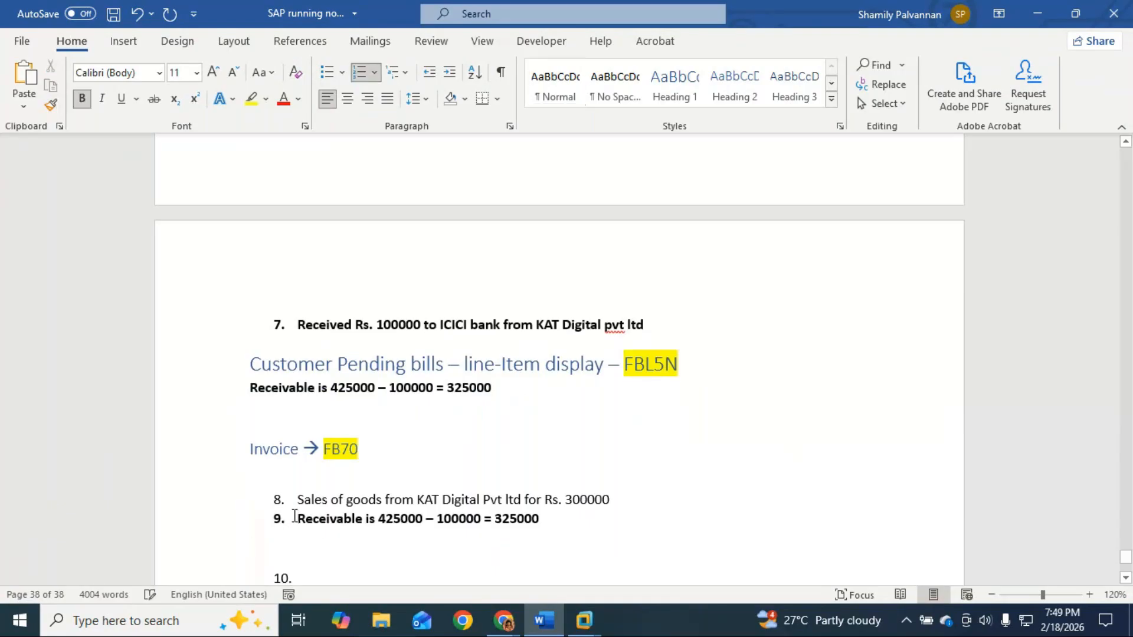
key(BackSpace)
drag(356, 528, 470, 525)
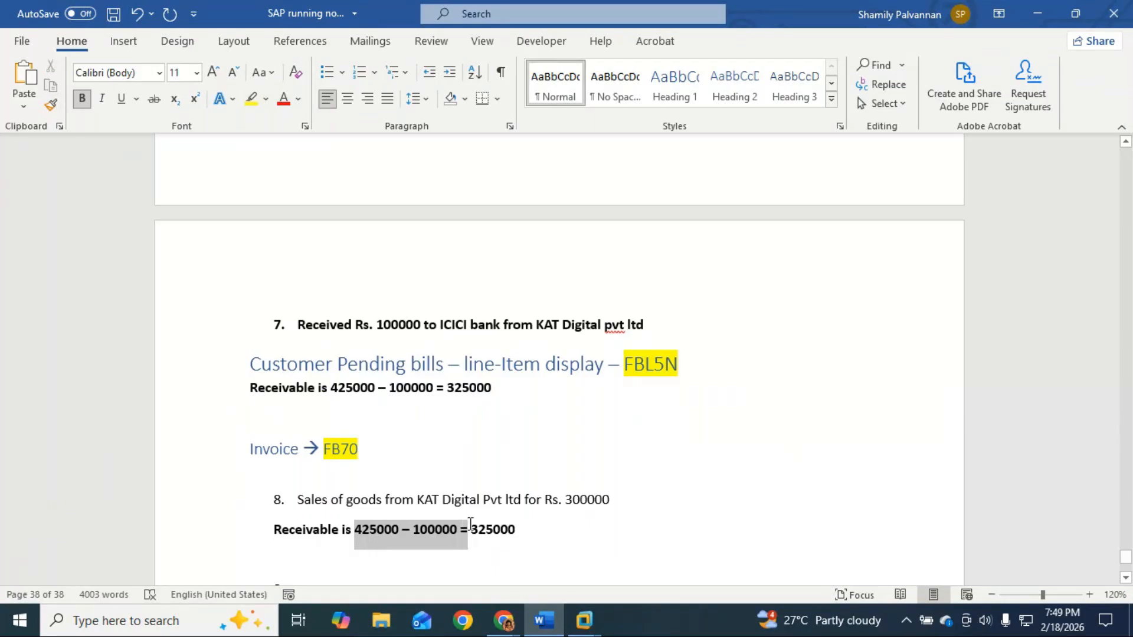
key(BackSpace)
click(442, 534)
text(+ 300000 = )
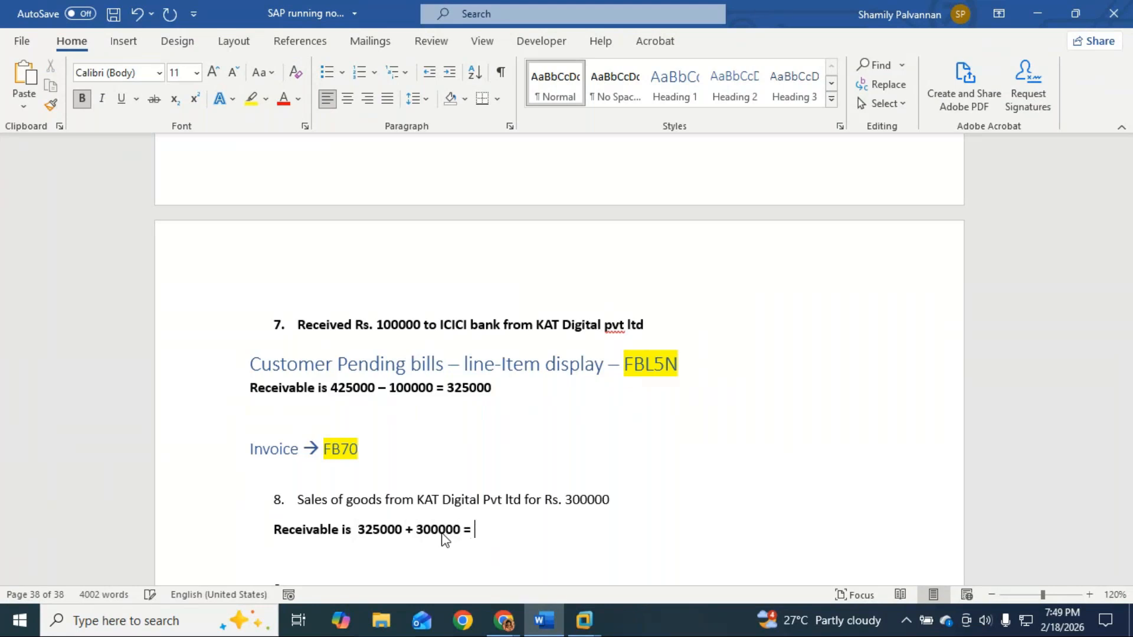
text(625)
text(0000)
key(BackSpace)
key(Return)
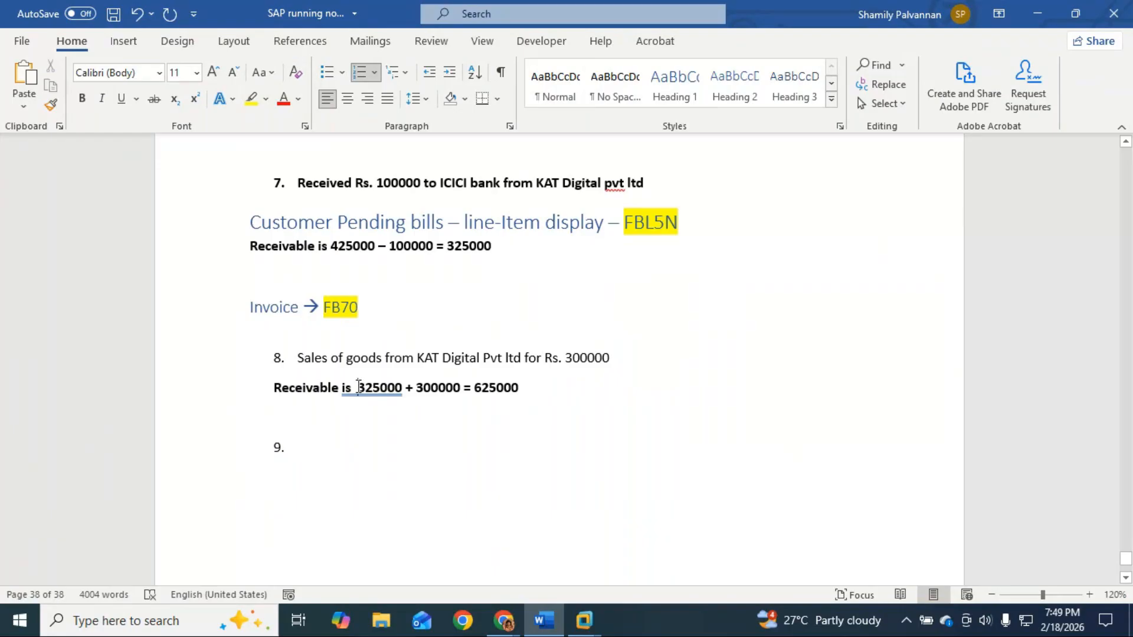
Step: Remove the extra space before 325000 and paste the Customer Pending bills heading above item 9
click(358, 388)
key(BackSpace)
click(310, 430)
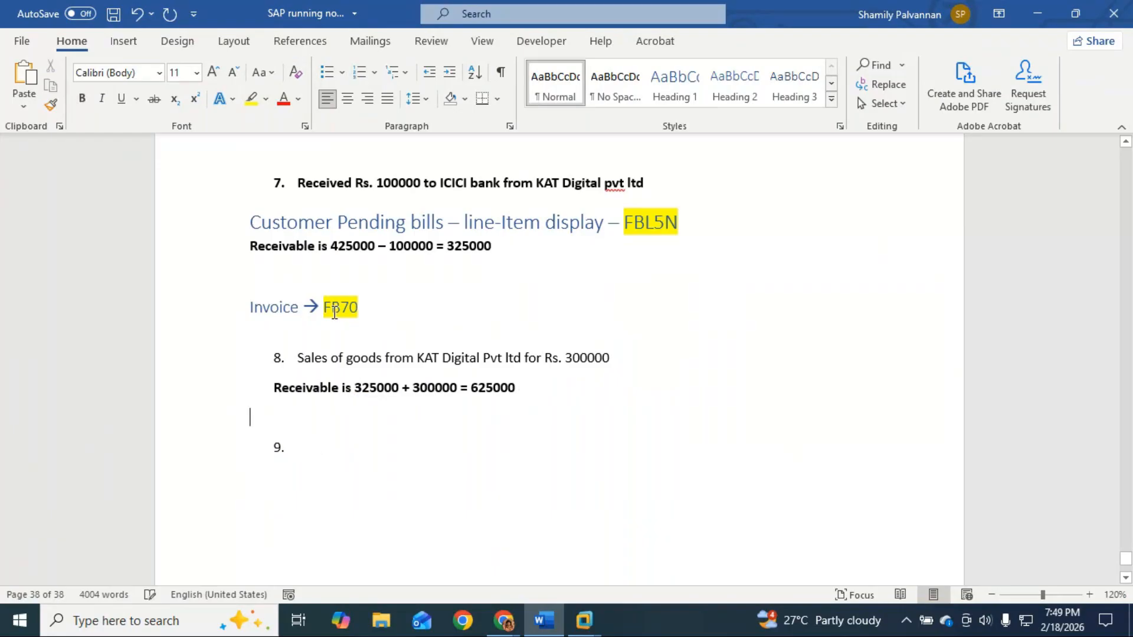
drag(251, 220, 695, 214)
key(ctrl+c)
click(254, 416)
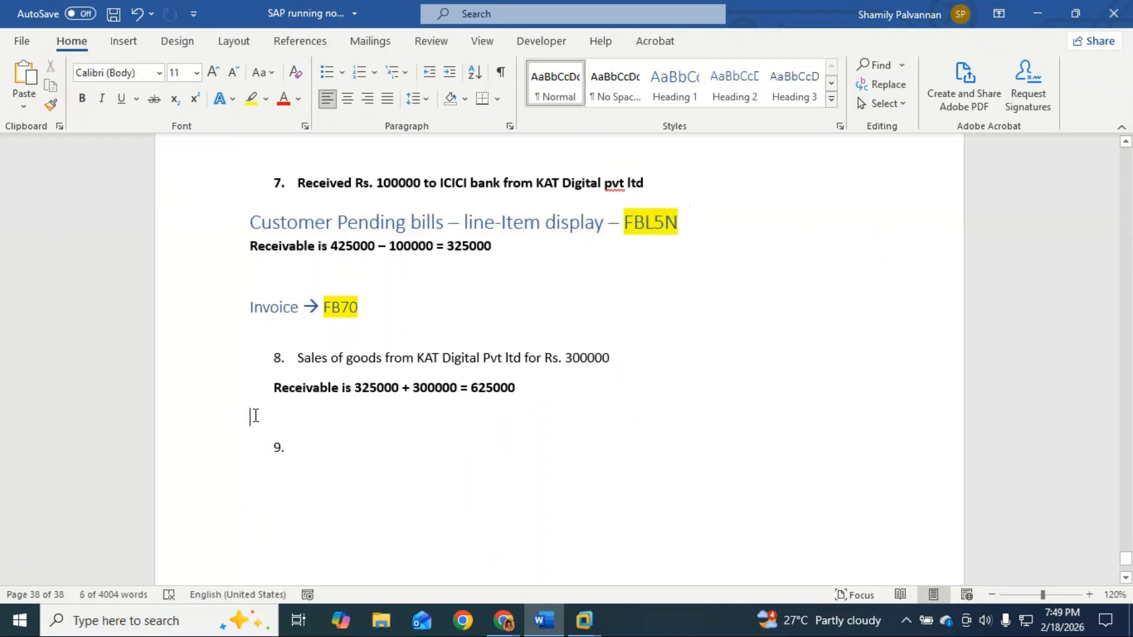
key(ctrl+v)
click(324, 472)
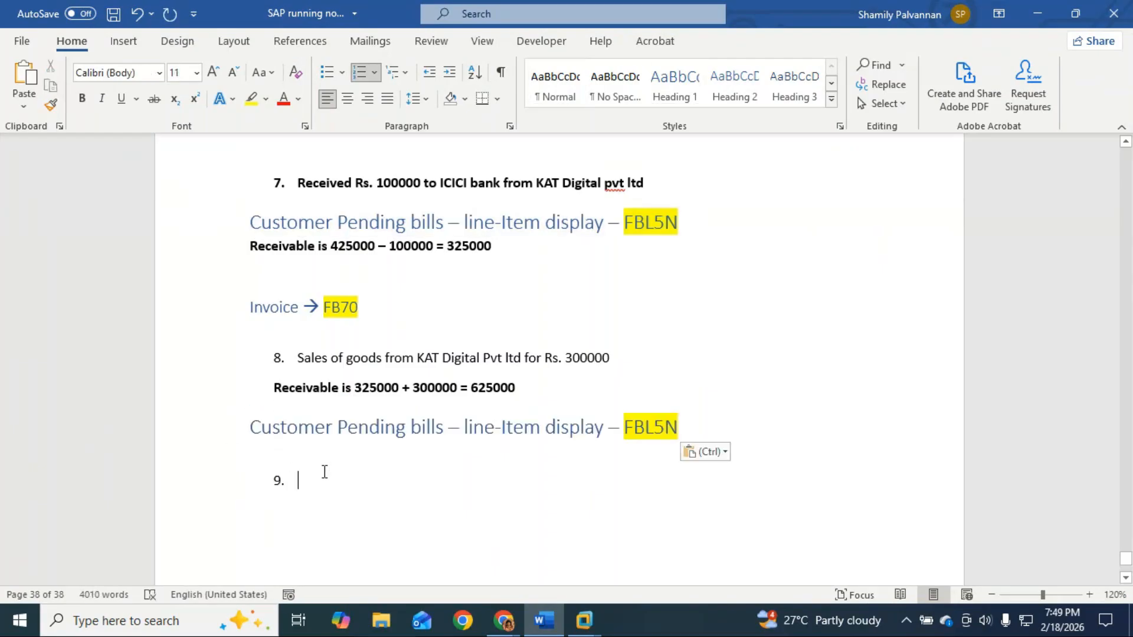
scroll(324, 472, down, 1)
scroll(324, 472, up, 10)
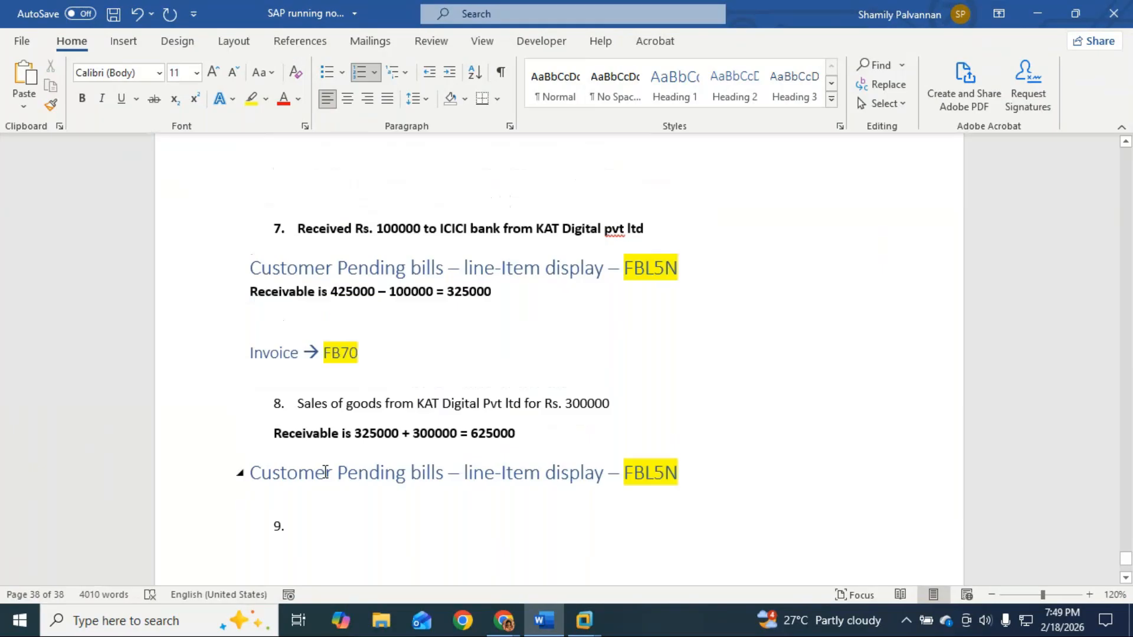
Step: Paste the Incoming Payment – F-28 heading above item 9 and move the FBL5N heading below item 8
drag(426, 304, 252, 311)
key(ctrl+c)
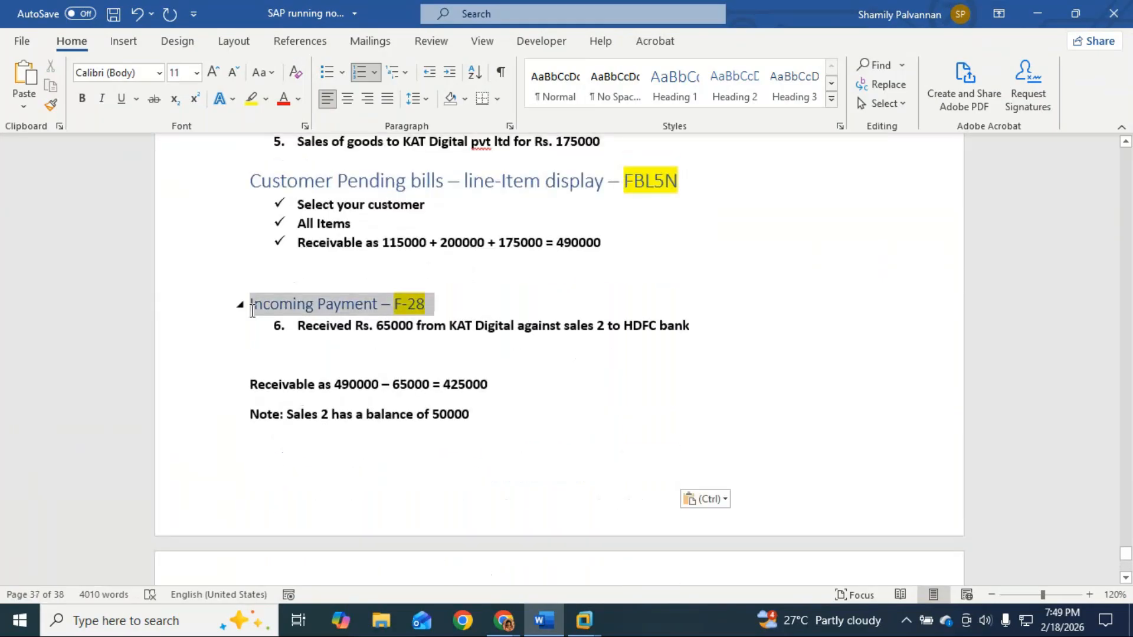
scroll(281, 366, down, 13)
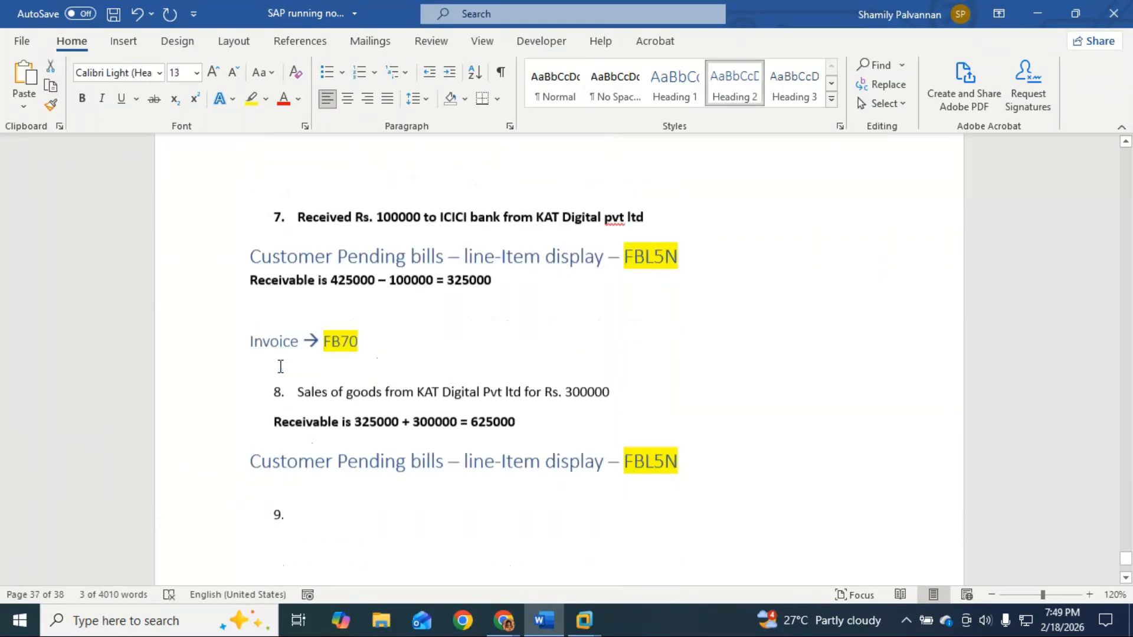
click(269, 329)
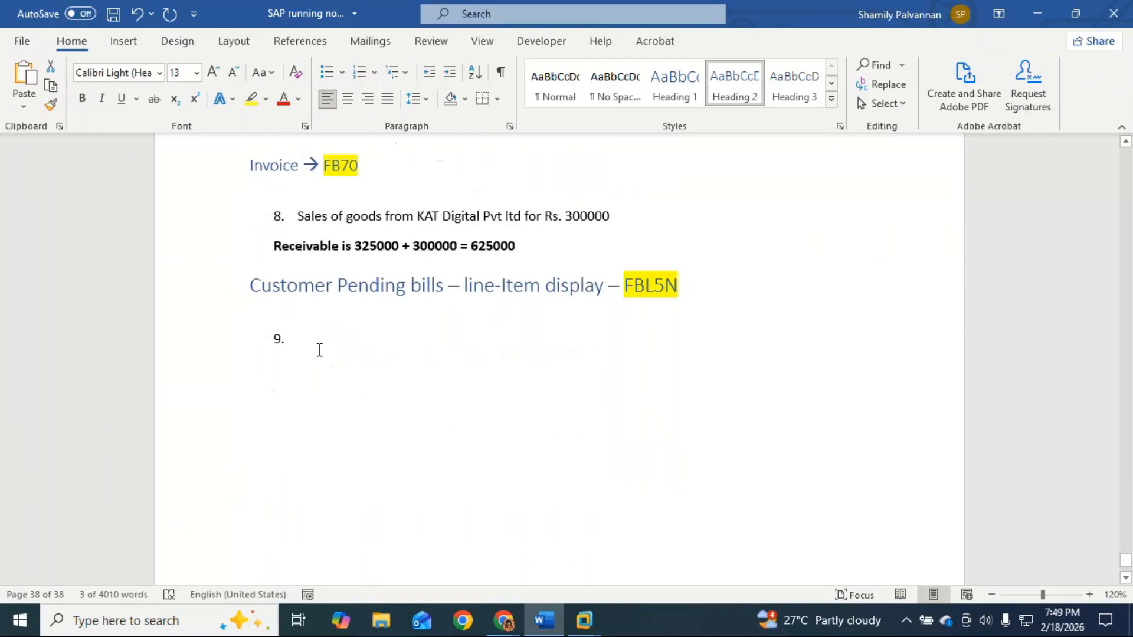
click(334, 352)
key(ctrl+v)
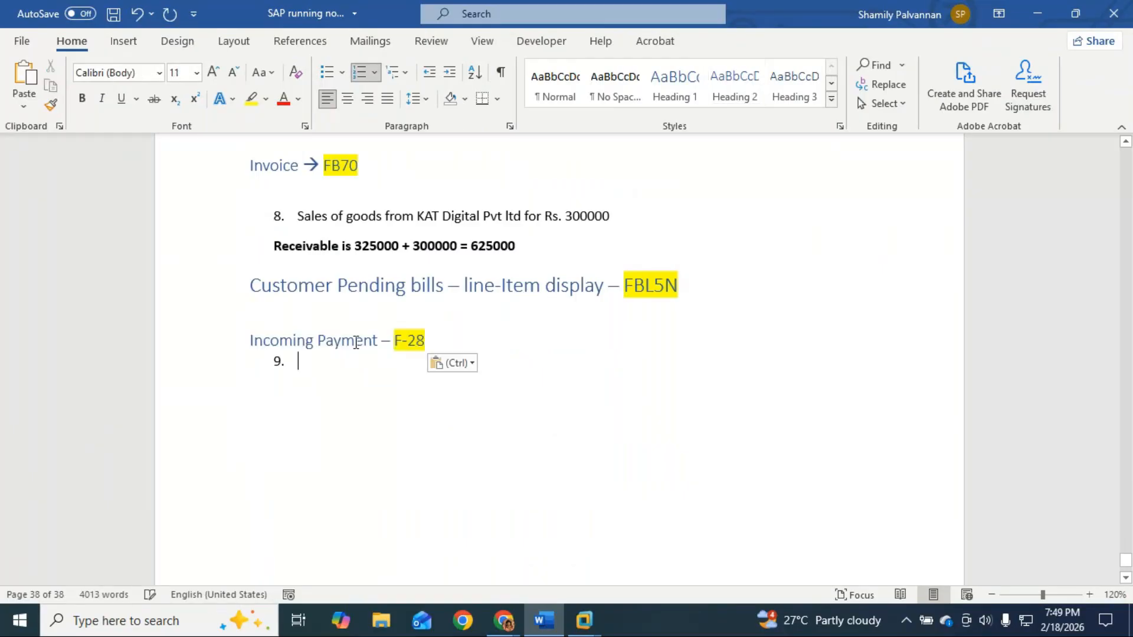
drag(696, 286, 251, 285)
key(ctrl+c)
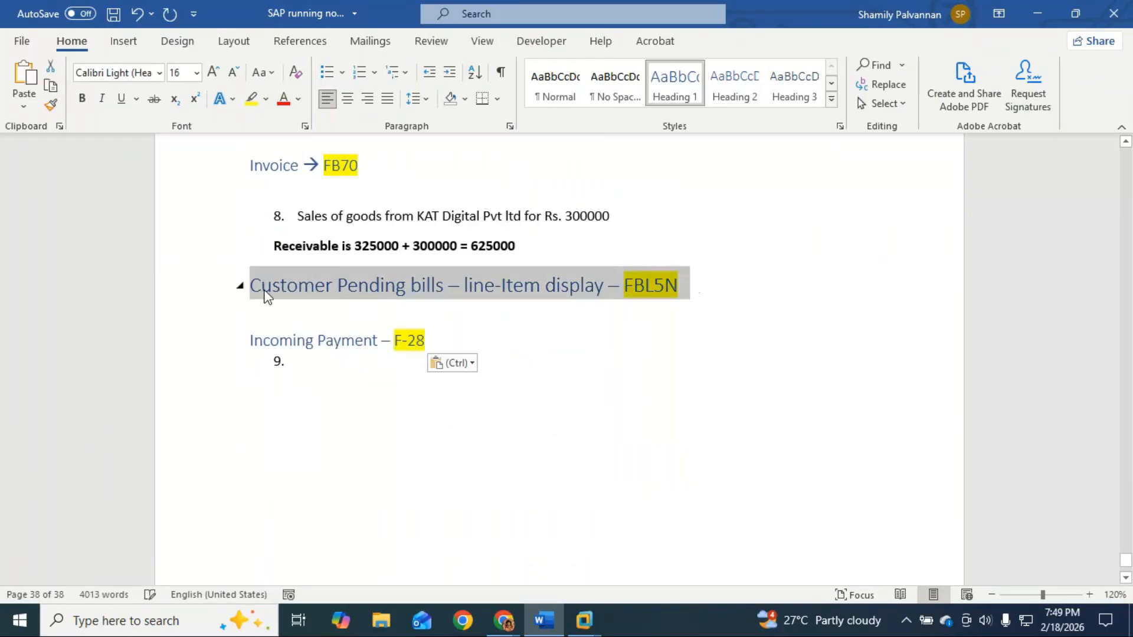
key(BackSpace)
click(612, 216)
key(Return)
key(Return)
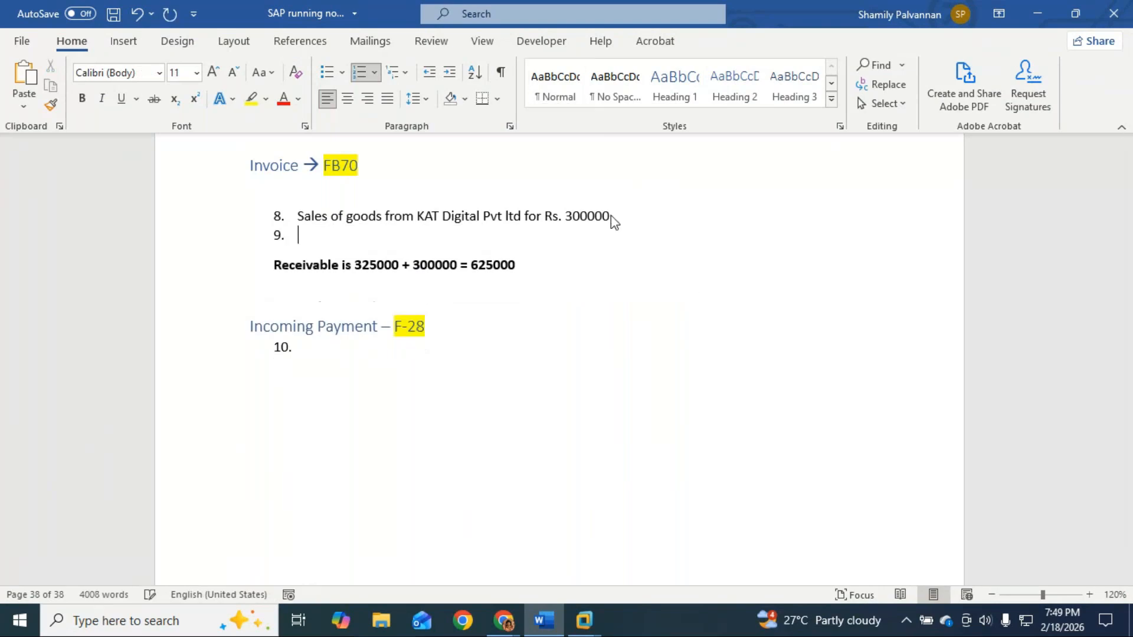
key(ctrl+v)
click(313, 392)
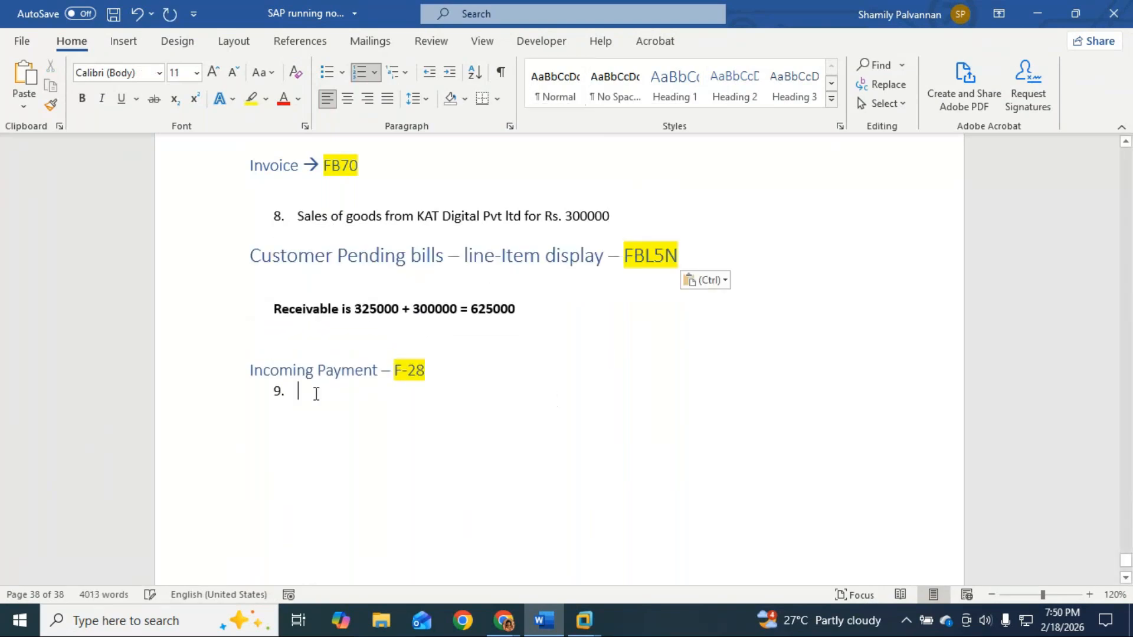
Step: Write item 9 as 'Received Rs. 625000 to ICICI from KAT Digital Pvt Ltd', correcting the typos
text(Paid Rsd.)
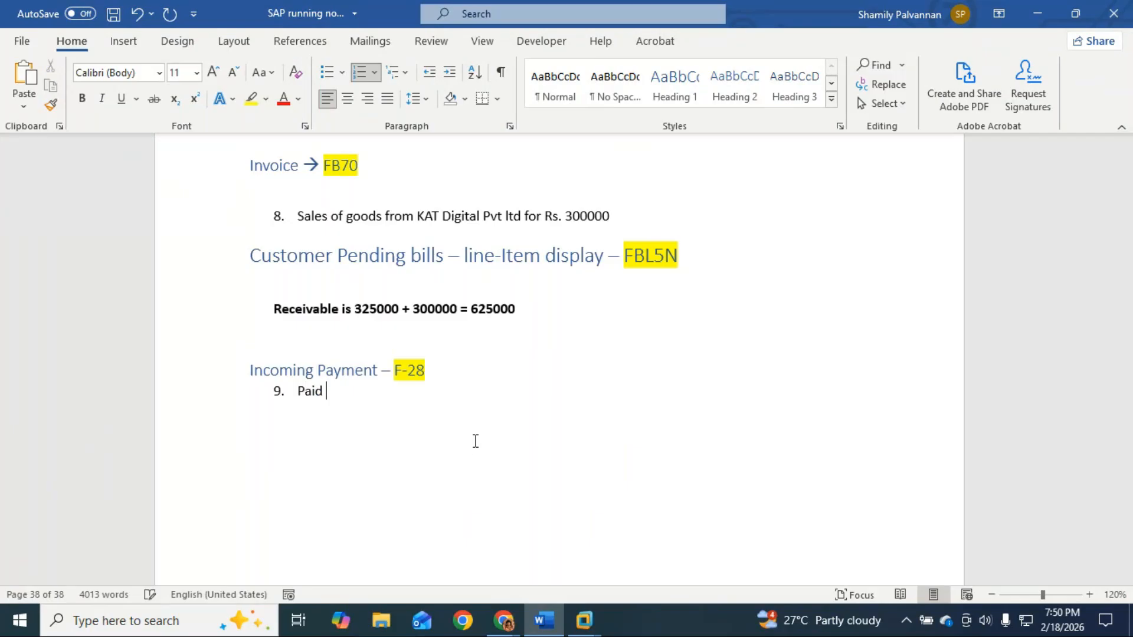
key(BackSpace)
key(BackSpace)
key(BackSpace)
key(BackSpace)
key(BackSpace)
key(BackSpace)
key(BackSpace)
key(BackSpace)
key(BackSpace)
key(BackSpace)
text(Receive)
text(d Rs. )
text(32)
key(BackSpace)
key(BackSpace)
text(650)
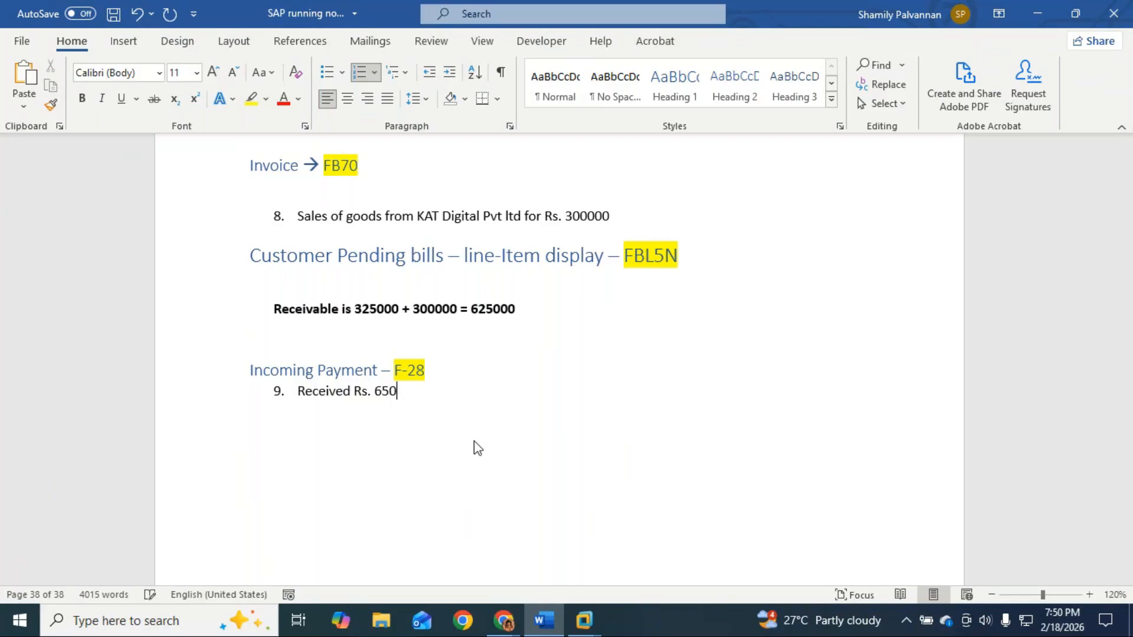
key(BackSpace)
key(BackSpace)
text(25000 to ICICI from )
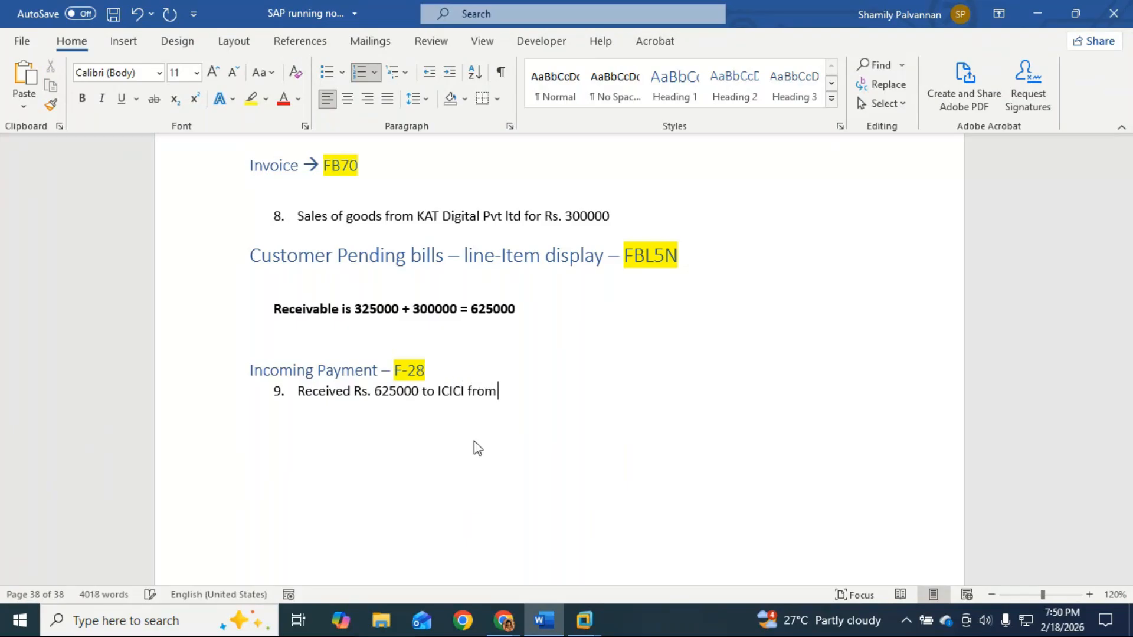
text(KAT Digital POVt)
key(BackSpace)
key(BackSpace)
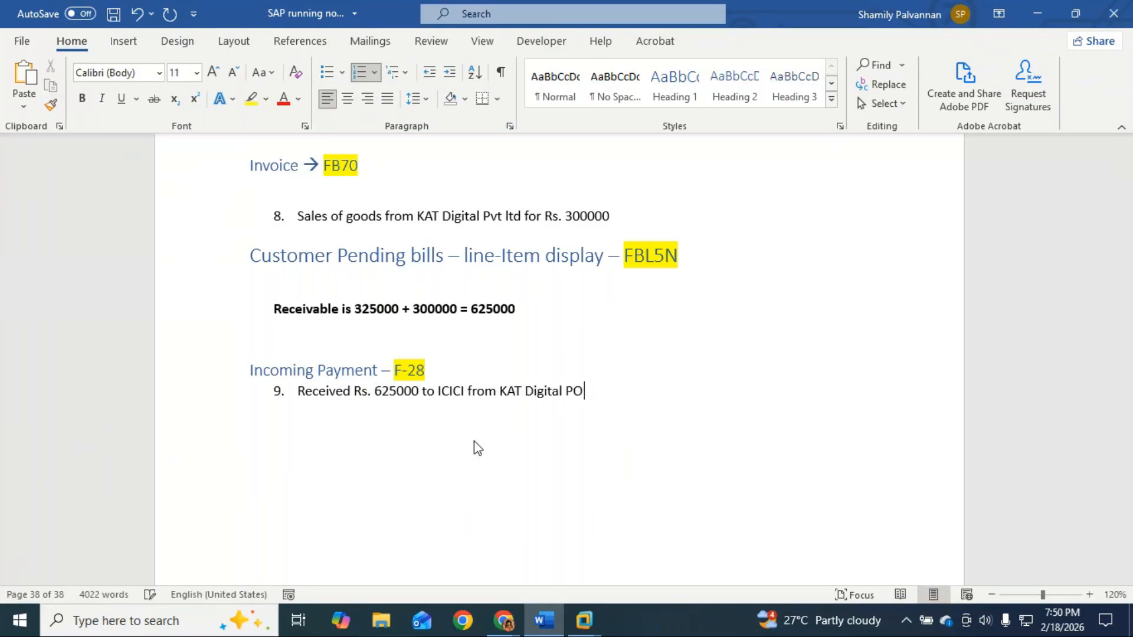
key(BackSpace)
text(vt Ld)
key(BackSpace)
text(rt)
key(BackSpace)
key(BackSpace)
text(td)
key(Return)
key(Return)
Step: Start F-28 incoming payment in SAP with document date 18.02.2026
key(alt+Tab)
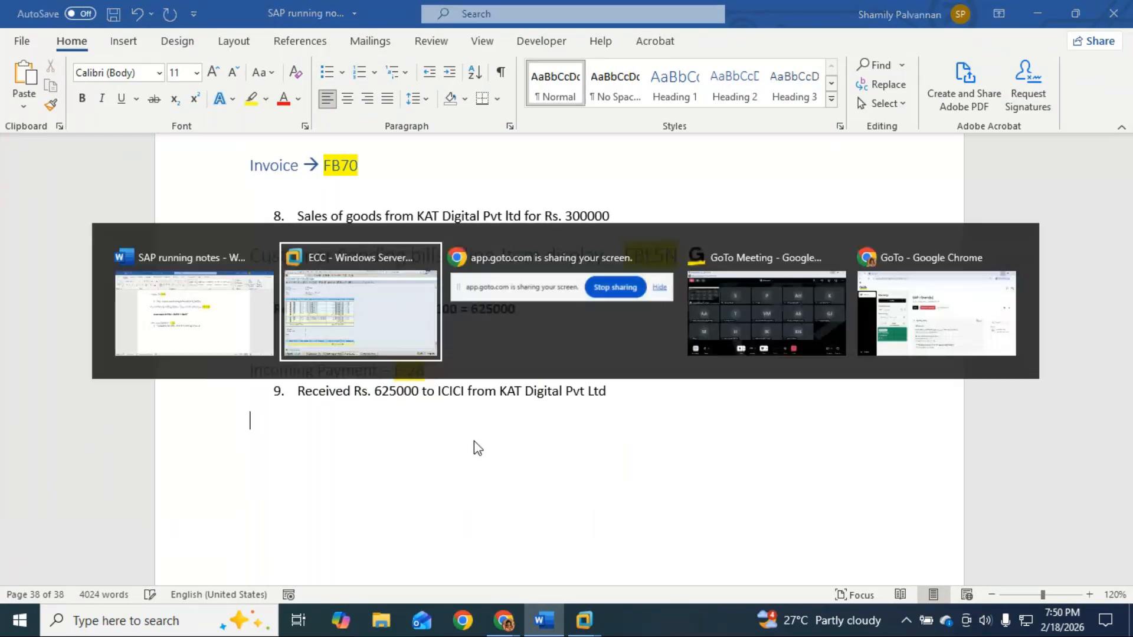
click(153, 38)
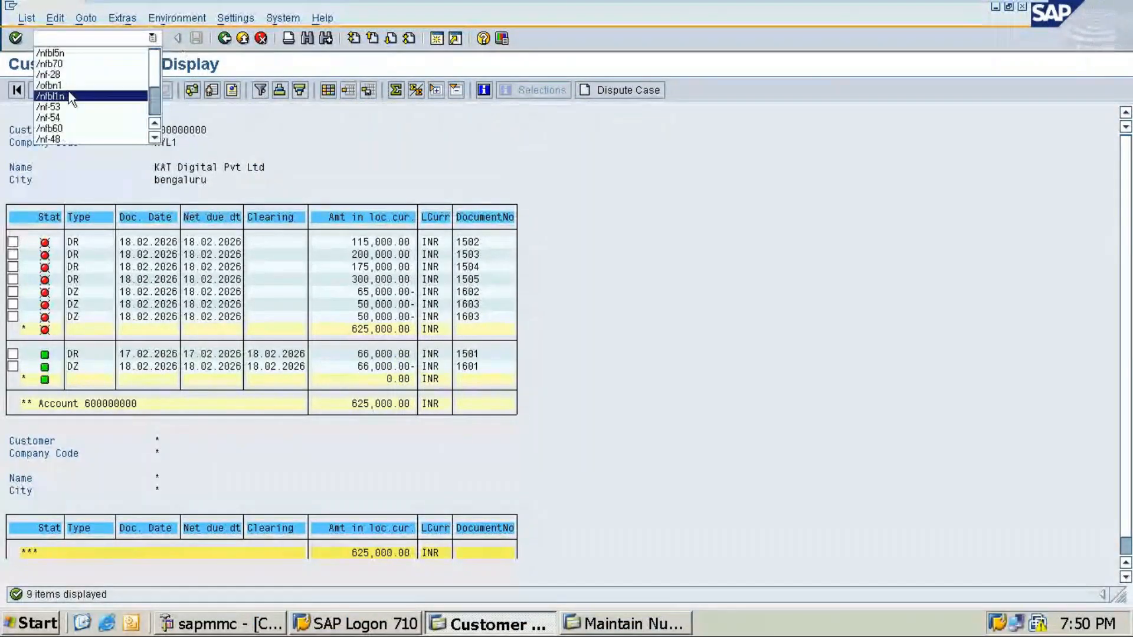
click(66, 75)
key(Return)
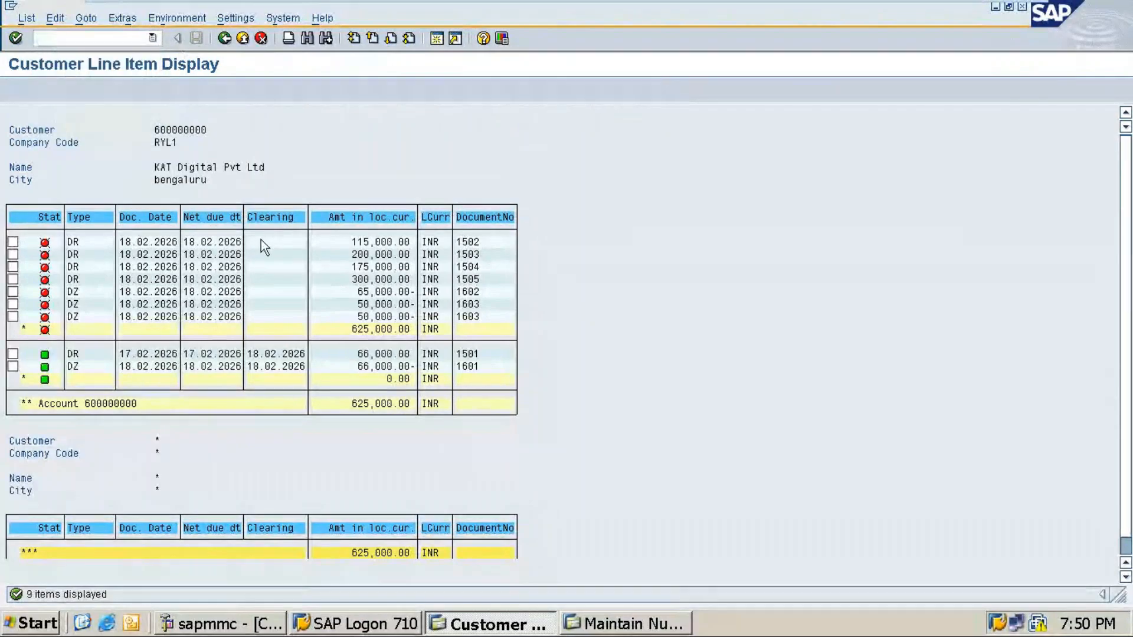
text(18.02.2026)
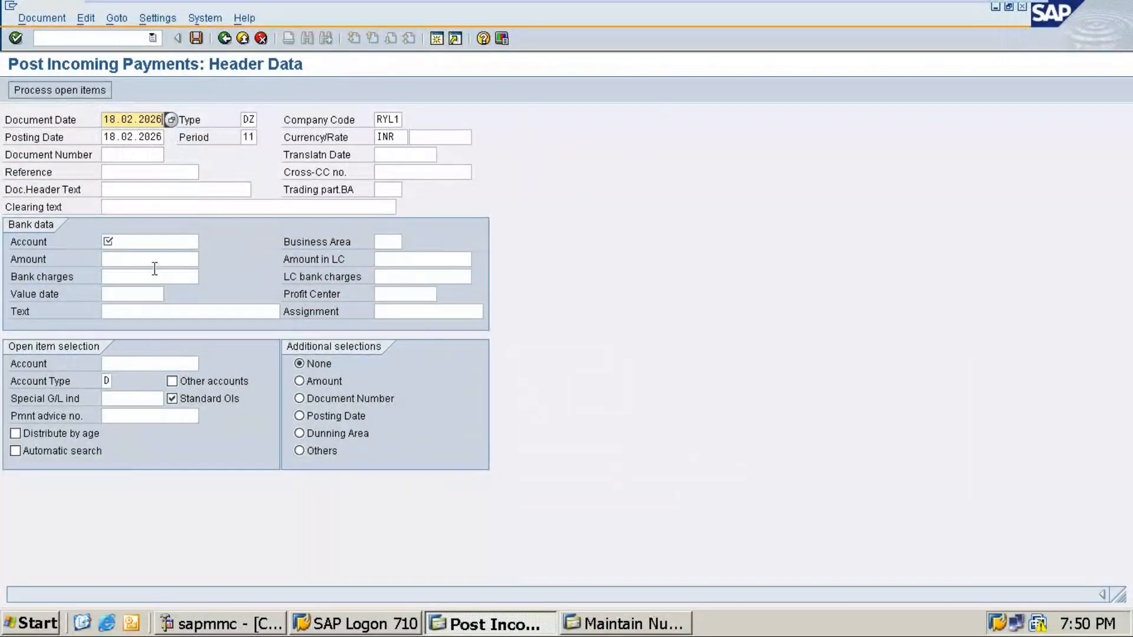
Step: Set the bank account to ICICI bank and the payment amount to 625000
click(154, 244)
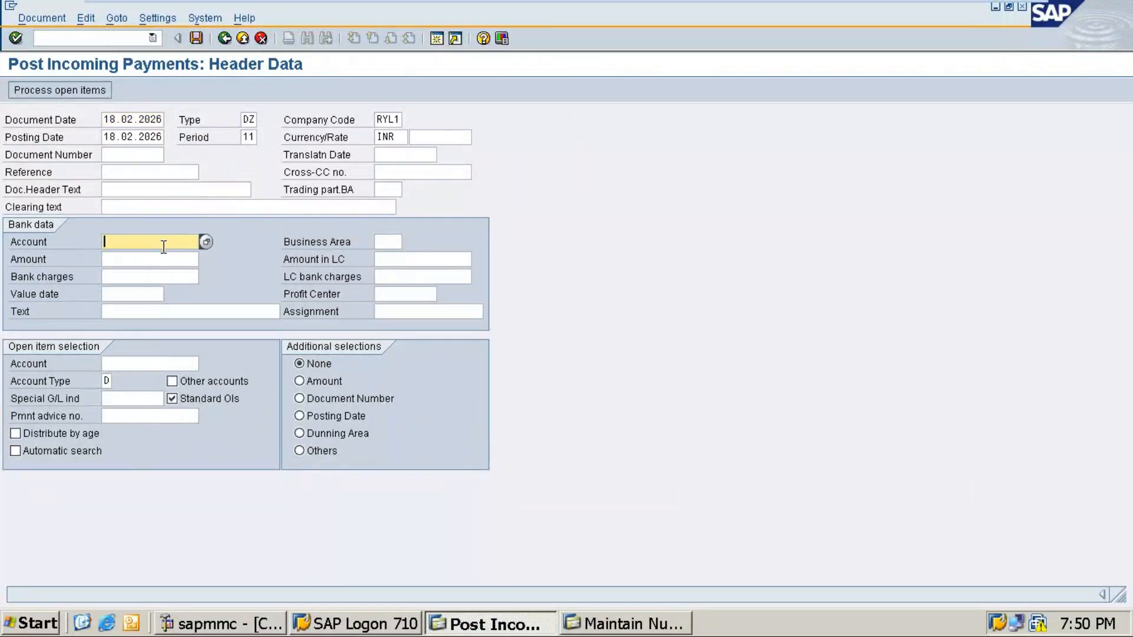
click(206, 241)
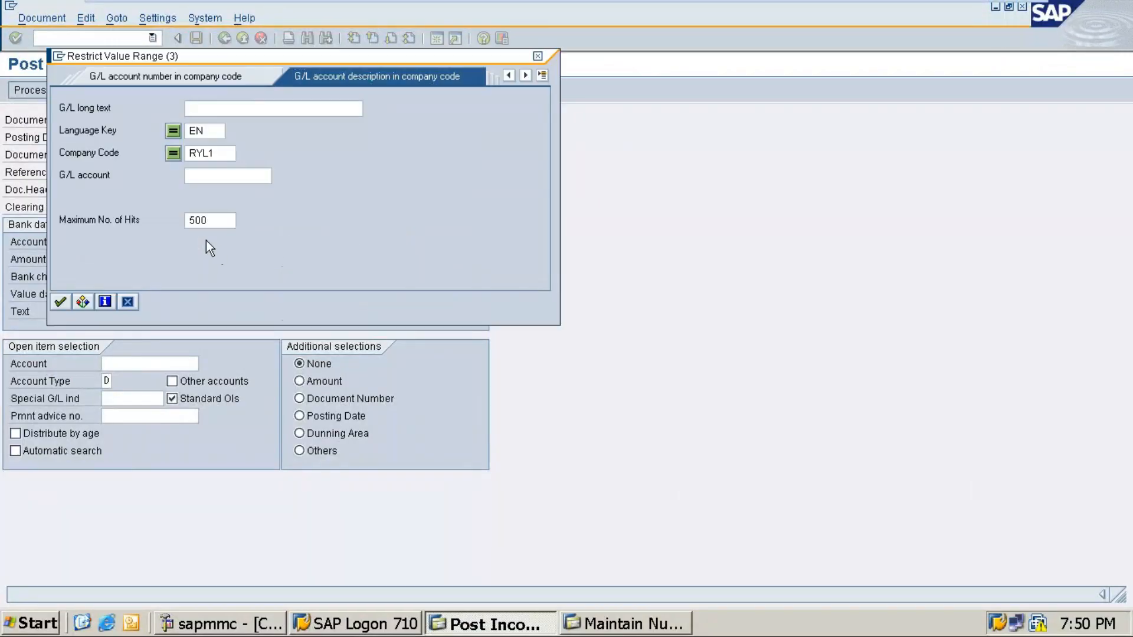
key(Return)
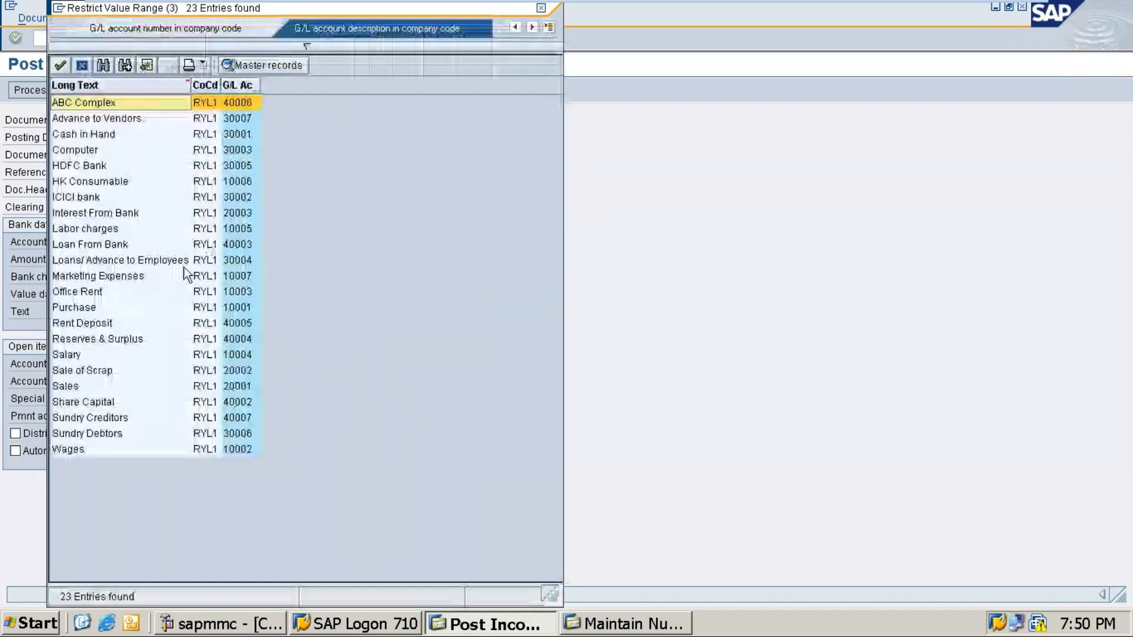
click(77, 196)
double_click(77, 196)
click(118, 260)
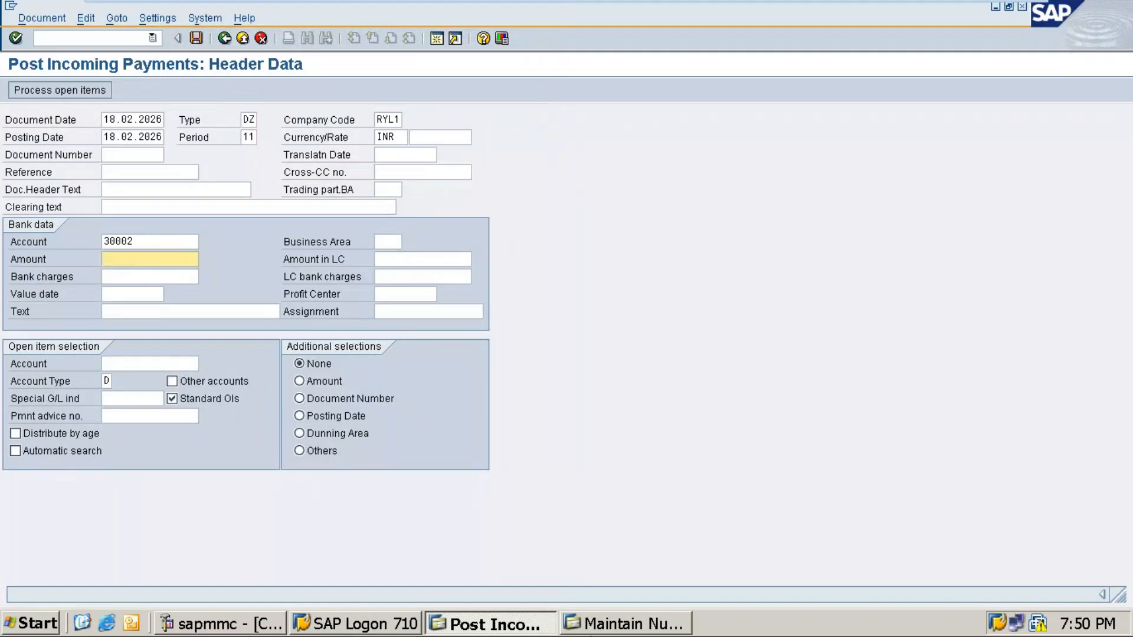
text(625000)
Step: Select the KAT Digital customer account and process its open items
click(159, 364)
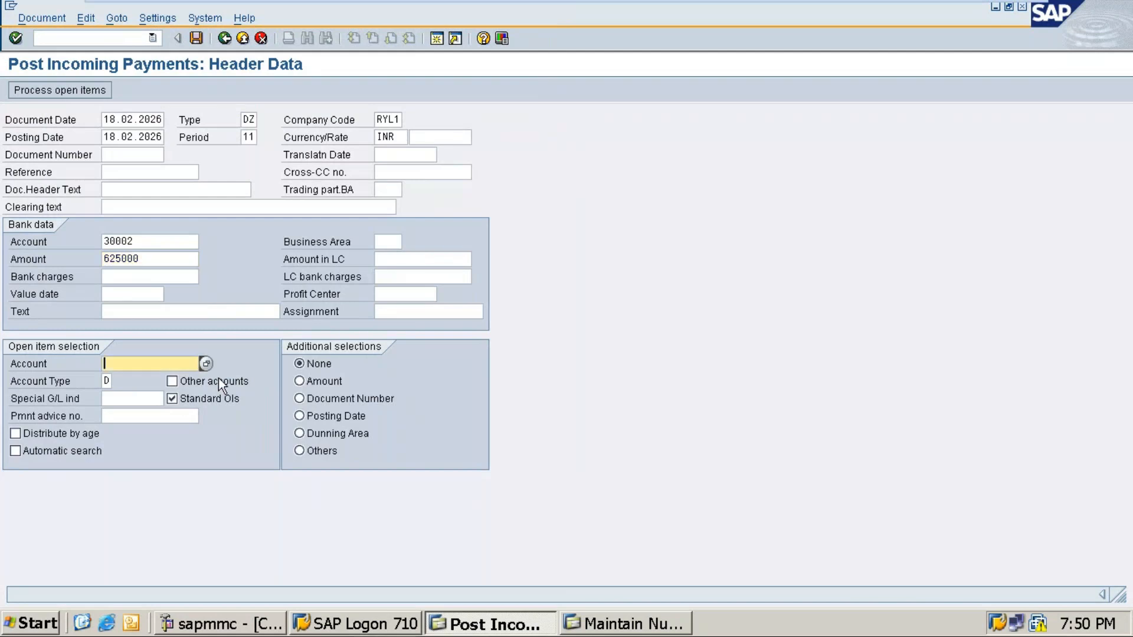
click(207, 363)
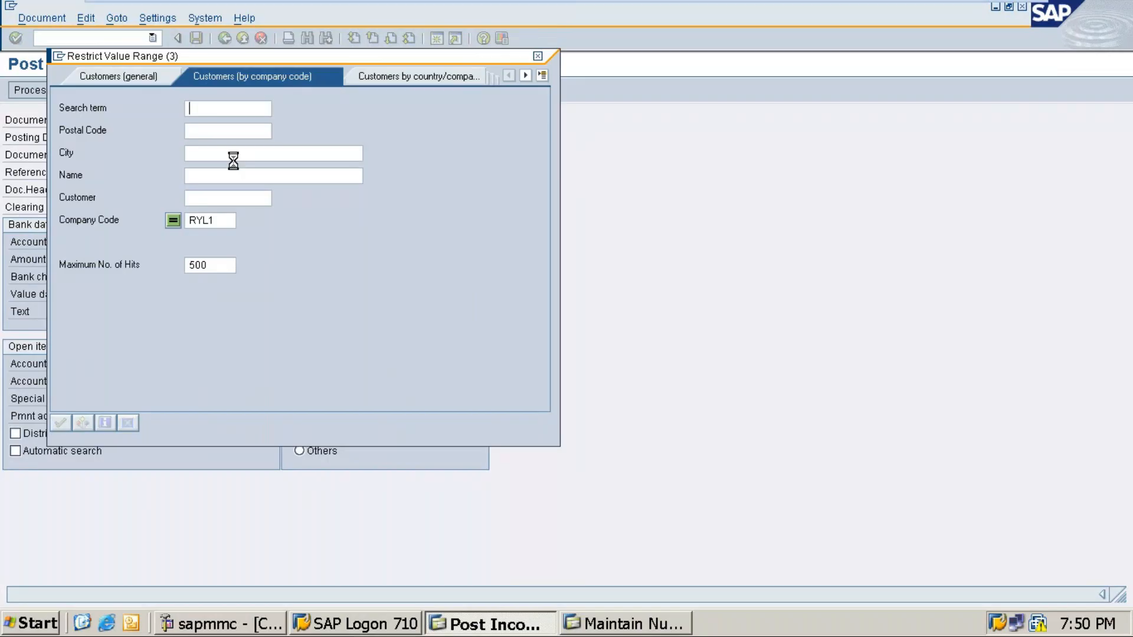
key(Return)
double_click(282, 114)
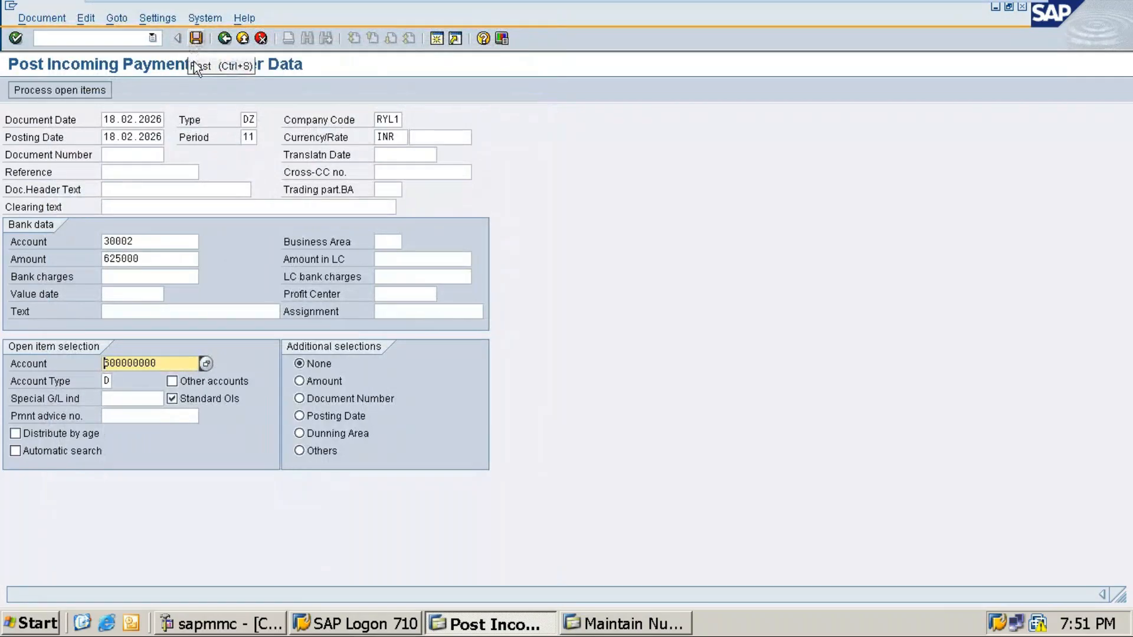
click(57, 91)
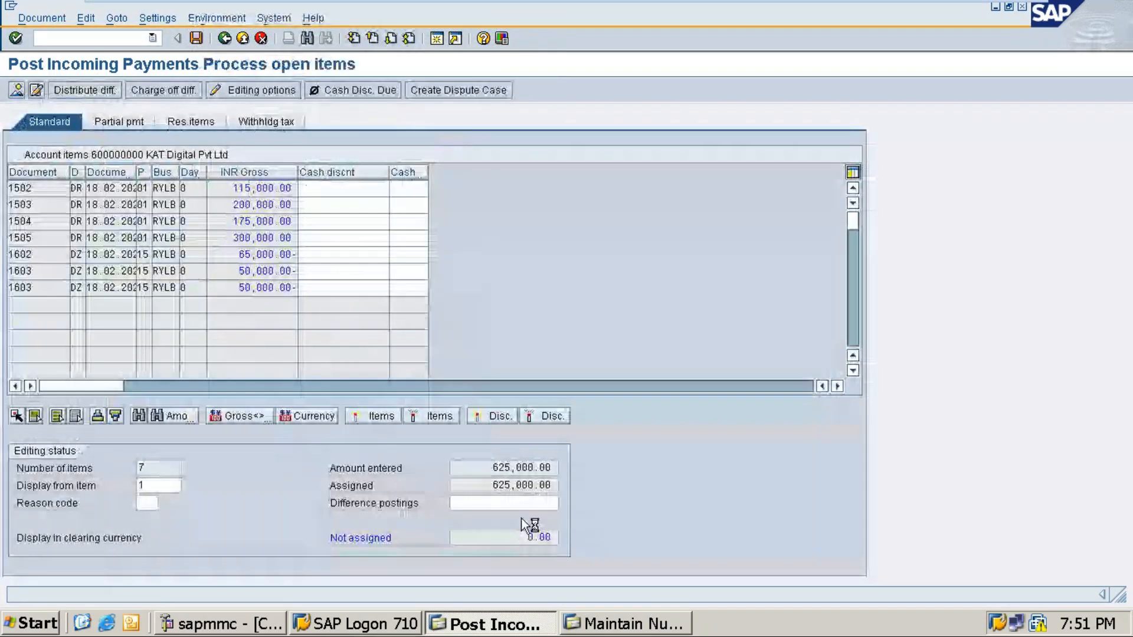
Step: Dismiss the clearing text prompt and post the payment as document 1604
click(366, 363)
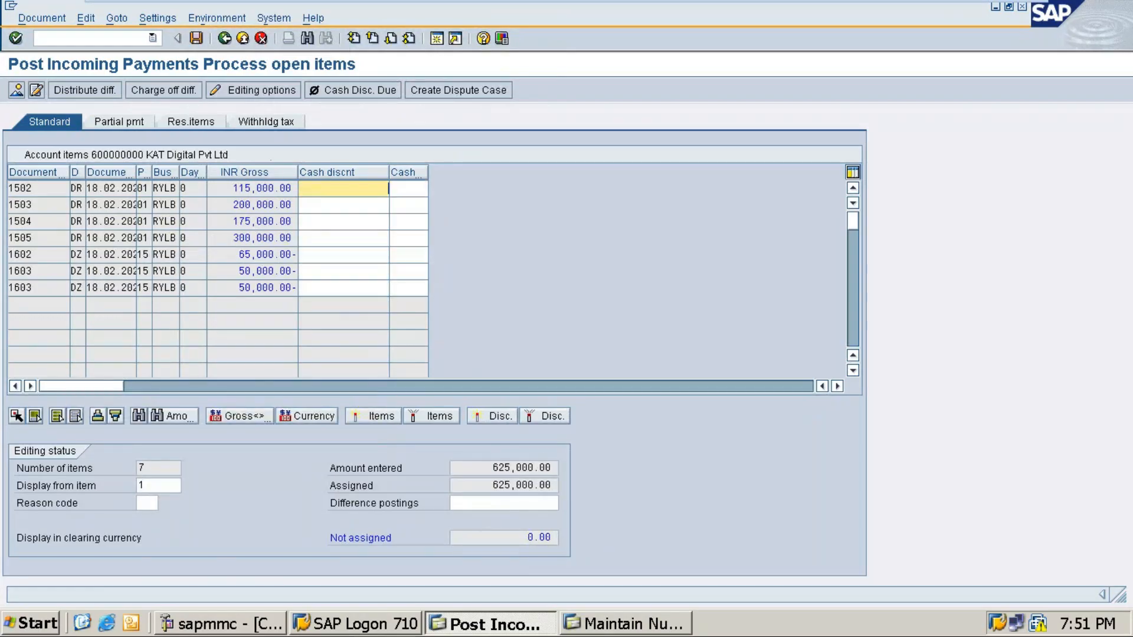
click(194, 40)
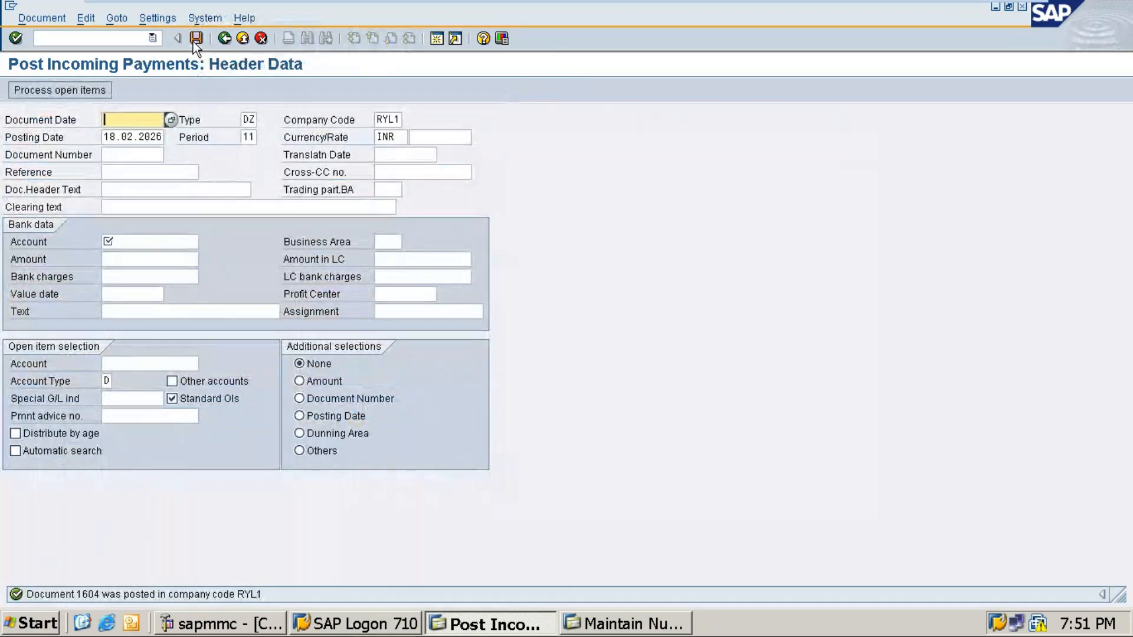
click(152, 37)
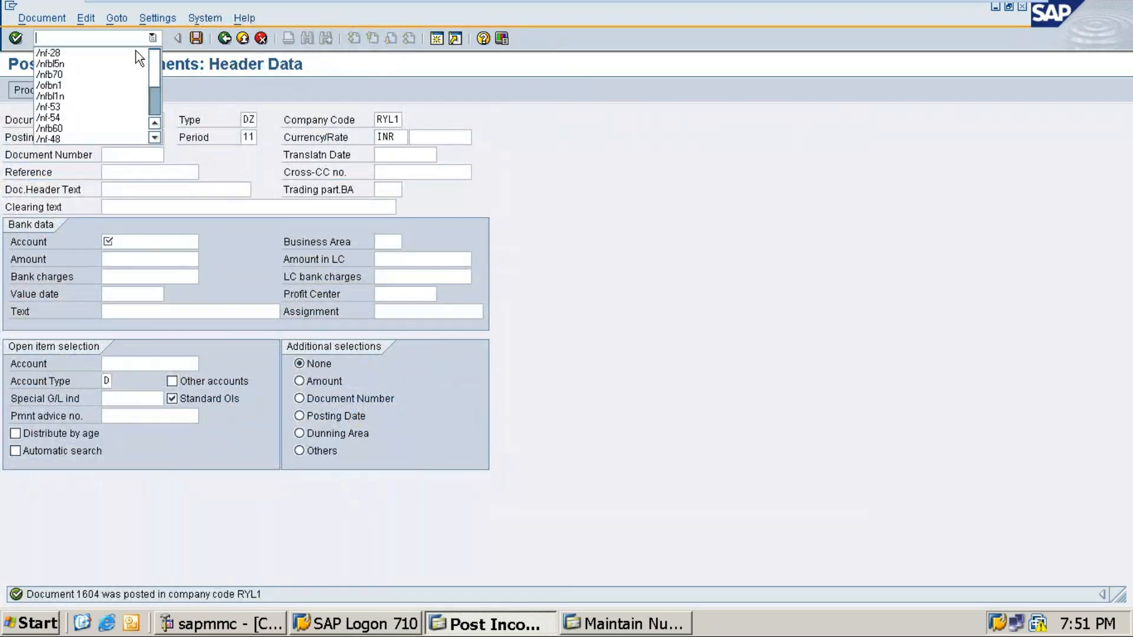
Step: Run FBL5N for KAT Digital with All items, showing every item cleared and balance 0.00
click(69, 65)
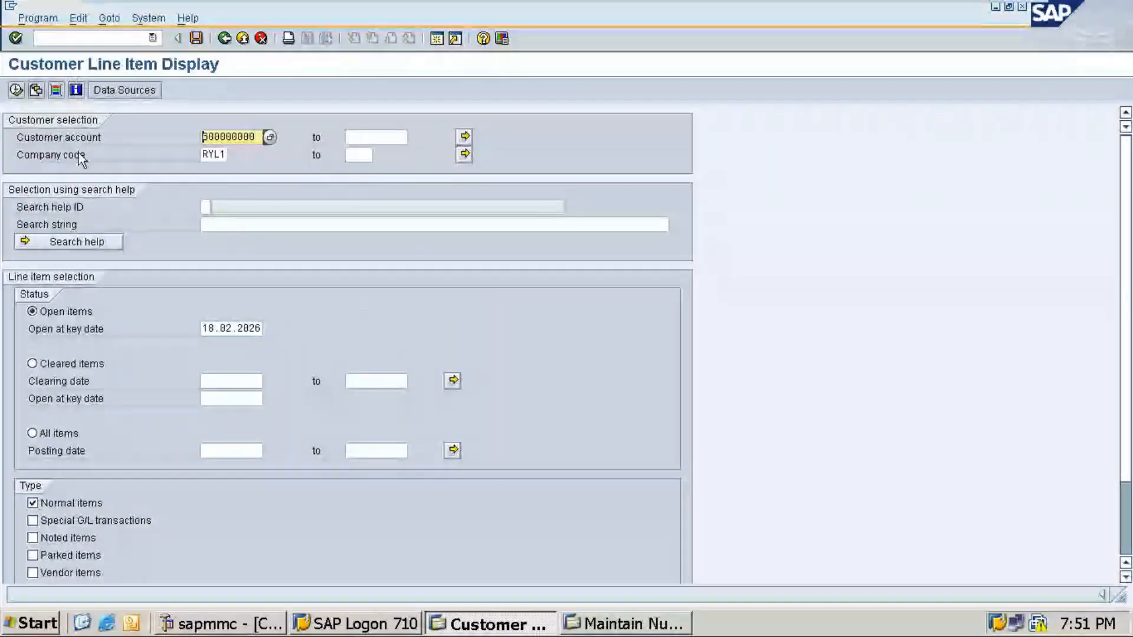
click(52, 435)
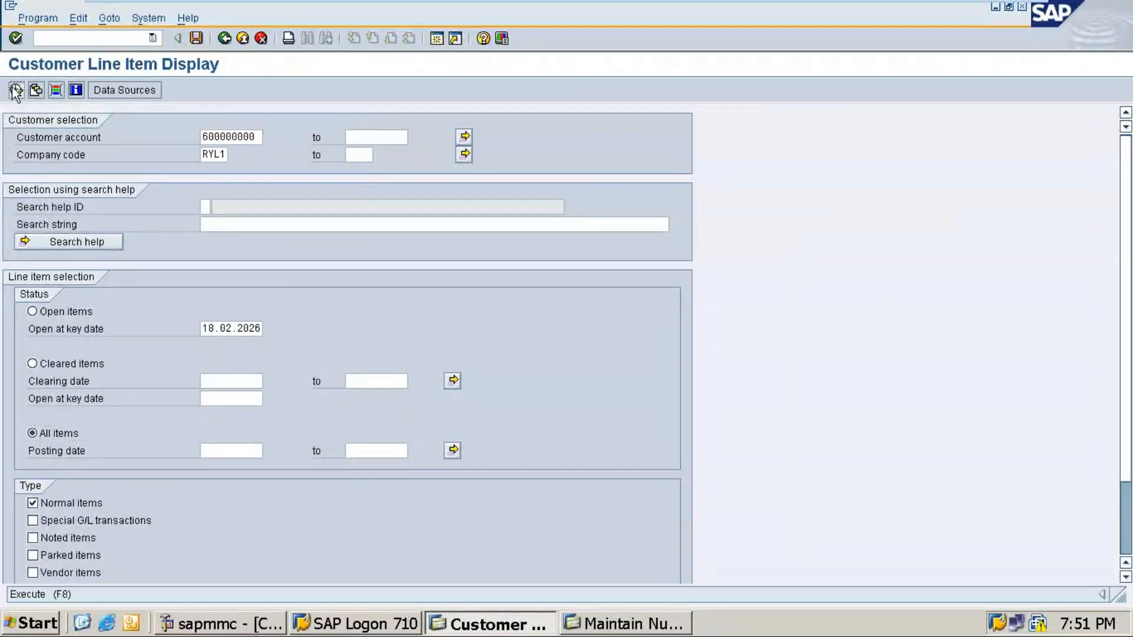
click(16, 90)
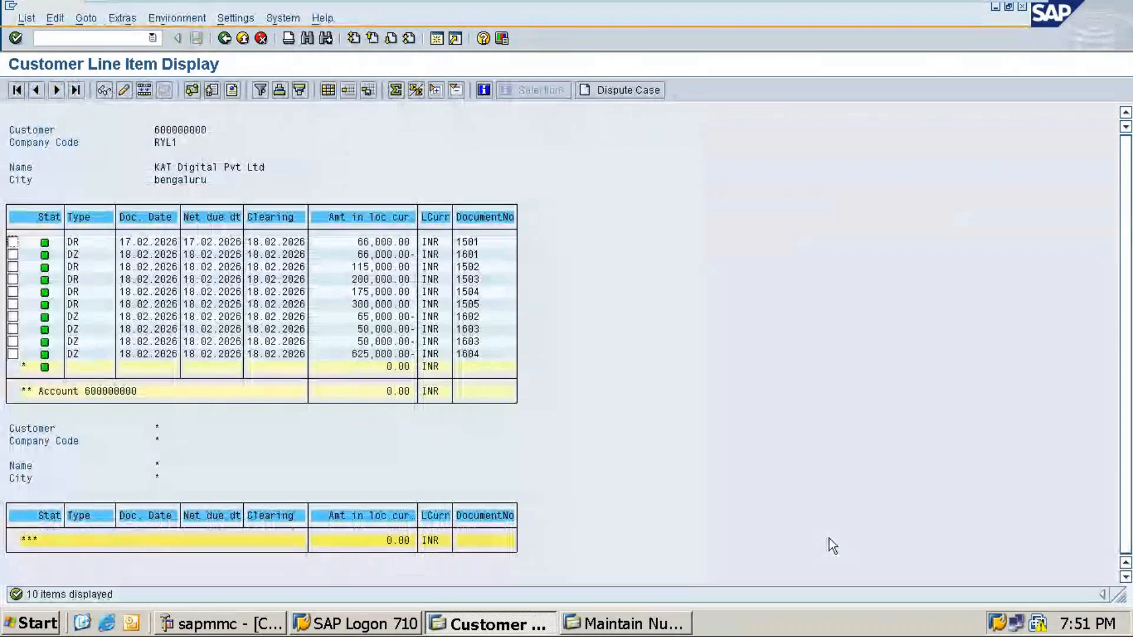
click(983, 13)
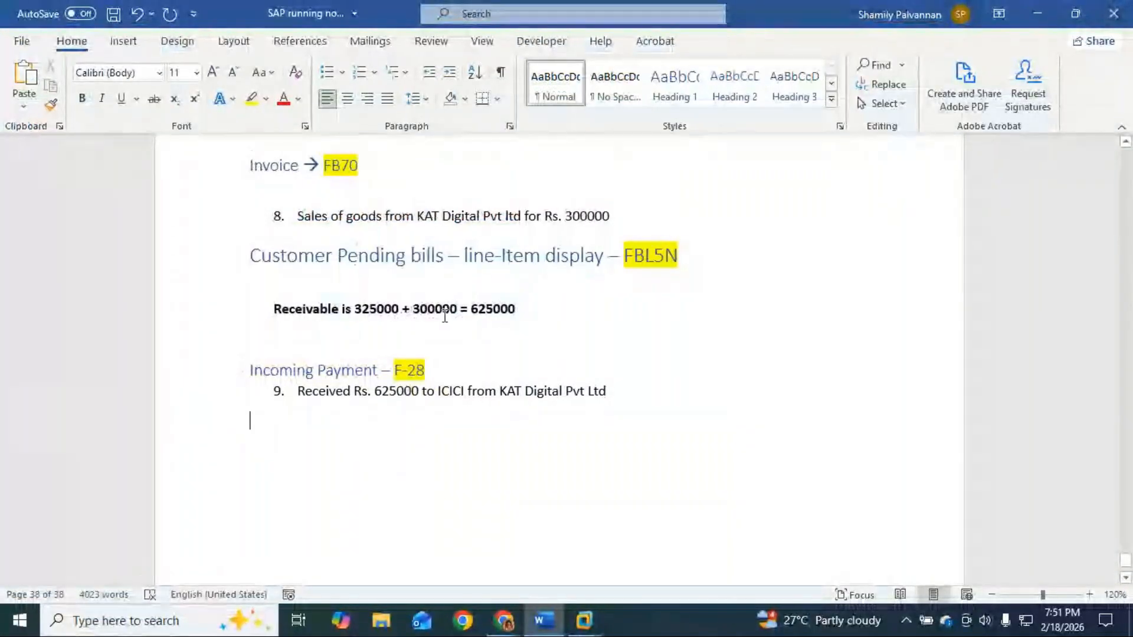
Step: Copy the FBL5N heading and paste it on a new line below item 9
drag(247, 256, 712, 256)
key(ctrl+c)
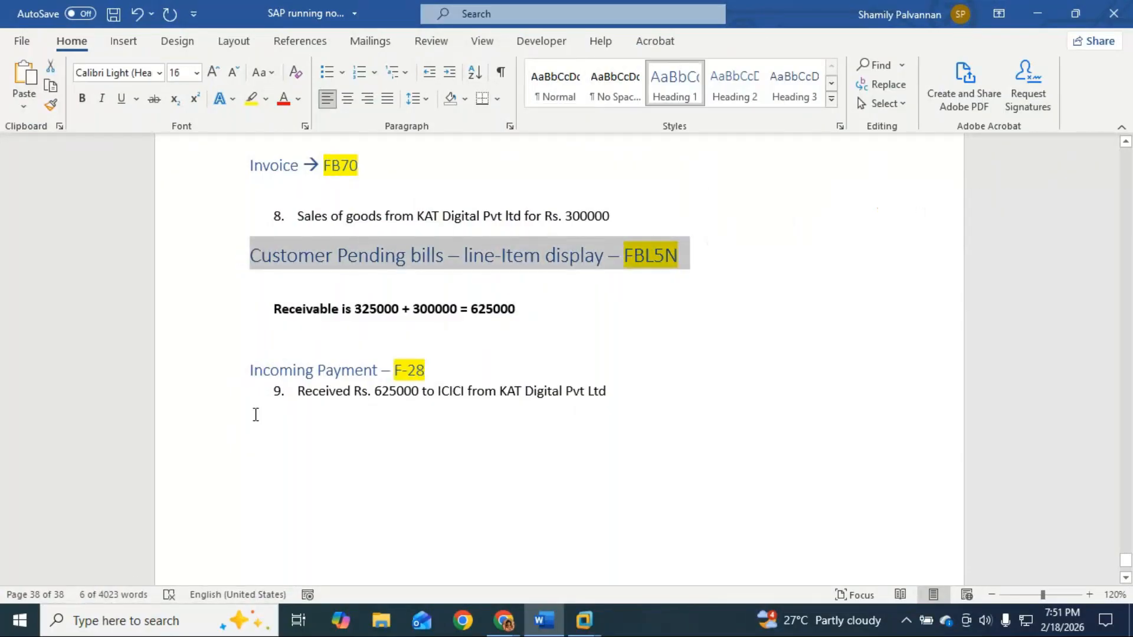
click(263, 426)
click(617, 397)
key(Return)
key(Return)
key(ctrl+v)
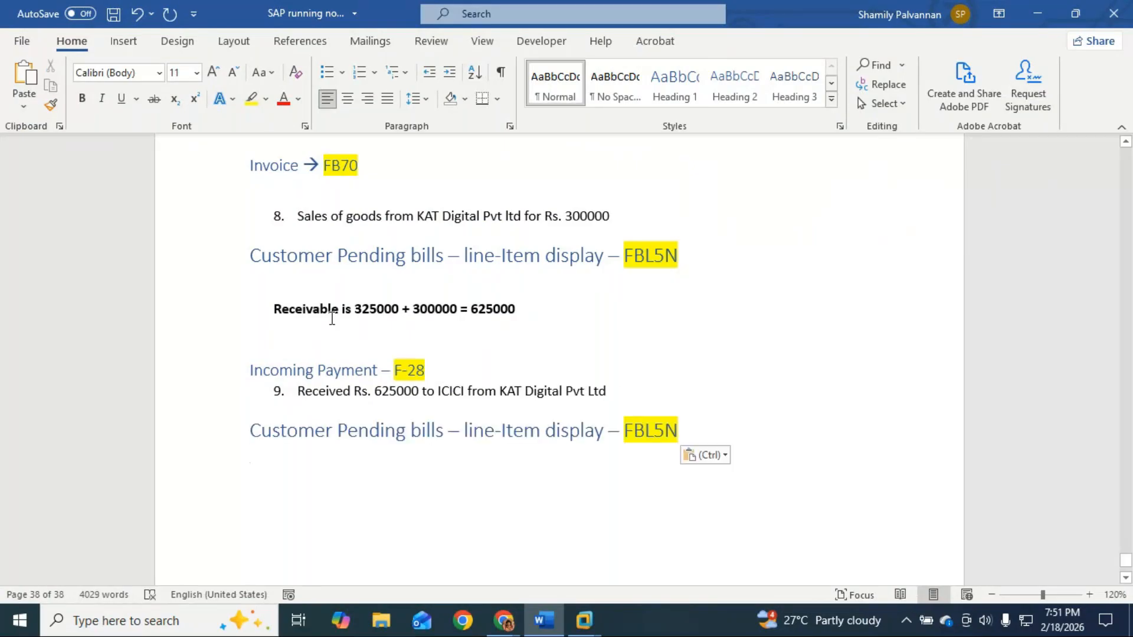
Step: Add bold 'Receivable is 0' under the new heading and save the notes
drag(263, 308, 353, 312)
key(ctrl+c)
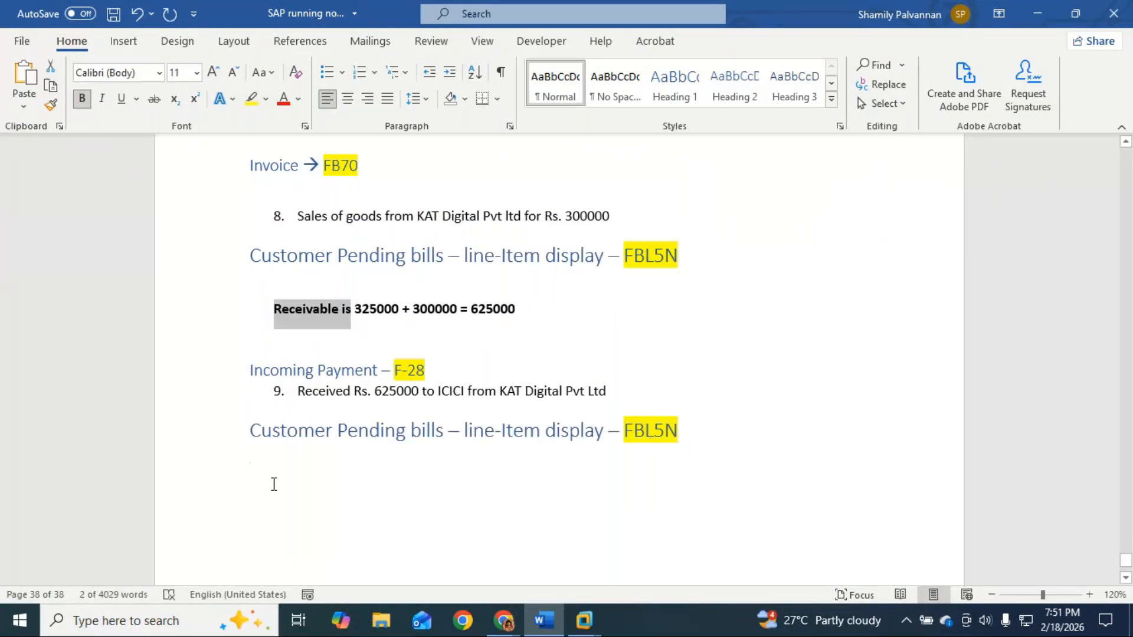
click(278, 470)
key(ctrl+v)
text(0)
key(Return)
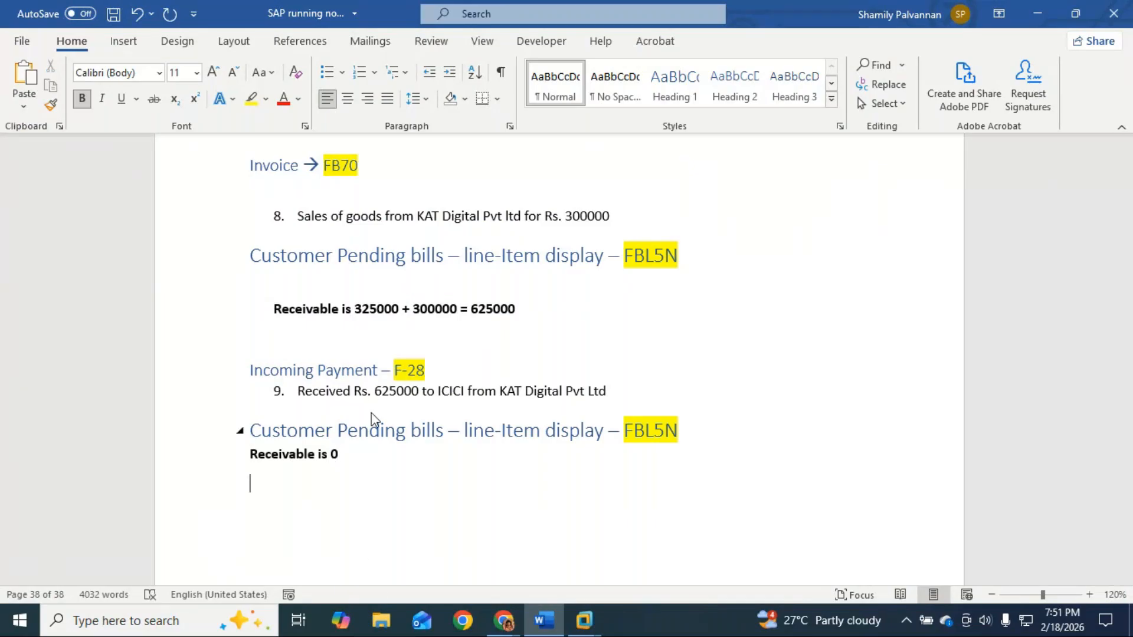
key(ctrl+s)
key(alt+Tab)
key(alt+Tab)
key(alt+Tab)
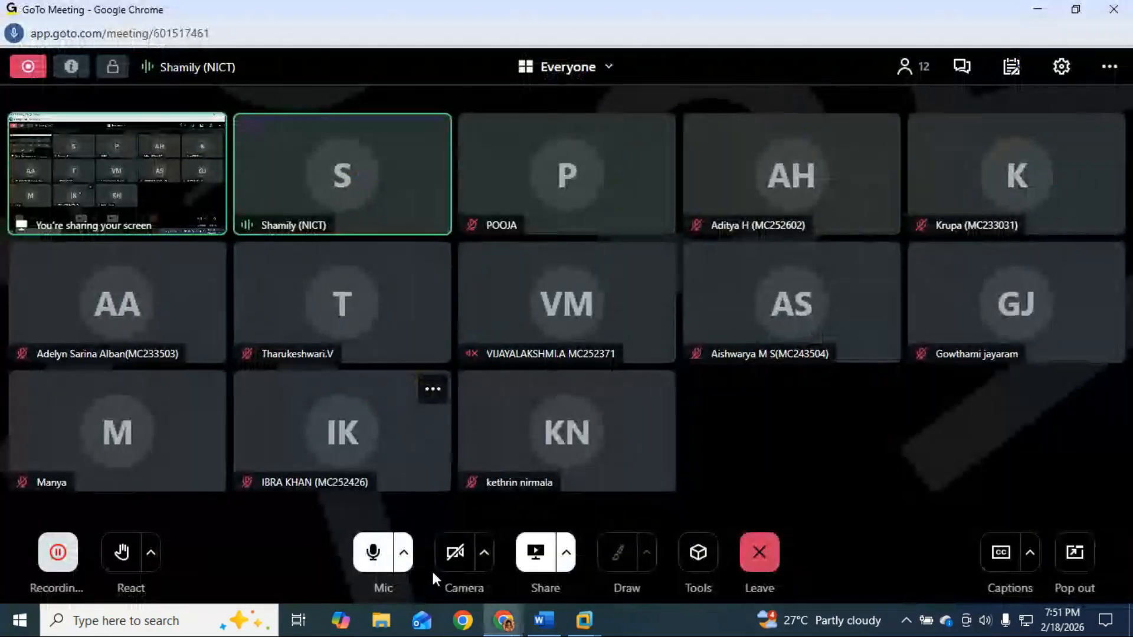
Step: Back out of the FBL5N line item list to the SAP main menu
click(595, 624)
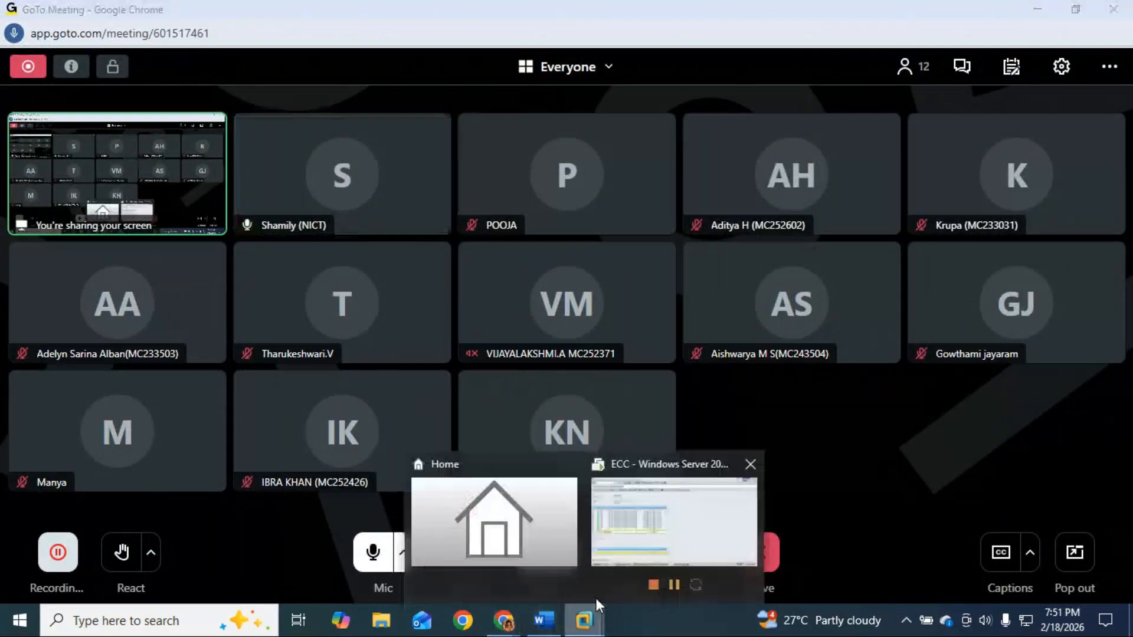
click(745, 523)
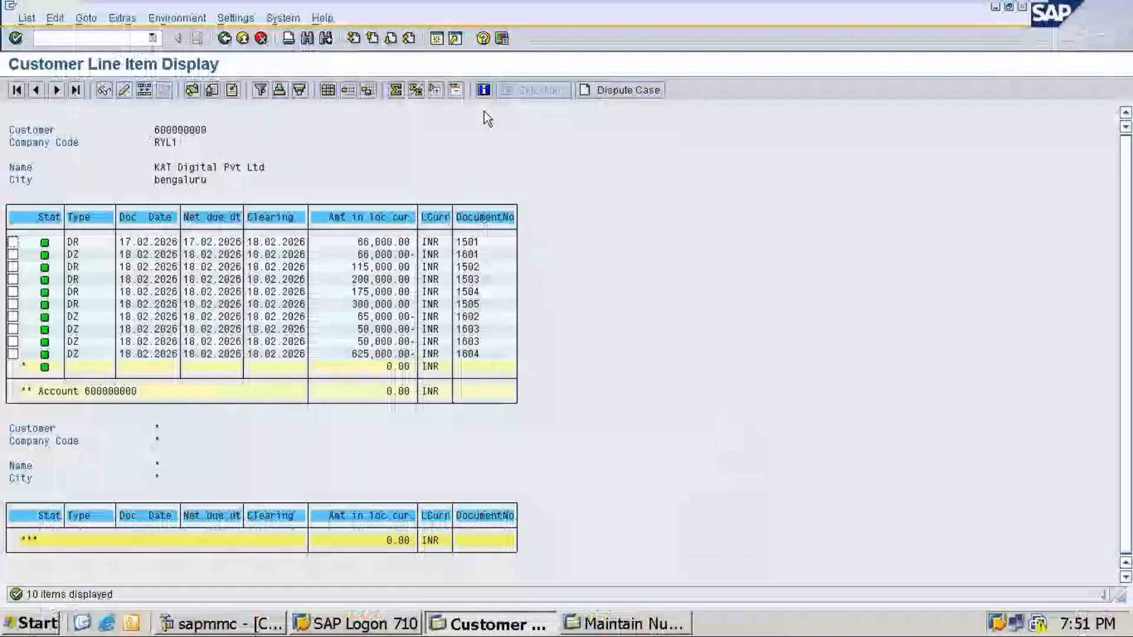
click(224, 39)
click(223, 39)
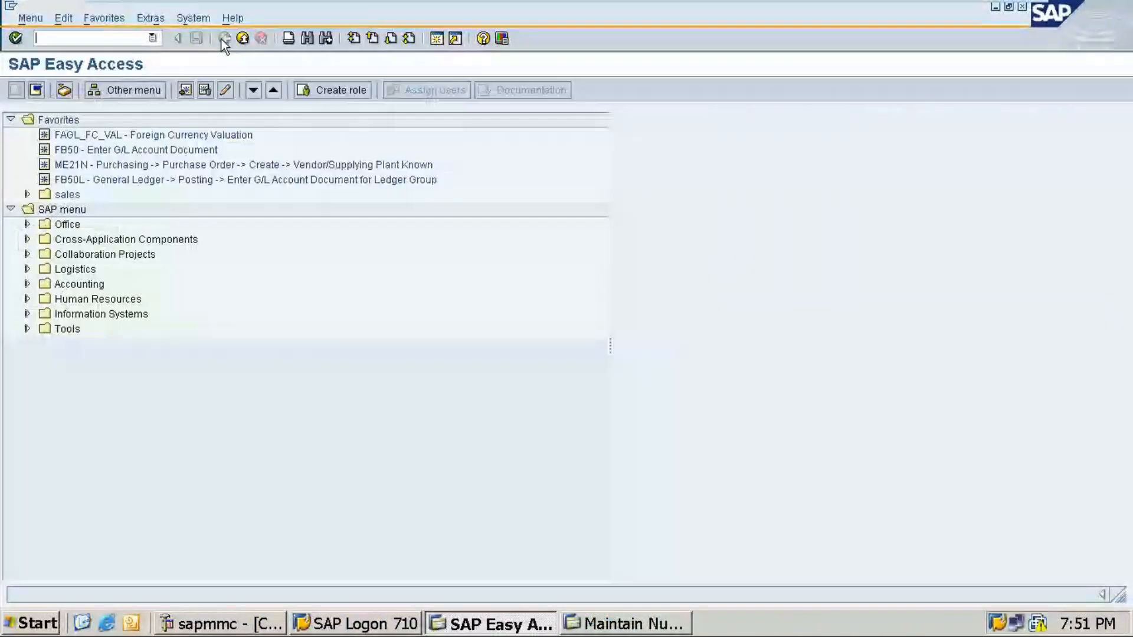
Step: Close the number range intervals window, minimize the SAP VM, and return to the Word notes
click(578, 624)
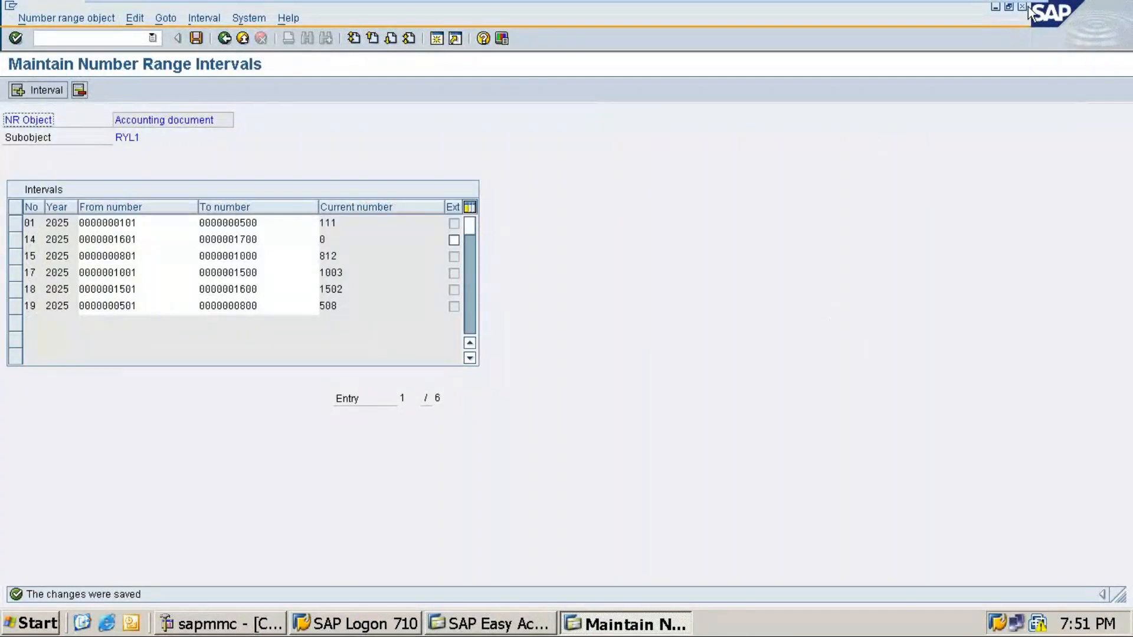
click(1023, 8)
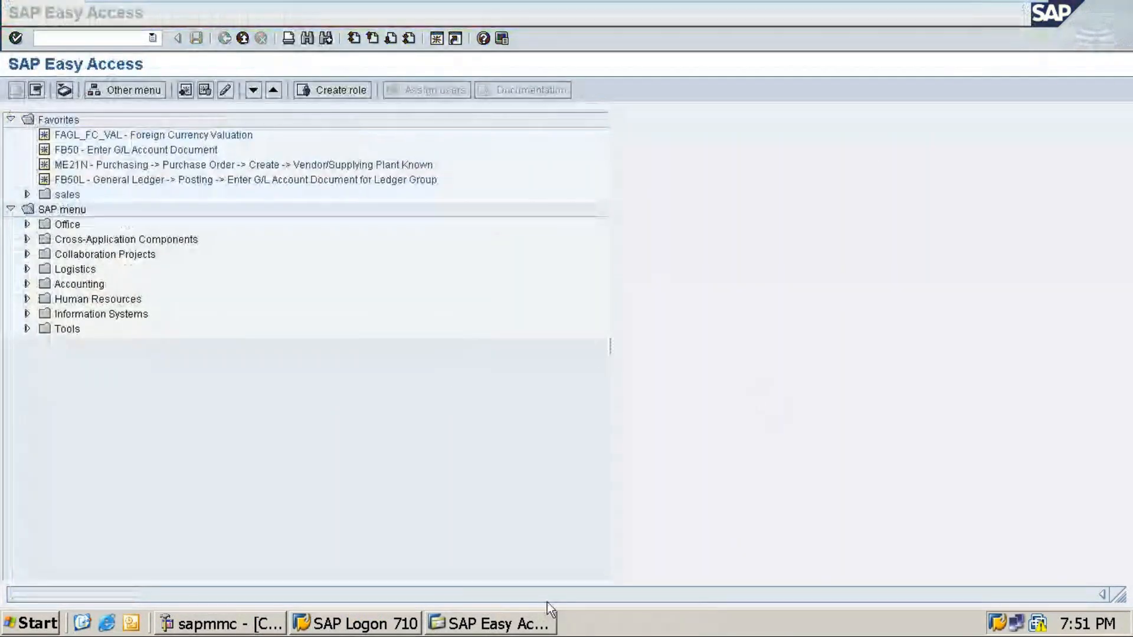
mouse_move(1019, 3)
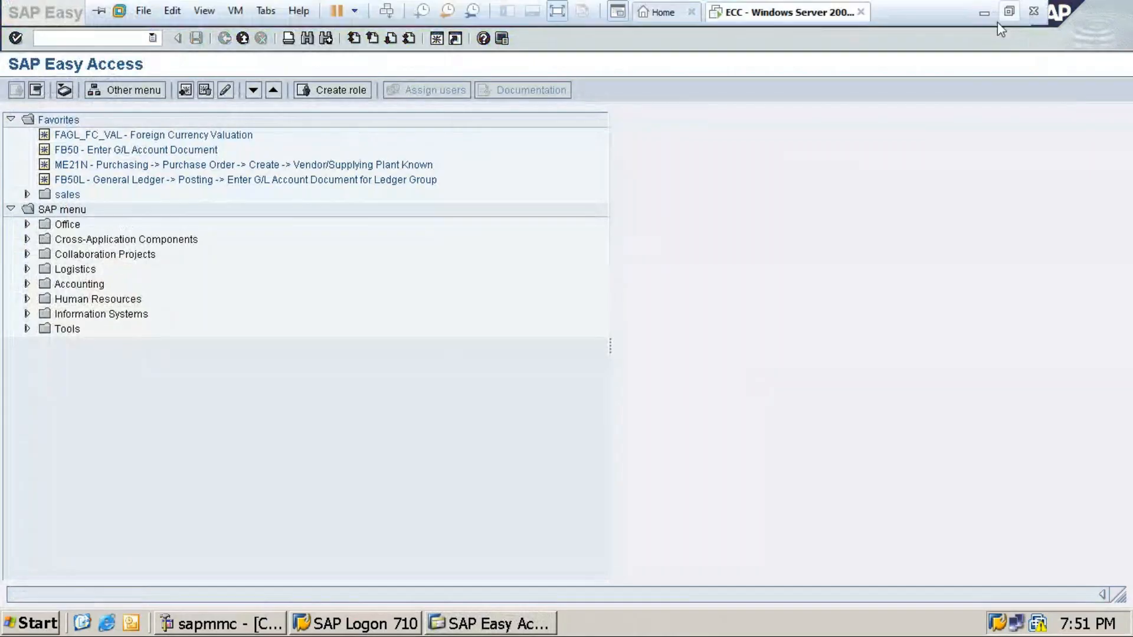
click(989, 13)
mouse_move(533, 620)
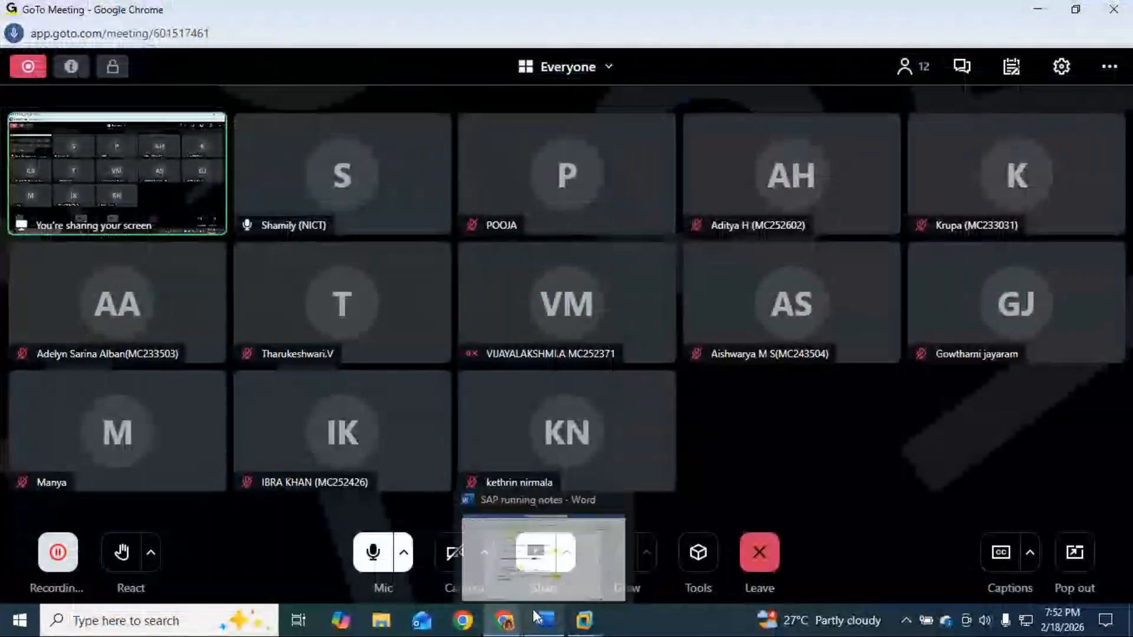
key(ctrl+s)
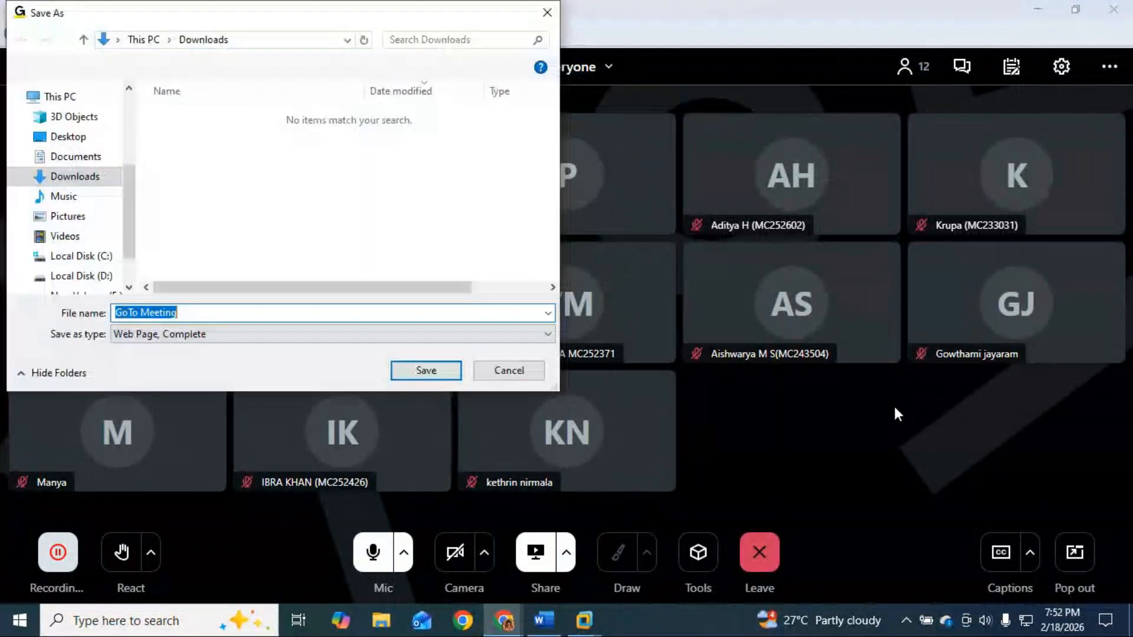
click(547, 12)
click(549, 623)
Step: Review the notes, restoring the accidentally deleted Purchase Cycle 1 diagram with Ctrl+Z
scroll(505, 502, up, 15)
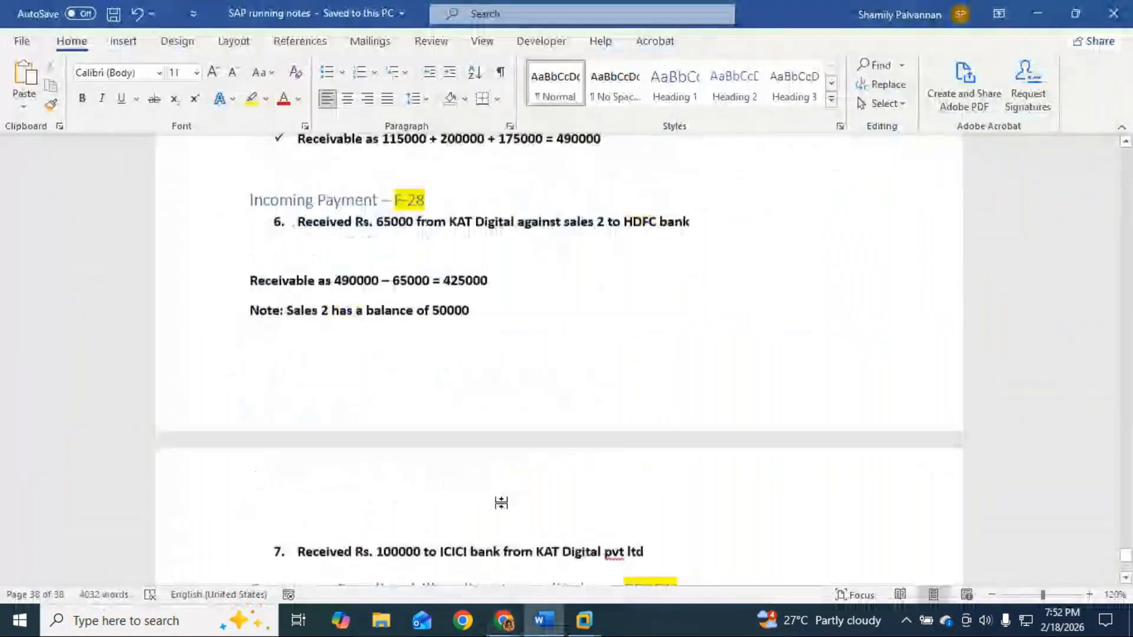
scroll(503, 503, up, 20)
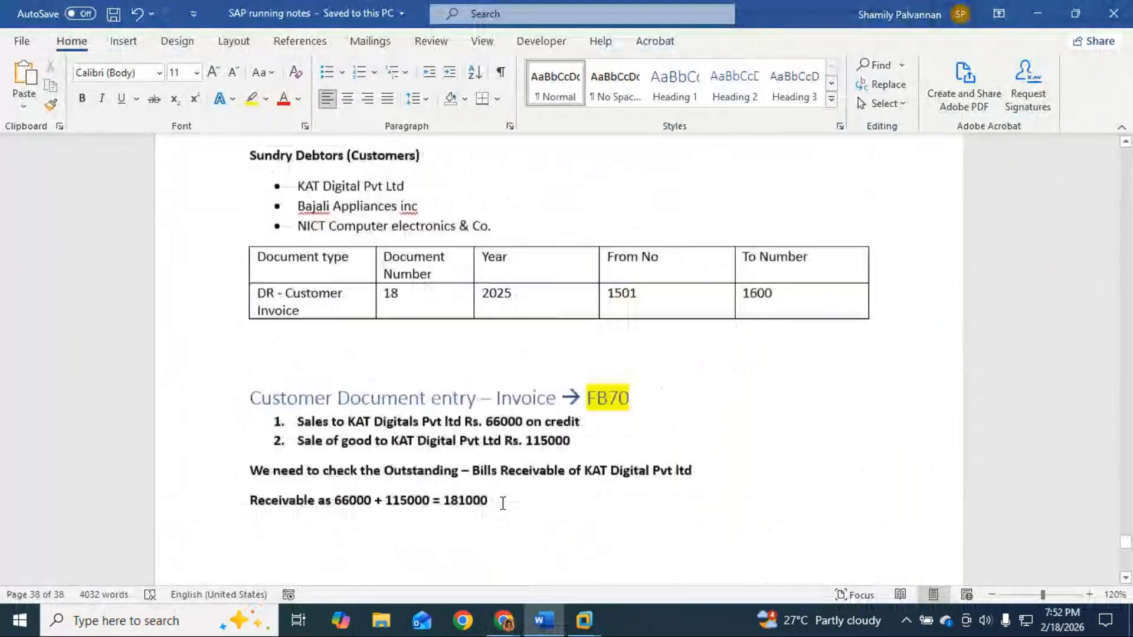
scroll(502, 506, up, 15)
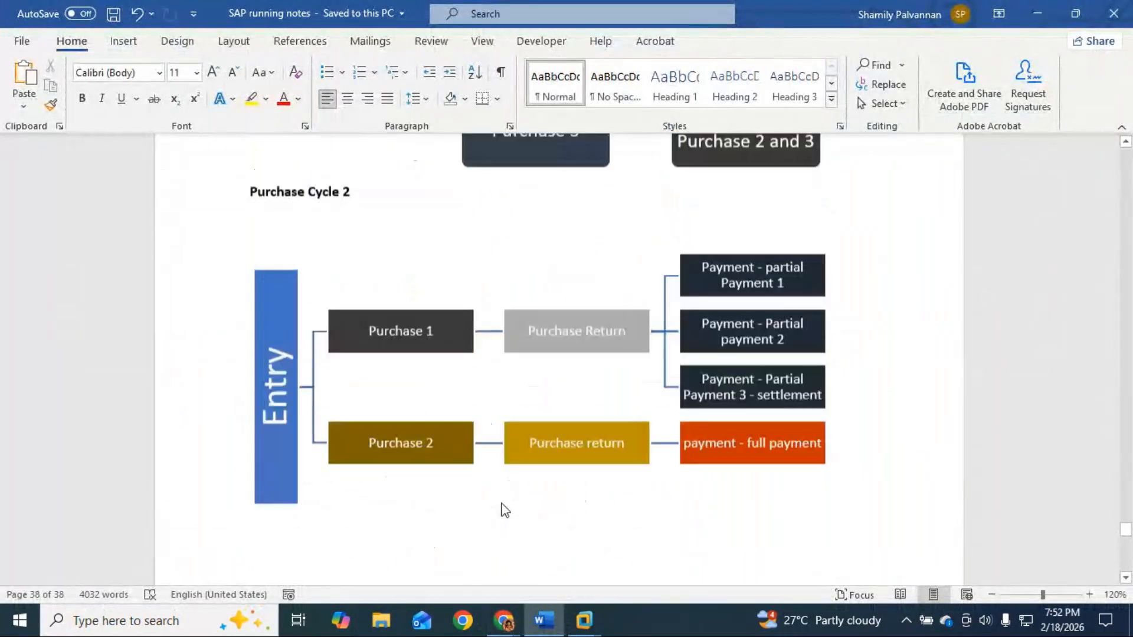
scroll(502, 503, down, 5)
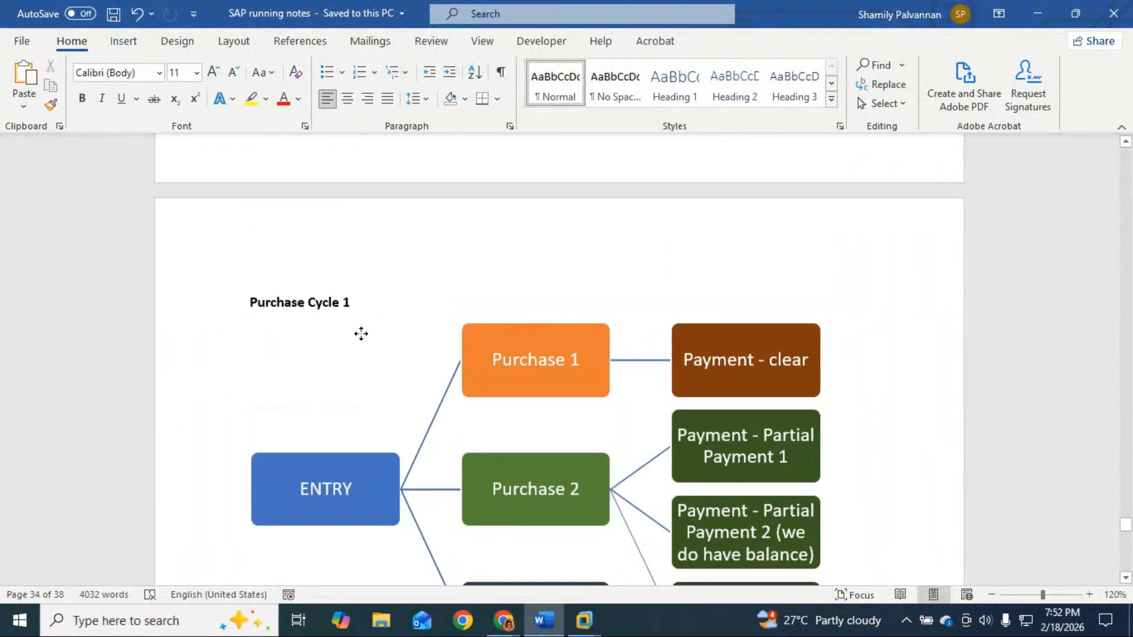
click(374, 384)
scroll(407, 434, down, 1)
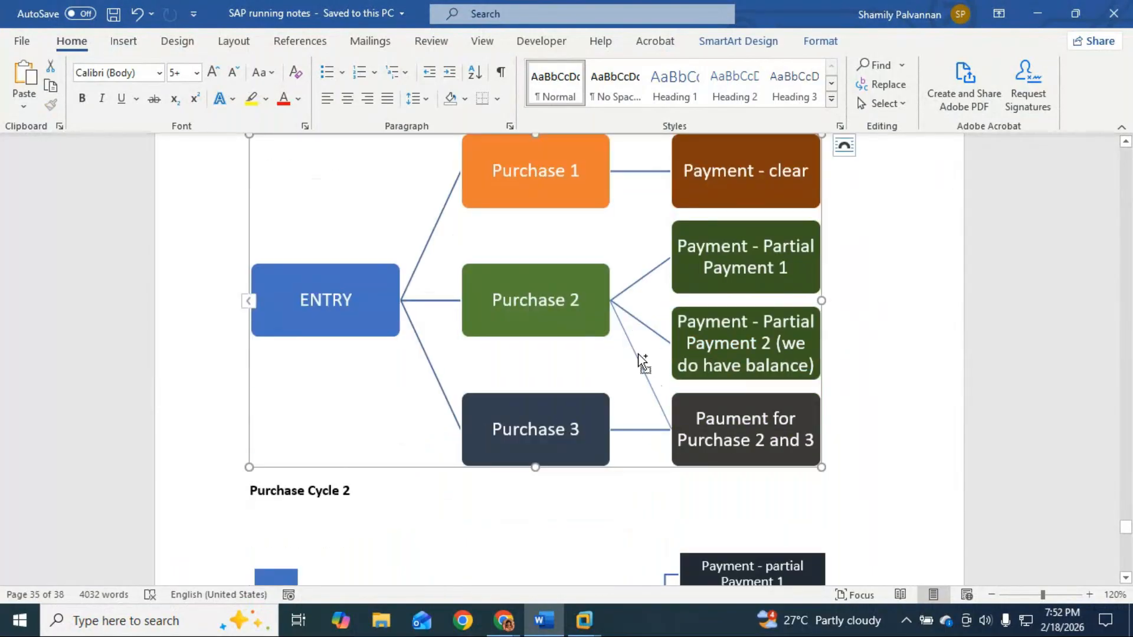
scroll(632, 357, down, 1)
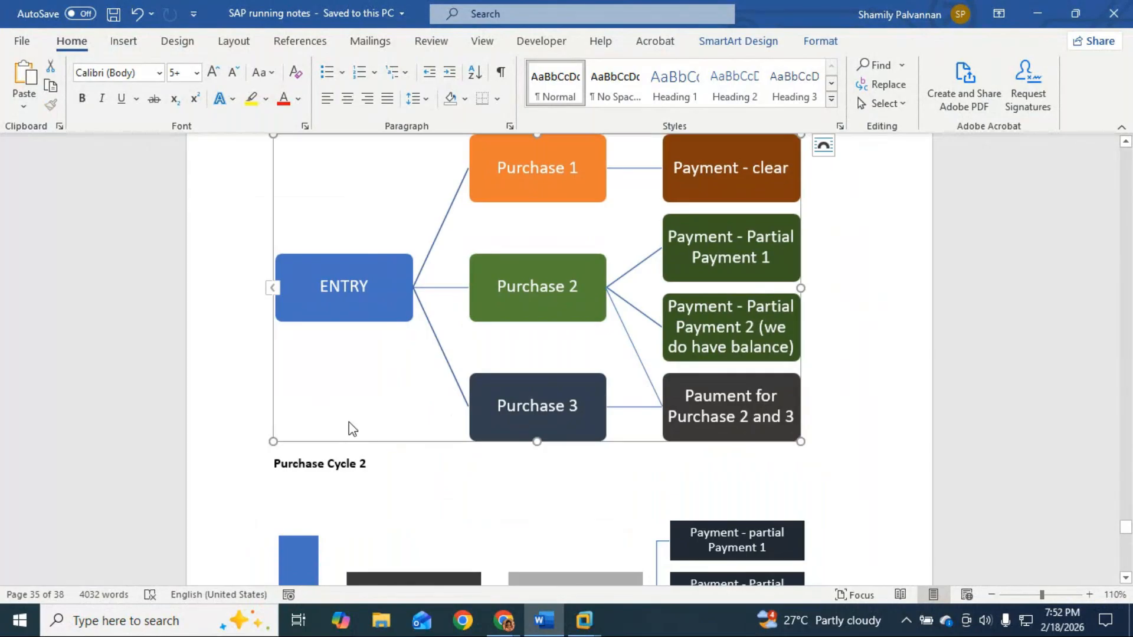
scroll(348, 423, up, 3)
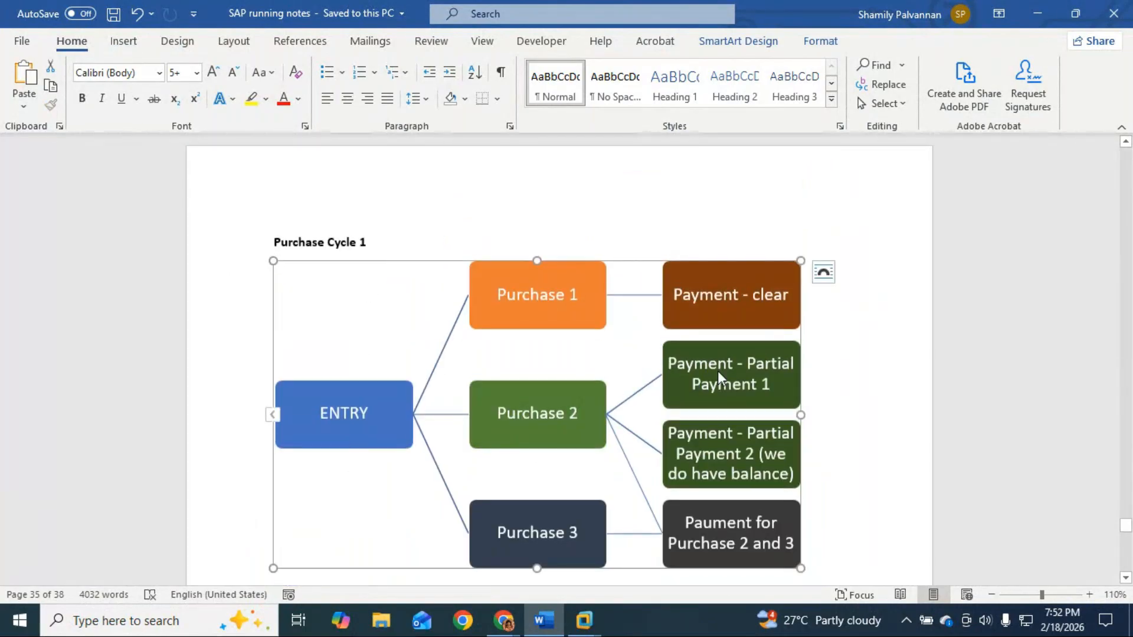
key(Delete)
scroll(594, 409, up, 8)
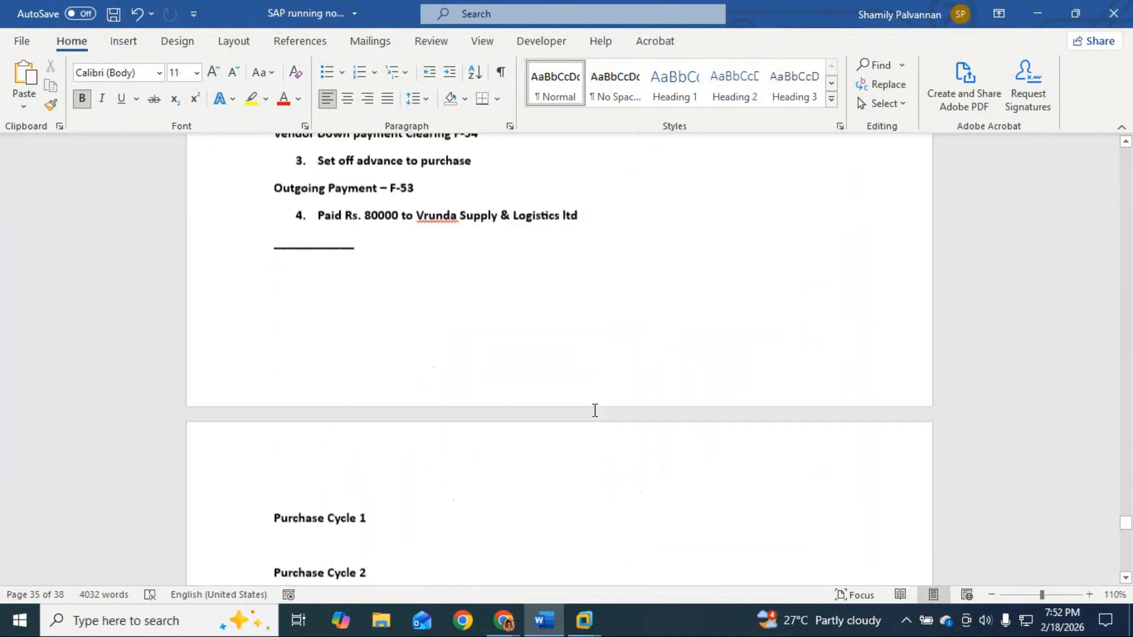
scroll(594, 410, up, 15)
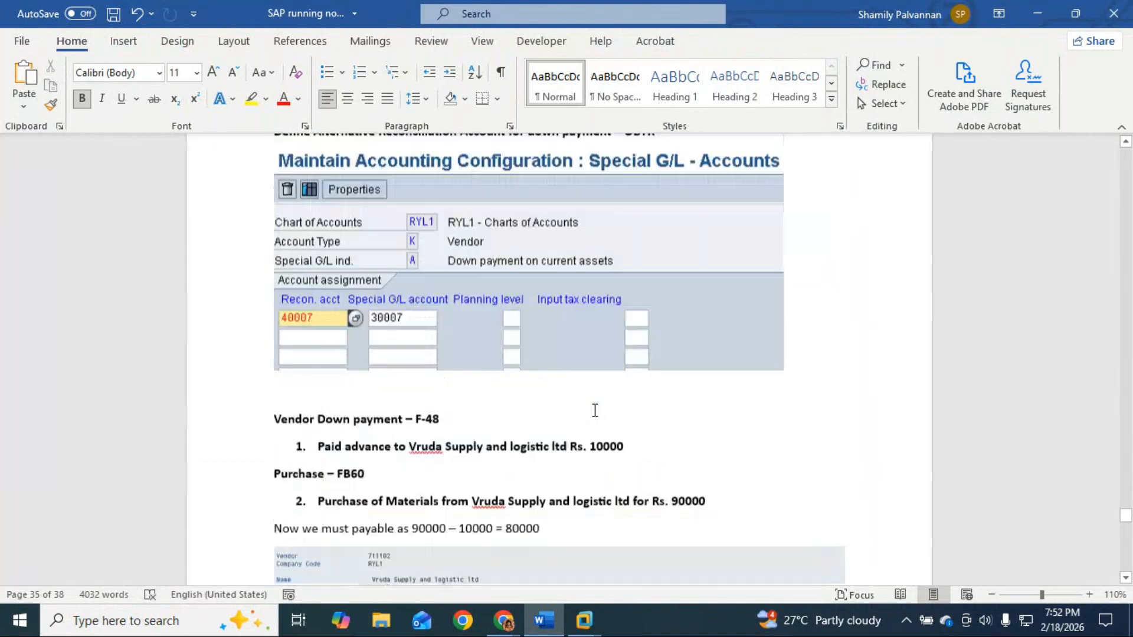
scroll(595, 411, up, 15)
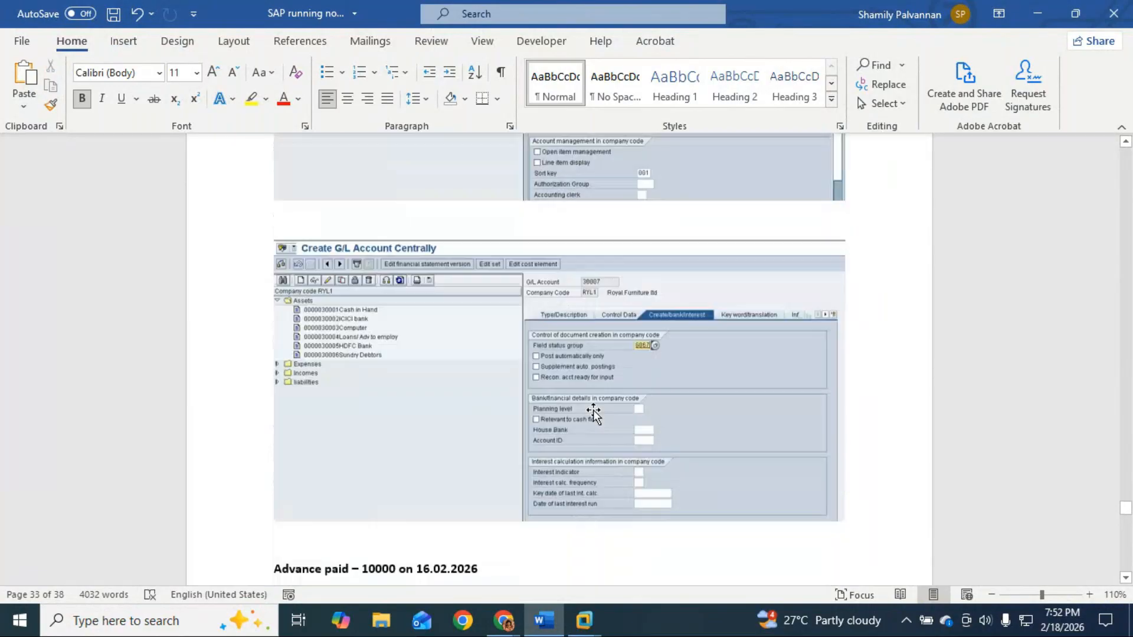
scroll(595, 410, down, 15)
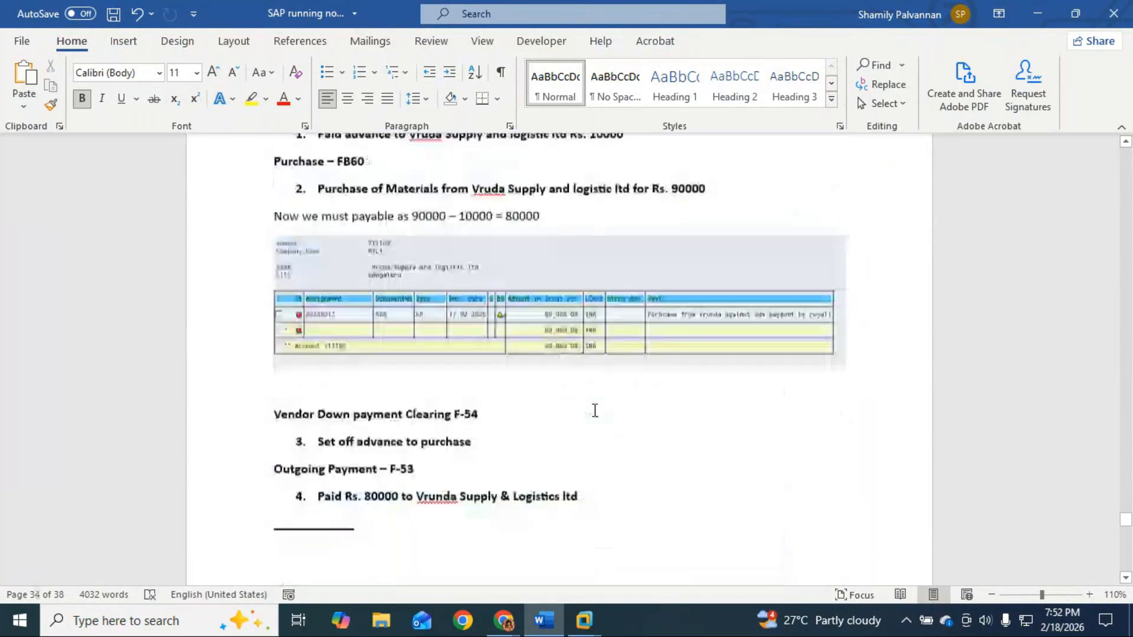
scroll(594, 411, up, 10)
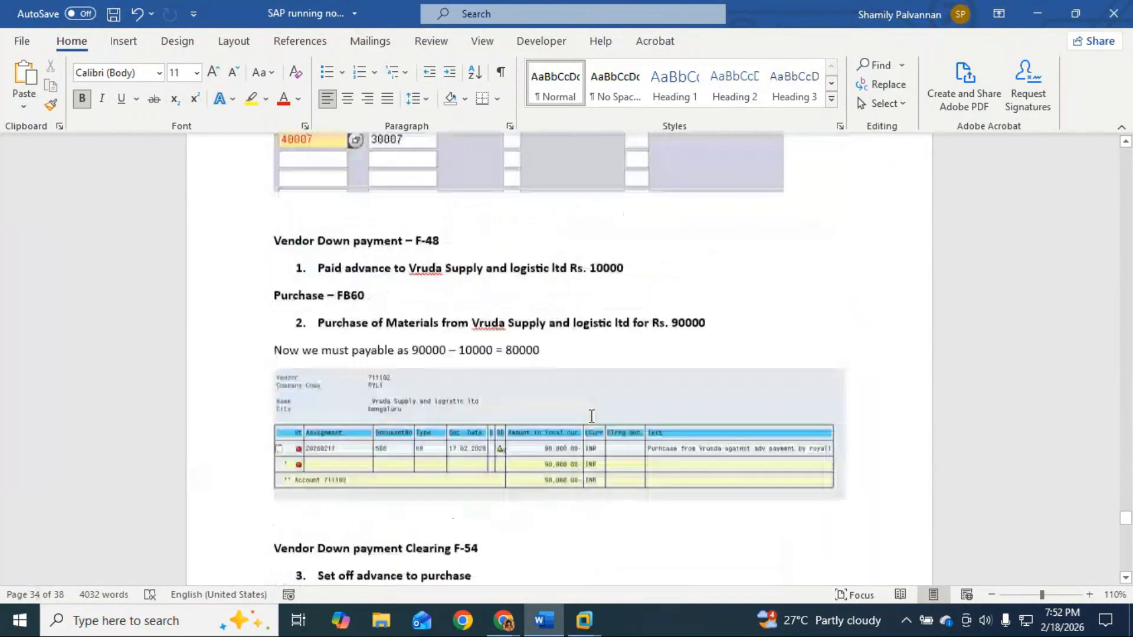
scroll(591, 416, up, 10)
scroll(590, 416, down, 1)
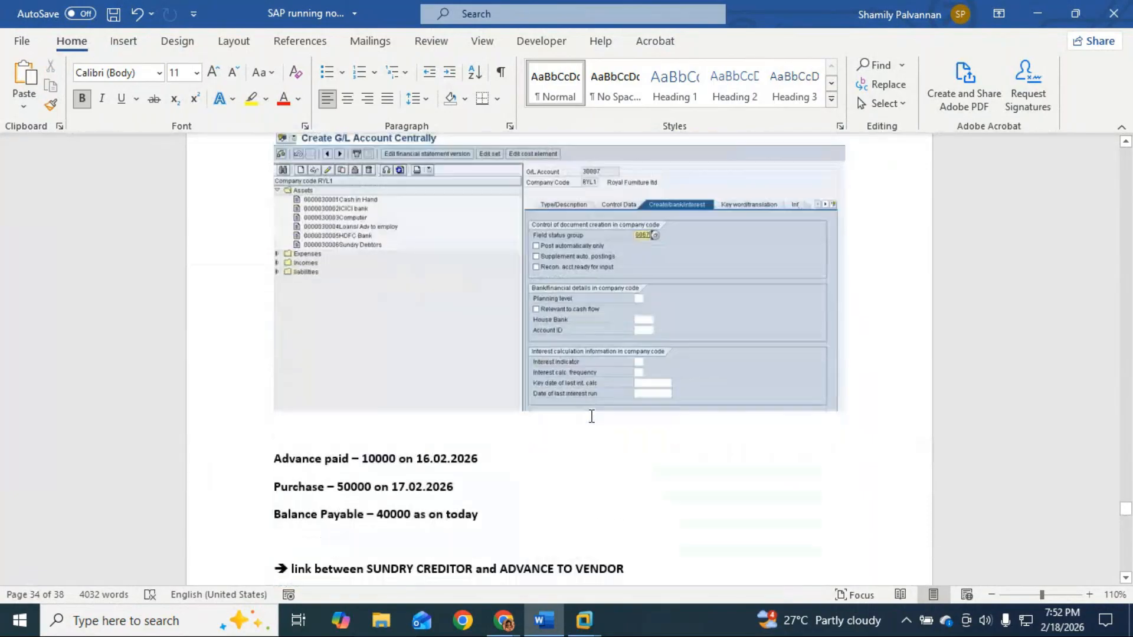
key(ctrl+z)
Step: Scroll through the notes back to the Purchase Cycle 1 diagram
scroll(591, 416, down, 15)
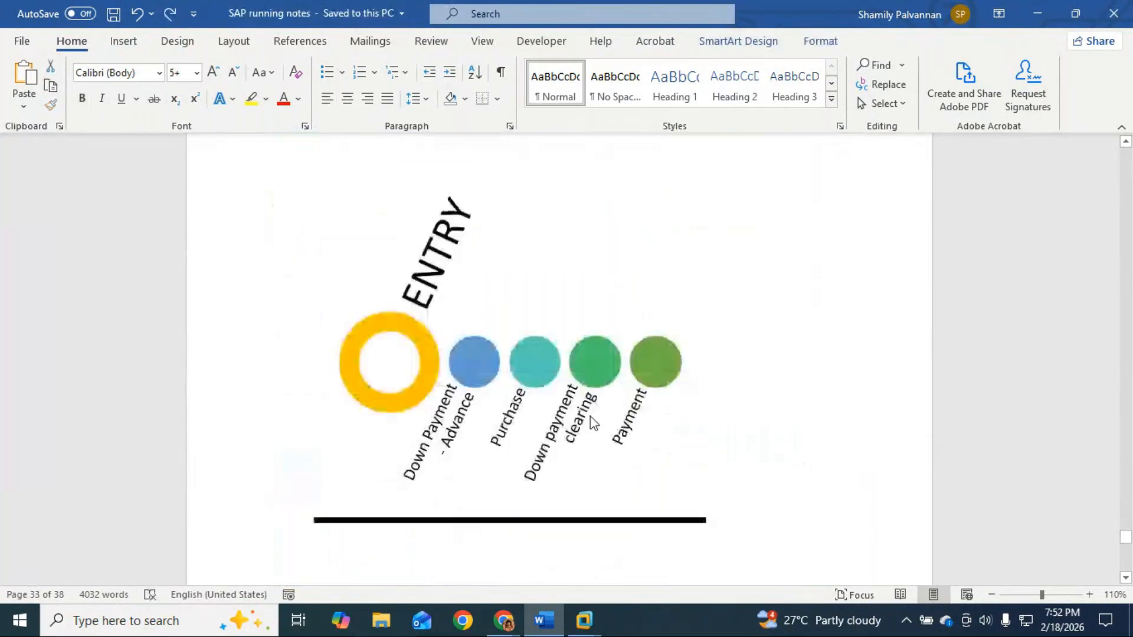
scroll(591, 416, down, 10)
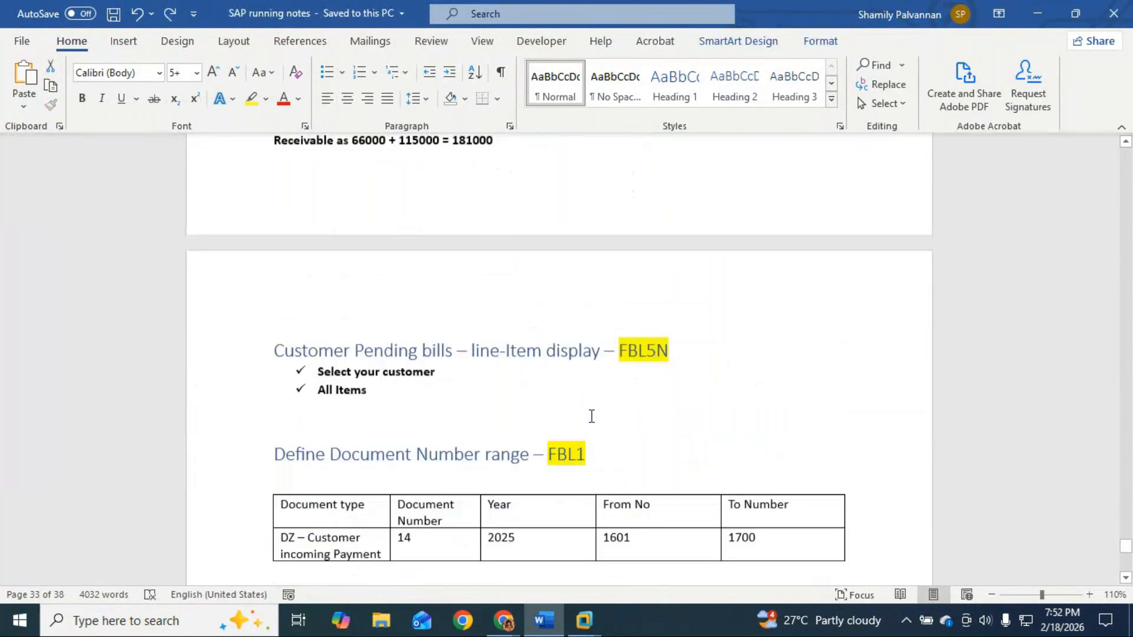
scroll(591, 416, down, 12)
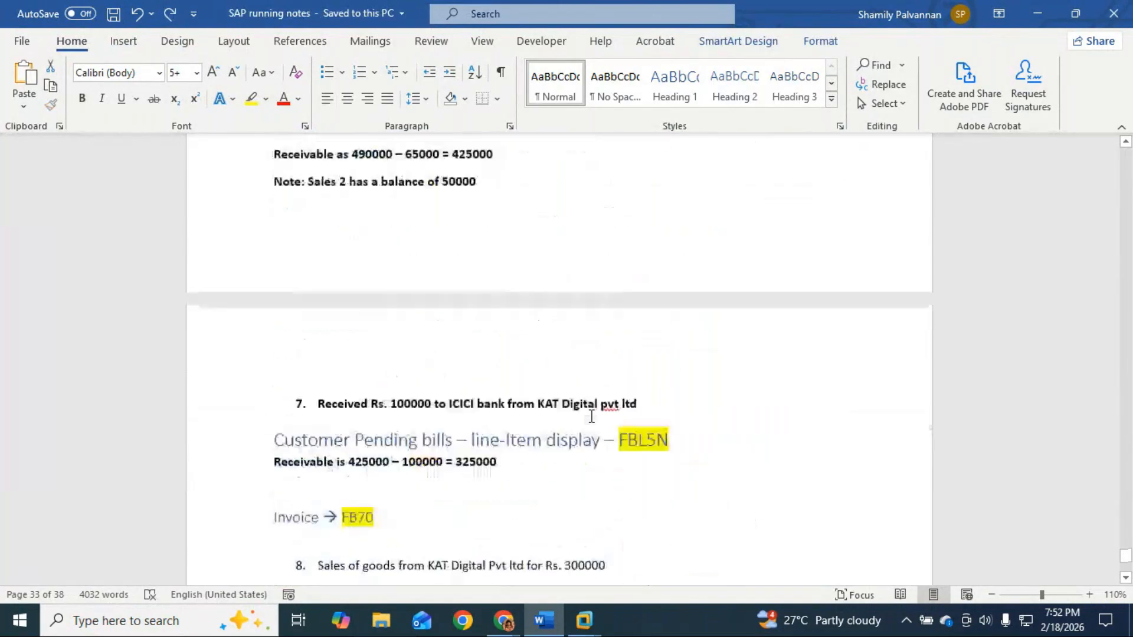
scroll(591, 416, up, 10)
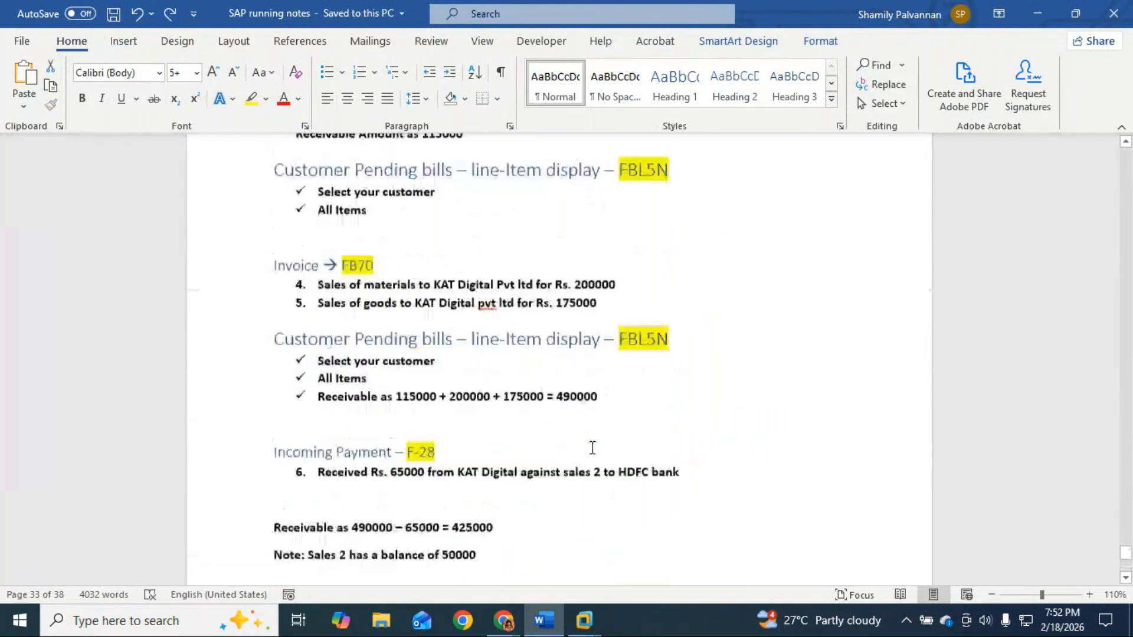
scroll(592, 447, up, 5)
scroll(592, 449, up, 5)
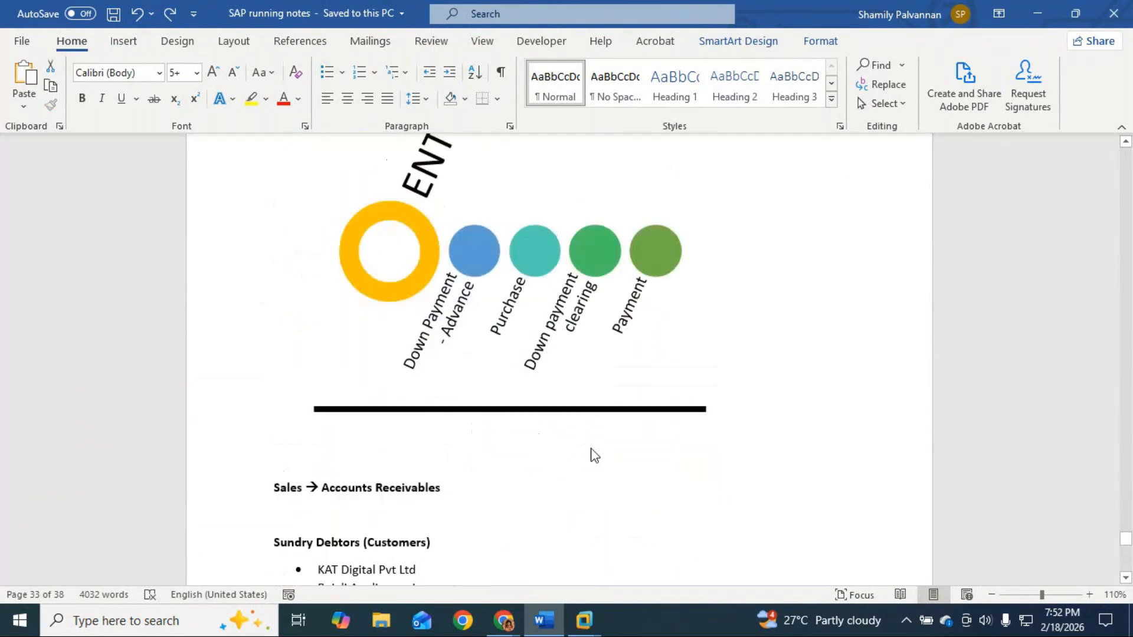
scroll(591, 449, up, 12)
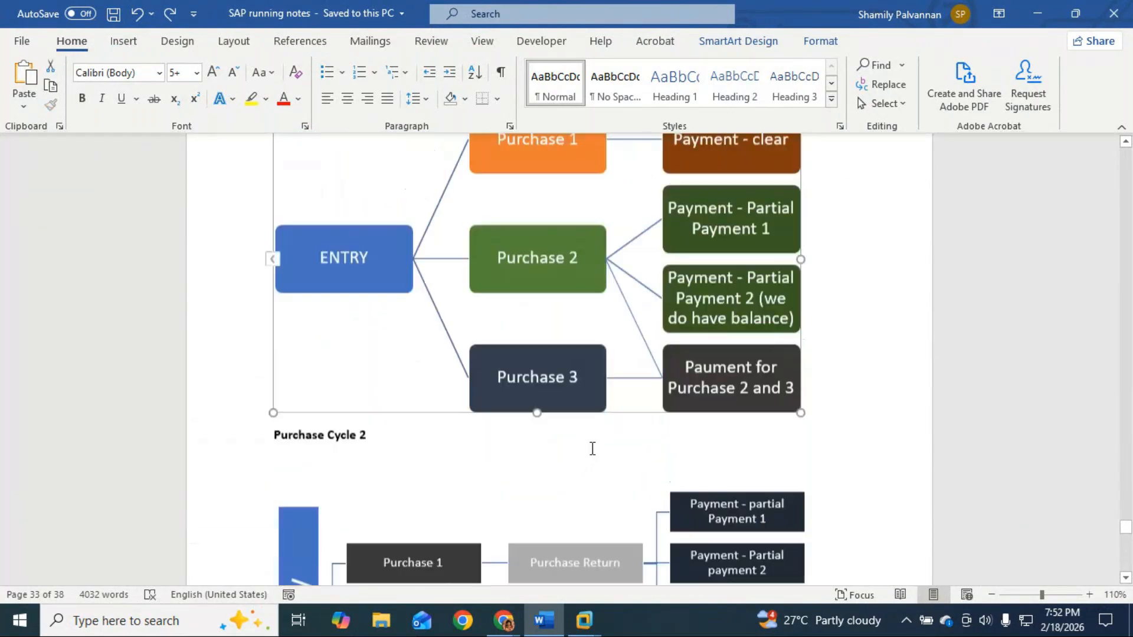
scroll(592, 452, up, 2)
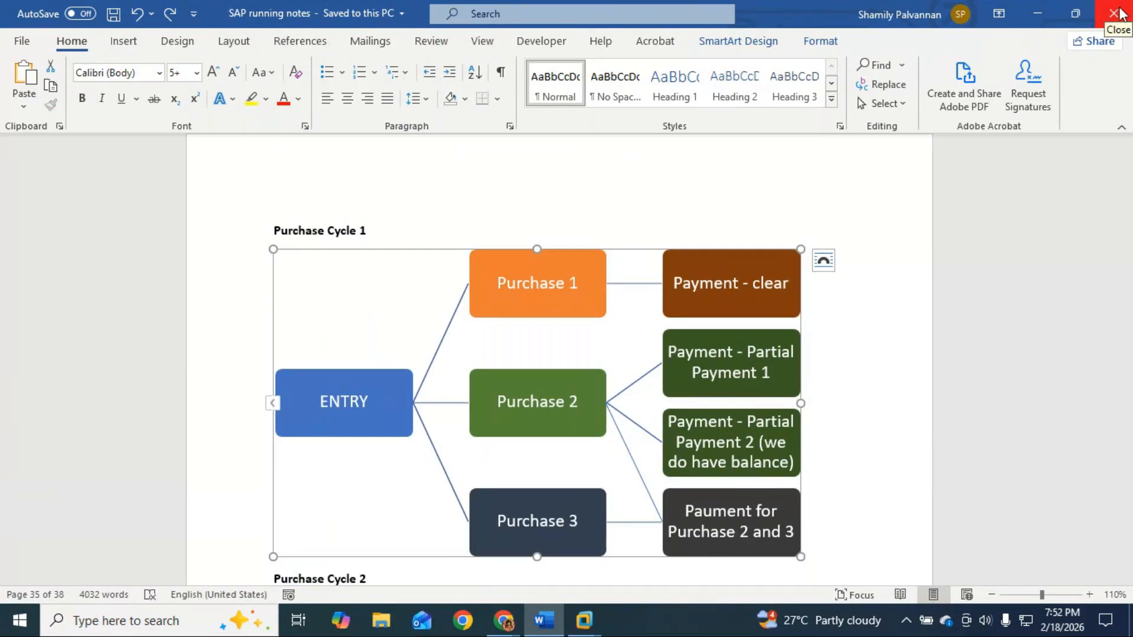
Step: Bring GoTo Meeting forward, mute the microphone and stop screen sharing
mouse_move(503, 620)
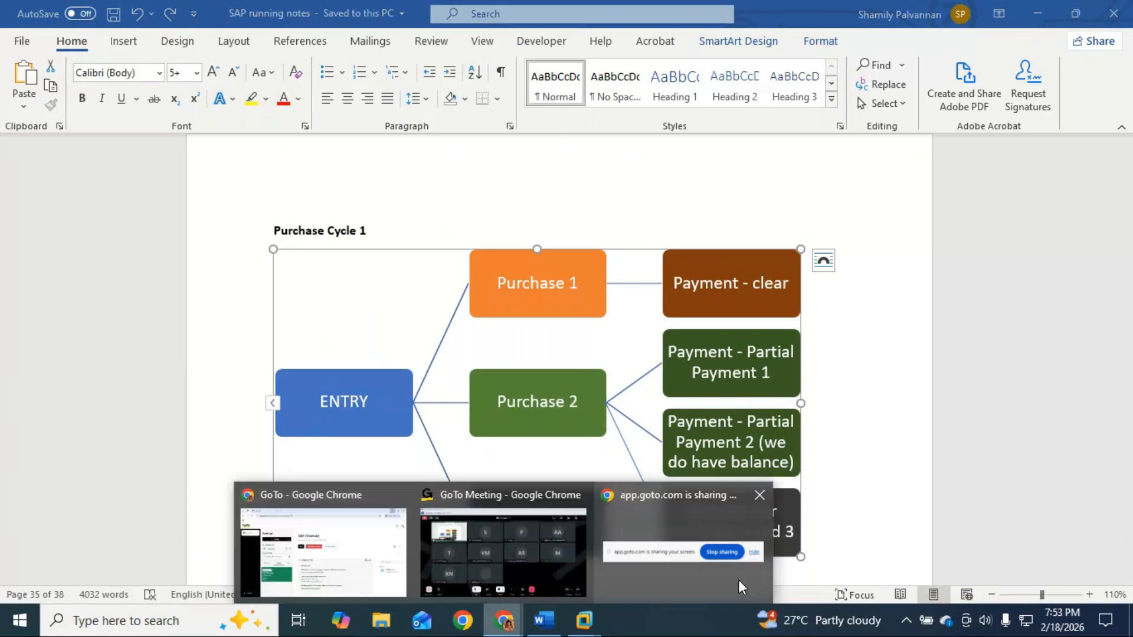
click(568, 580)
click(374, 548)
click(541, 548)
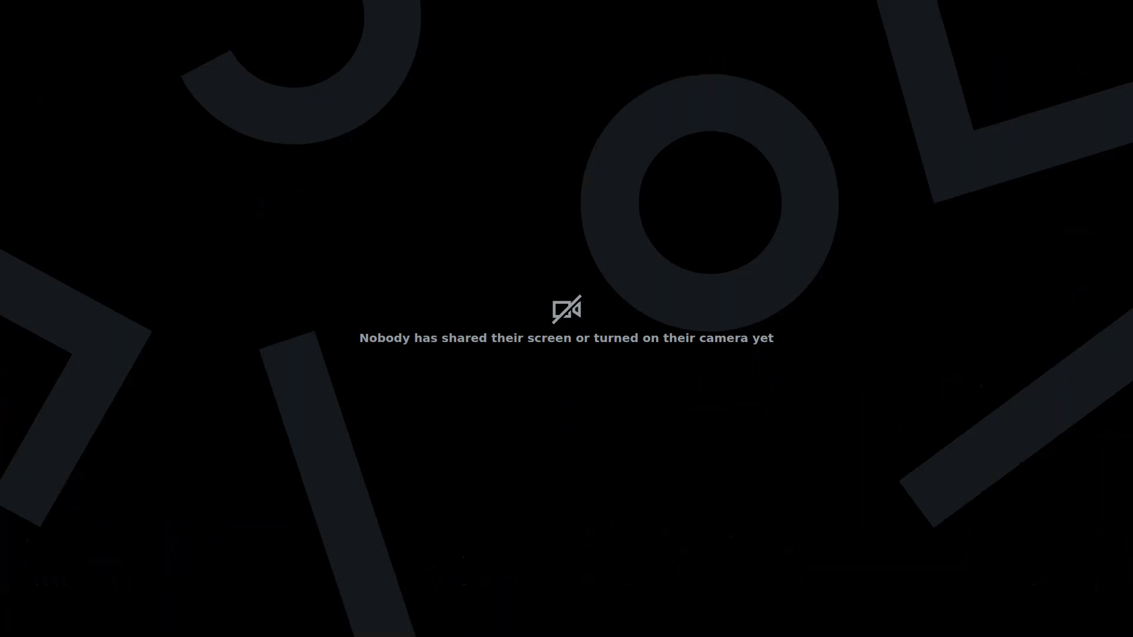